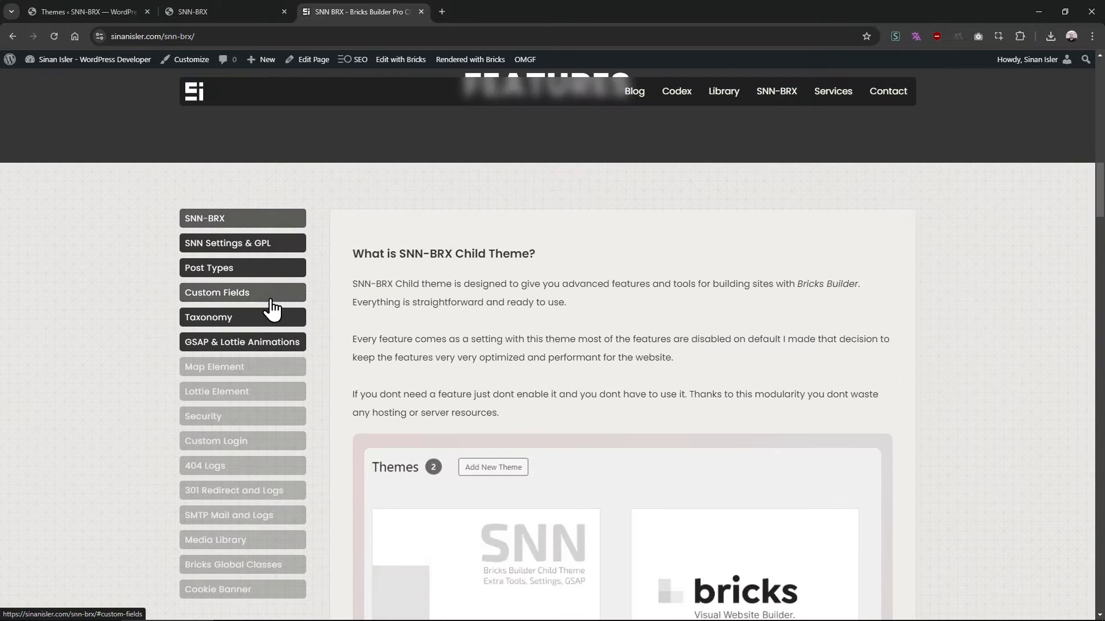
Read the SNN-BRX feature page's sections on the child theme, post types, and SNN Settings, White Label and GPL
click(264, 244)
click(261, 171)
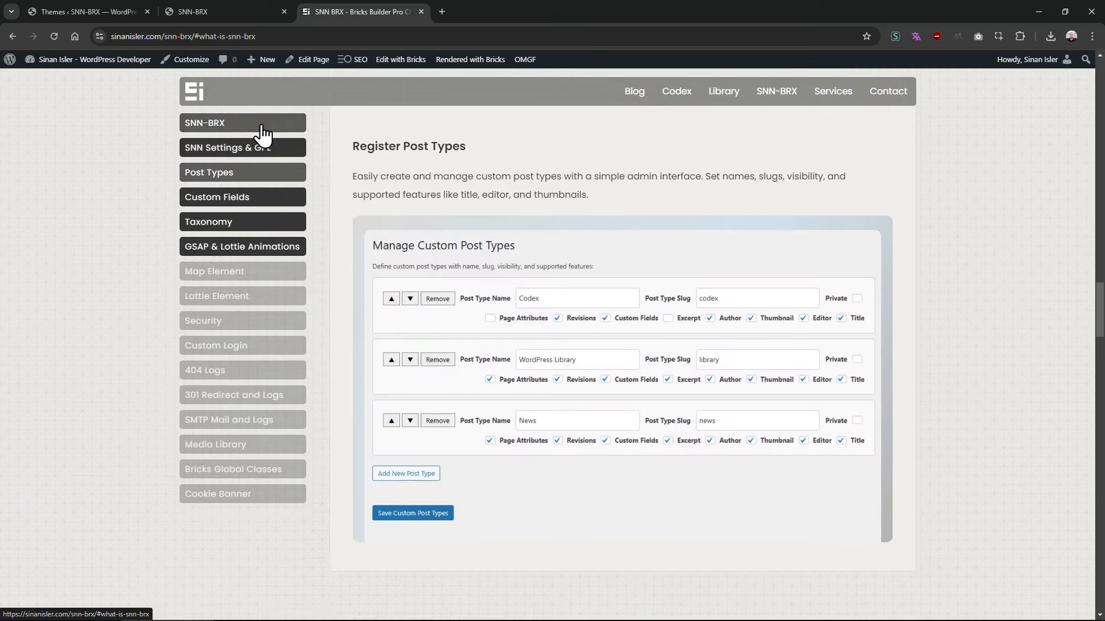
click(258, 144)
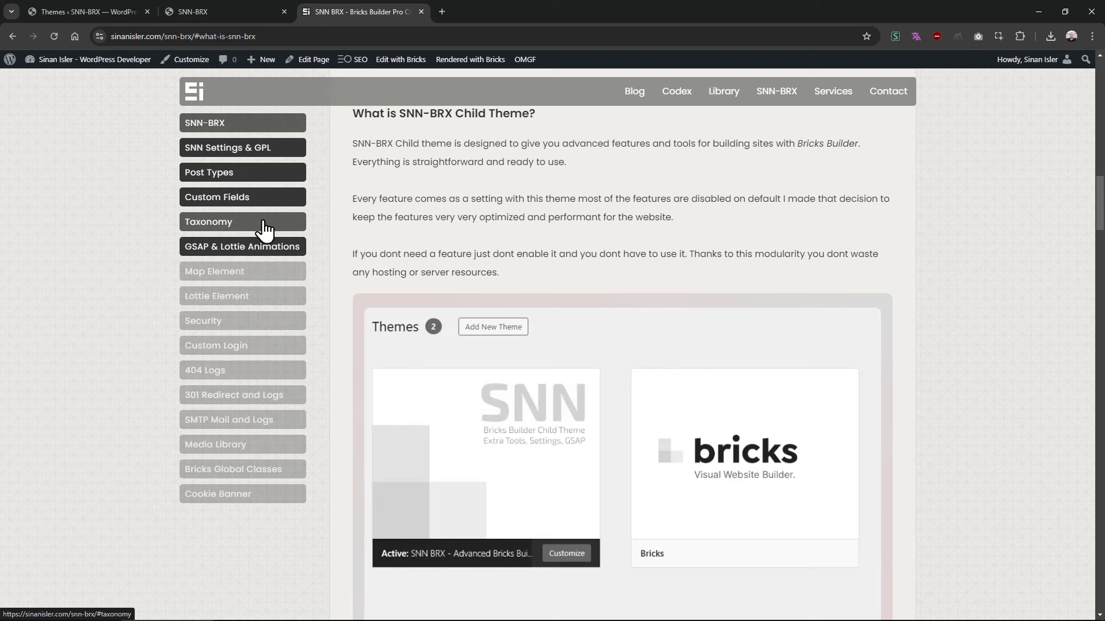
scroll(384, 351, down, 10)
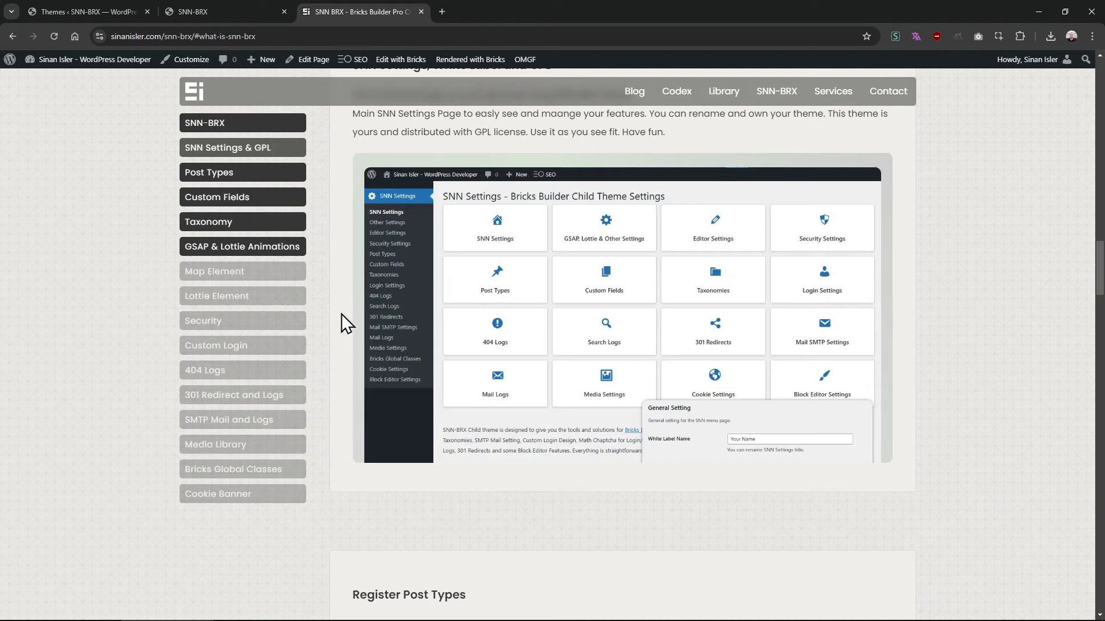
scroll(341, 313, up, 1)
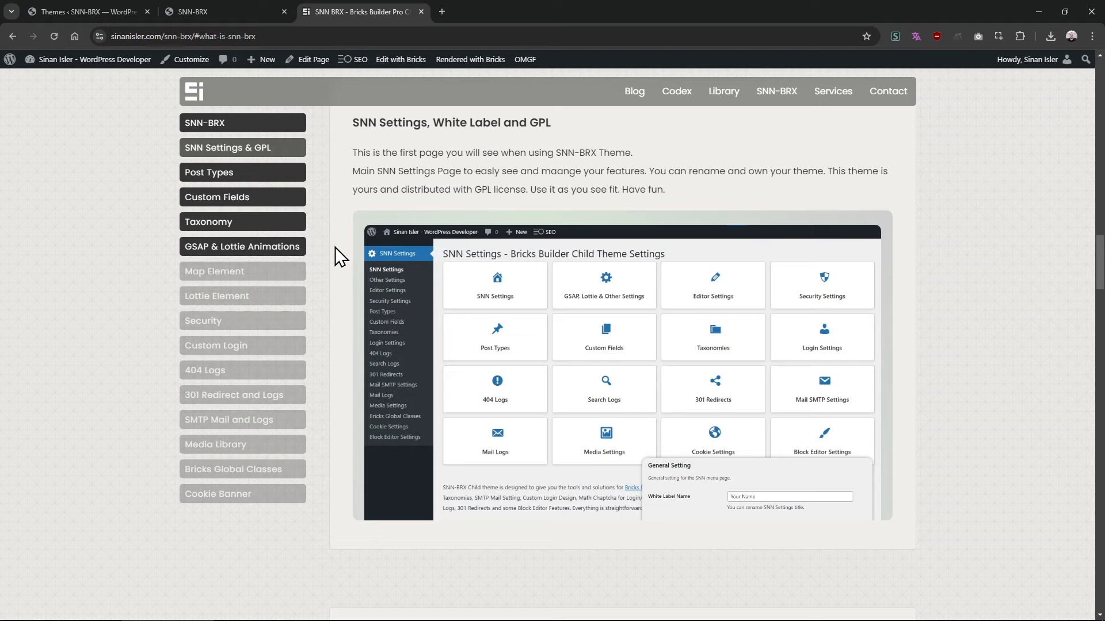
Install the SNN-BRX child theme on the local WordPress site from snn-brx-child-theme (10).zip and activate it
click(188, 3)
click(85, 11)
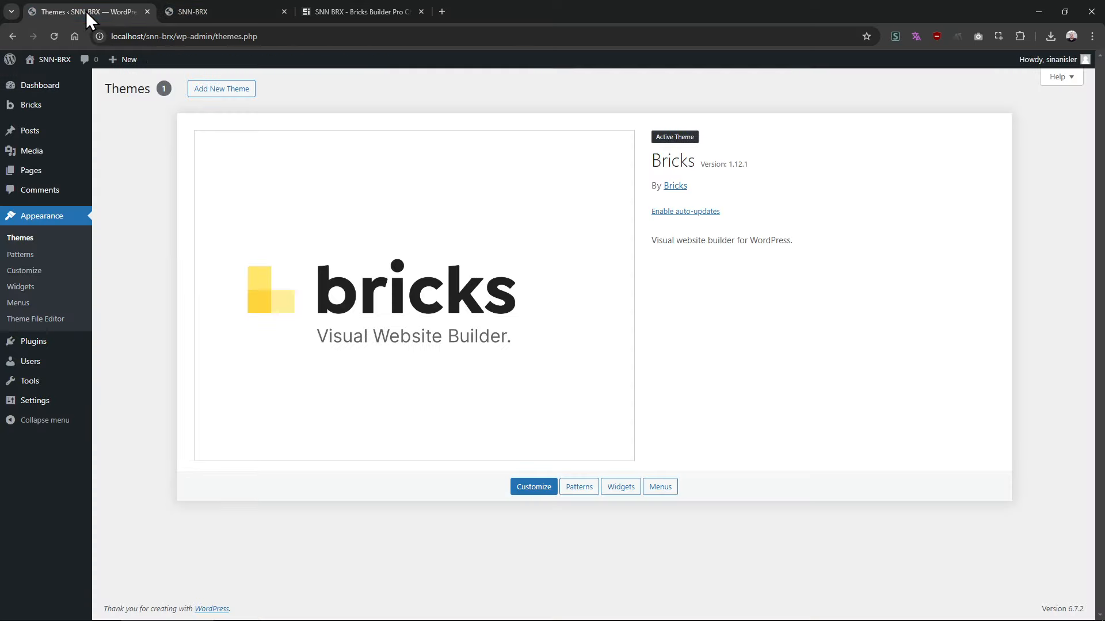
click(224, 90)
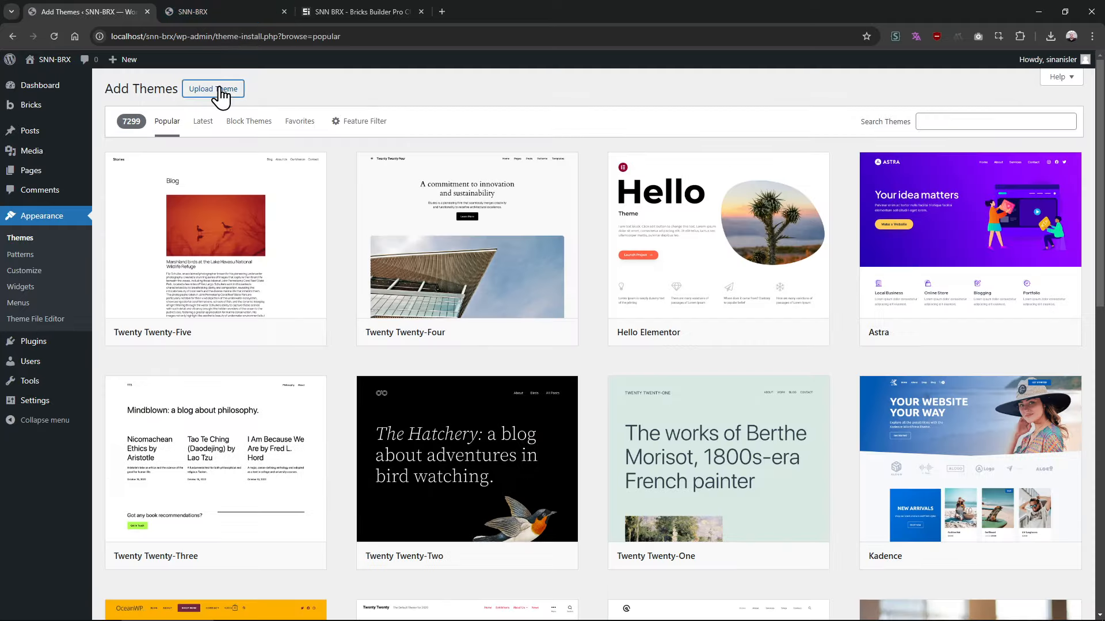
click(215, 91)
click(518, 193)
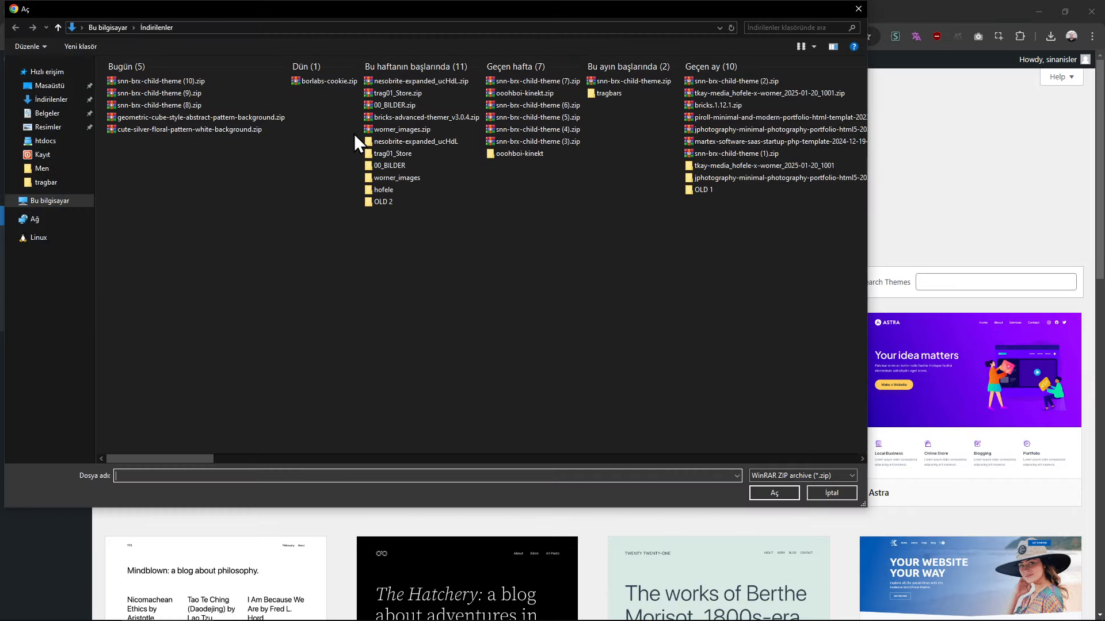
double_click(195, 86)
click(671, 192)
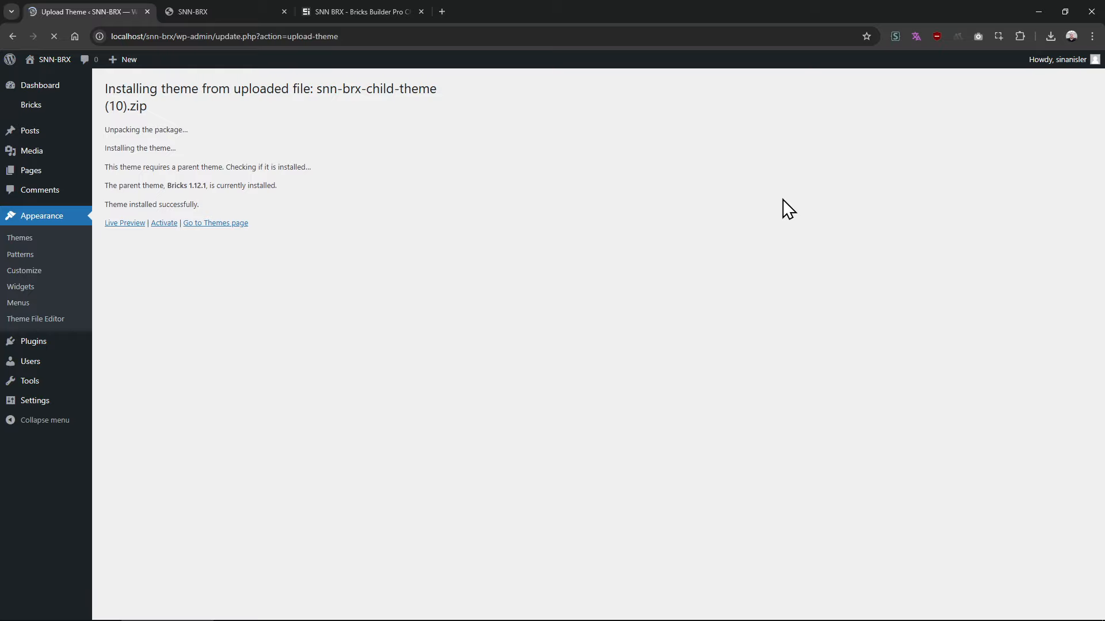
click(164, 223)
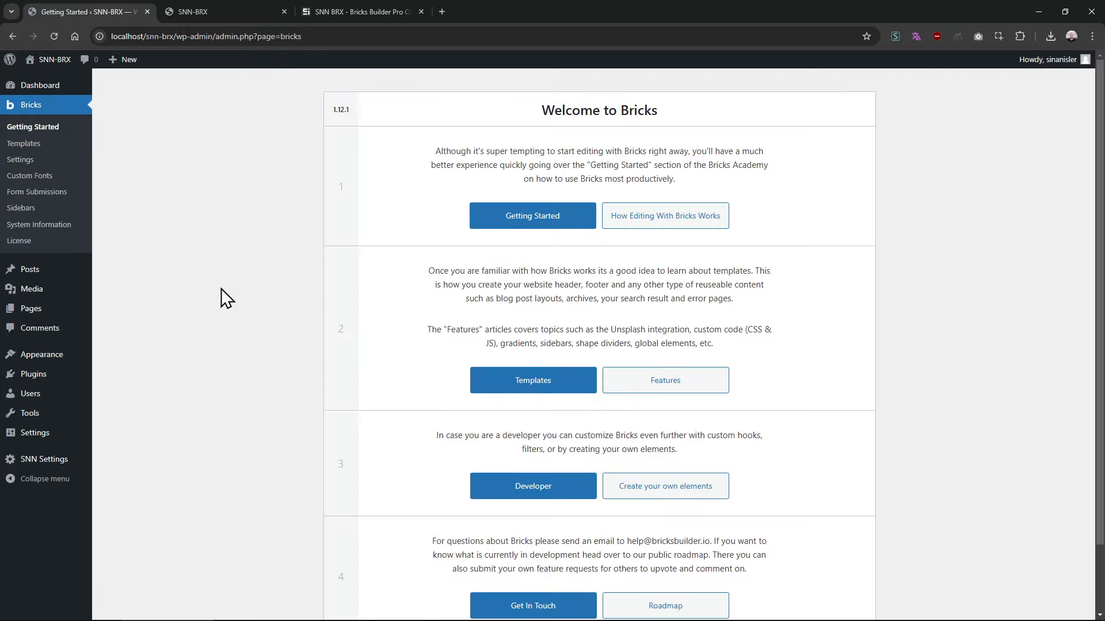
Review the installed themes and the installed plugins list, closing the so_good.jpg page
click(53, 355)
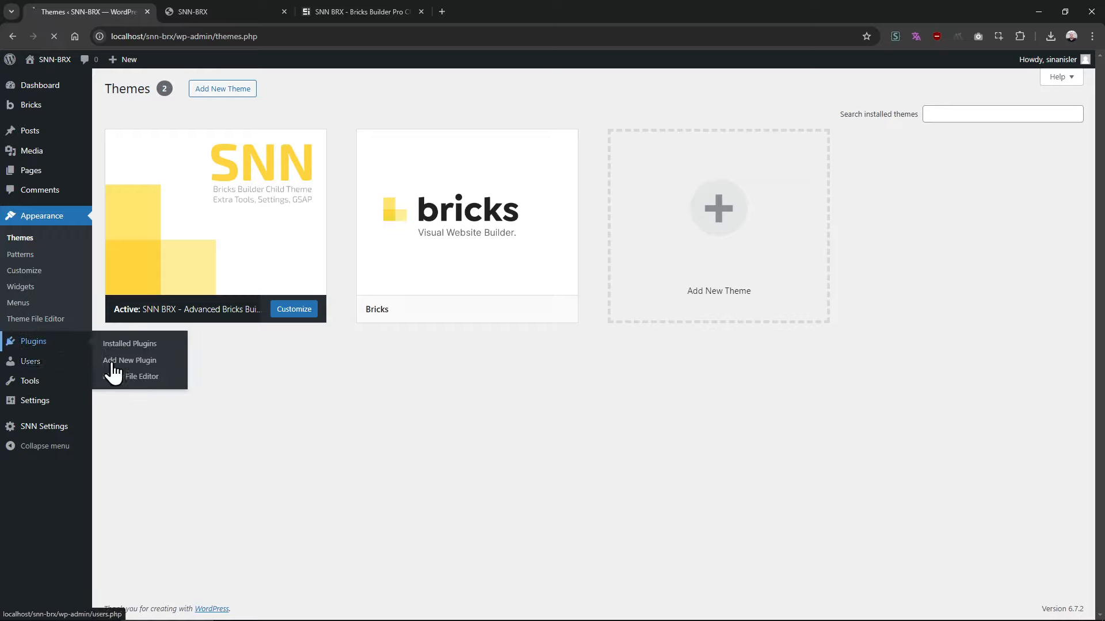
click(109, 351)
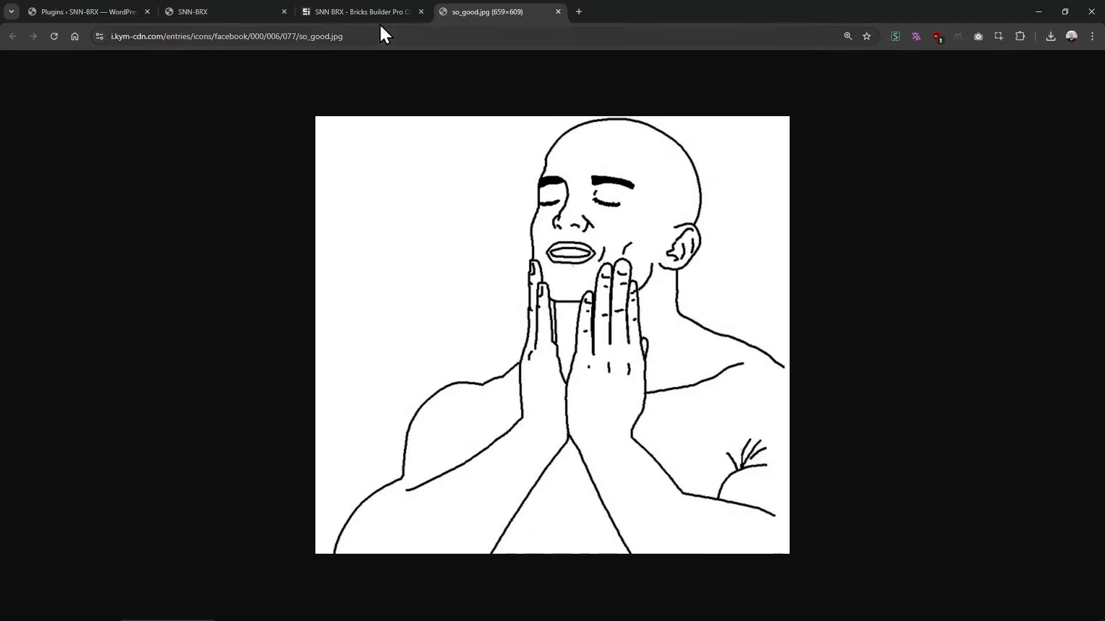
middle_click(478, 12)
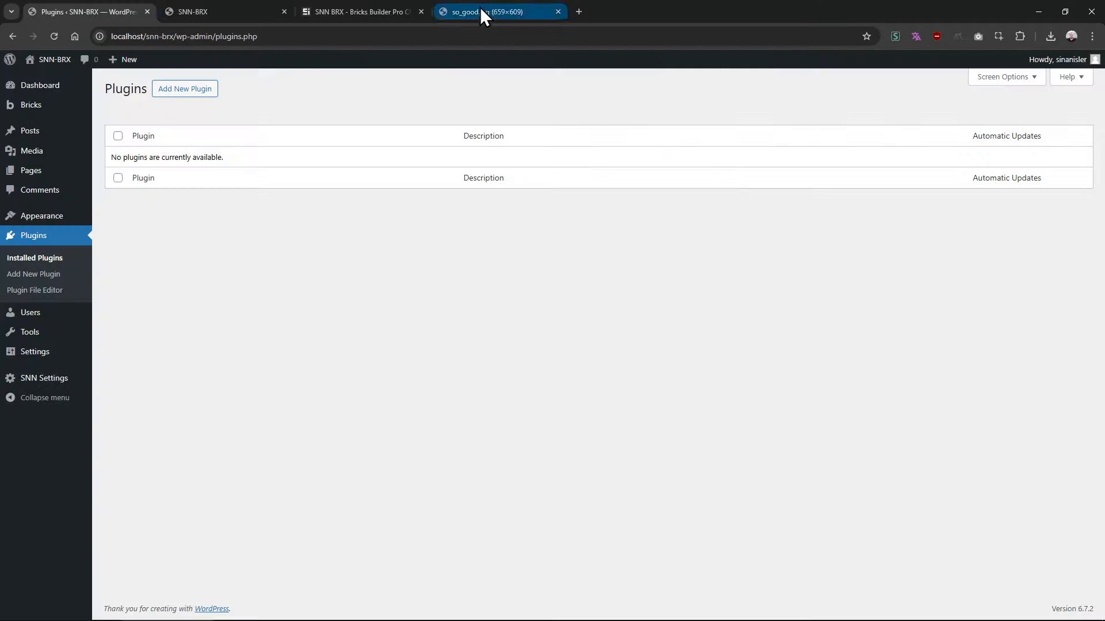
click(195, 11)
click(99, 11)
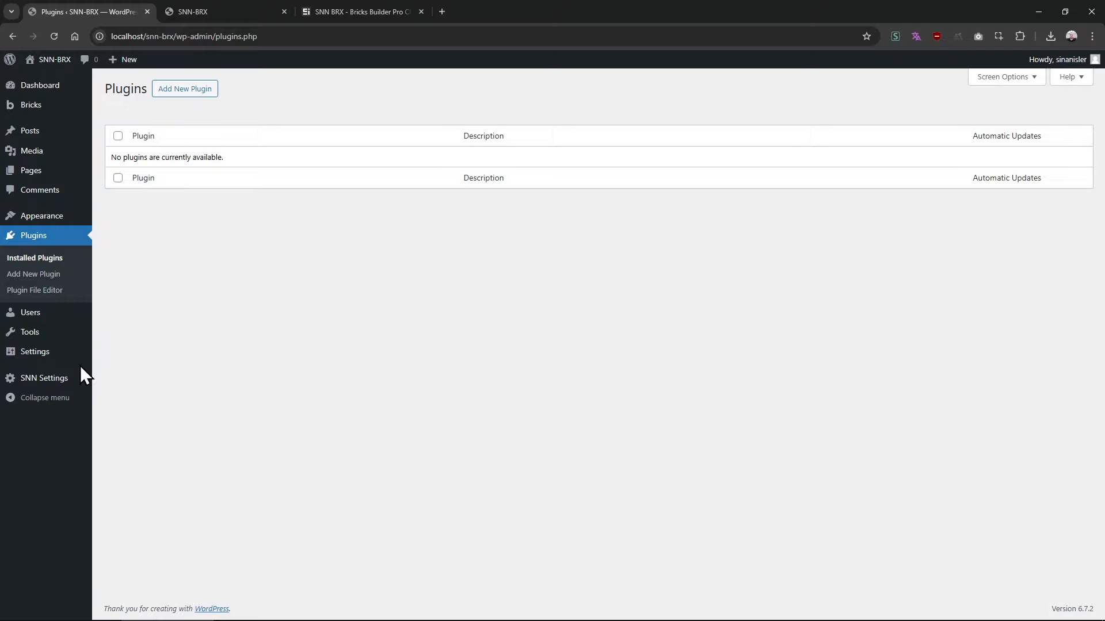
Set the White Label Name in the SNN Settings to sinanisler.com and save the change
click(55, 385)
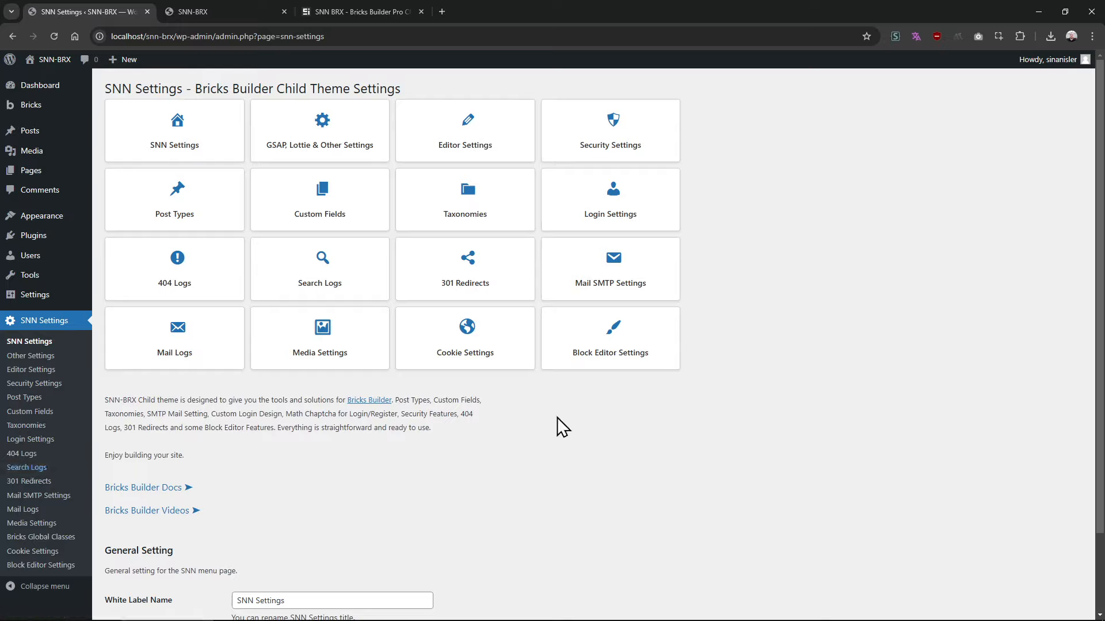
scroll(325, 432, down, 3)
drag(308, 506, 201, 506)
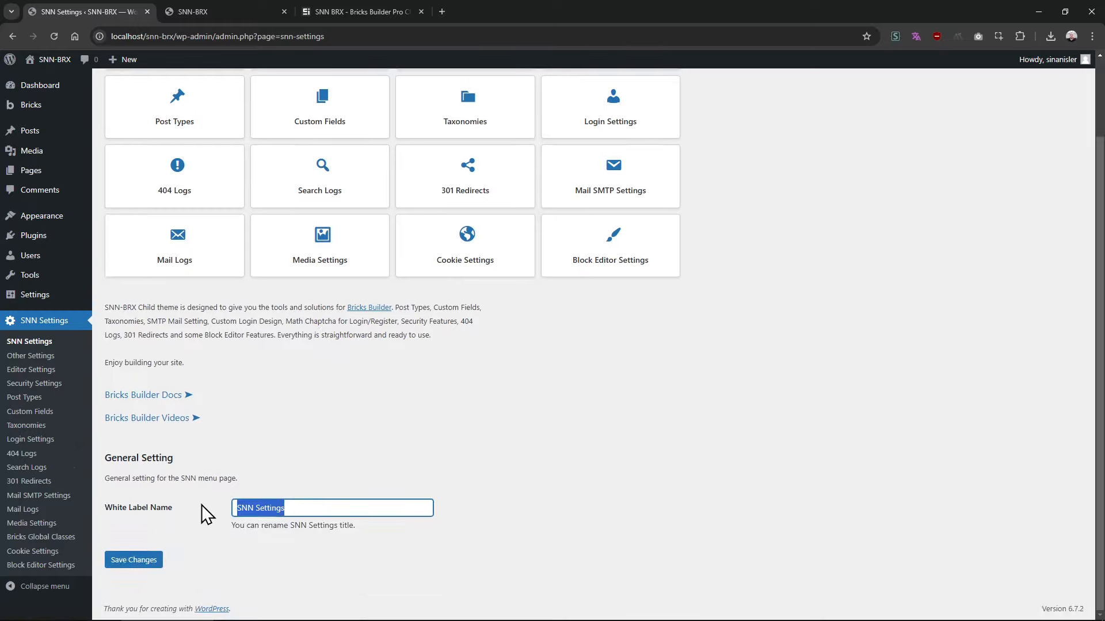
text(sinanisler.com)
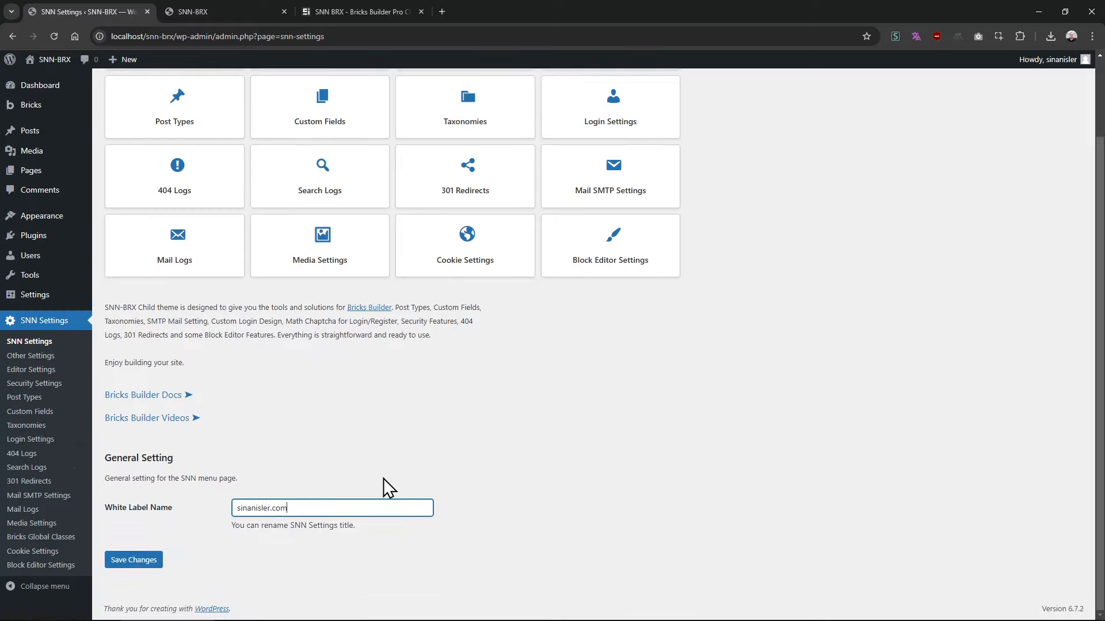
key(Return)
Check the White Label Name in the General Setting section, the admin menu and the page heading
scroll(214, 432, down, 3)
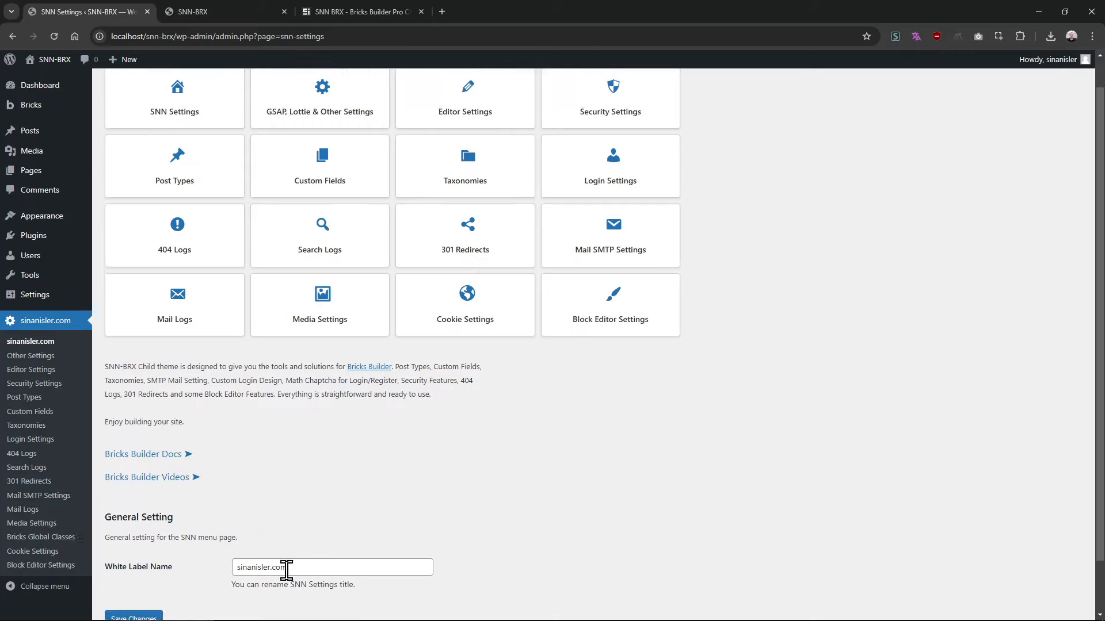
drag(309, 510, 173, 510)
scroll(165, 509, up, 3)
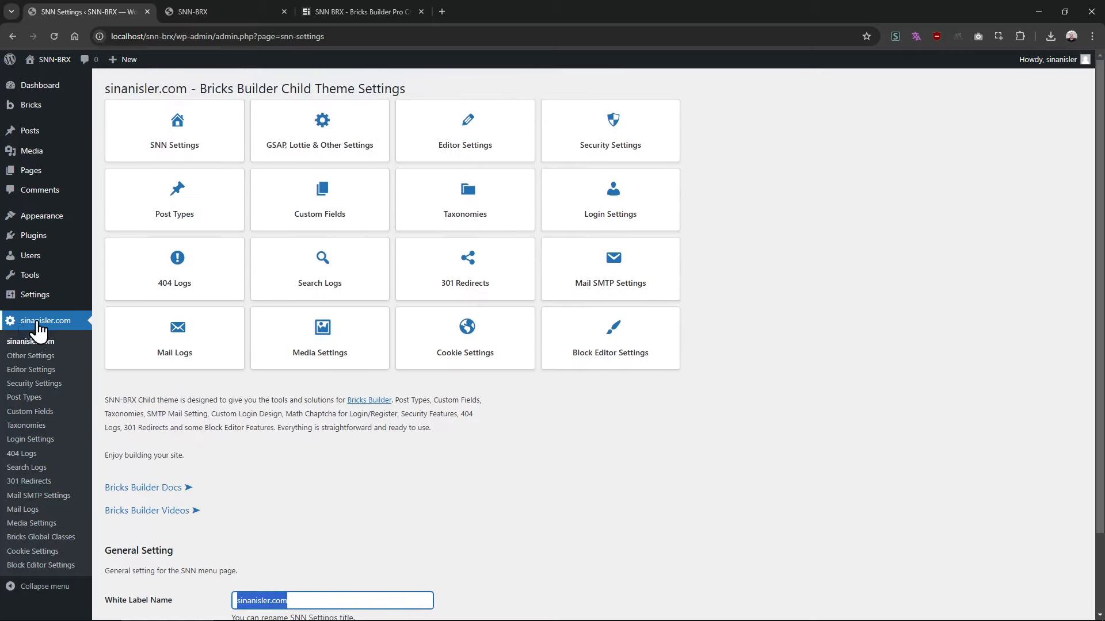
drag(106, 90, 186, 90)
click(182, 92)
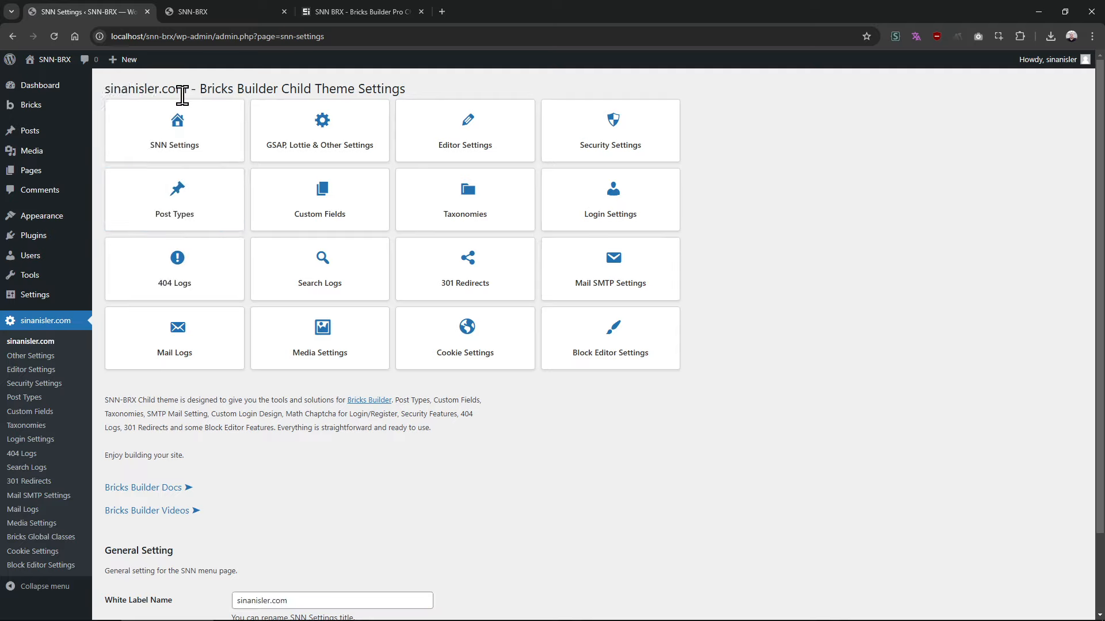
Open the Bricks Builder docs, videos and website links from the settings page and close them again
click(168, 499)
click(169, 511)
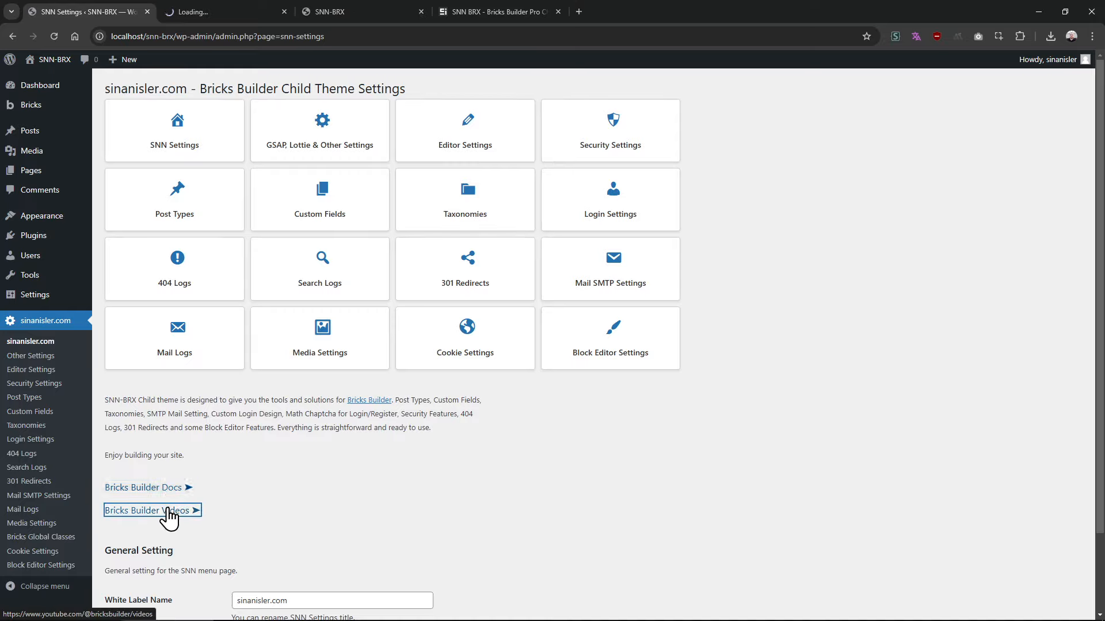
click(386, 403)
click(253, 12)
key(ctrl+w)
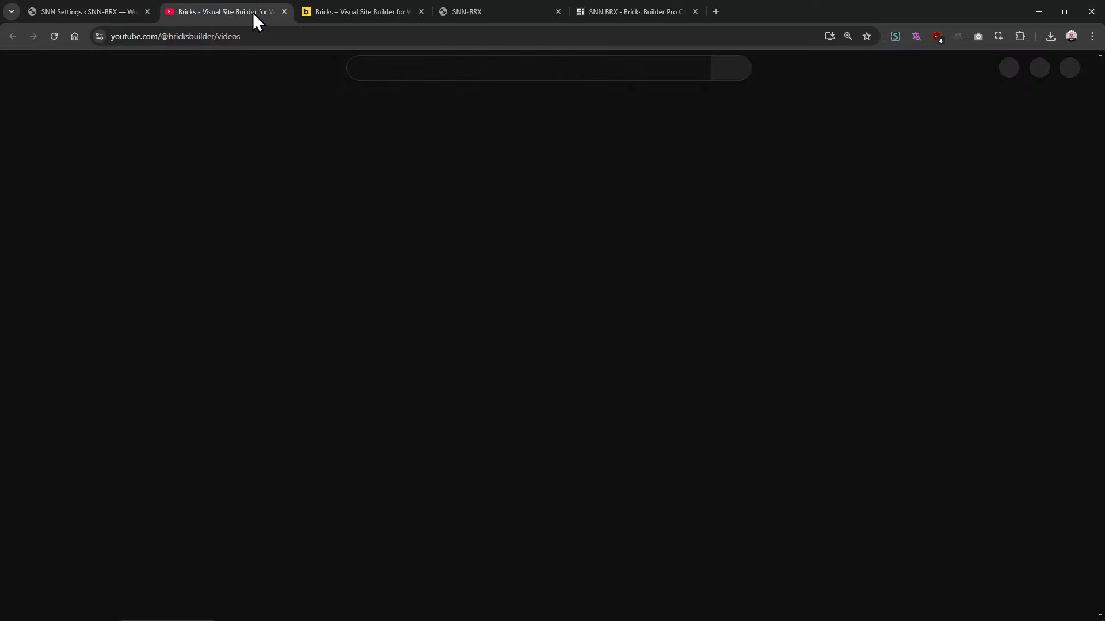
key(ctrl+w)
key(ctrl+w)
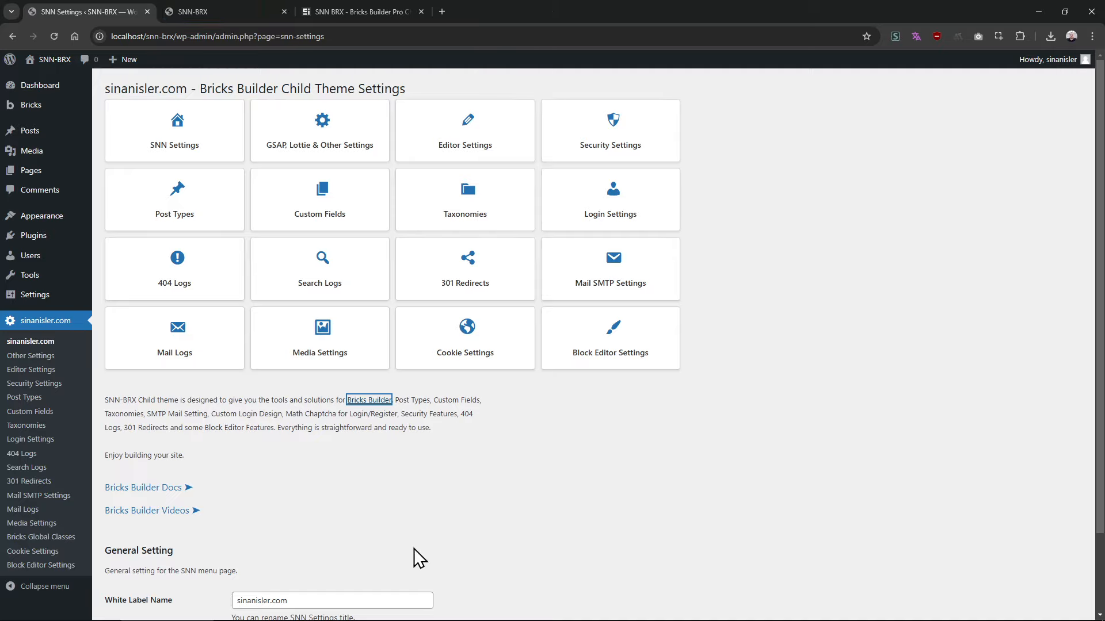
Set the White Label Name back to SNN Settings and save the change
scroll(447, 484, down, 2)
drag(336, 507, 221, 515)
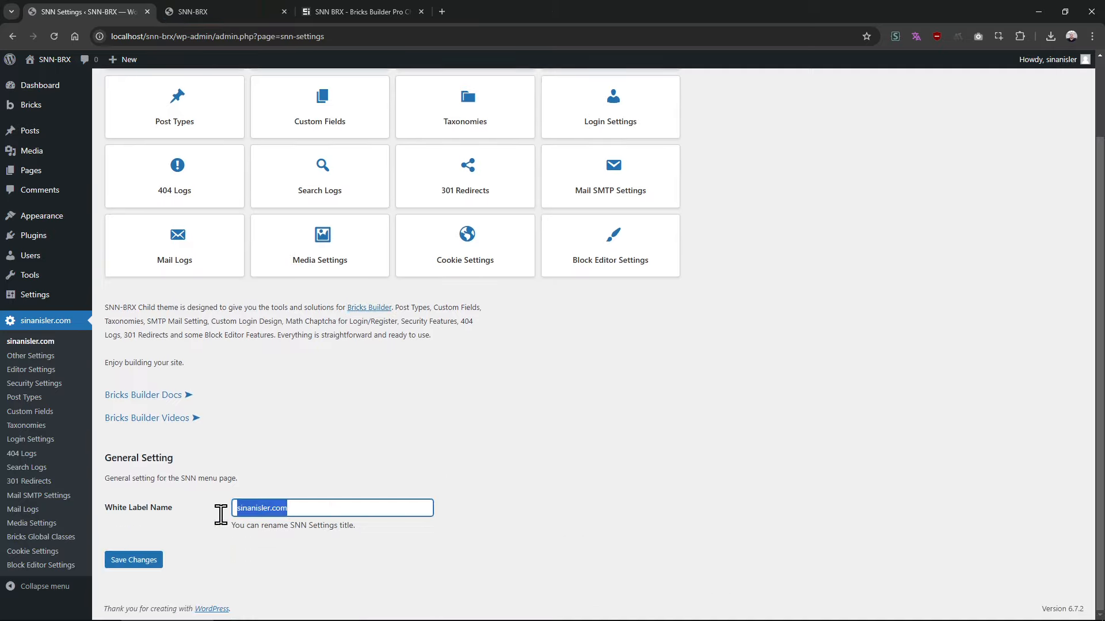
text(SNN Settings)
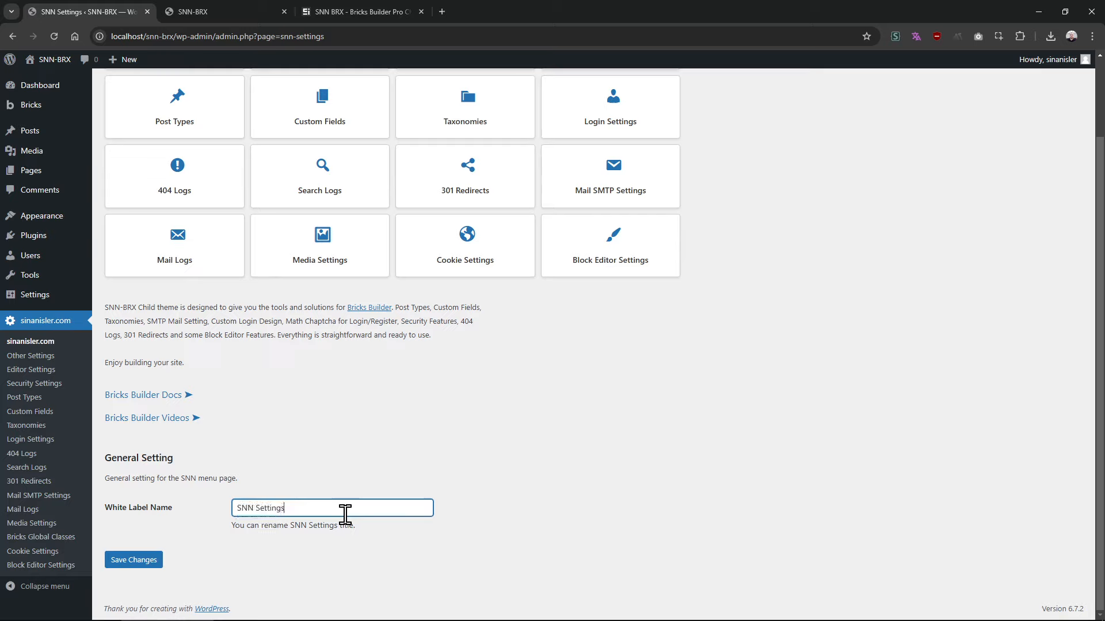
key(Return)
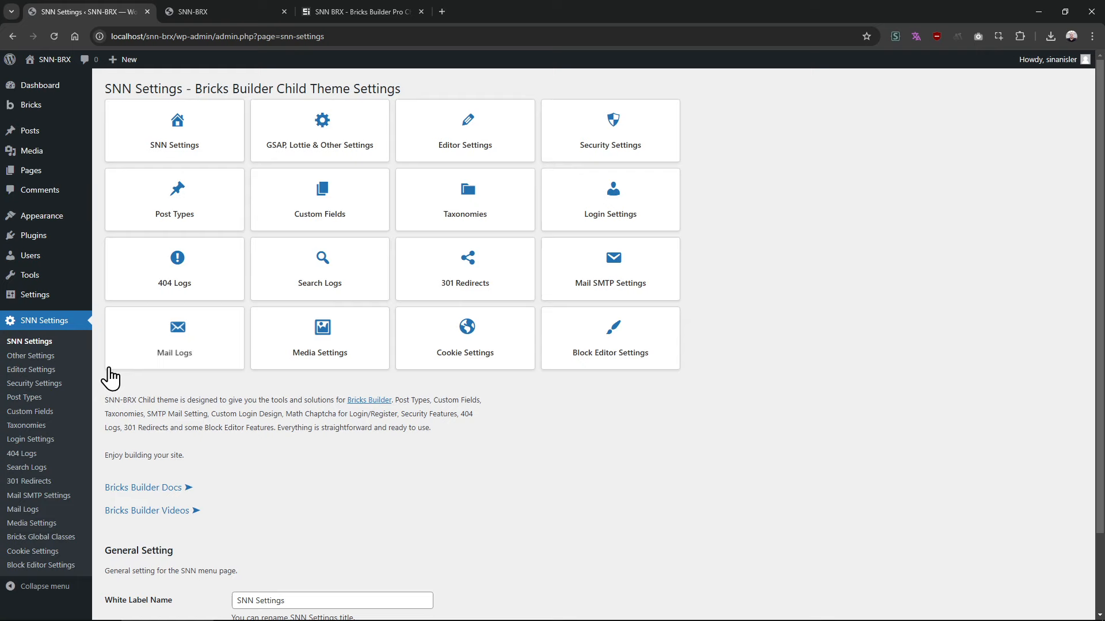
Enable Move Bricks Menu to End in the Other Settings, save, and check the Bricks entry in the admin menu
click(31, 355)
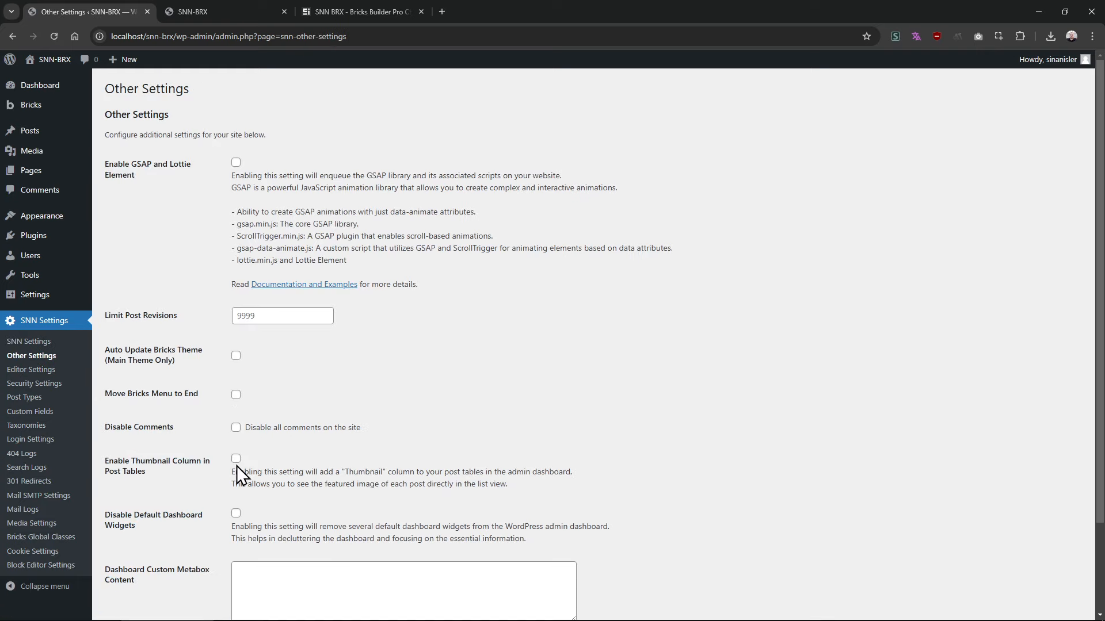
scroll(234, 465, down, 3)
scroll(223, 419, up, 3)
click(236, 394)
scroll(147, 498, down, 3)
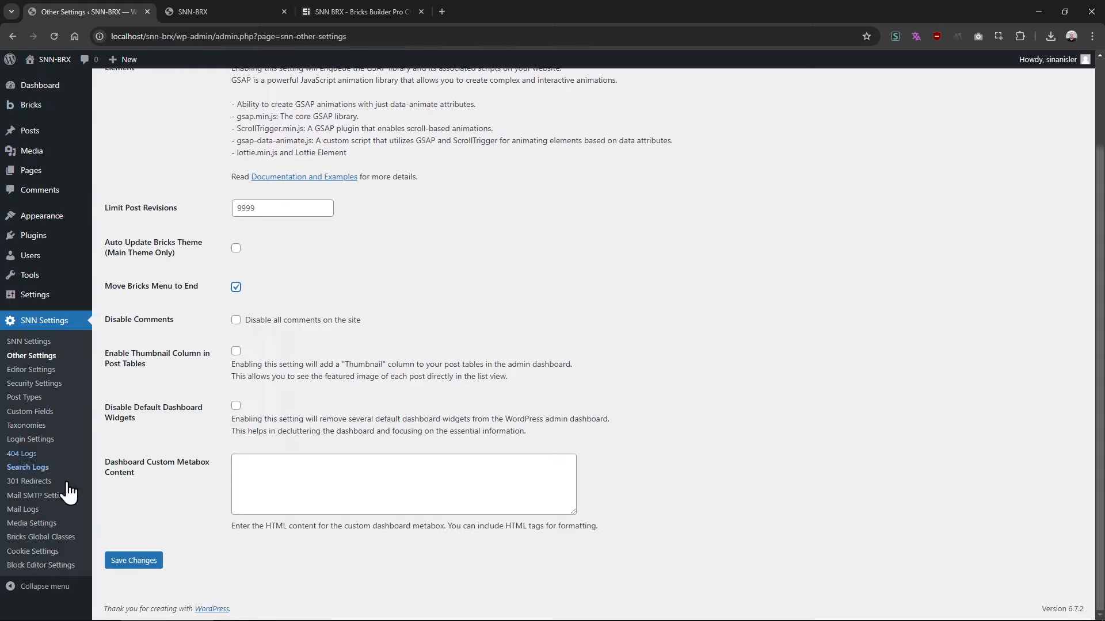
click(138, 567)
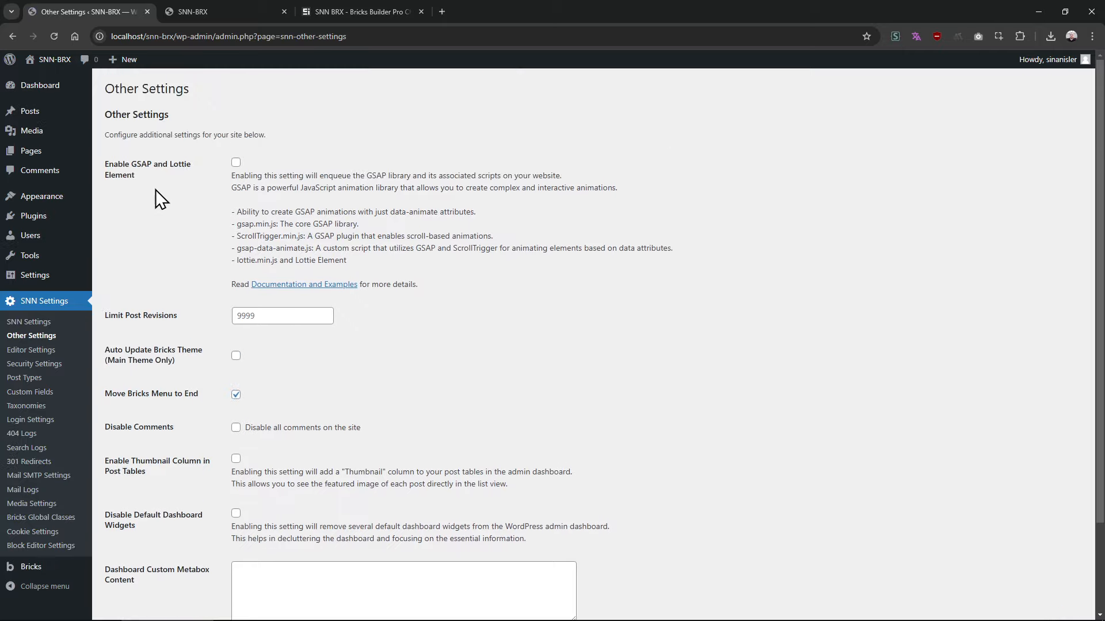
mouse_move(63, 568)
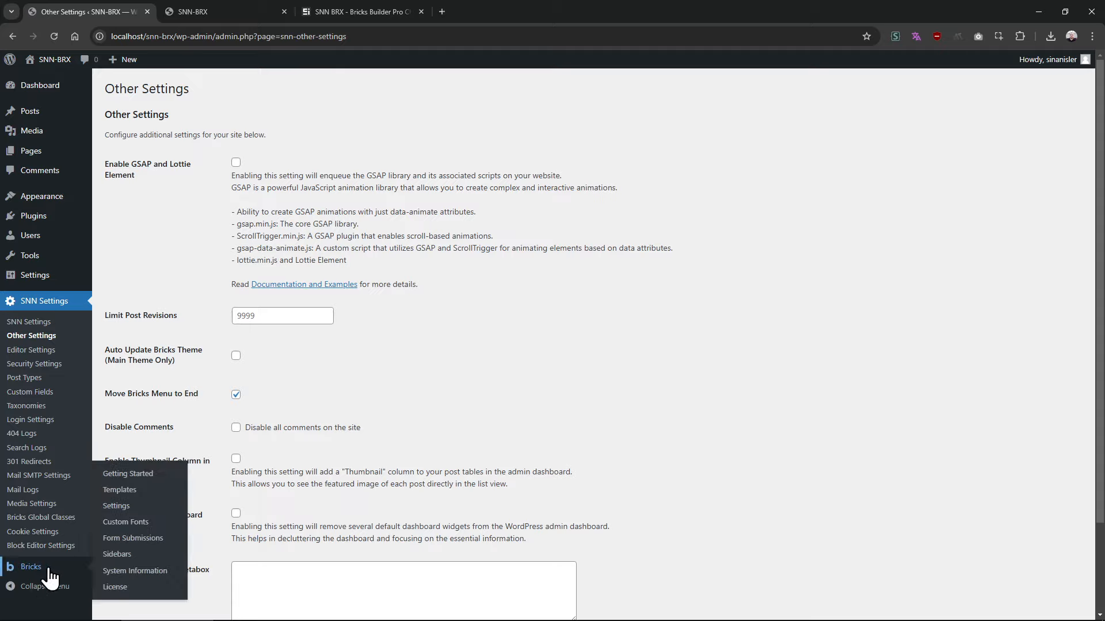
drag(217, 521, 206, 496)
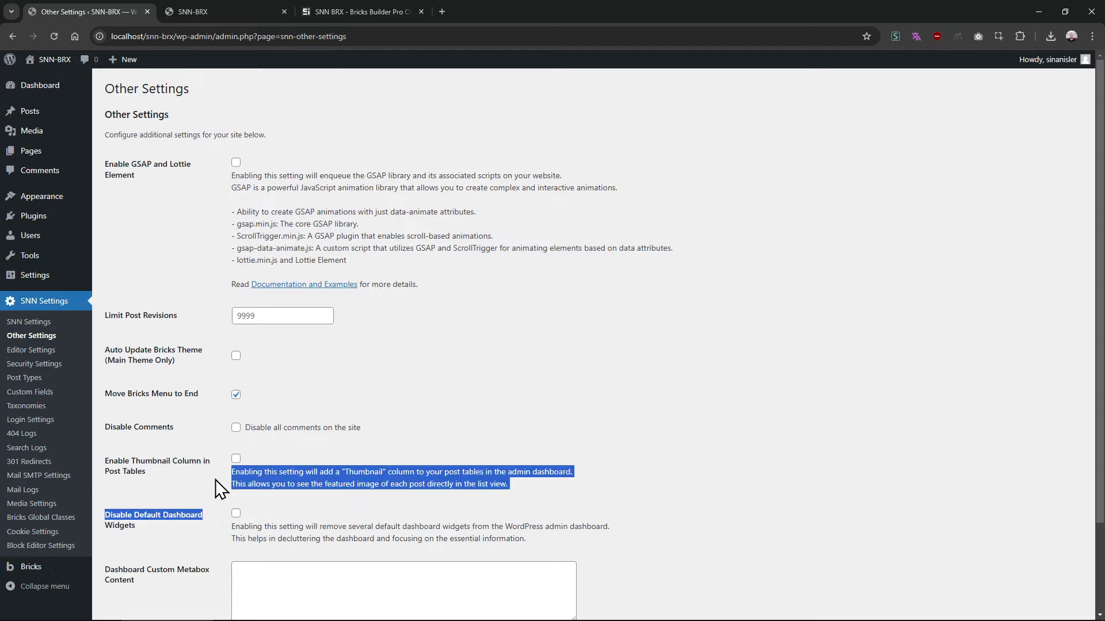
click(216, 478)
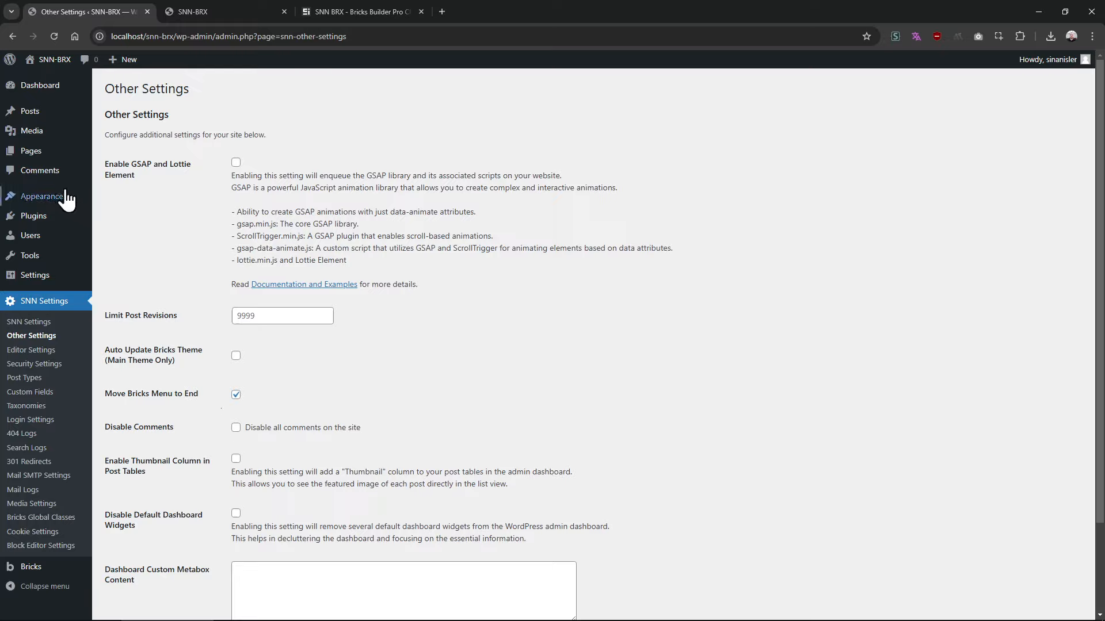
Turn on Disable Comments for the whole site and review the comment registration option in the Discussion Settings
click(236, 427)
middle_click(121, 326)
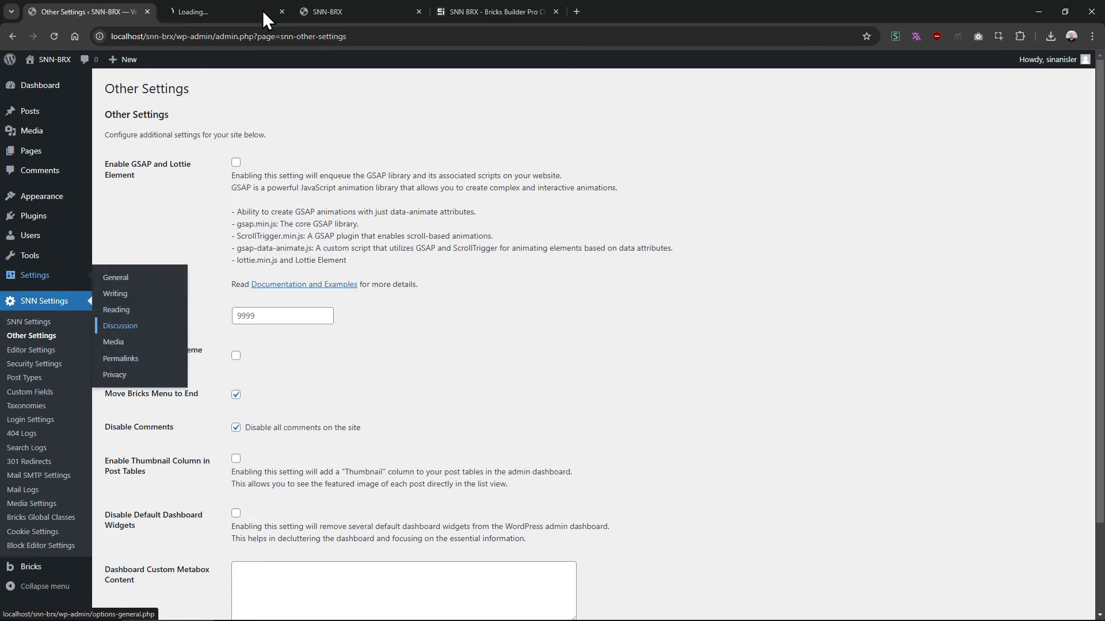
click(262, 11)
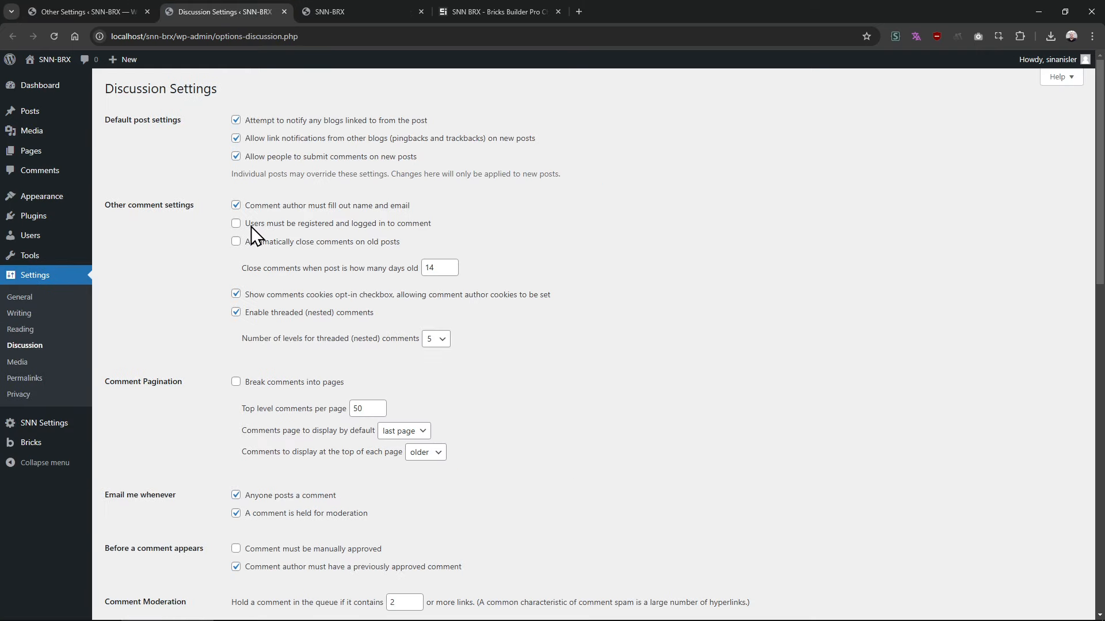
drag(303, 225, 374, 228)
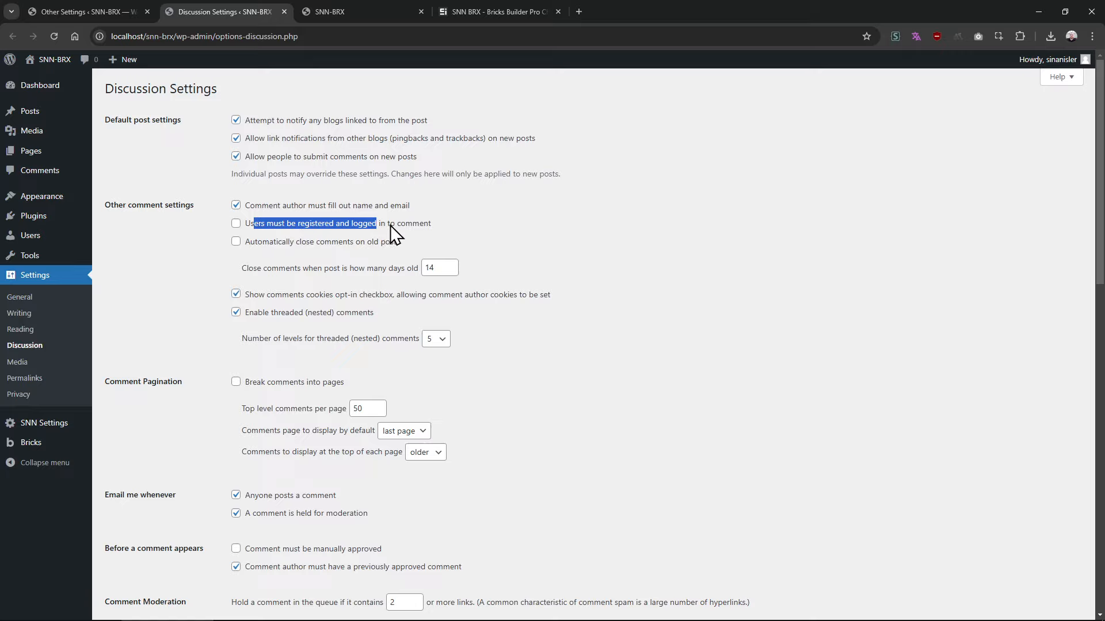
click(60, 10)
middle_click(218, 13)
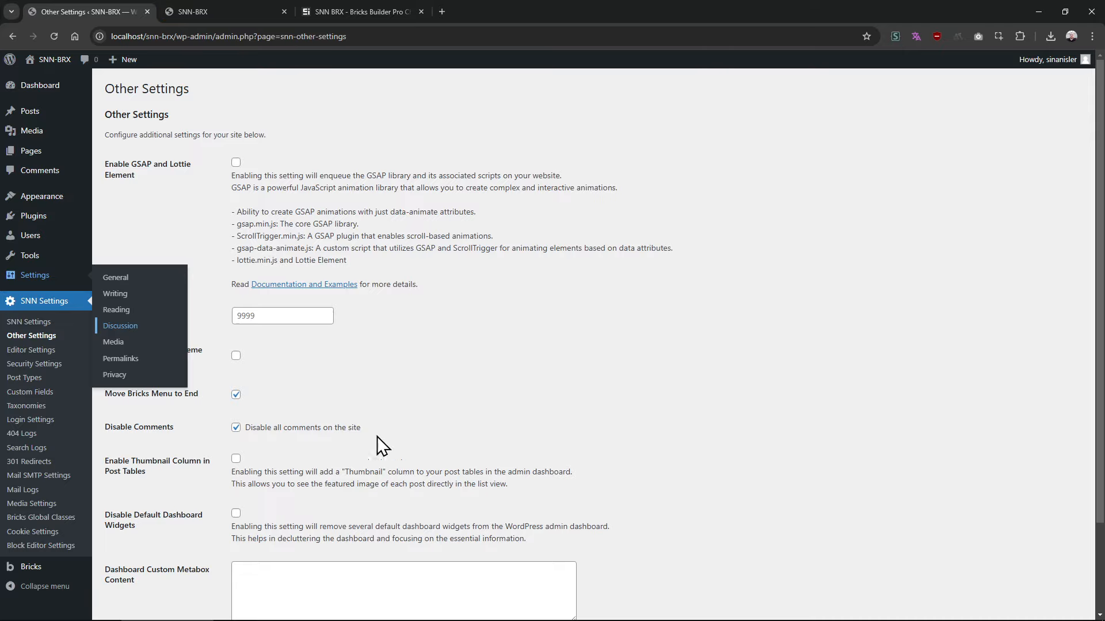
Save the Disable Comments setting, look over the widgets on the dashboard and return to the Other Settings
scroll(376, 402, down, 2)
click(158, 561)
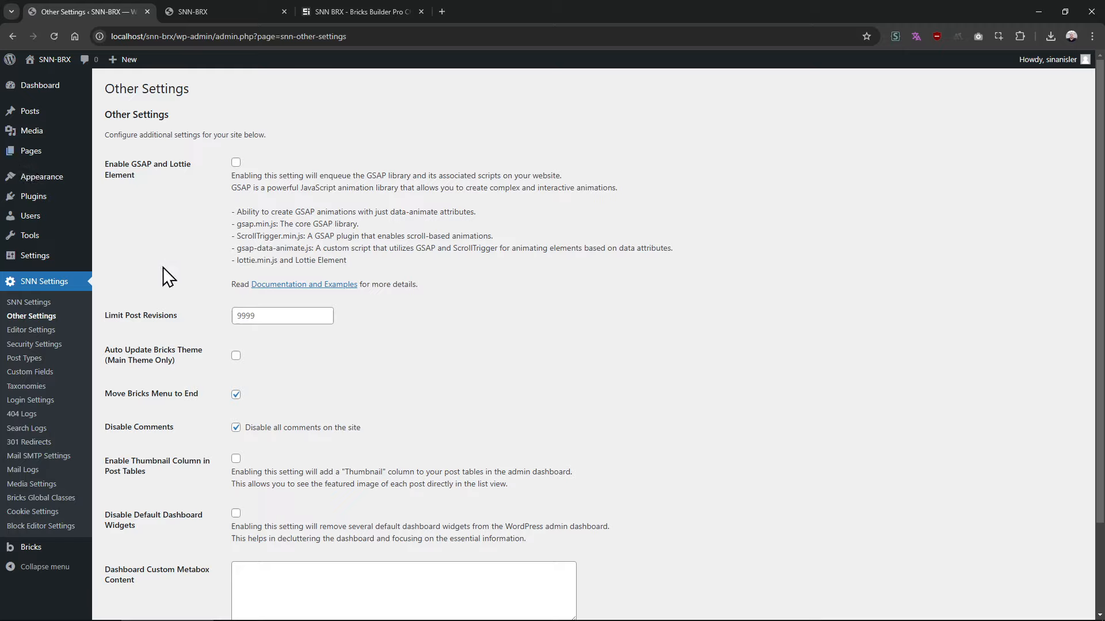
click(58, 86)
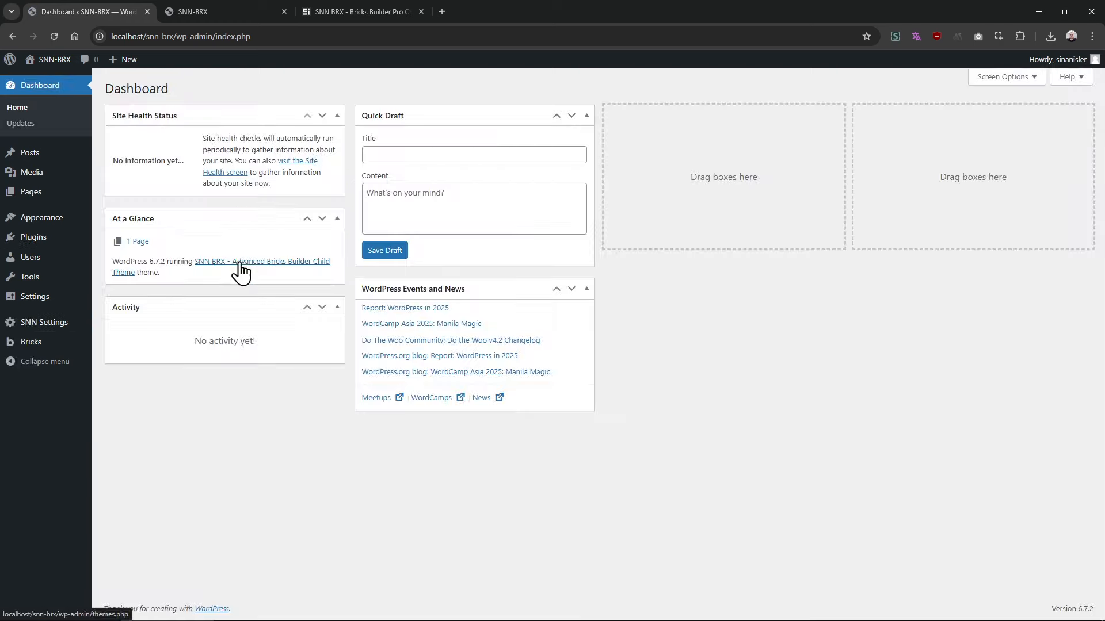
click(81, 323)
click(75, 318)
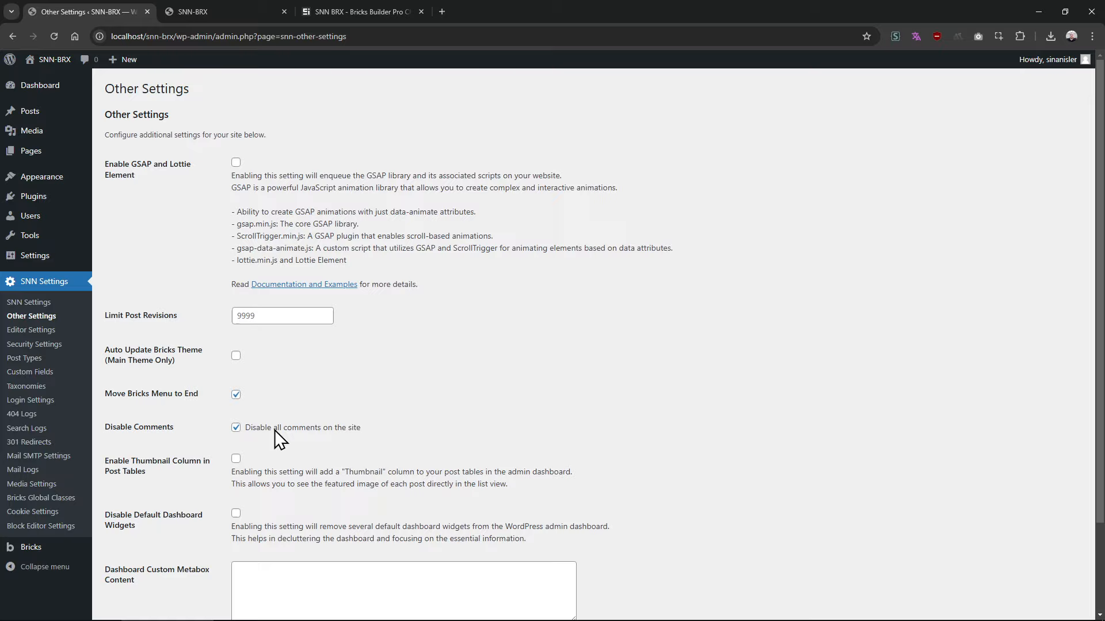
Open the Dashboard in a separate browser tab and close the unneeded site and theme website tabs
scroll(258, 403, down, 3)
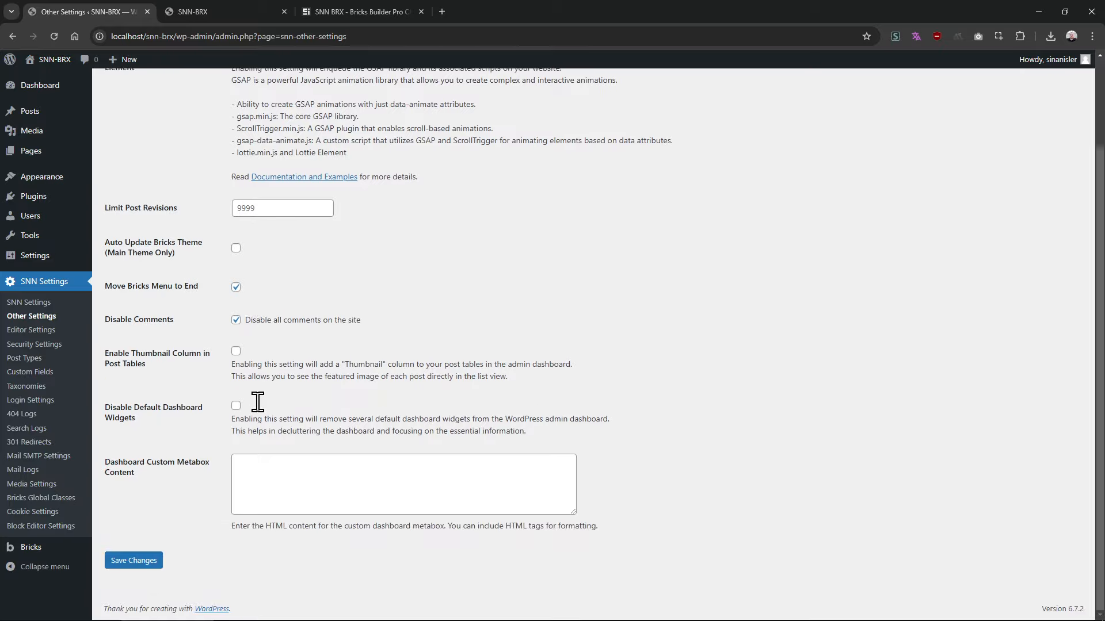
middle_click(46, 90)
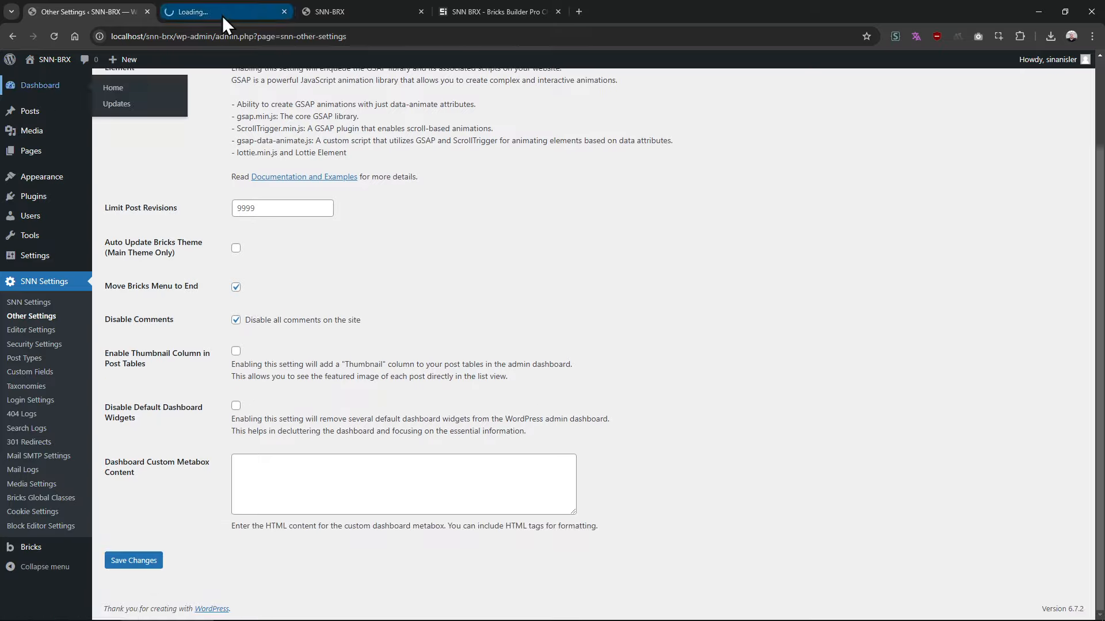
click(222, 15)
middle_click(358, 17)
middle_click(357, 16)
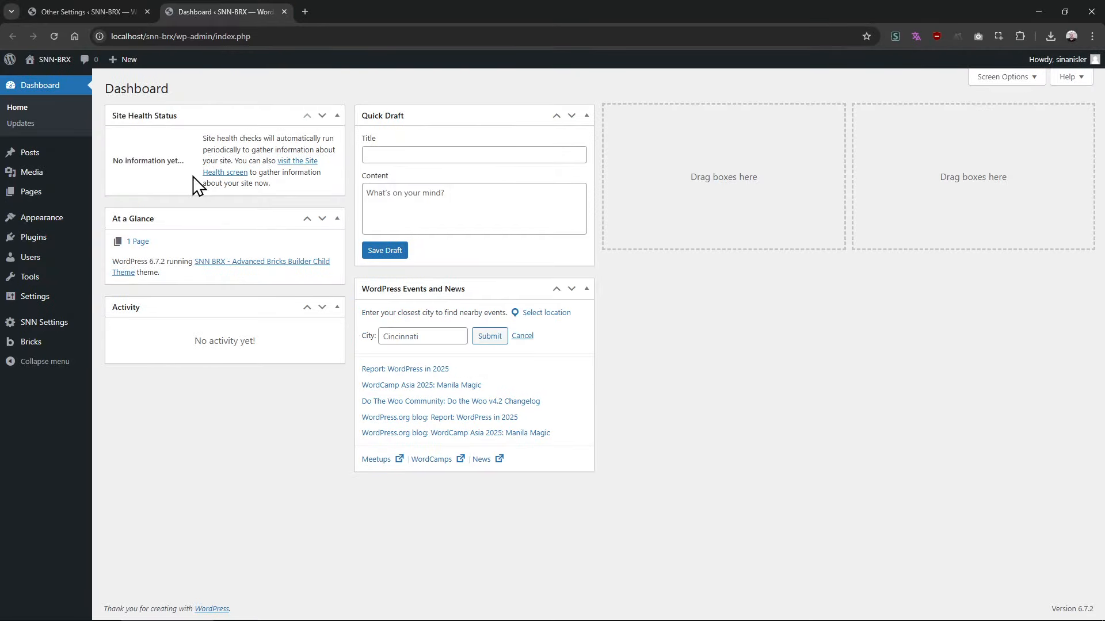
Enable Disable Default Dashboard Widgets in the Other Settings, save, and reload the dashboard to check it
click(133, 12)
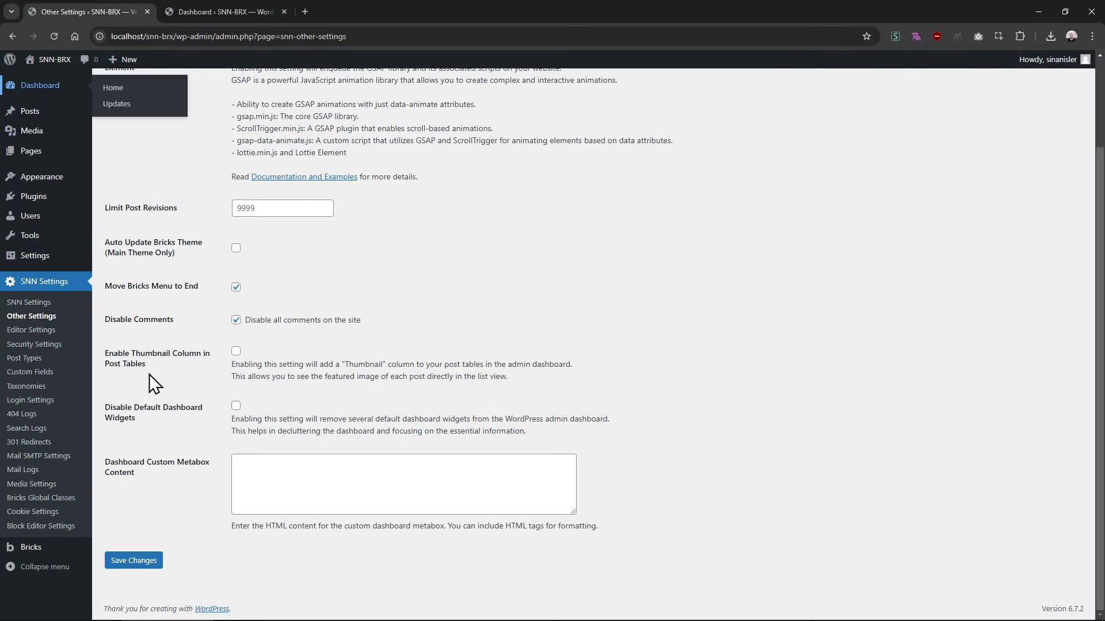
click(236, 406)
click(134, 561)
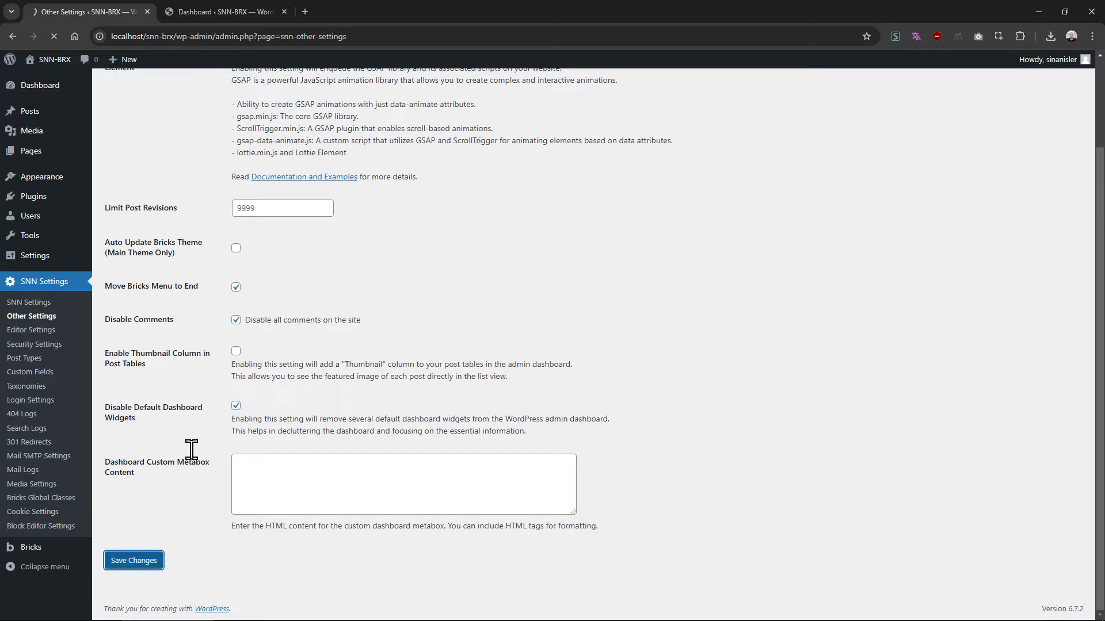
click(235, 12)
key(F5)
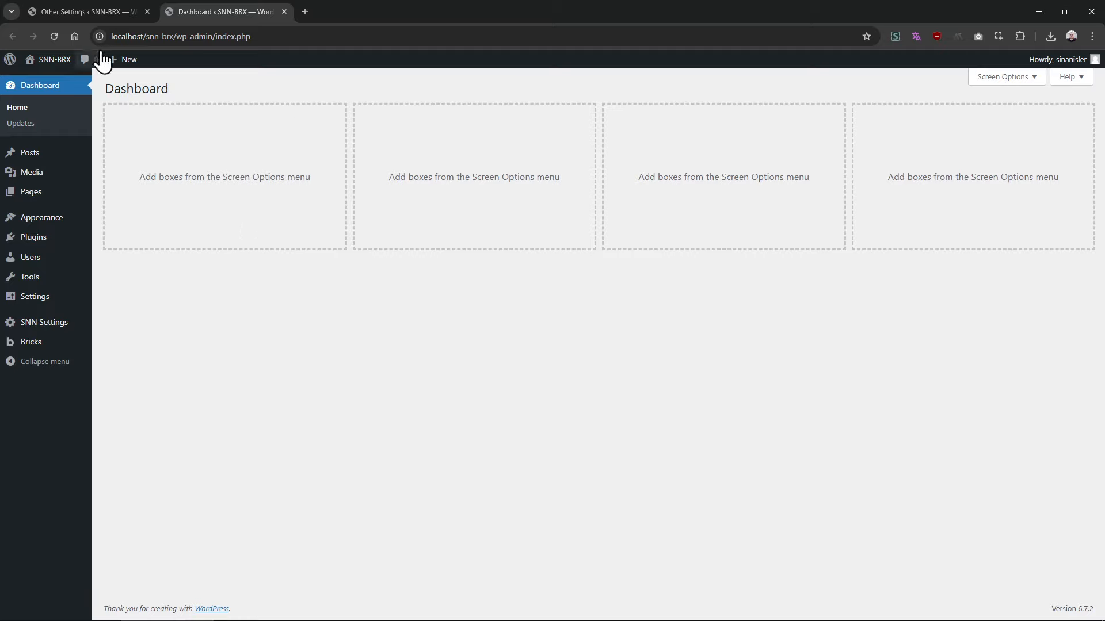
Fill the custom dashboard metabox with the text "Dashboard Custom Metabox Content", save, and reload the dashboard
click(97, 8)
scroll(264, 507, down, 2)
click(291, 471)
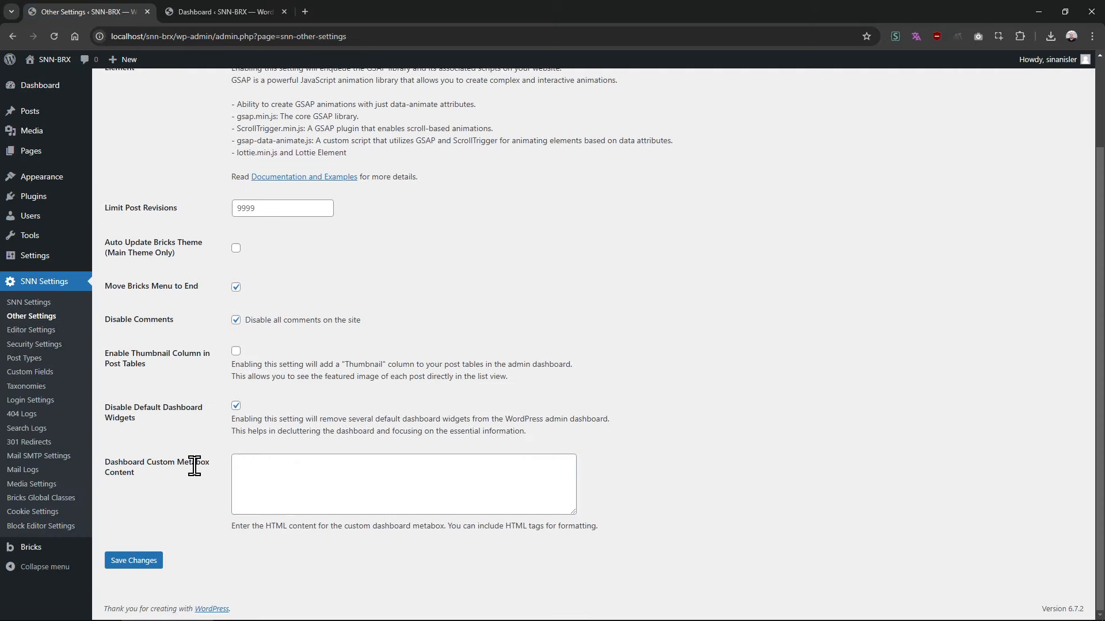
triple_click(192, 464)
key(ctrl+c)
click(296, 481)
key(ctrl+v)
click(133, 560)
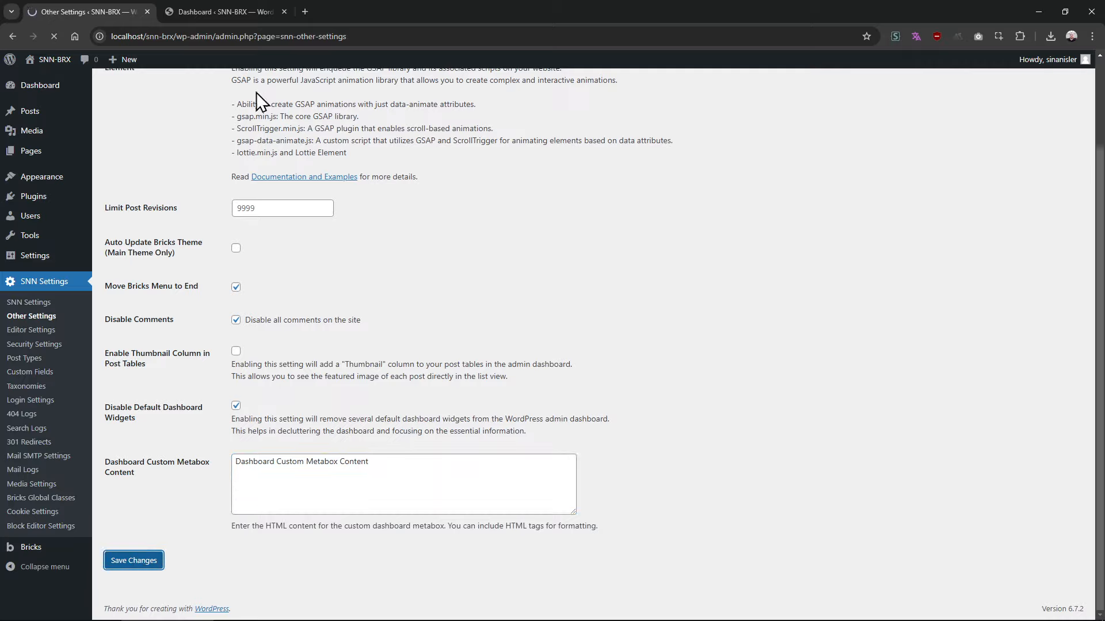
click(235, 17)
key(F5)
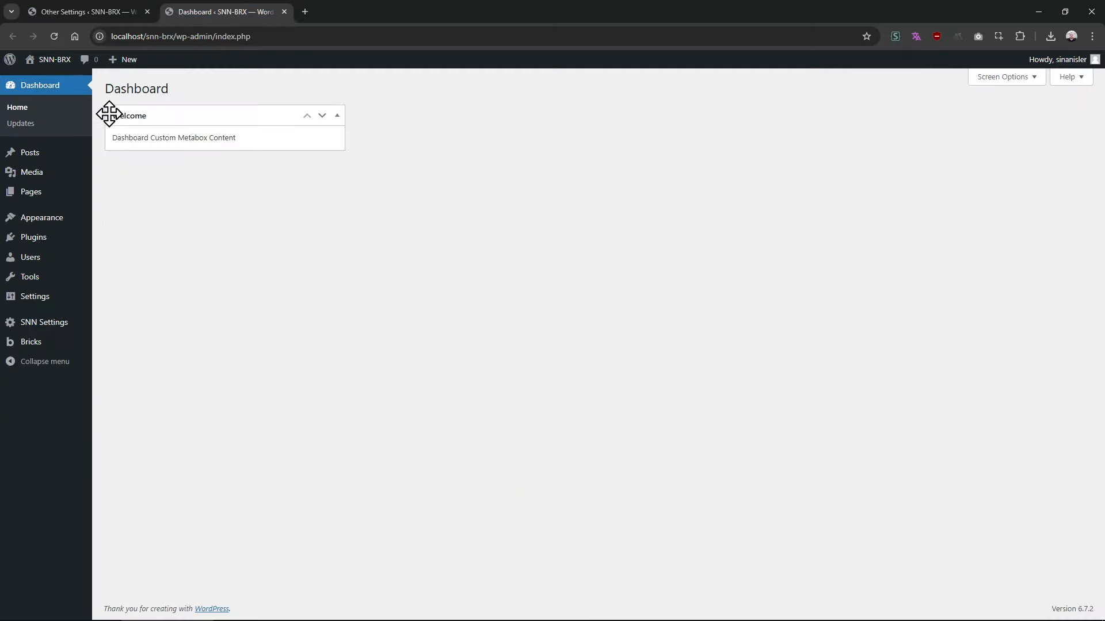
Examine the custom text inside the dashboard's Welcome box
drag(113, 134, 269, 135)
click(201, 152)
triple_click(131, 136)
click(174, 164)
triple_click(158, 135)
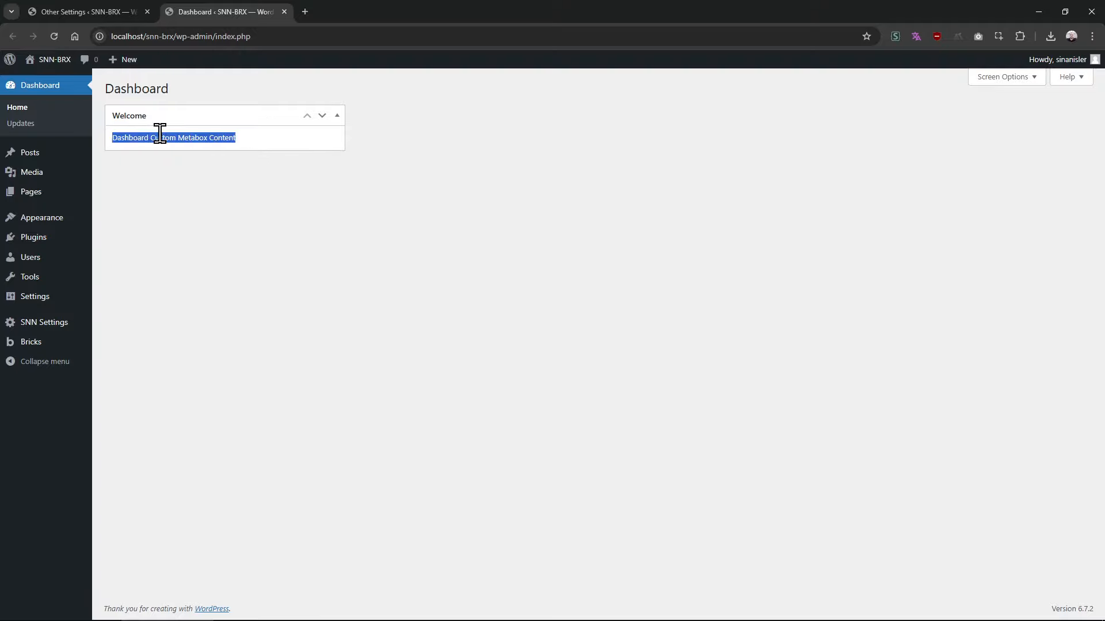
click(171, 196)
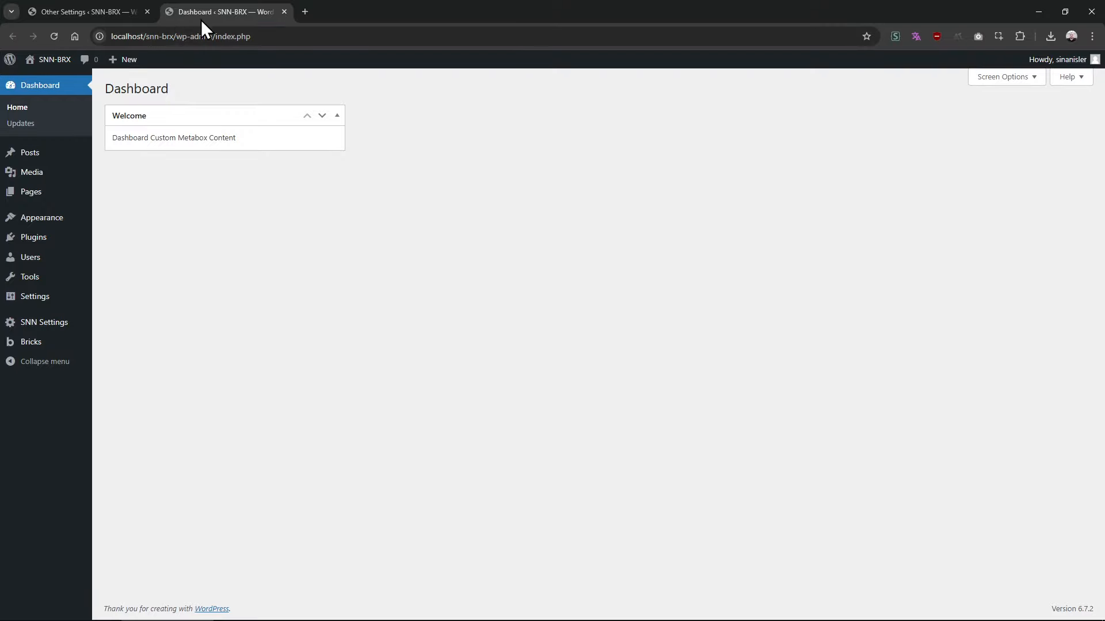
Close the dashboard tab, clear the Dashboard Custom Metabox Content in the Other Settings and save the change
click(115, 17)
middle_click(237, 20)
scroll(317, 461, down, 3)
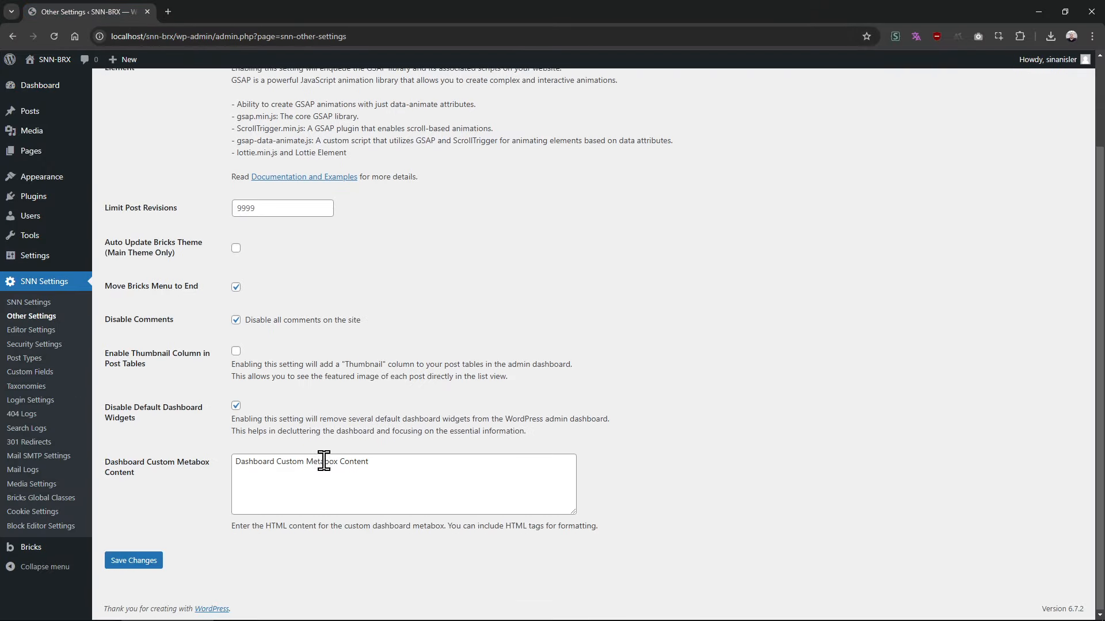
triple_click(402, 469)
text(<h1>)
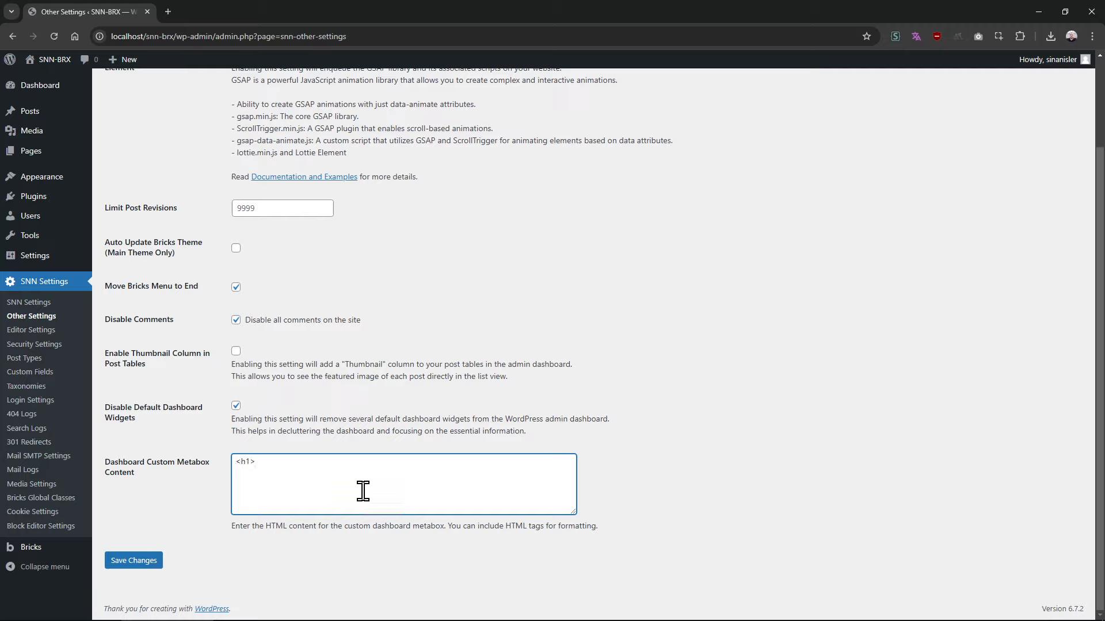
key(ctrl+a)
key(BackSpace)
click(150, 563)
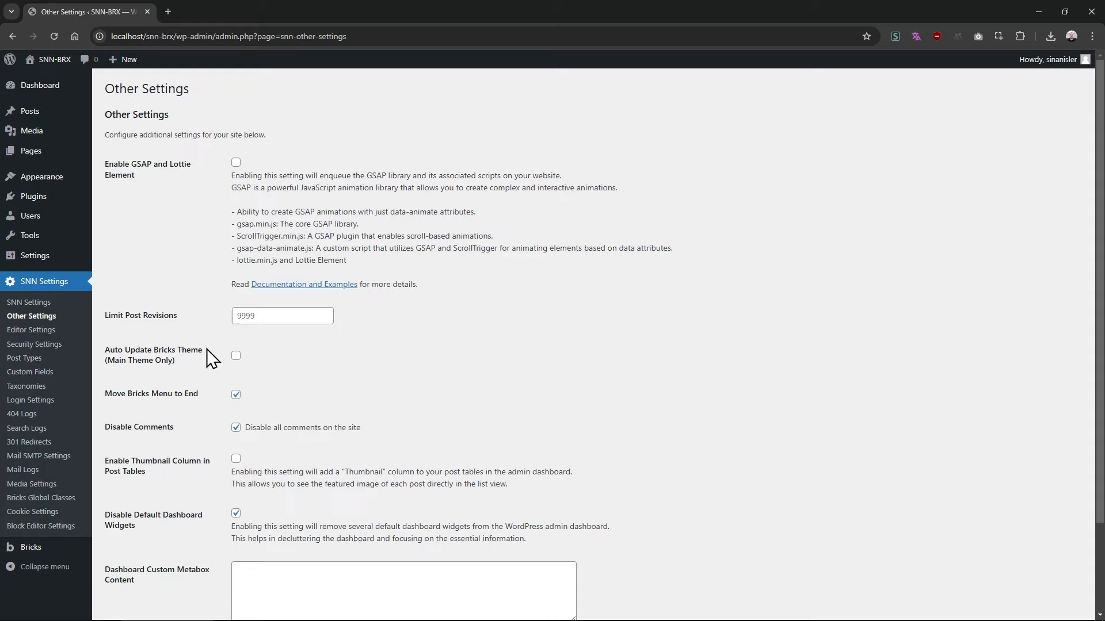
Open the SNN Editor Settings and load the site's home page in the Bricks editor in a separate tab
triple_click(140, 173)
click(31, 330)
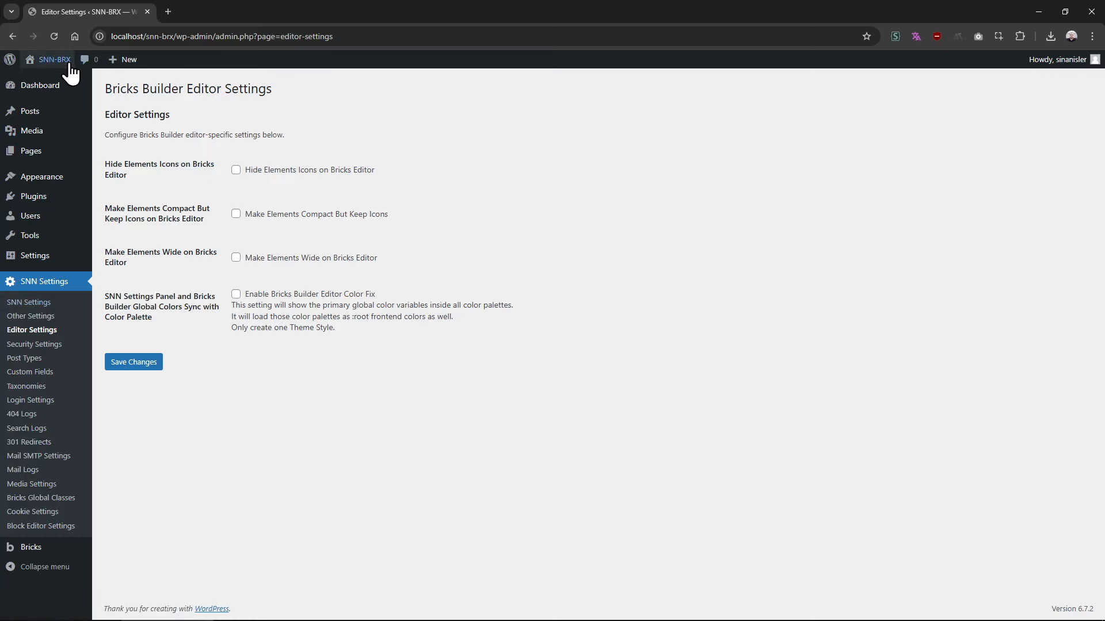
middle_click(55, 78)
click(206, 11)
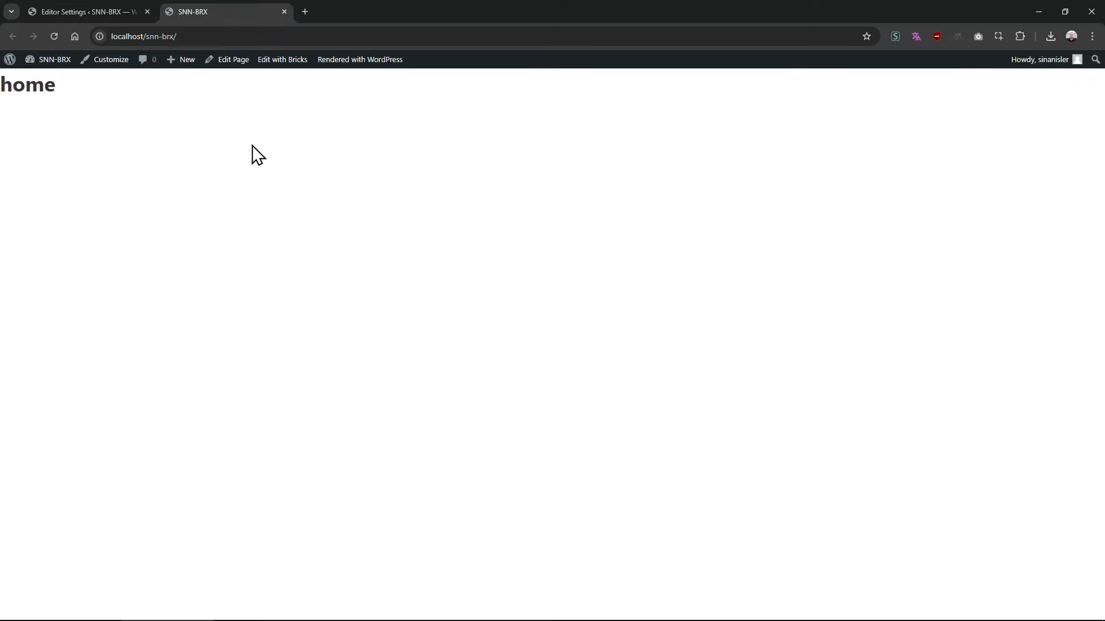
click(282, 59)
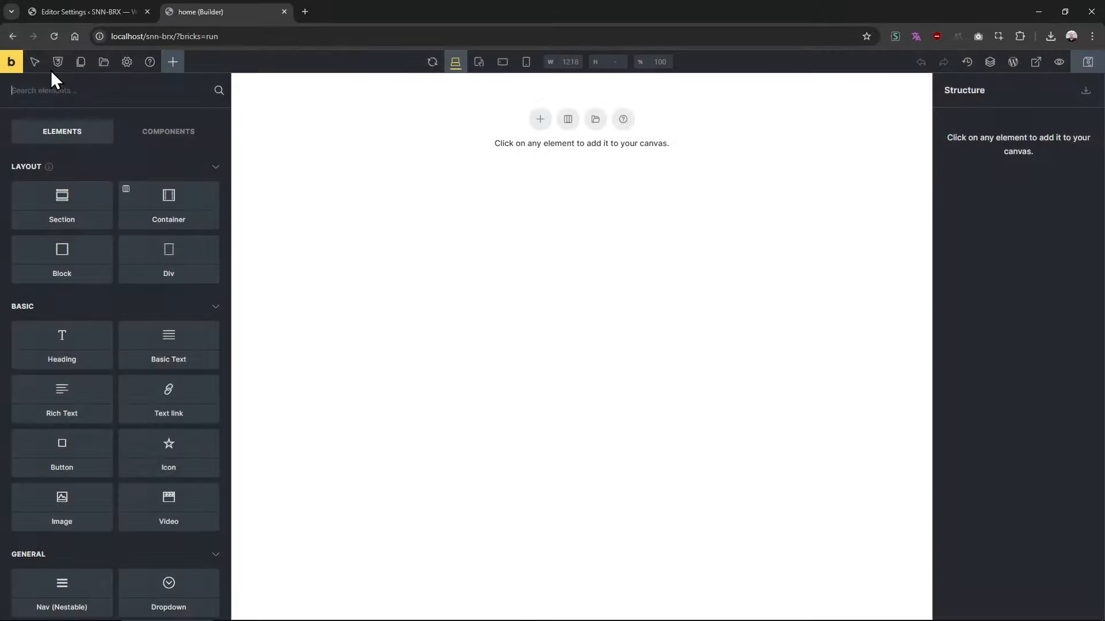
Narrow the elements panel of the Bricks editor to two slim columns and browse the full element list
middle_click(17, 34)
drag(230, 166, 168, 167)
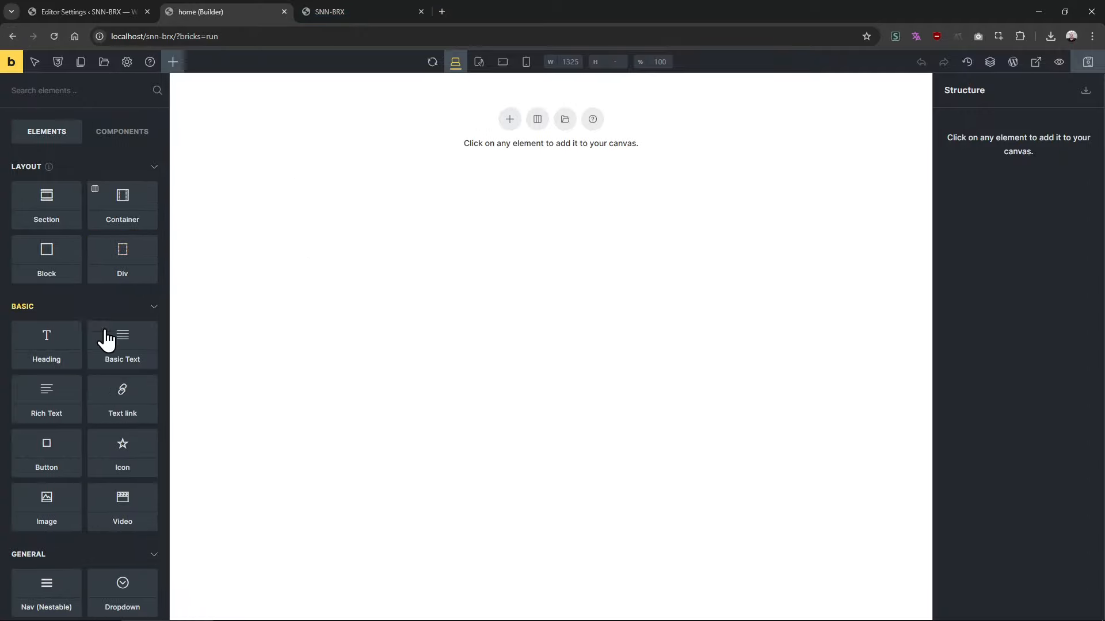
scroll(112, 345, down, 10)
scroll(116, 345, down, 15)
scroll(116, 345, up, 20)
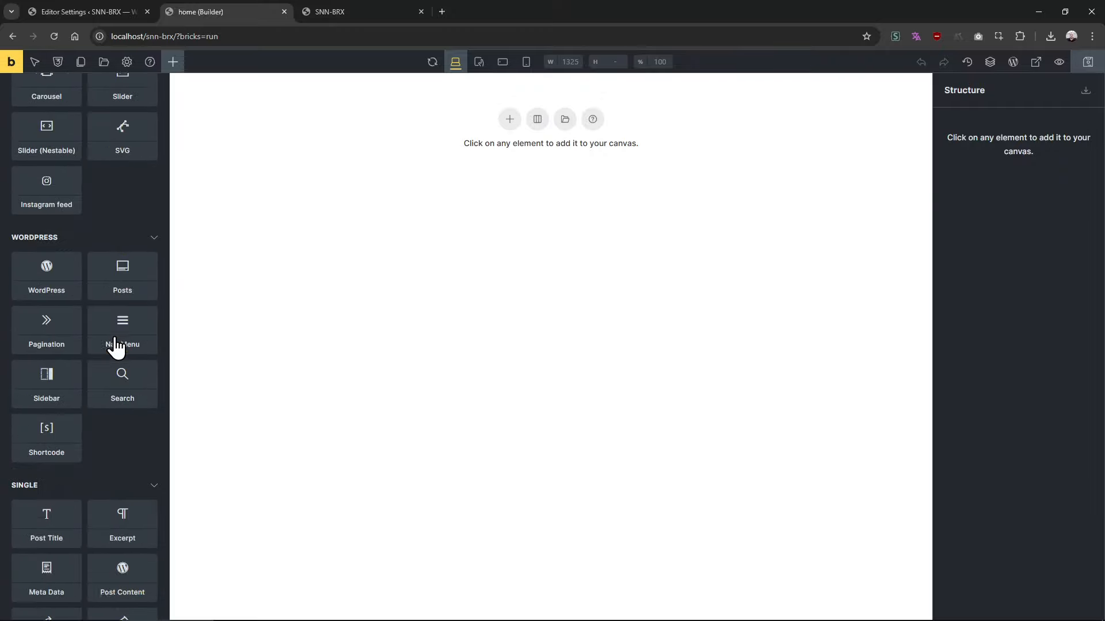
Enable Hide Elements Icons on Bricks Editor, save, and review the element list in the reloaded builder
click(111, 8)
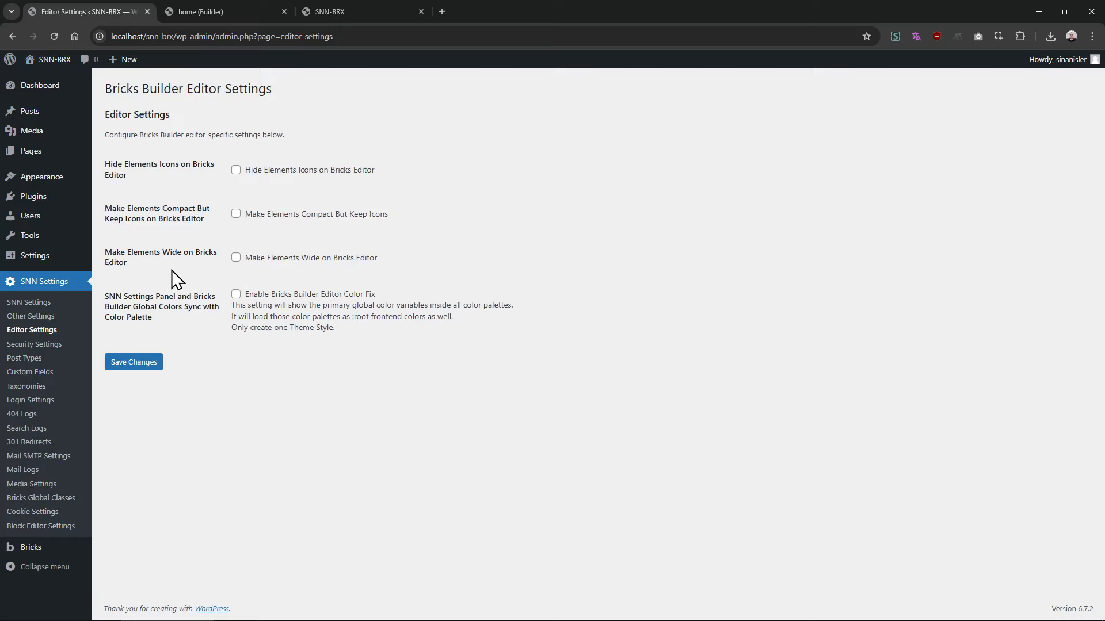
key(ctrl+Tab)
click(86, 12)
drag(158, 192, 170, 279)
click(170, 279)
click(236, 169)
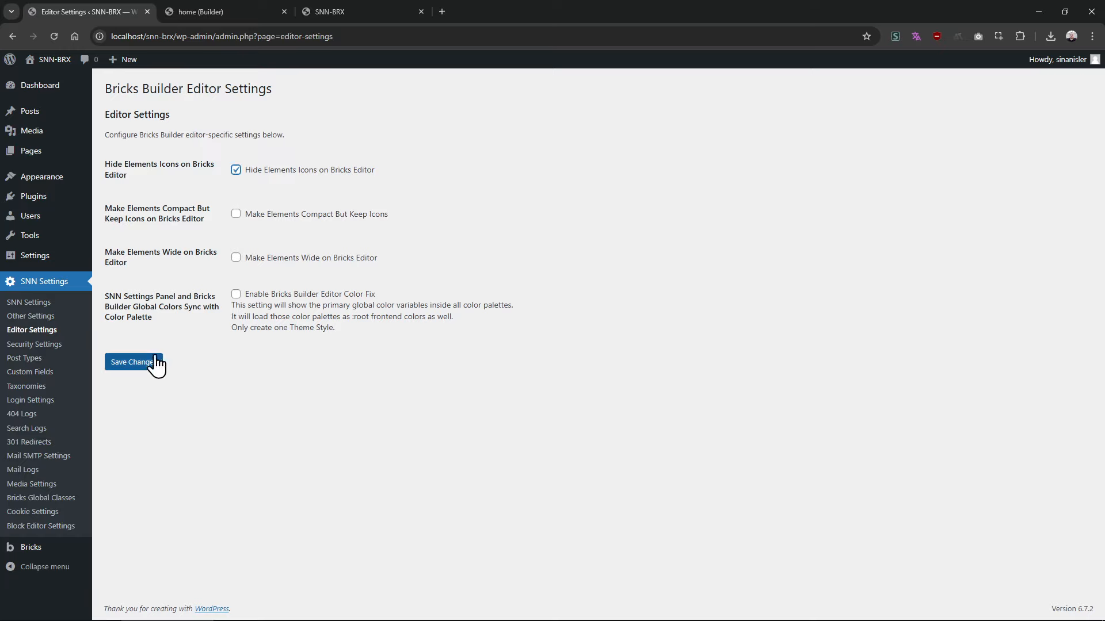
click(246, 14)
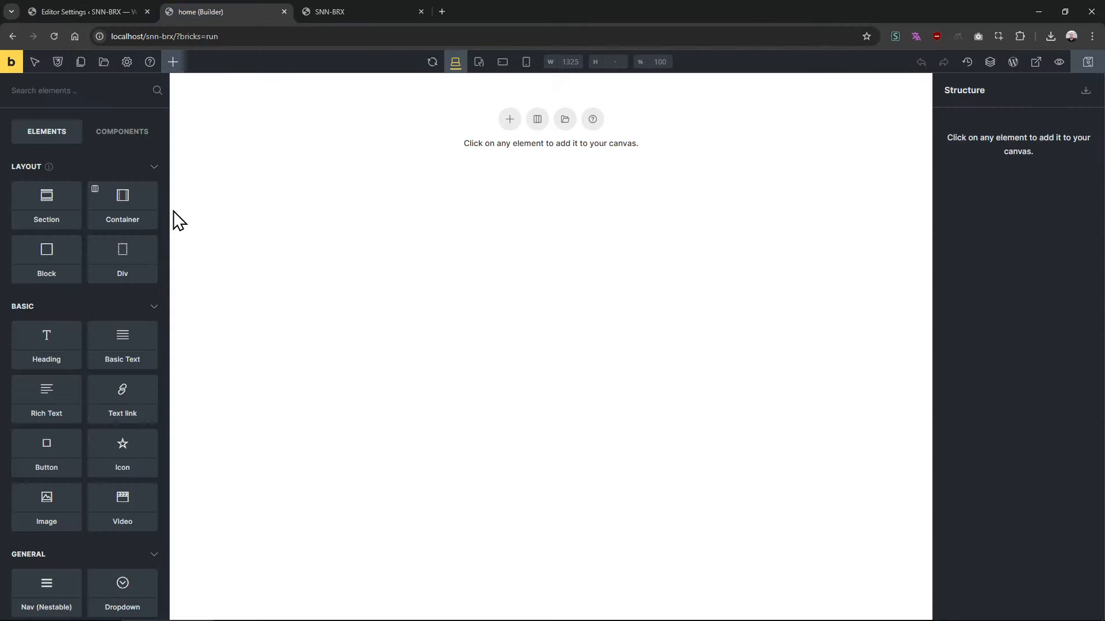
key(F5)
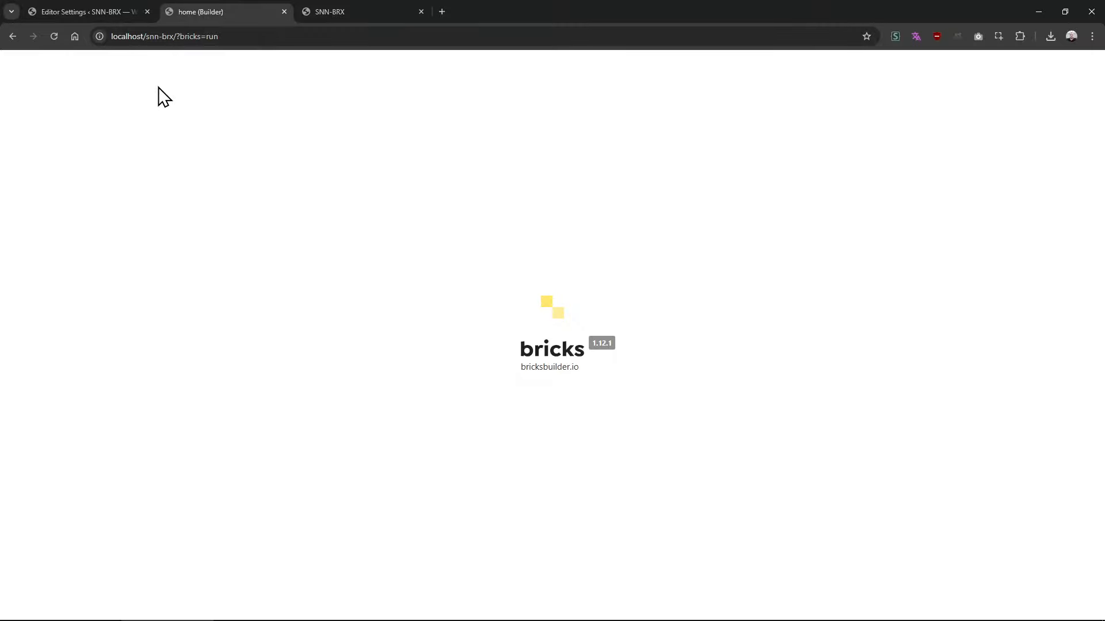
scroll(121, 340, down, 10)
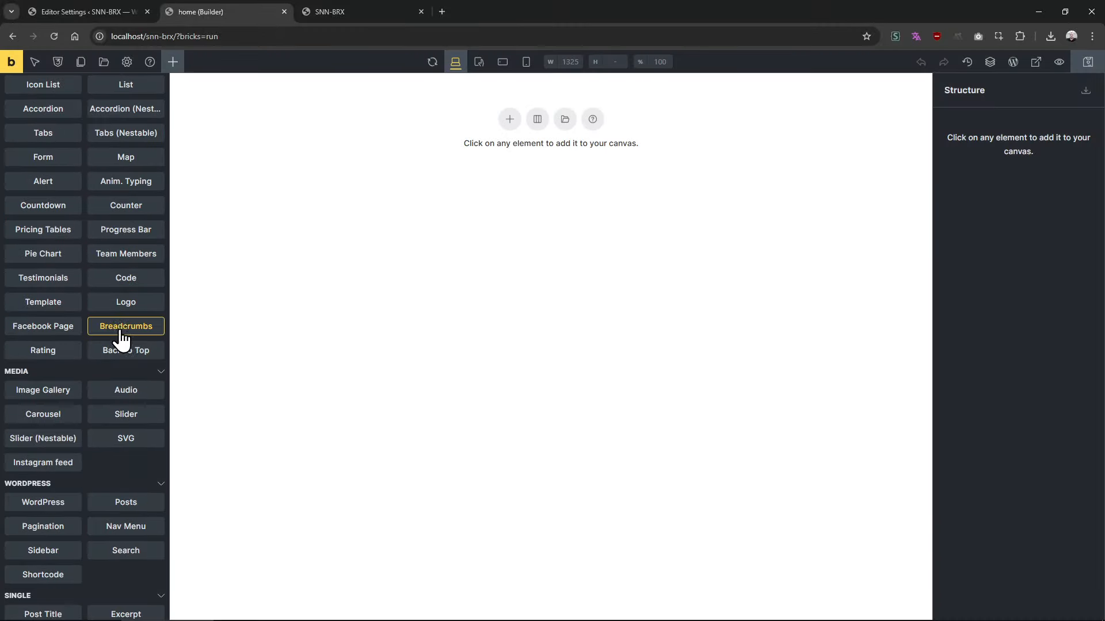
scroll(122, 344, up, 6)
scroll(124, 346, up, 5)
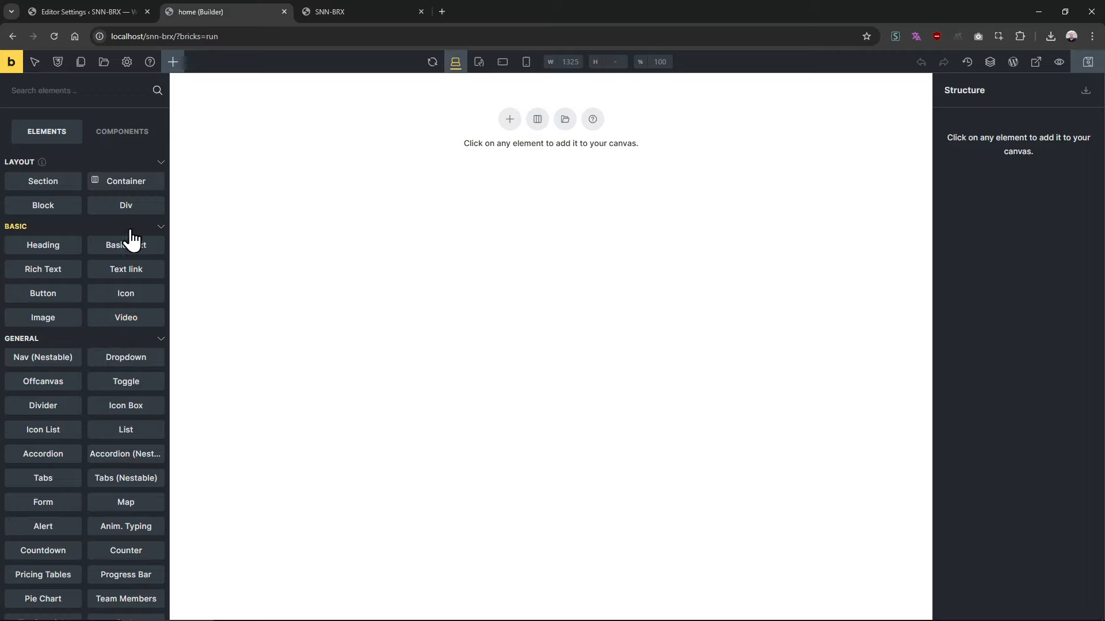
Enable Make Elements Compact But Keep Icons in place of Hide Elements Icons, save, and check the reloaded builder
click(92, 10)
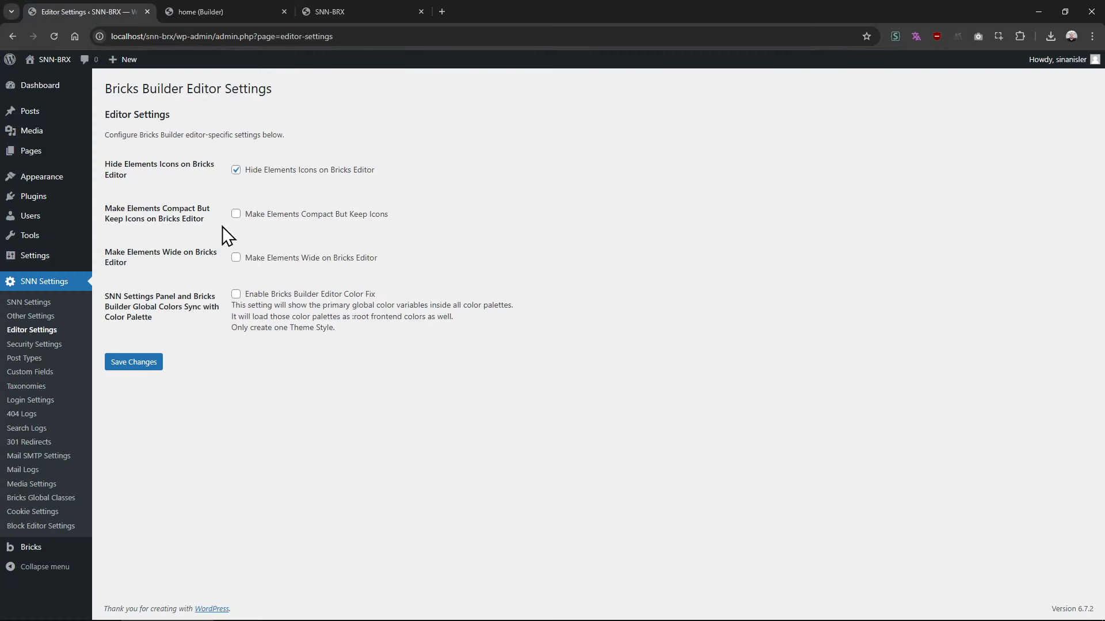
click(232, 10)
click(49, 15)
drag(106, 208, 202, 221)
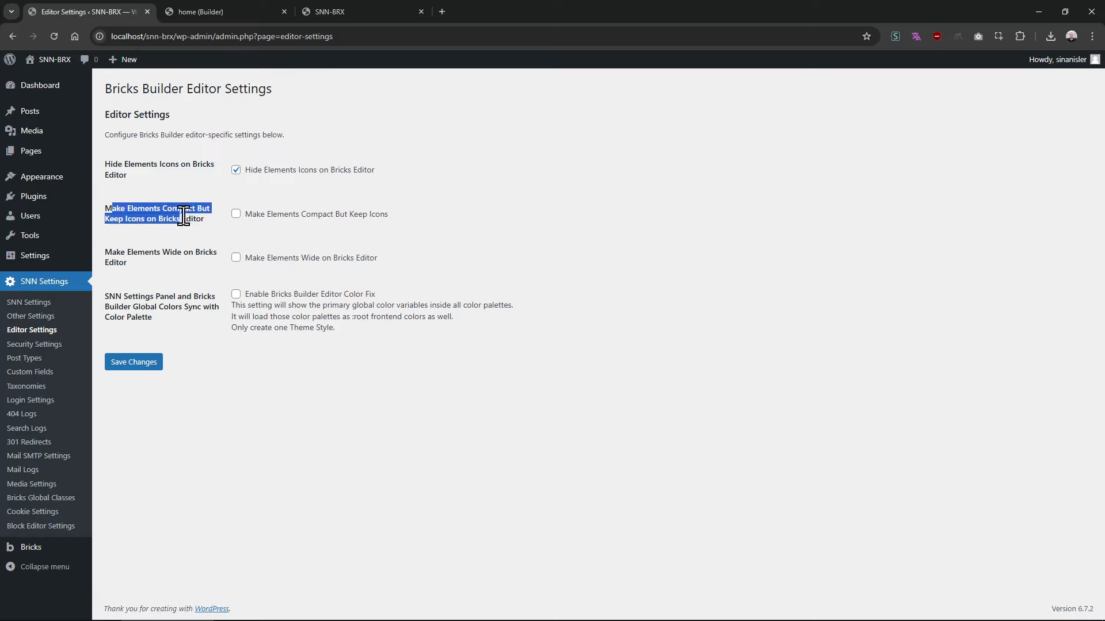
click(199, 220)
click(235, 215)
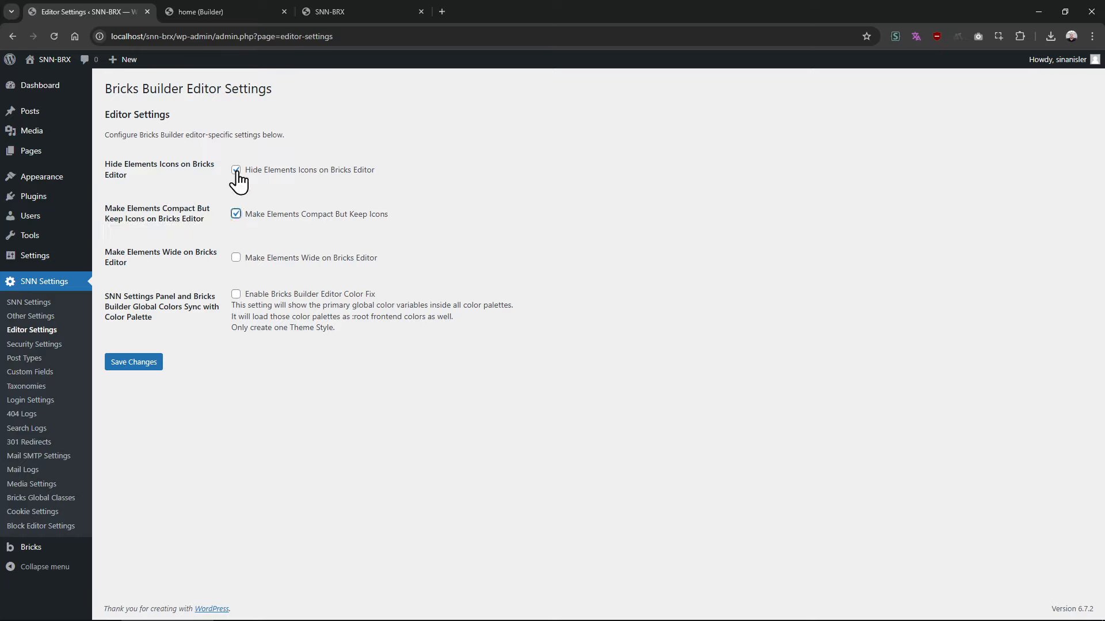
click(236, 170)
click(138, 363)
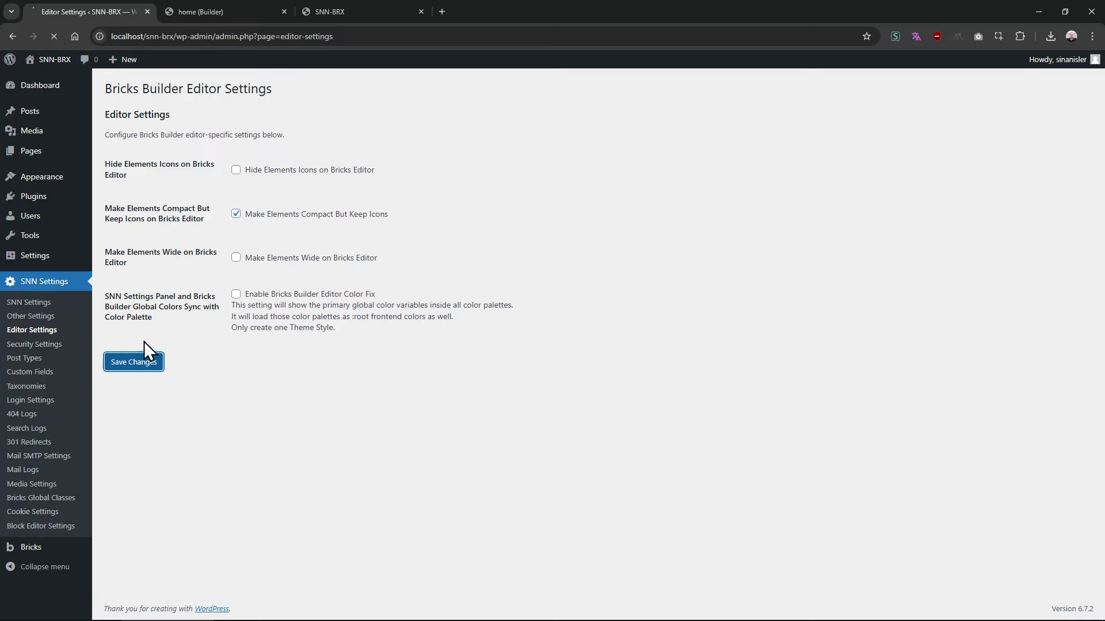
click(205, 17)
key(F5)
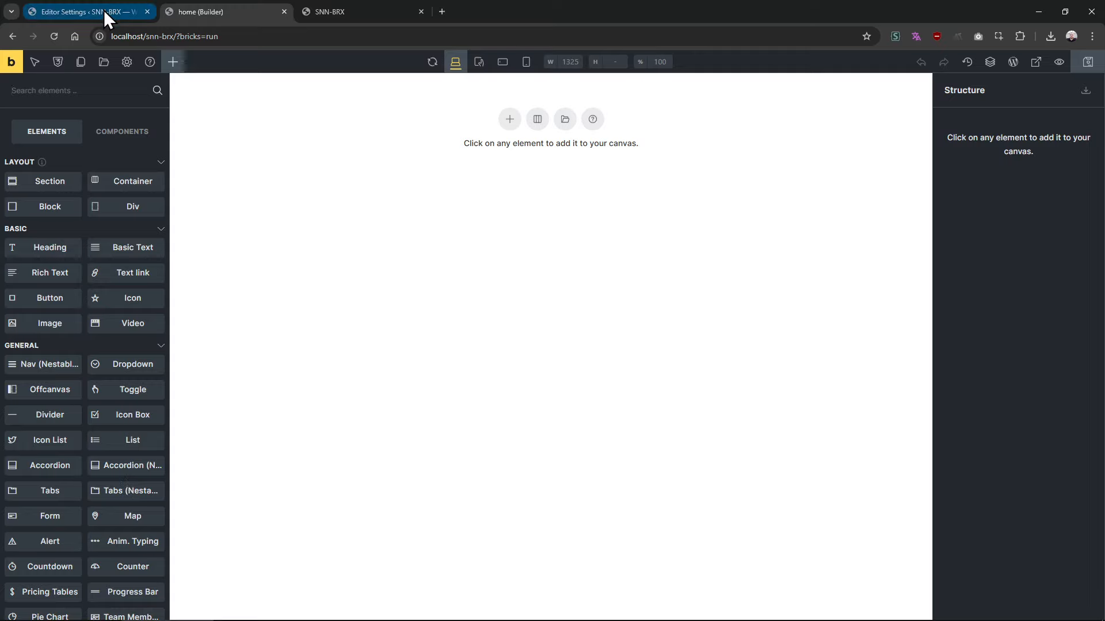
mouse_move(103, 9)
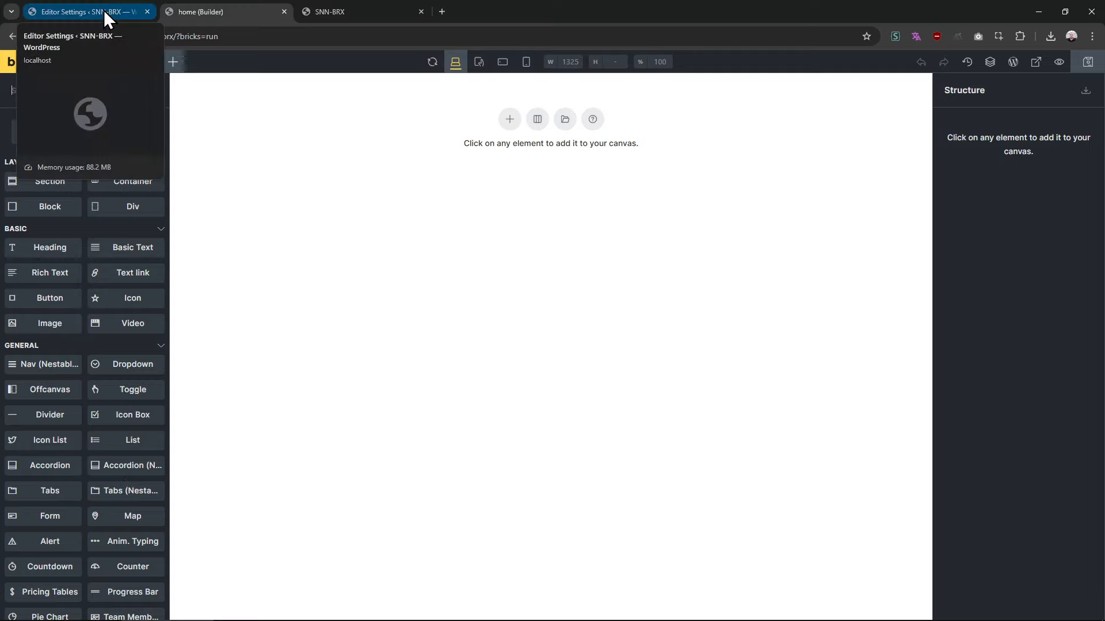
click(103, 9)
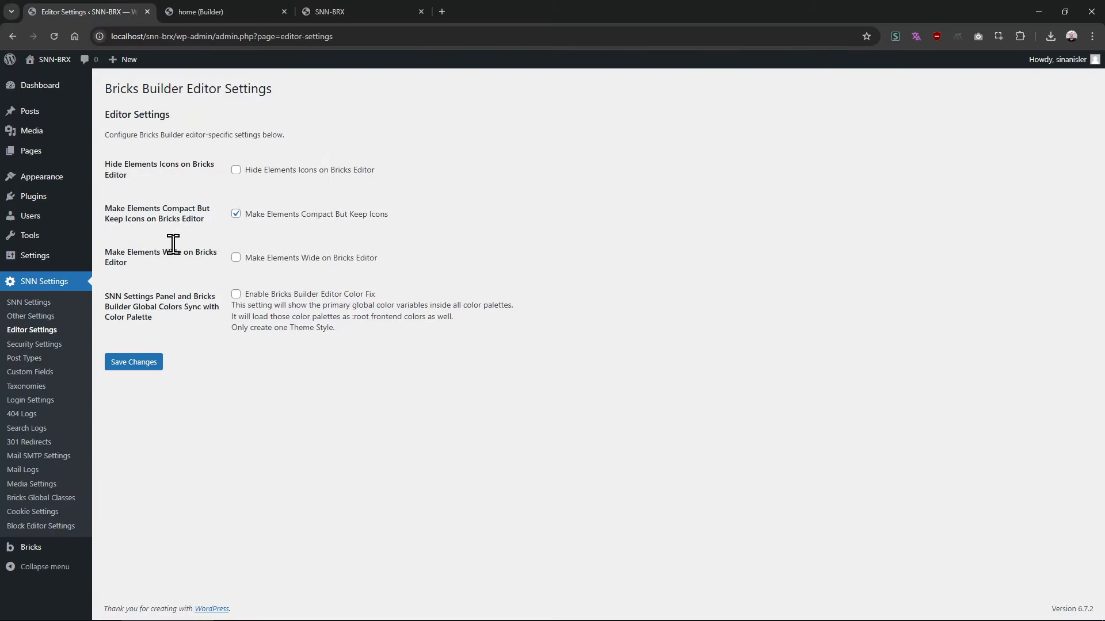
Enable Make Elements Wide on Bricks Editor, save the settings, and check the element list in the reloaded builder
click(236, 257)
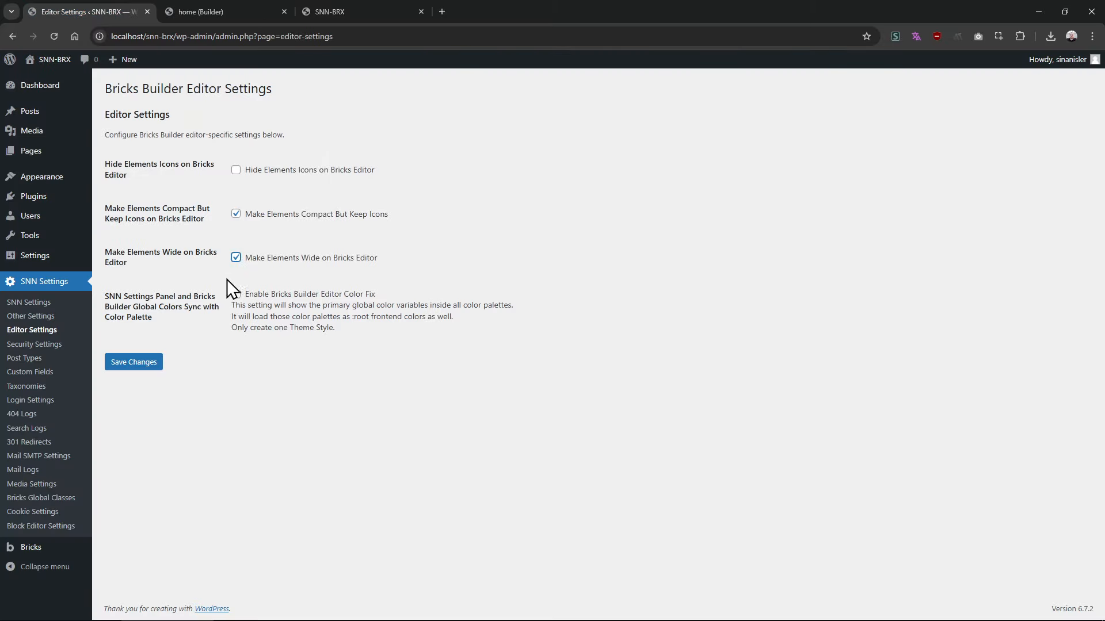
click(144, 364)
click(198, 9)
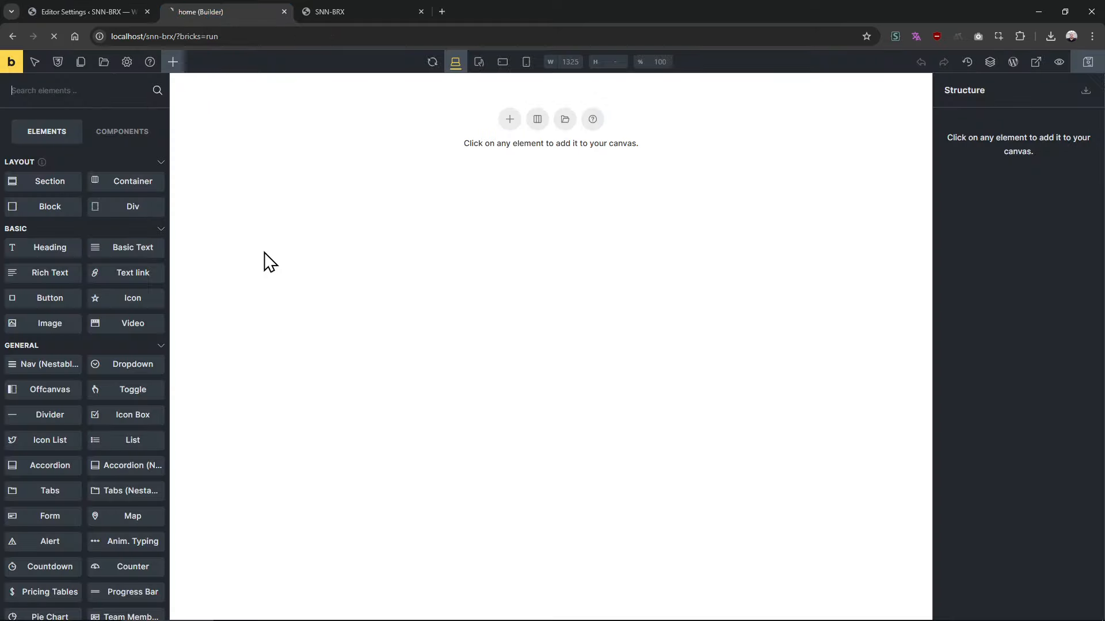
key(F5)
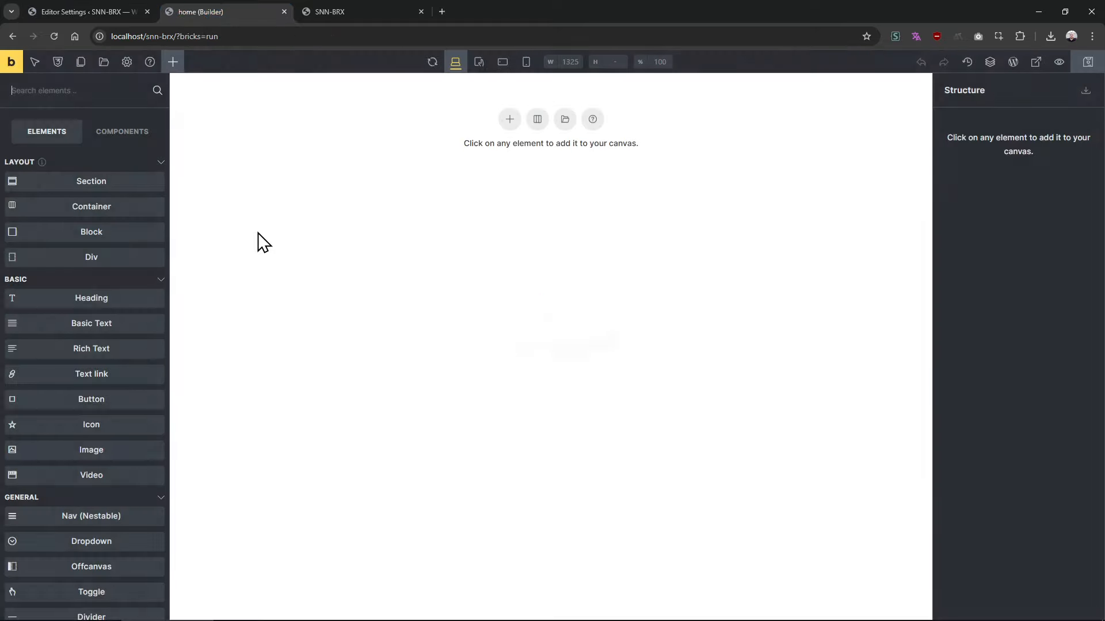
scroll(138, 310, down, 20)
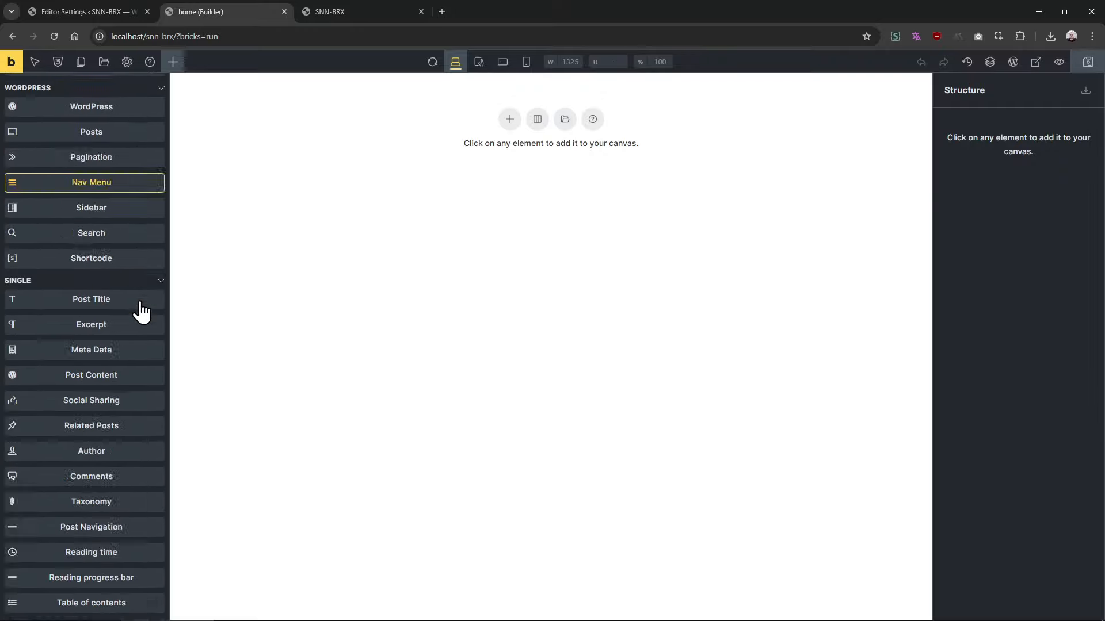
scroll(140, 305, up, 17)
scroll(140, 299, up, 2)
Enable Hide Elements Icons alongside Make Elements Compact, disable Make Elements Wide, save the settings, and return to the builder
click(140, 12)
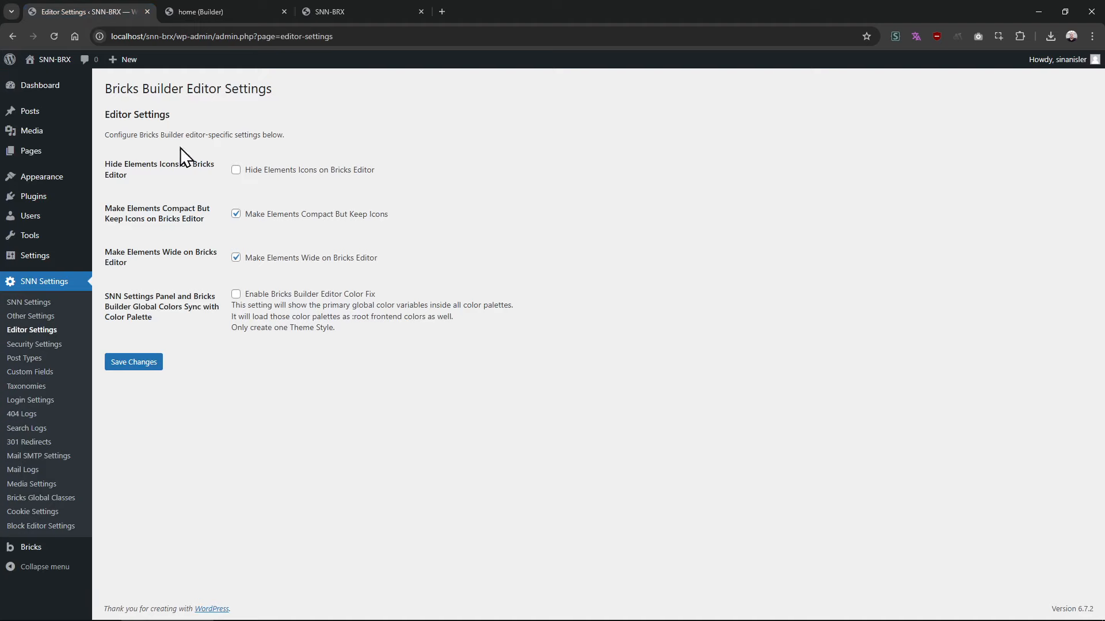
click(236, 216)
click(236, 171)
click(236, 215)
click(236, 259)
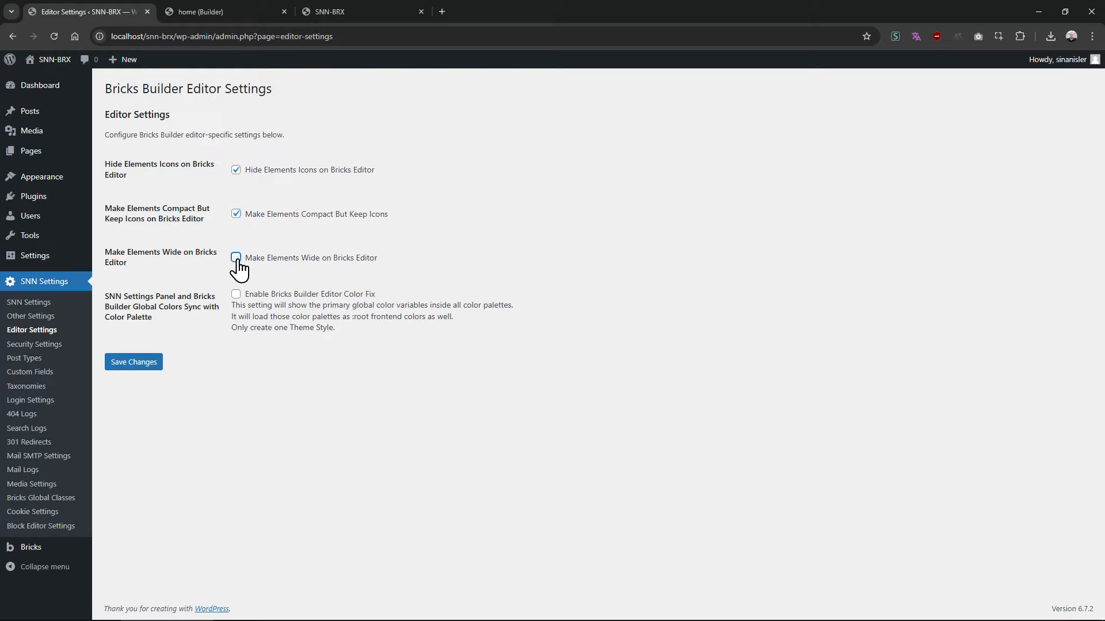
click(147, 362)
click(208, 14)
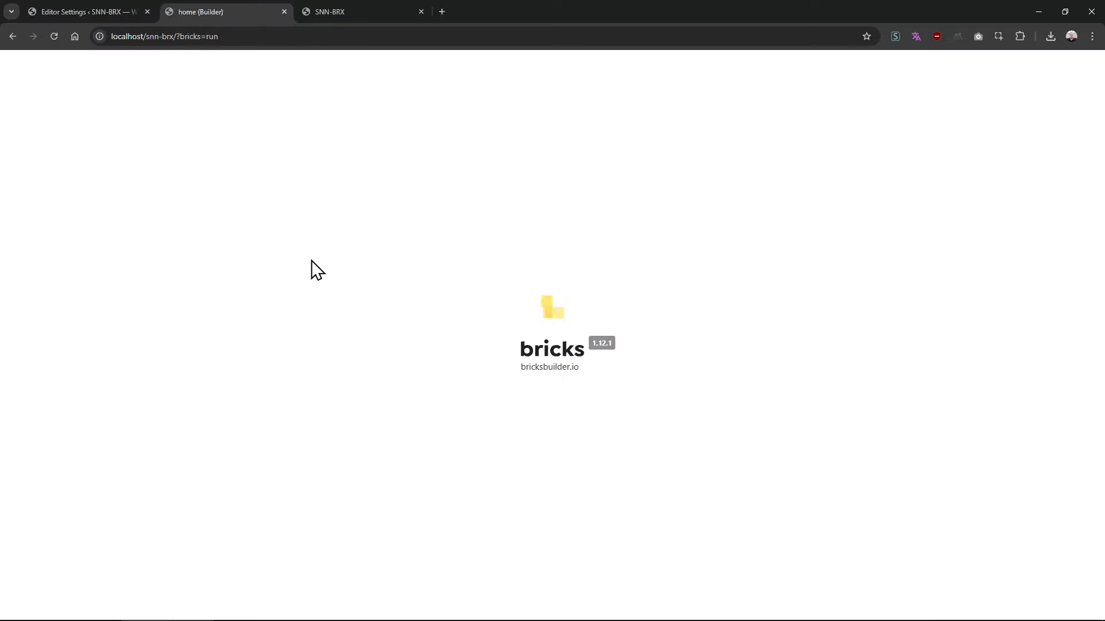
Browse the full element list in the builder to examine the compact layout without icons, down to the SNN group
scroll(133, 403, down, 10)
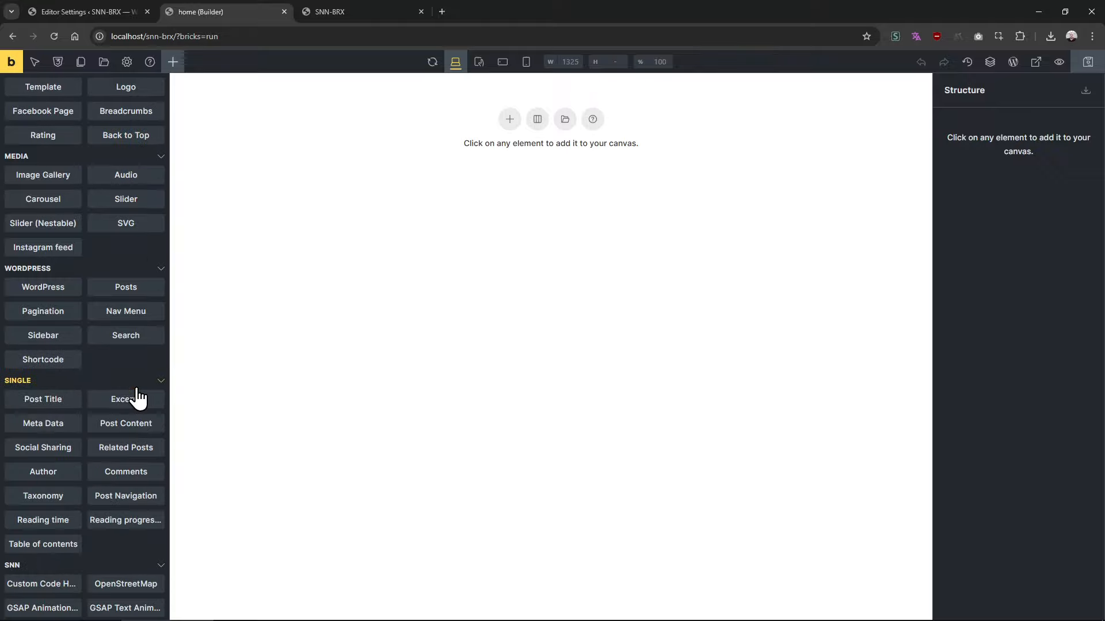
scroll(138, 396, up, 7)
scroll(138, 396, up, 4)
scroll(137, 395, down, 10)
scroll(137, 395, up, 7)
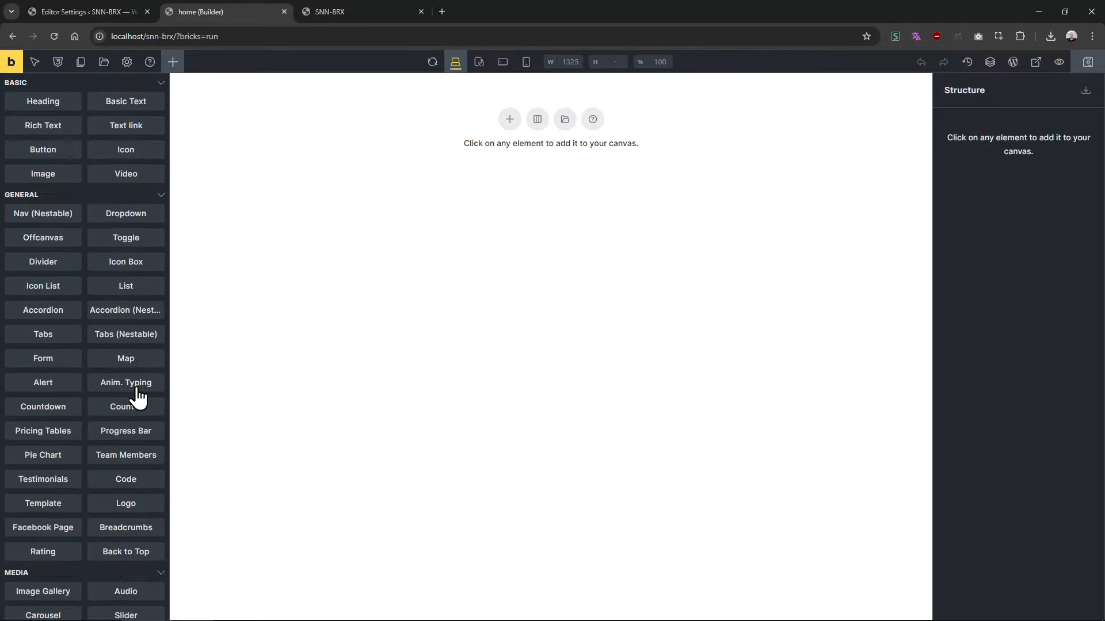
scroll(139, 396, down, 8)
scroll(138, 397, up, 8)
scroll(138, 397, down, 8)
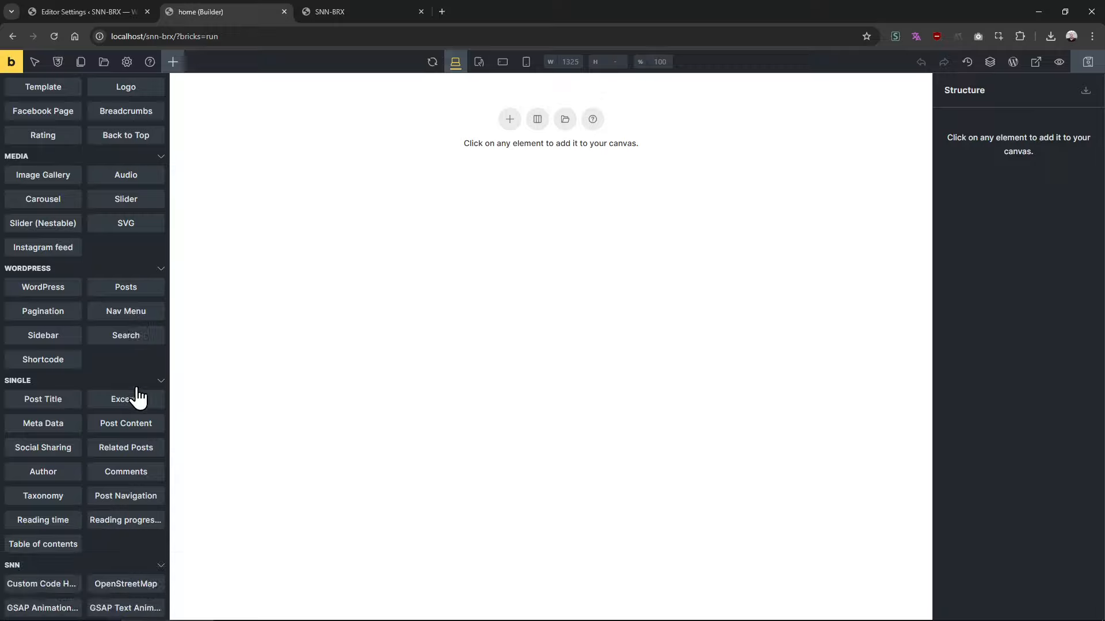
scroll(138, 397, up, 9)
scroll(138, 397, down, 6)
scroll(138, 397, down, 1)
scroll(138, 397, up, 5)
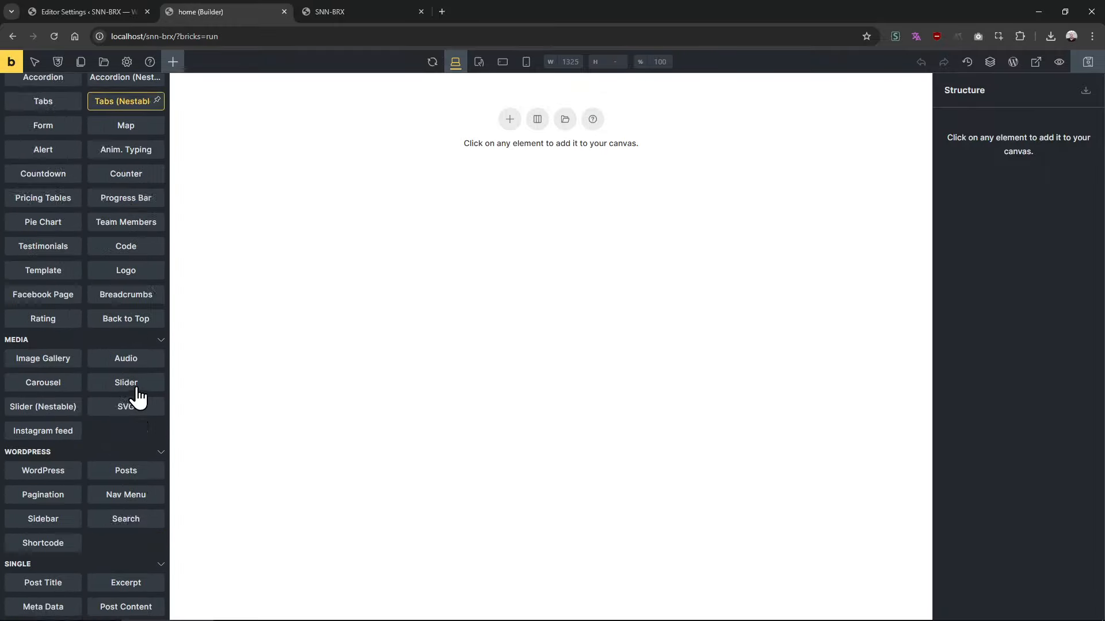
scroll(138, 397, down, 6)
scroll(138, 396, down, 1)
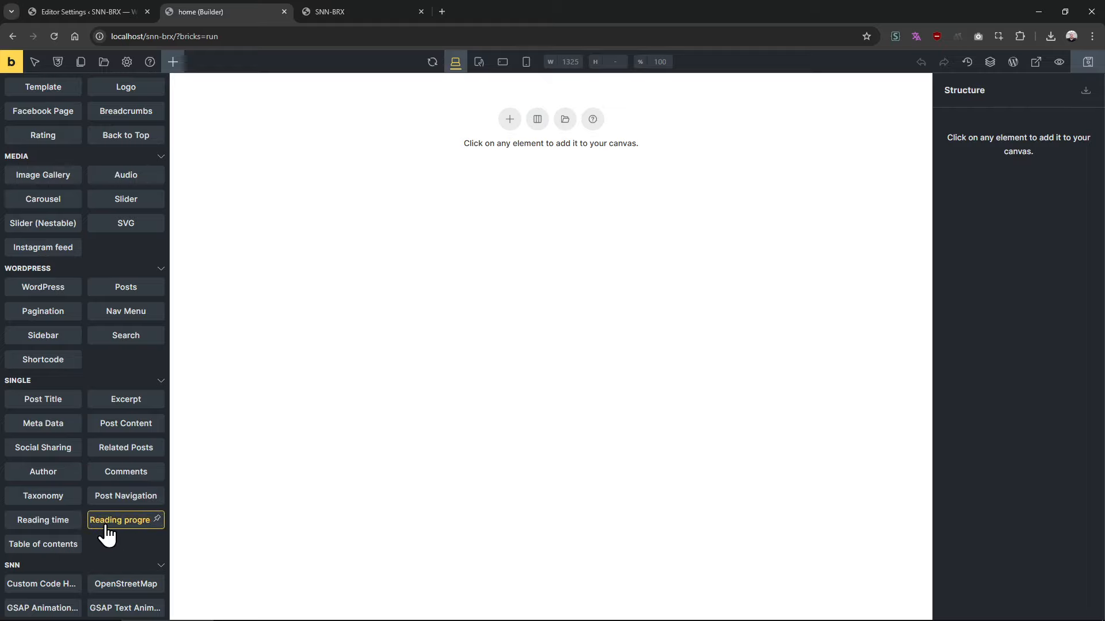
scroll(109, 527, up, 15)
scroll(107, 518, down, 15)
Open the GitHub releases page of snn-brx-child-theme in a new tab and review the v0.202 change list, including the breaking changes
click(84, 12)
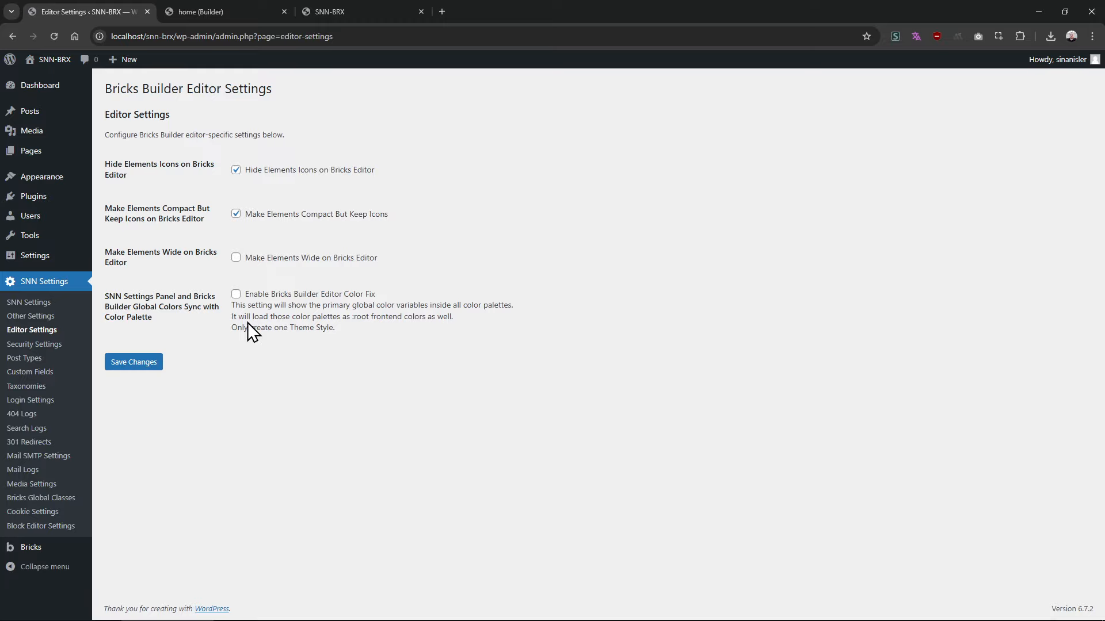
key(ctrl+t)
text(snn)
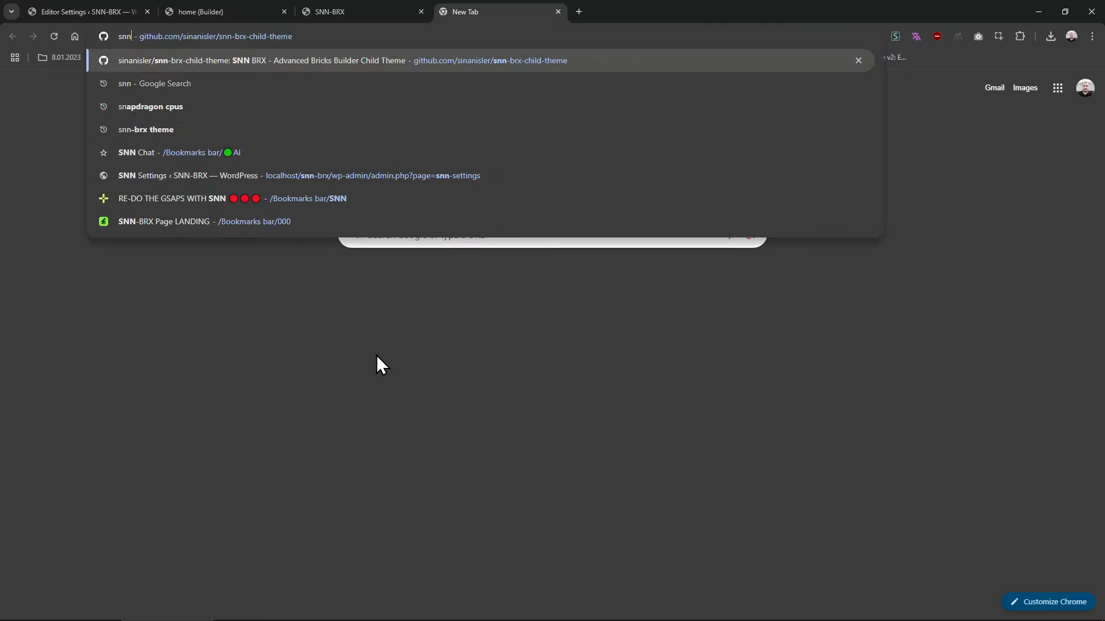
key(Return)
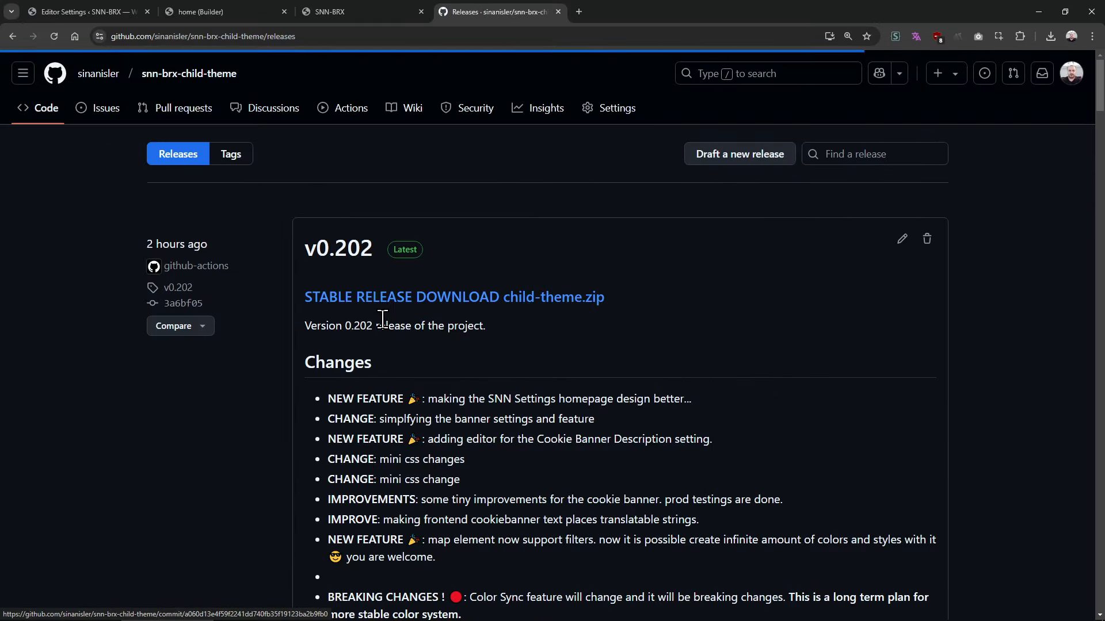
scroll(382, 319, down, 5)
scroll(382, 319, down, 10)
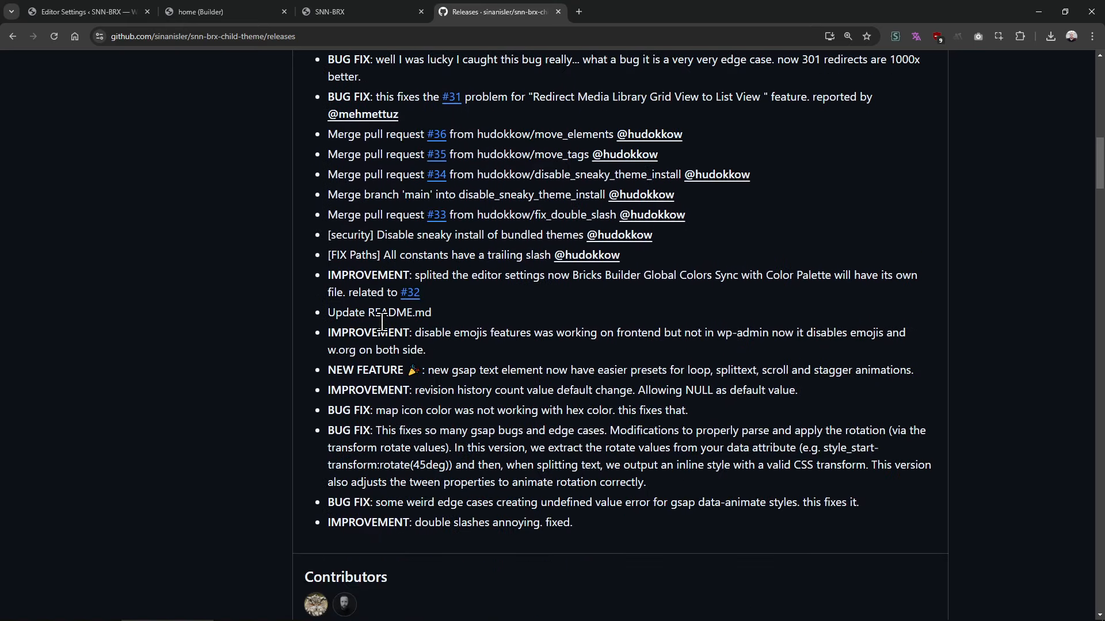
scroll(382, 319, up, 8)
scroll(382, 321, up, 3)
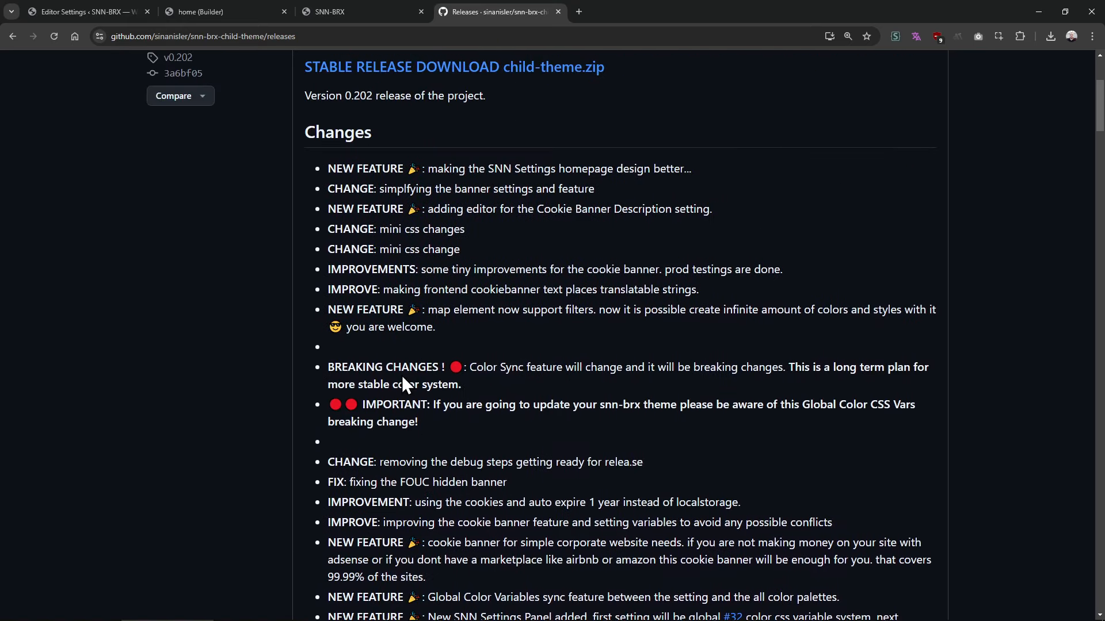
drag(402, 375, 411, 417)
click(411, 417)
Add a section with a container to the home page in the builder and open the container's typography color palette
click(201, 7)
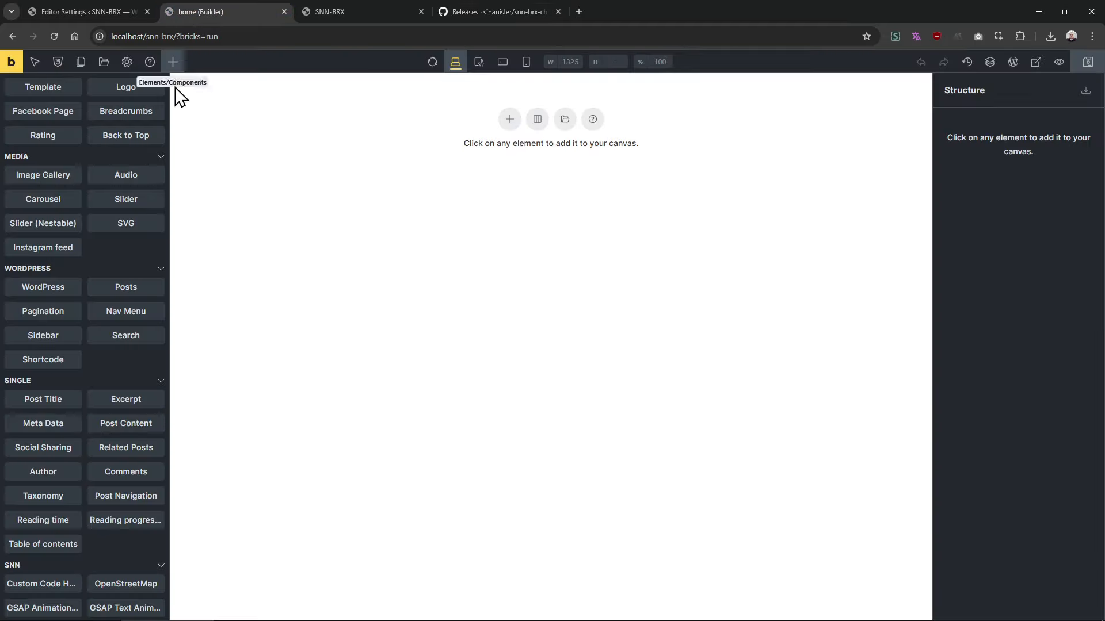
click(510, 121)
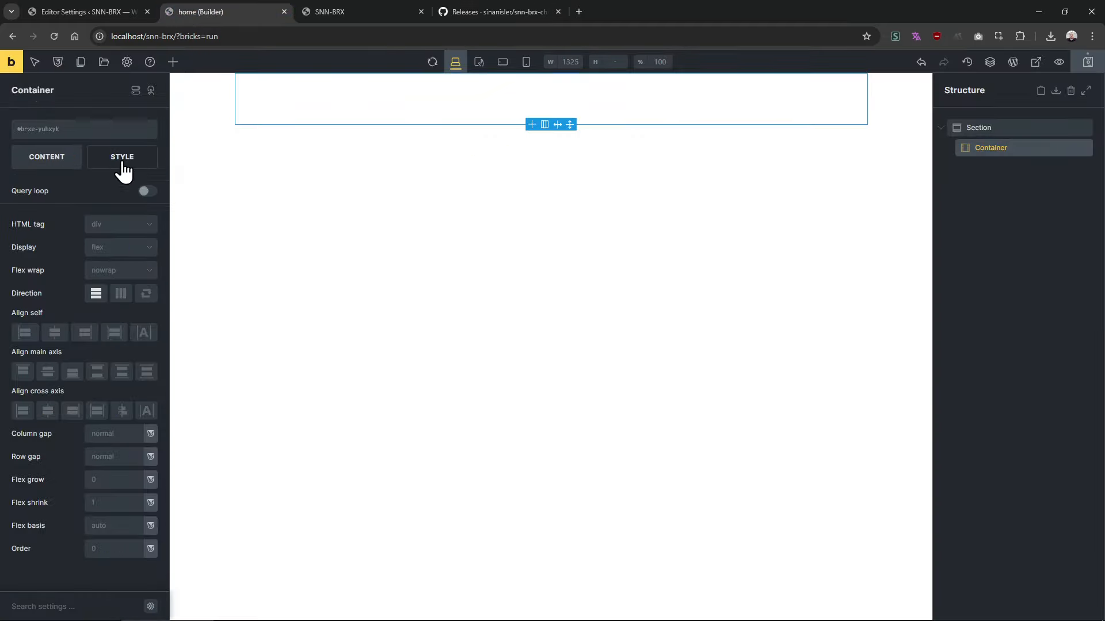
click(122, 158)
click(93, 225)
click(149, 252)
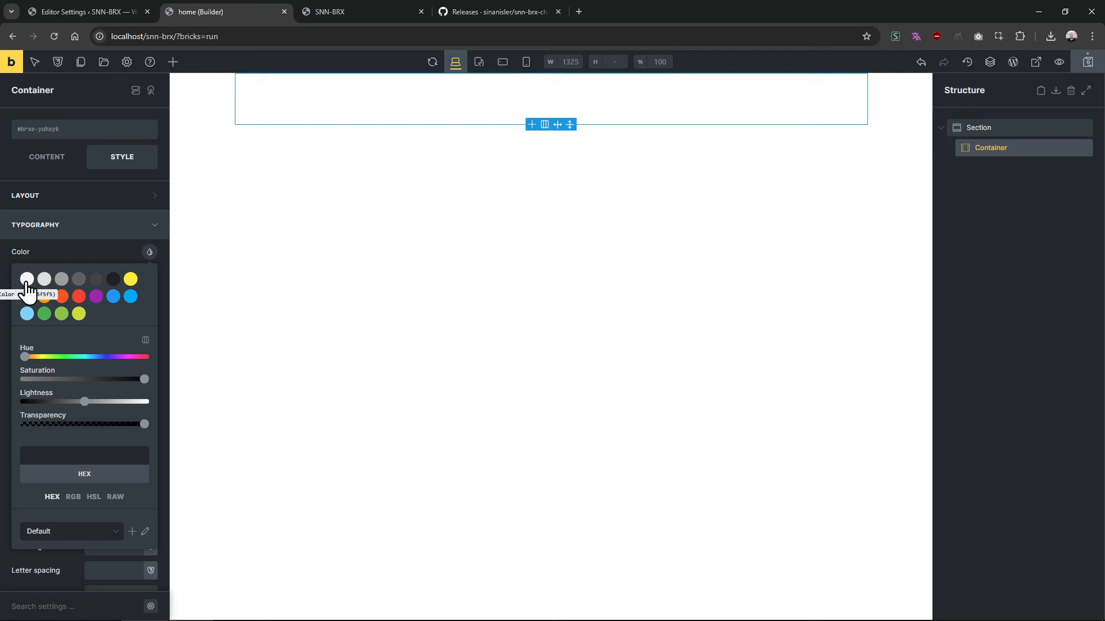
Reread and highlight the Color Sync breaking change notes on the GitHub releases page
click(481, 12)
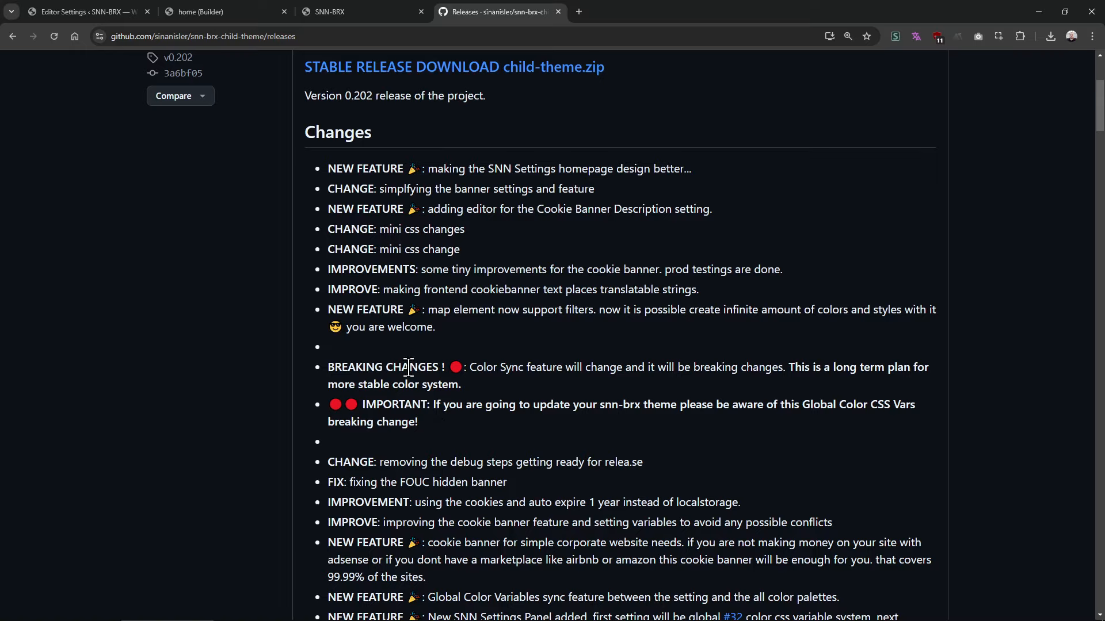
double_click(407, 368)
drag(407, 367, 368, 361)
click(420, 419)
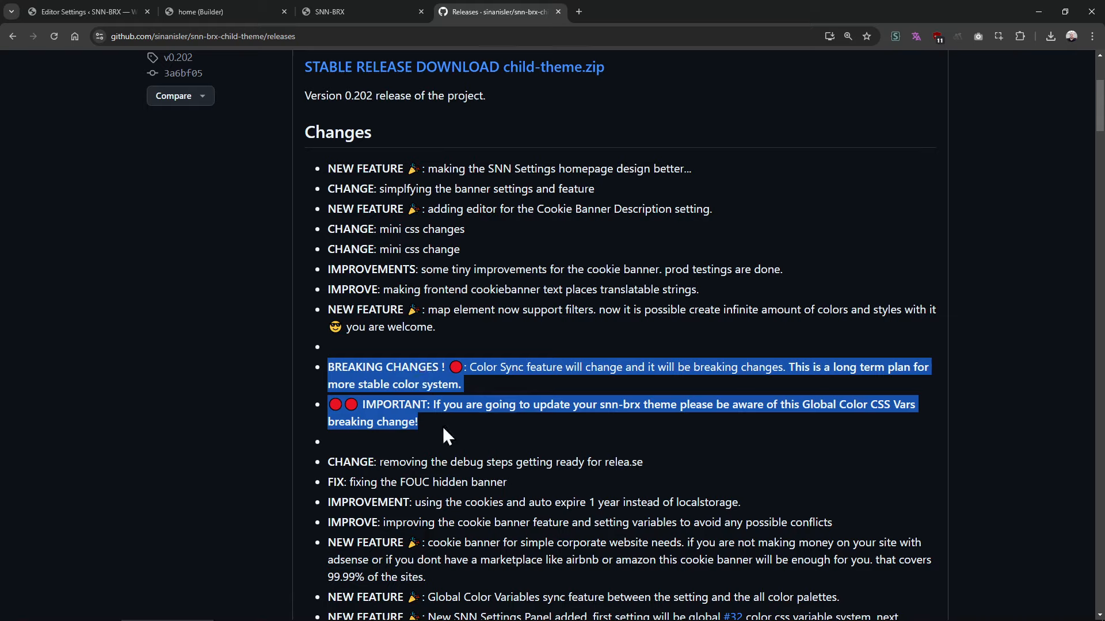
click(409, 163)
Enable Bricks Builder Editor Color Fix in the SNN Editor Settings and save the changes
click(224, 11)
click(119, 11)
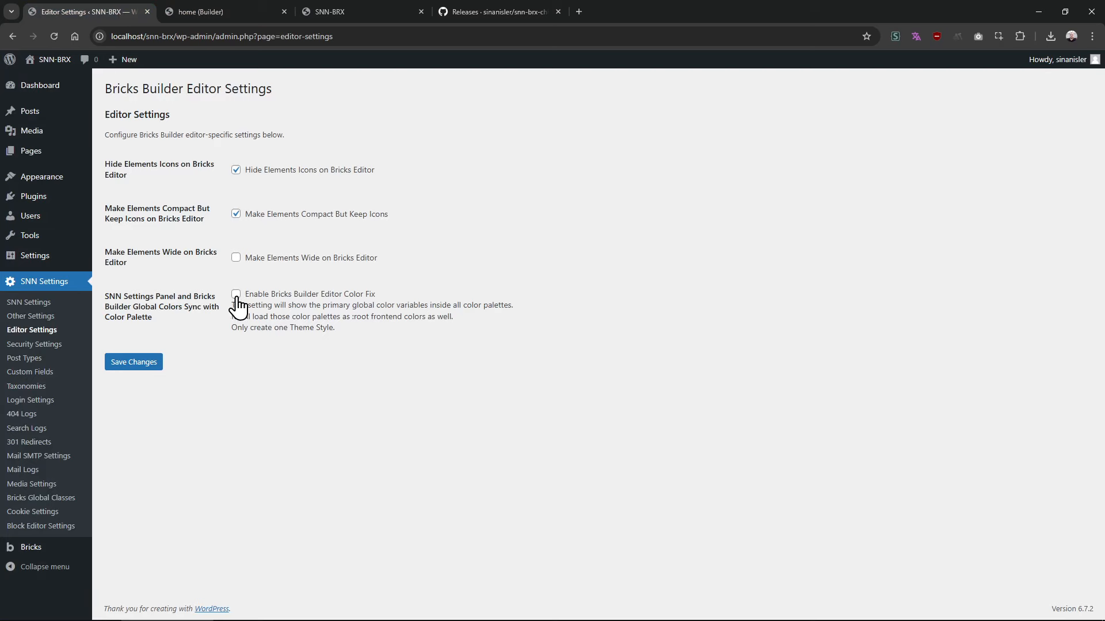
click(236, 295)
click(137, 360)
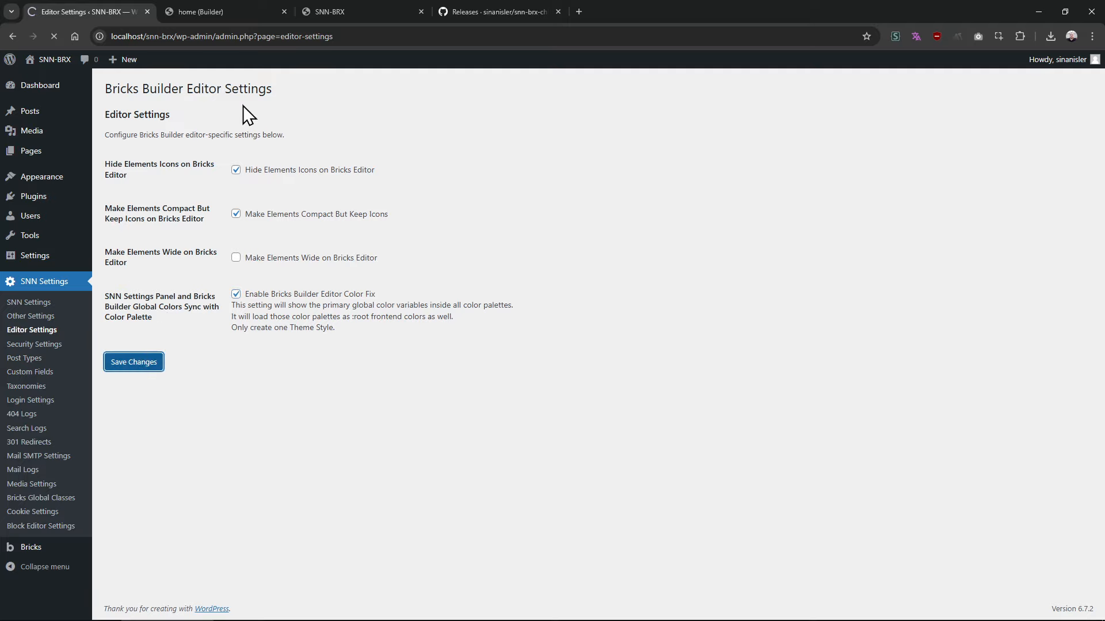
Save the home page with its new section in the Bricks builder and reload the builder
click(250, 14)
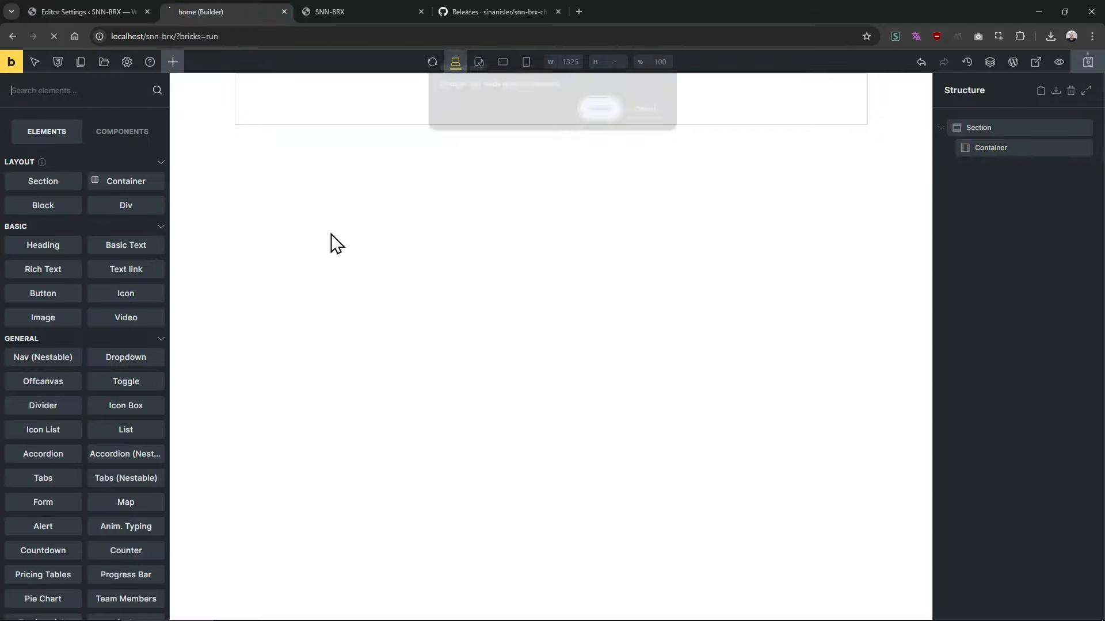
click(645, 109)
key(ctrl+s)
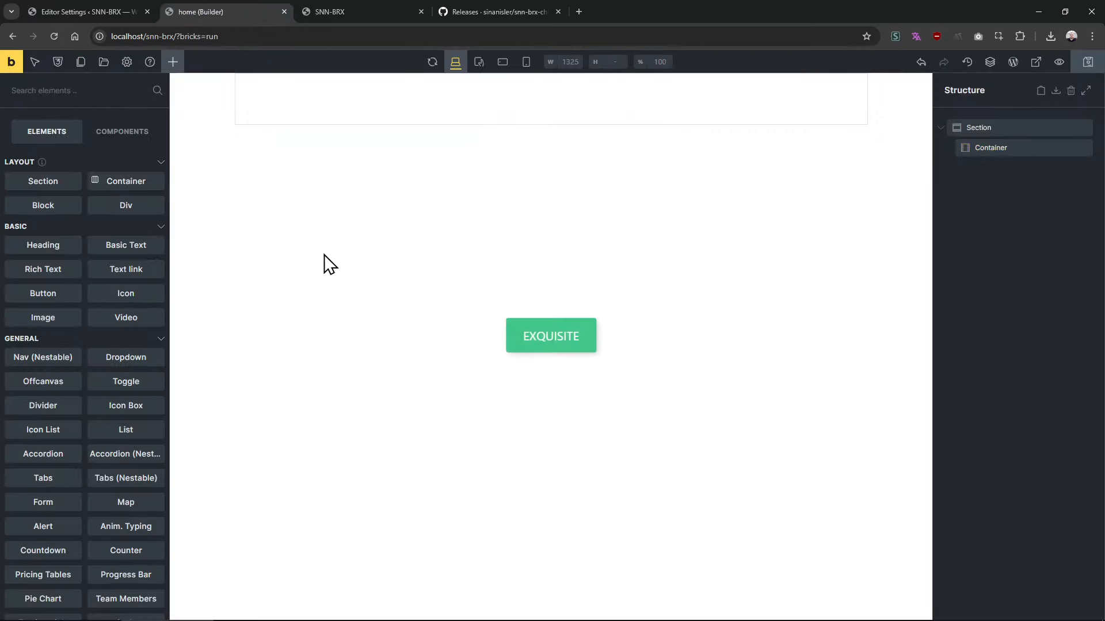
key(F5)
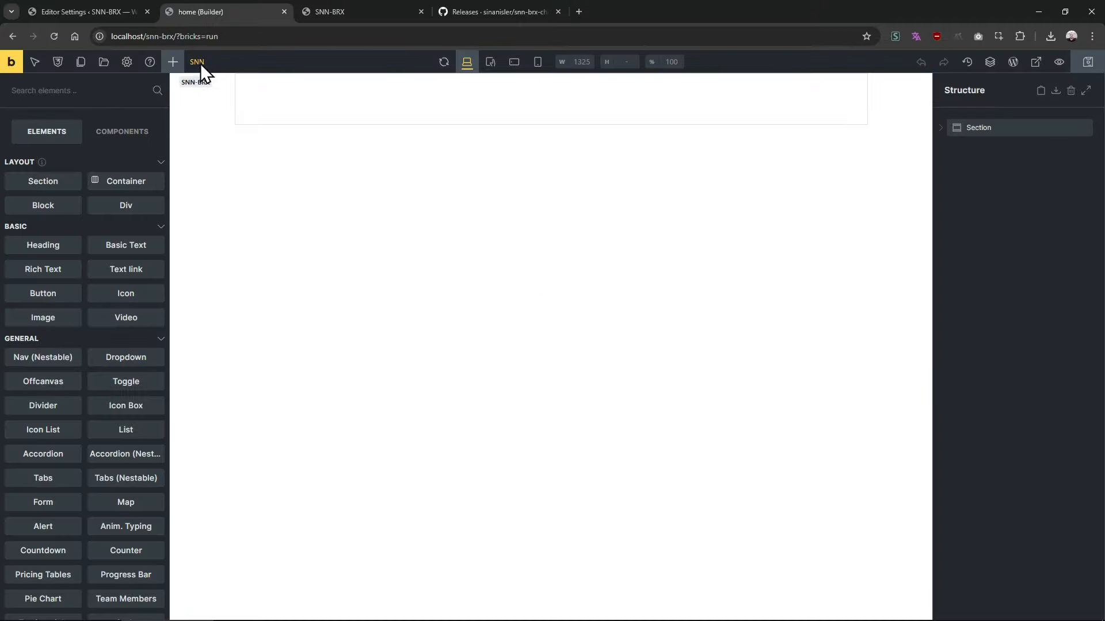
Open the SNN-BRX settings in the builder, close the two extra browser tabs, and add seven empty global color variable rows before closing the settings
click(200, 63)
middle_click(395, 13)
middle_click(395, 13)
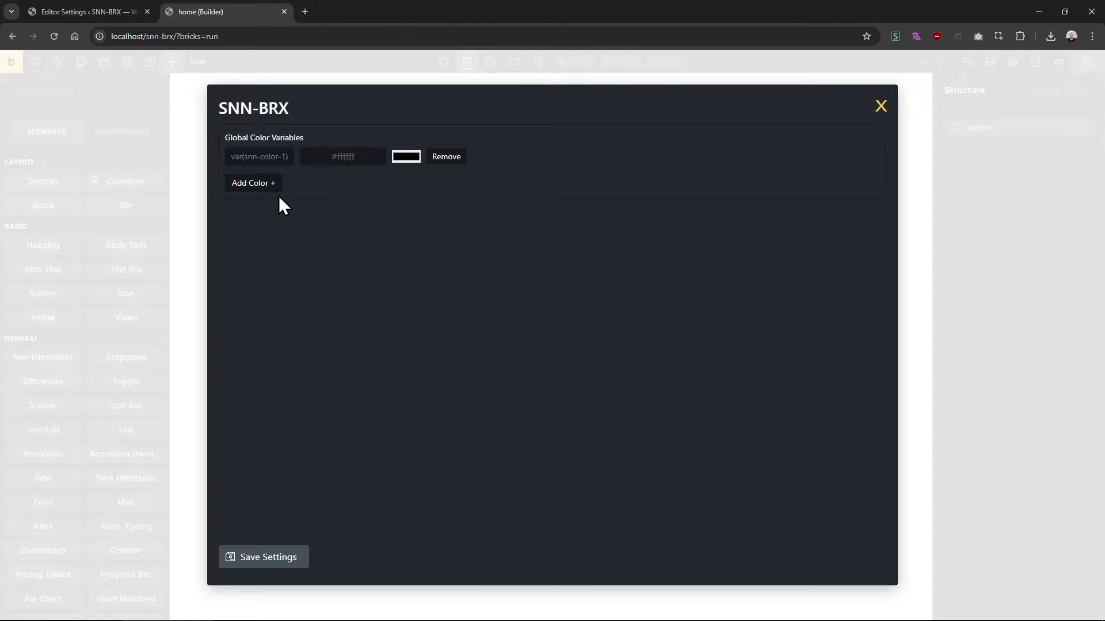
click(256, 185)
click(257, 206)
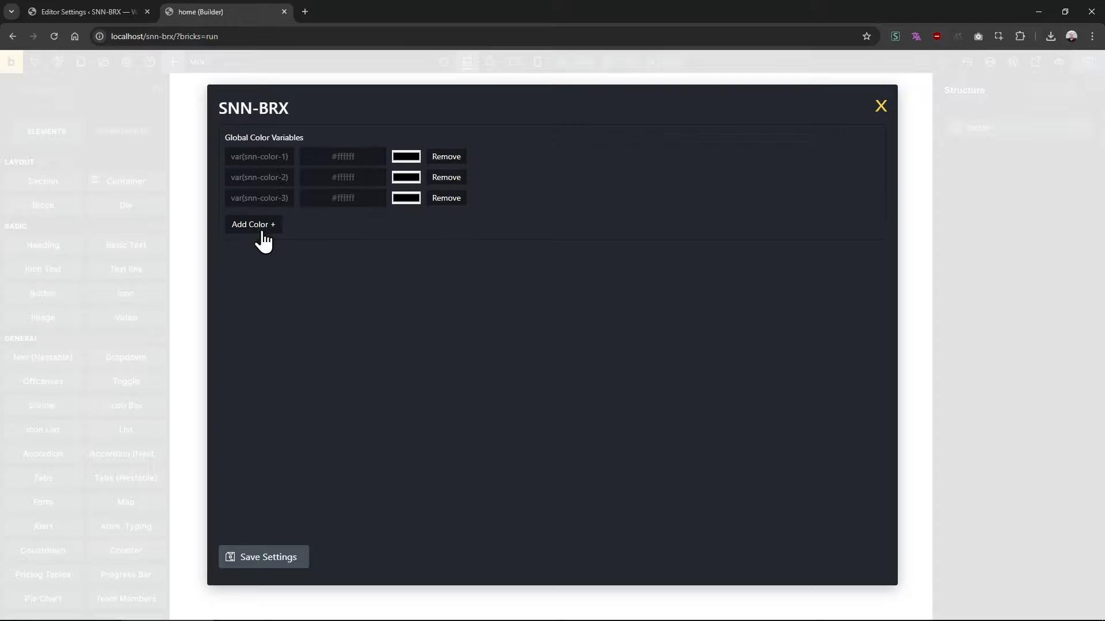
click(260, 225)
click(260, 245)
click(260, 266)
click(262, 286)
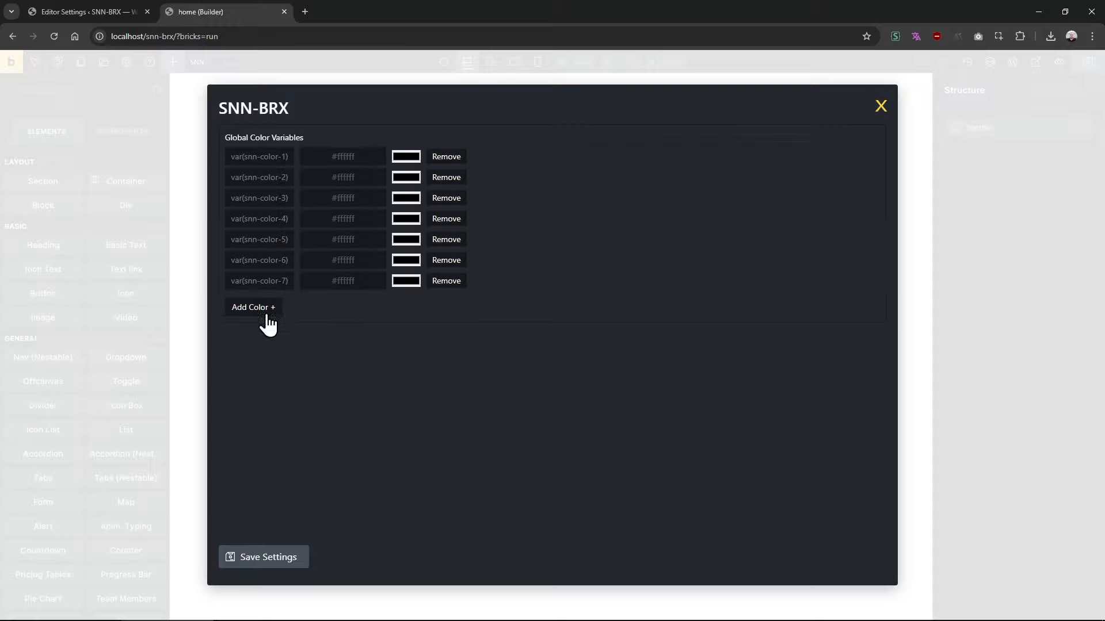
click(266, 314)
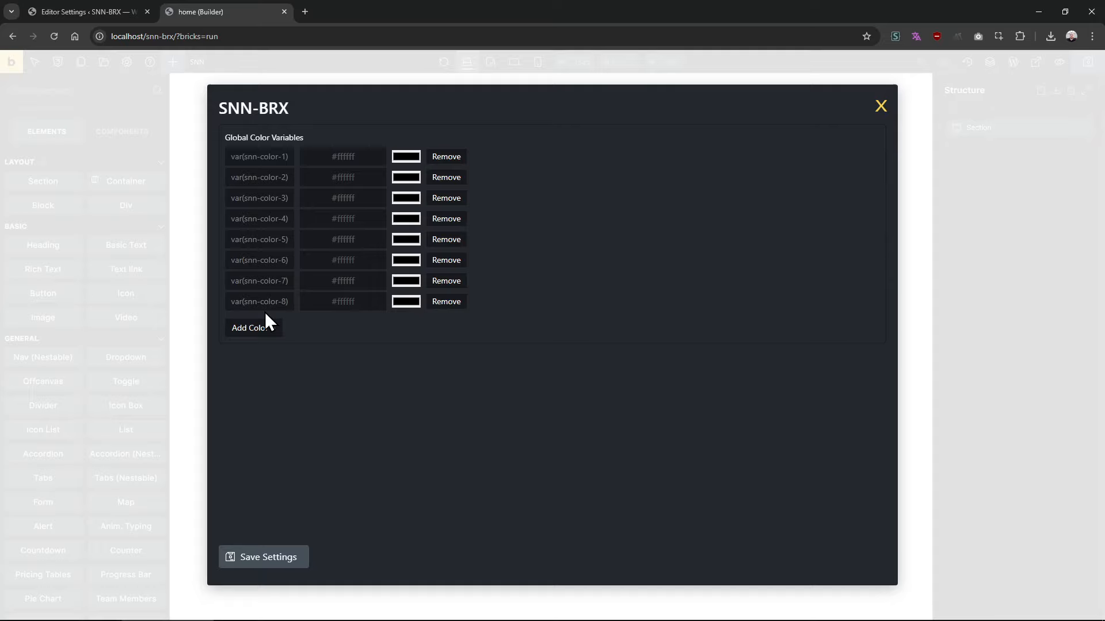
click(880, 106)
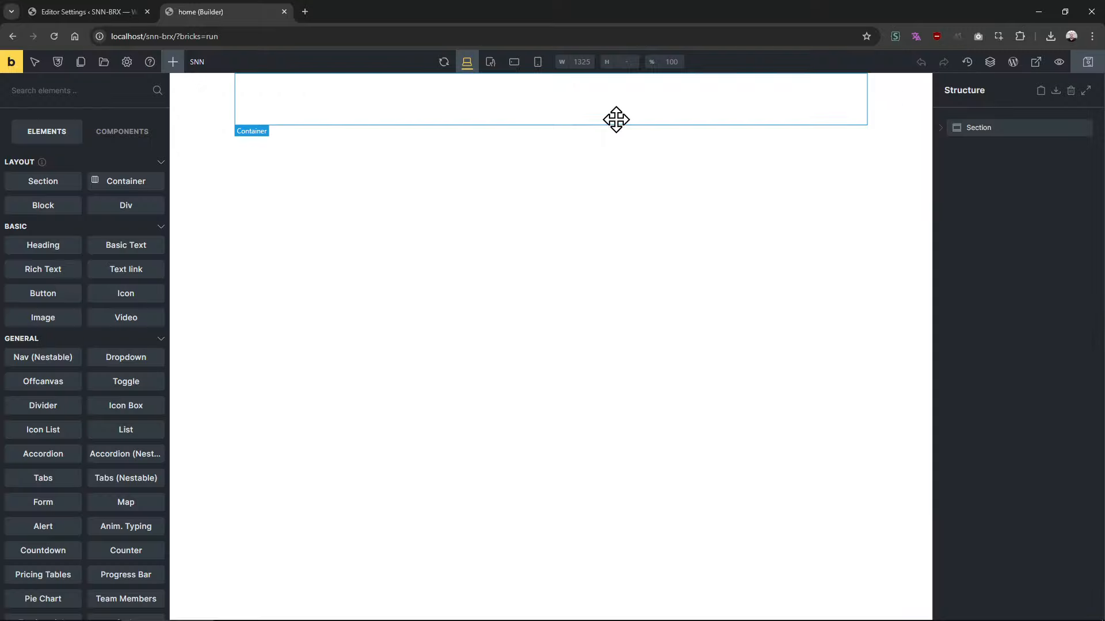
Create a Bricks theme style named "asda"
click(127, 61)
click(92, 123)
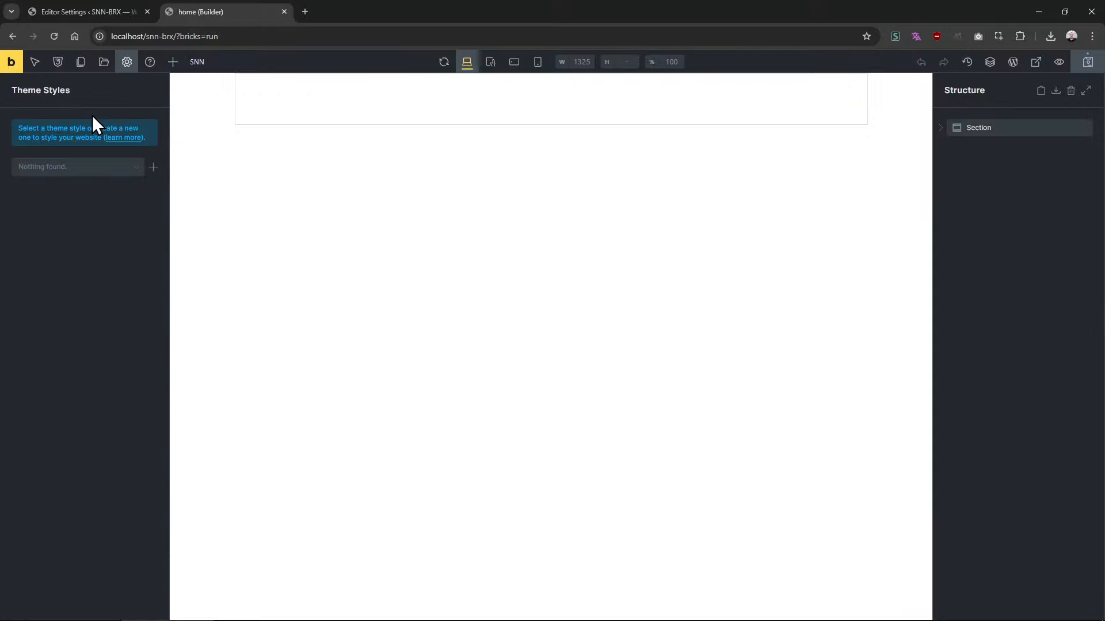
click(135, 167)
text(asdasd)
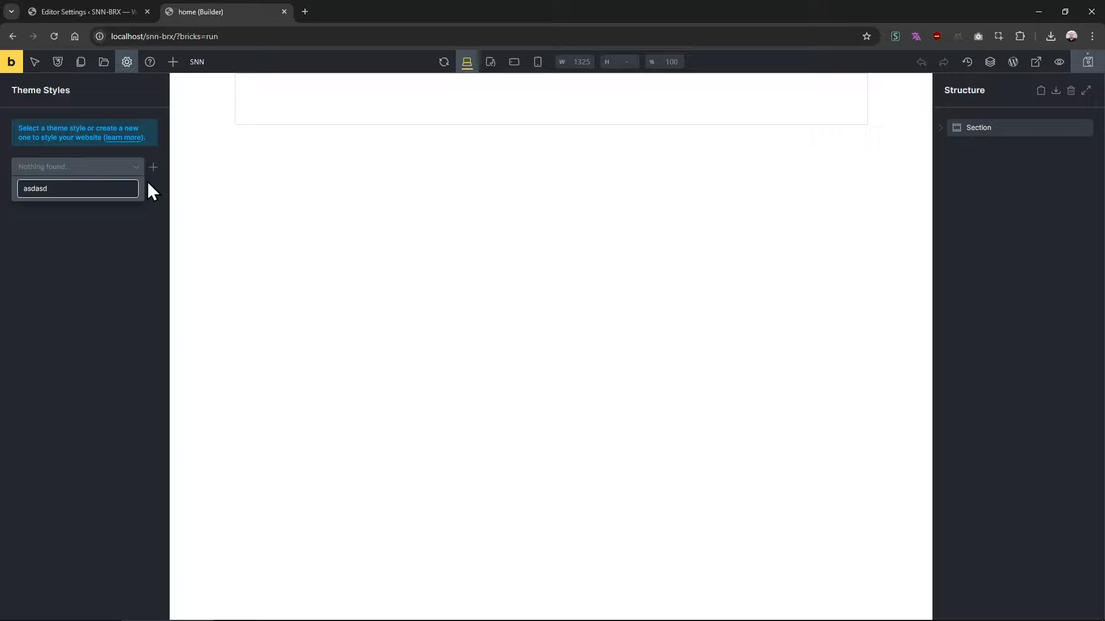
click(153, 167)
text(asda)
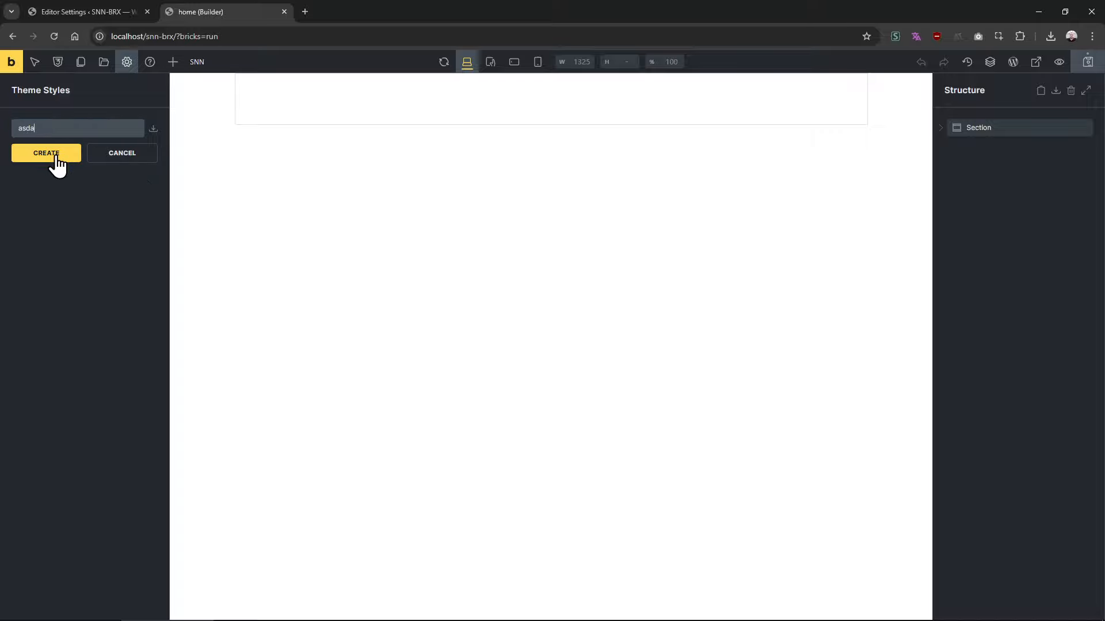
click(57, 156)
Expand the Colors settings of the new theme style and review the list of predefined colors
click(90, 274)
scroll(83, 345, down, 2)
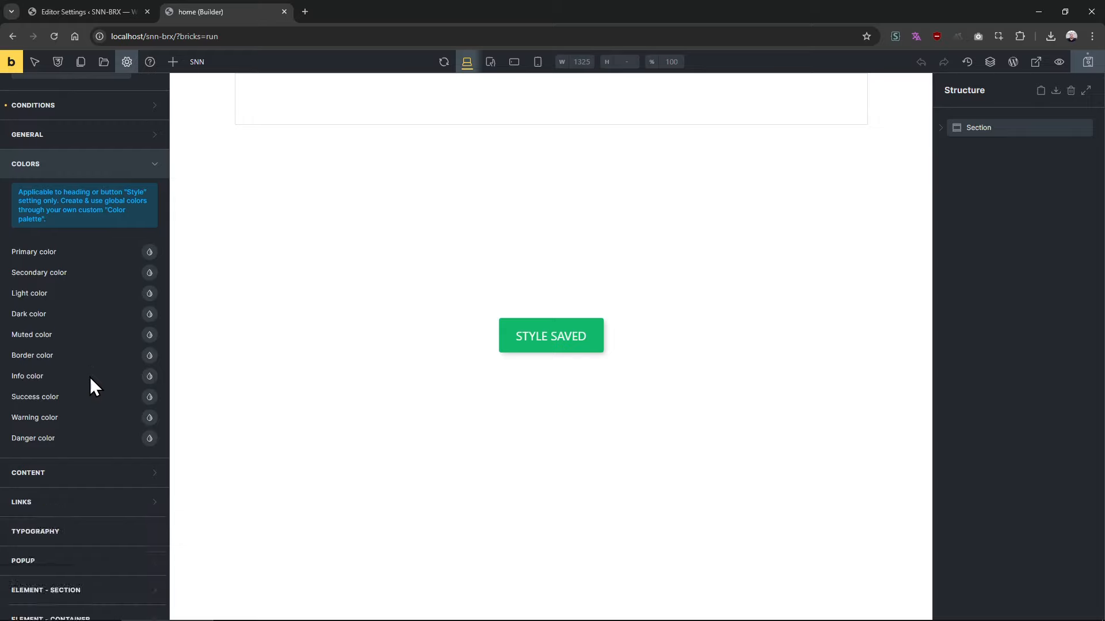
drag(75, 241, 80, 420)
click(81, 394)
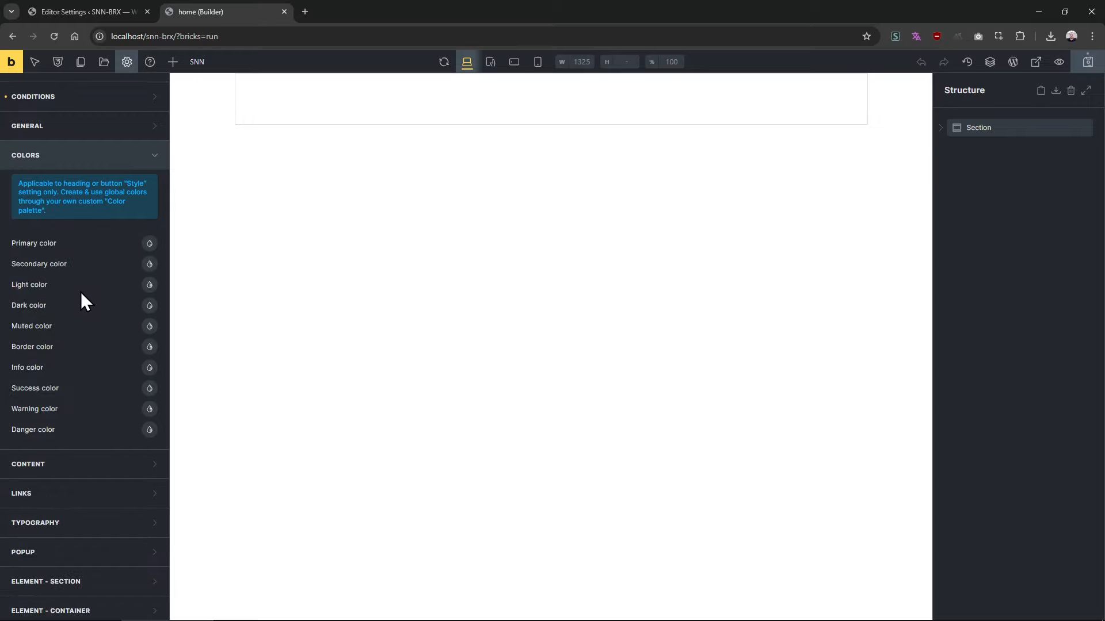
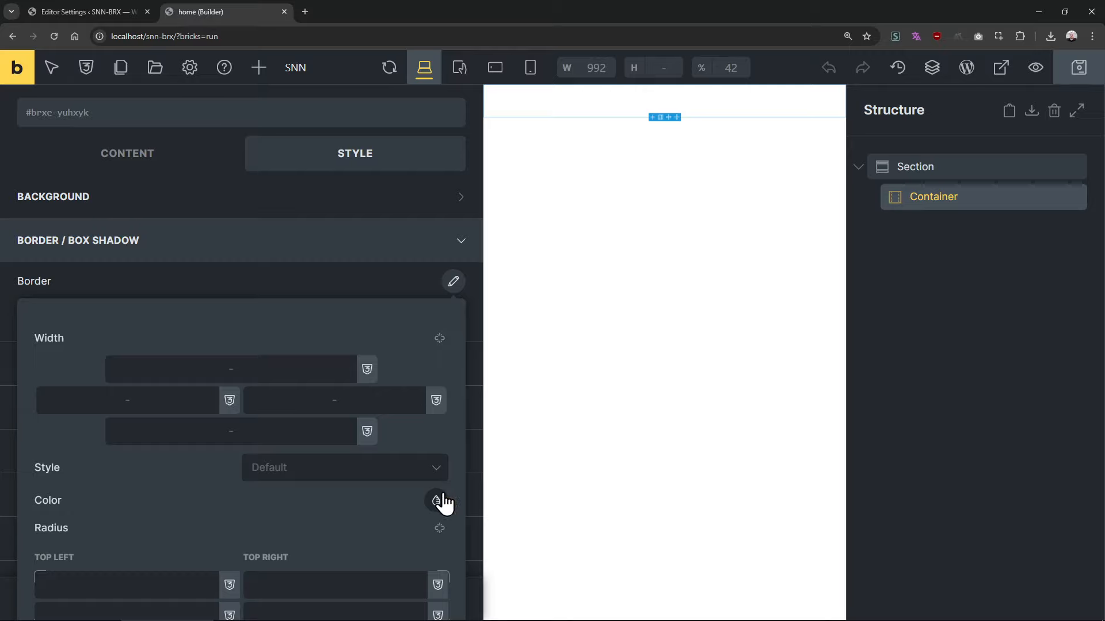
Inspect the global color swatches offered for the container's border, then collapse the border settings and restore the normal builder layout
click(436, 500)
scroll(120, 483, down, 2)
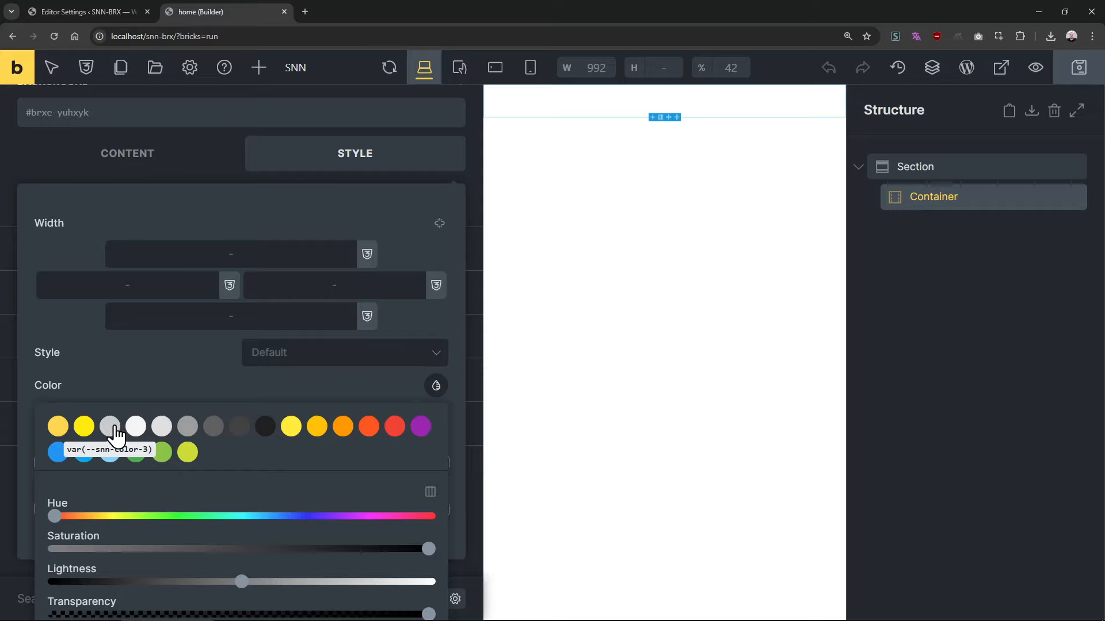
scroll(461, 334, up, 3)
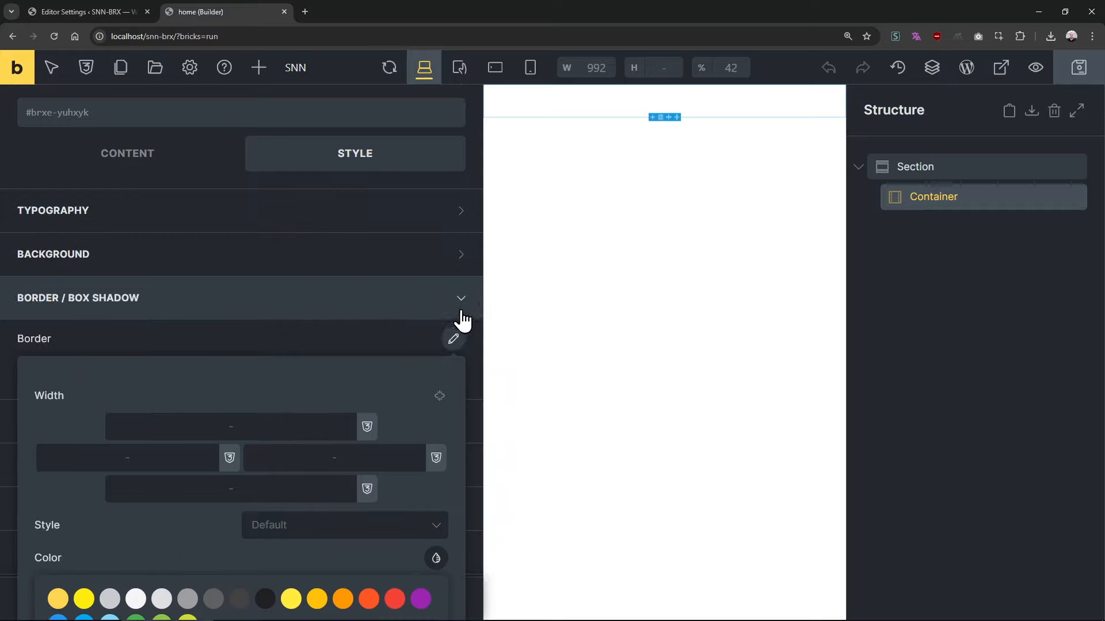
click(449, 299)
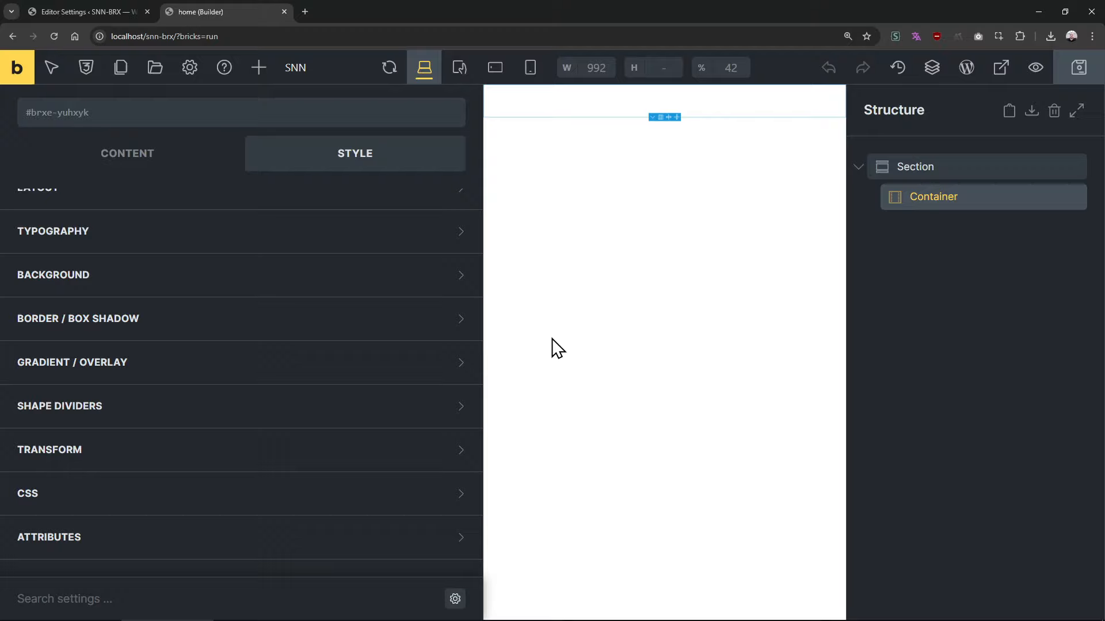
key(ctrl+0)
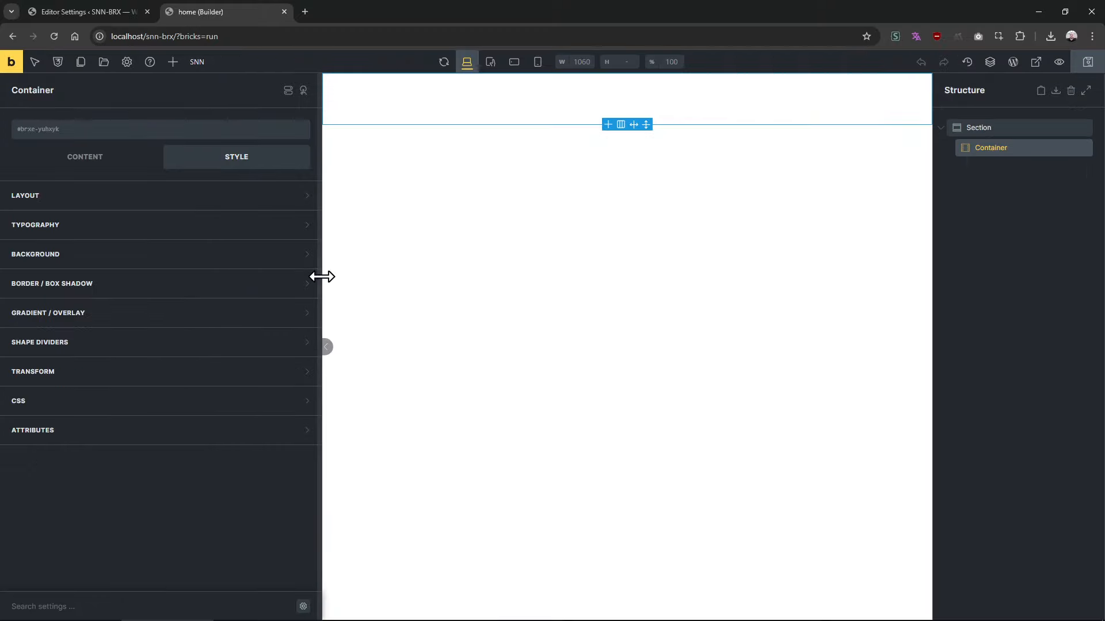
drag(321, 278, 173, 273)
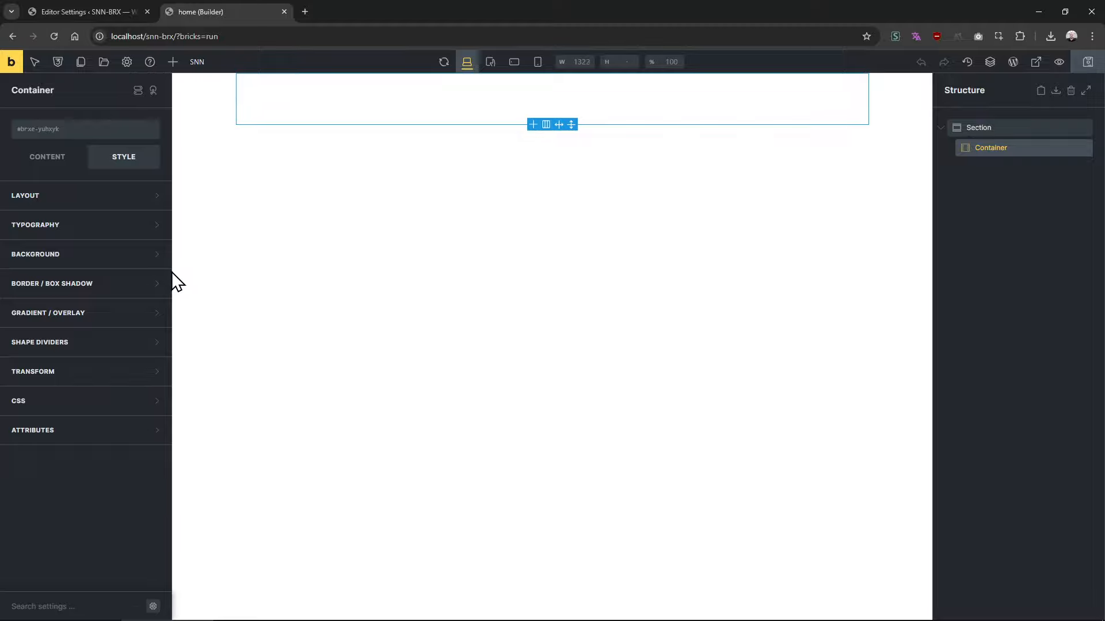
Enable GSAP and Lottie Element in the SNN Other Settings and save the changes
click(88, 9)
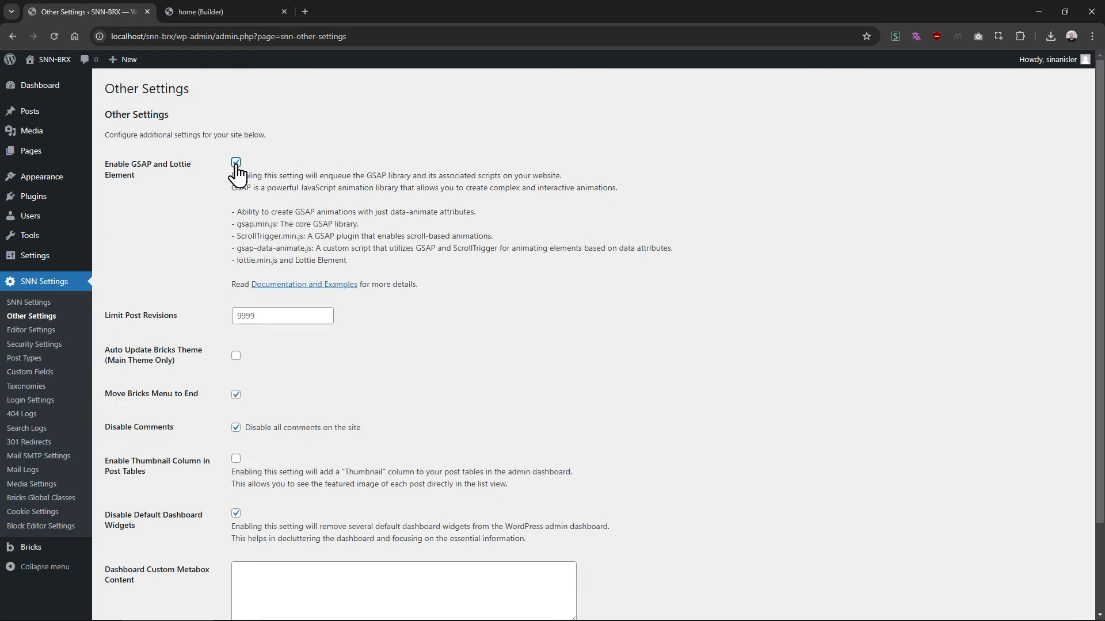
scroll(231, 288, down, 2)
click(146, 567)
Return to the home page builder, reload it and look through the element list down to the SNN group
click(236, 11)
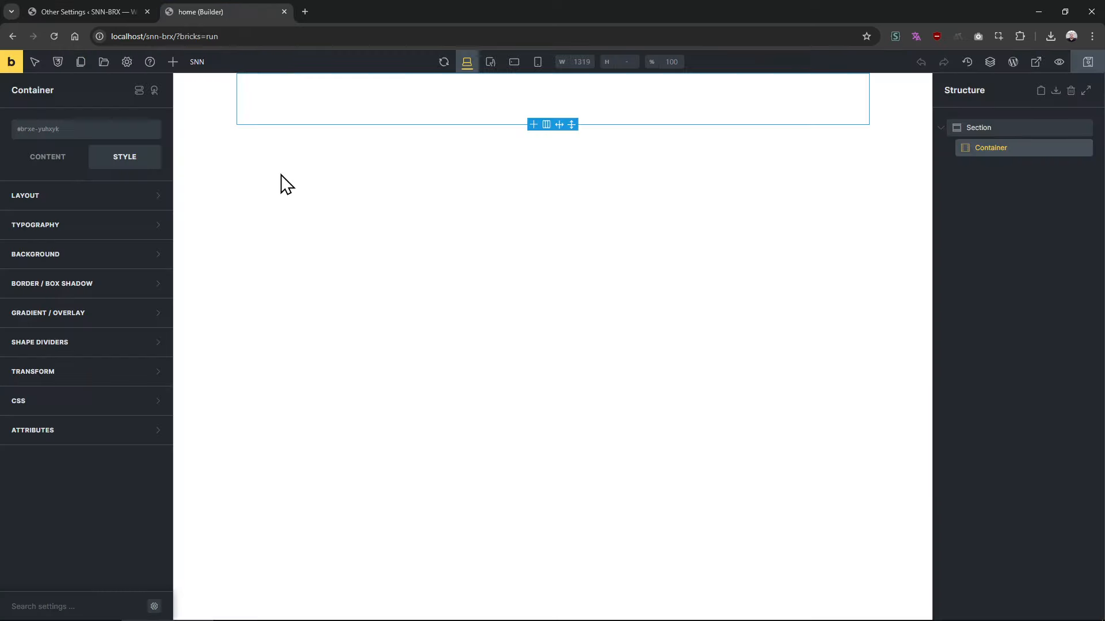
click(173, 64)
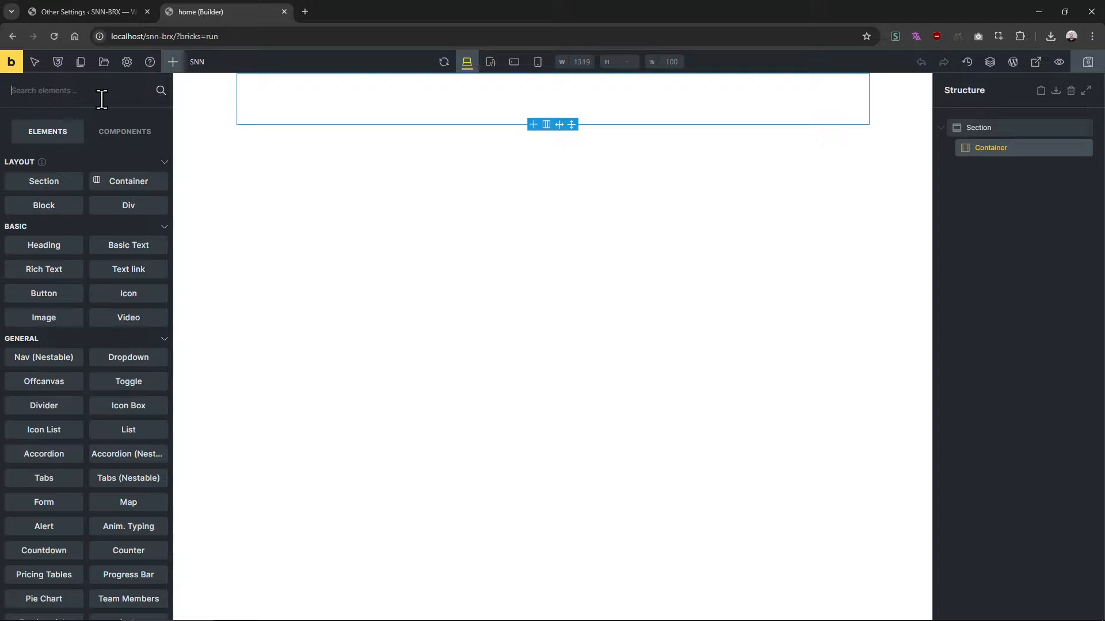
text(g)
click(985, 451)
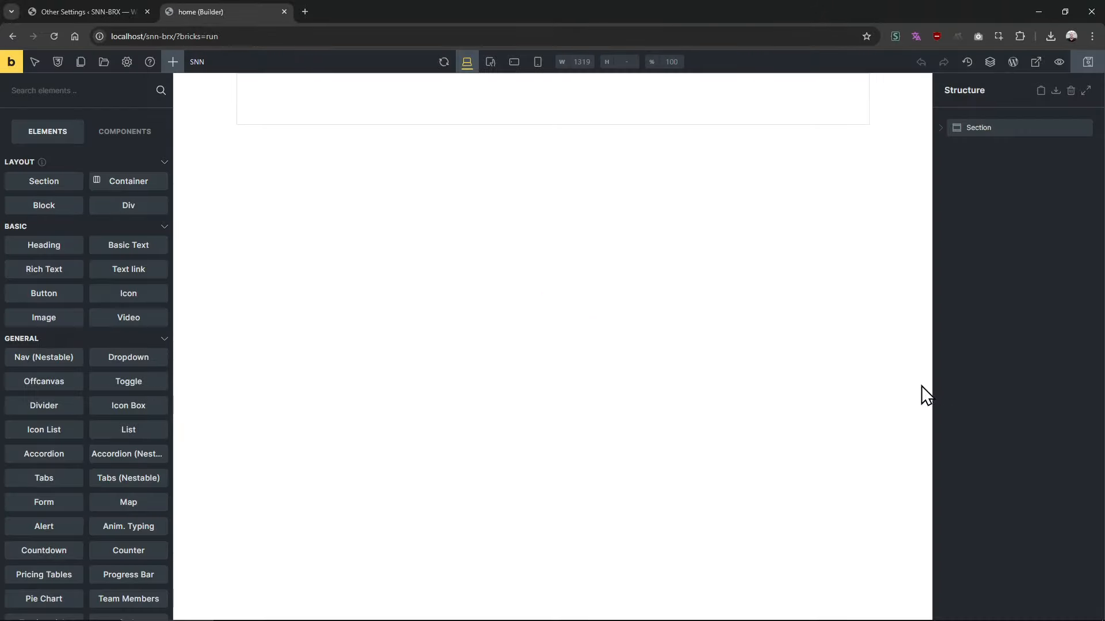
scroll(87, 268, down, 10)
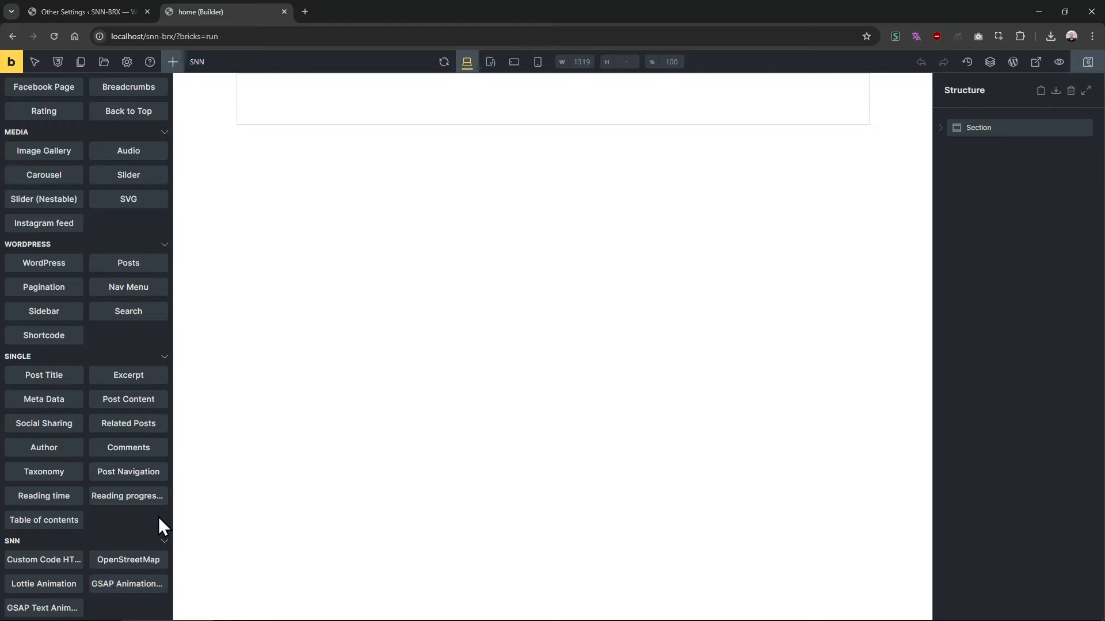
Add the Lottie Animation, GSAP Animations (Nestable) and GSAP Text Animations elements to the section's container
click(944, 129)
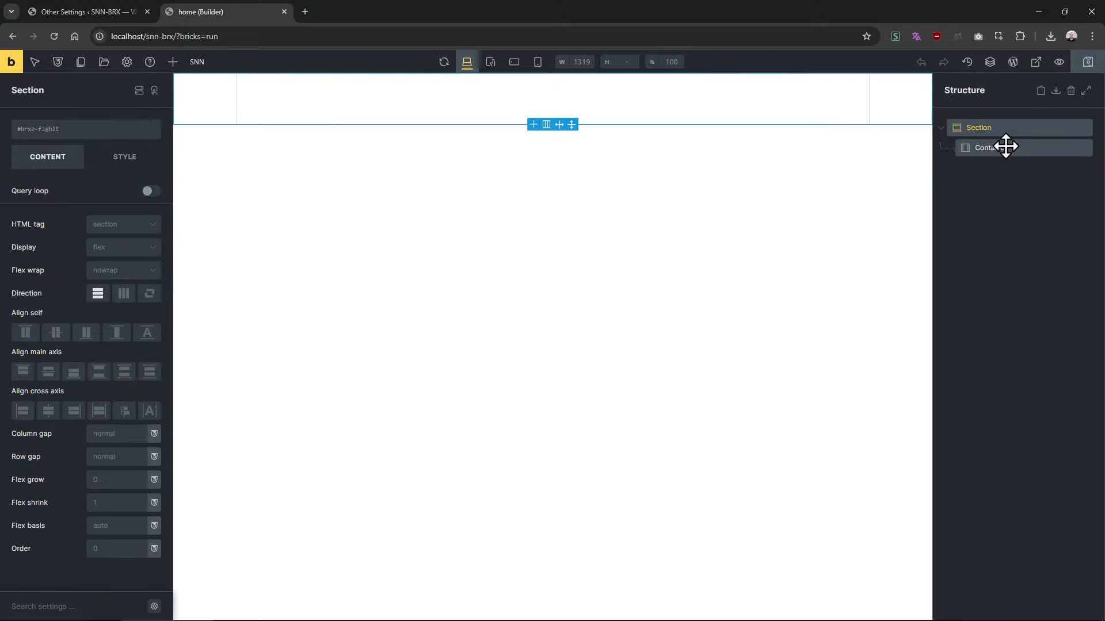
click(1006, 147)
click(173, 62)
scroll(92, 501, down, 10)
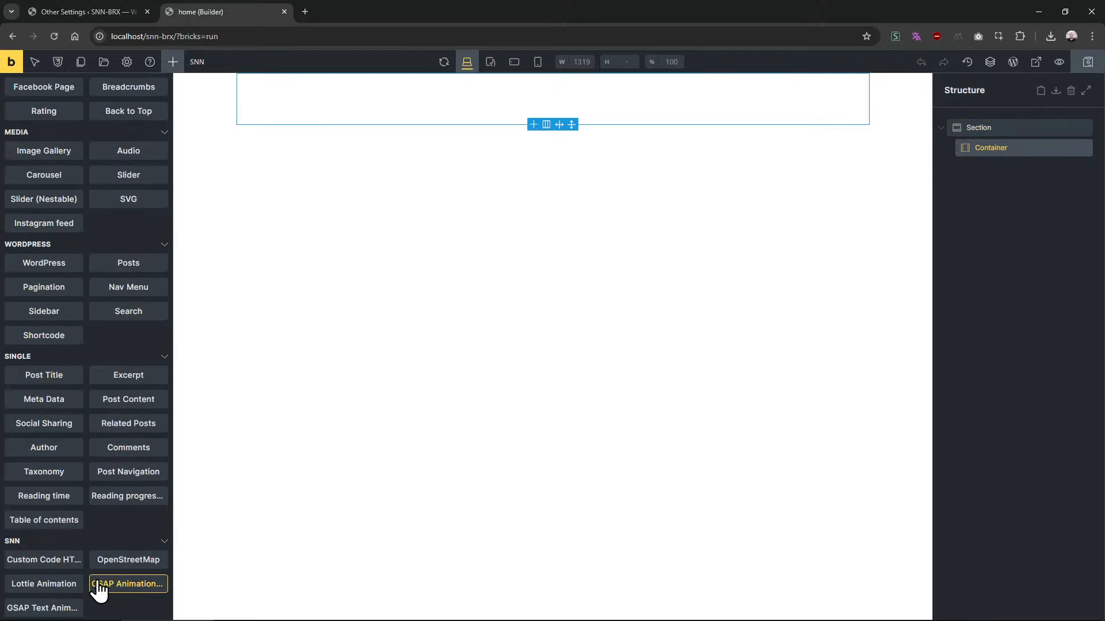
scroll(92, 593, up, 1)
scroll(86, 598, down, 1)
click(61, 585)
click(122, 584)
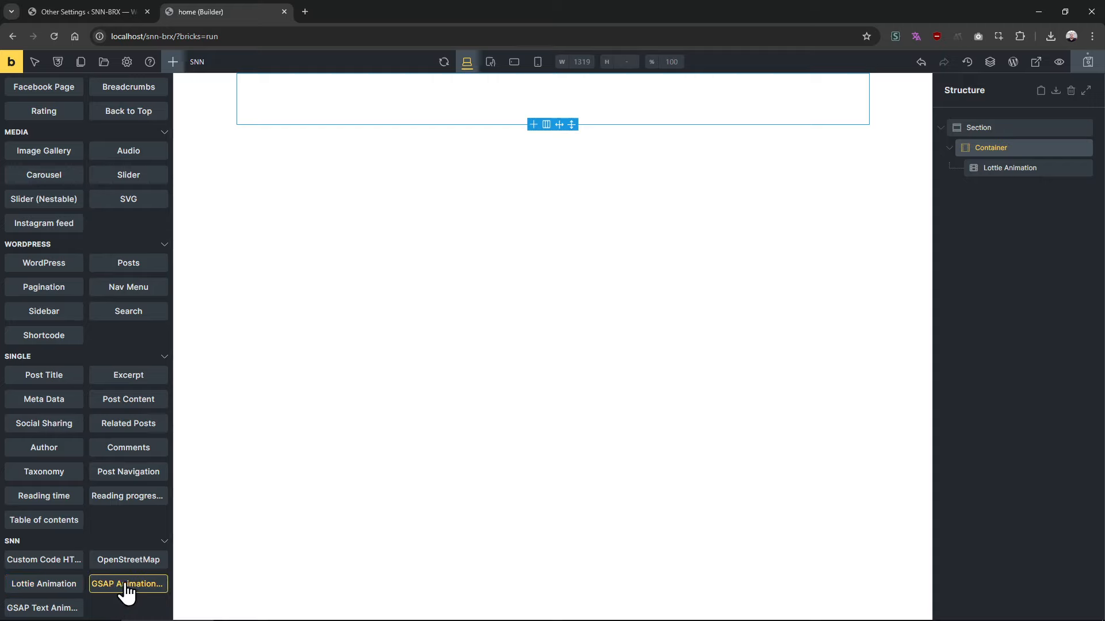
click(61, 609)
drag(1024, 208, 1055, 210)
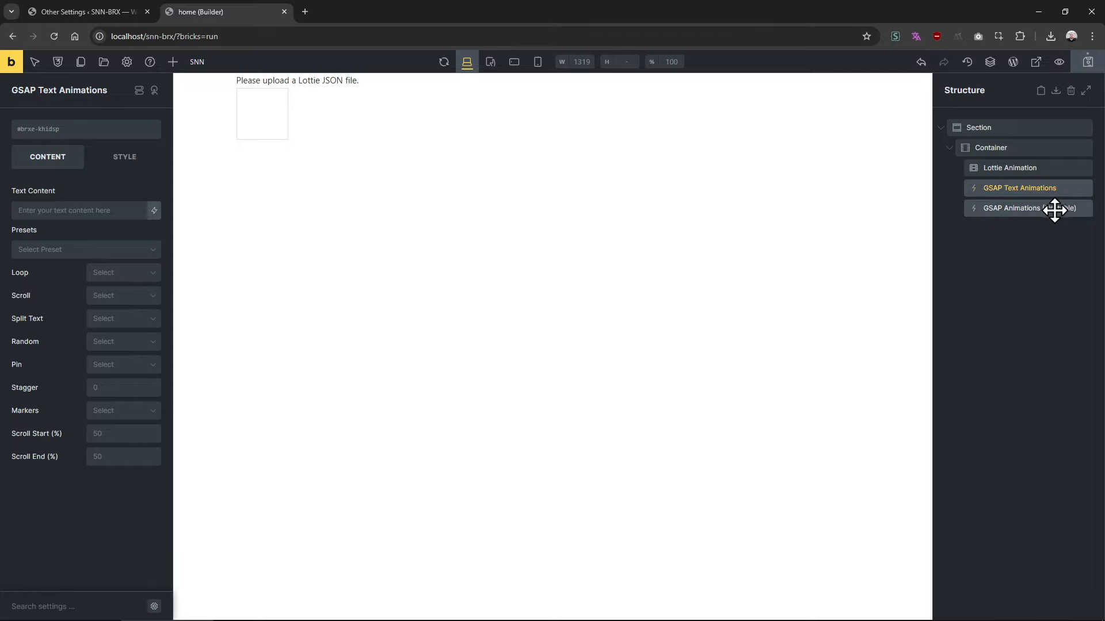
Assign Artboard-1.json from the media library to the Lottie Animation element, save the page and preview it on the front end
click(1036, 170)
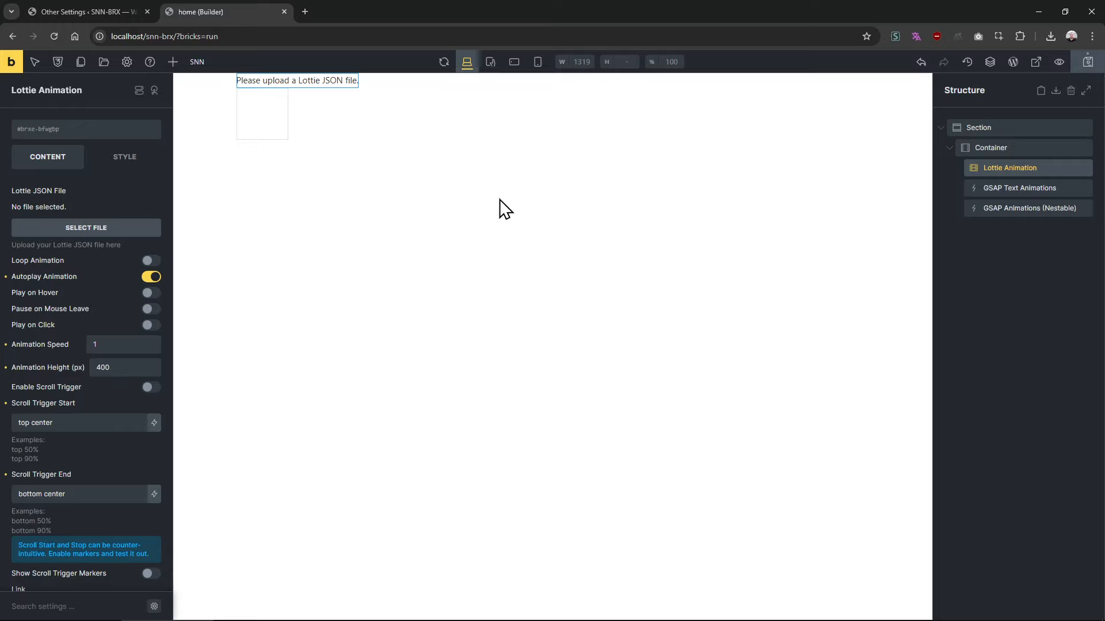
click(38, 230)
click(75, 210)
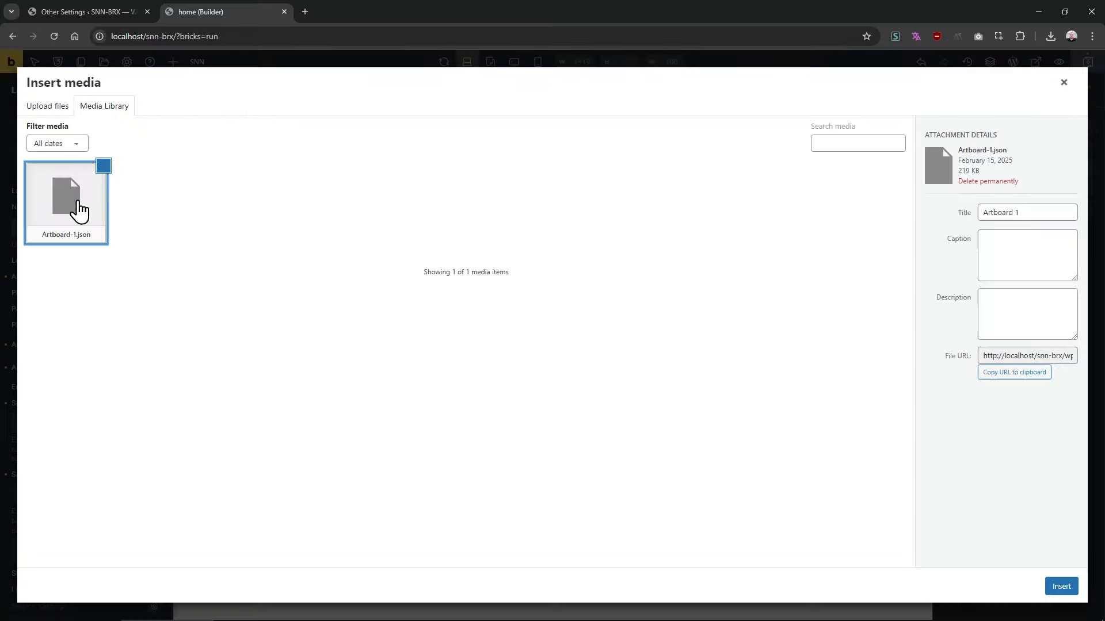
click(1060, 587)
click(1088, 61)
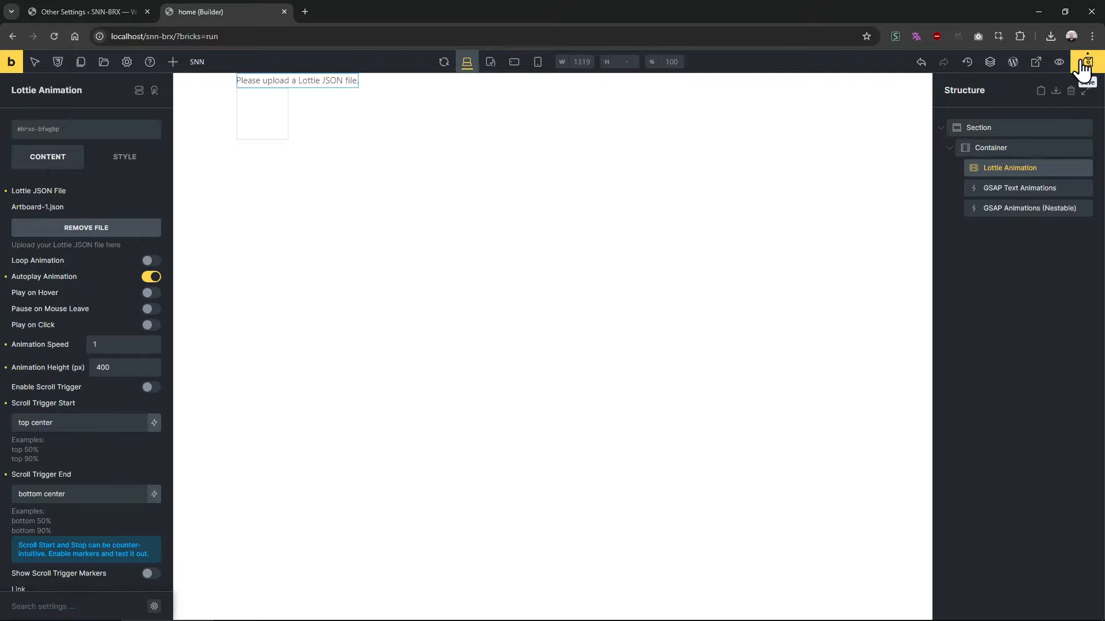
click(13, 63)
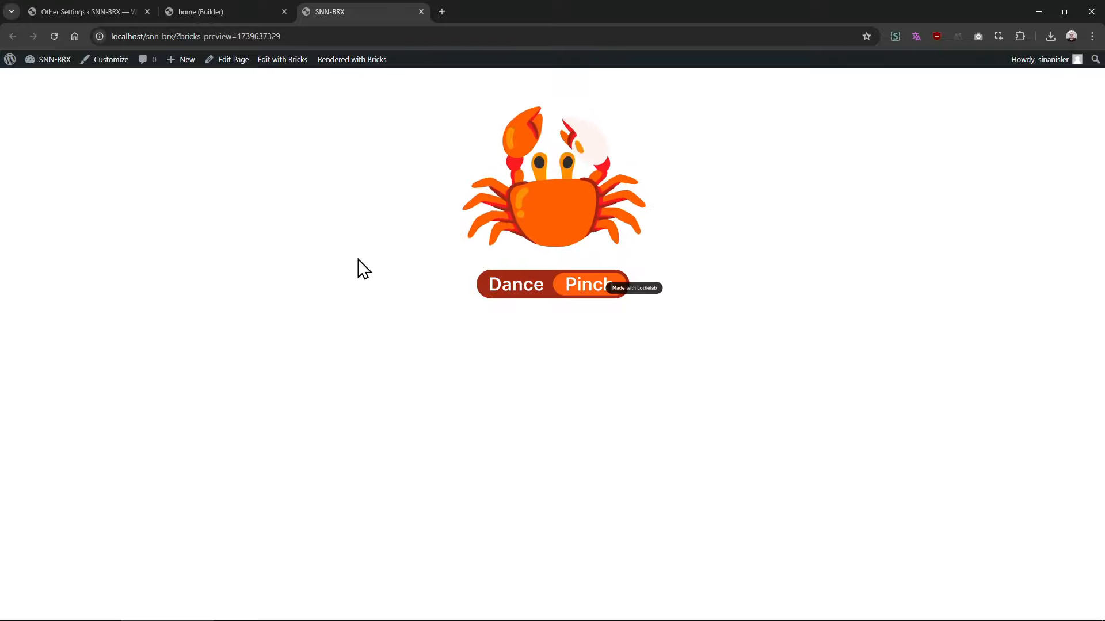
Turn on Loop Animation, set the Lottie Animation Speed to 2, save and check the page preview
click(201, 11)
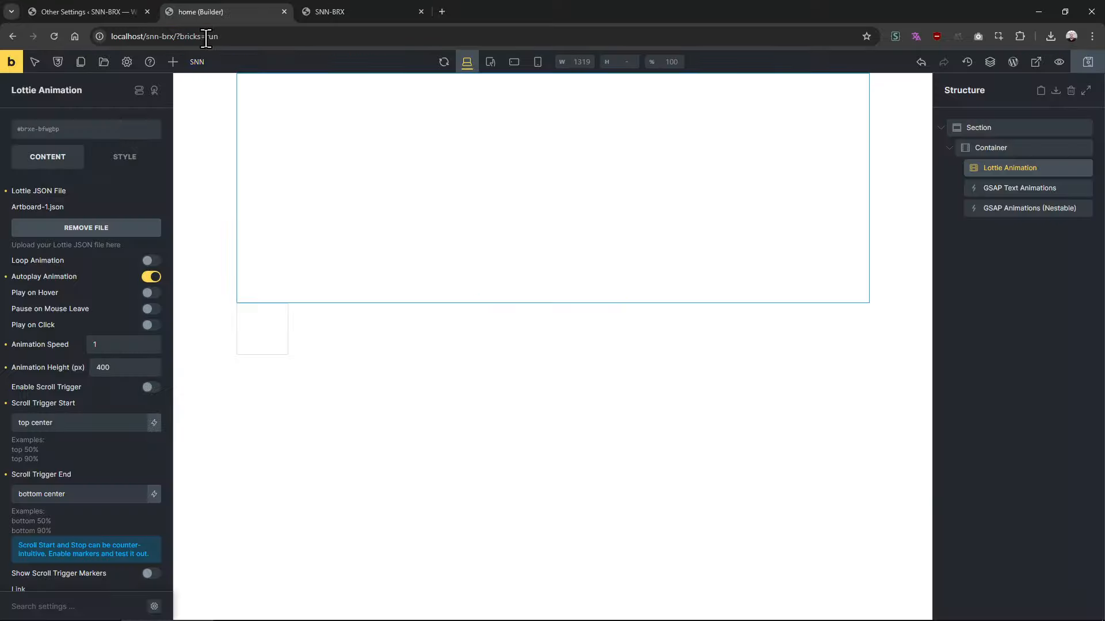
click(151, 261)
double_click(128, 344)
text(2)
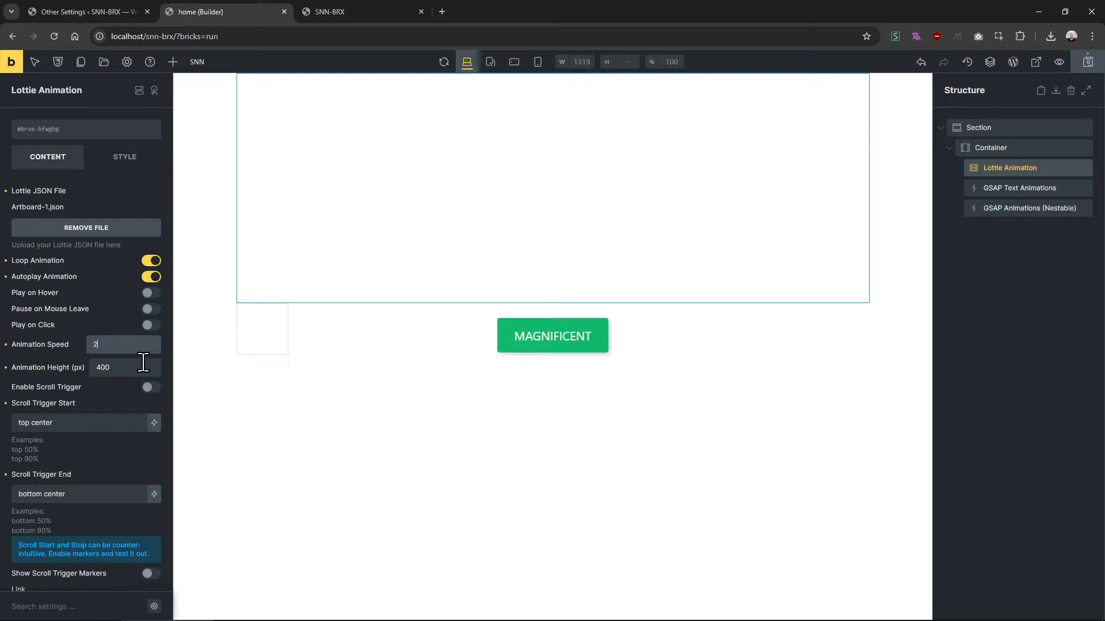
click(376, 5)
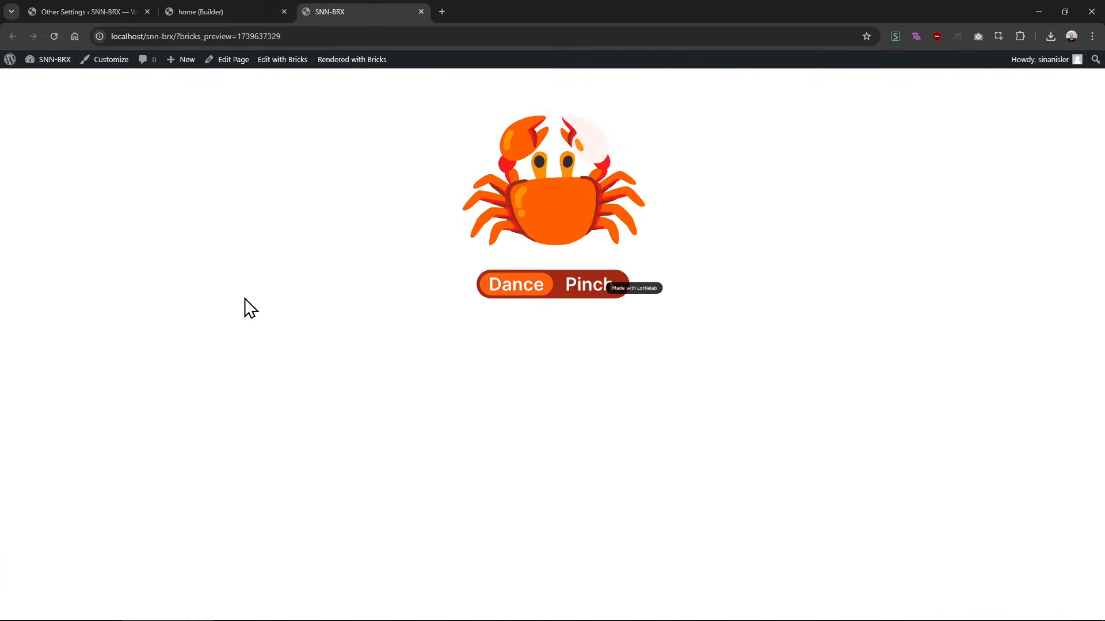
Turn off Loop Animation and Autoplay Animation for the Lottie element and check the page preview
click(243, 12)
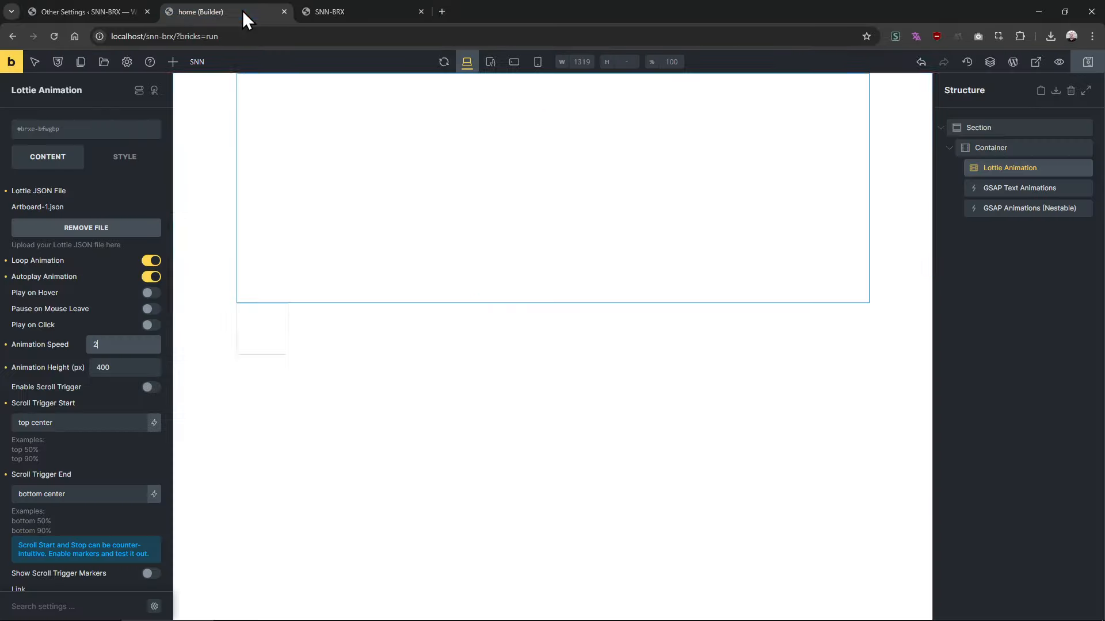
click(151, 260)
click(151, 277)
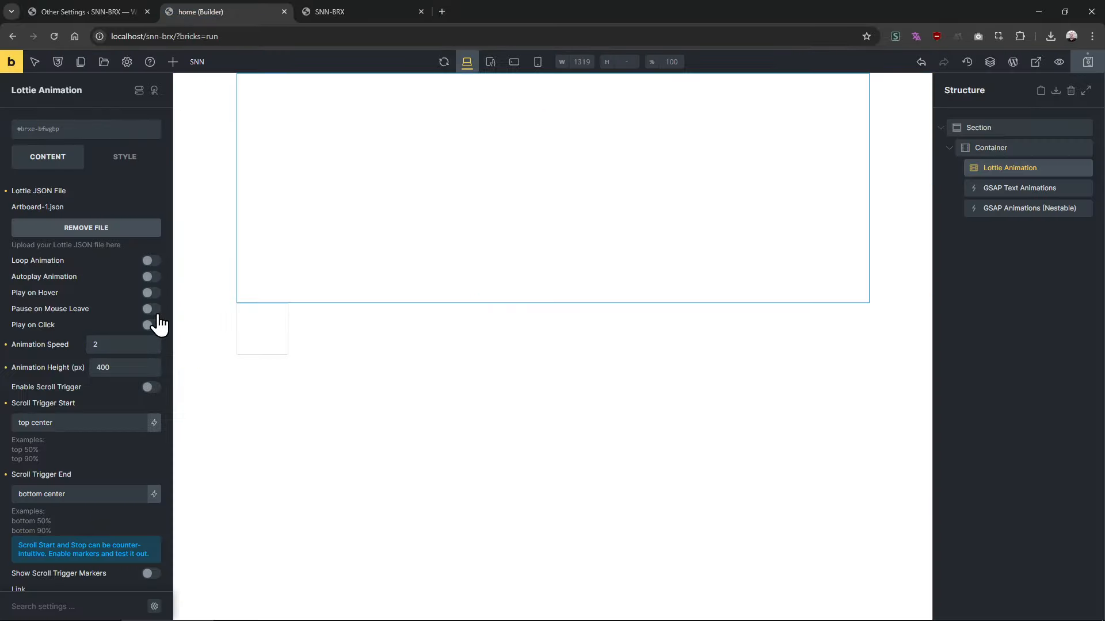
click(366, 12)
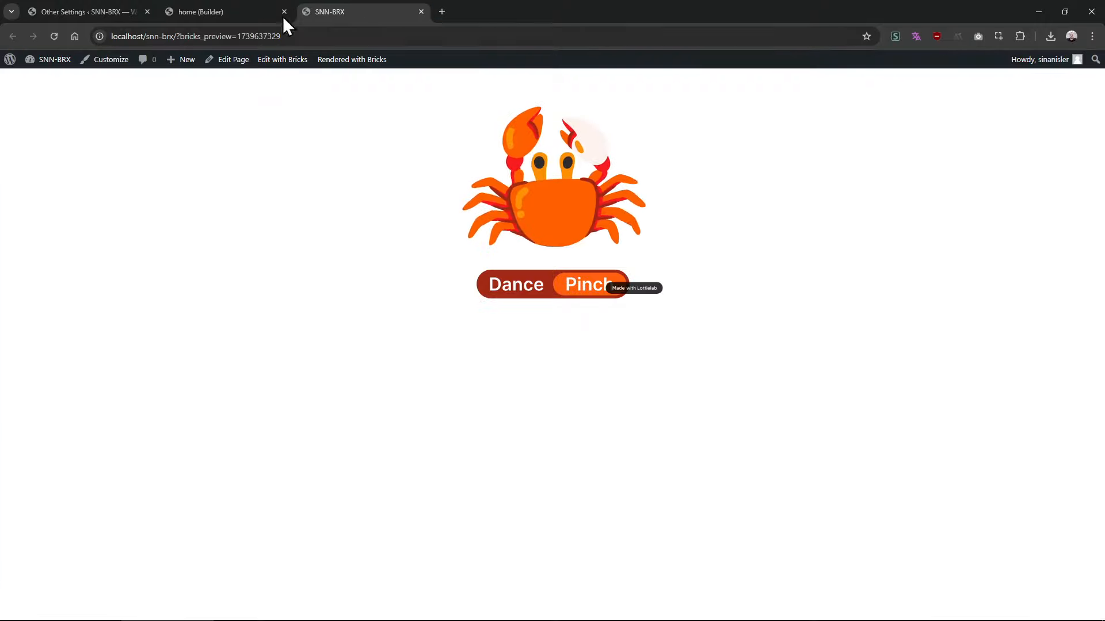
Enable Play on Hover with Pause on Mouse Leave off for the Lottie element and reload the page preview
click(228, 10)
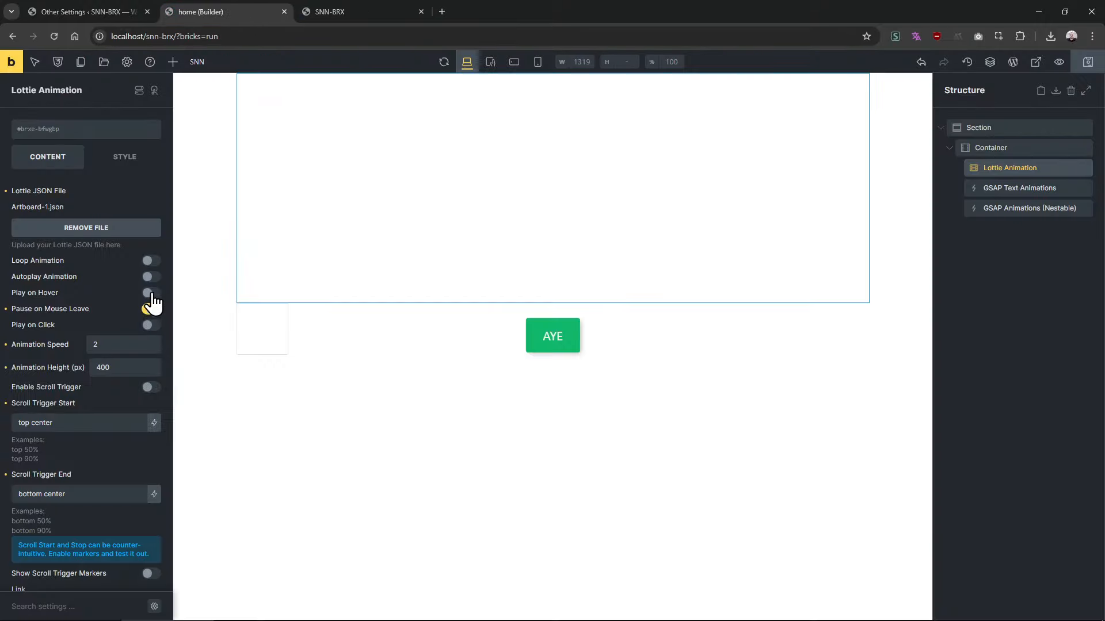
click(151, 293)
click(151, 310)
click(379, 17)
key(F5)
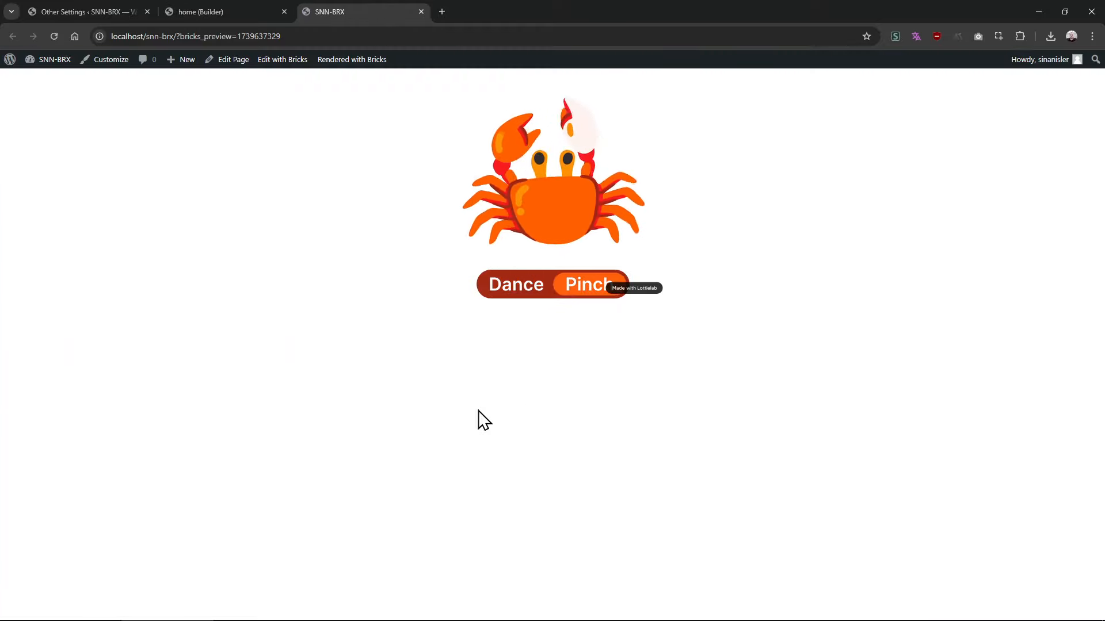
Enable Pause on Mouse Leave for the Lottie element and reload the page preview
click(228, 16)
click(151, 325)
click(399, 7)
key(F5)
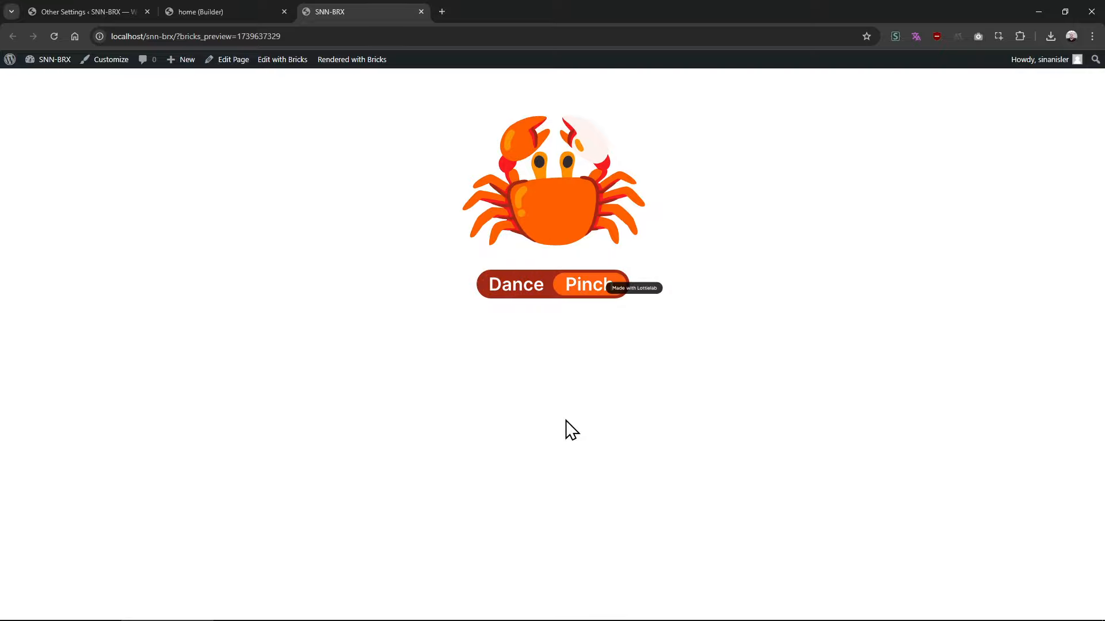
Turn off Pause on Mouse Leave and Play on Hover for the Lottie element and return to the page preview
click(227, 12)
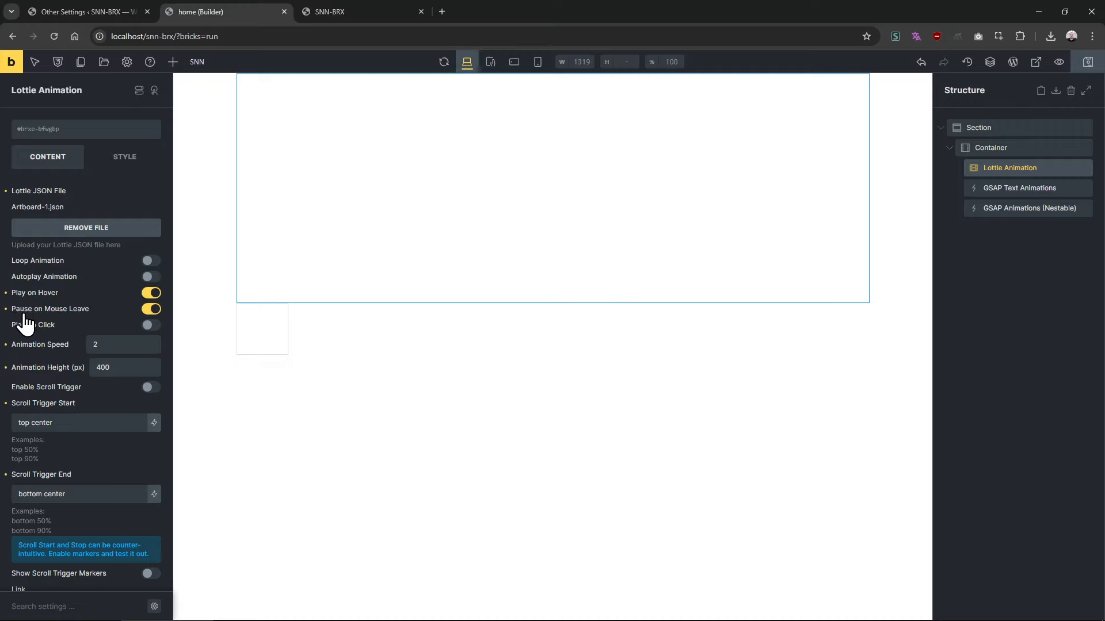
click(151, 309)
click(152, 293)
click(330, 16)
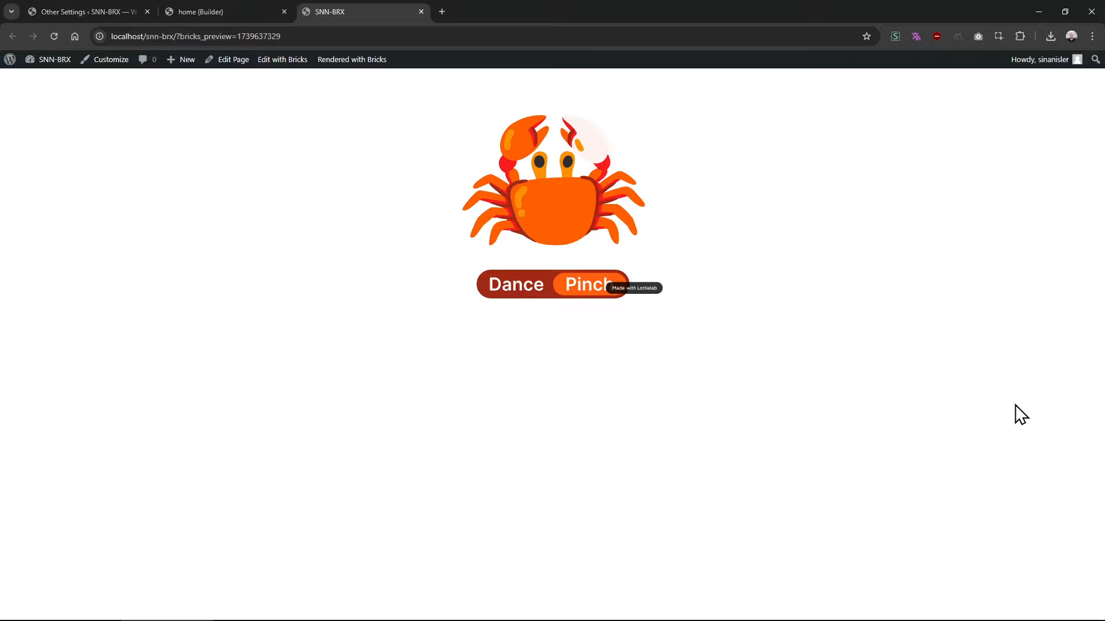
Set the section's top and bottom padding to 700
click(198, 8)
click(1033, 128)
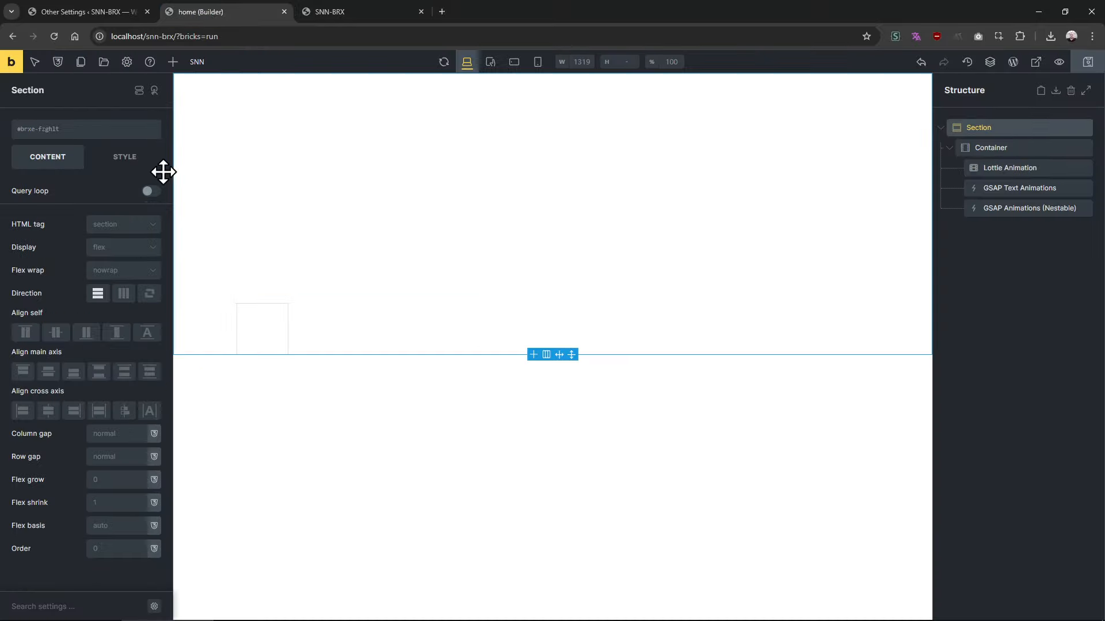
click(122, 182)
click(80, 196)
click(98, 357)
text(700)
click(92, 400)
text(700)
Examine how the Lottie animation responds to scrolling in the refreshed page preview
click(351, 11)
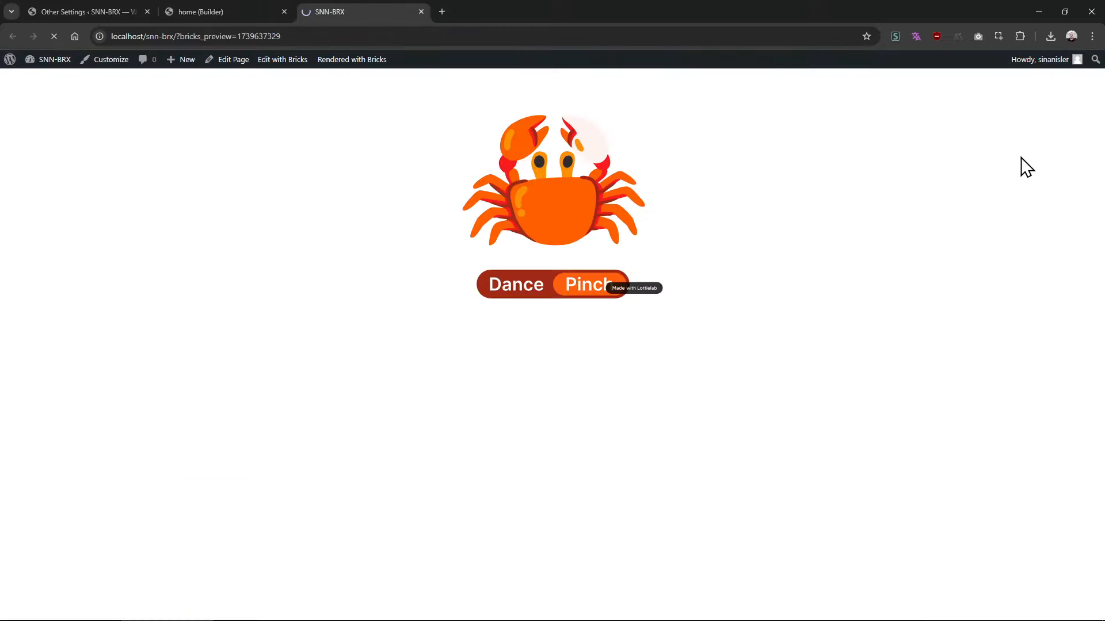
scroll(1096, 172, down, 5)
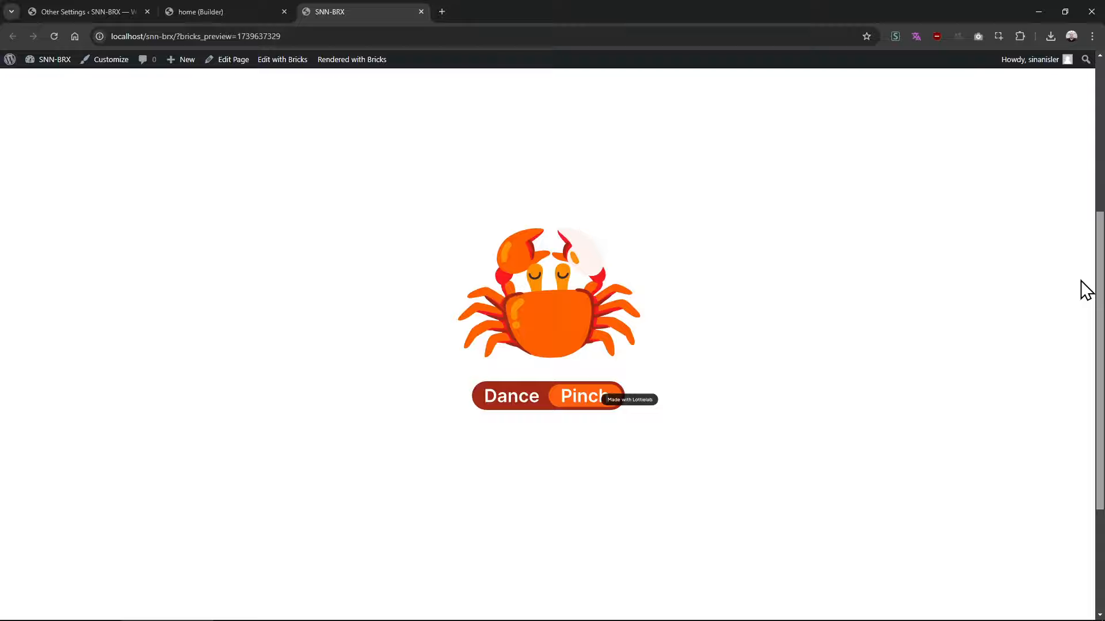
drag(1080, 281, 1076, 240)
Turn on Show Scroll Trigger Markers for the Lottie Animation element
click(221, 13)
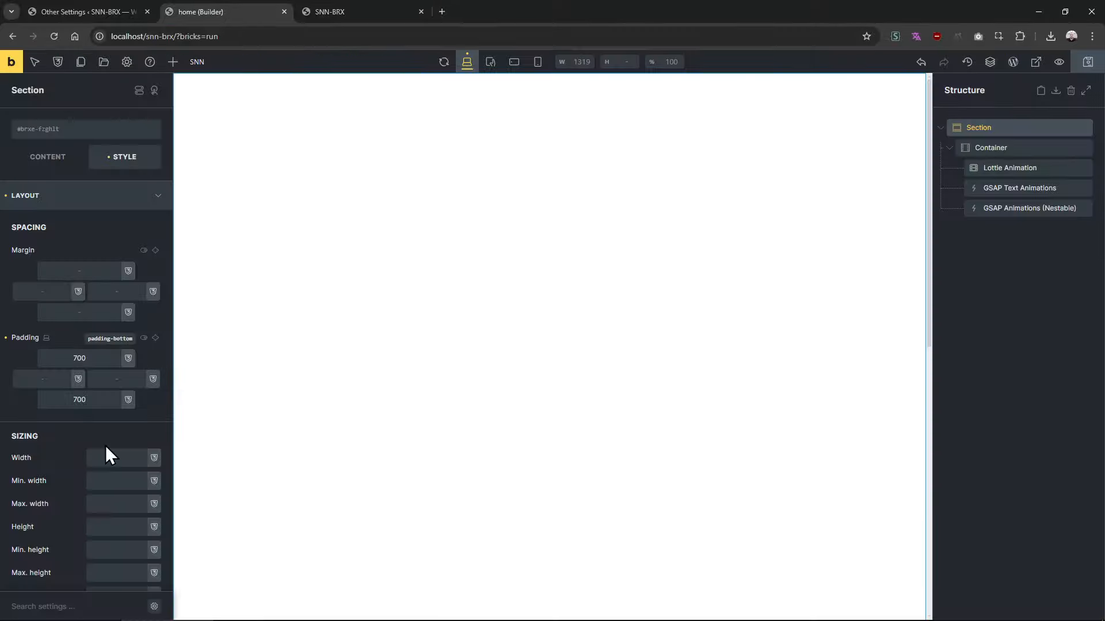
click(1012, 167)
click(47, 155)
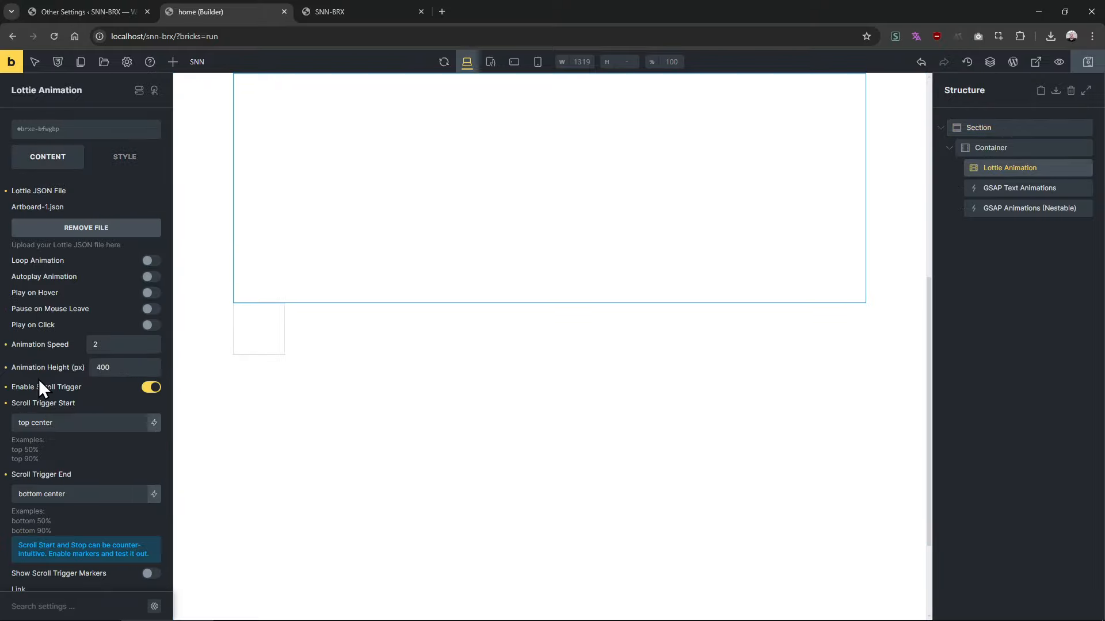
scroll(108, 507, down, 1)
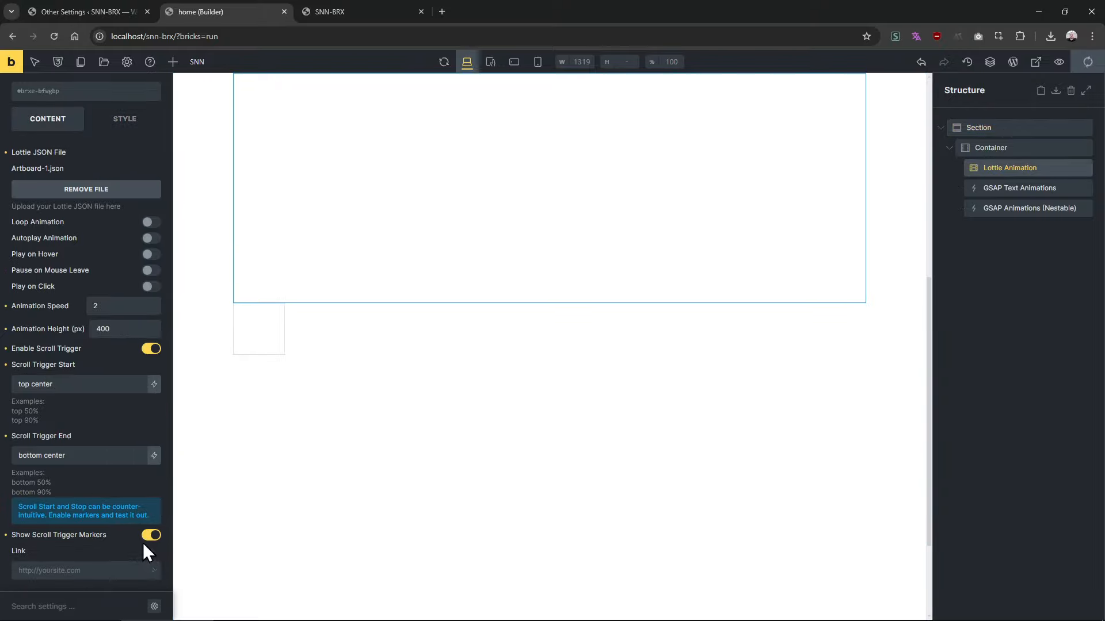
Scroll the page preview back and forth to examine the Lottie animation against its scroll trigger start and end markers
click(361, 17)
mouse_move(1097, 256)
mouse_down()
mouse_move(1095, 167)
mouse_move(1088, 253)
mouse_up()
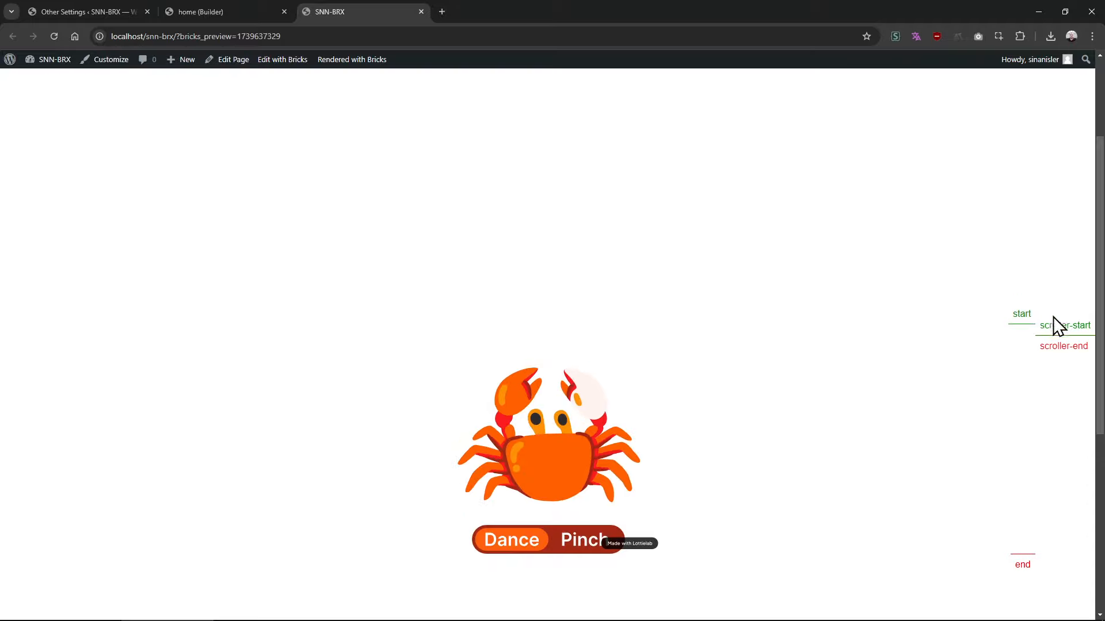
drag(1099, 320, 1088, 429)
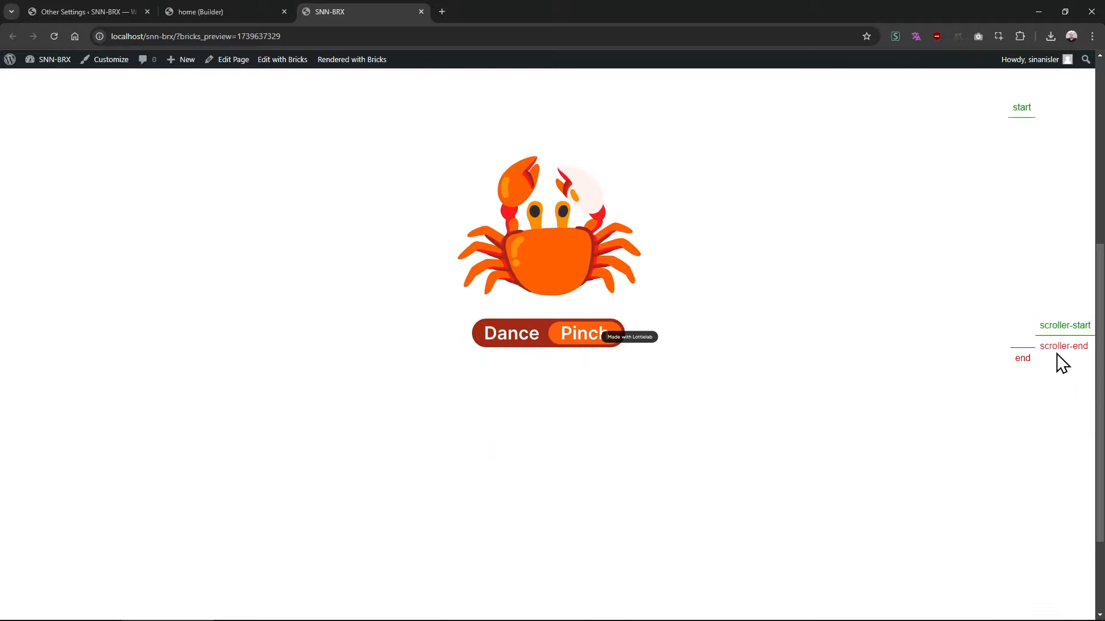
drag(1097, 369, 953, 260)
Delete the Lottie Animation element from the container in the builder
click(198, 12)
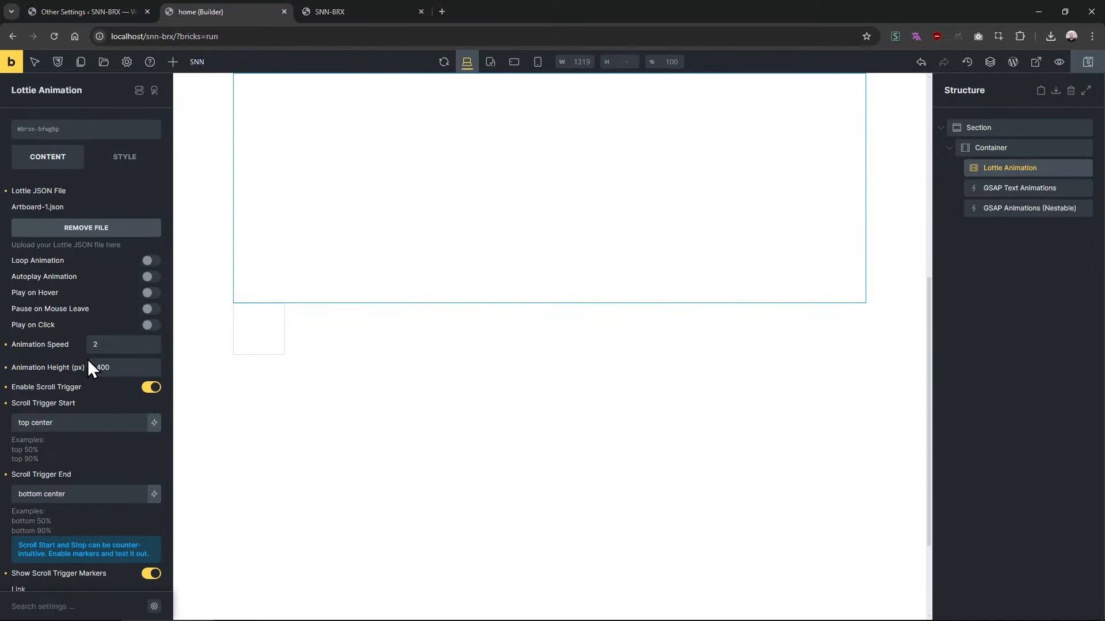
right_click(970, 168)
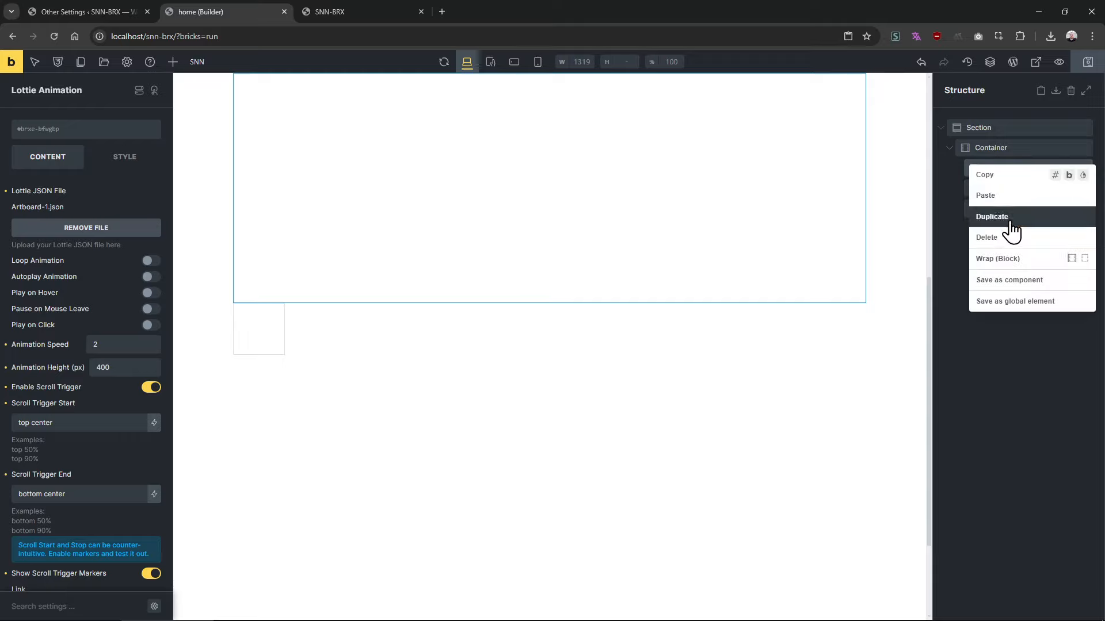
click(997, 389)
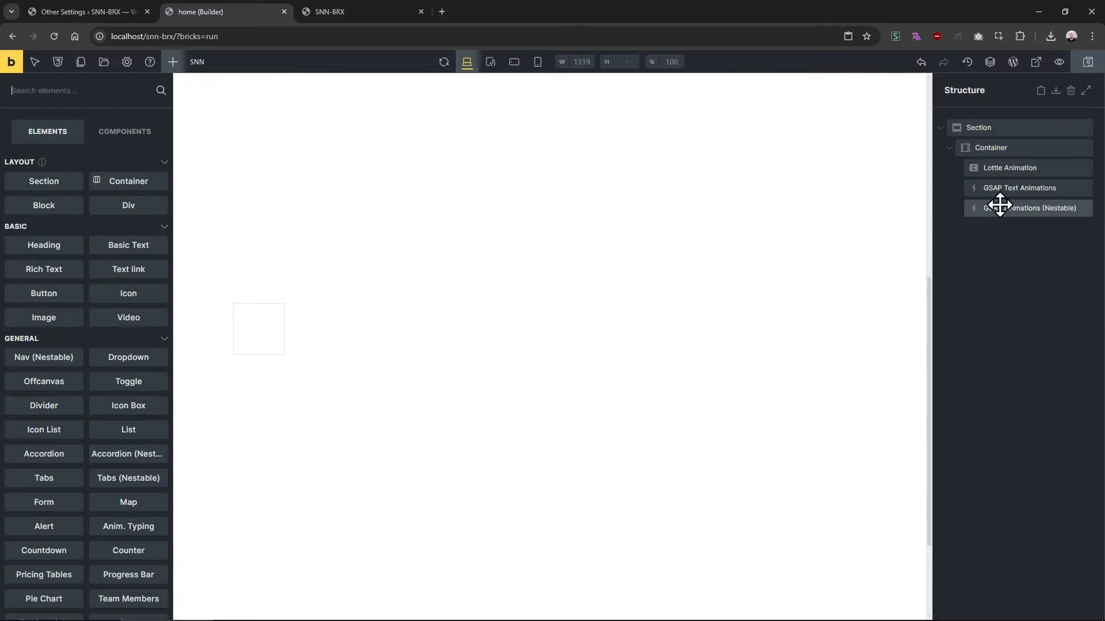
click(1003, 163)
key(Delete)
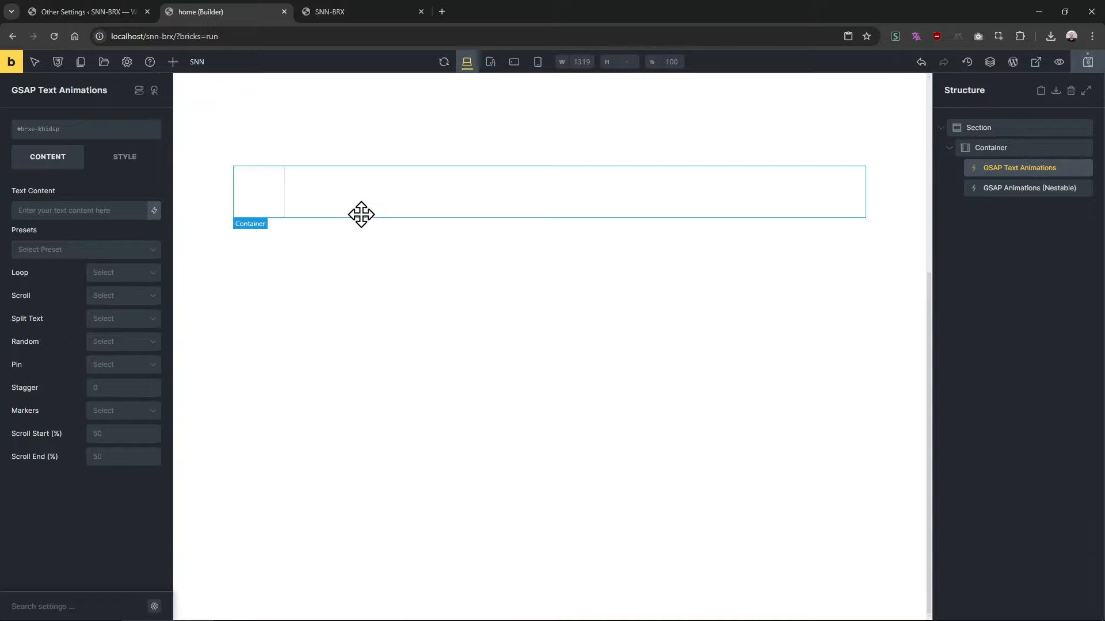
click(85, 214)
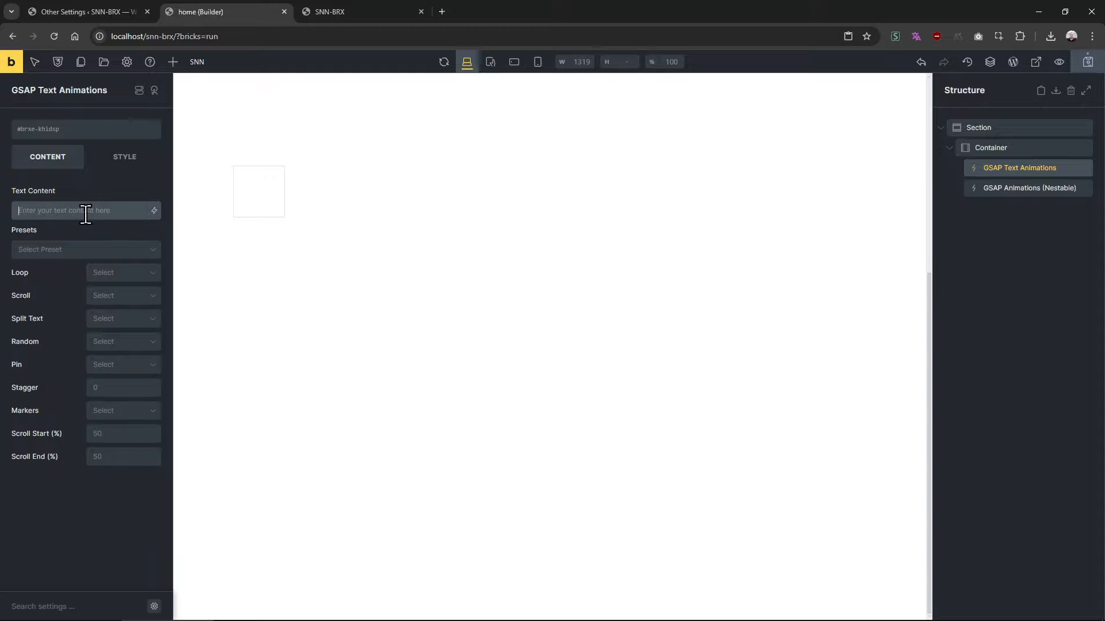
text(asdasdas dasdasdas d)
key(ctrl+a)
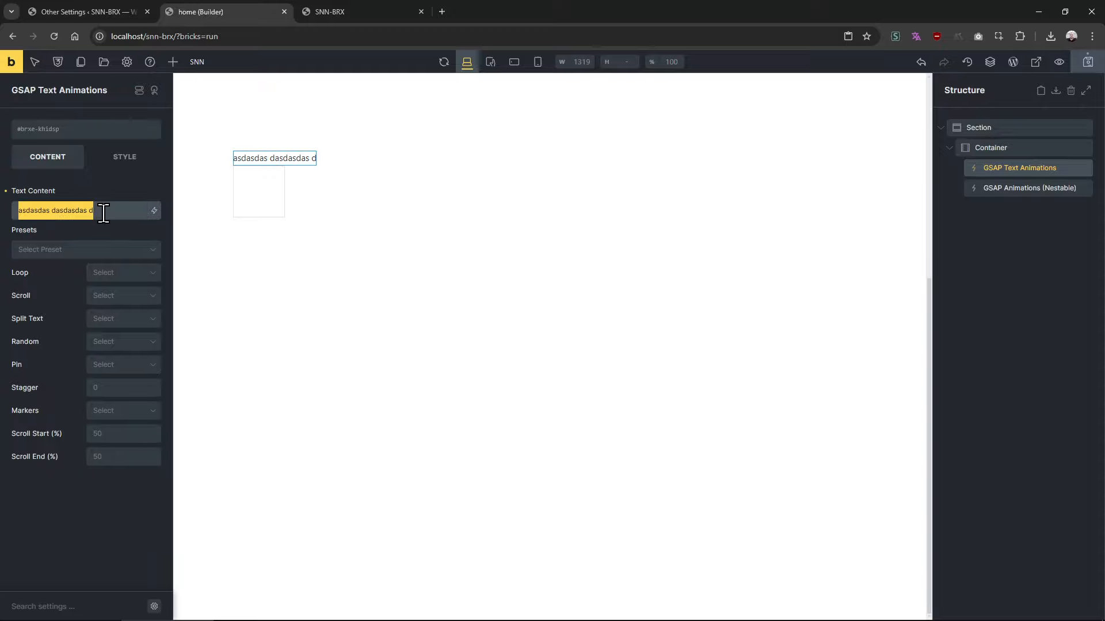
key(ctrl+c)
key(ctrl+v)
key(ctrl+v)
key(ctrl+v)
Replace the GSAP Text Animations element's text content with "asd asdasda sdasd asd asdasdas dasd"
key(ctrl+a)
text(a)
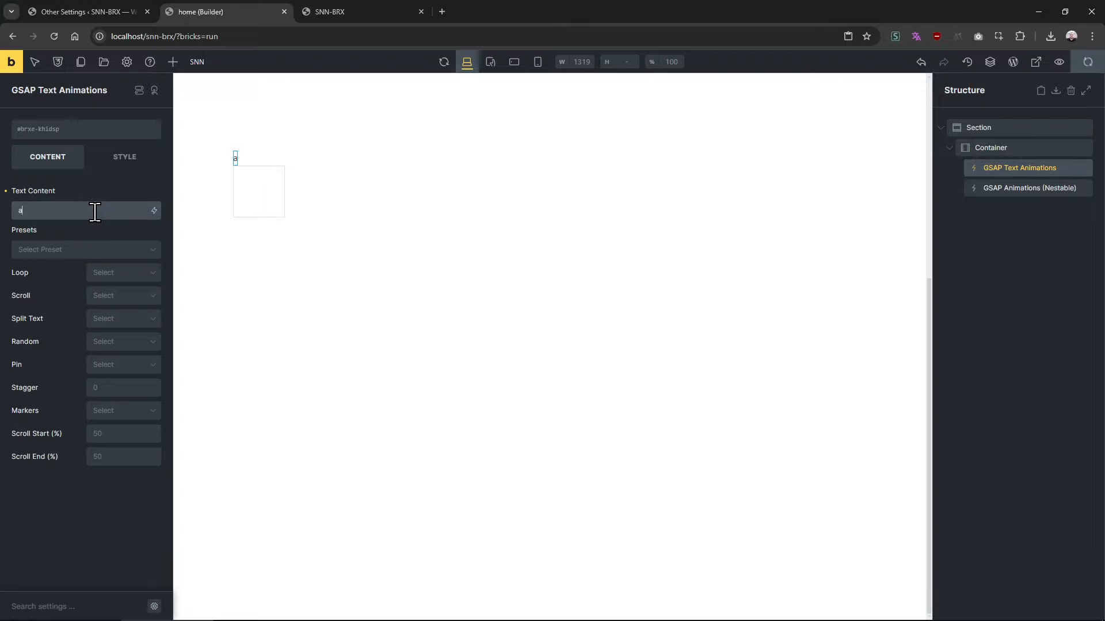
text(sd asdasda sdasd asd asdasdas dasd)
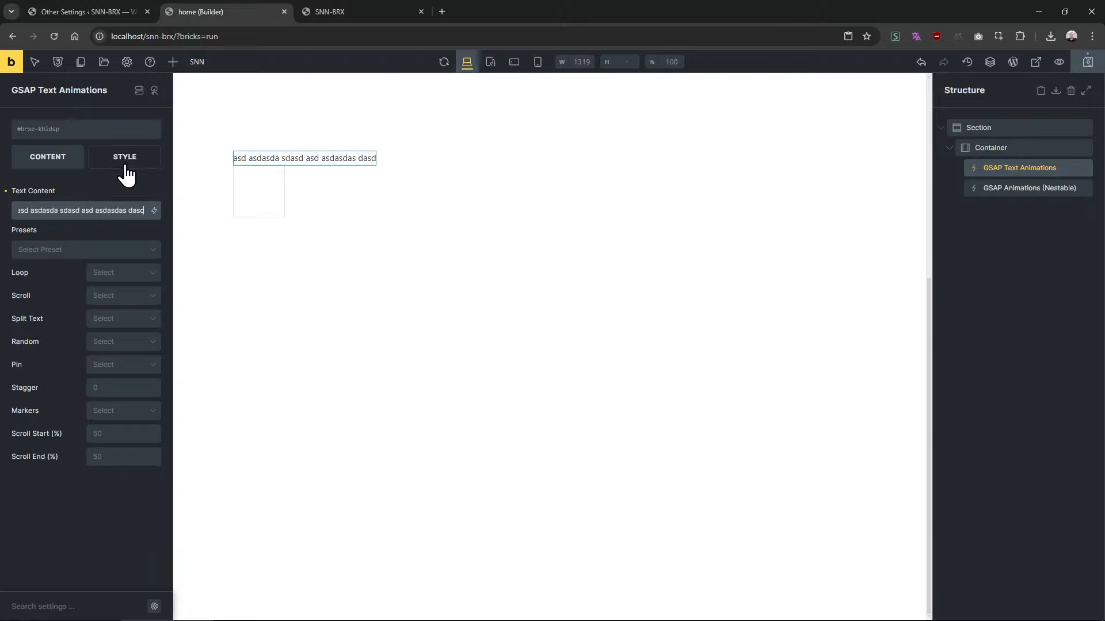
Set the font size of the GSAP Text Animations element to 30
click(124, 157)
click(87, 195)
click(81, 225)
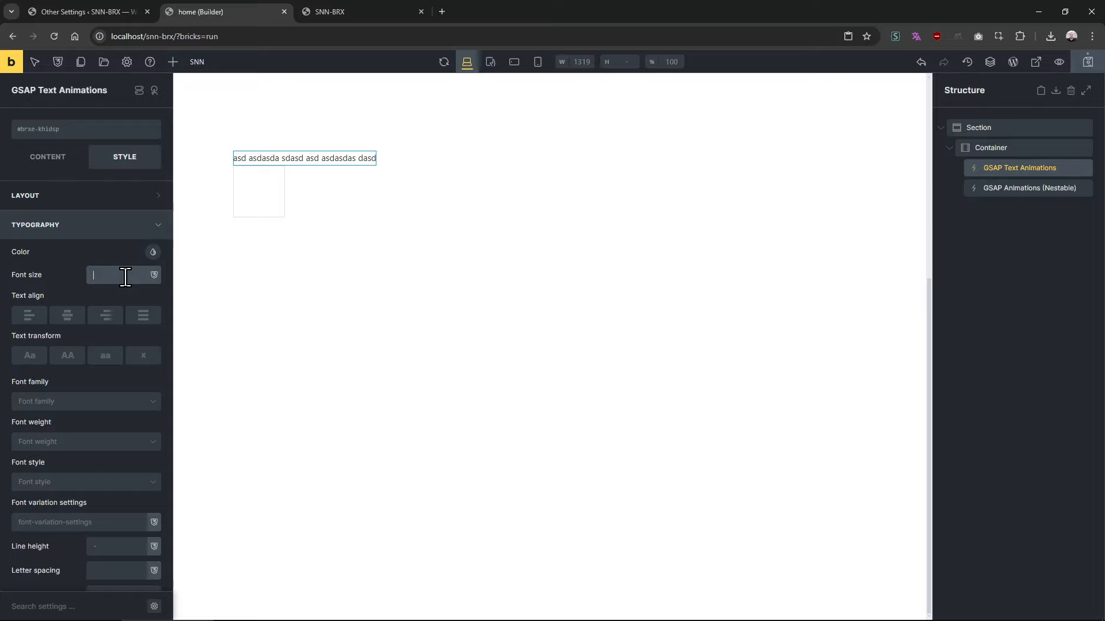
text(100)
key(BackSpace)
text(40)
drag(112, 274, 68, 279)
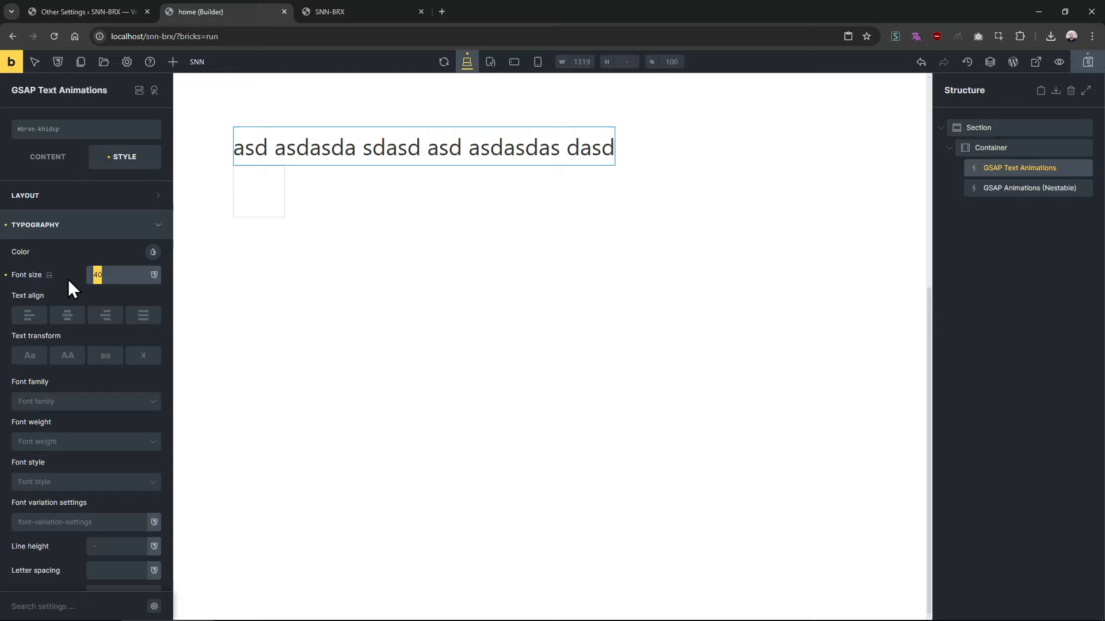
text(30)
Try font weight 900 on the animated text, and settle on font weight 600
click(58, 441)
scroll(62, 505, down, 4)
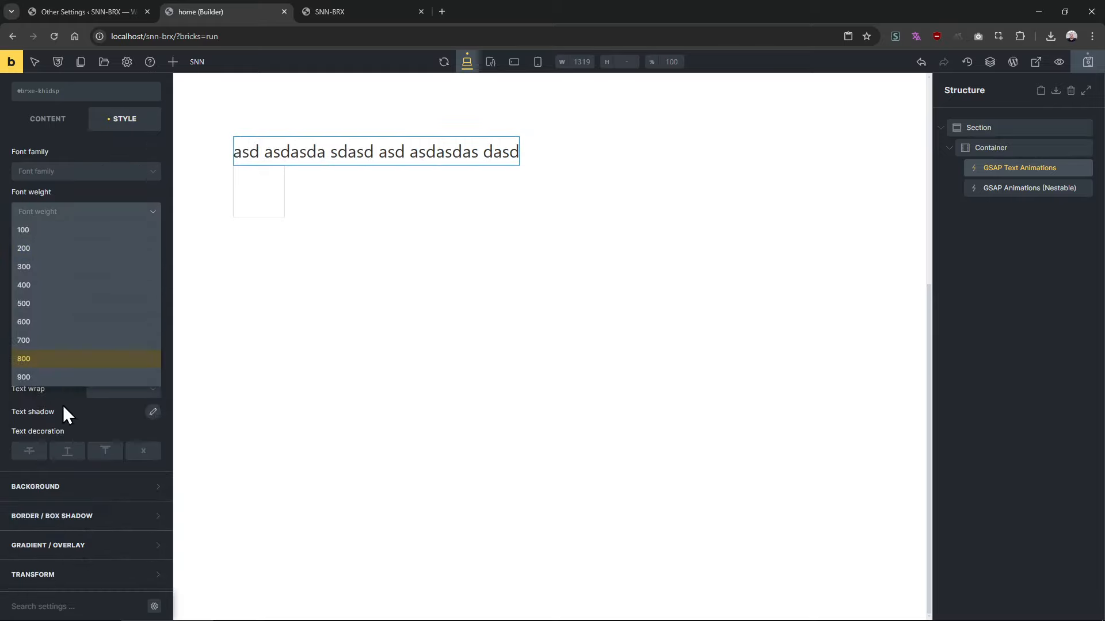
click(60, 376)
scroll(87, 284, up, 2)
click(63, 327)
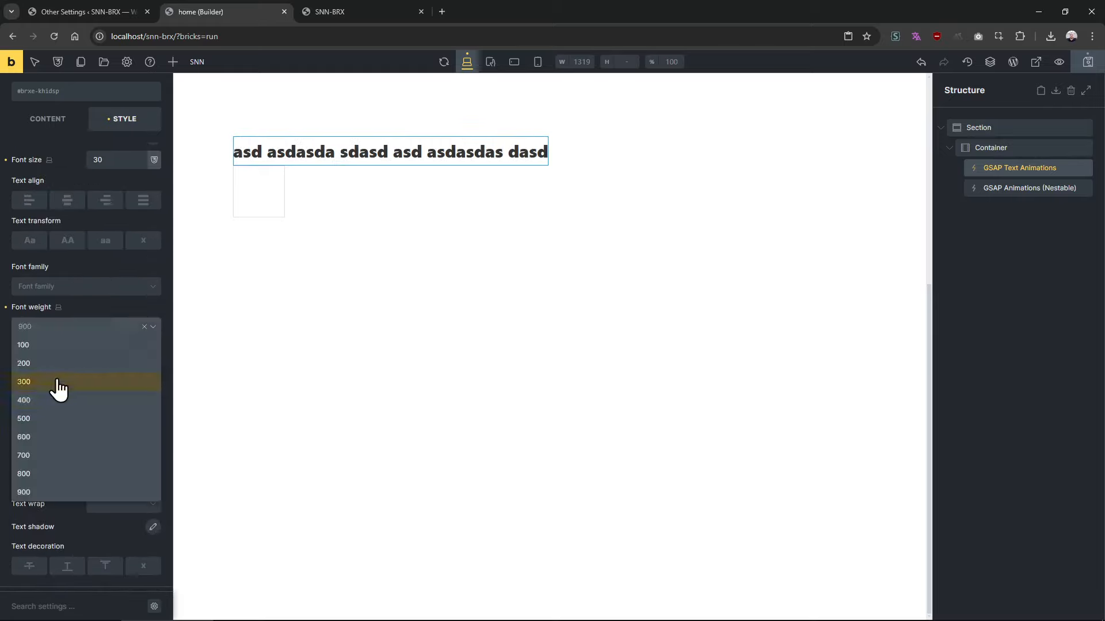
click(54, 440)
Set the animated text's typography color to the red palette swatch
scroll(149, 224, up, 1)
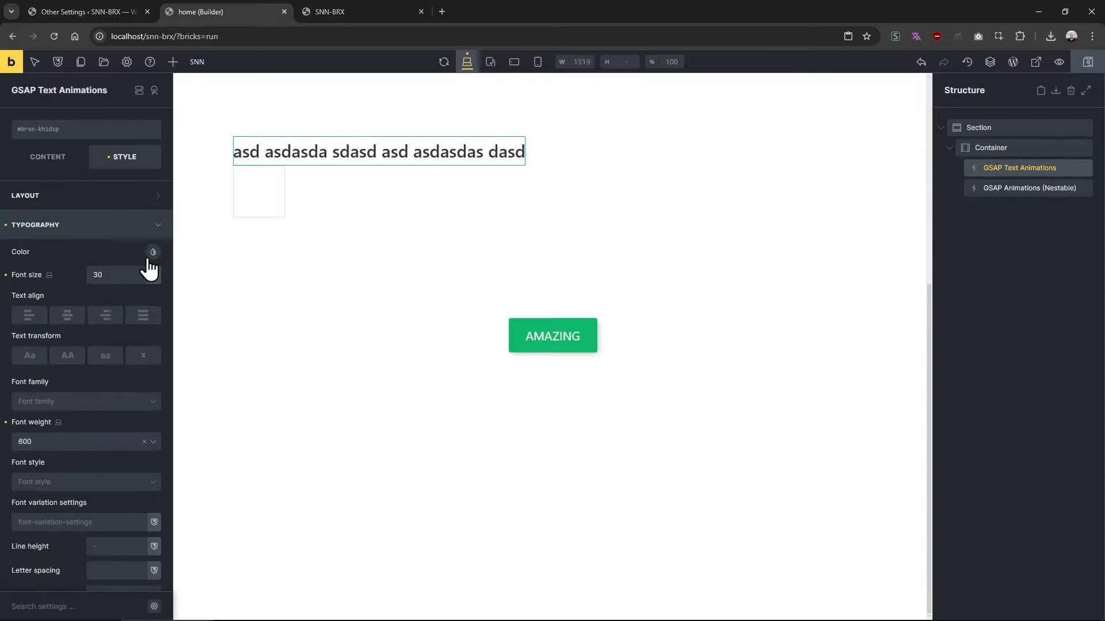
click(153, 251)
click(131, 297)
click(27, 279)
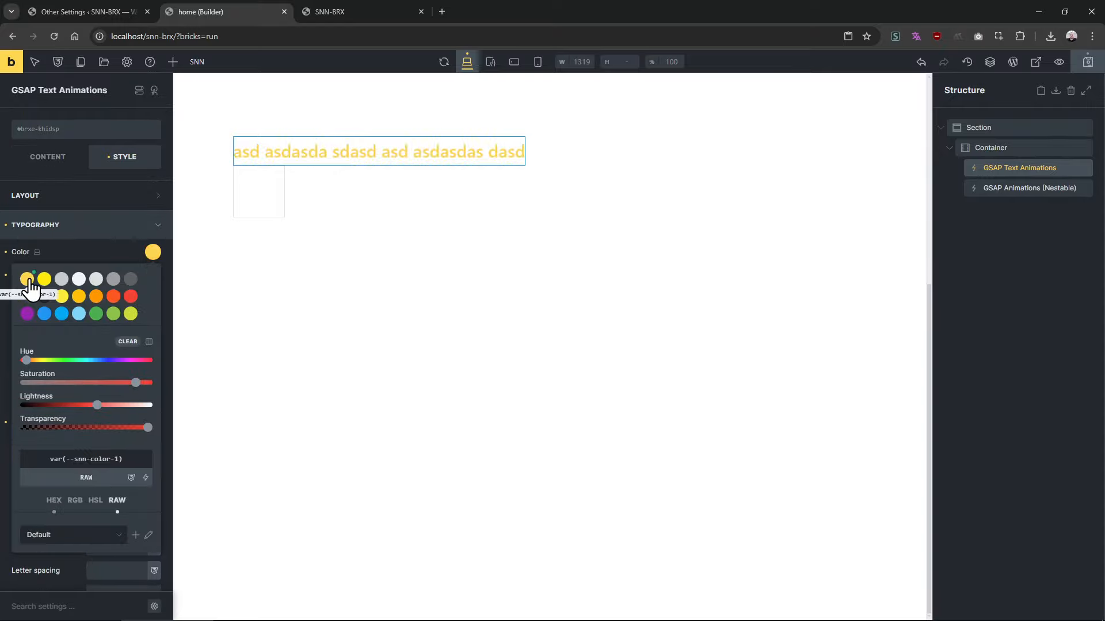
click(131, 297)
Apply the preset "Starts 100px above and fades in." to the text and check it while scrolling the page preview
click(52, 168)
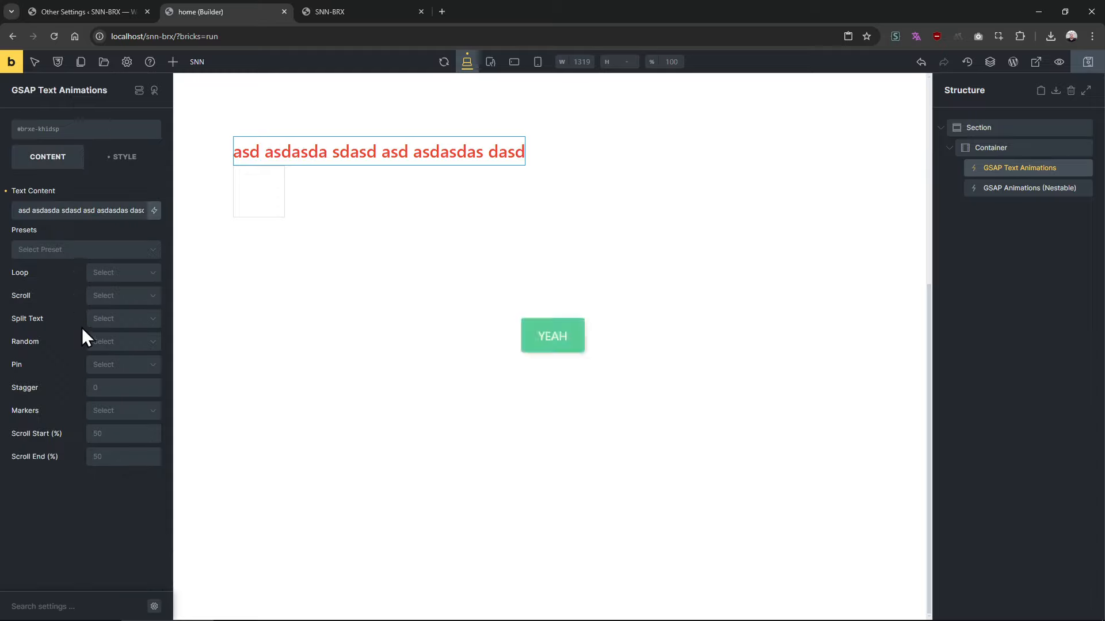
click(102, 252)
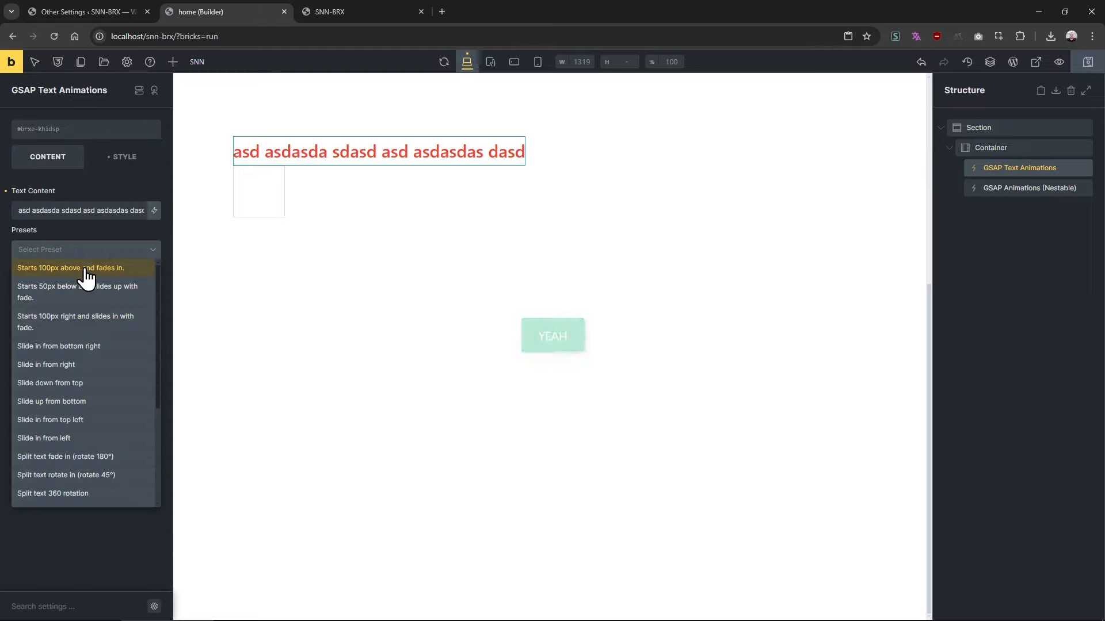
click(87, 269)
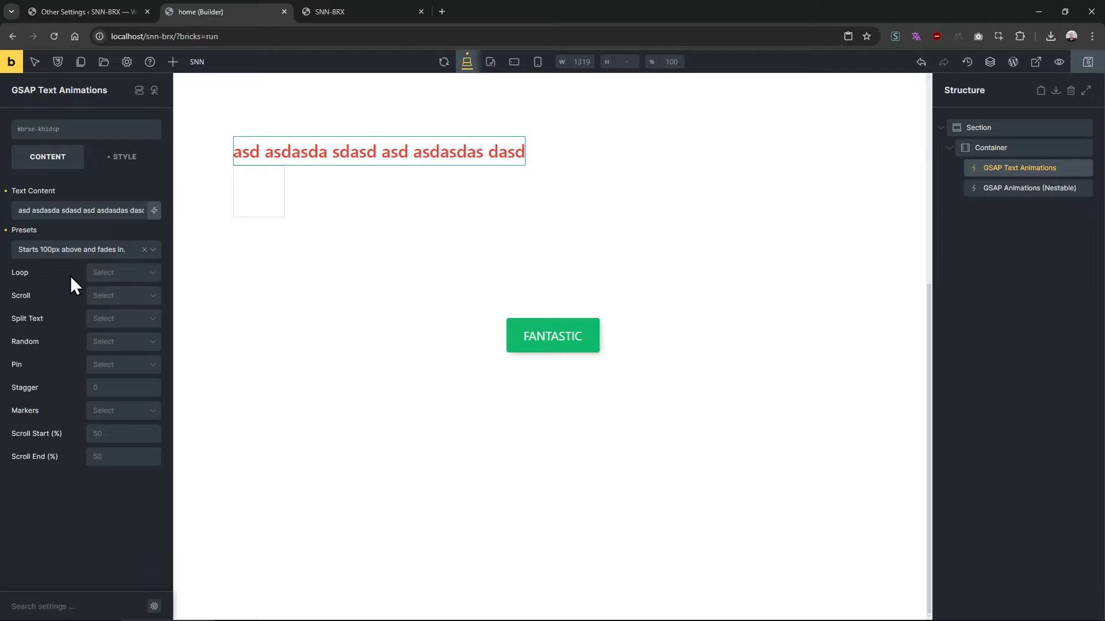
click(337, 18)
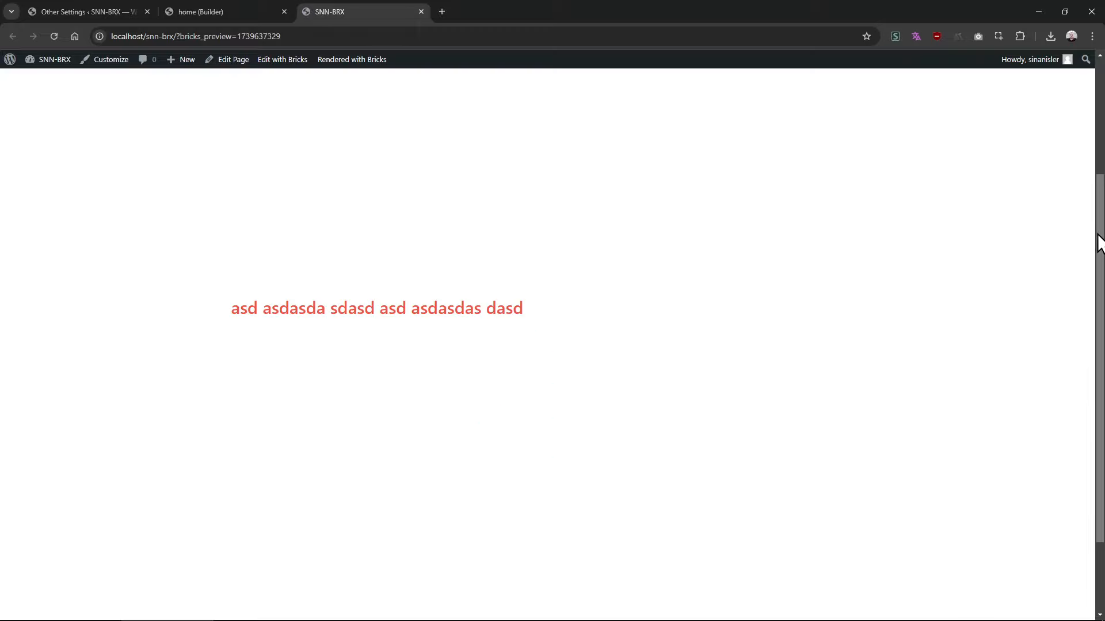
mouse_move(1076, 216)
mouse_down()
mouse_move(1075, 154)
mouse_move(1072, 199)
mouse_up()
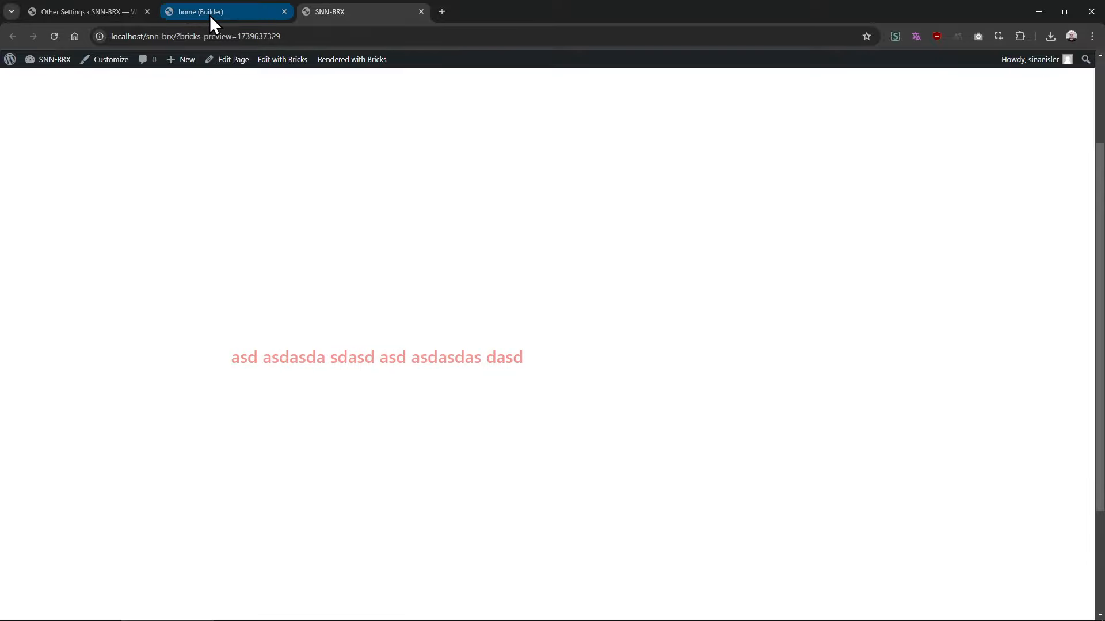
Try to enable the Scroll option of the GSAP Text Animations element in the builder
click(209, 12)
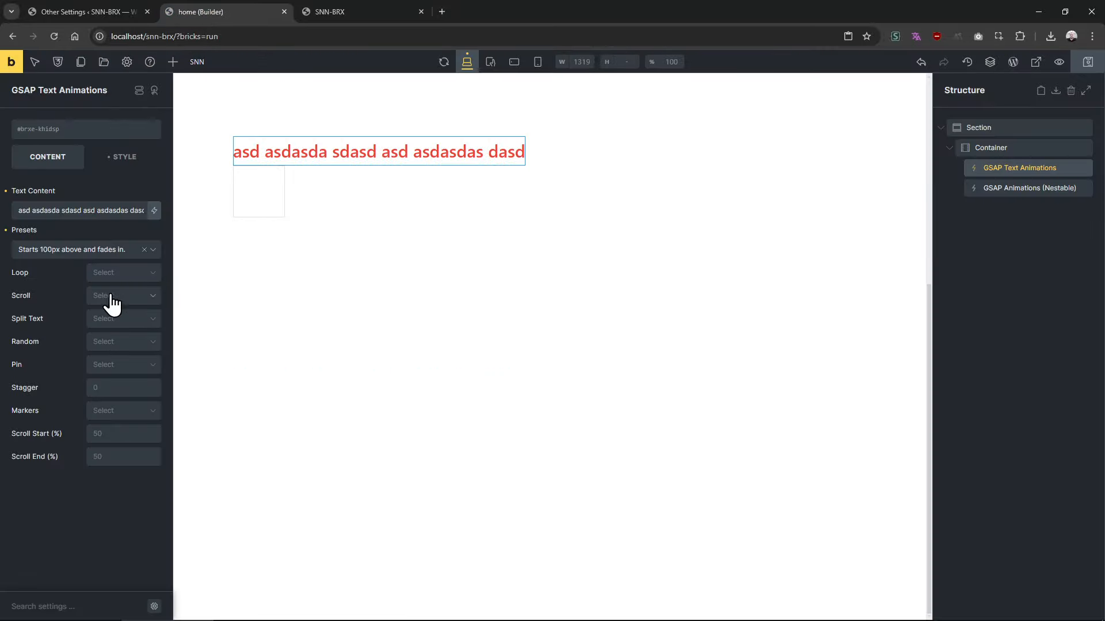
click(113, 297)
click(115, 314)
Inspect the animated text in the preview's developer tools and examine its inline opacity and top styles while scrolling
click(339, 17)
key(F12)
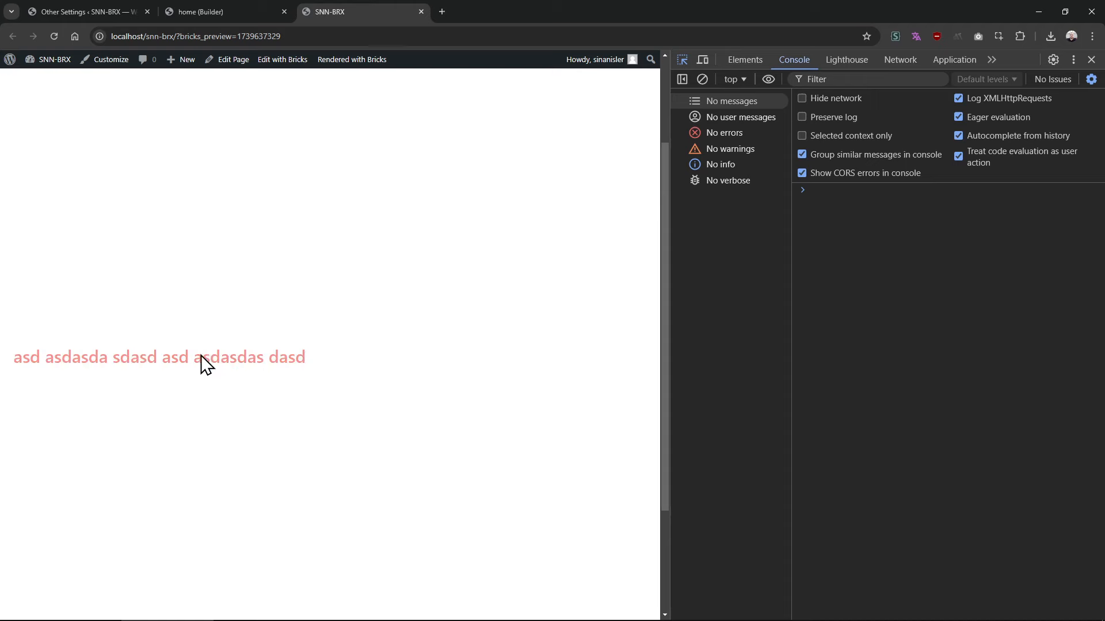
click(200, 355)
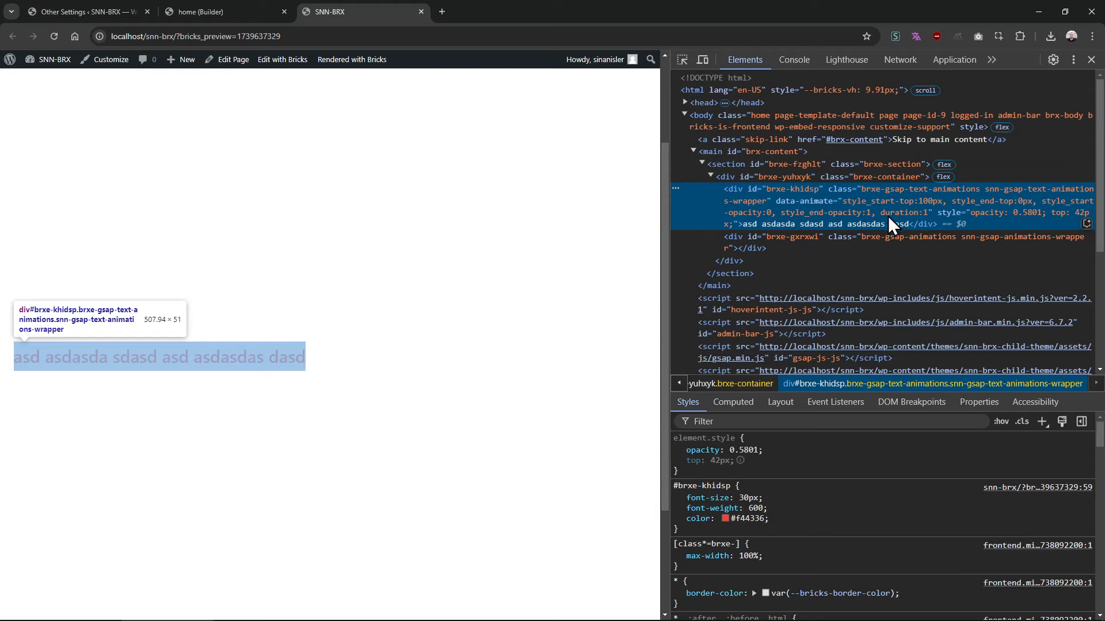
mouse_move(666, 295)
mouse_down()
mouse_move(666, 259)
mouse_move(662, 302)
mouse_up()
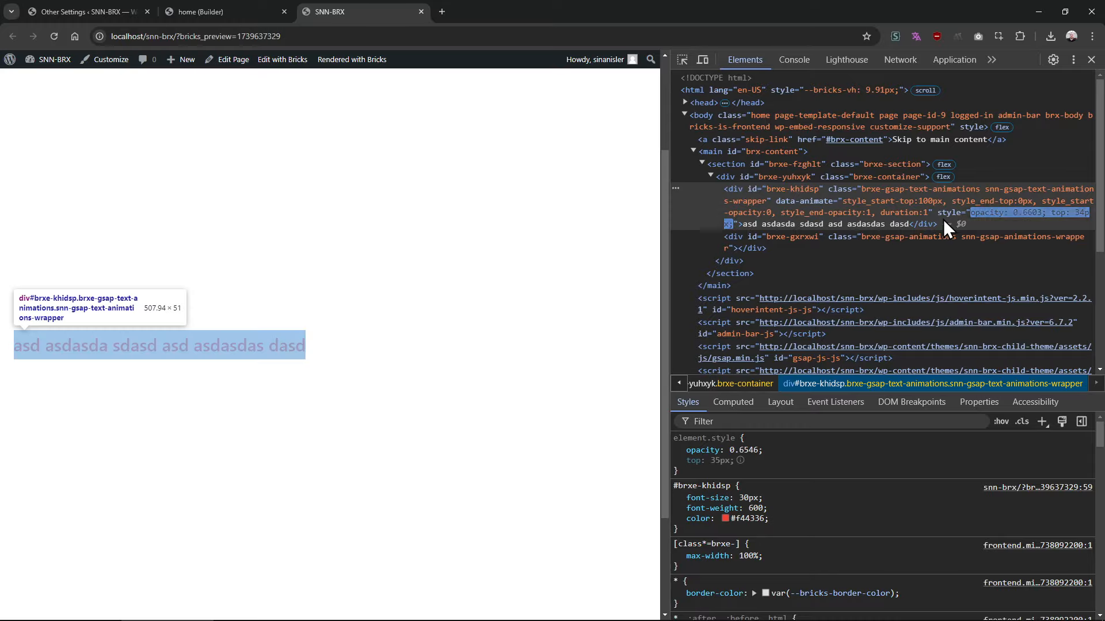
mouse_move(663, 257)
mouse_down()
mouse_move(665, 285)
mouse_move(664, 237)
mouse_move(659, 284)
mouse_move(660, 245)
mouse_move(660, 254)
mouse_up()
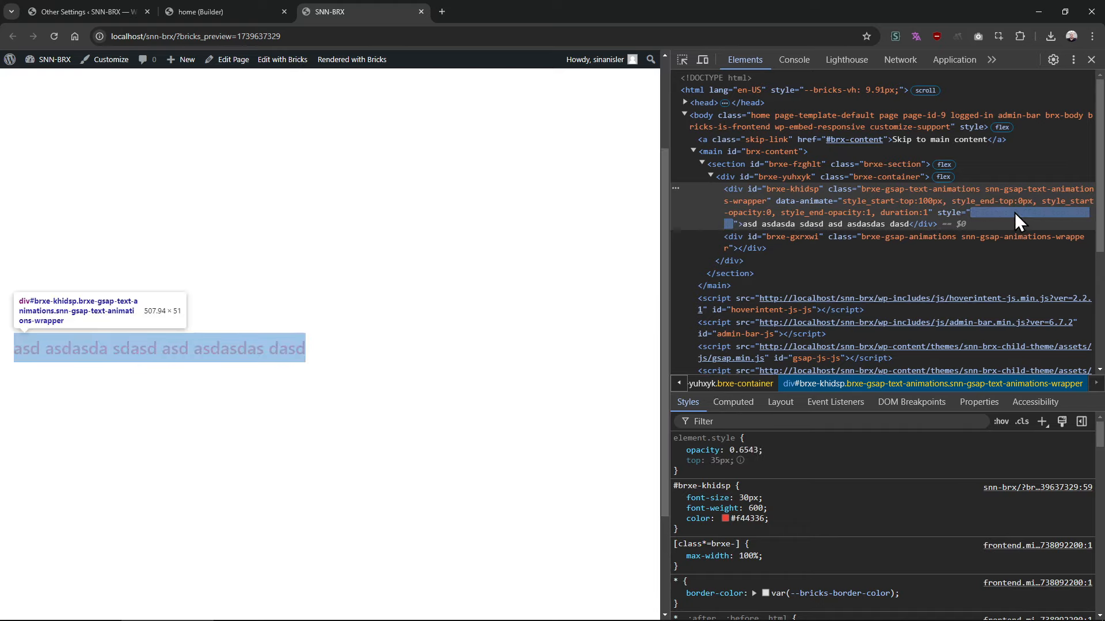
click(1091, 59)
Set Loop to True for the GSAP Text Animations element in the builder
click(270, 13)
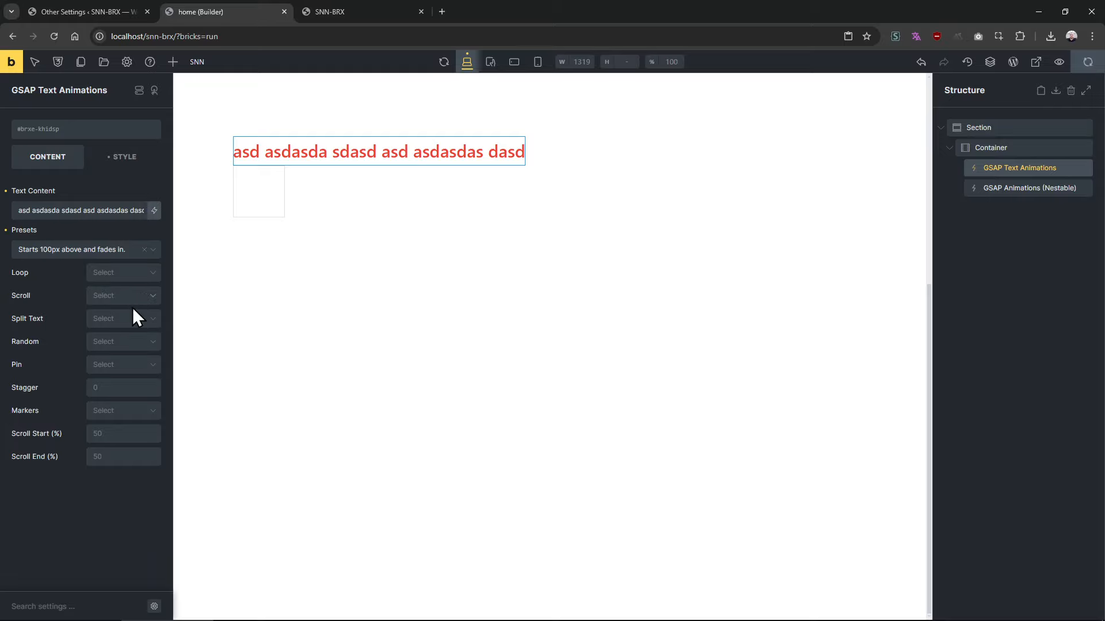
click(123, 279)
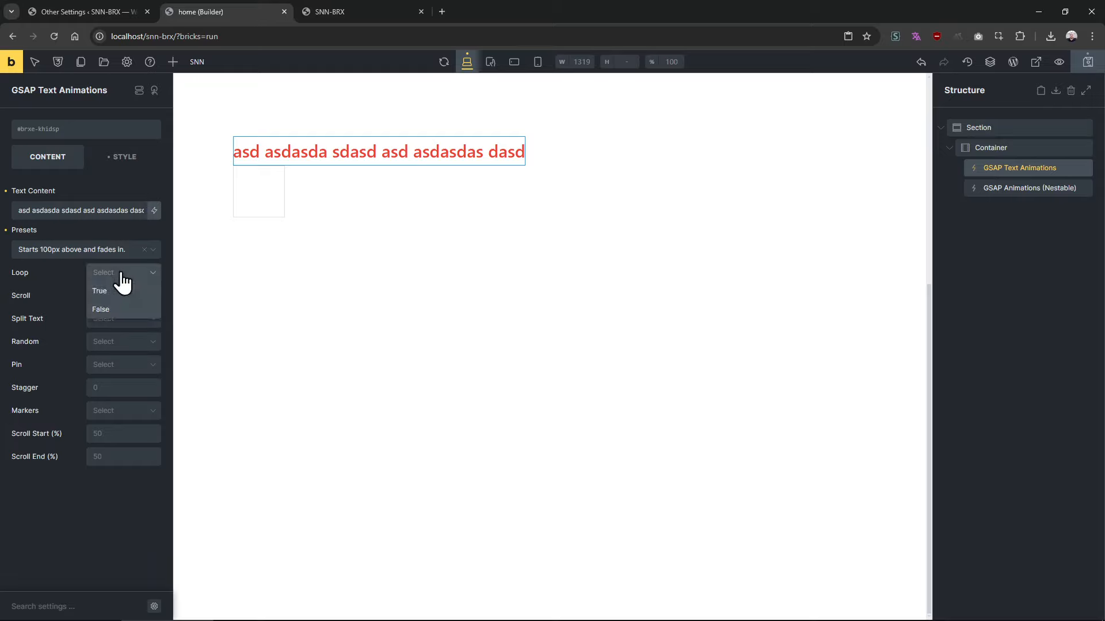
click(118, 288)
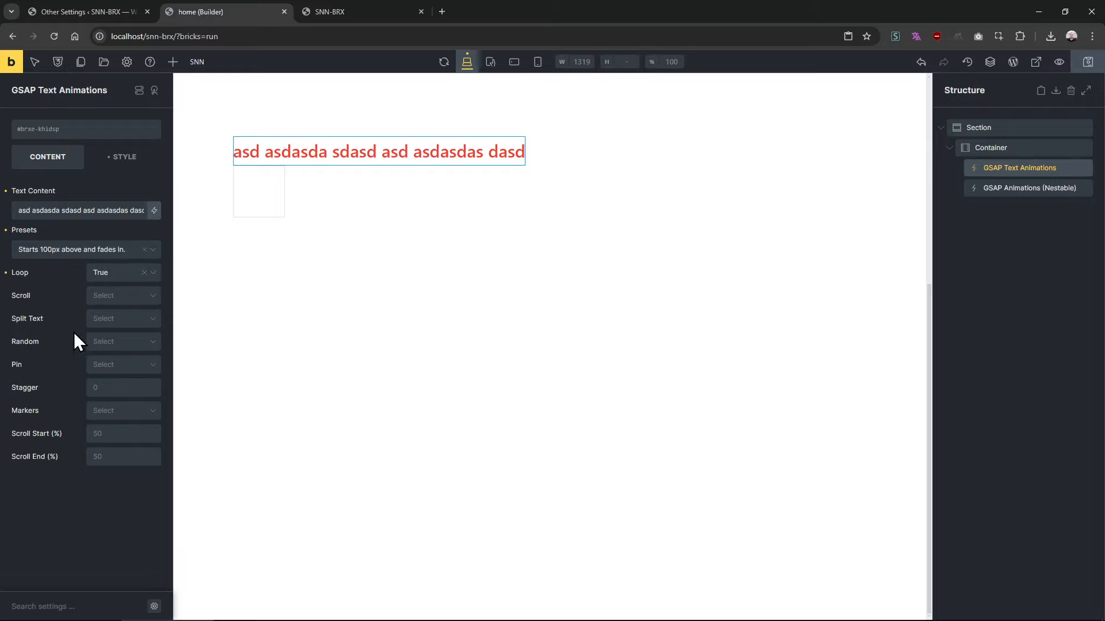
Set Scroll to False for the GSAP Text Animations element and check the looping text in the page preview
click(117, 307)
click(110, 336)
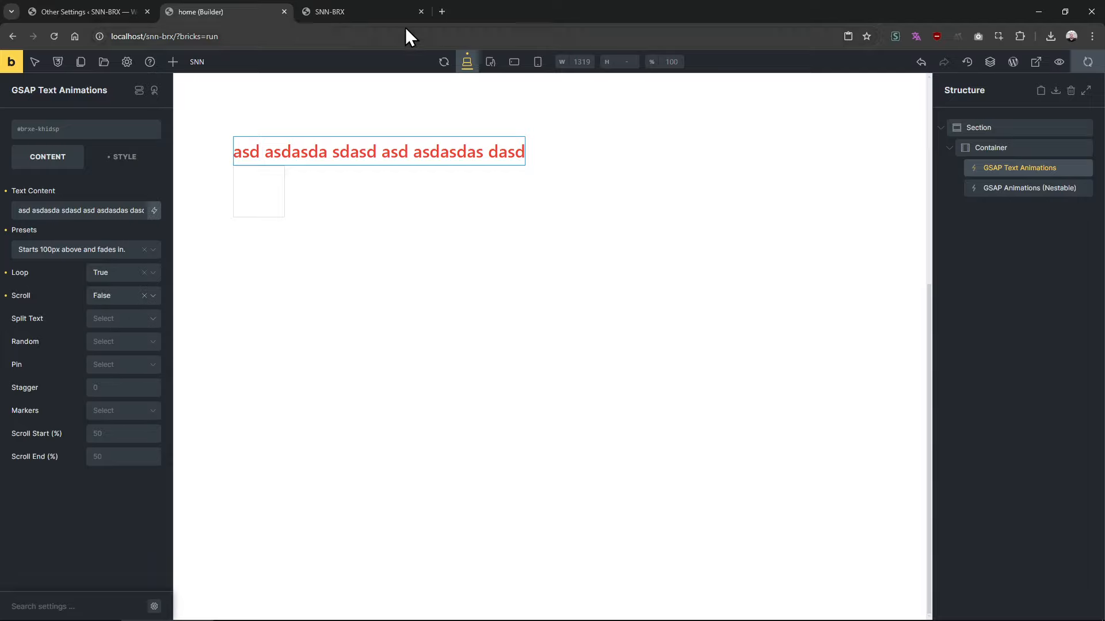
click(396, 12)
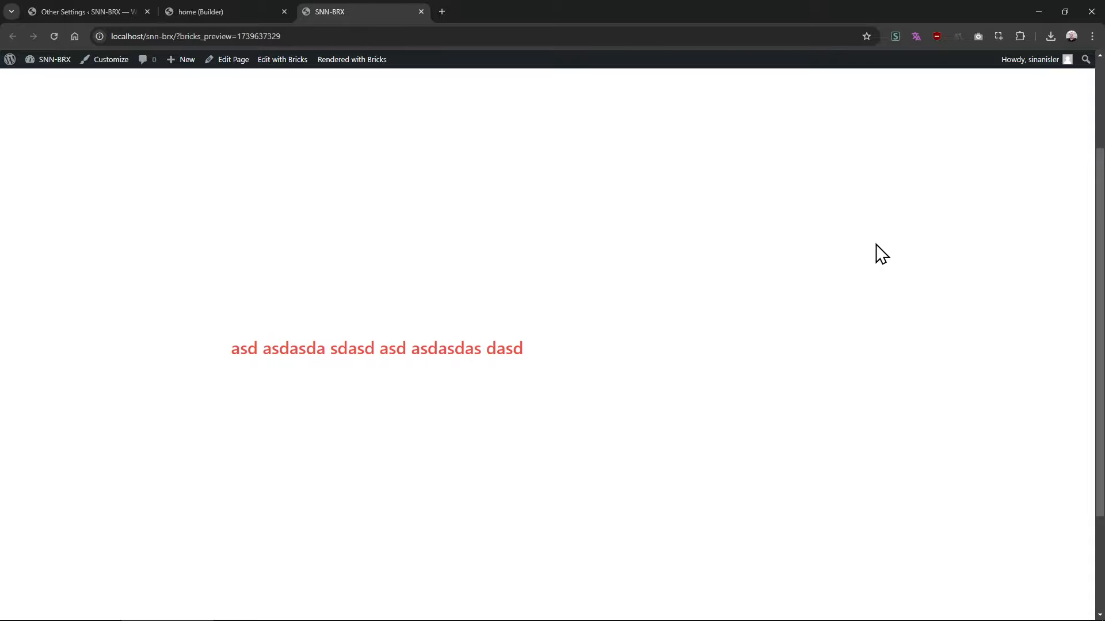
click(196, 12)
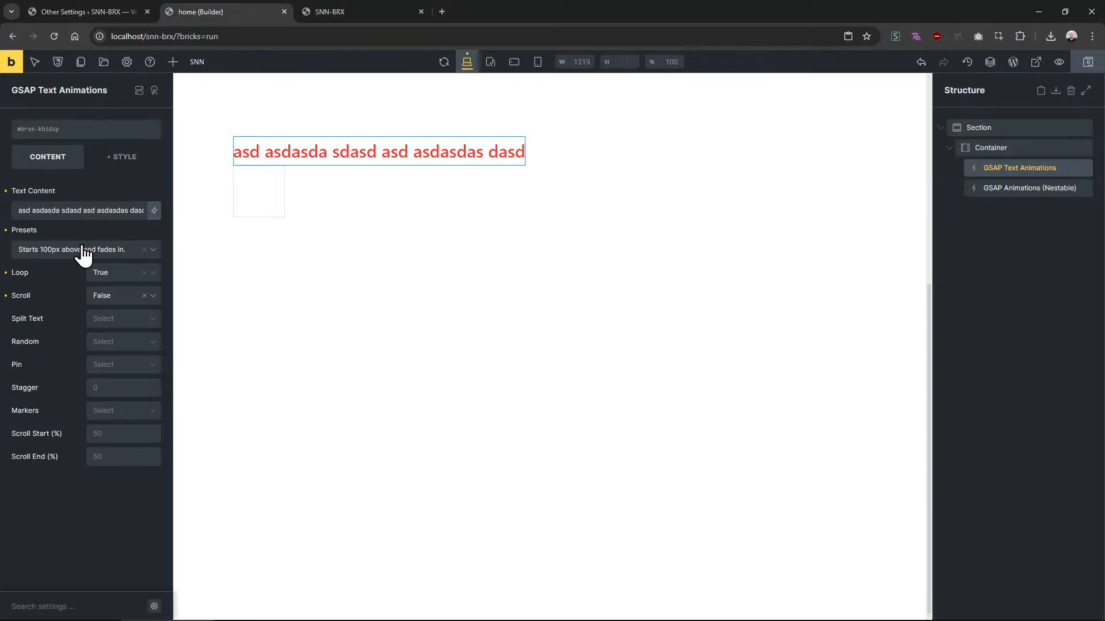
Apply the preset "Starts 100px right and slides in with fade." to the text and check it in the page preview
click(81, 250)
click(69, 320)
click(397, 11)
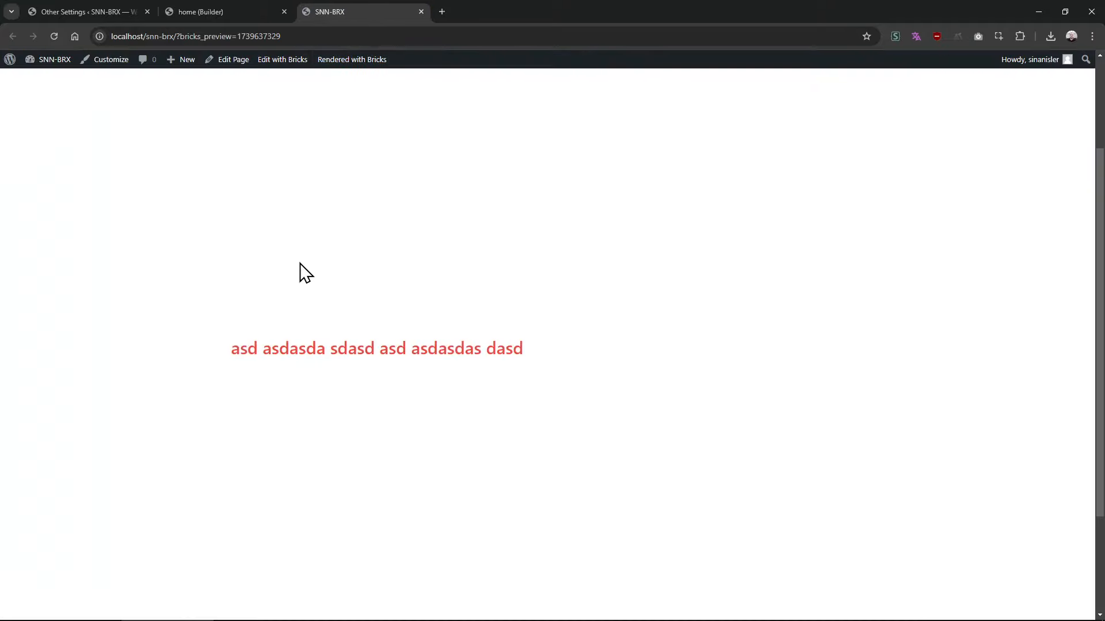
click(219, 14)
Apply the preset "Slide up from bottom" to the text and check it in the page preview
click(68, 250)
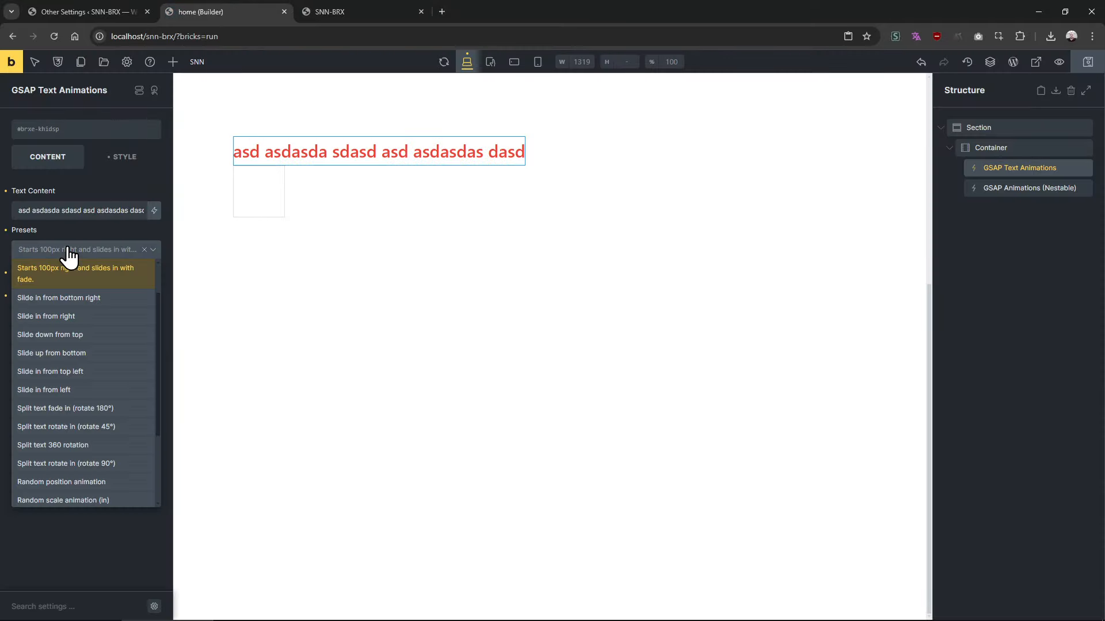
click(85, 353)
click(338, 10)
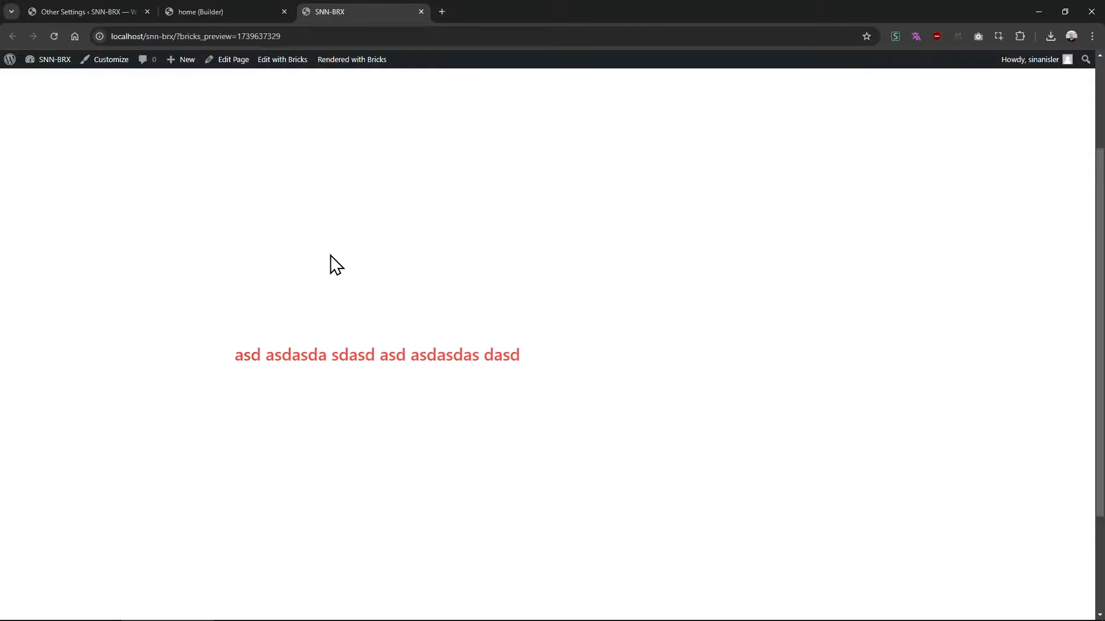
click(223, 9)
click(374, 7)
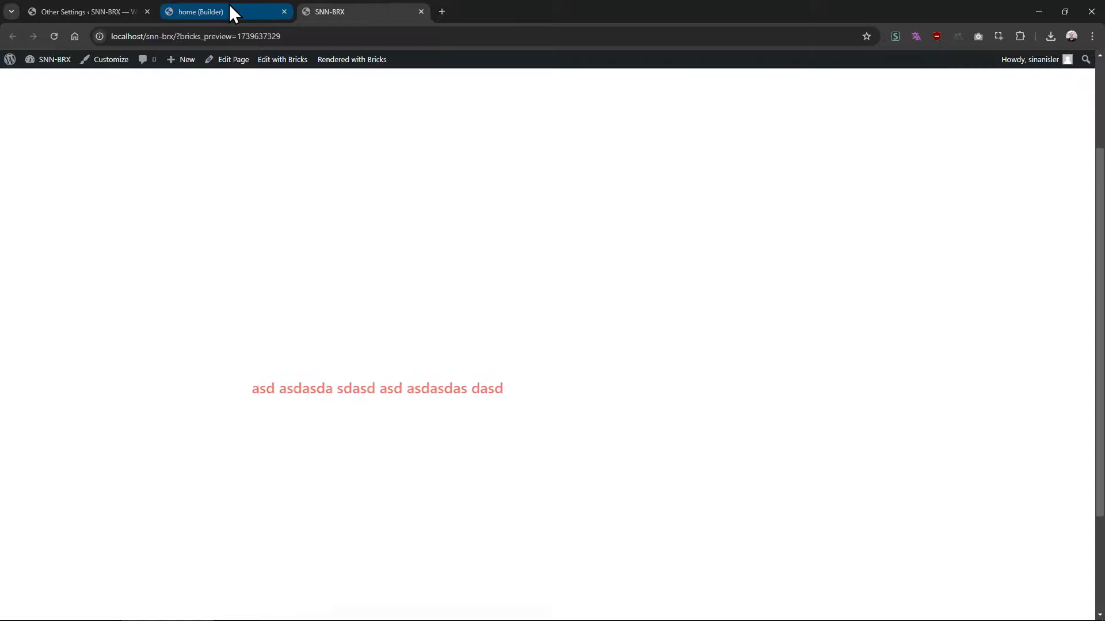
mouse_move(229, 6)
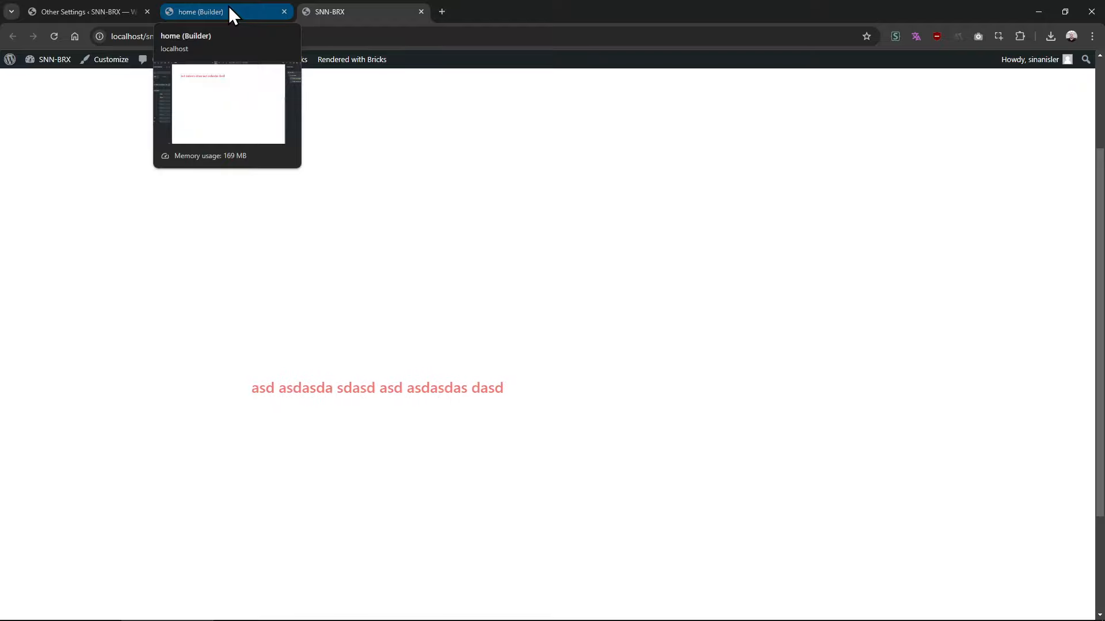
click(229, 7)
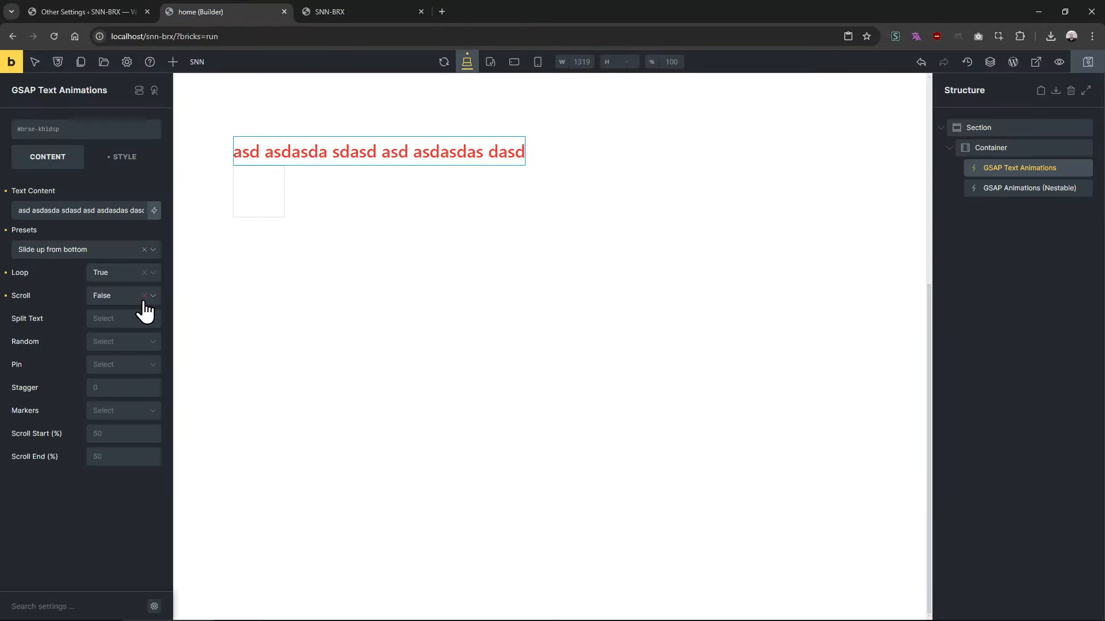
Clear the Loop option of the GSAP Text Animations element, with Scroll set to False
click(120, 310)
click(144, 273)
click(109, 305)
click(113, 329)
Set Split Text to True with a Stagger of 1 and check the text in the page preview
click(108, 319)
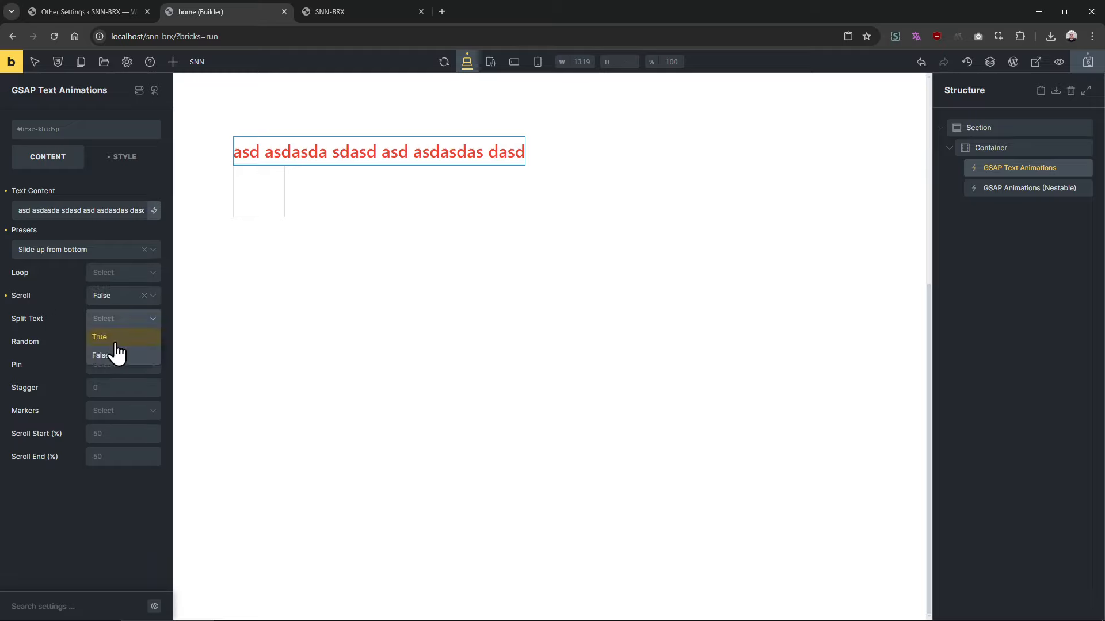
click(112, 339)
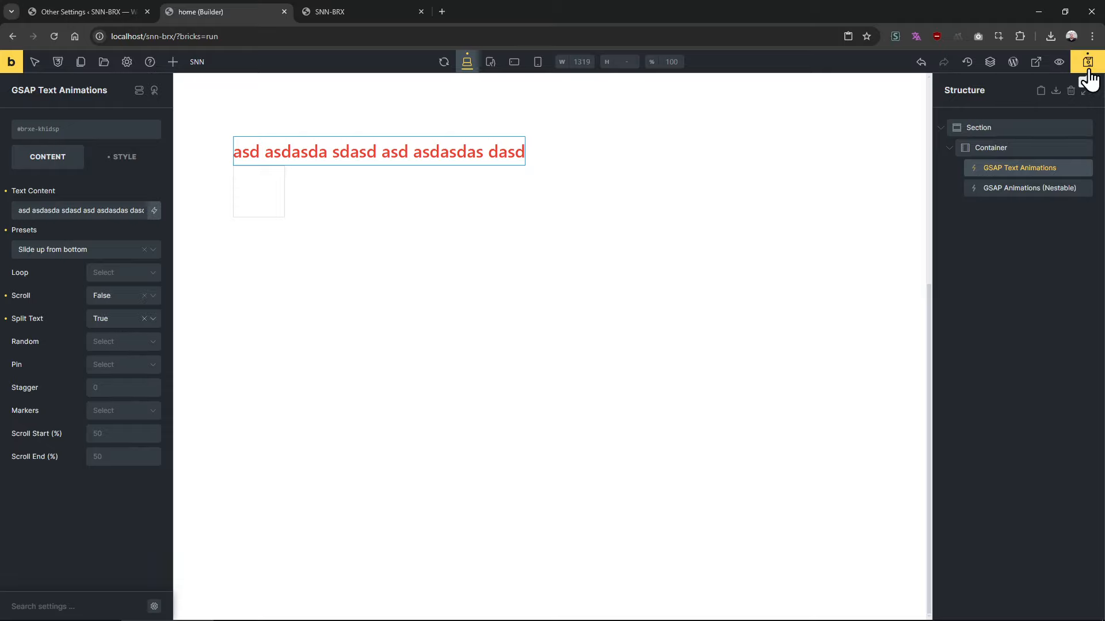
click(110, 389)
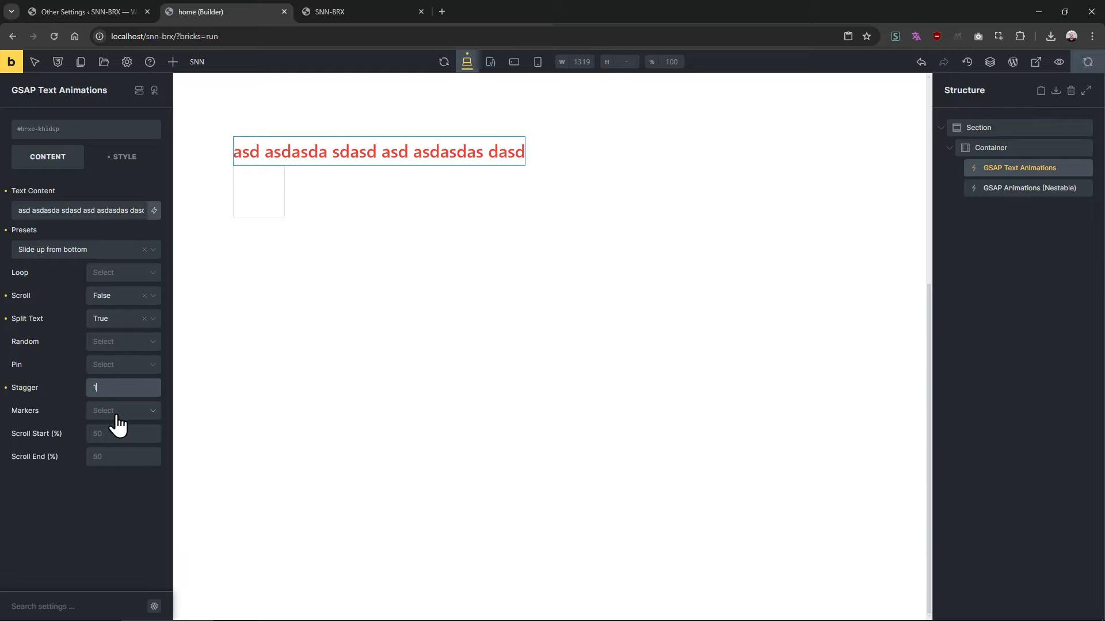
click(368, 12)
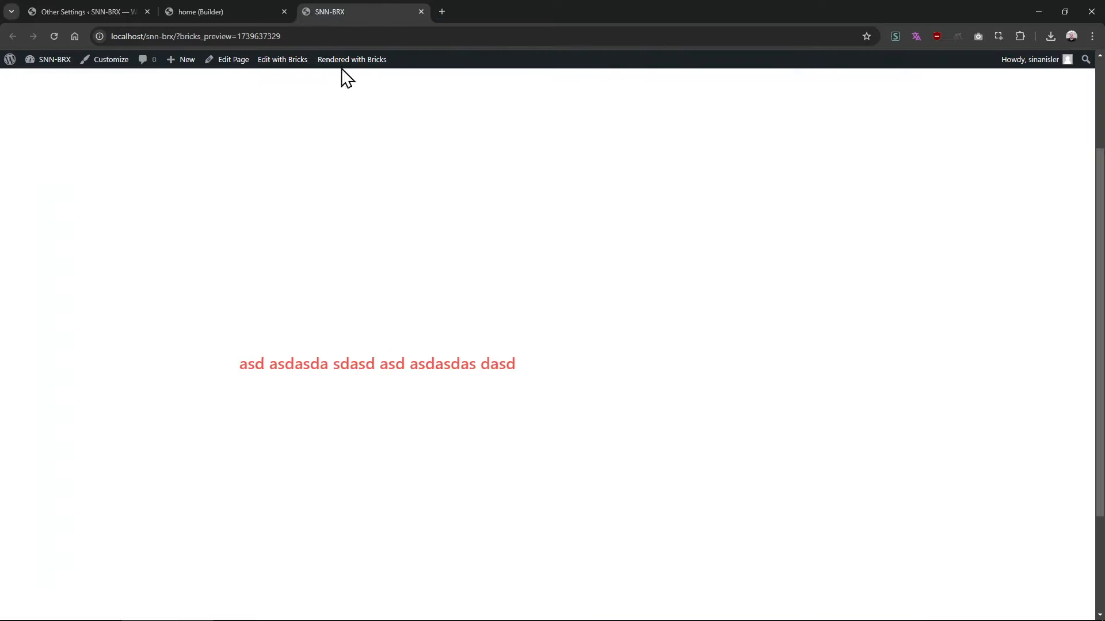
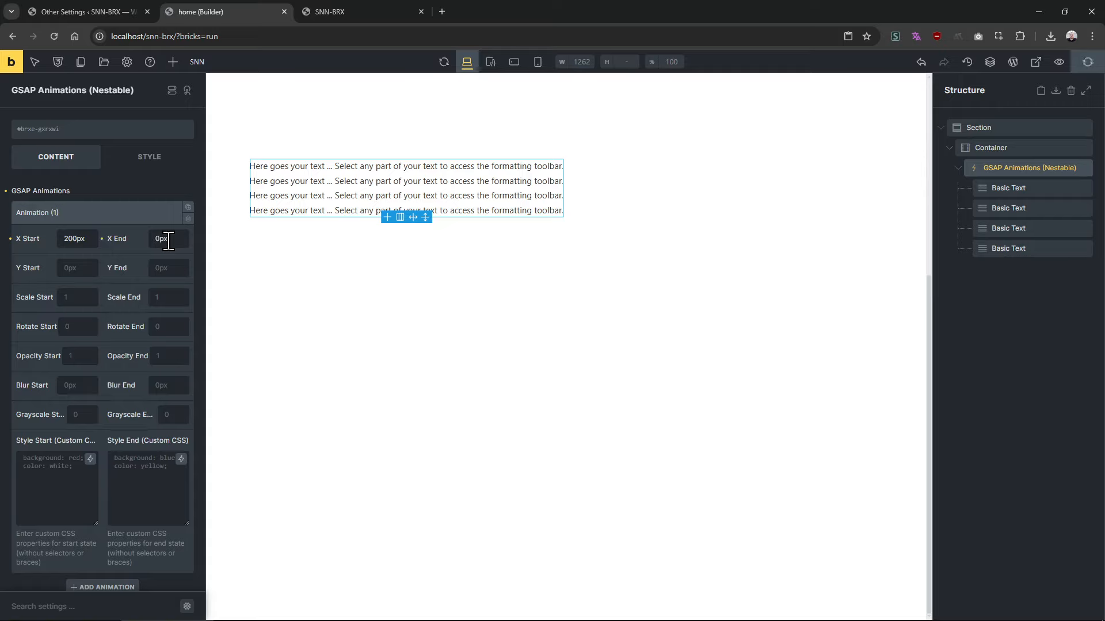
Save the nestable animation with X Start 200px and X End 0px and check it by scrolling the page preview
key(ctrl+s)
click(360, 5)
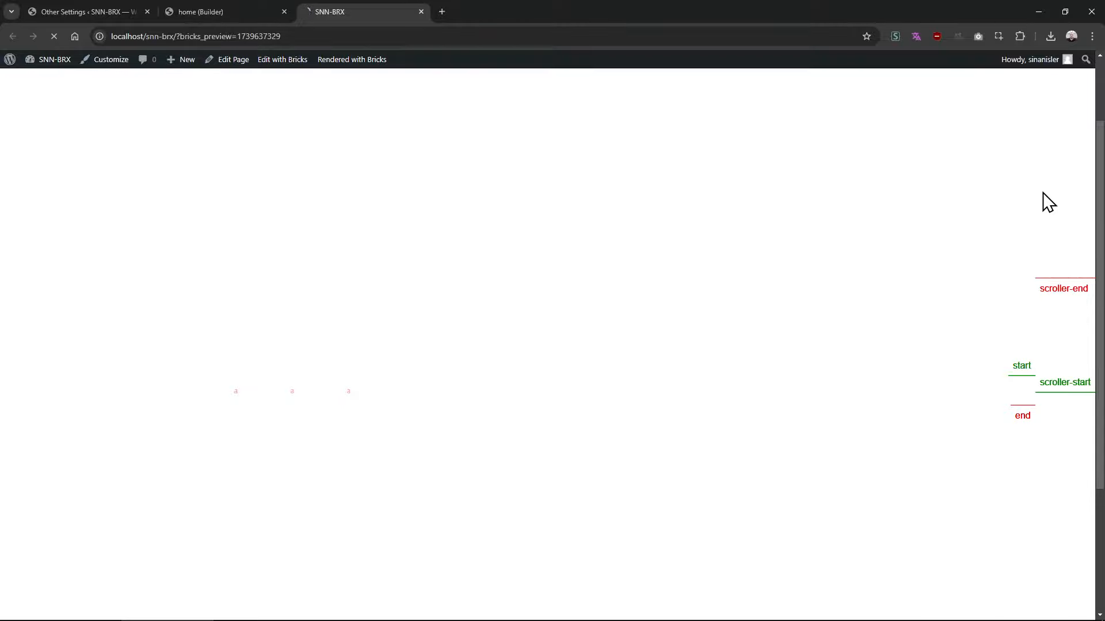
drag(1099, 153, 1081, 178)
click(247, 12)
Set Markers to Yes for the GSAP Animations (Nestable) element and examine the scroll trigger positions in the page preview
click(119, 212)
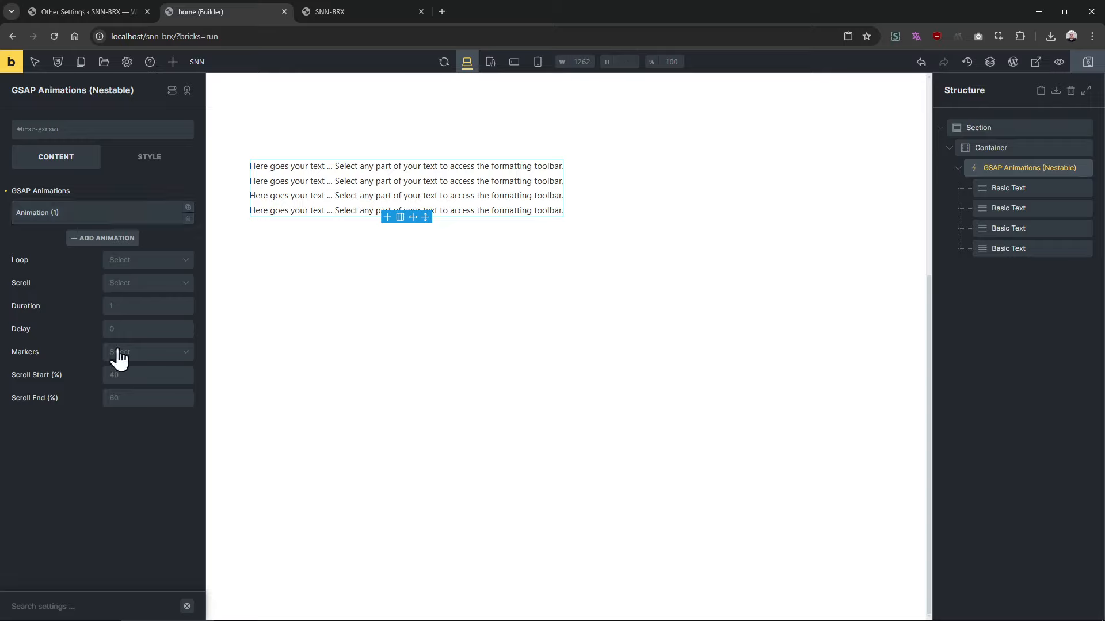
click(141, 363)
click(147, 368)
click(351, 12)
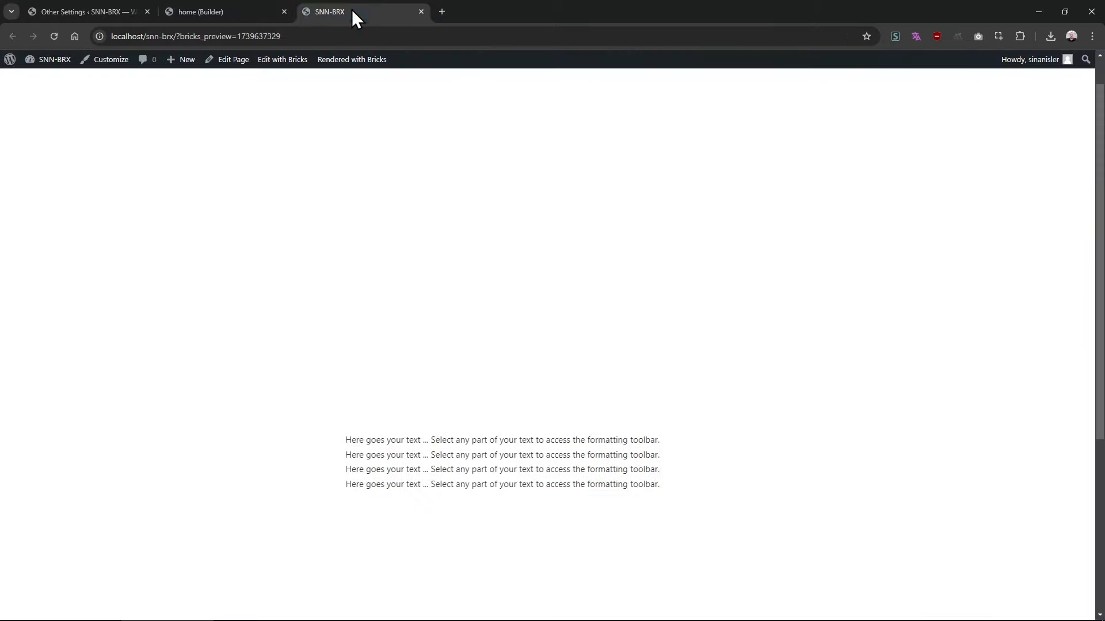
drag(1099, 160, 1095, 198)
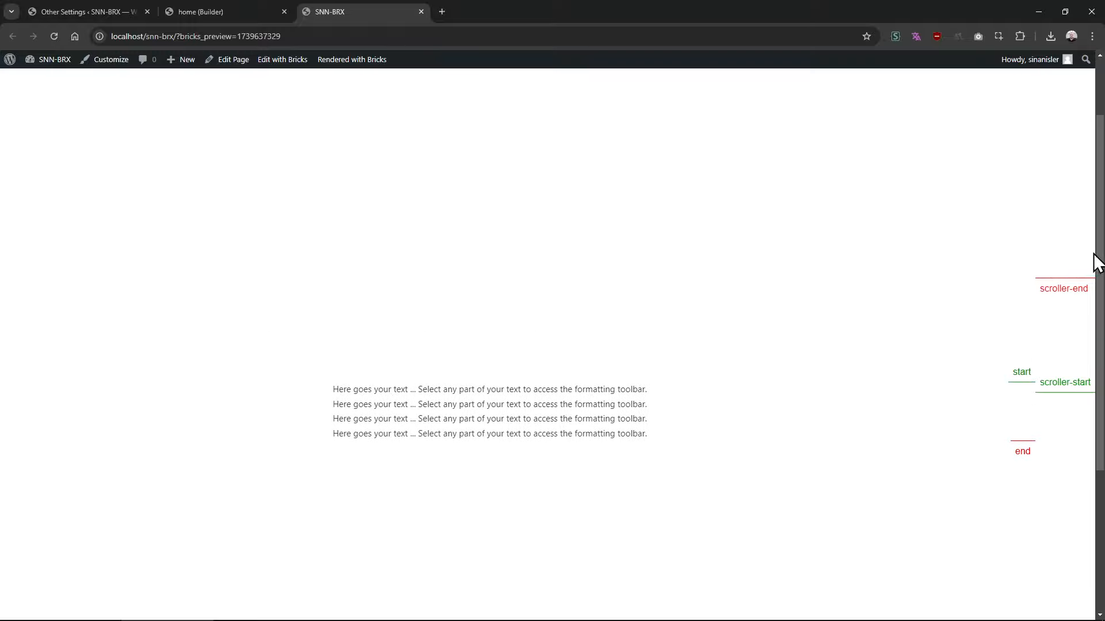
drag(1097, 258, 1085, 303)
click(189, 12)
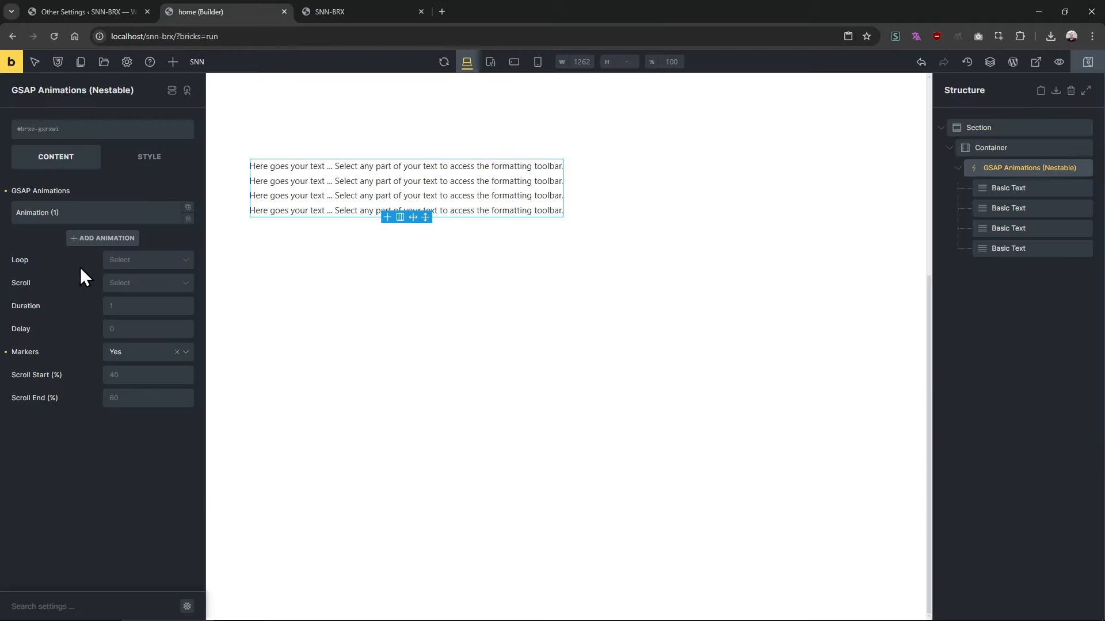
Set the animation's X Start to -200px, save, and check the movement by scrolling the reloaded preview
click(72, 212)
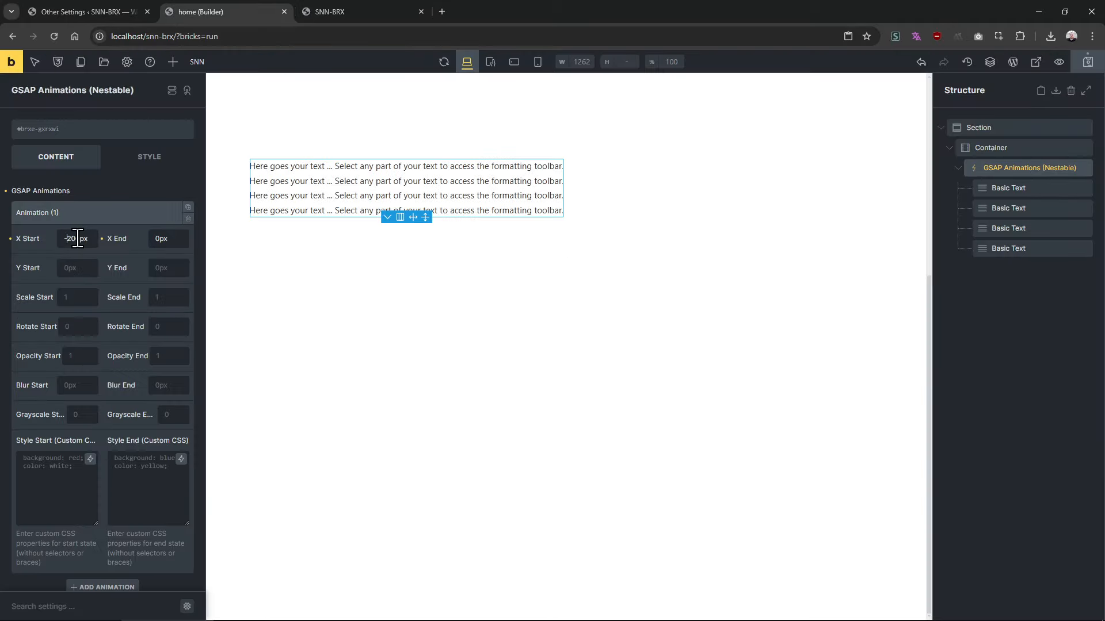
key(ctrl+s)
click(328, 13)
key(F5)
drag(1097, 213, 1072, 130)
Try a much larger negative X Start offset for the animation and check it by scrolling the page preview
click(207, 12)
click(382, 11)
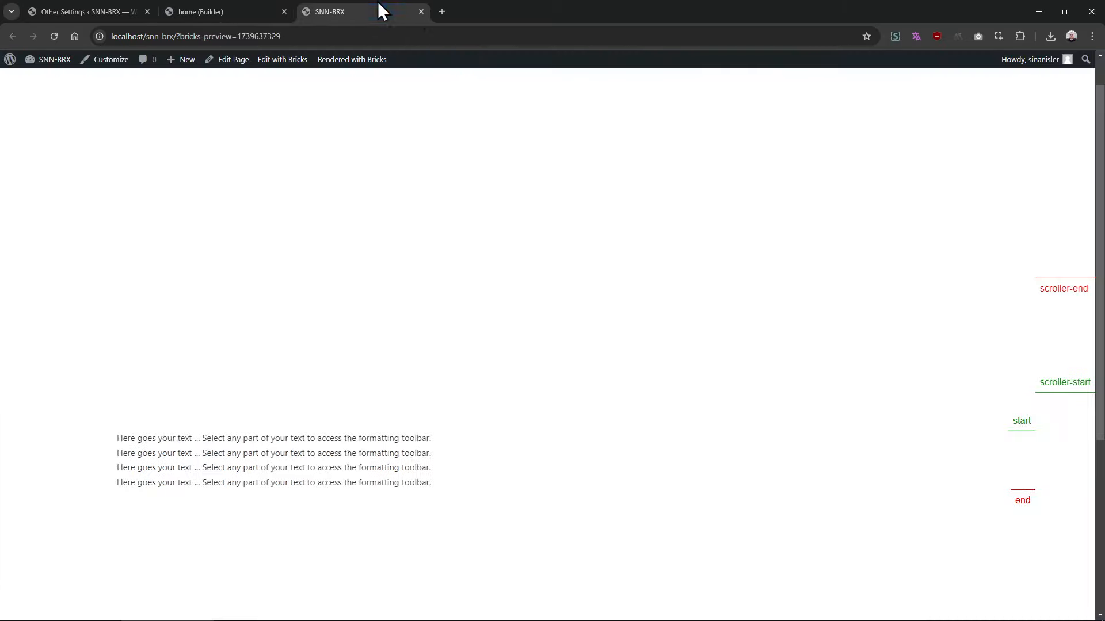
drag(1099, 169, 1062, 195)
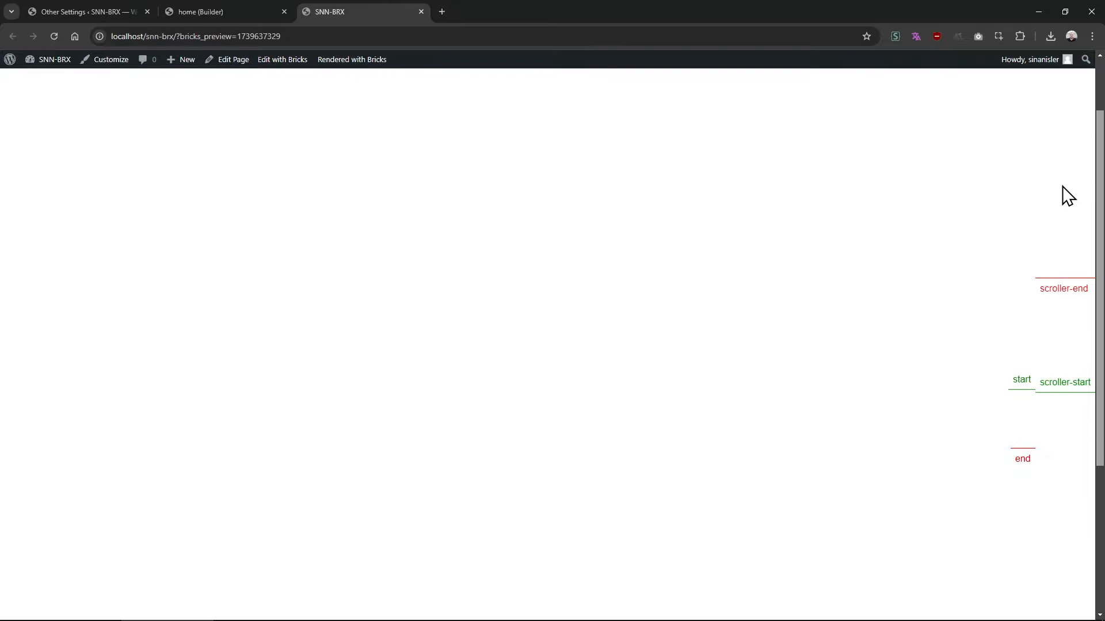
Set the animation's X Start to 2000px and check it by scrolling the reloaded page preview
click(222, 14)
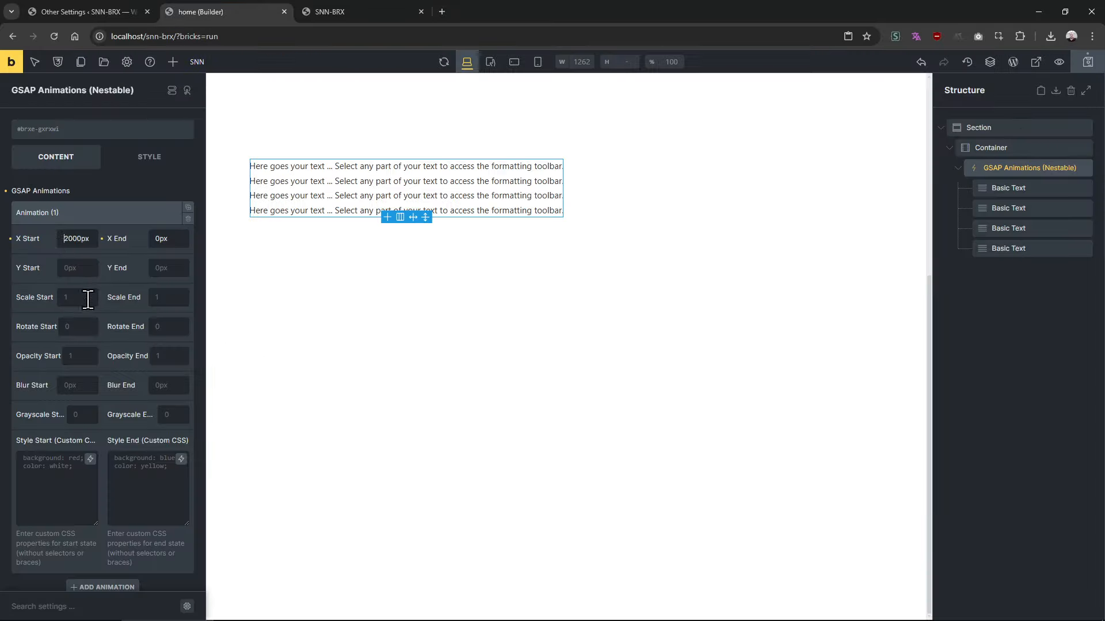
click(380, 11)
key(F5)
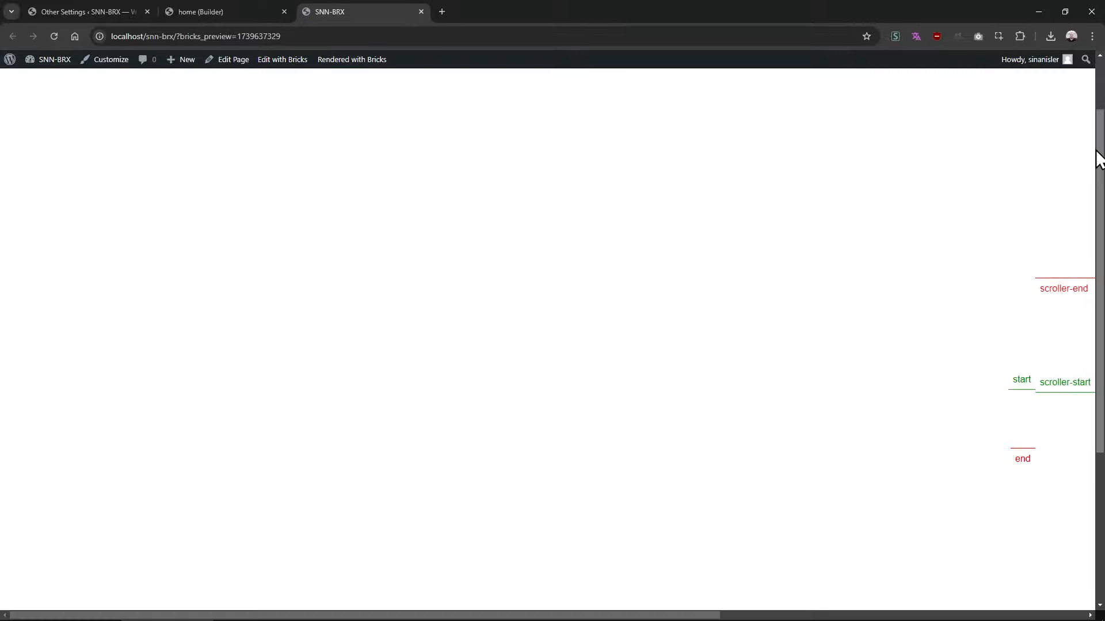
drag(1098, 155, 1096, 211)
scroll(950, 403, up, 3)
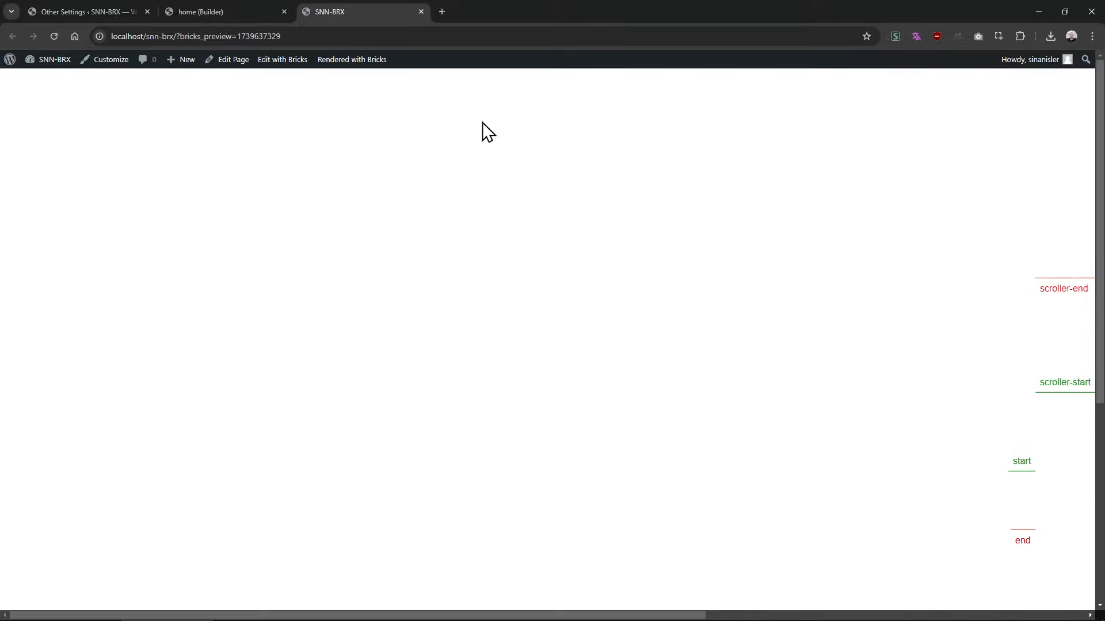
Set the Section's Overflow style to hidden and check the animation by scrolling the reloaded page preview
click(245, 9)
click(1023, 123)
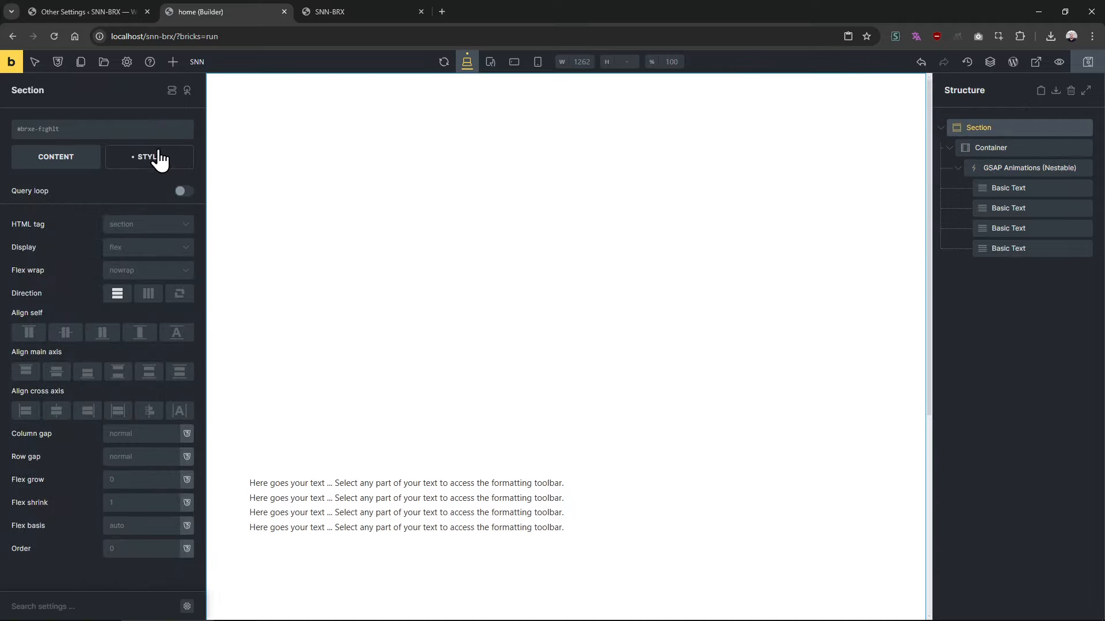
click(159, 158)
scroll(88, 253, down, 8)
scroll(149, 469, down, 2)
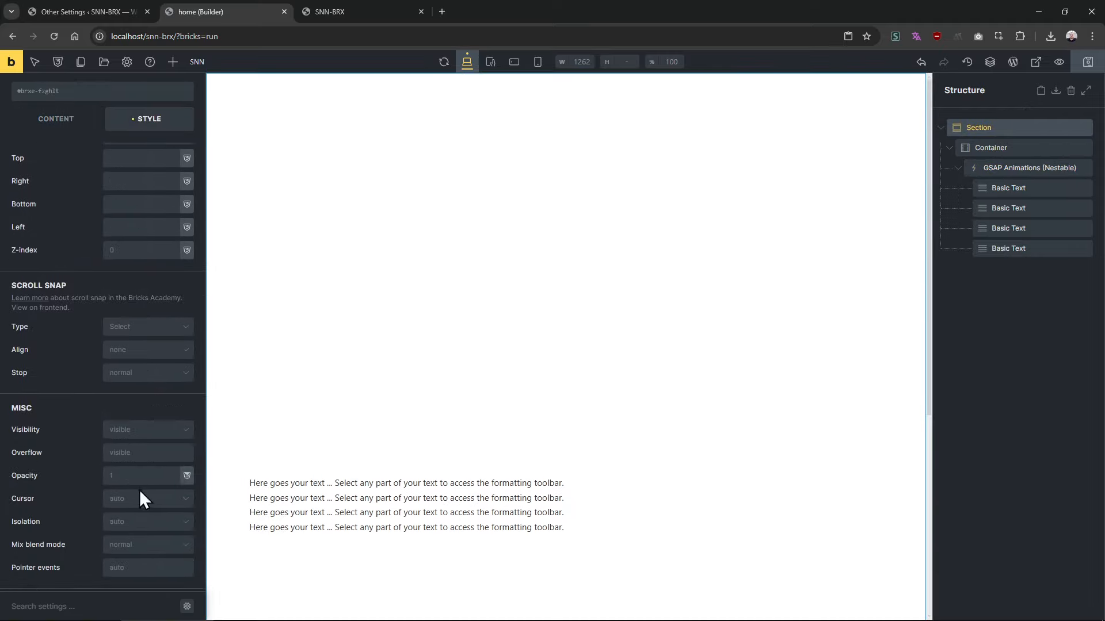
click(142, 453)
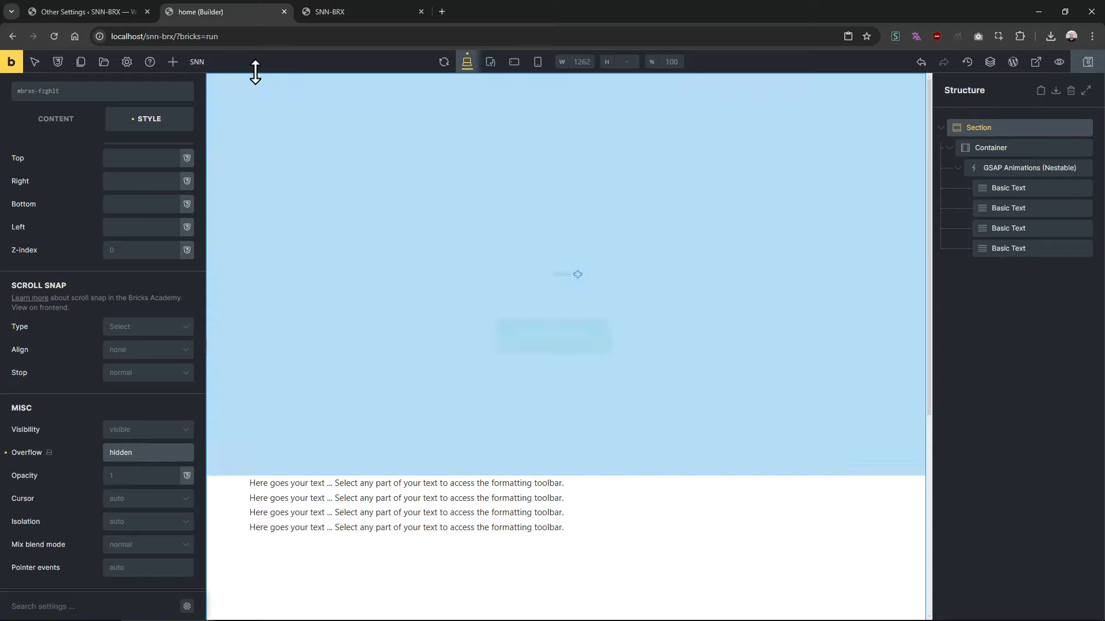
click(375, 13)
key(F5)
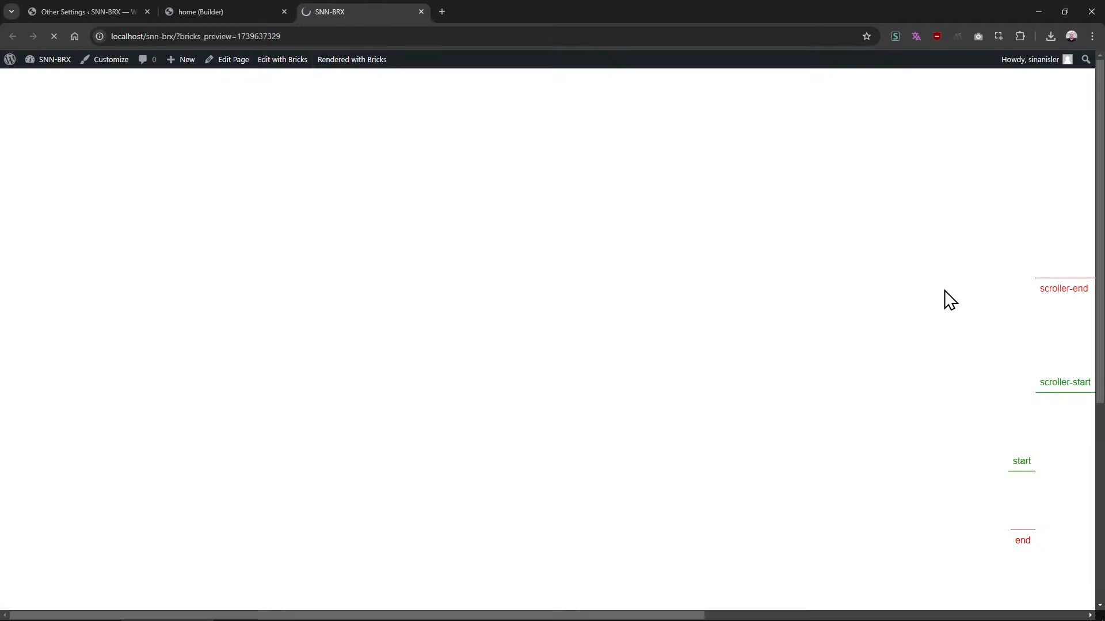
drag(1100, 246, 1093, 387)
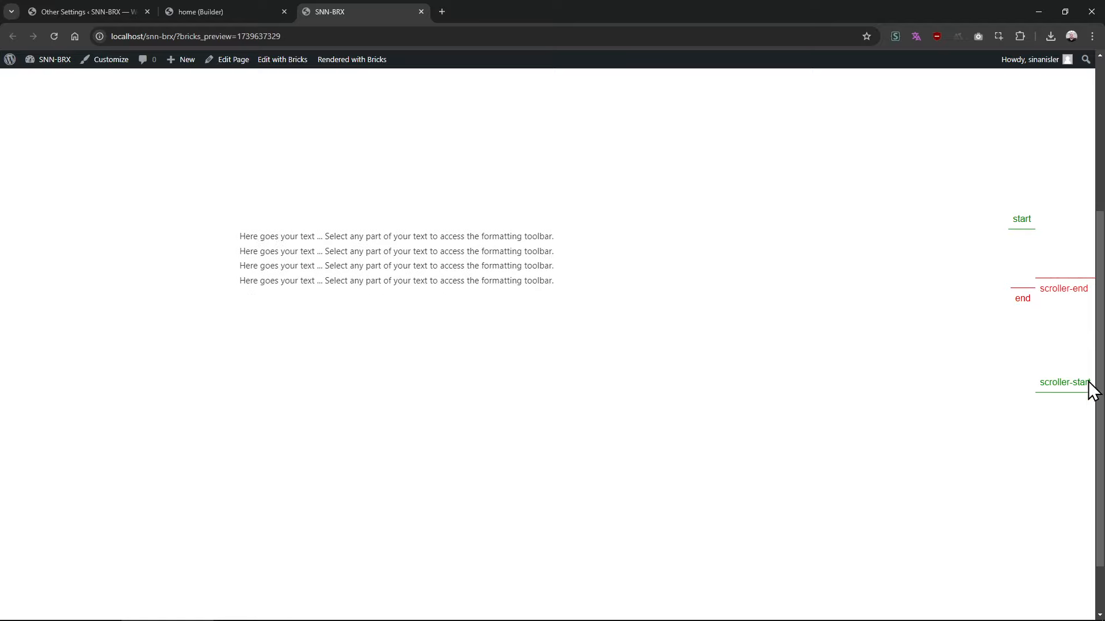
Set Opacity Start to 0 and Opacity End to 1 in the nestable animation, save, and check the fade in the preview
click(242, 13)
scroll(143, 228, up, 5)
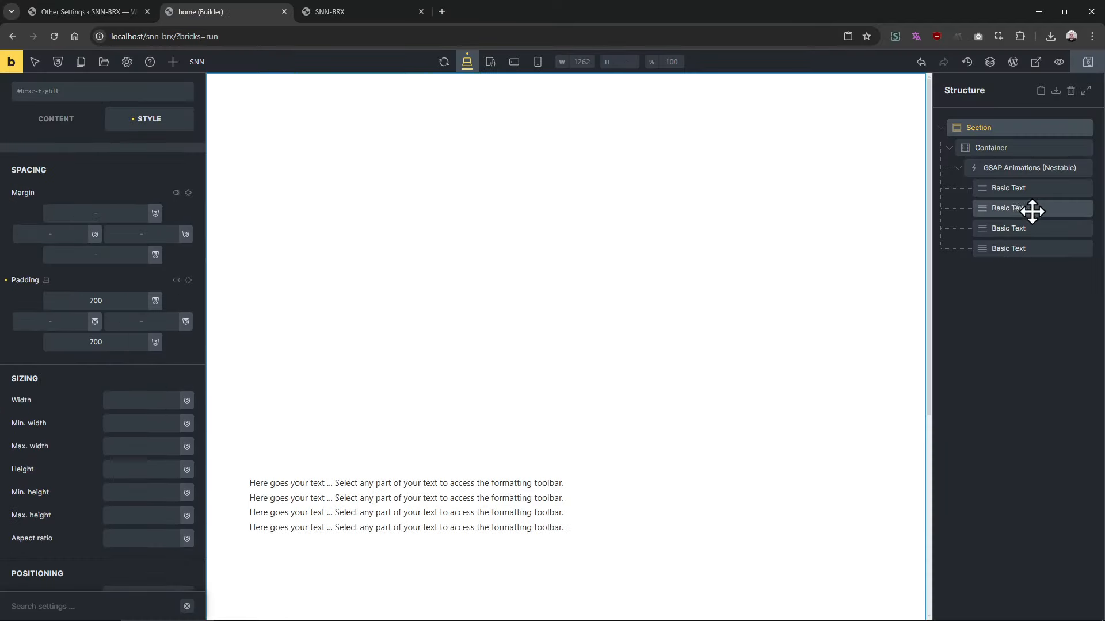
click(1011, 172)
click(60, 161)
click(99, 218)
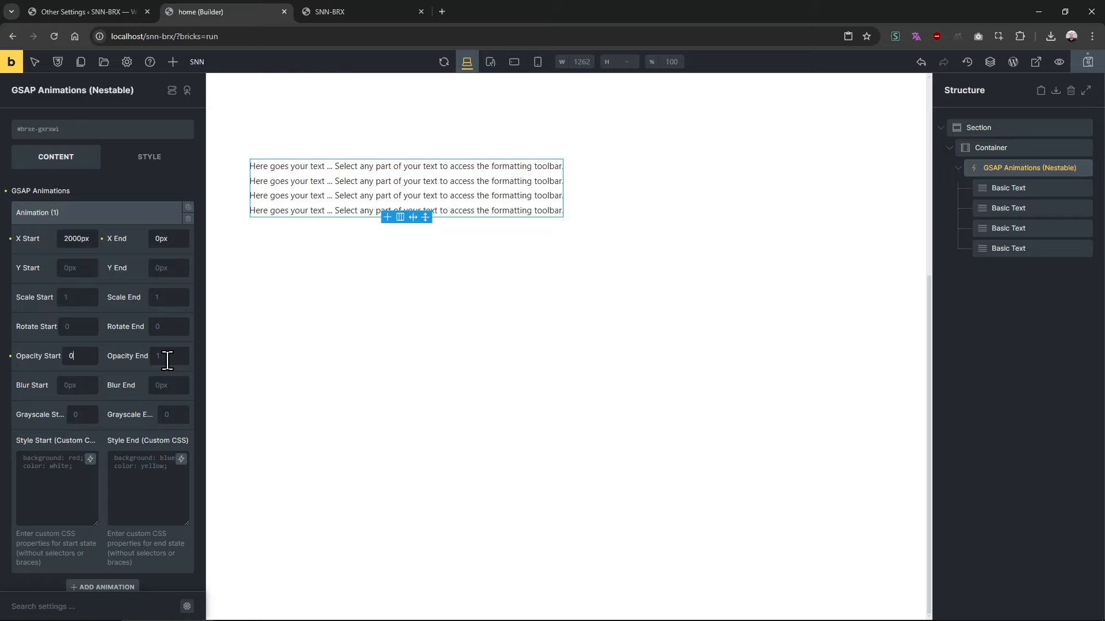
key(ctrl+s)
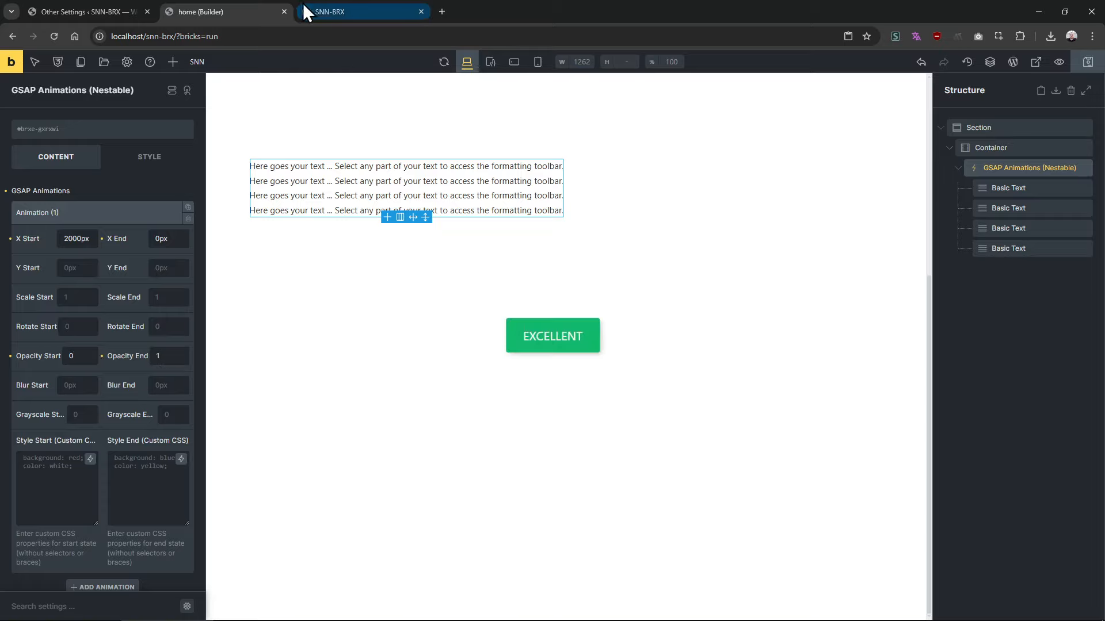
click(304, 10)
drag(1099, 254, 1079, 200)
Return to the builder and widen the settings panel of the GSAP Animations (Nestable) element
click(197, 13)
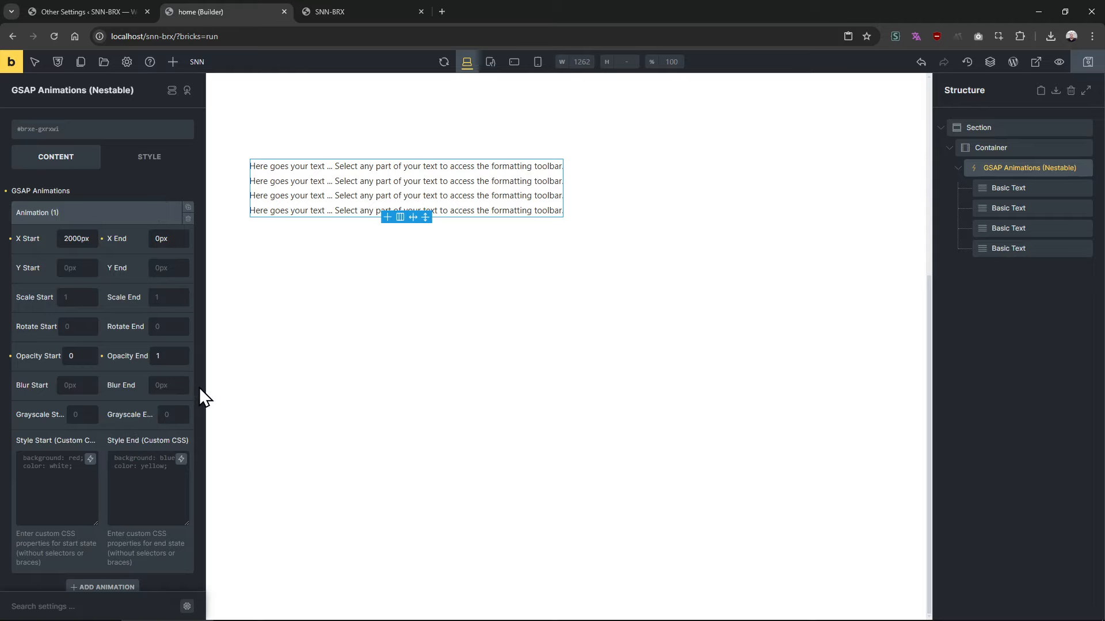
drag(208, 386, 268, 386)
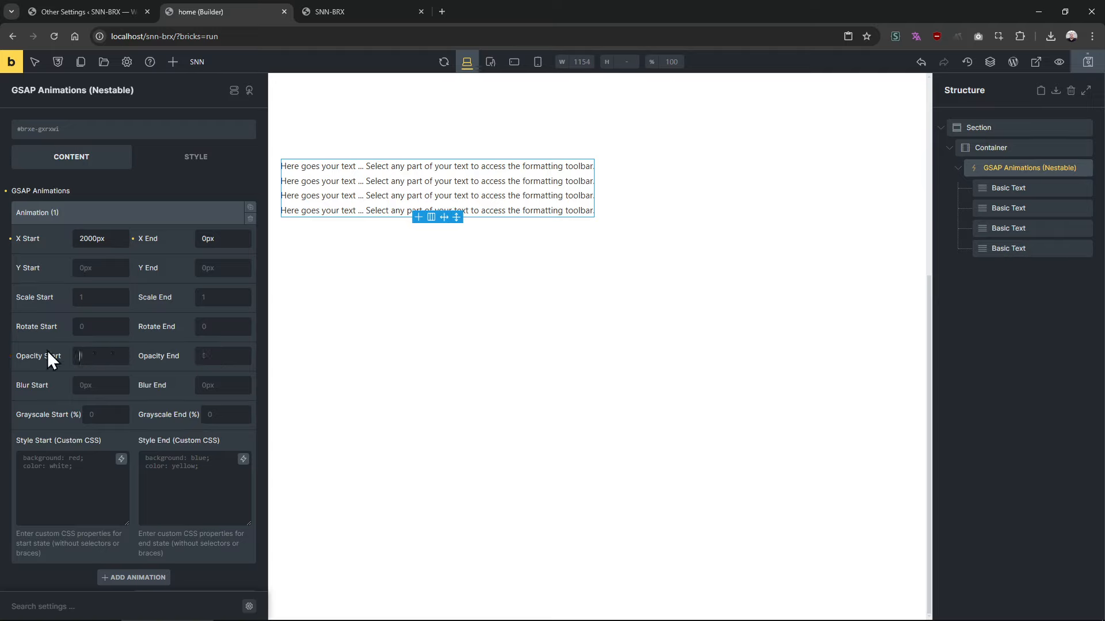
Set the animation's custom start CSS to opacity:0 and end CSS to opacity:1, and check the fade in the page preview
click(92, 473)
text(o)
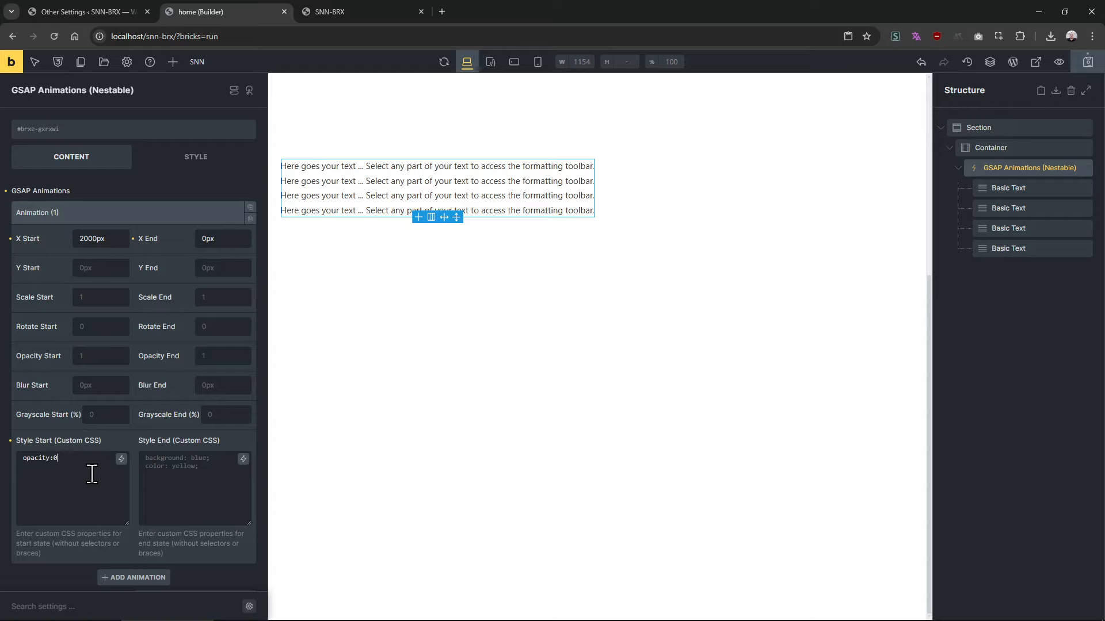
key(ctrl+a)
key(ctrl+c)
click(185, 476)
key(ctrl+v)
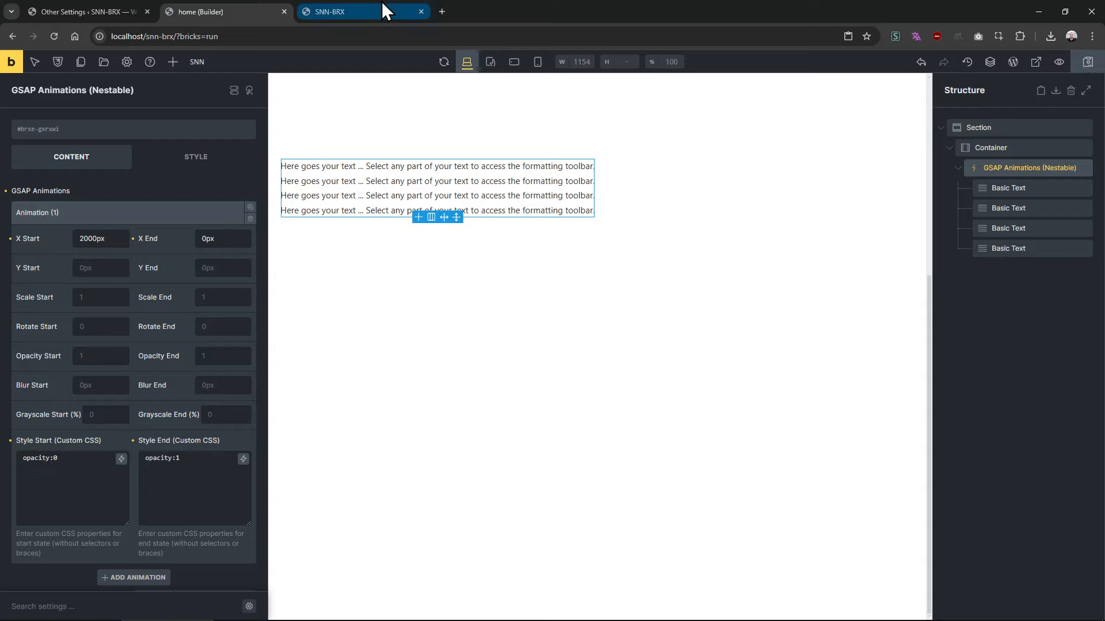
click(382, 11)
scroll(1095, 159, down, 1)
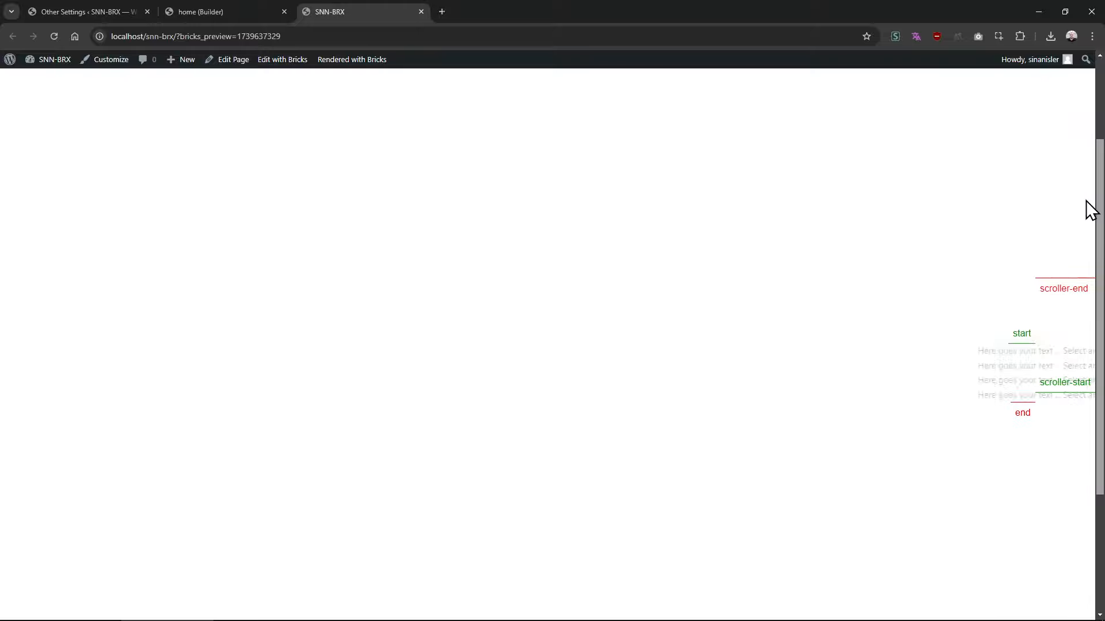
mouse_move(1083, 190)
mouse_down()
mouse_move(1083, 169)
mouse_move(1075, 257)
mouse_move(1076, 184)
mouse_up()
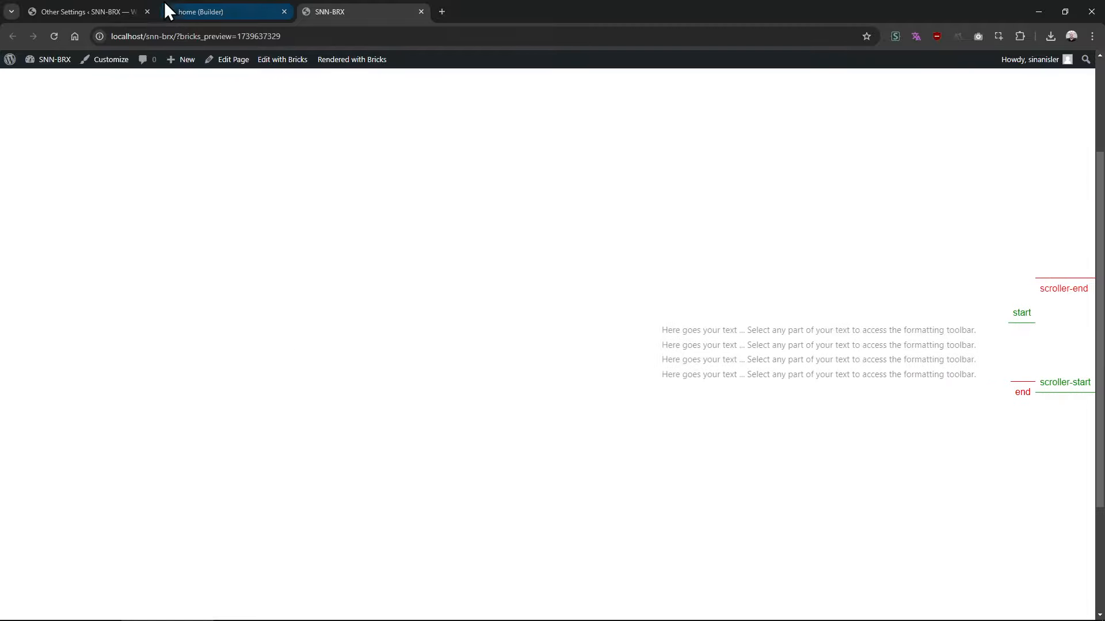
Replace the animation's custom start CSS with color:red and its end CSS with color:green
click(169, 10)
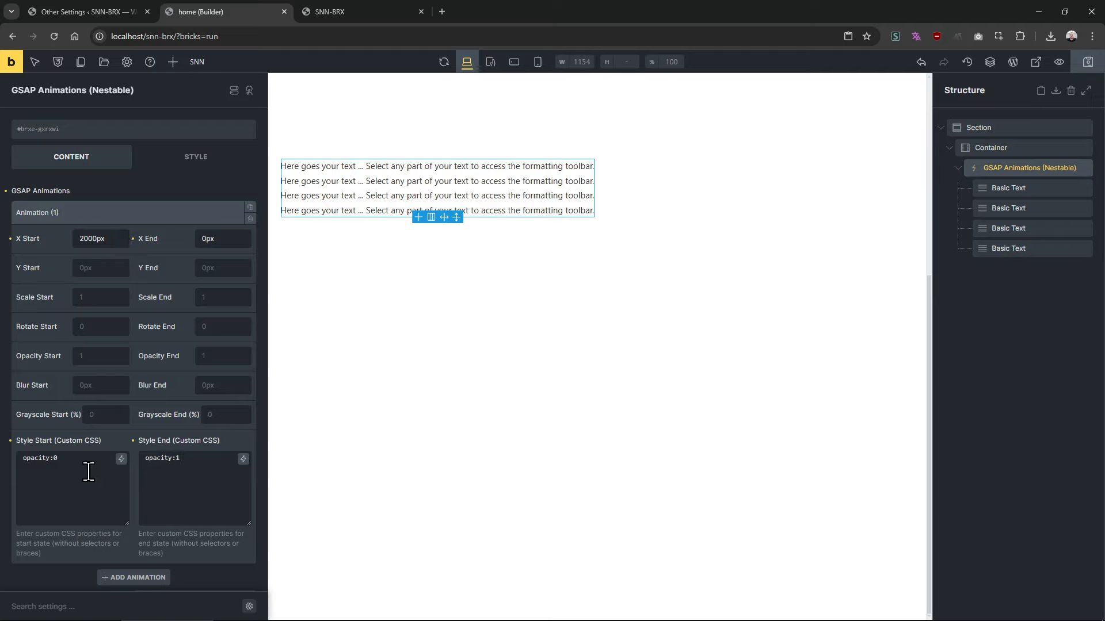
drag(85, 462, 17, 454)
click(63, 466)
drag(235, 475, 136, 478)
click(223, 491)
drag(71, 465, 21, 463)
click(196, 476)
drag(74, 466, 21, 464)
drag(186, 465, 53, 463)
click(99, 464)
drag(87, 464, 16, 468)
drag(184, 462, 75, 462)
click(74, 462)
key(BackSpace)
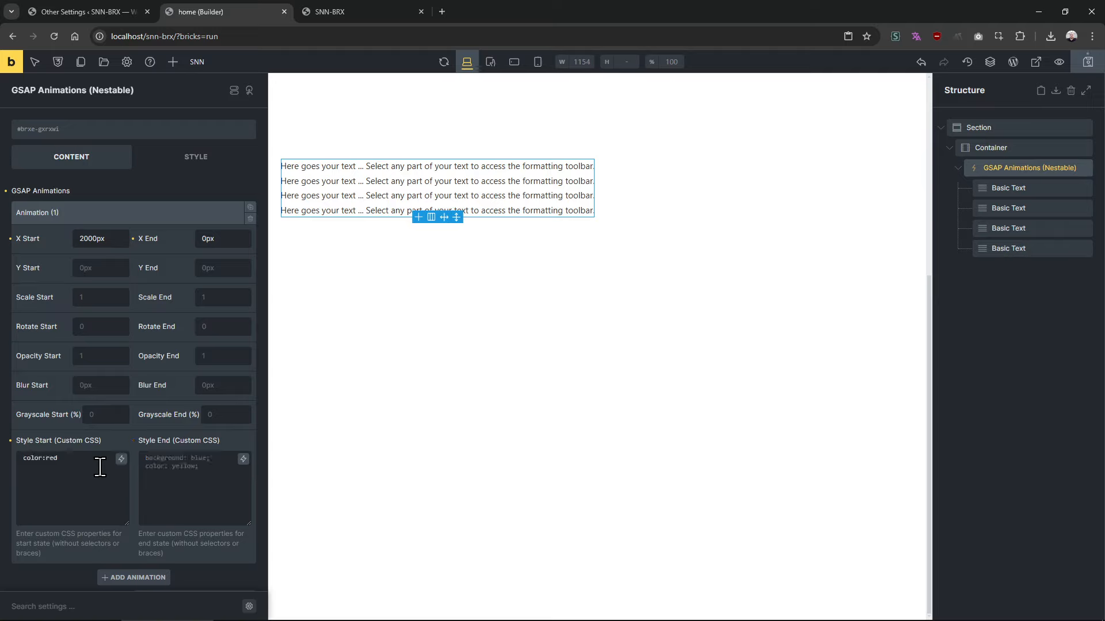
text(cl)
Check the color change on the text lines by scrolling the page preview
click(320, 13)
drag(1099, 270, 1087, 320)
drag(610, 313, 769, 215)
drag(293, 261, 286, 256)
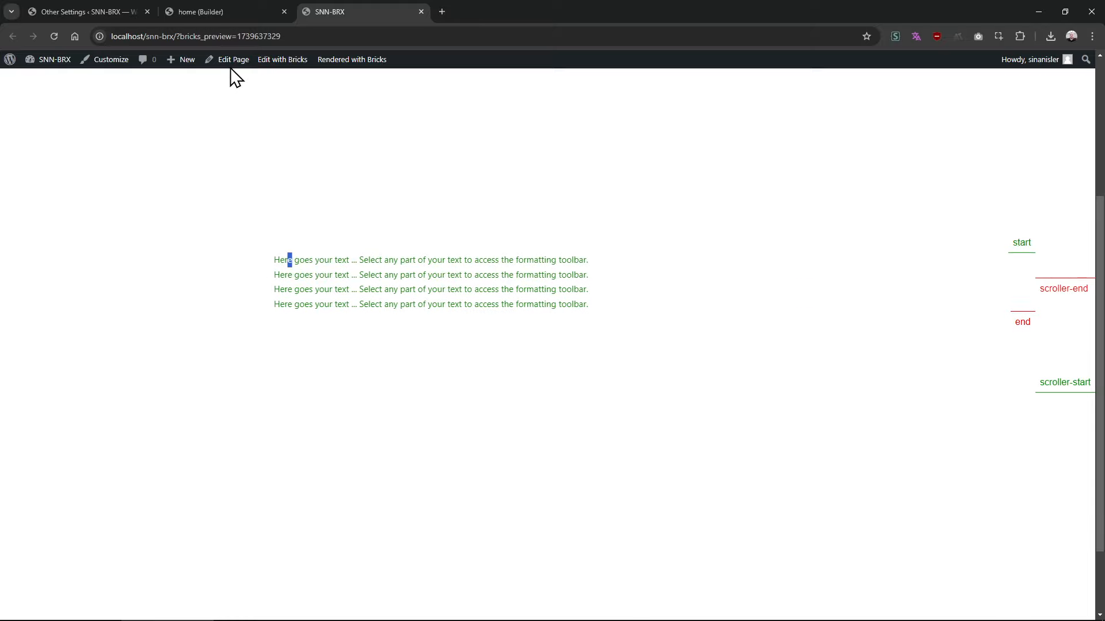
Add font-size:1px to the start CSS and font-size:20px to the end CSS, and check the animation in the page preview
click(216, 12)
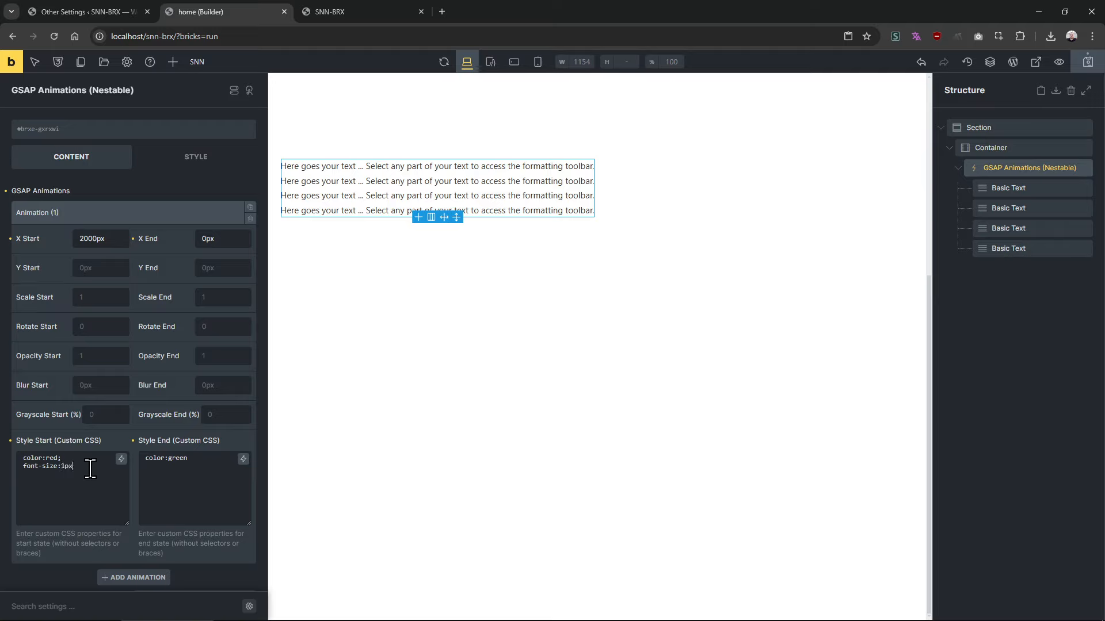
key(shift+Home)
key(shift+Up)
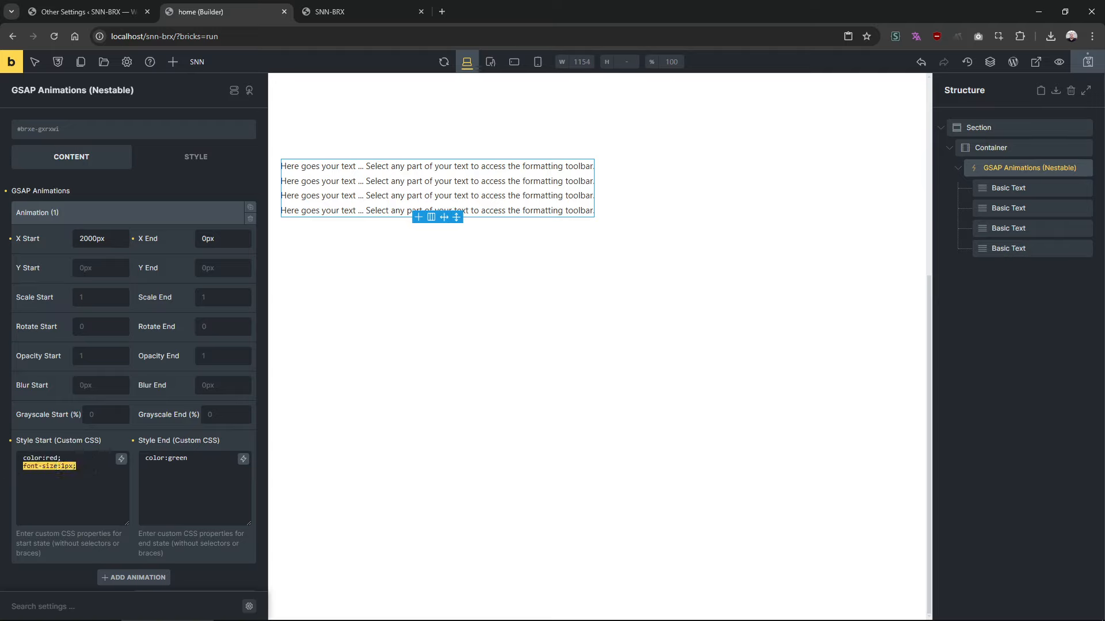
click(202, 481)
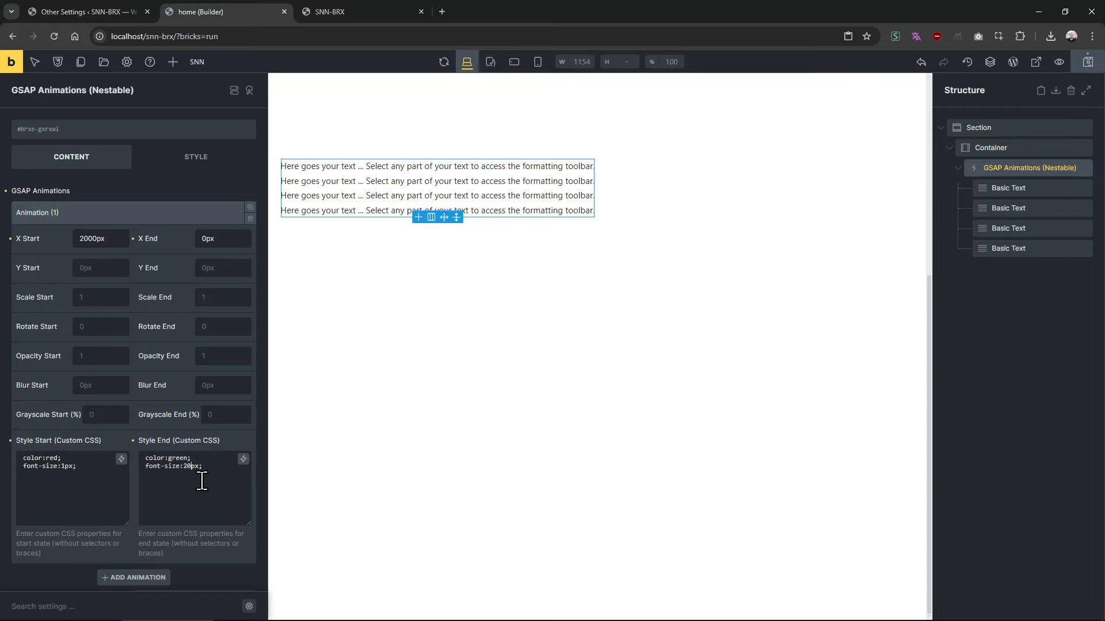
click(365, 10)
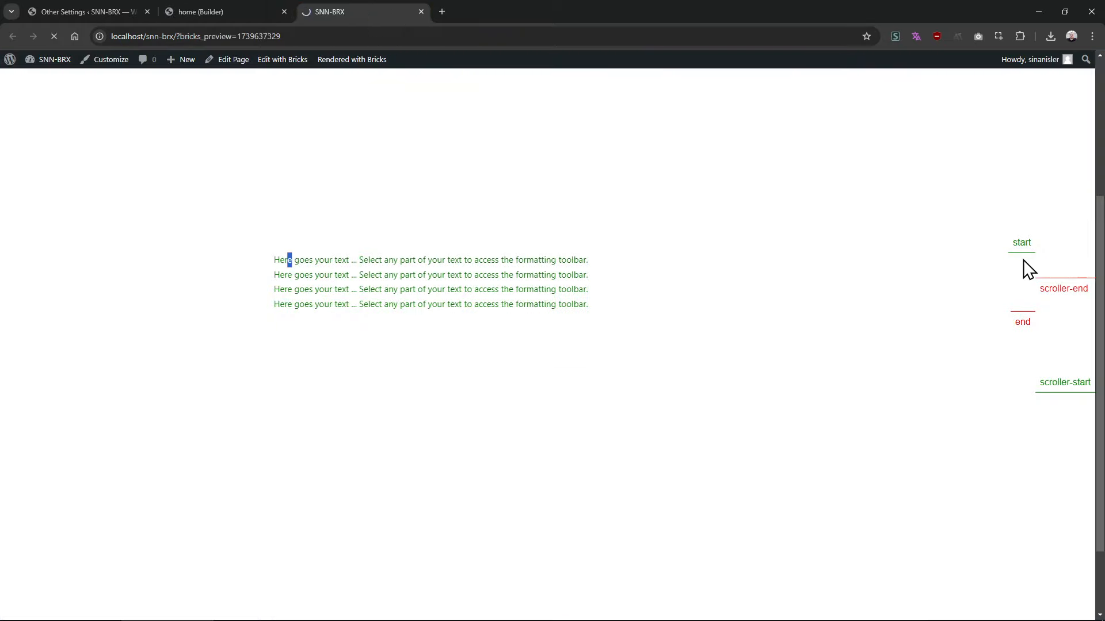
drag(1098, 258, 1087, 239)
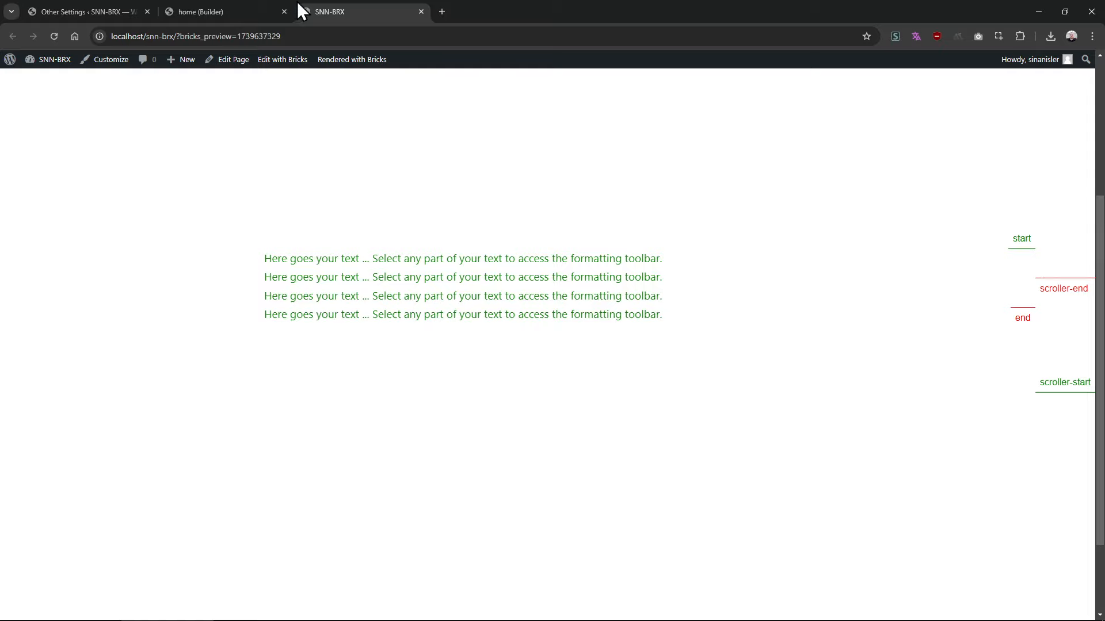
Change the custom CSS font-size to 0rem at the start and 2rem at the end, and reload the page preview
click(230, 12)
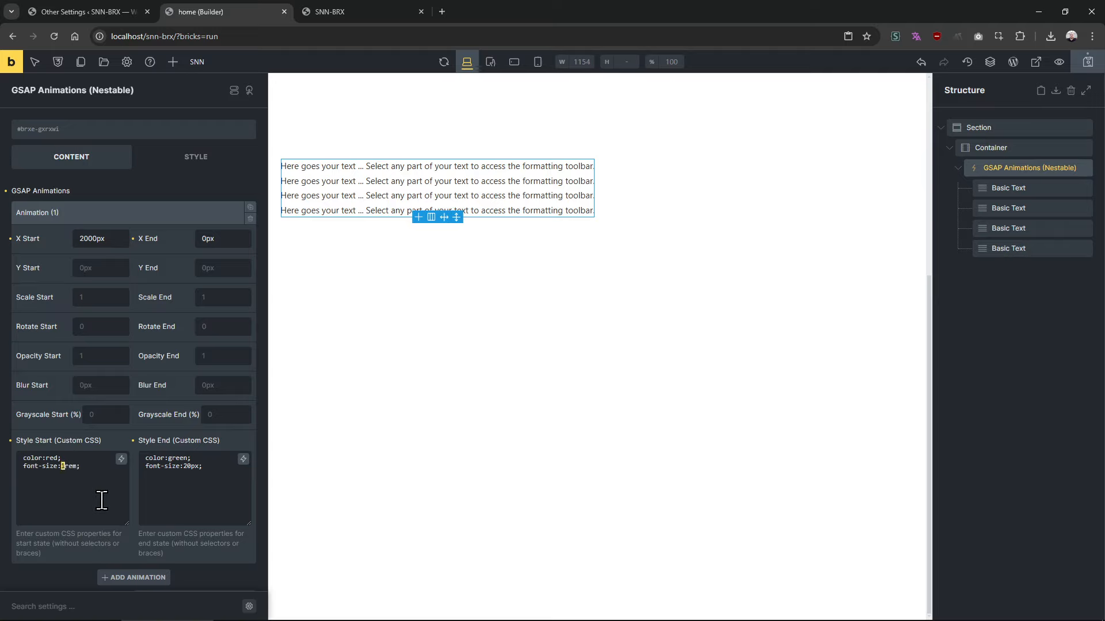
double_click(190, 466)
click(370, 6)
key(F5)
Scroll the preview back and forth to examine the text's position, color and font-size animation
drag(1099, 302, 1096, 253)
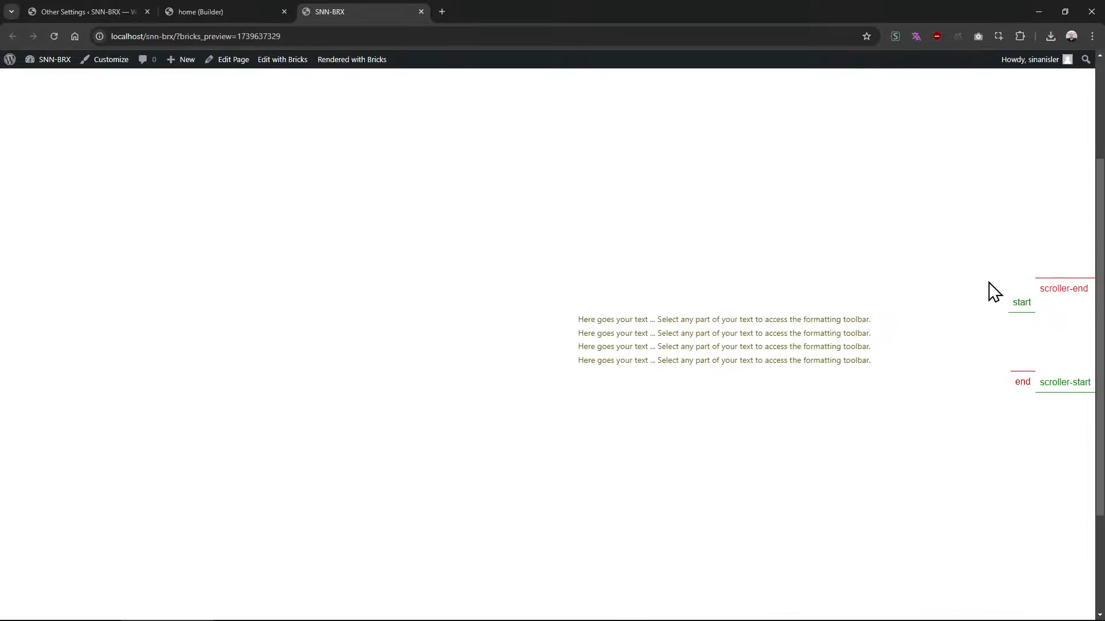
scroll(989, 285, down, 2)
scroll(989, 284, up, 4)
scroll(989, 285, down, 2)
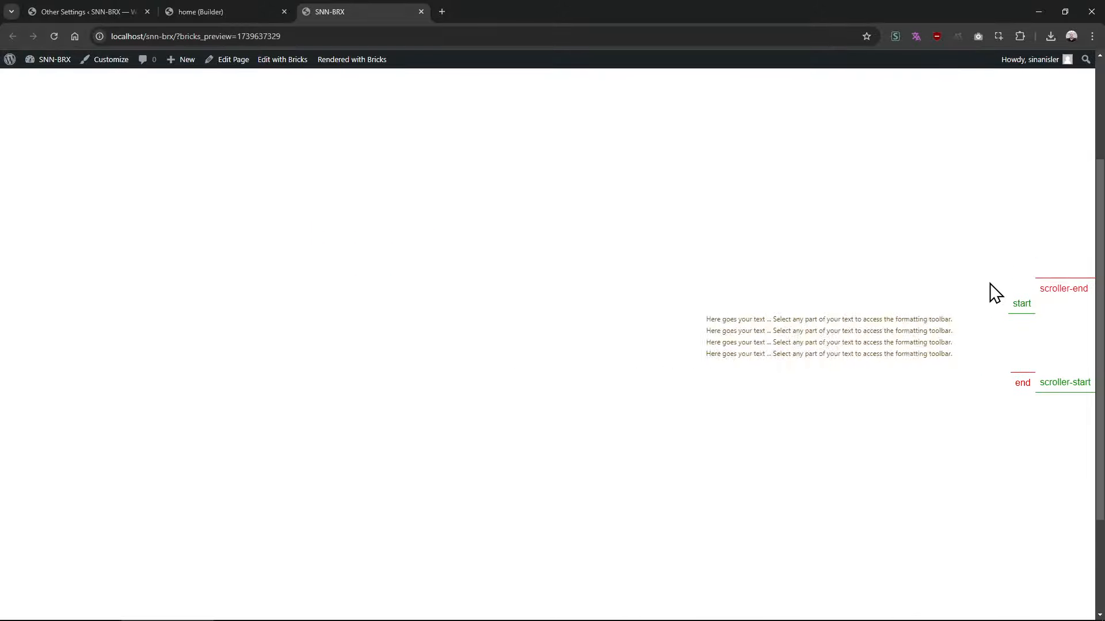
scroll(990, 283, down, 1)
scroll(989, 283, up, 1)
scroll(996, 294, up, 1)
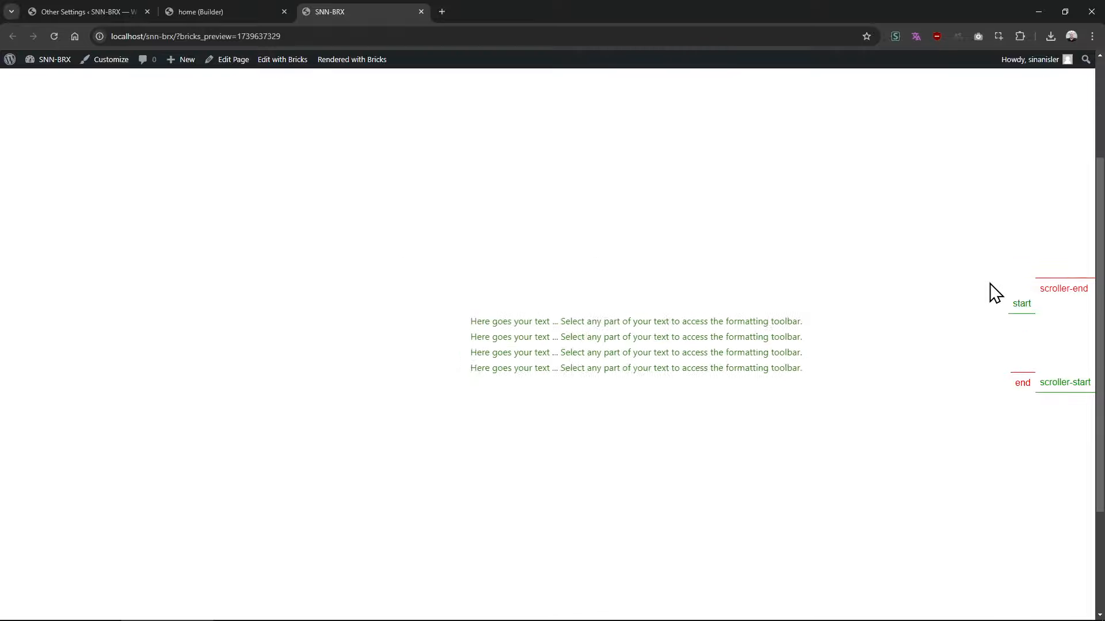
drag(1099, 294, 1091, 330)
scroll(982, 328, up, 3)
scroll(982, 326, down, 2)
scroll(982, 327, down, 2)
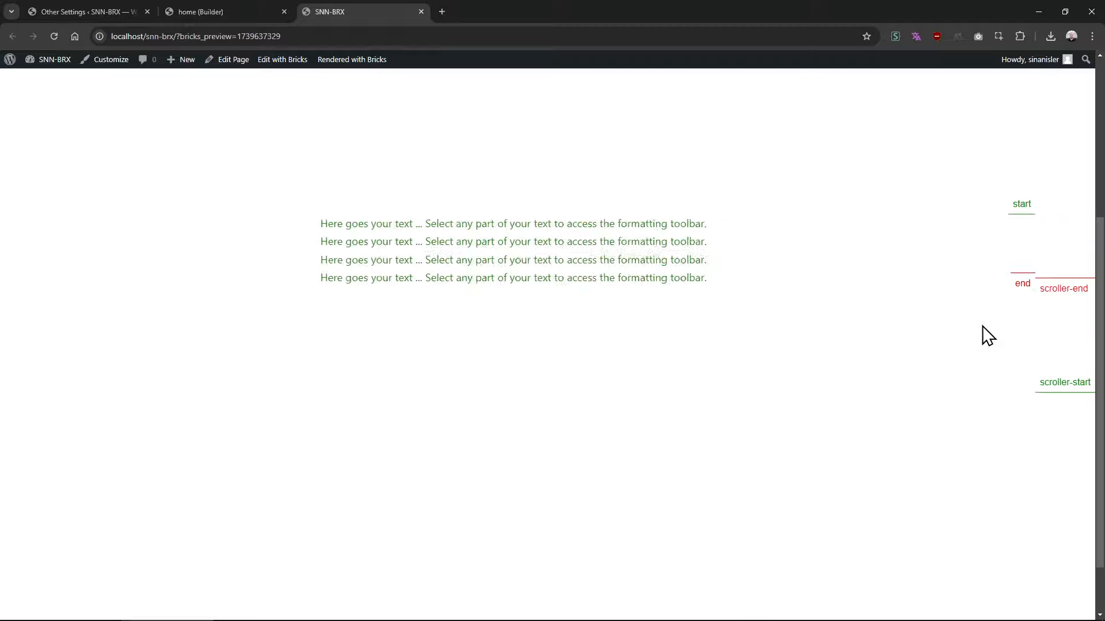
scroll(982, 327, up, 2)
scroll(982, 327, down, 2)
scroll(982, 327, up, 2)
Review the start font-size value in the builder and view the animation again in the page preview
click(202, 10)
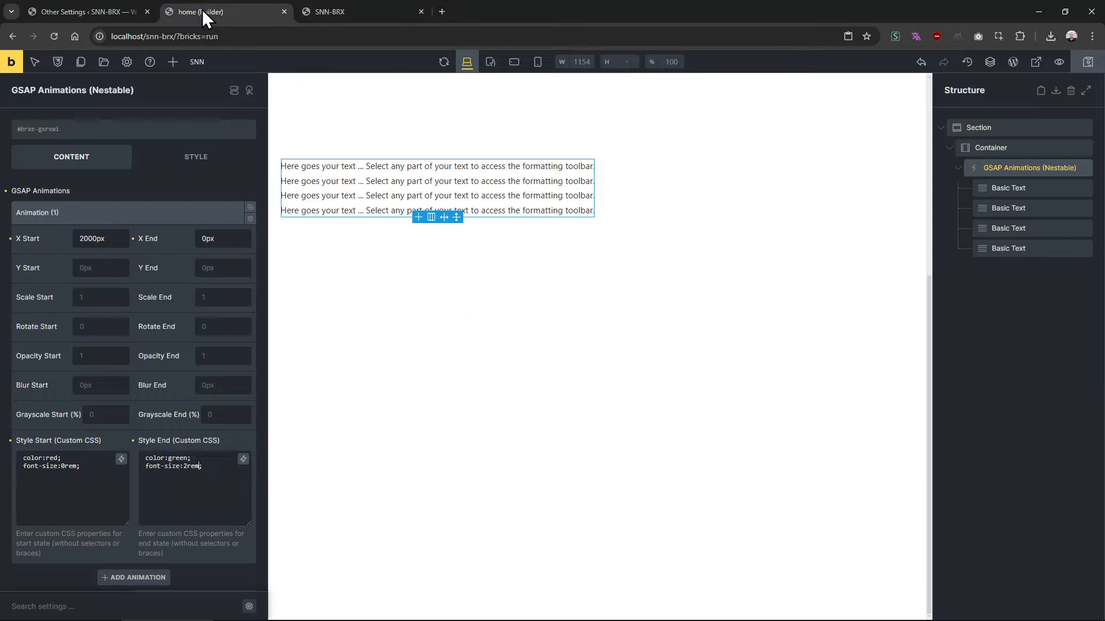
double_click(68, 466)
click(346, 13)
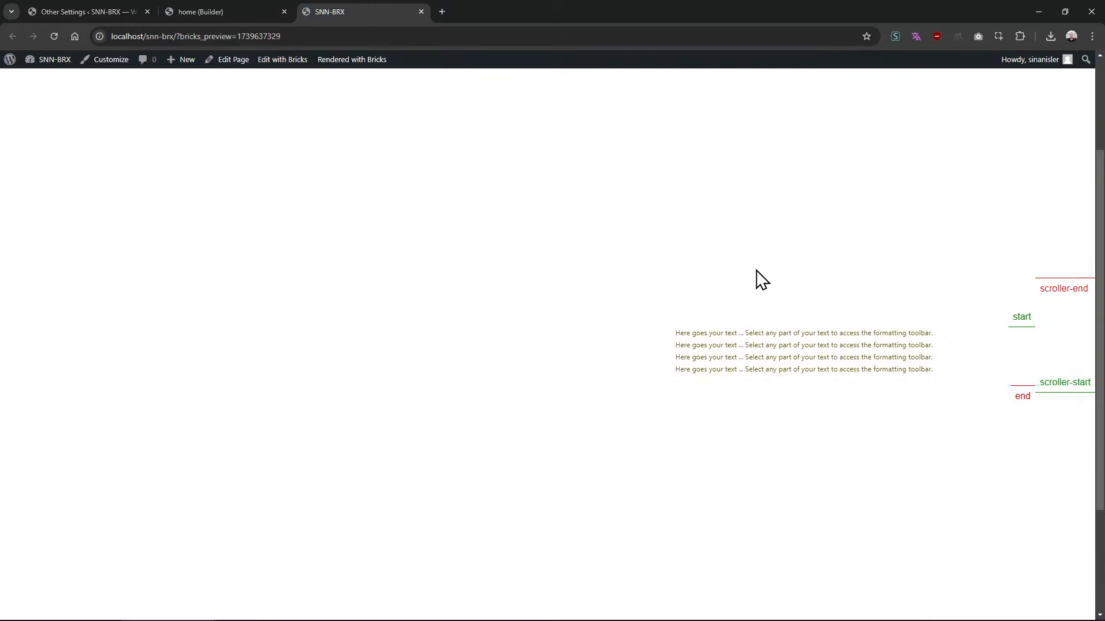
scroll(757, 279, down, 2)
Inspect the first text line of the preview in the developer tools and examine its computed font-size
right_click(612, 214)
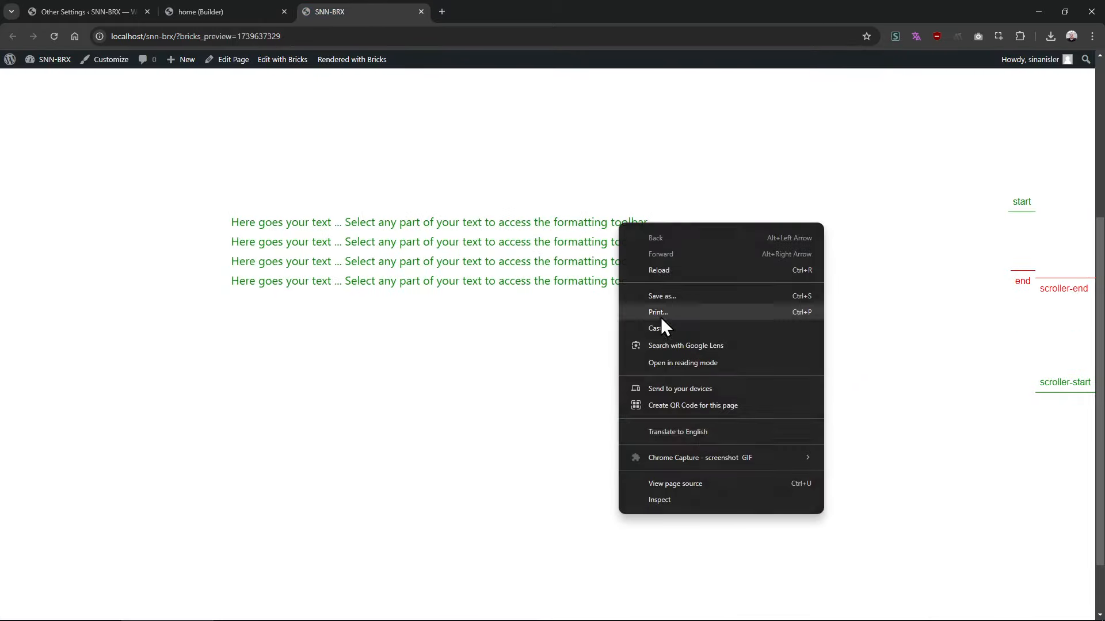
click(705, 510)
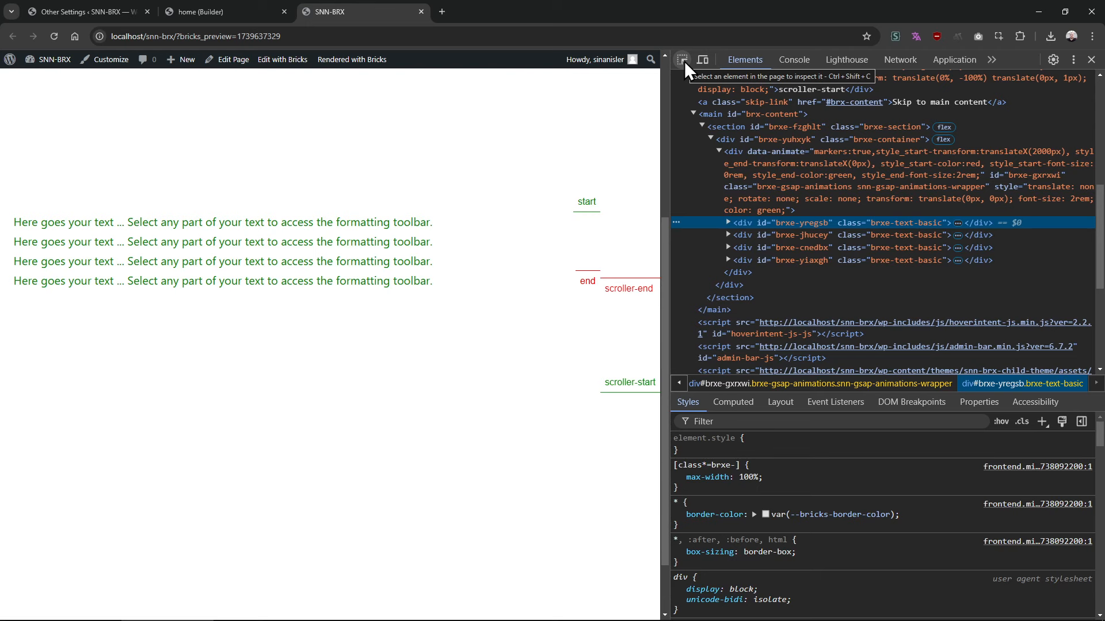
click(682, 59)
click(402, 231)
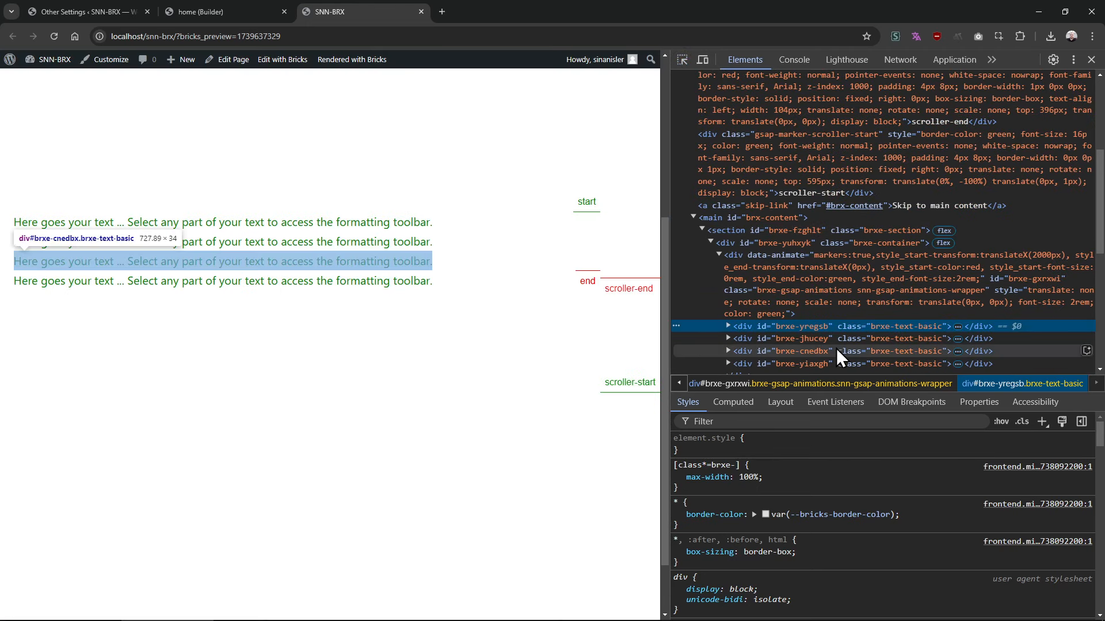
click(732, 402)
scroll(915, 535, down, 3)
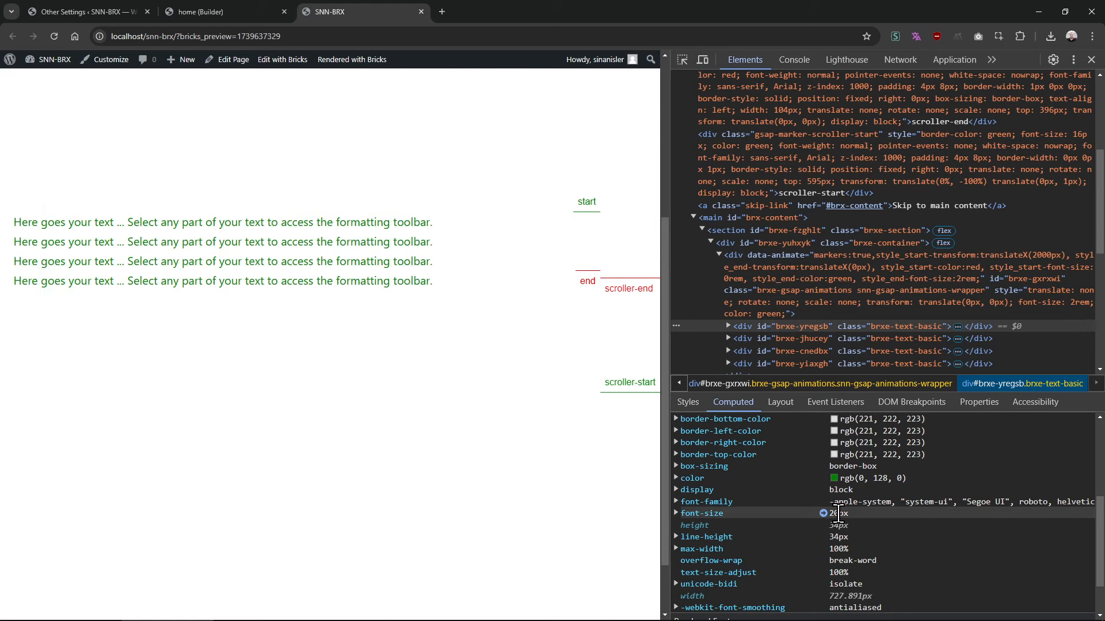
Review the end font-size in the builder and watch the wrapper's inline and computed styles while scrolling the preview
click(236, 18)
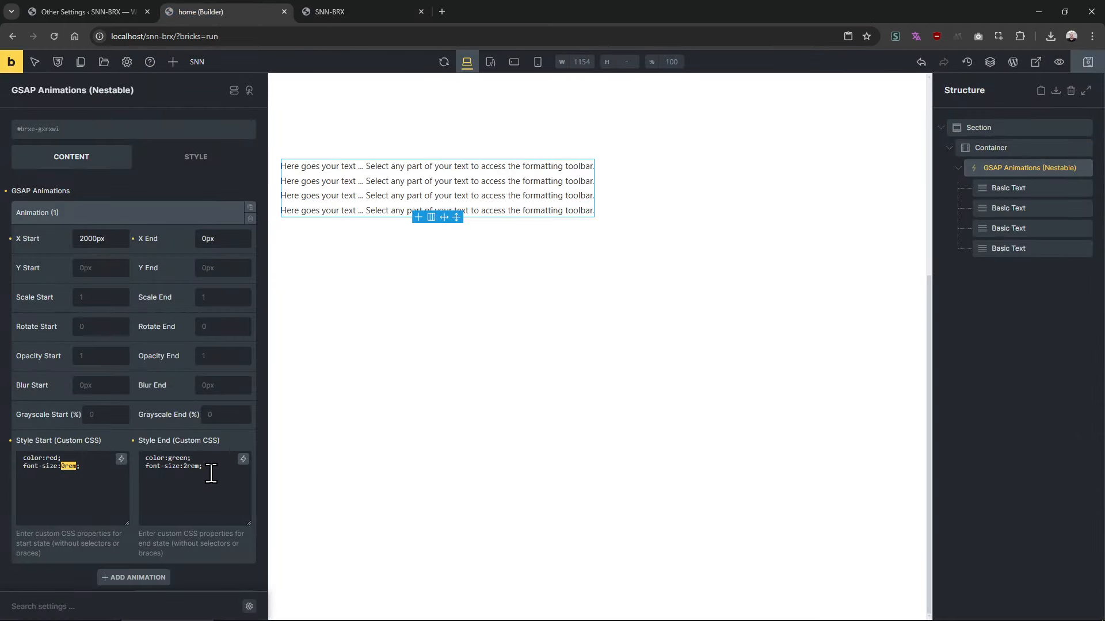
double_click(191, 466)
click(368, 13)
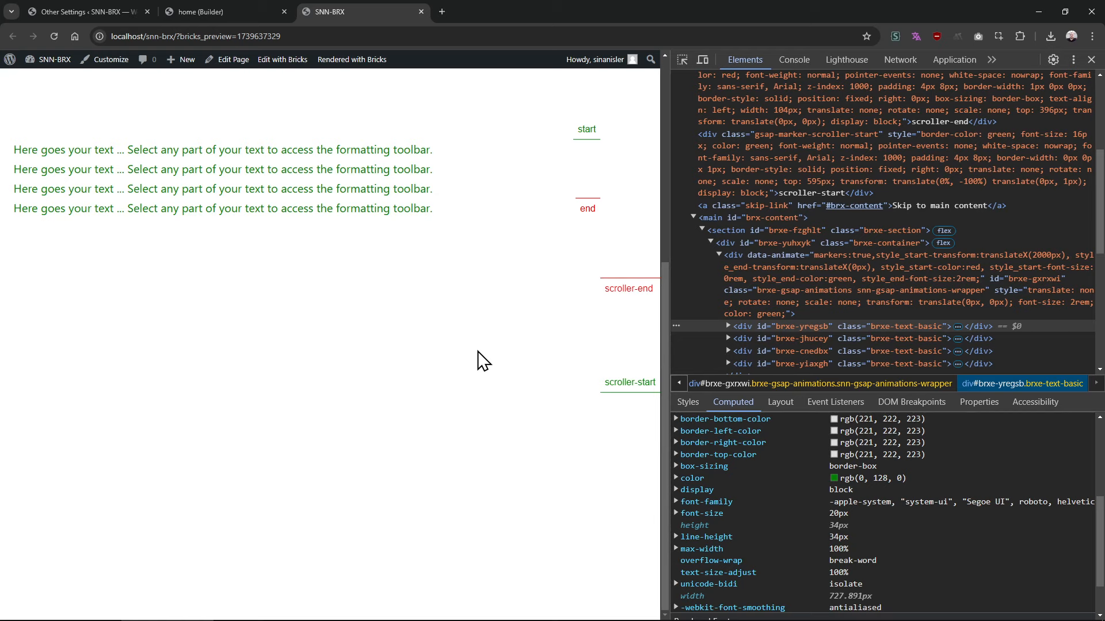
scroll(482, 362, up, 3)
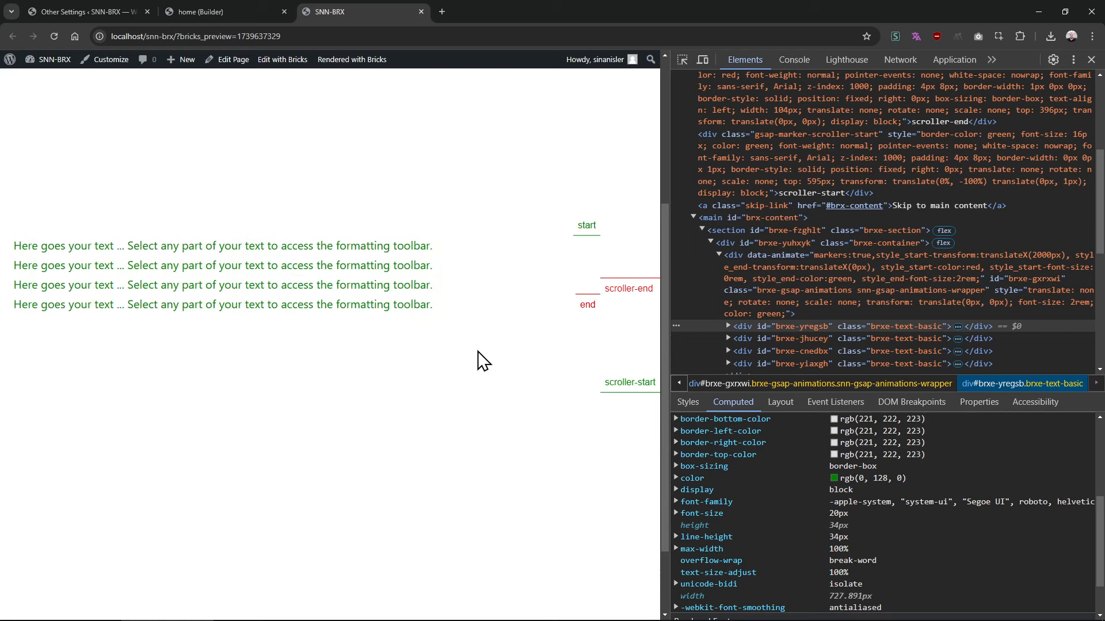
scroll(482, 362, down, 3)
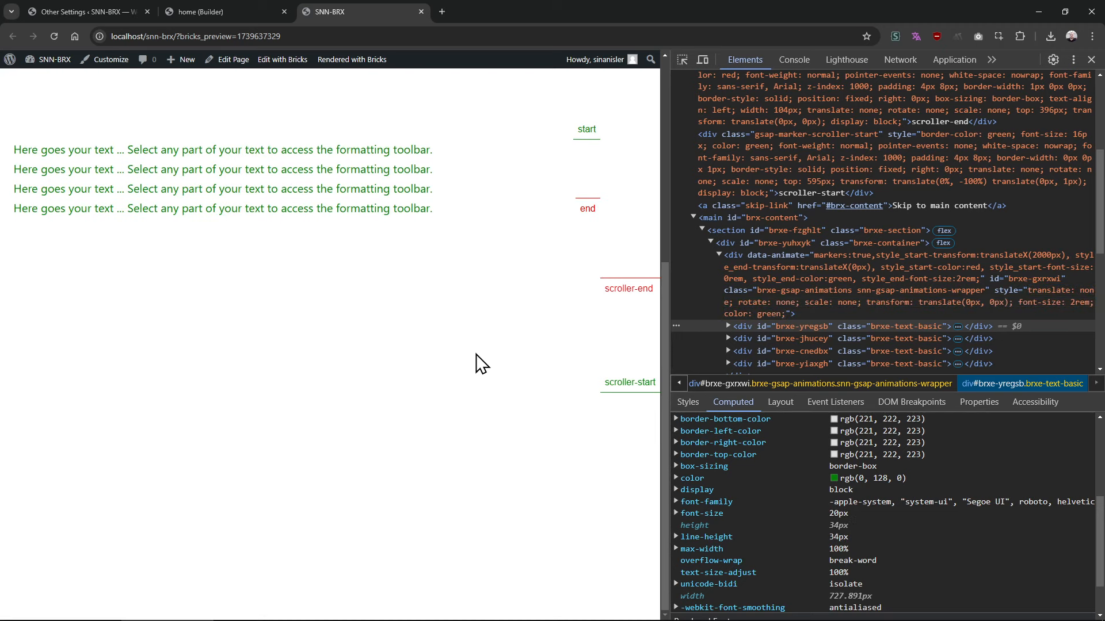
scroll(320, 124, up, 3)
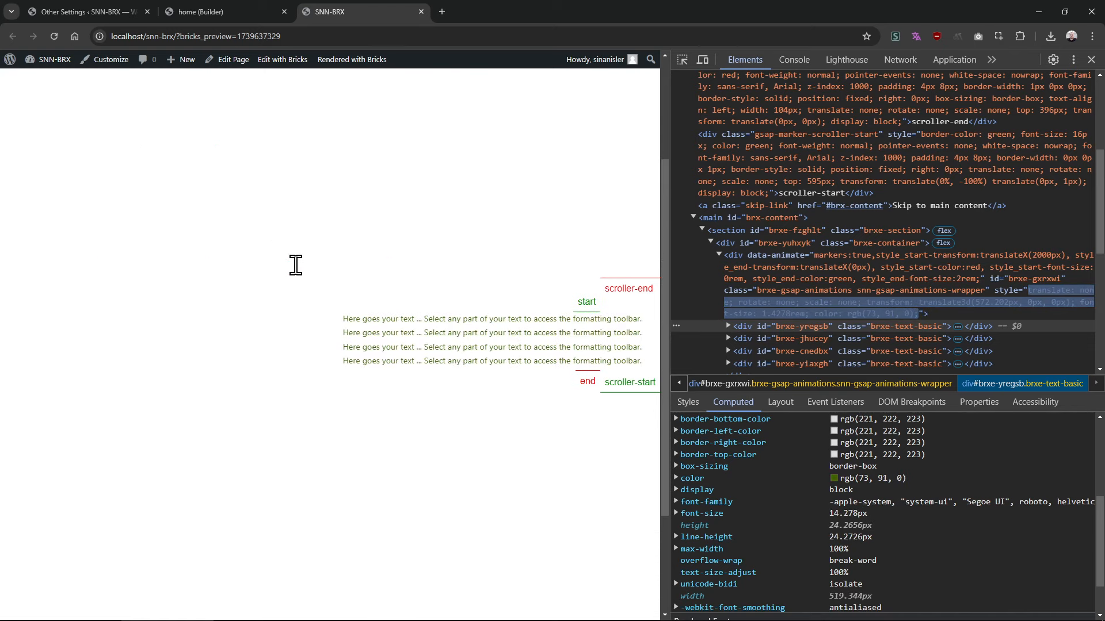
Inspect the html element's computed font-size and look up on Google which element's font size the rem unit is based on
scroll(809, 225, up, 4)
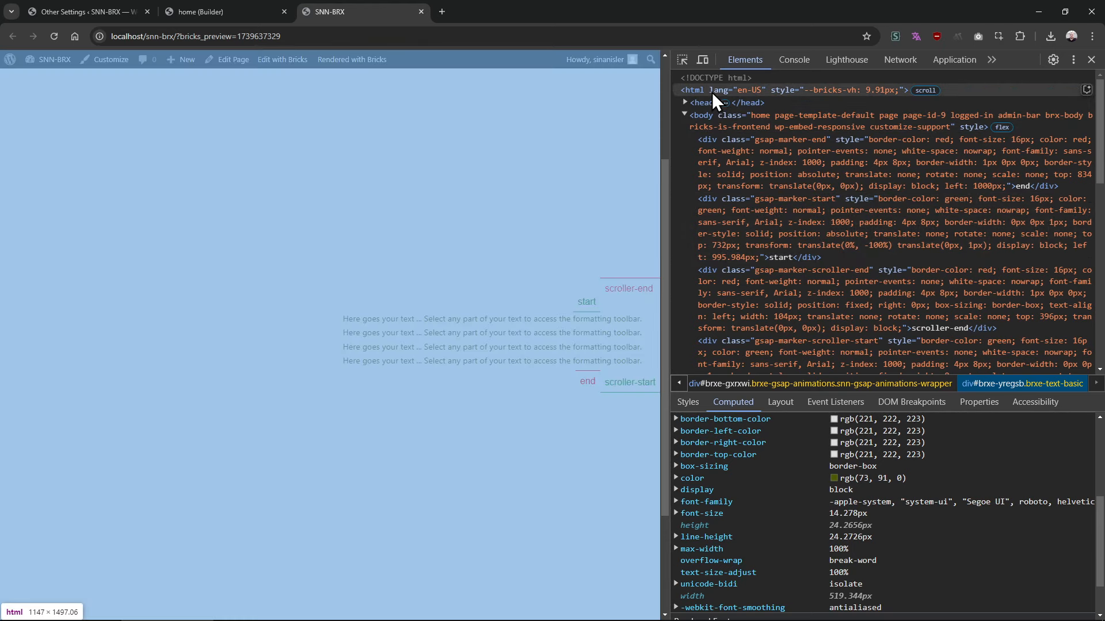
click(712, 92)
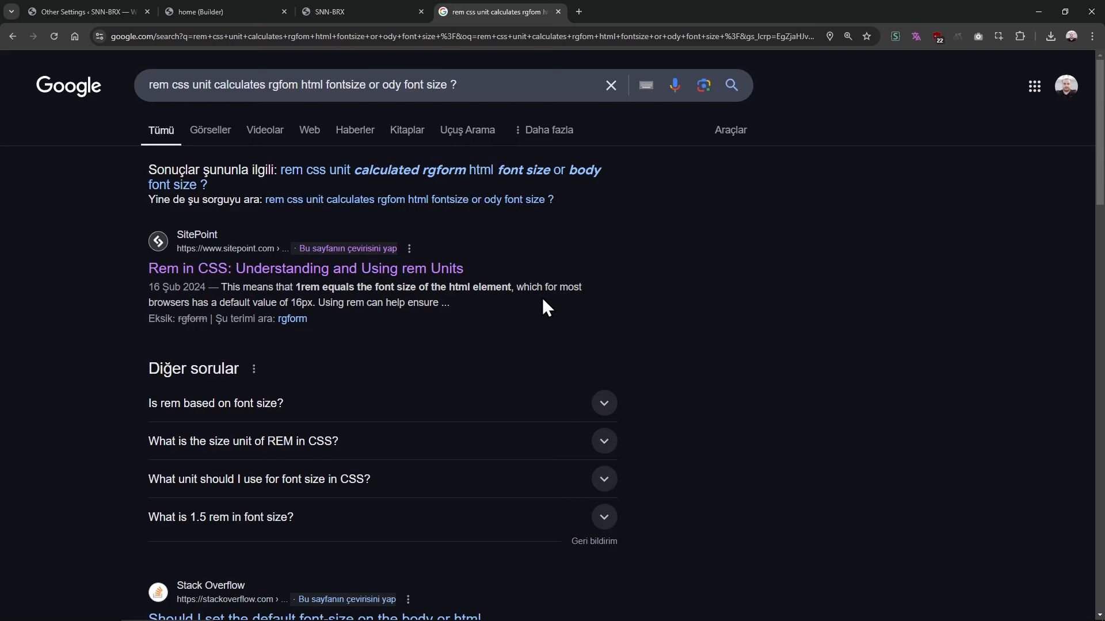
drag(449, 288, 511, 288)
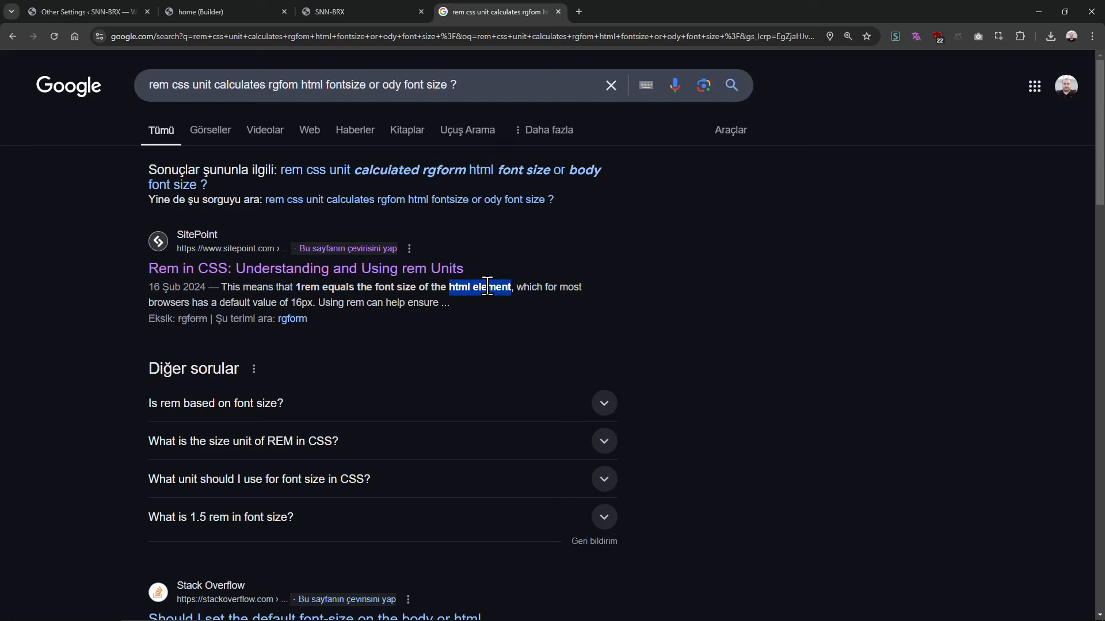
middle_click(524, 8)
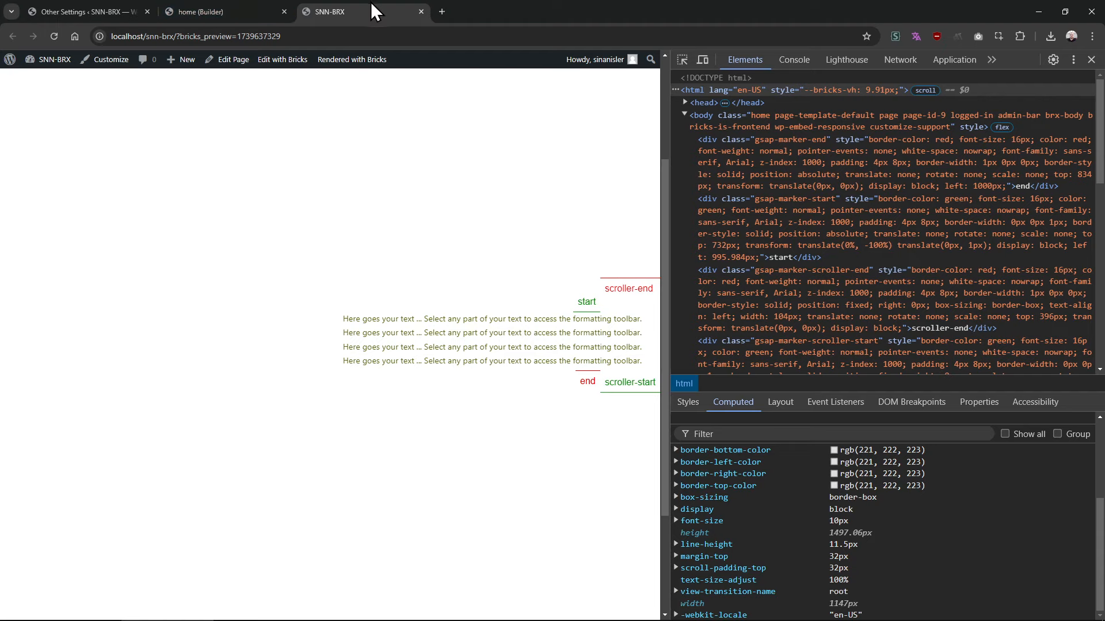
Return to the builder, collapse the first animation and add a second animation to the nestable GSAP element
click(226, 12)
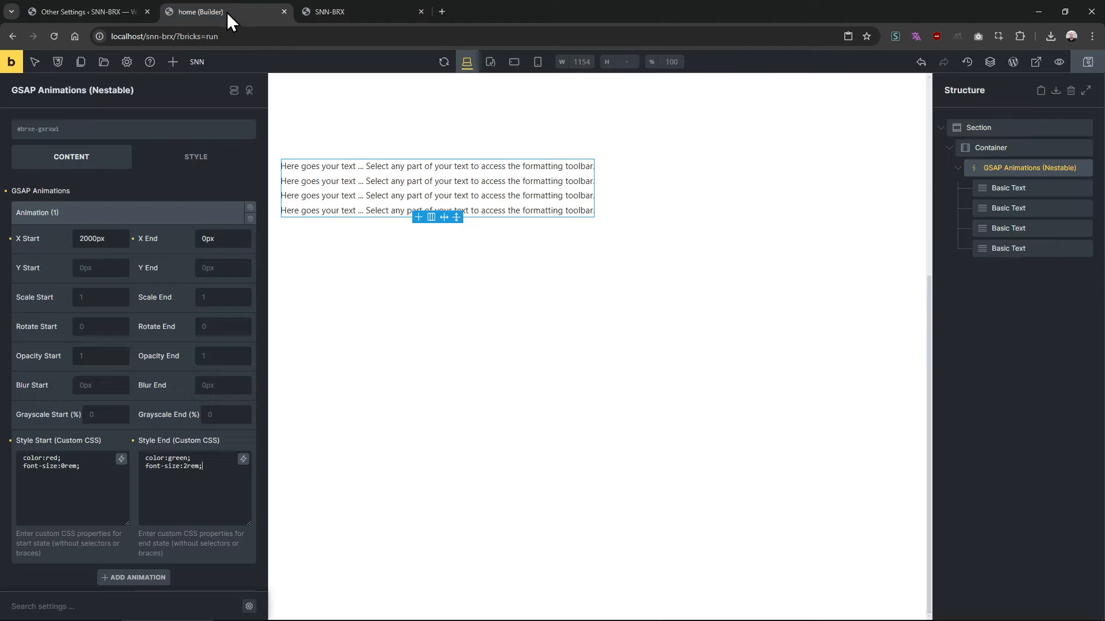
click(154, 219)
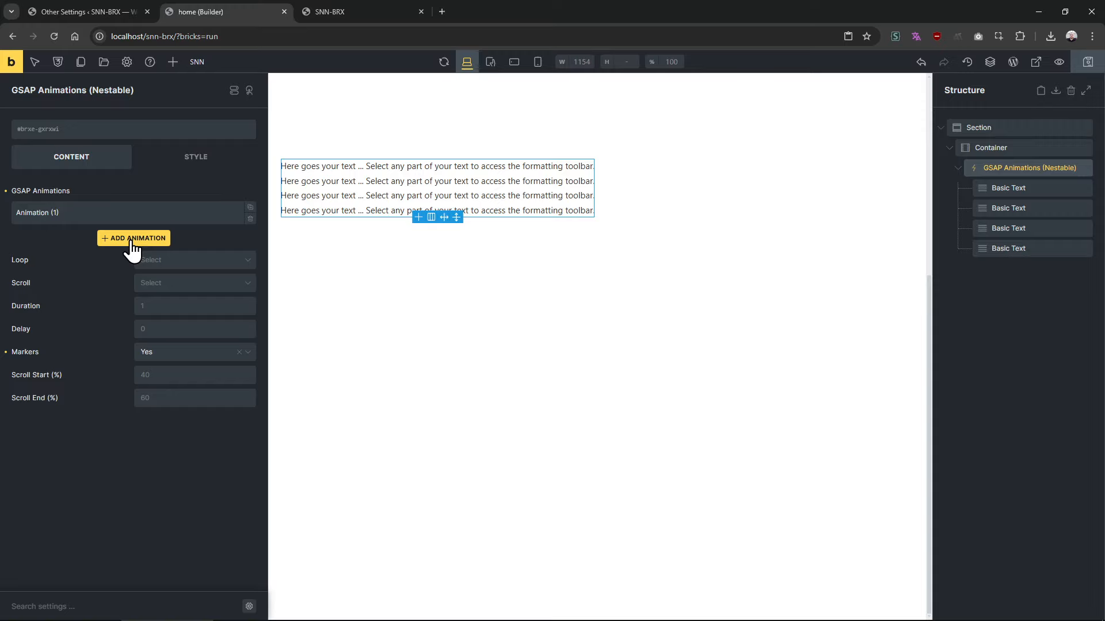
click(133, 238)
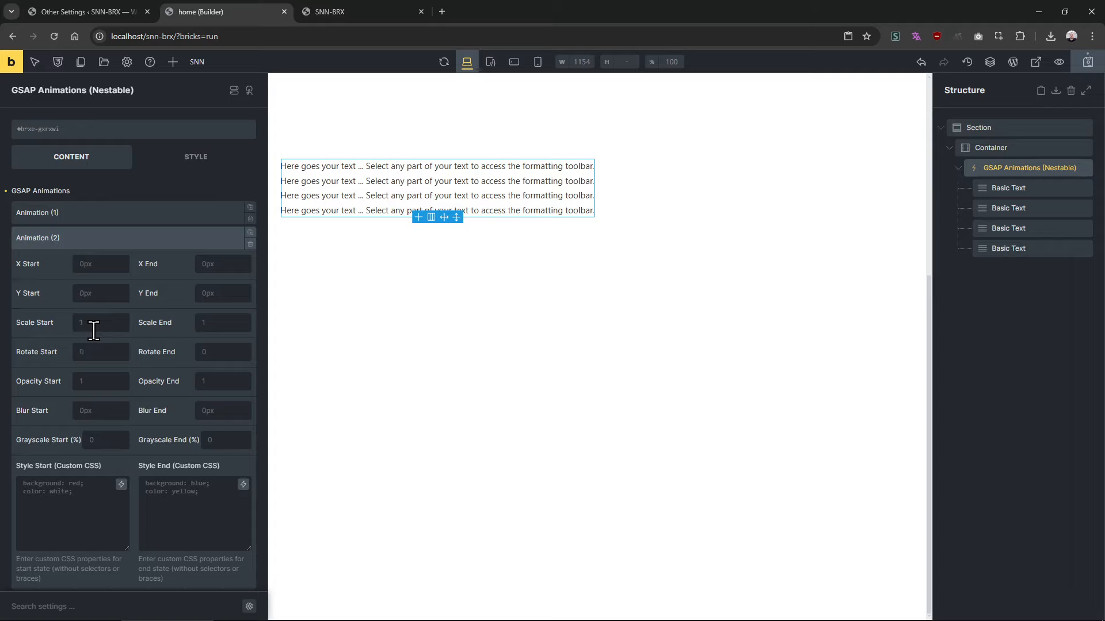
click(119, 214)
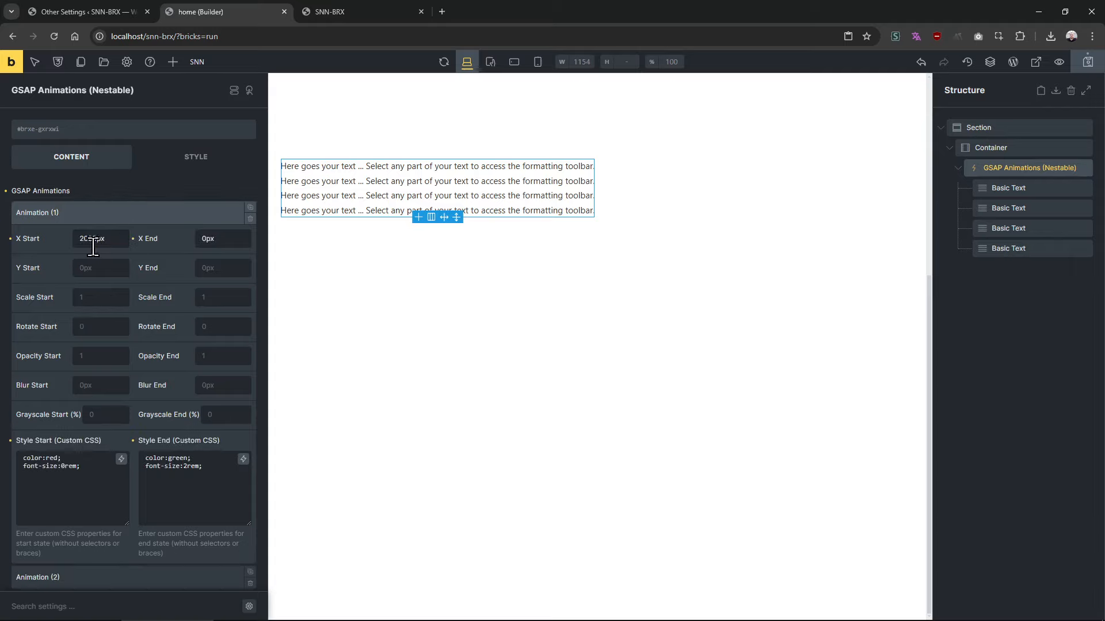
click(175, 218)
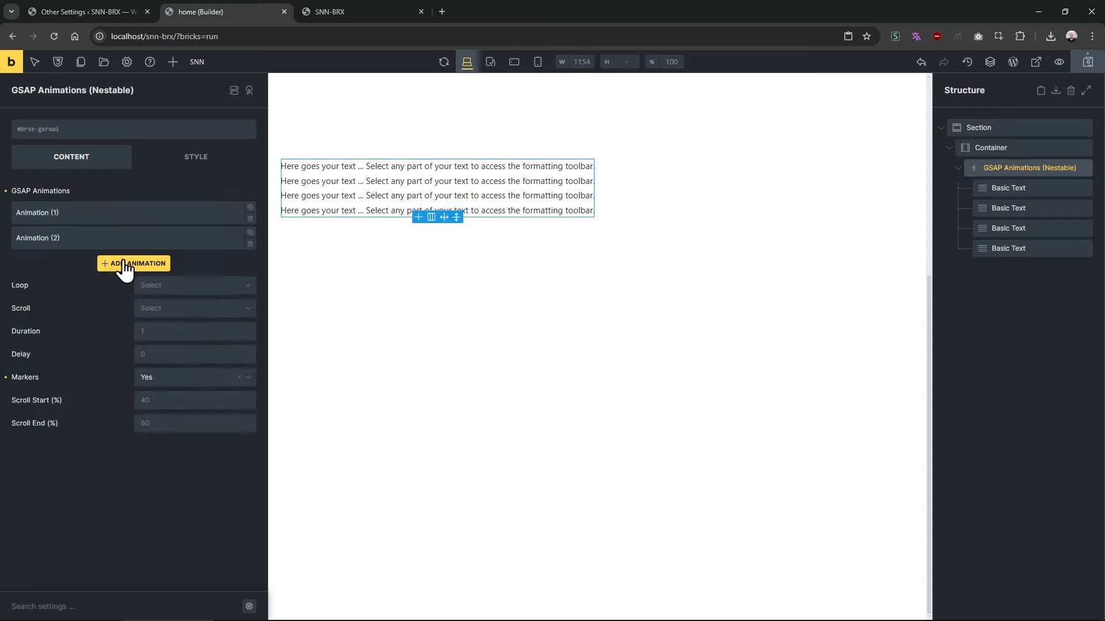
click(94, 237)
click(88, 266)
text(0)
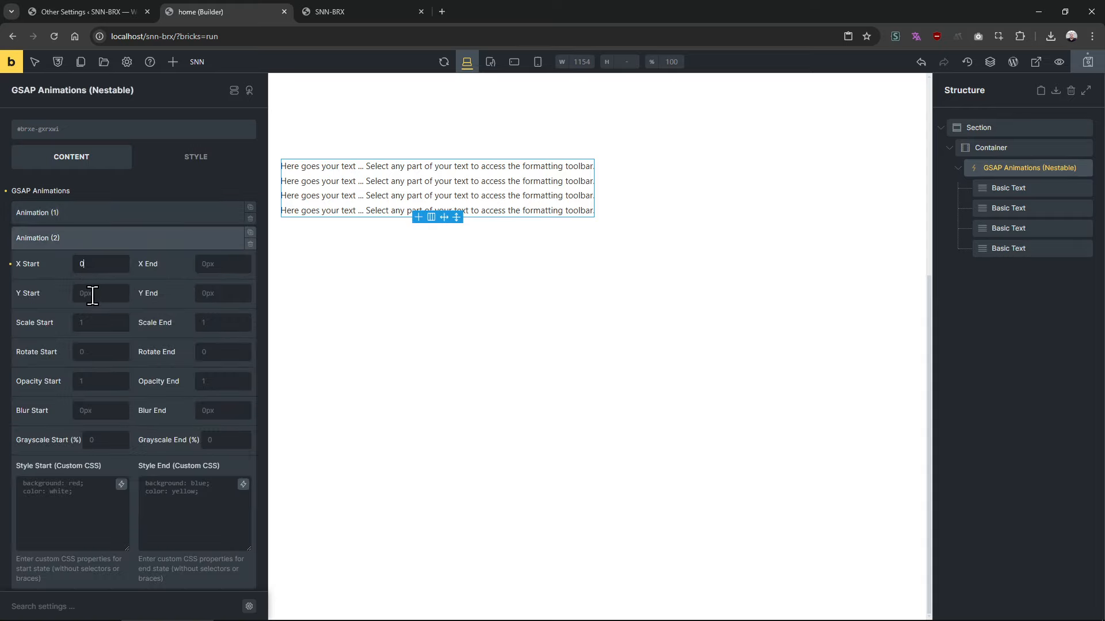
click(165, 215)
drag(225, 239, 193, 253)
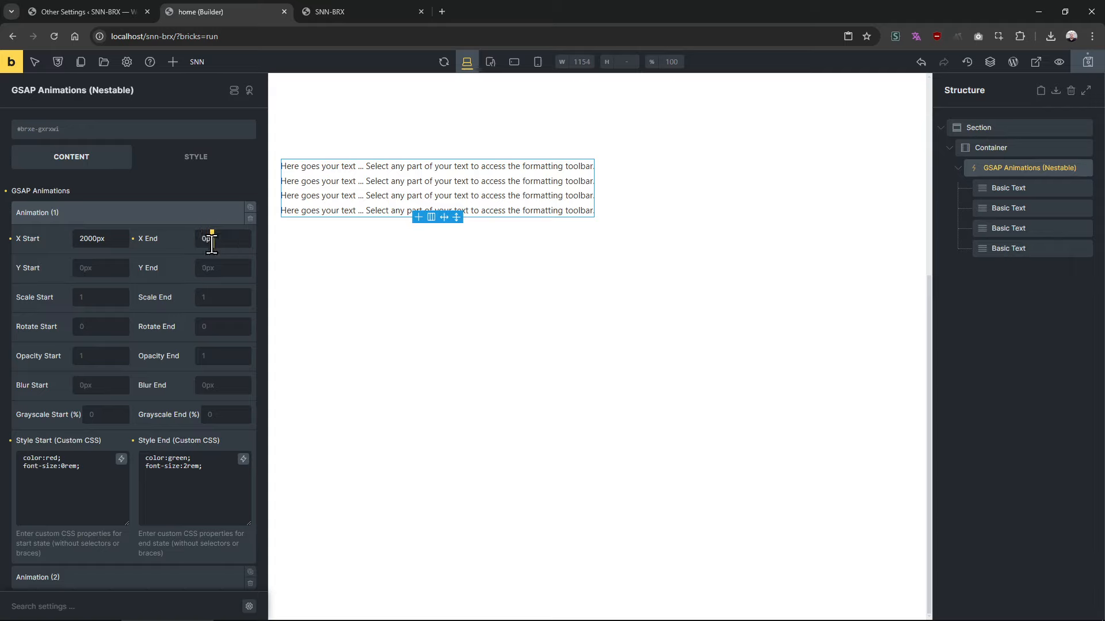
click(172, 211)
click(88, 239)
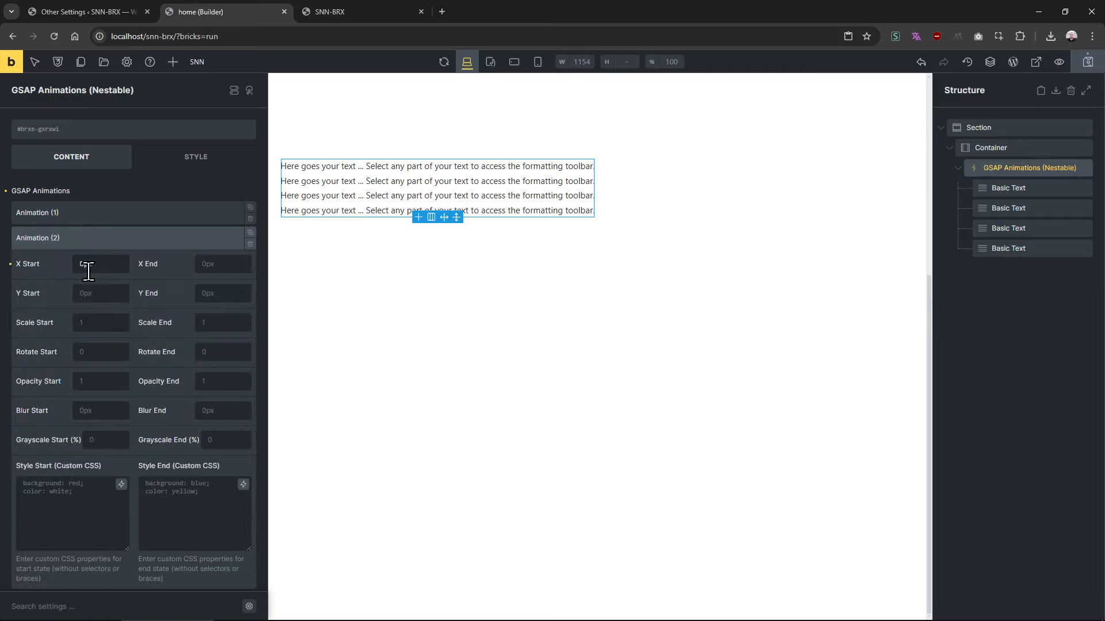
click(98, 263)
click(220, 264)
double_click(106, 263)
click(135, 214)
click(172, 210)
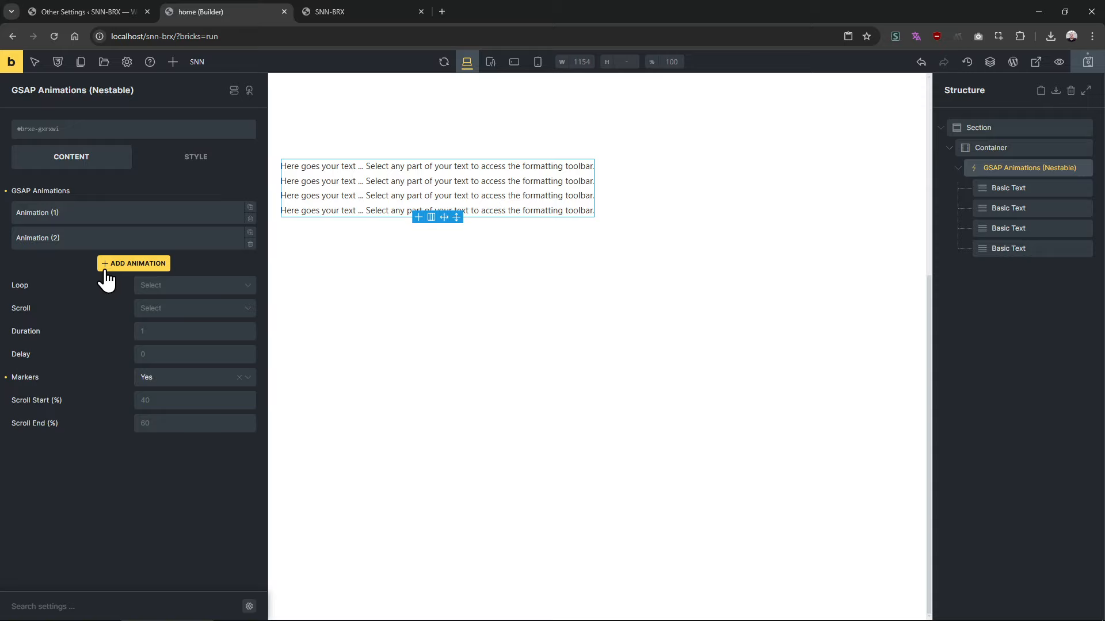
Set the second animation's Y Start to 0px and Y End to 100px, save, and check it in a widened preview
click(91, 240)
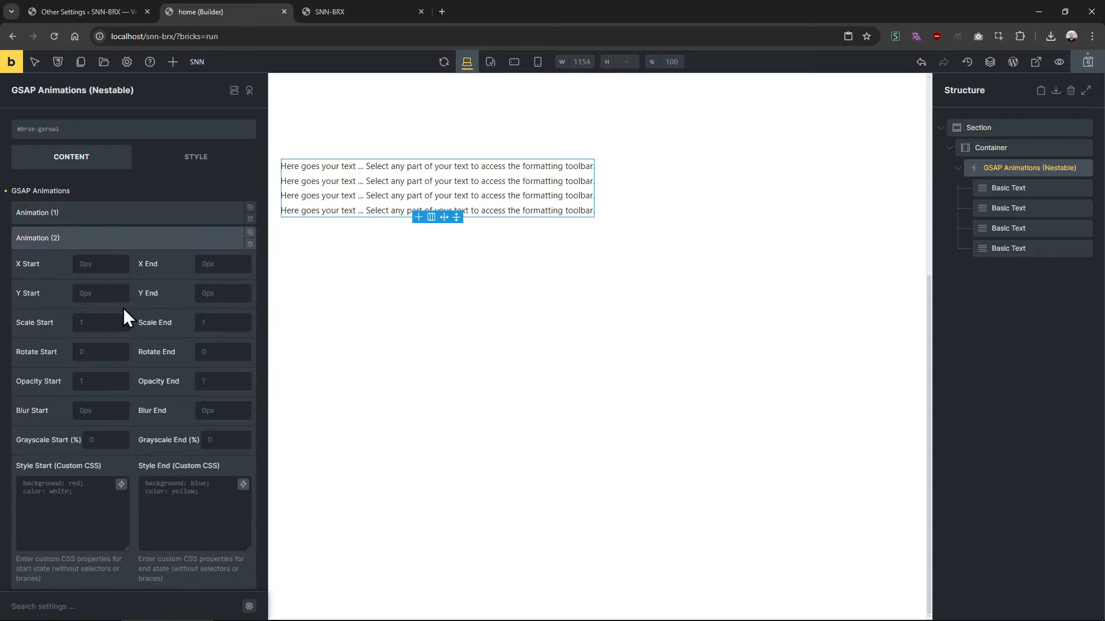
text(0px)
key(ctrl+a)
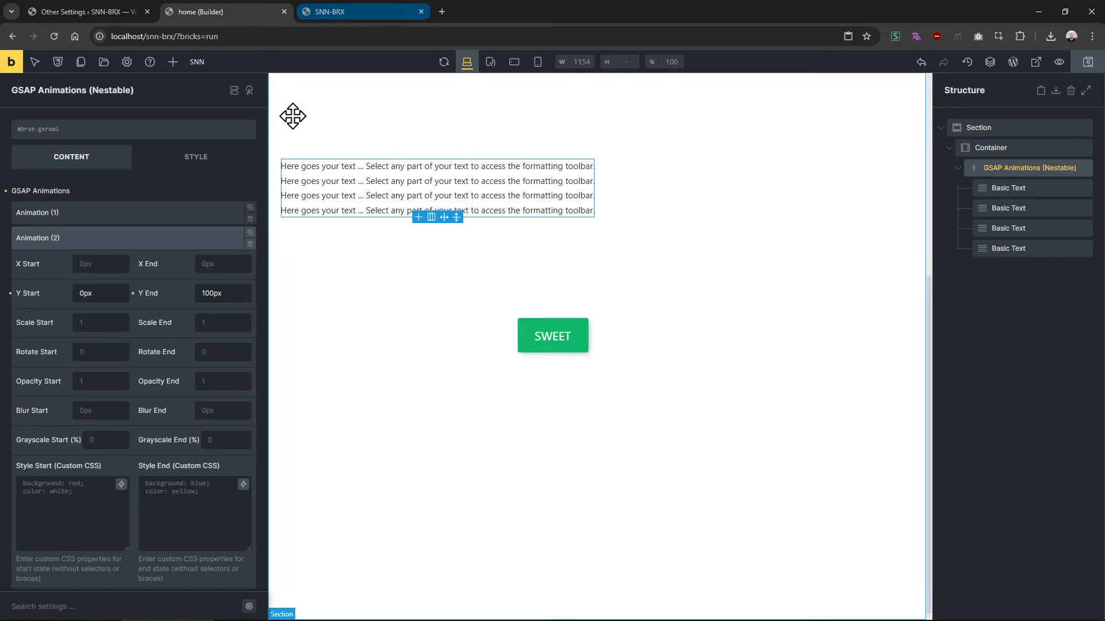
click(377, 13)
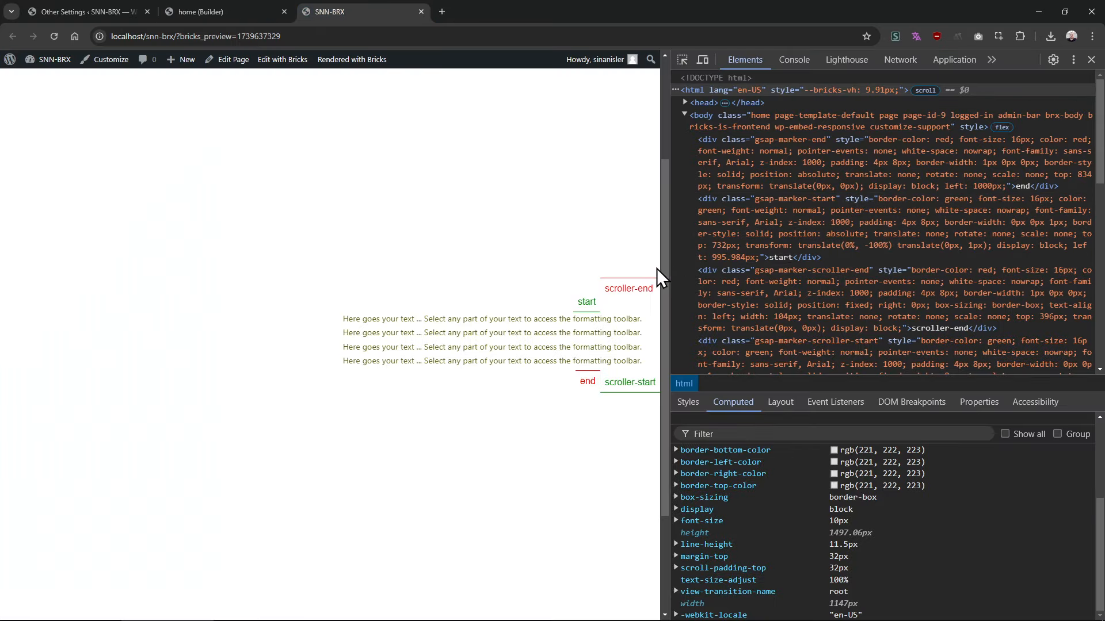
drag(672, 276, 841, 315)
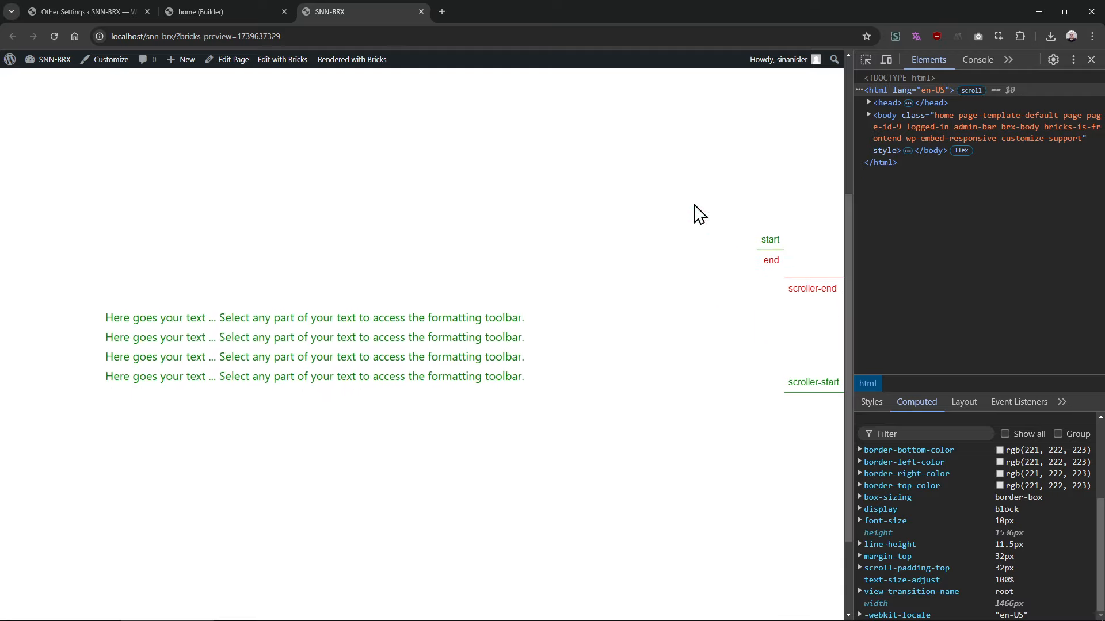
Add a third animation with X Start 0px and X End 100px, save, and check it by scrolling the preview
click(228, 14)
click(106, 268)
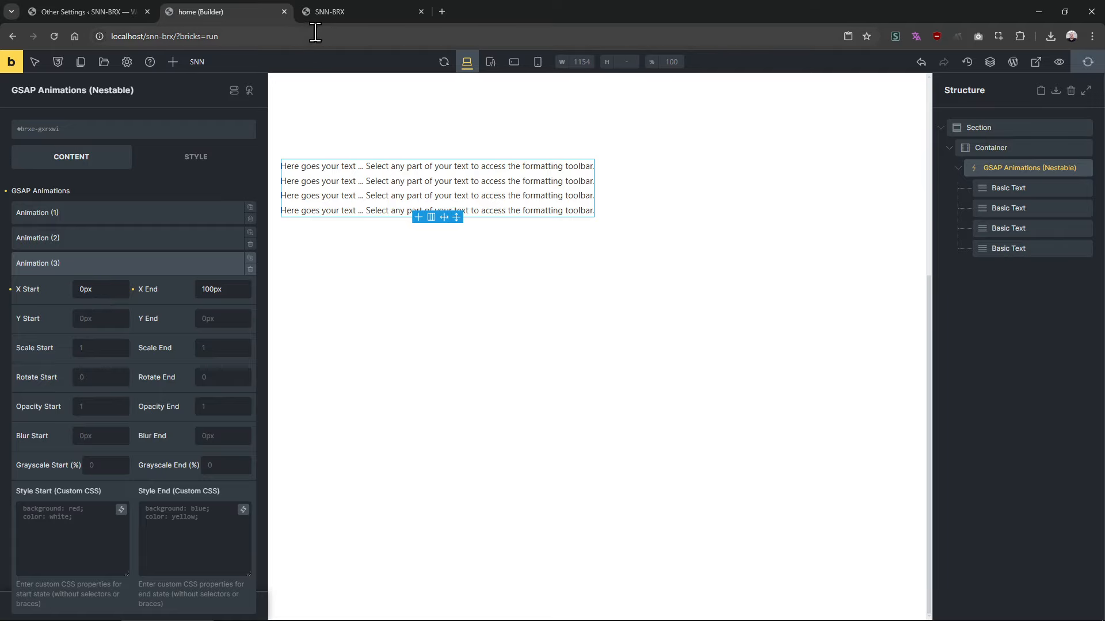
click(334, 11)
drag(844, 267, 835, 193)
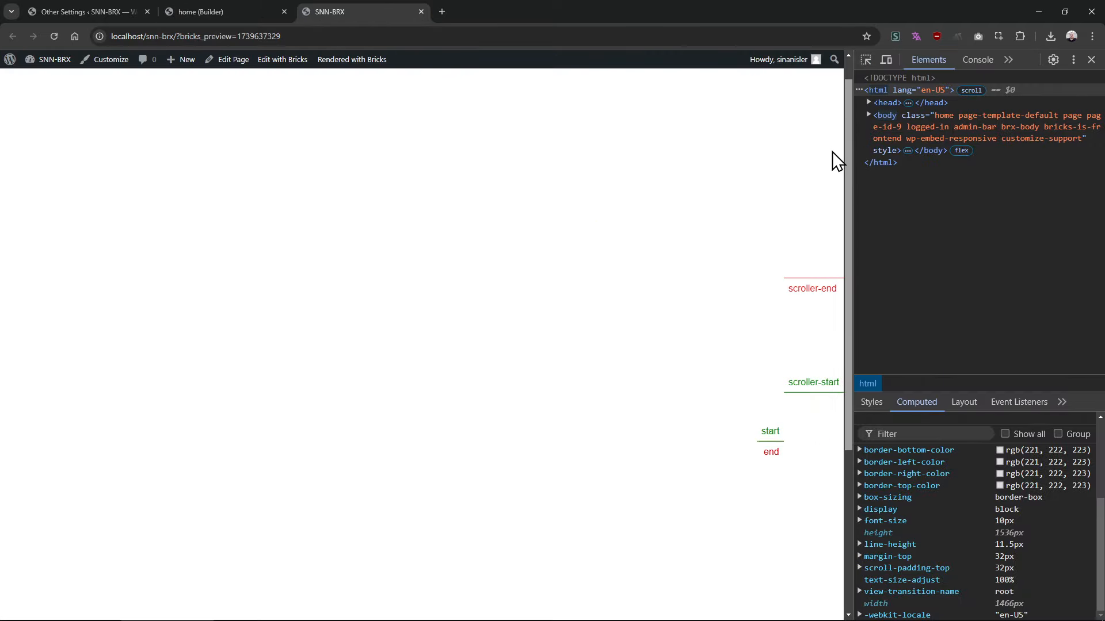
drag(836, 232, 851, 315)
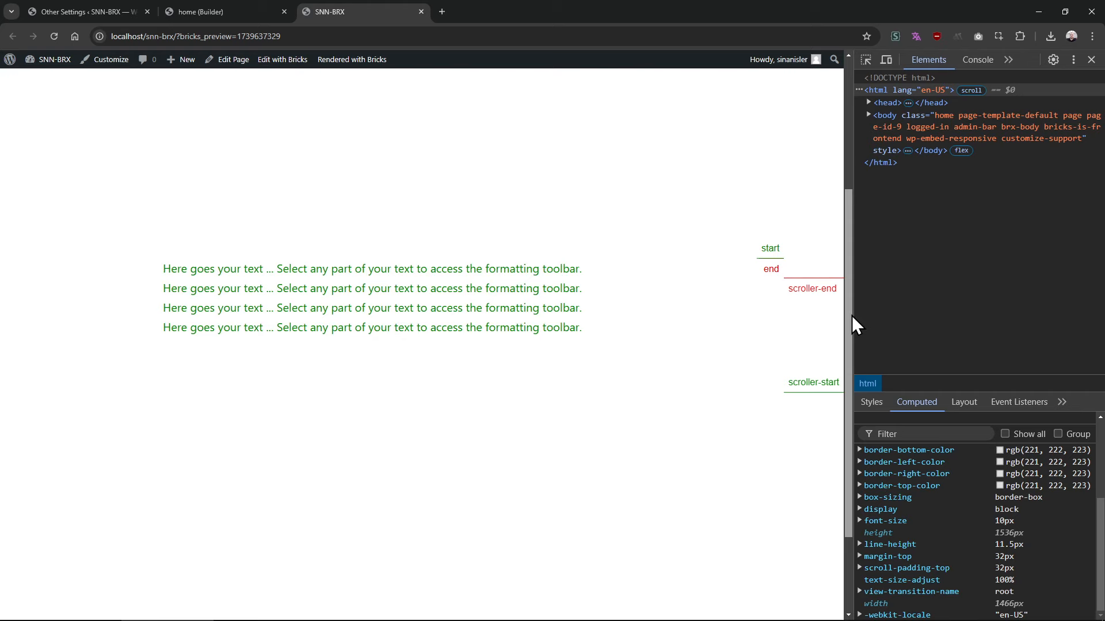
Compare the third animation's X settings in the builder with its movement in the preview
click(244, 14)
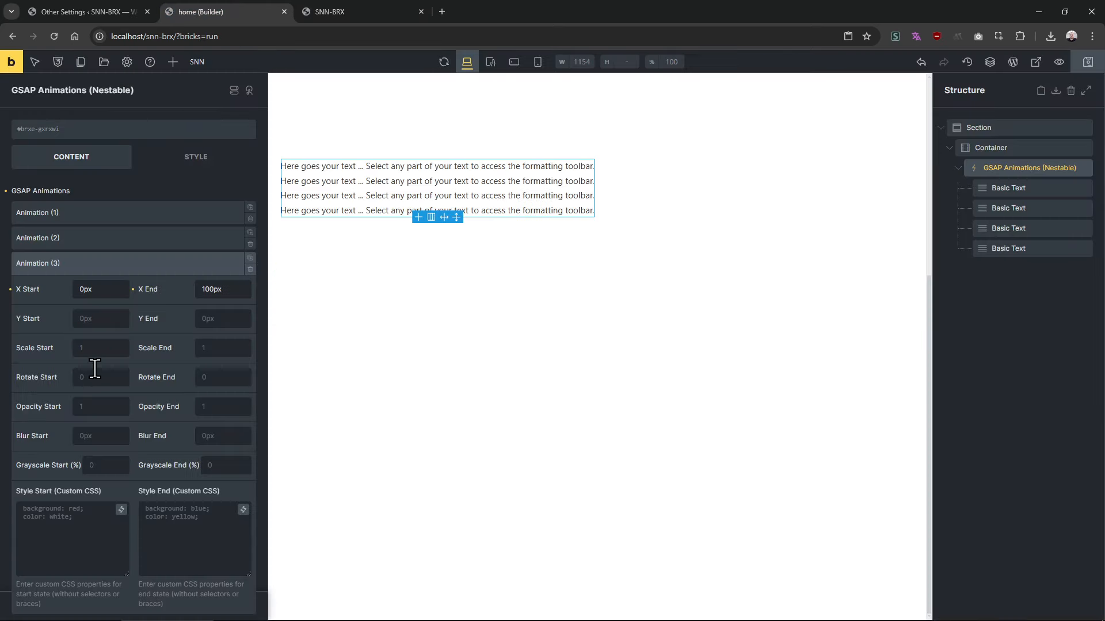
click(340, 10)
mouse_move(846, 321)
mouse_down()
mouse_move(845, 280)
mouse_move(846, 302)
mouse_up()
click(253, 13)
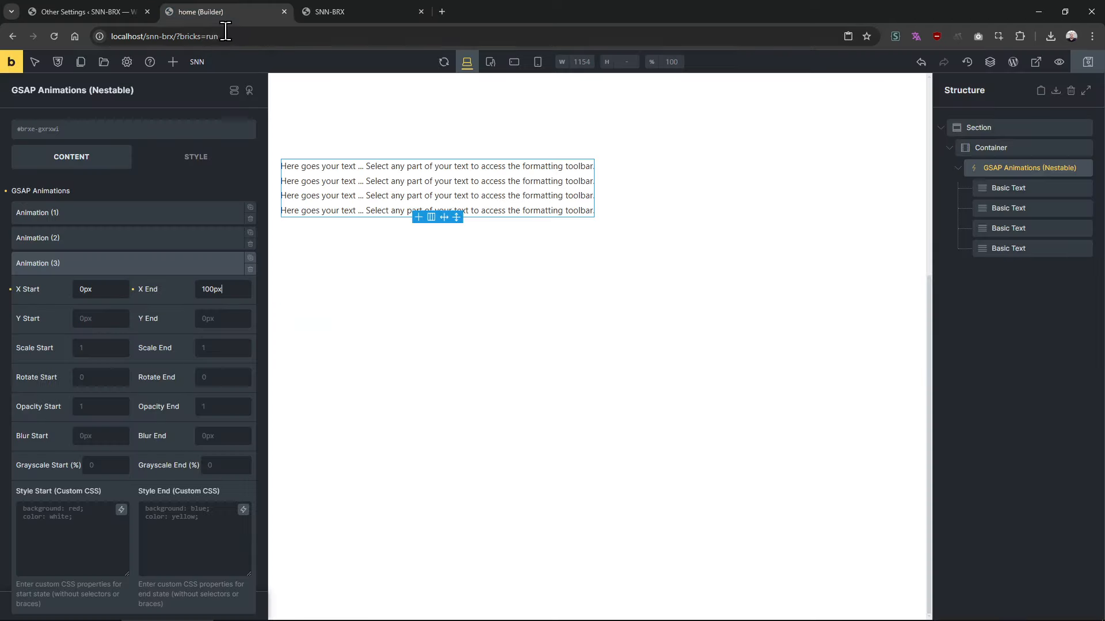
Copy the second animation's Y End value, enter 100px as the third animation's Y Start and Y End, and save
click(111, 245)
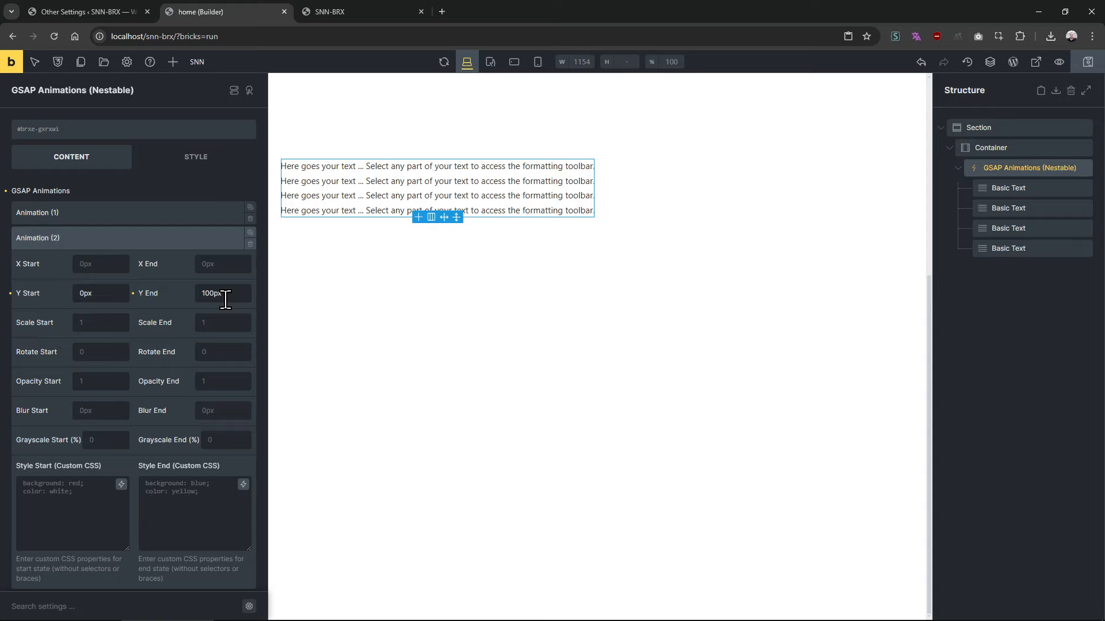
double_click(229, 296)
click(153, 234)
click(111, 260)
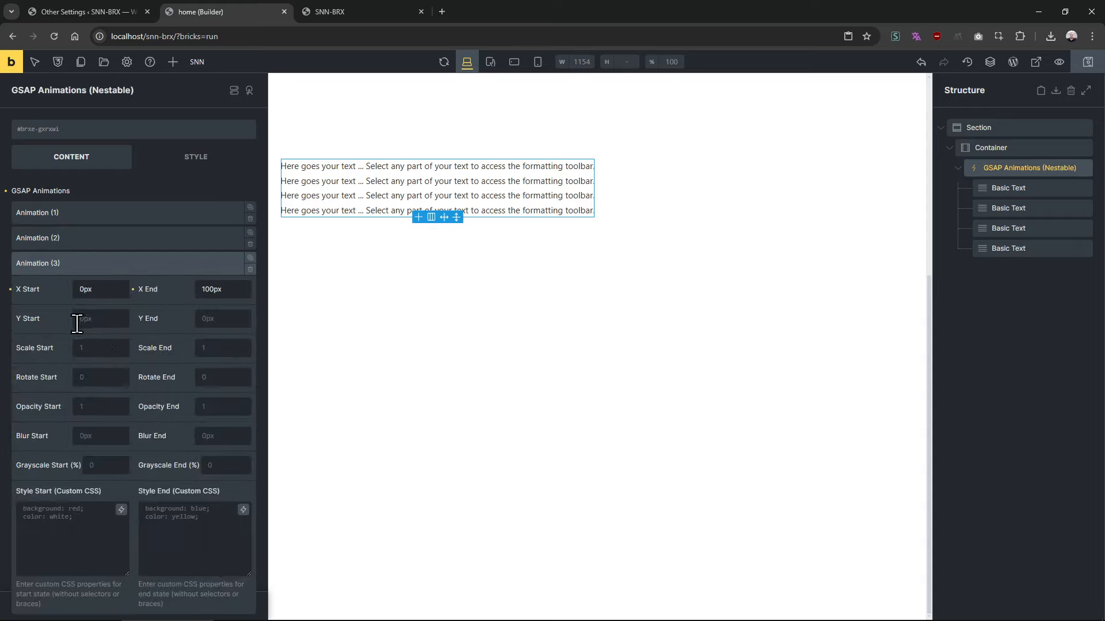
click(83, 320)
key(ctrl+v)
click(229, 318)
key(ctrl+v)
key(ctrl+s)
Reload the preview and scroll it to check the three animations in sequence
click(347, 8)
key(F5)
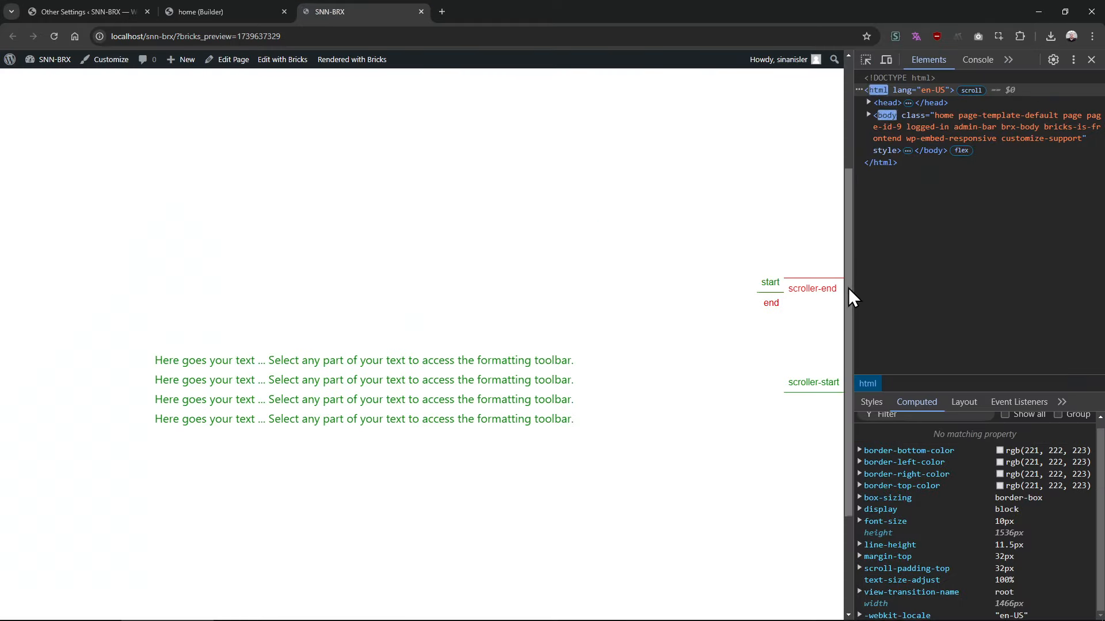
mouse_move(849, 287)
mouse_down()
mouse_move(840, 181)
mouse_move(833, 287)
mouse_up()
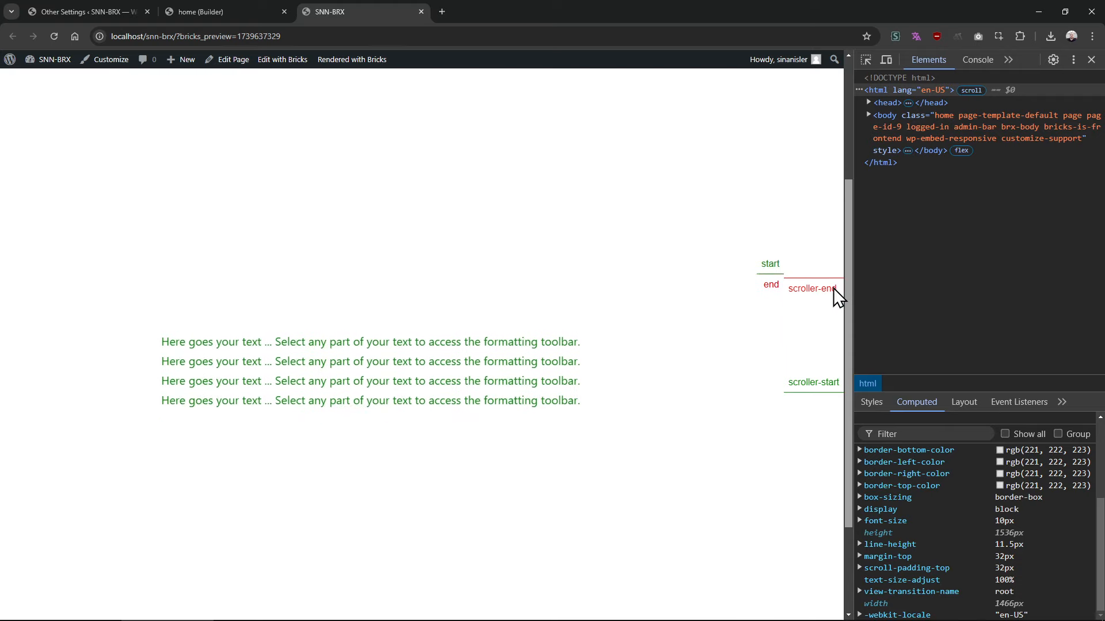
Add a fourth animation and set its X Start to 100px, copied from the third animation's X End
click(286, 19)
click(124, 263)
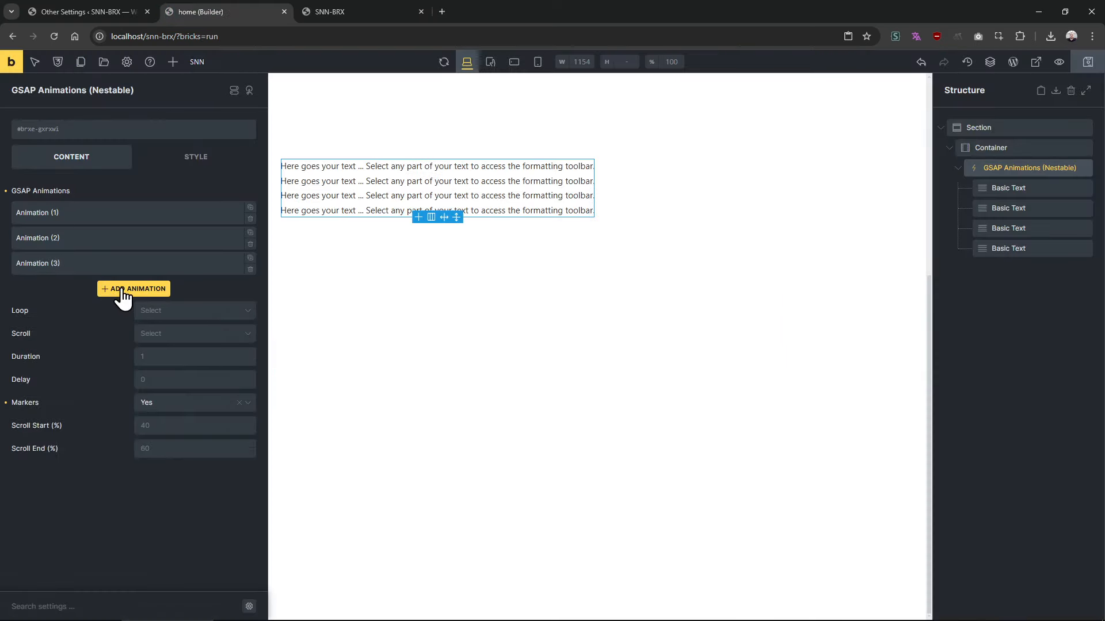
click(122, 292)
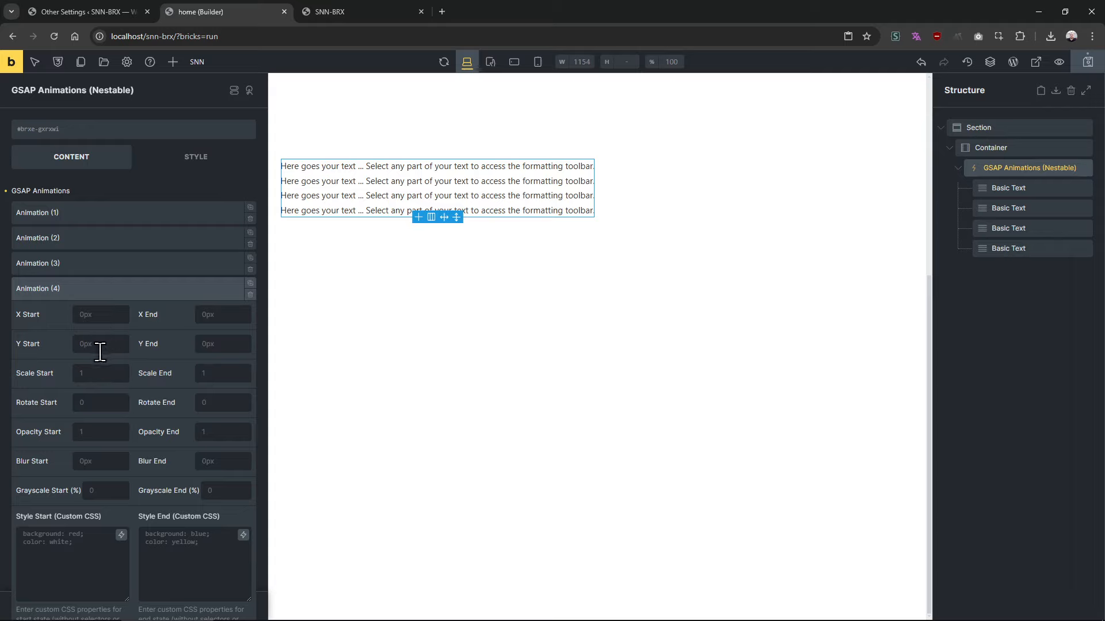
click(104, 264)
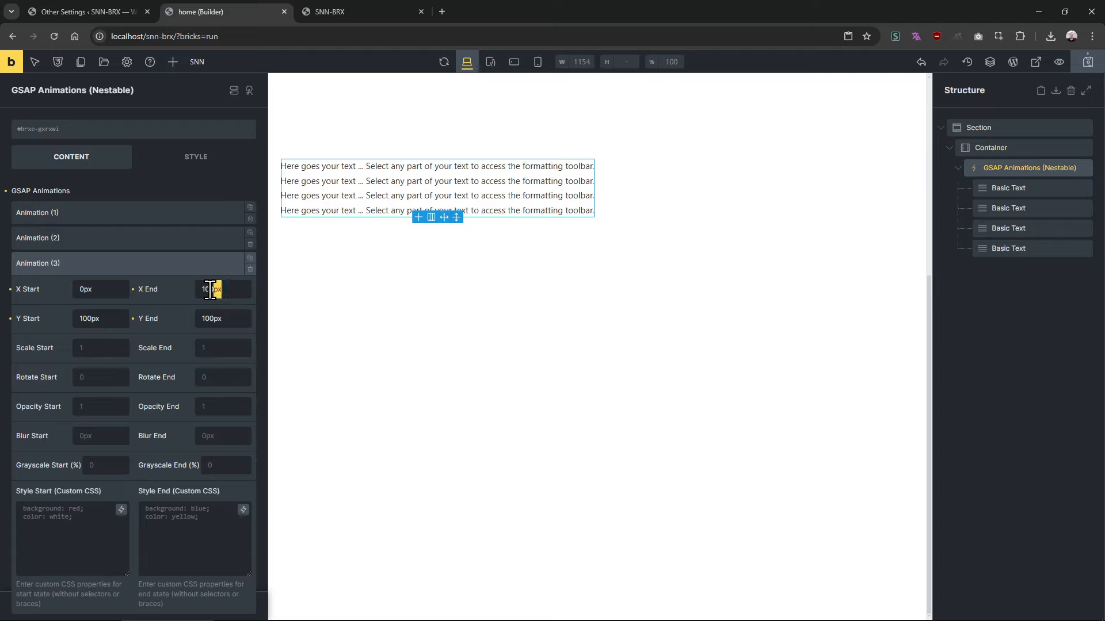
click(230, 318)
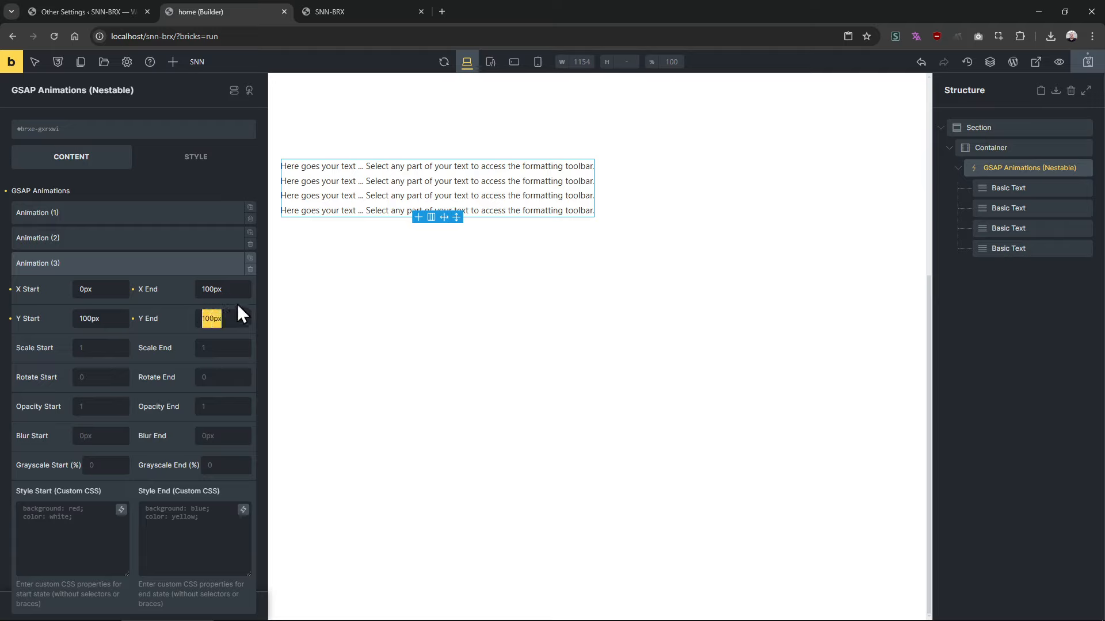
drag(233, 289, 209, 288)
double_click(226, 318)
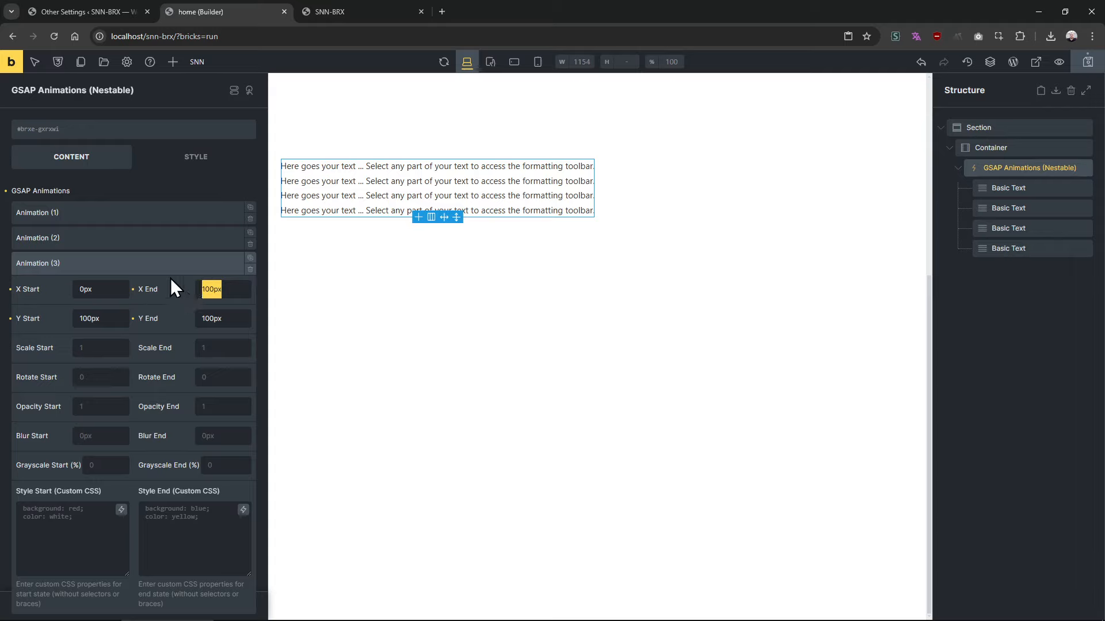
click(154, 266)
click(96, 291)
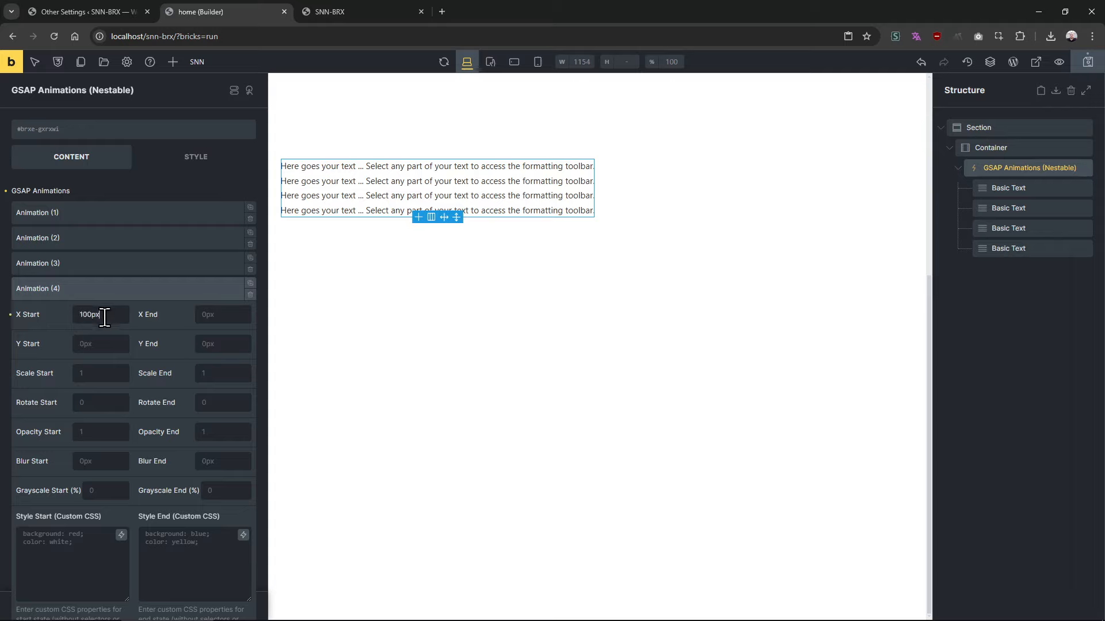
Copy the third animation's Y End to set the fourth animation's Y Start to 100px, and set its Y End to 0px
click(159, 267)
drag(228, 318, 167, 323)
key(ctrl+c)
click(160, 262)
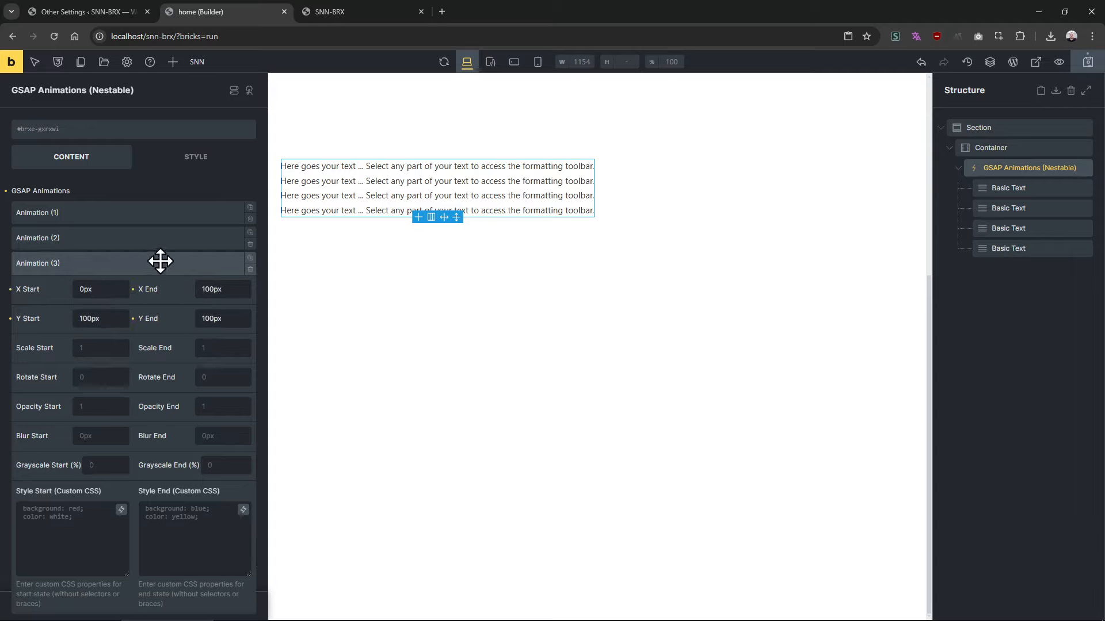
click(108, 286)
key(ctrl+v)
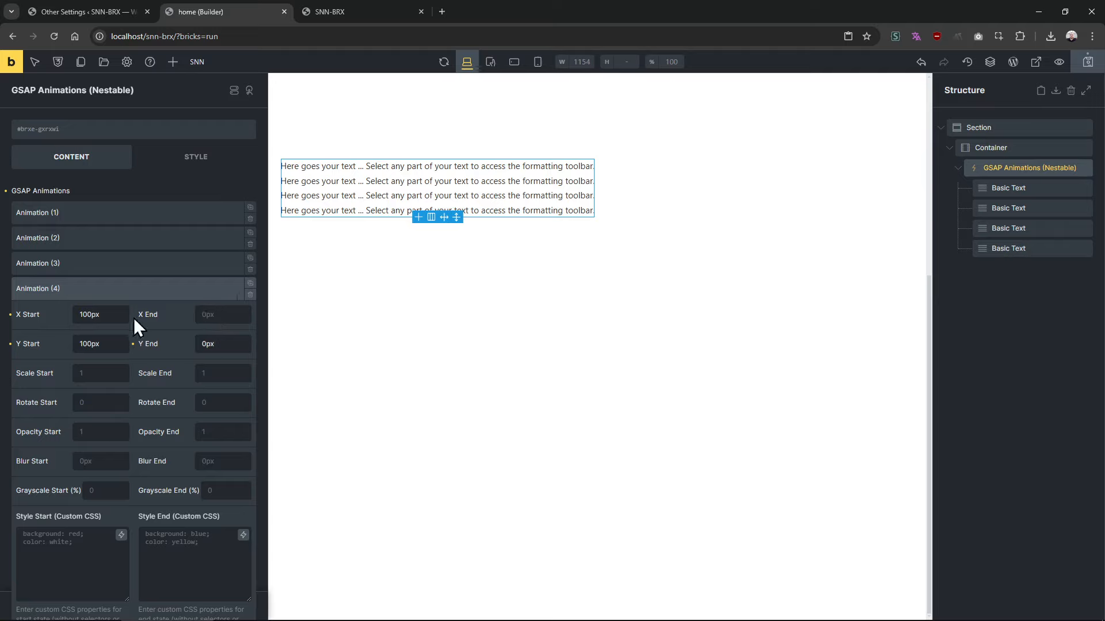
Set the fourth animation's X End to 100px by copying its X Start value, and save the page
double_click(115, 314)
key(ctrl+c)
click(198, 310)
key(ctrl+v)
Reload the preview, scroll through it to check all four animations, and return to the builder
click(351, 11)
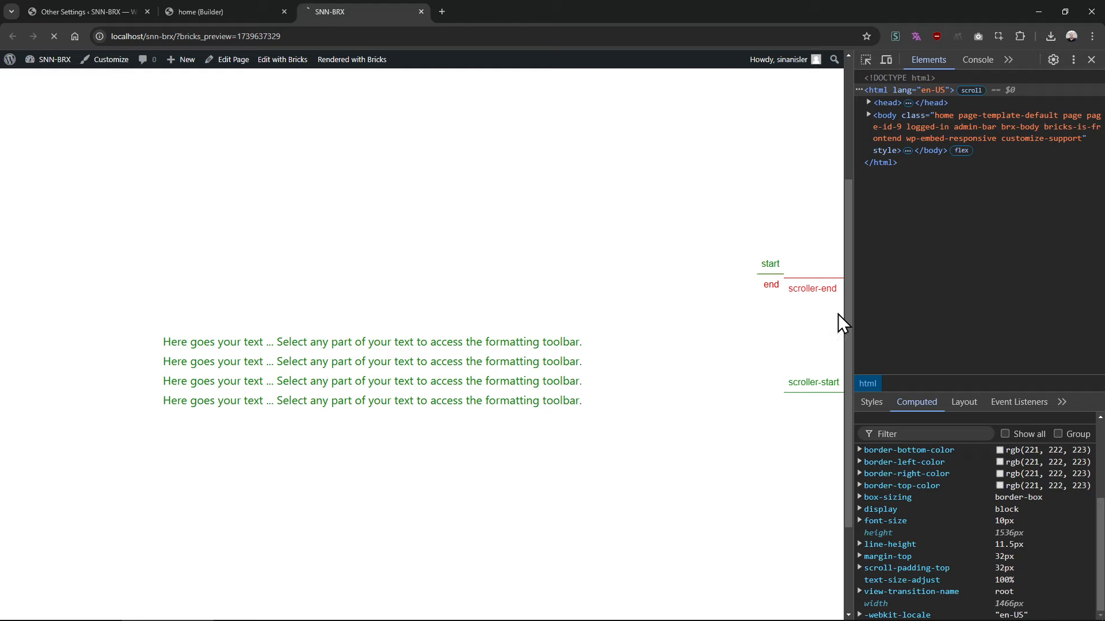
drag(847, 221, 836, 307)
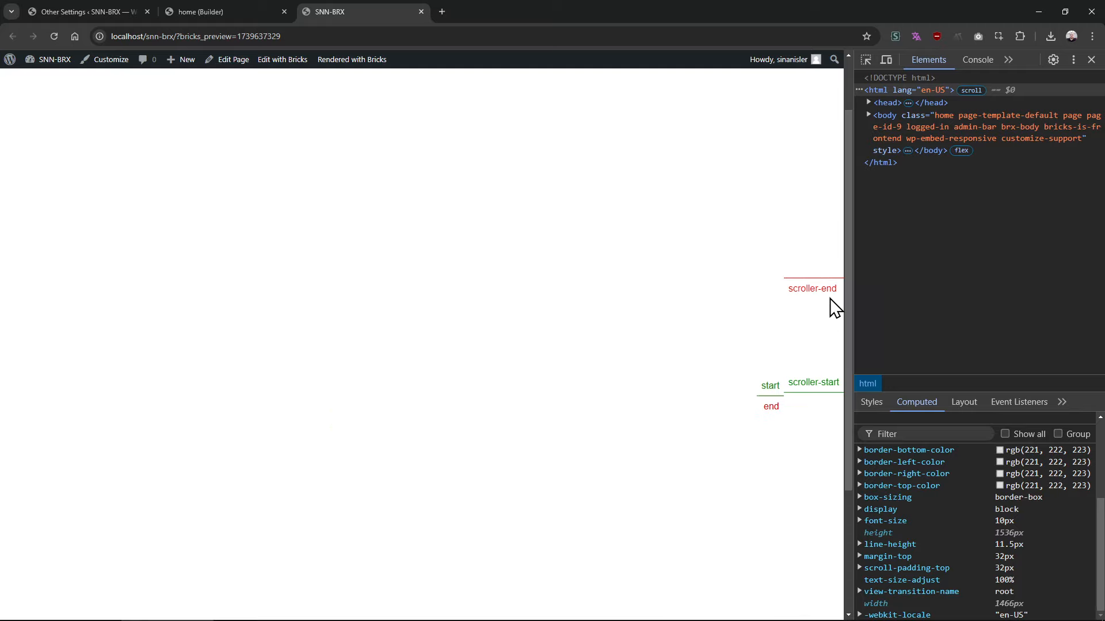
click(215, 10)
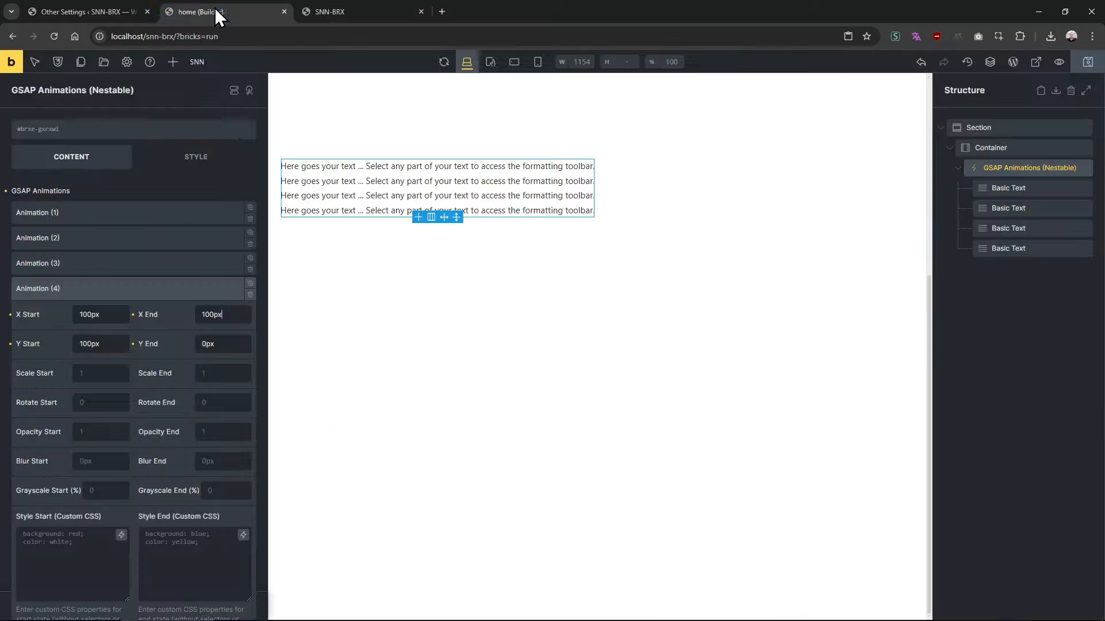
Set the GSAP element's Loop to Yes and Scroll to No, save, and check the preview
click(160, 291)
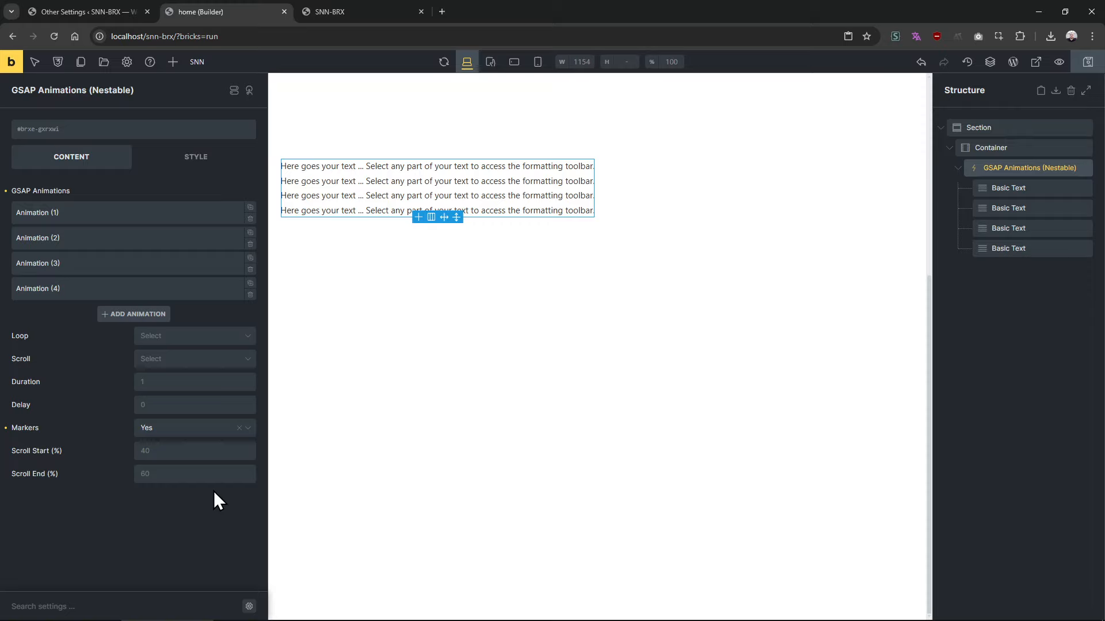
click(188, 359)
click(187, 339)
click(180, 356)
click(177, 363)
click(172, 396)
click(397, 11)
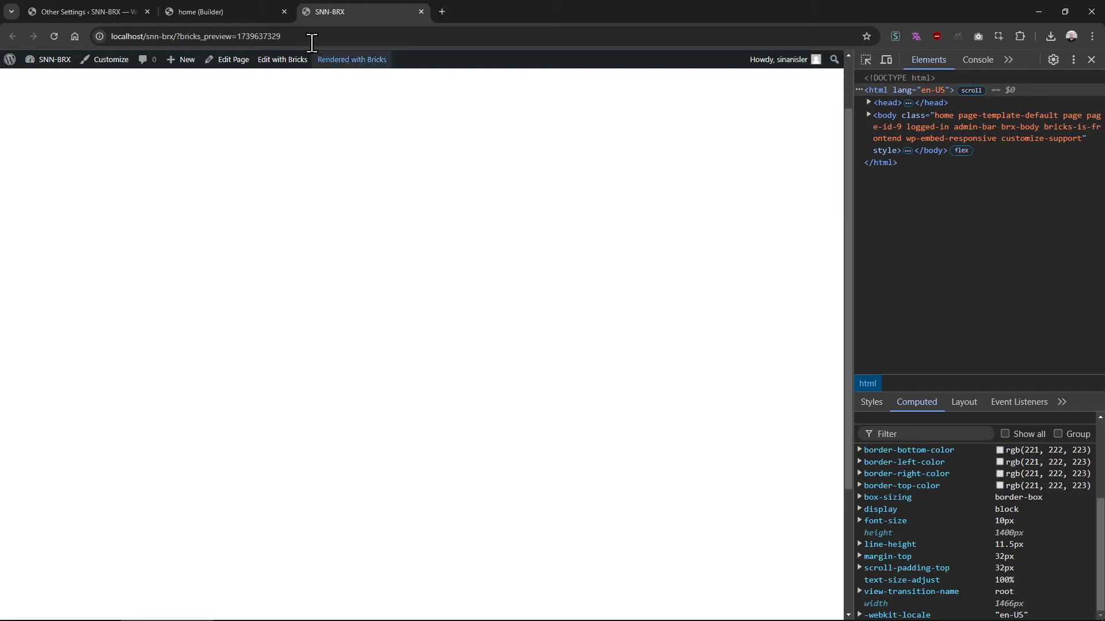
Clear the element's Loop setting, save, reload the preview to check the result, and return to the builder
click(254, 11)
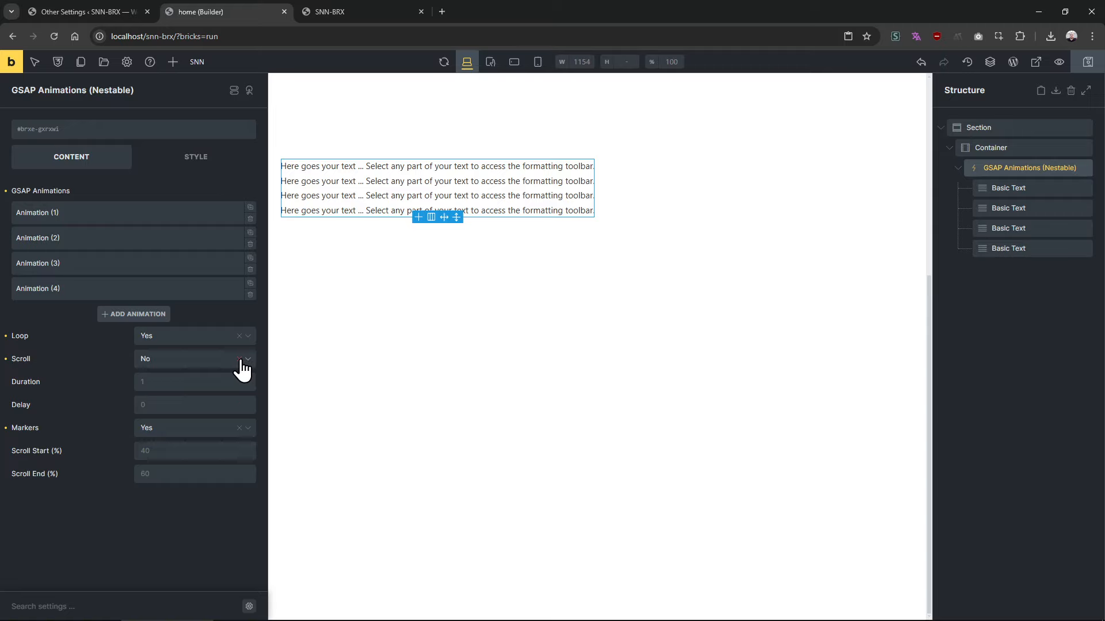
click(239, 336)
click(358, 12)
key(F5)
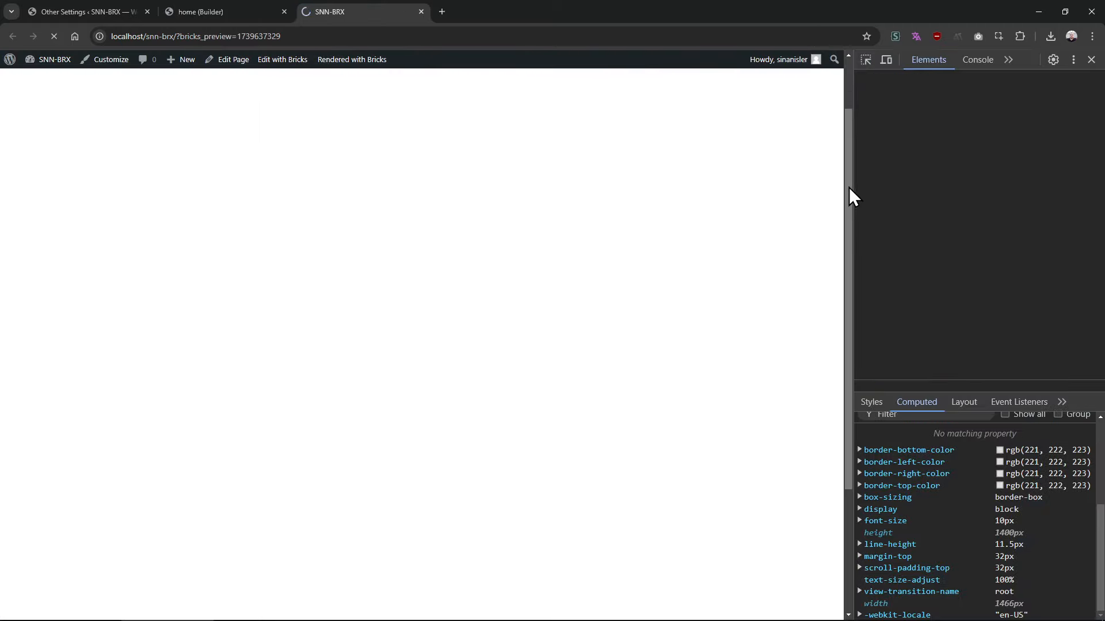
click(195, 10)
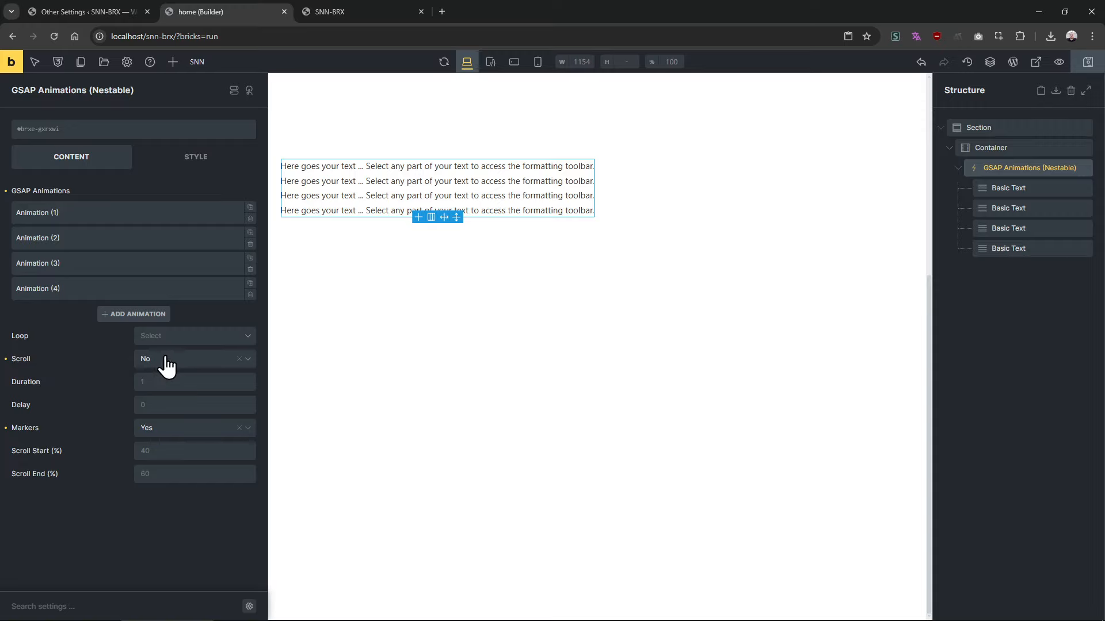
Delete the fourth, third and second animations from the GSAP element, and inspect the first animation's settings
click(251, 295)
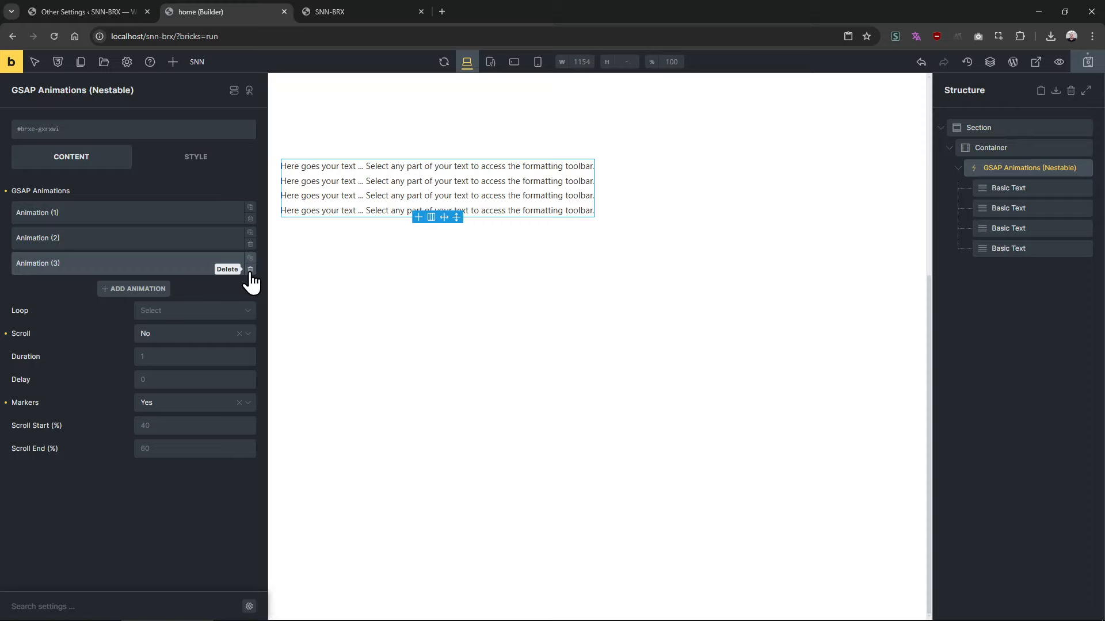
click(251, 269)
click(250, 244)
click(177, 209)
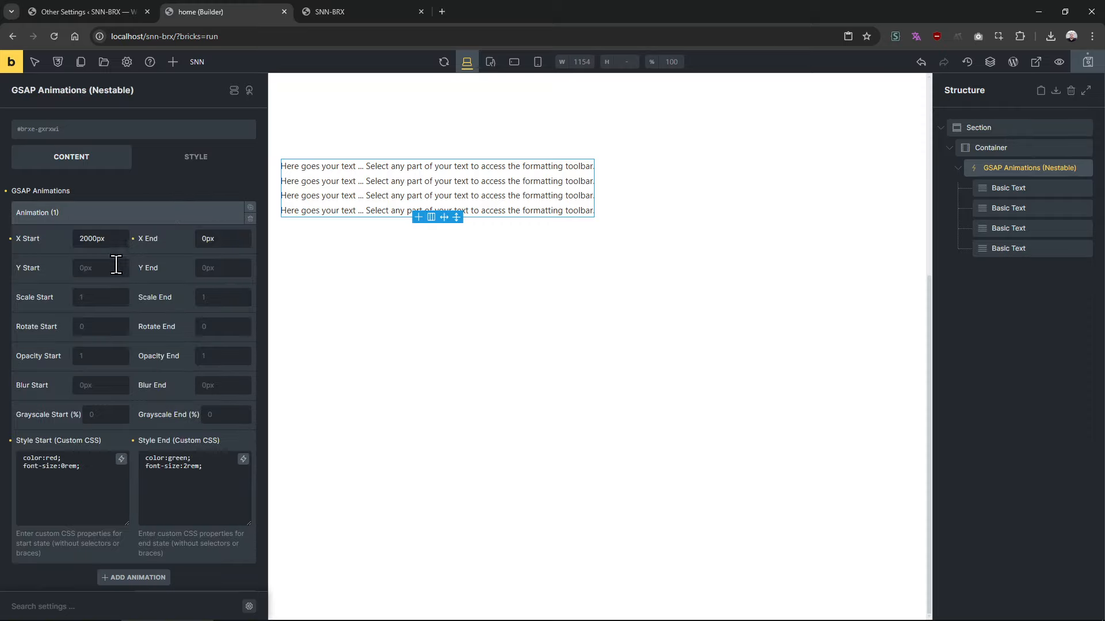
click(128, 217)
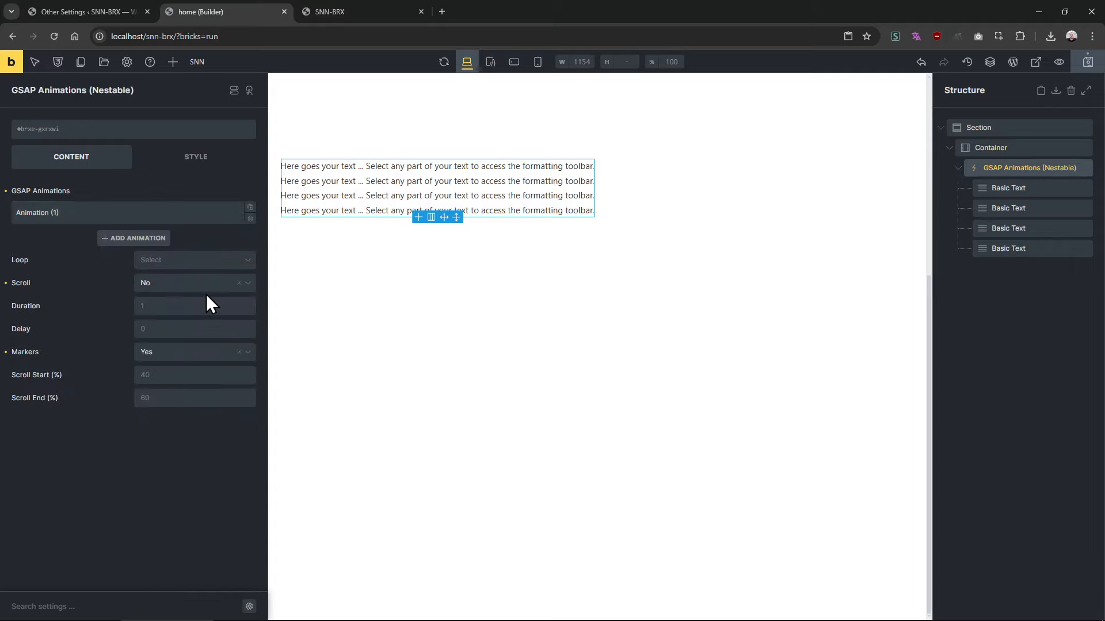
Clear the first animation's X Start and X End values, keeping its start and end custom CSS
click(110, 213)
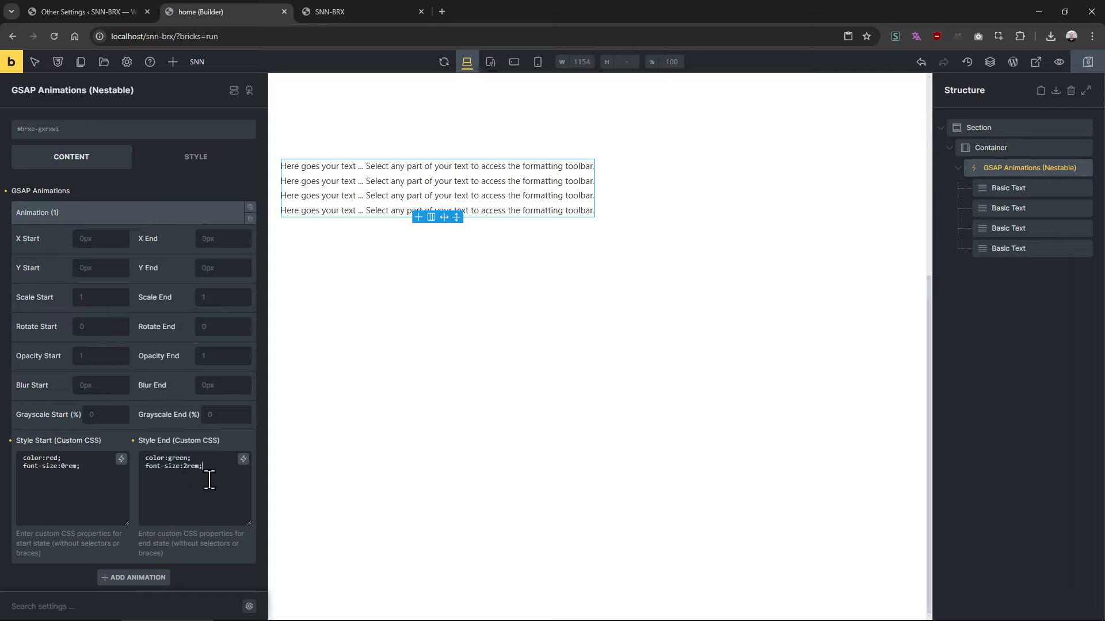
drag(208, 475, 109, 438)
click(157, 205)
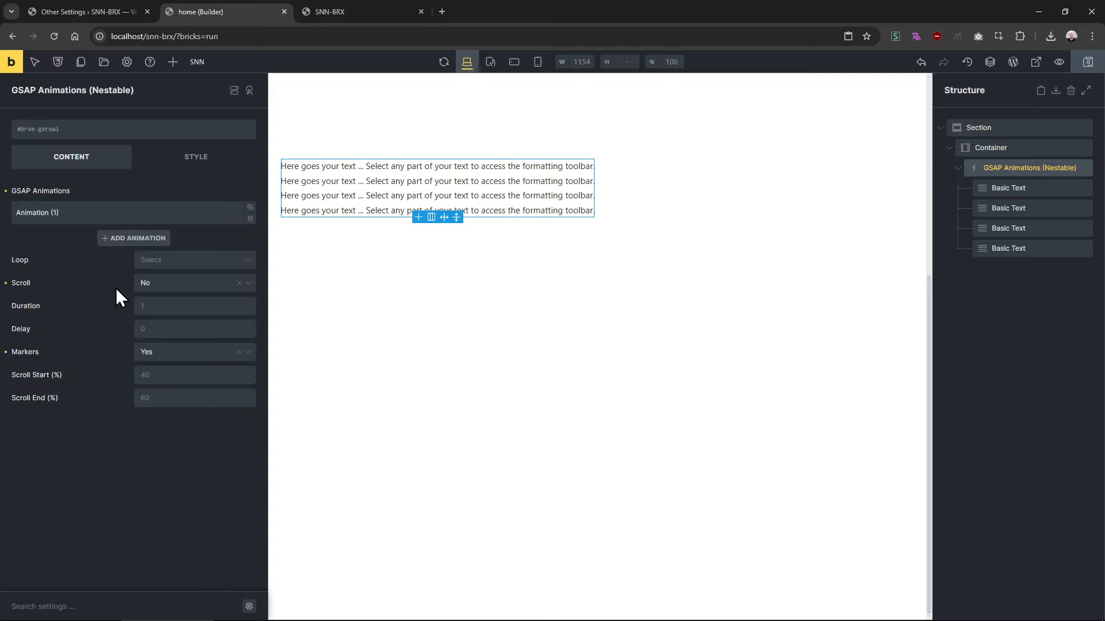
Review the start and end custom CSS of the remaining animation
click(57, 215)
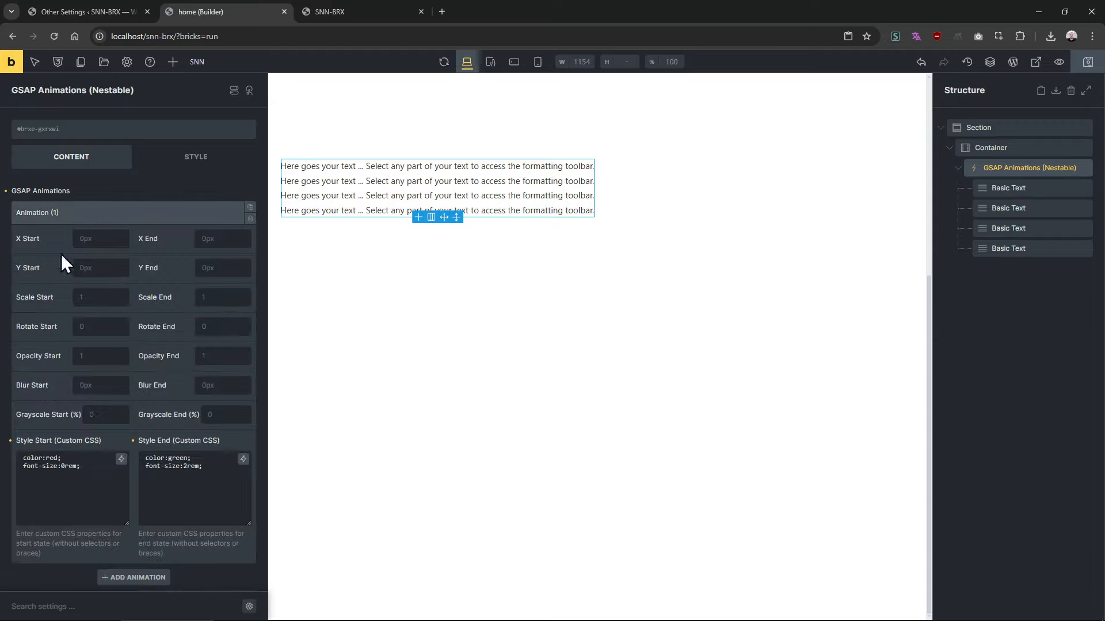
drag(90, 466, 6, 450)
drag(201, 481, 86, 452)
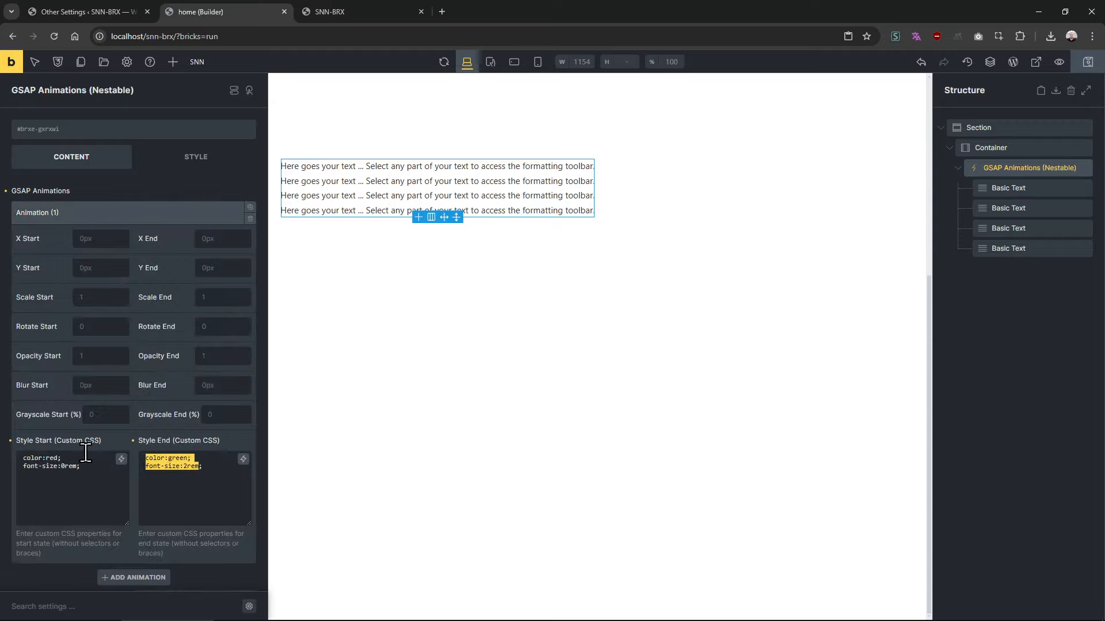
click(138, 219)
click(130, 212)
click(85, 267)
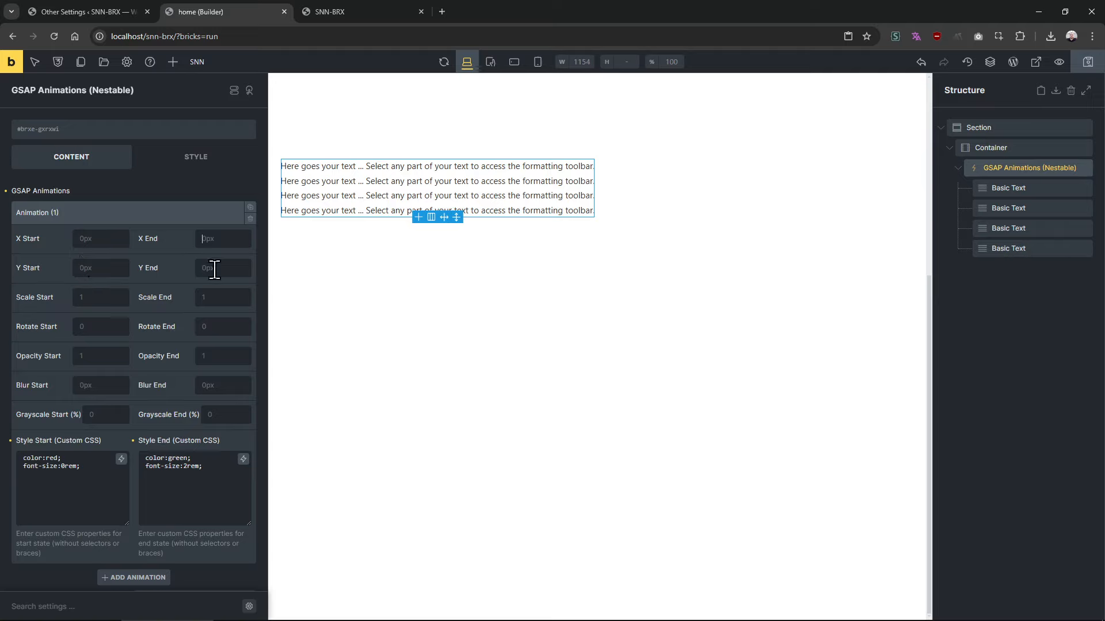
click(131, 211)
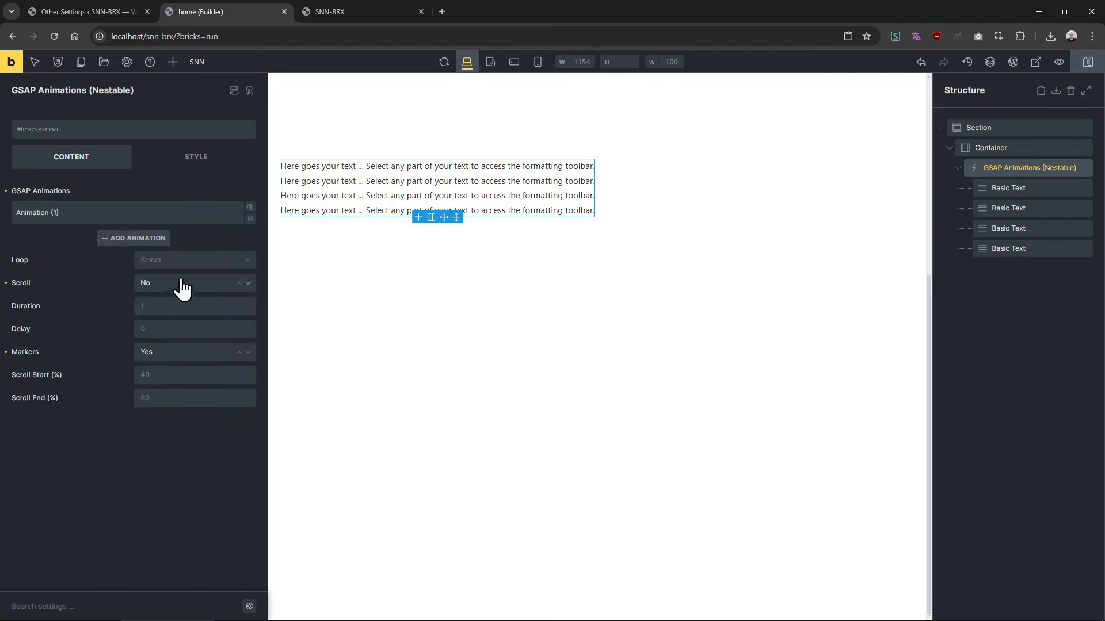
Reload the page preview and scroll to the text lines to check the custom CSS animation
click(332, 11)
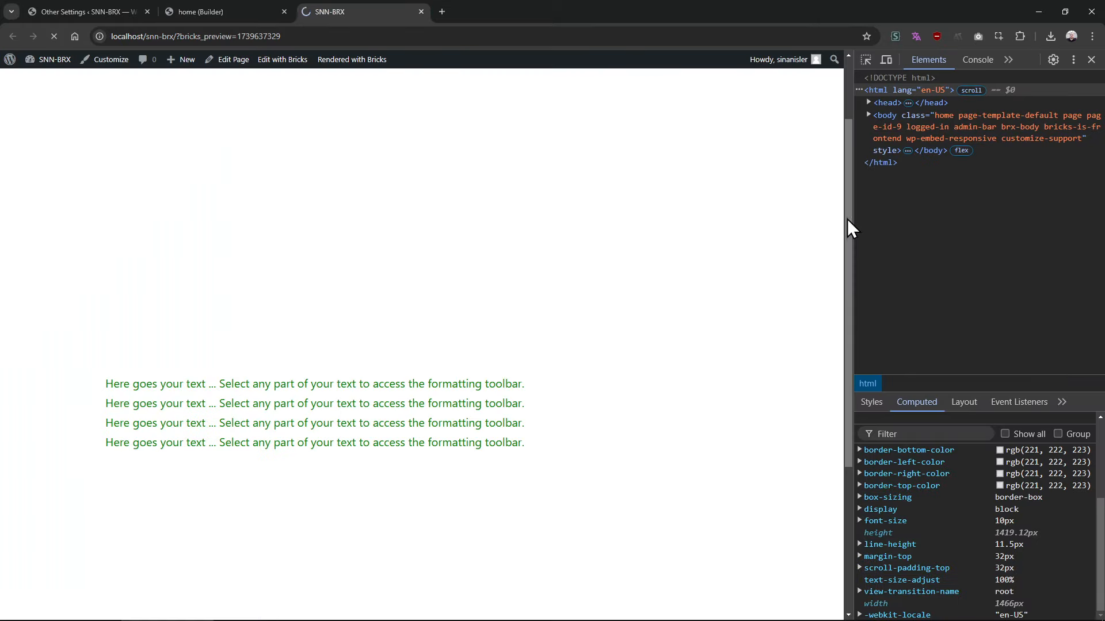
drag(848, 210, 833, 264)
key(F5)
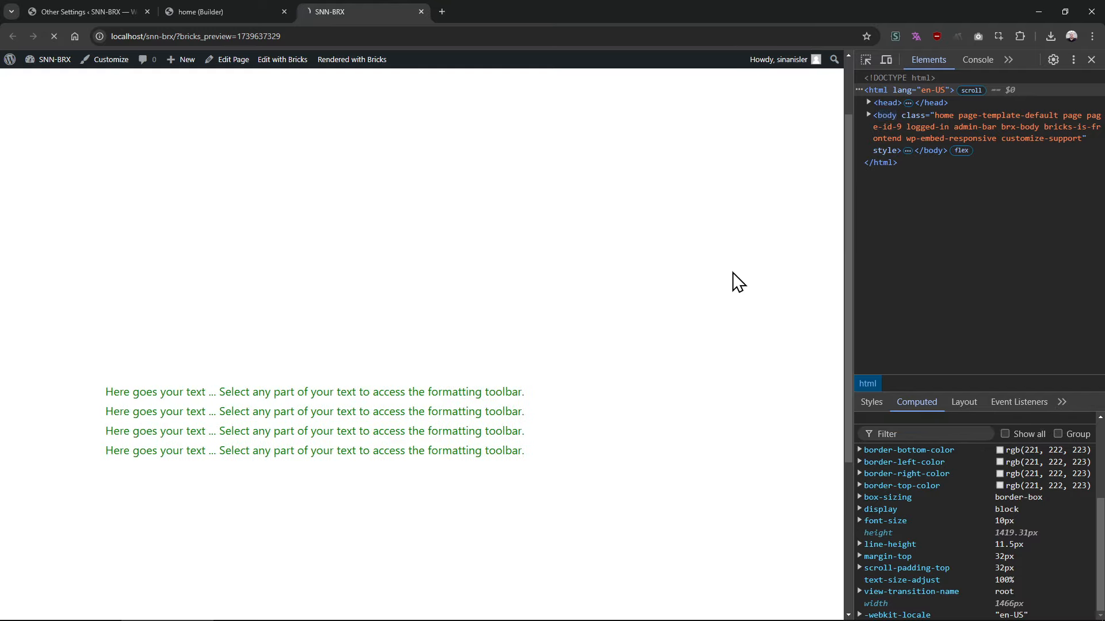
Compare the animation's start and end custom CSS in the builder with the text lines in the preview
click(213, 14)
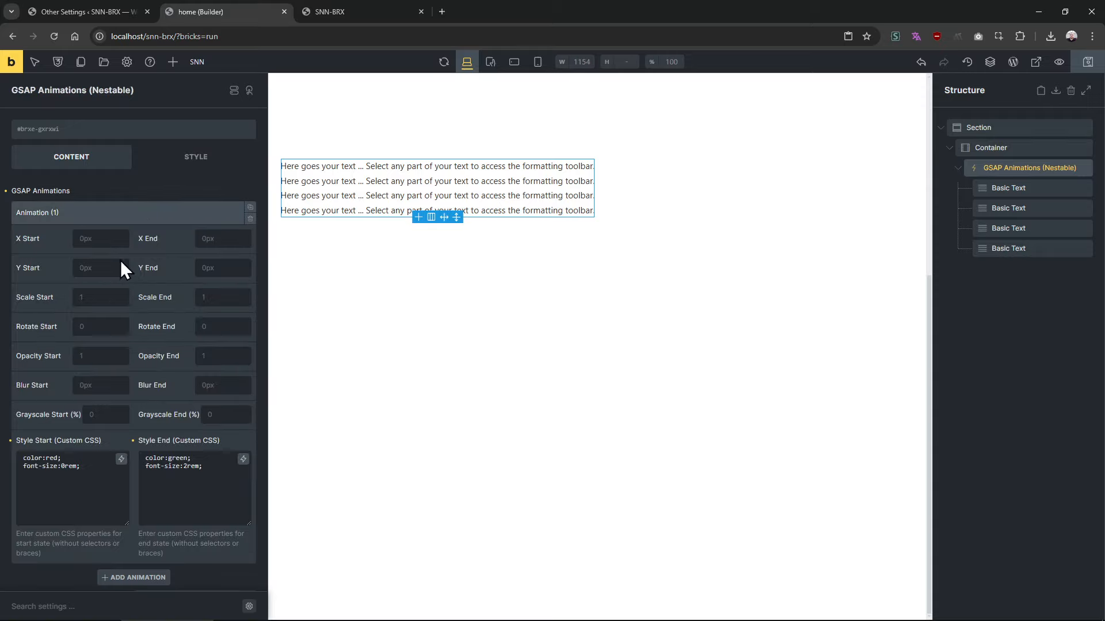
scroll(120, 267, down, 1)
drag(81, 431, 1, 407)
drag(234, 429, 98, 398)
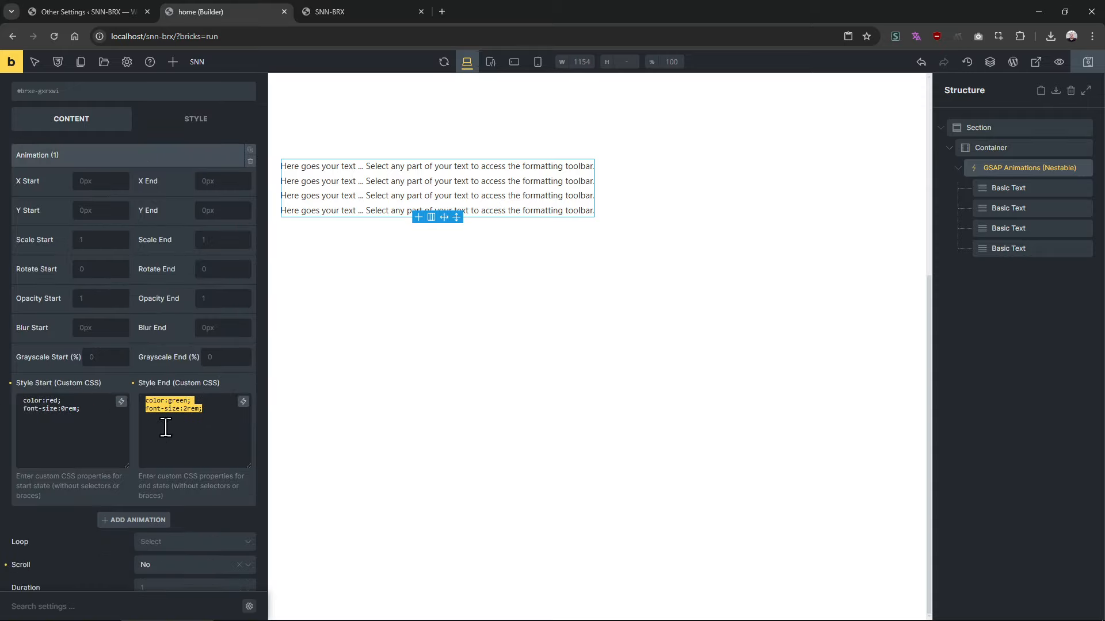
scroll(165, 424, down, 2)
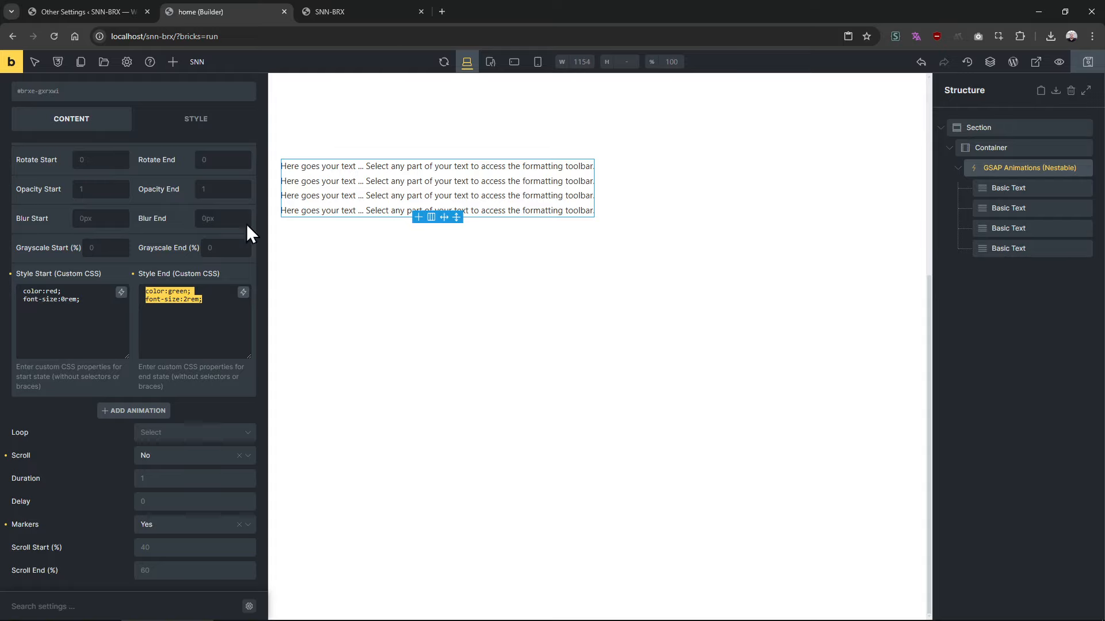
click(361, 11)
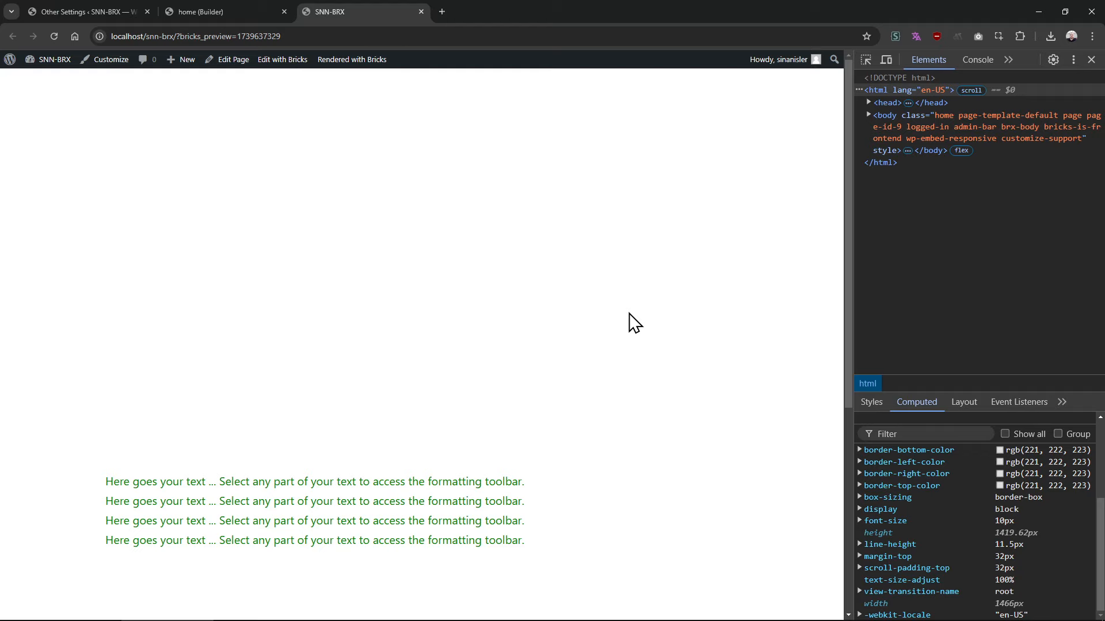
scroll(628, 314, down, 5)
scroll(629, 314, up, 4)
scroll(628, 314, down, 2)
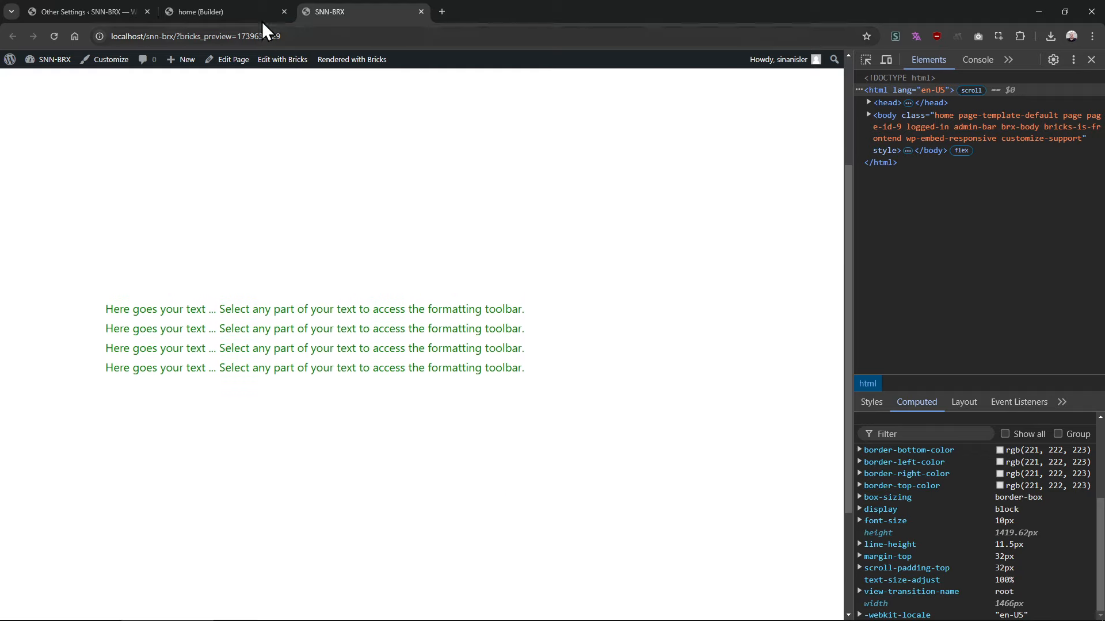
Set the GSAP element's Loop to Yes in the builder, save, and check the looping animation in the preview
click(226, 12)
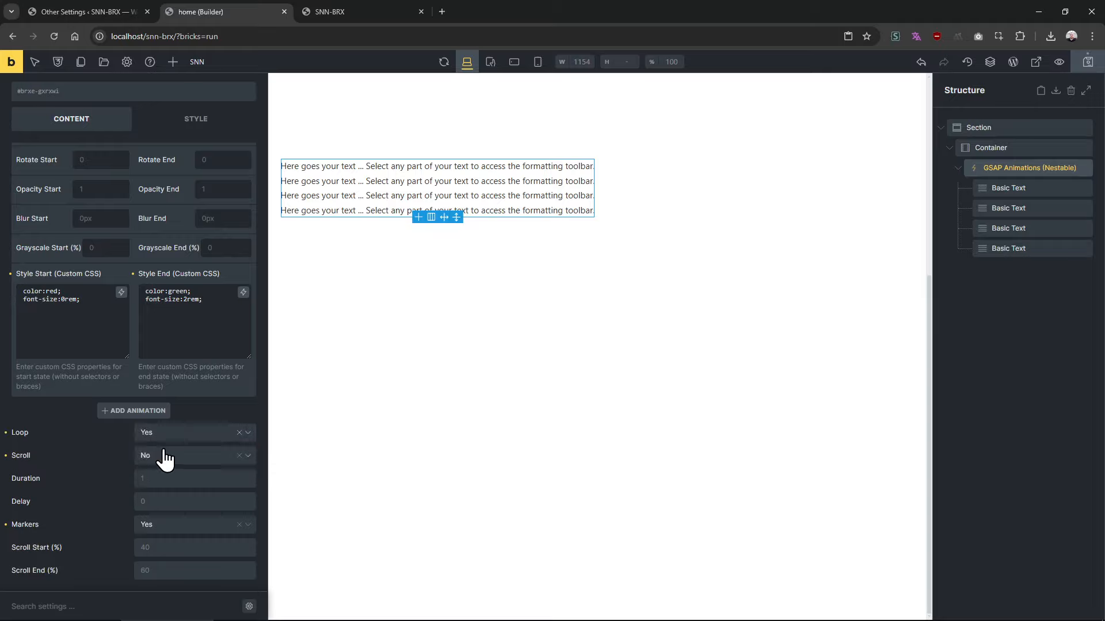
click(393, 12)
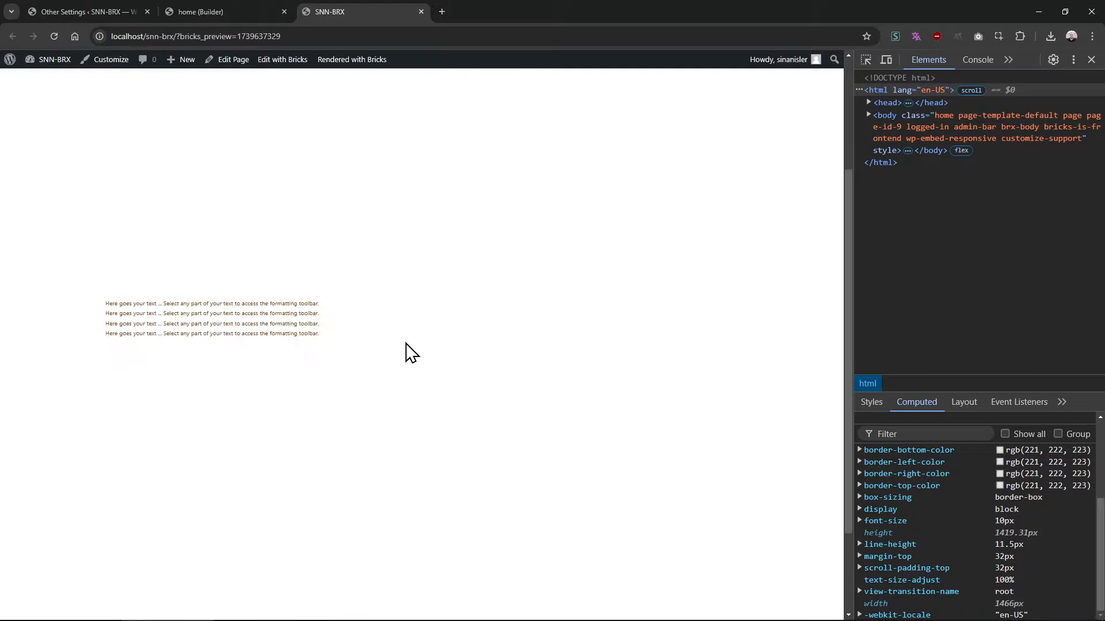
click(203, 5)
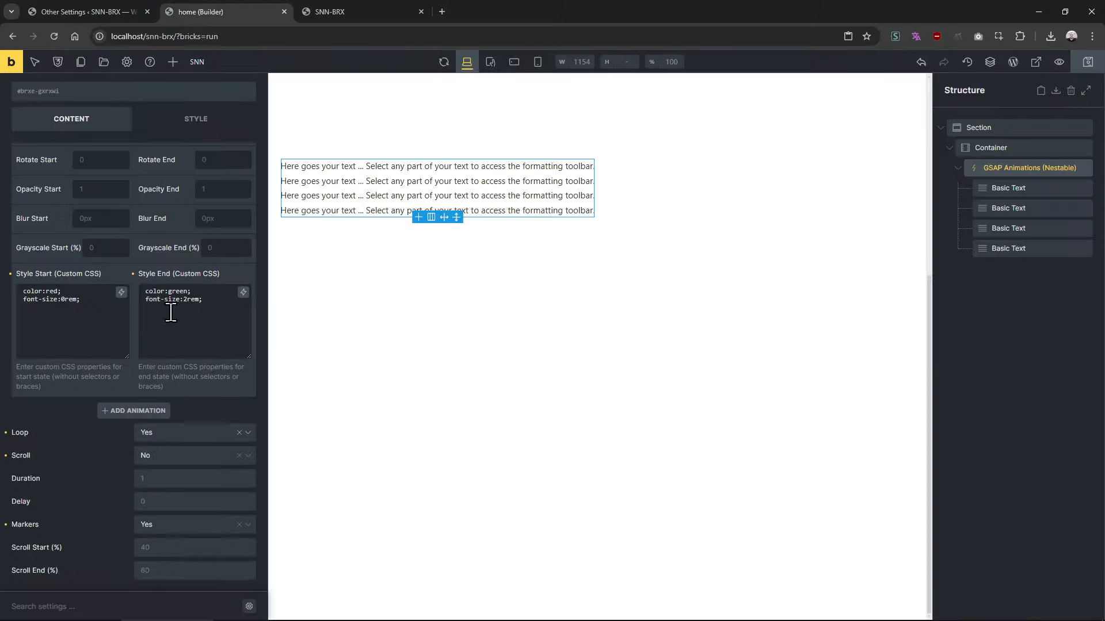
click(323, 6)
Replace the animation's start custom CSS with scale:0 and end custom CSS with scale:1, save, and reload the preview
click(229, 10)
click(90, 330)
key(ctrl+a)
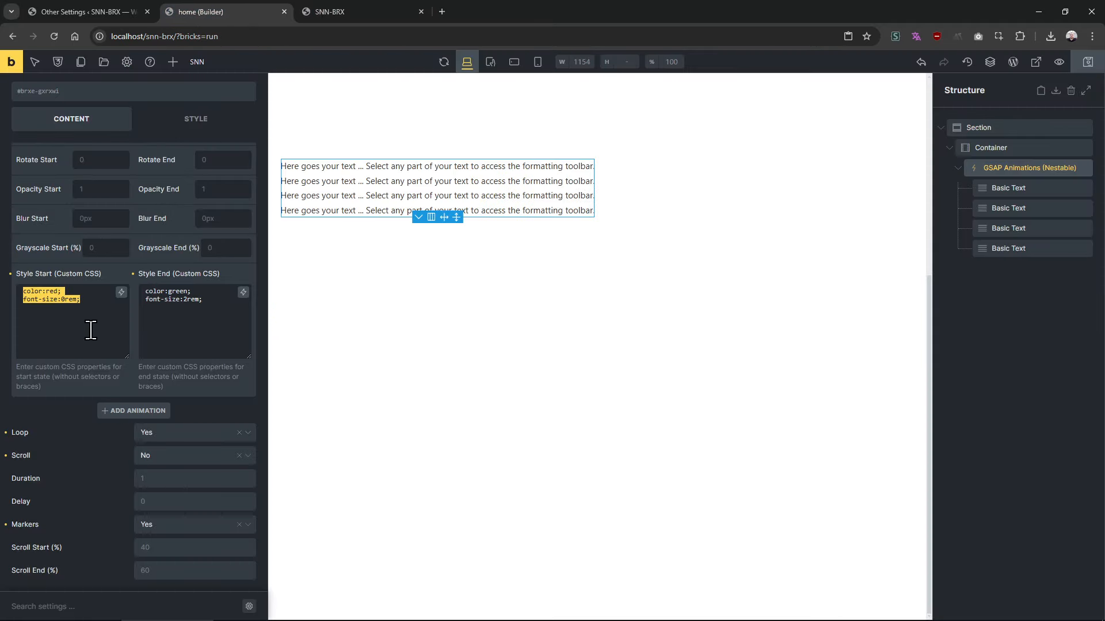
text(scale:0)
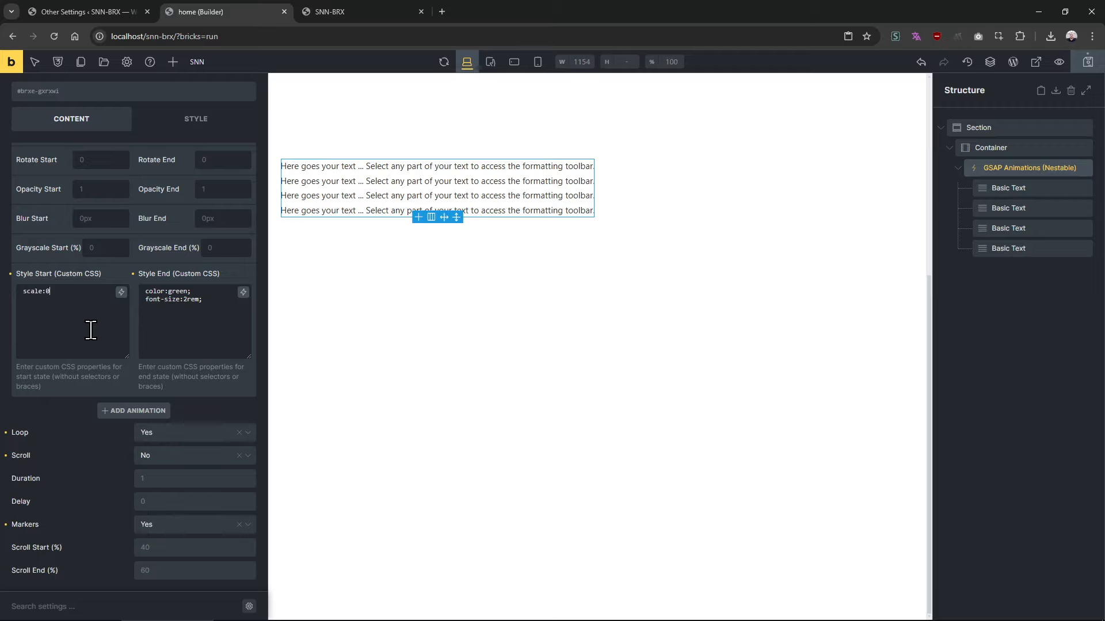
click(209, 309)
key(ctrl+a)
text(scale:)
click(368, 12)
key(F5)
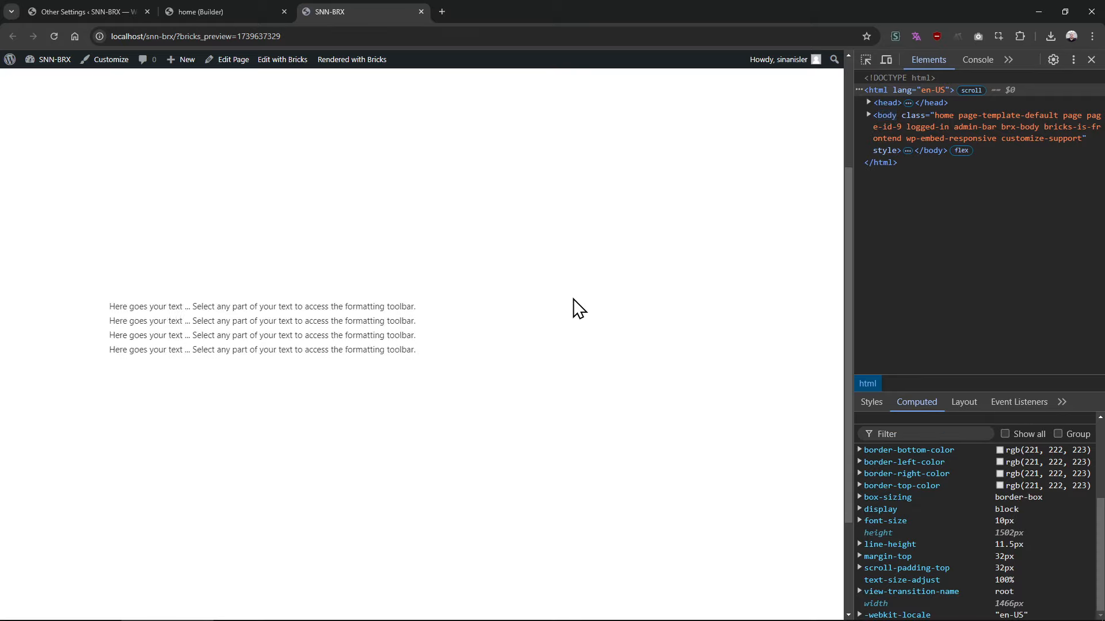
Replace the animation's start custom CSS with opacity:0 and end custom CSS with opacity:1, save, and check the preview
click(270, 14)
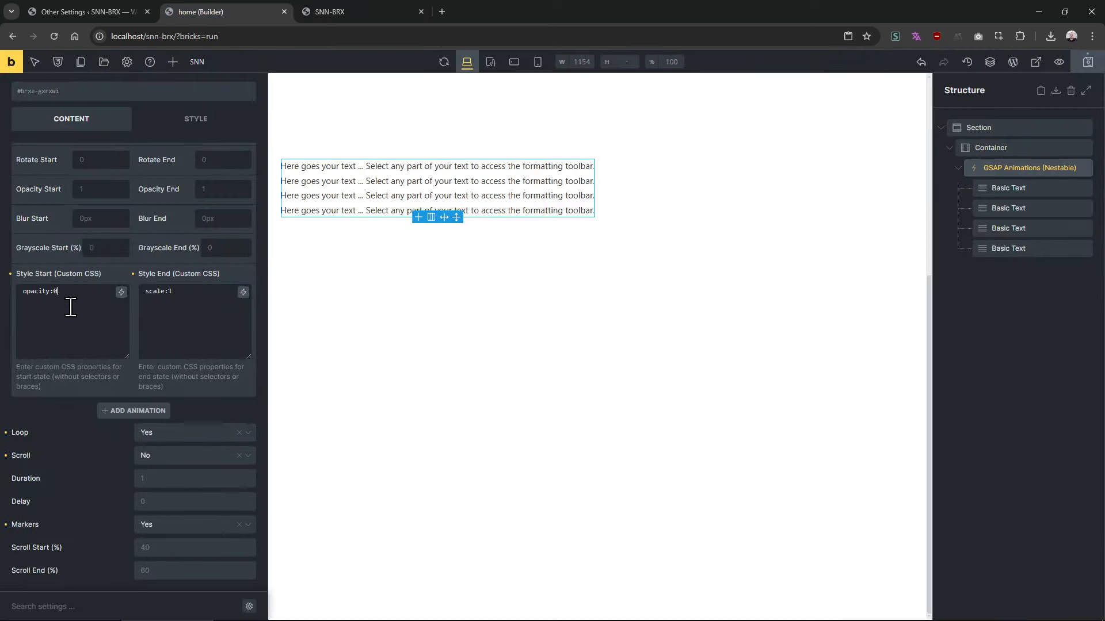
click(175, 332)
key(ctrl+a)
text(opacity:0)
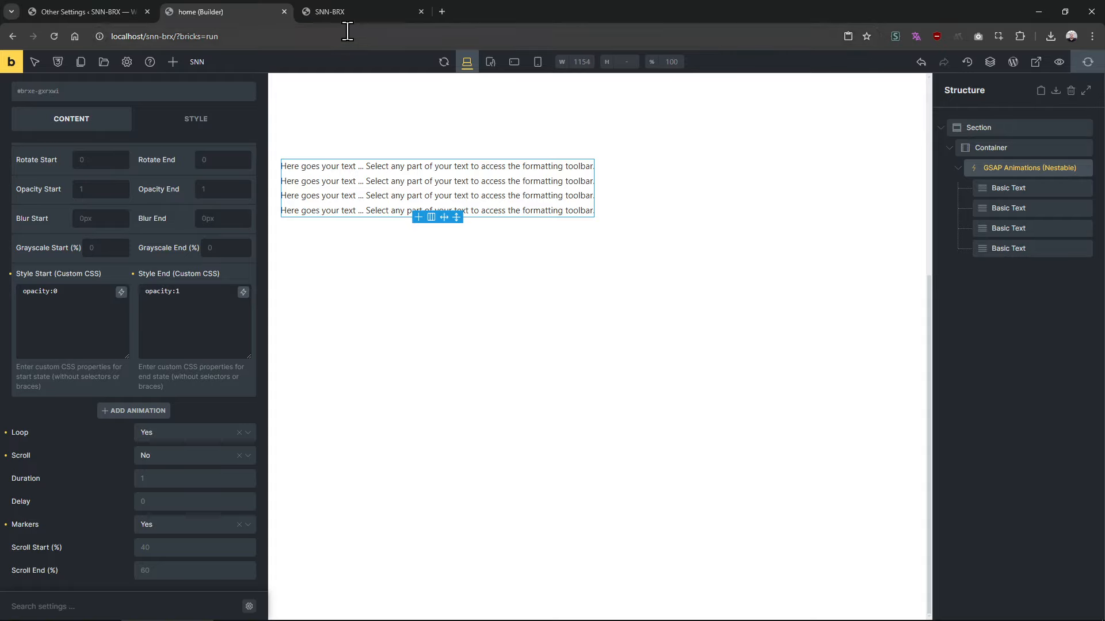
click(345, 13)
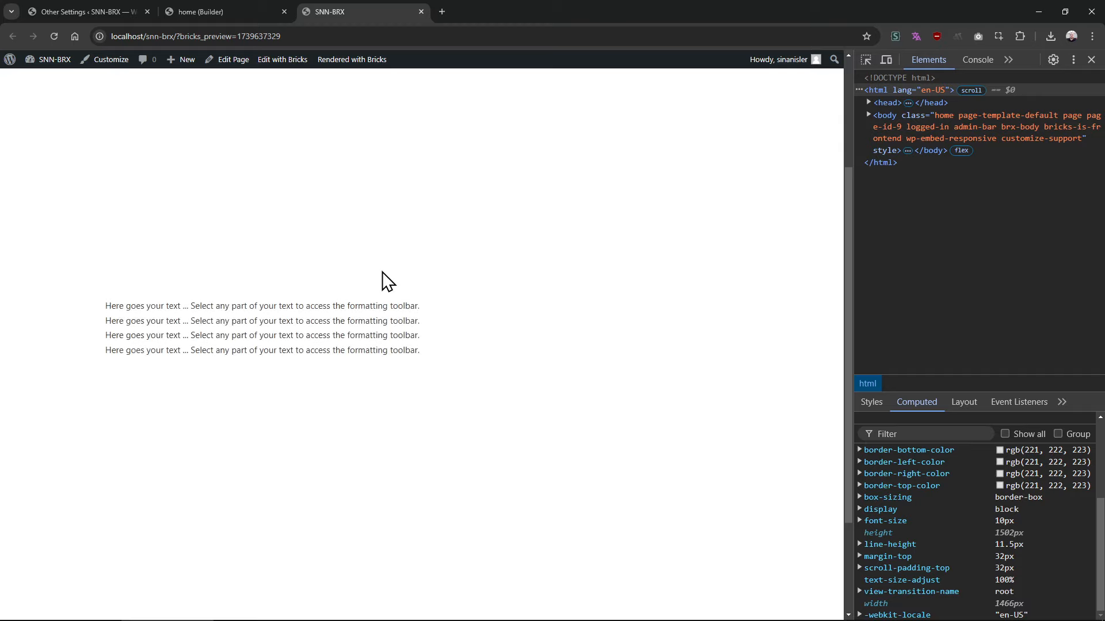
Set the GSAP element's Duration to 10, save the page, and check the preview
click(236, 9)
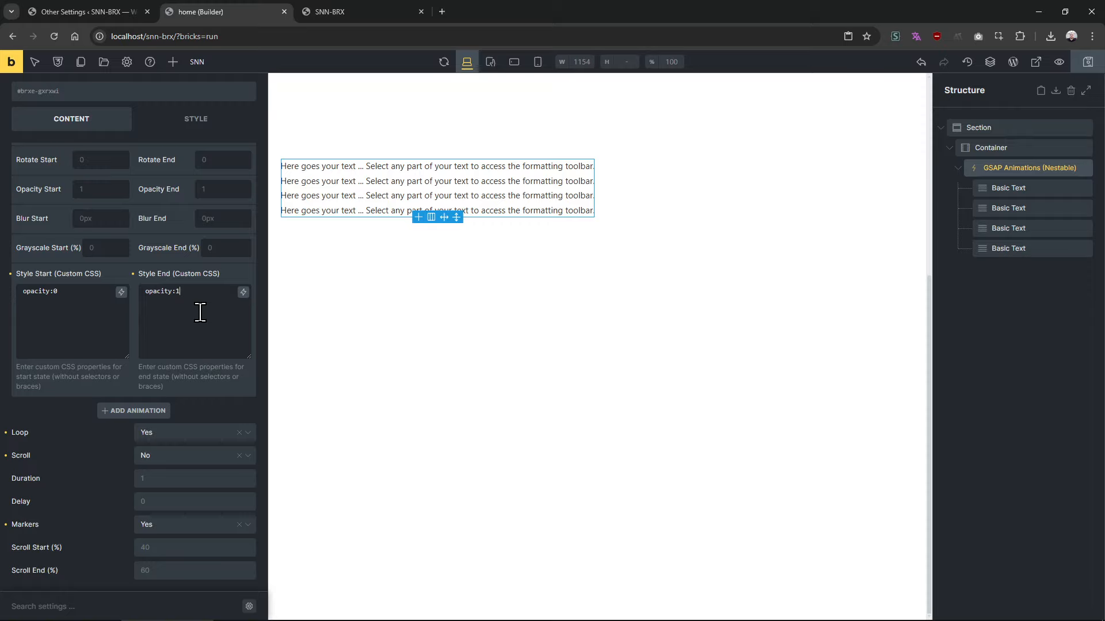
click(179, 477)
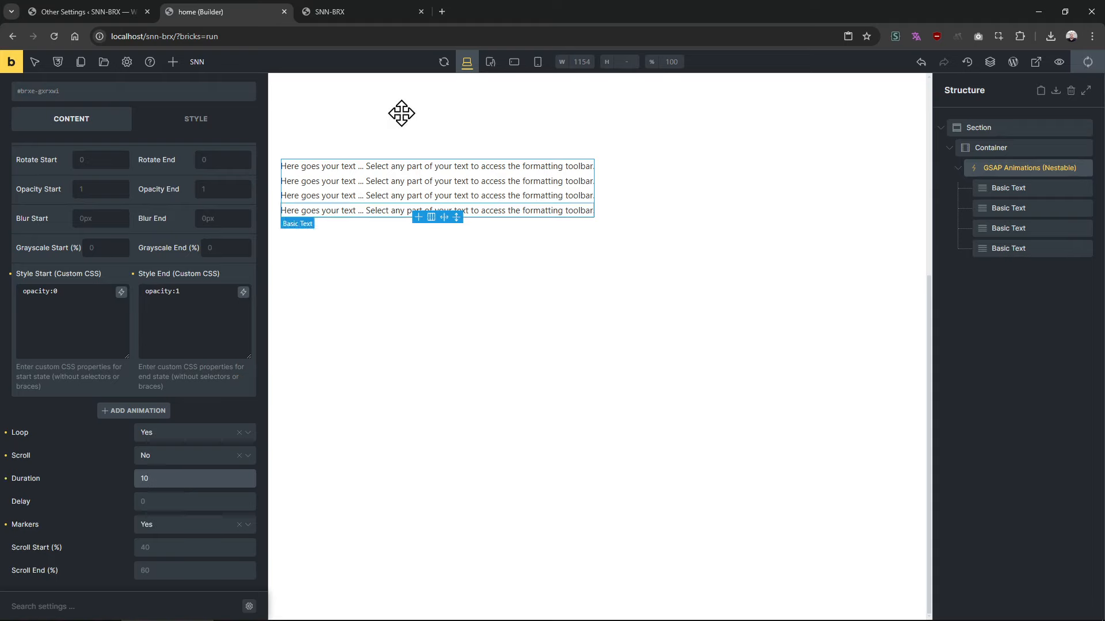
key(ctrl+Tab)
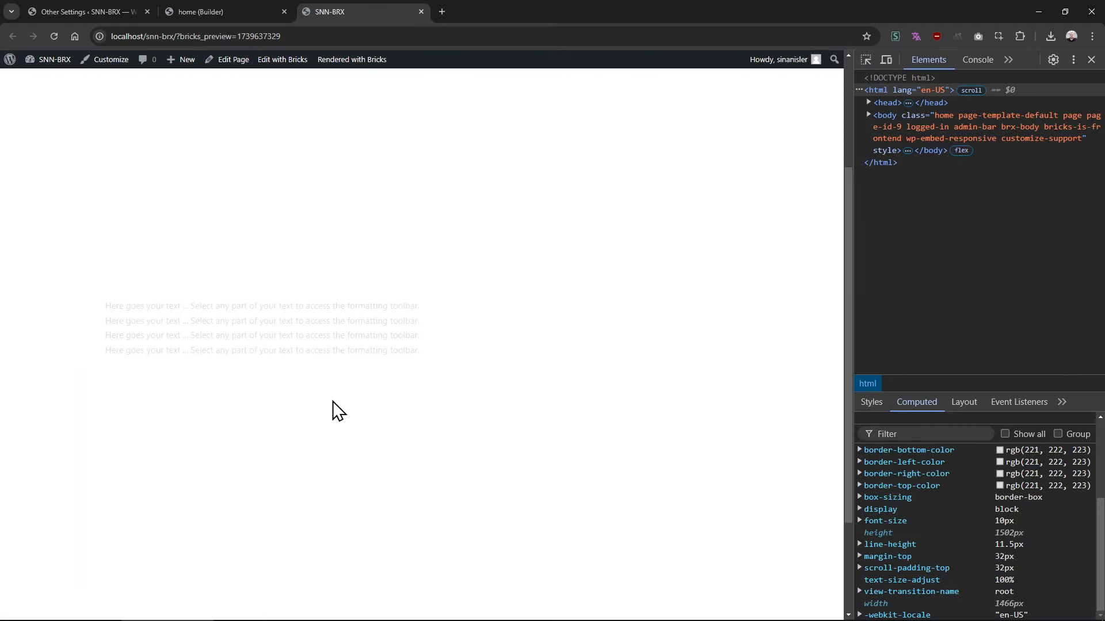
Set the GSAP element's Duration to 0.5, save the page, and reload the preview
click(236, 11)
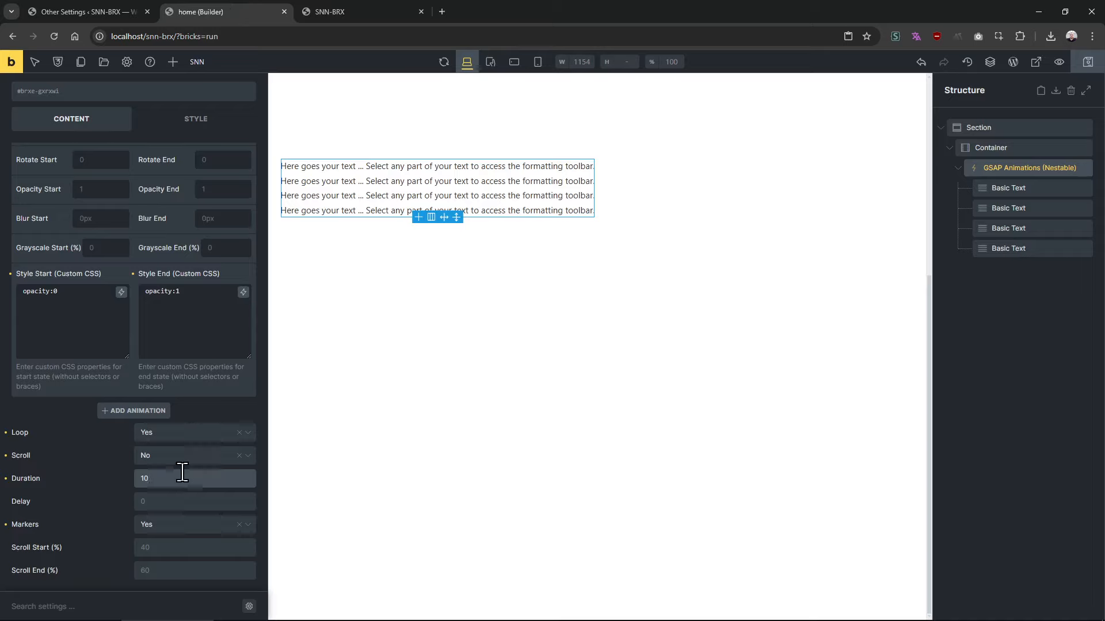
drag(182, 472, 90, 475)
text(0.5)
key(ctrl+s)
click(350, 4)
key(F5)
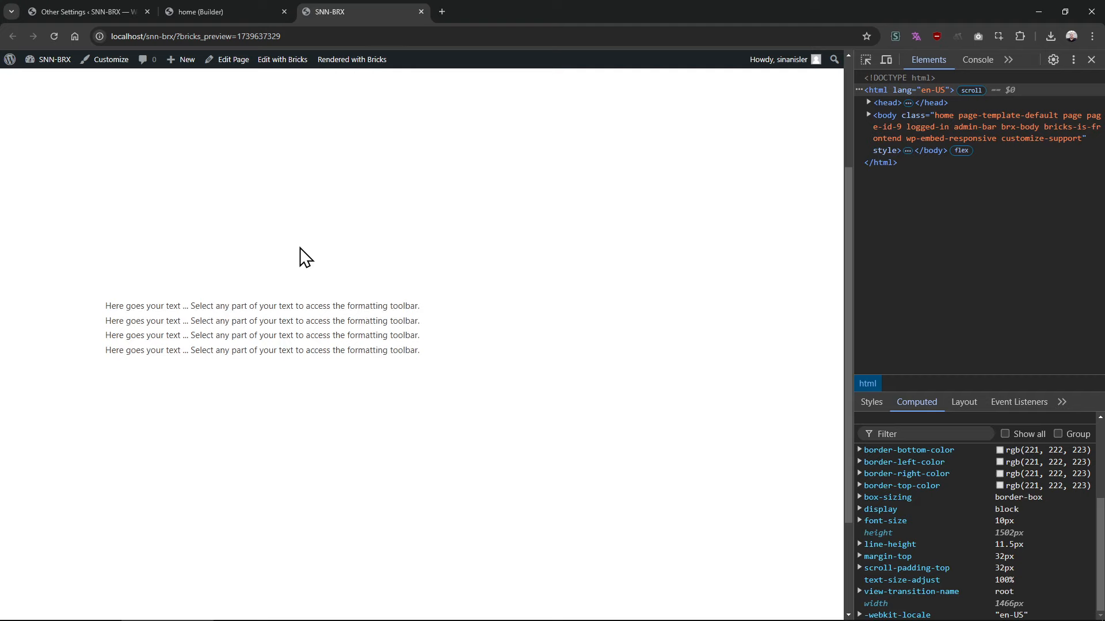
Set the GSAP element's Delay to 10, save the page, and check the preview
click(248, 6)
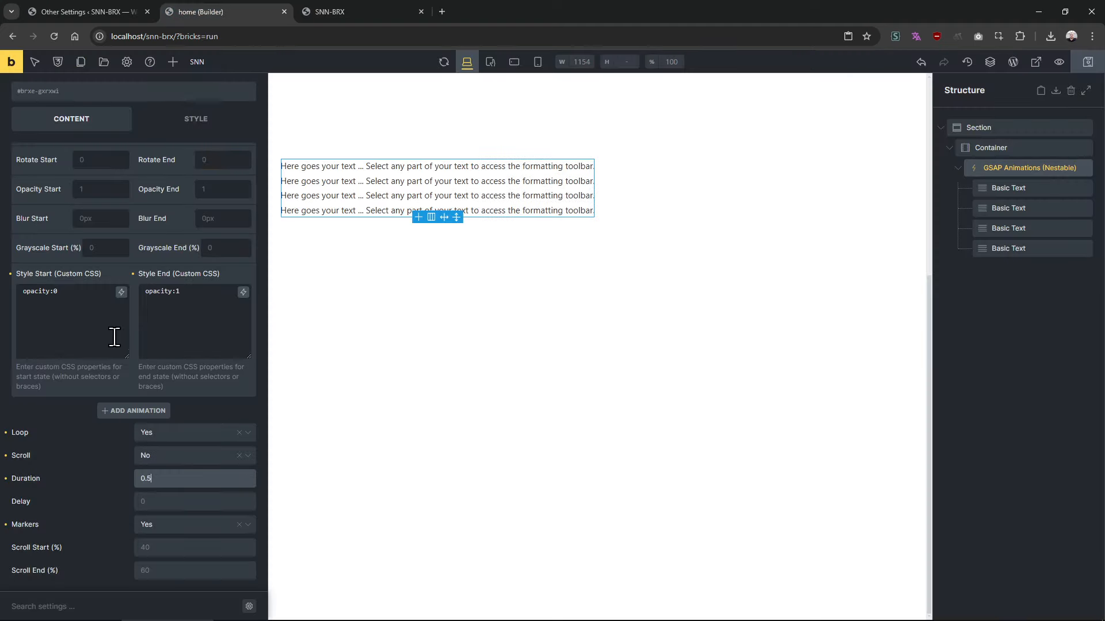
click(182, 507)
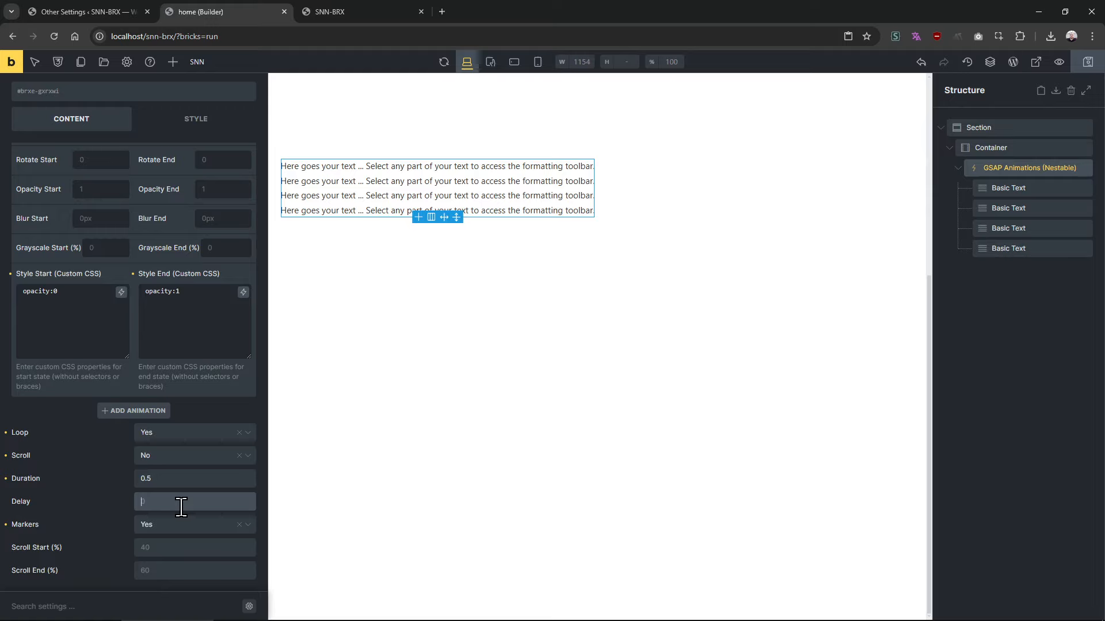
click(330, 12)
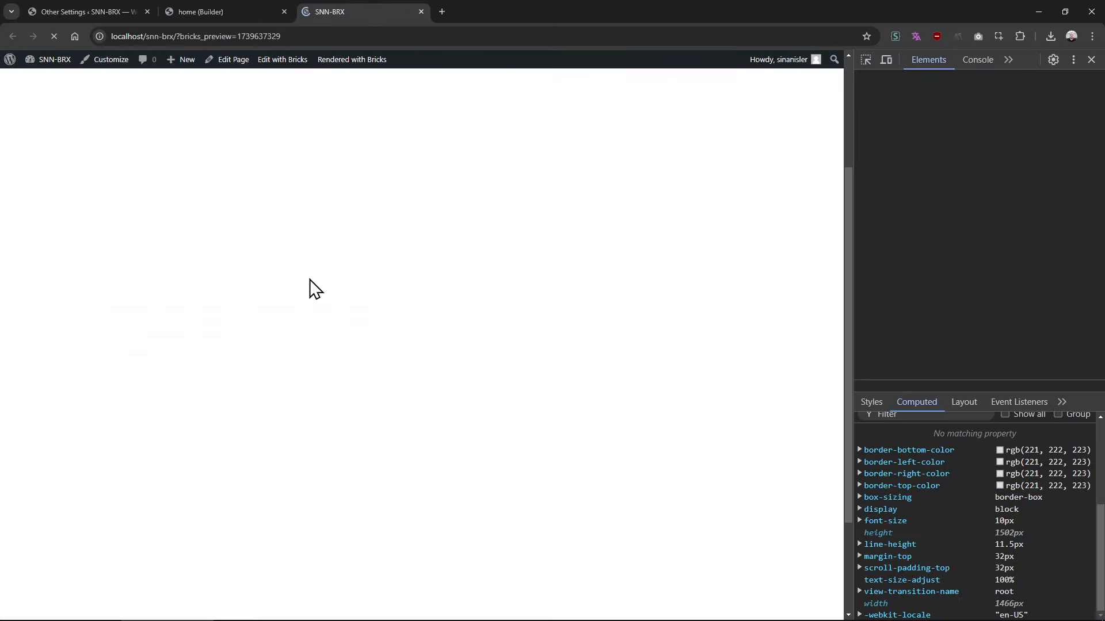
click(253, 13)
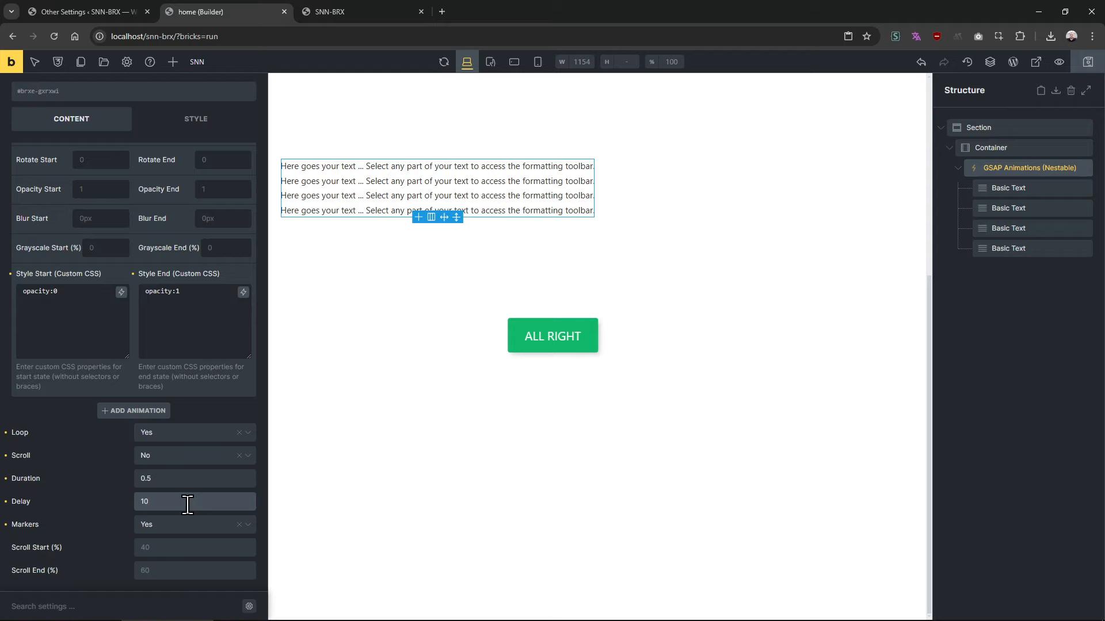
click(330, 11)
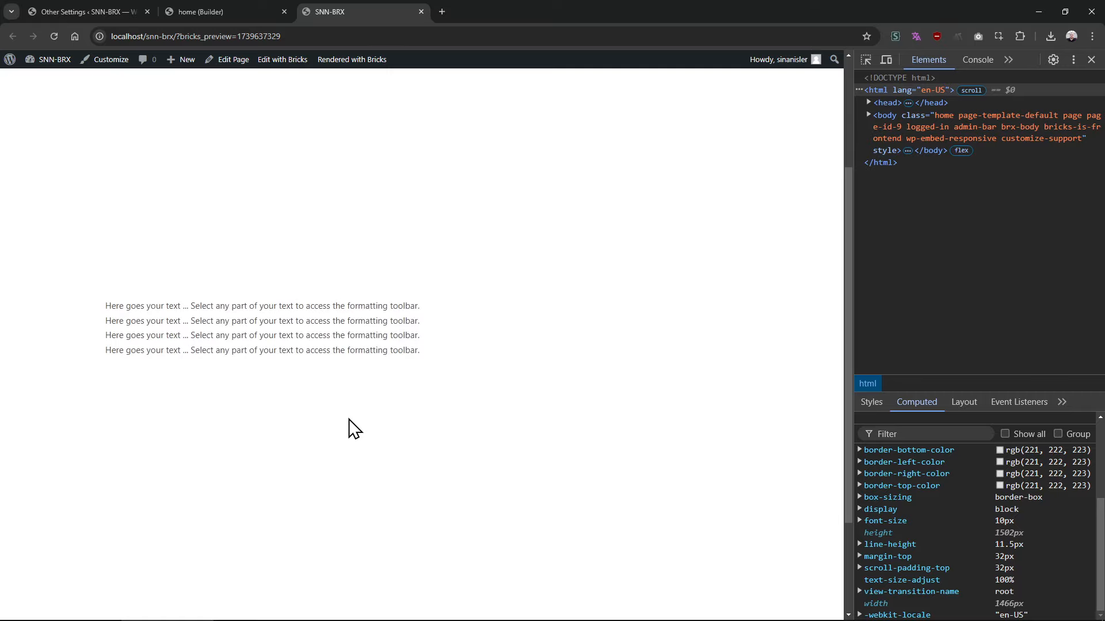
Search the web for fouc in a new tab, read the definition, and close the tab
key(ctrl+t)
text(fouc)
key(Return)
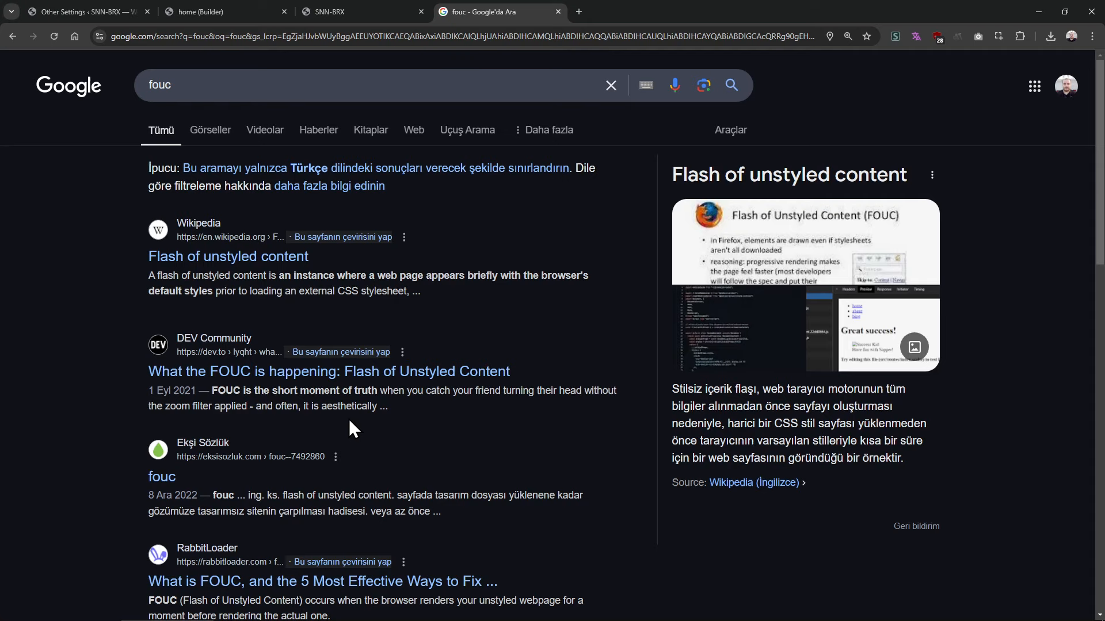
middle_click(506, 5)
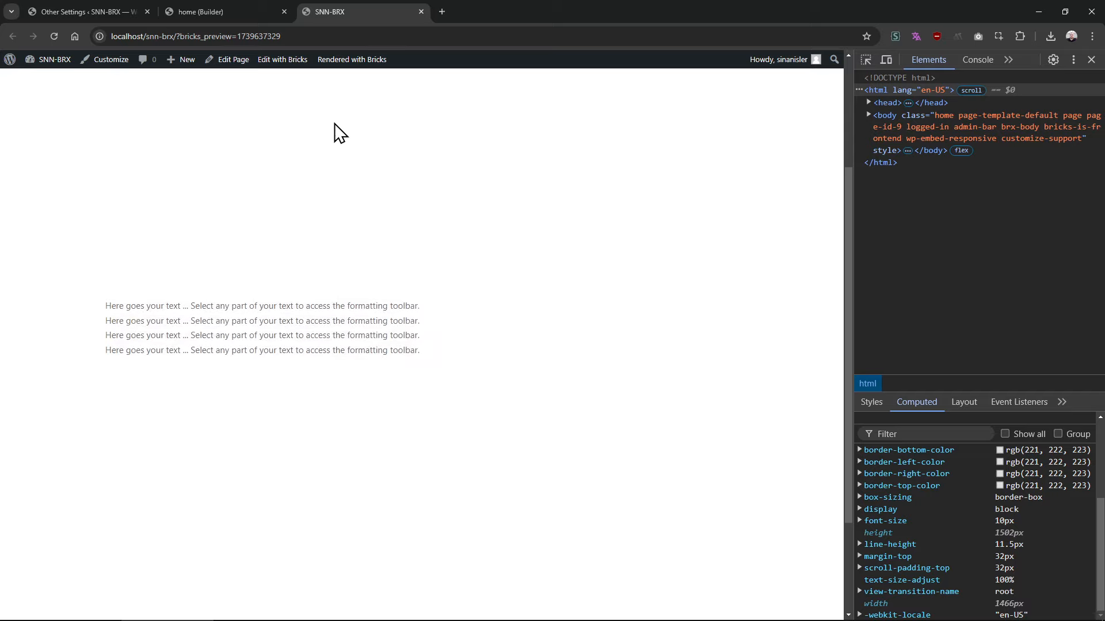
Set the GSAP element's Visibility to hidden in its Misc layout styles and check the preview
click(252, 12)
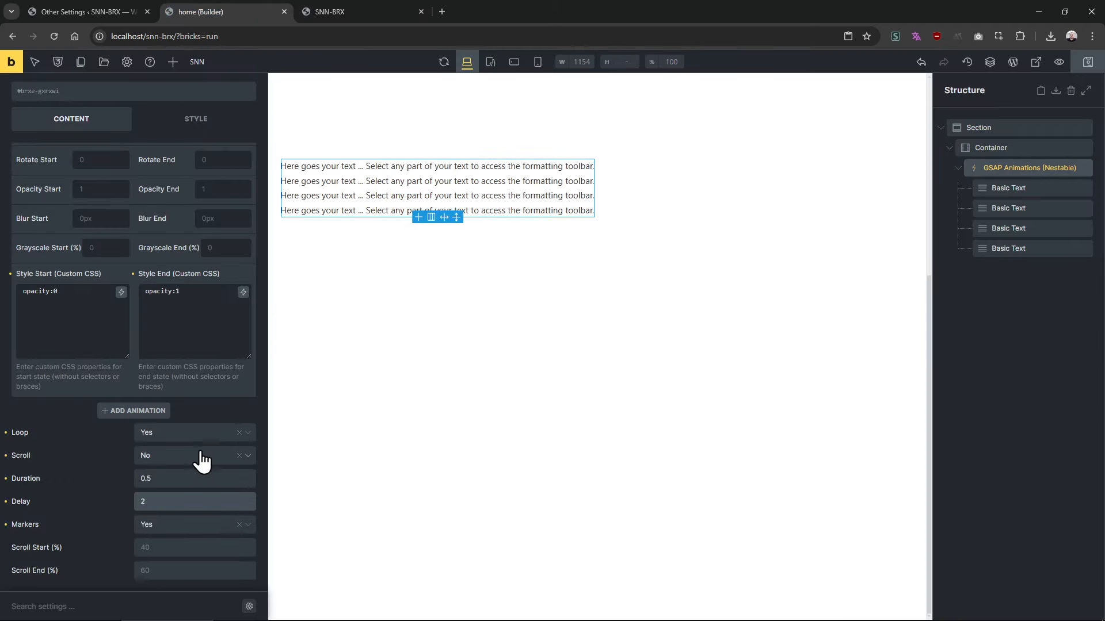
scroll(201, 444, up, 3)
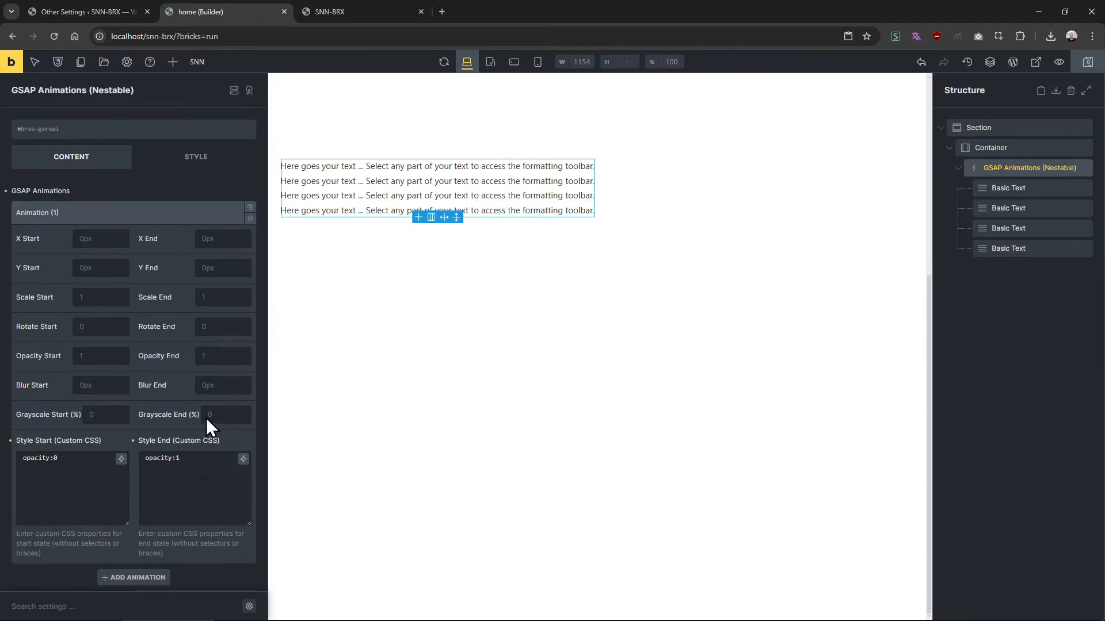
click(216, 167)
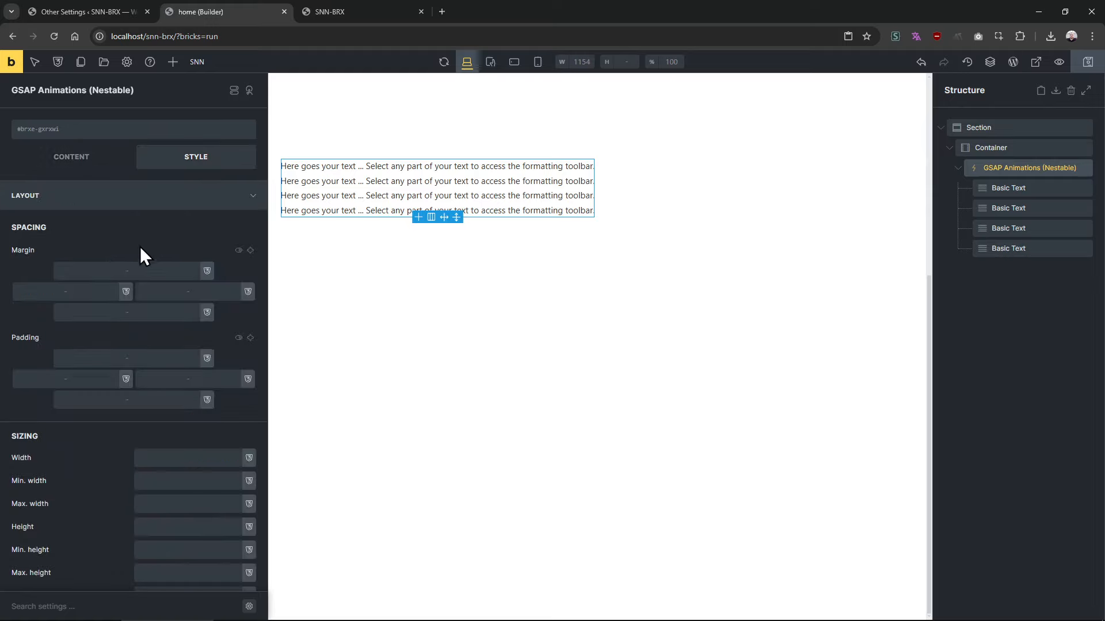
scroll(118, 412, down, 10)
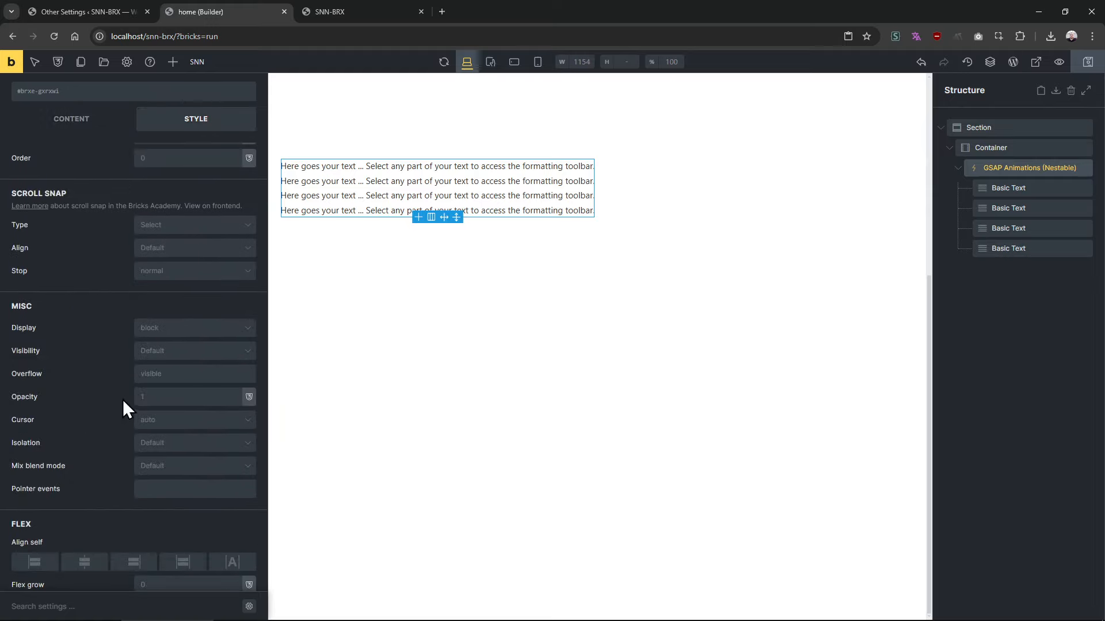
click(171, 352)
click(175, 405)
click(181, 356)
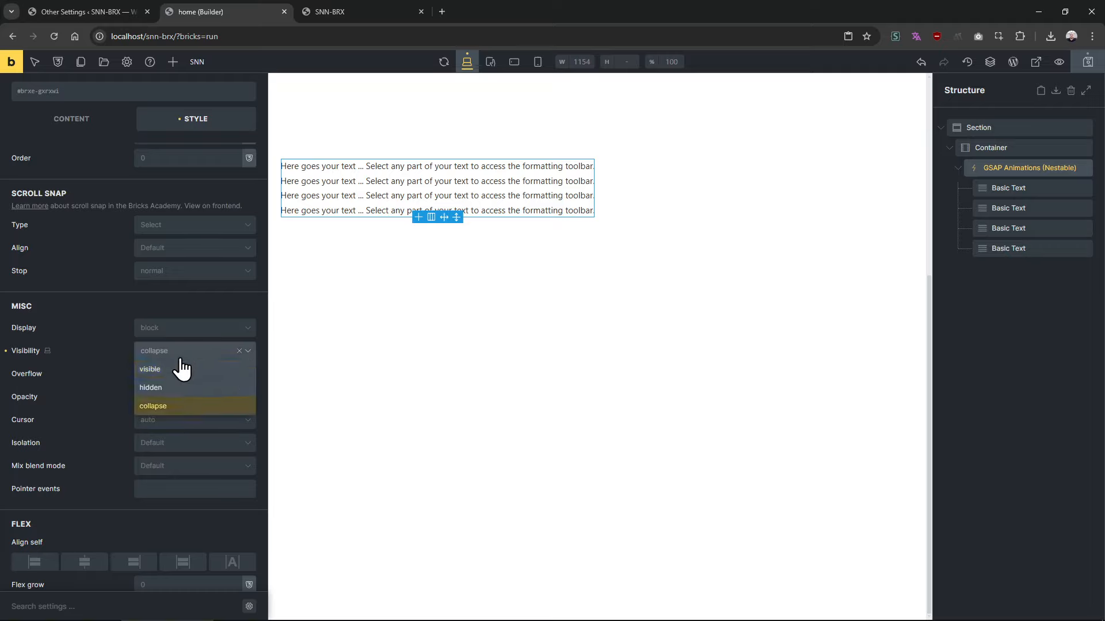
click(180, 387)
scroll(114, 247, up, 6)
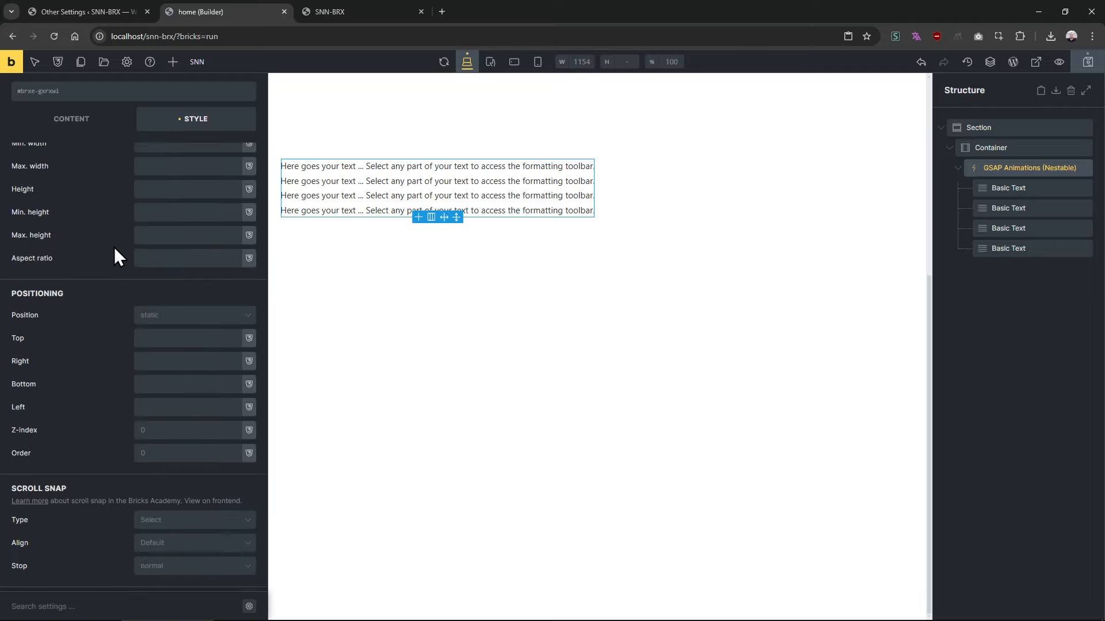
click(339, 5)
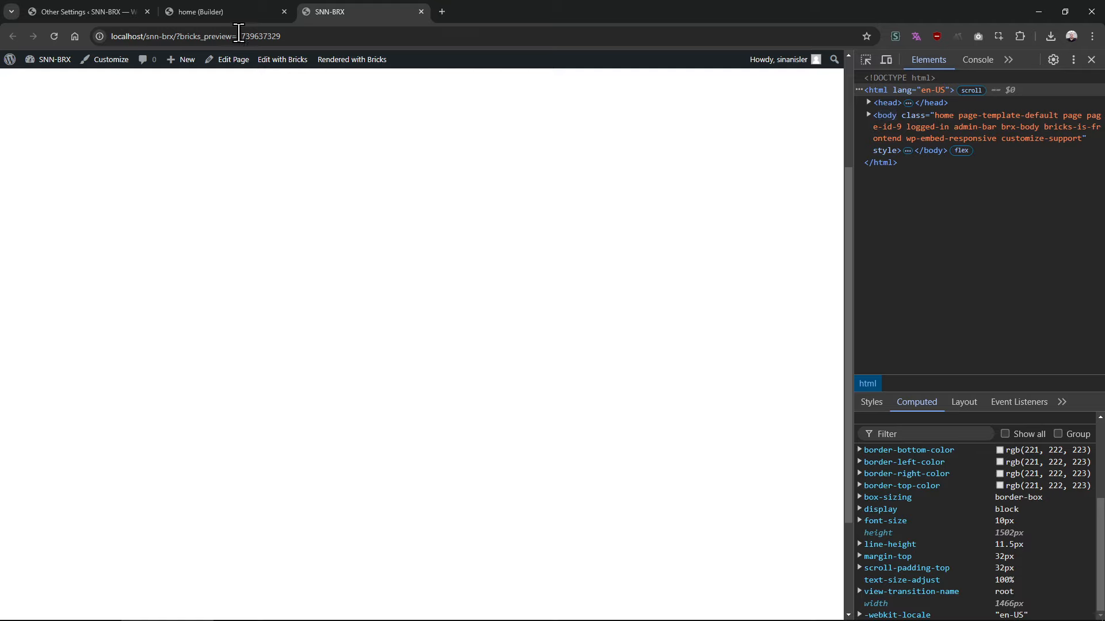
Add visibility:visible on a new line after opacity:0; in the animation's start custom CSS and check the preview
click(201, 11)
click(75, 159)
scroll(98, 468, down, 1)
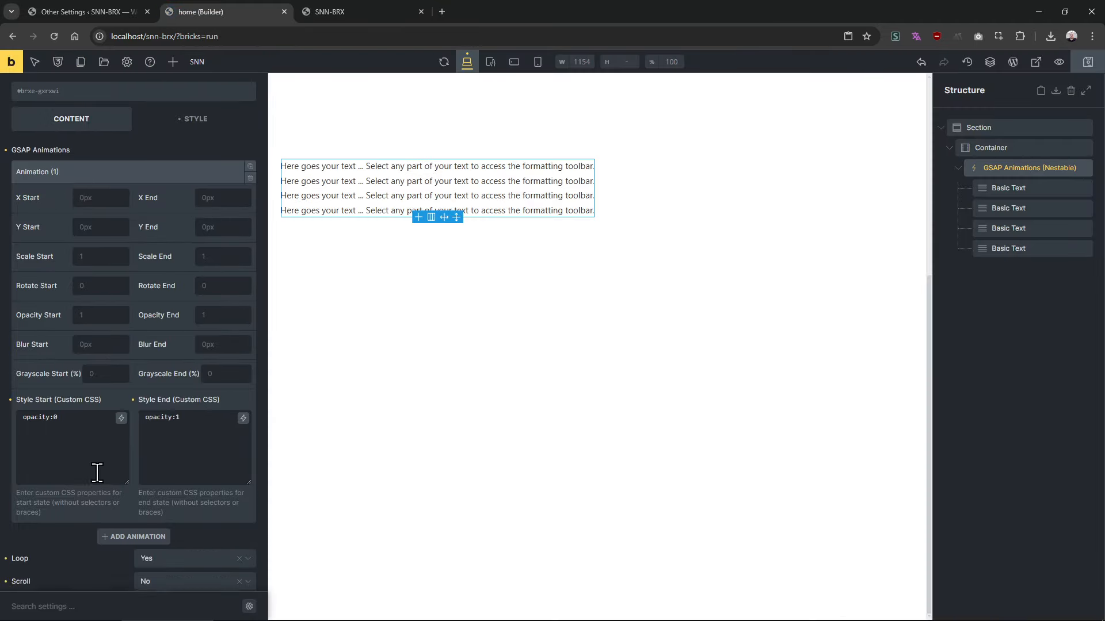
click(93, 423)
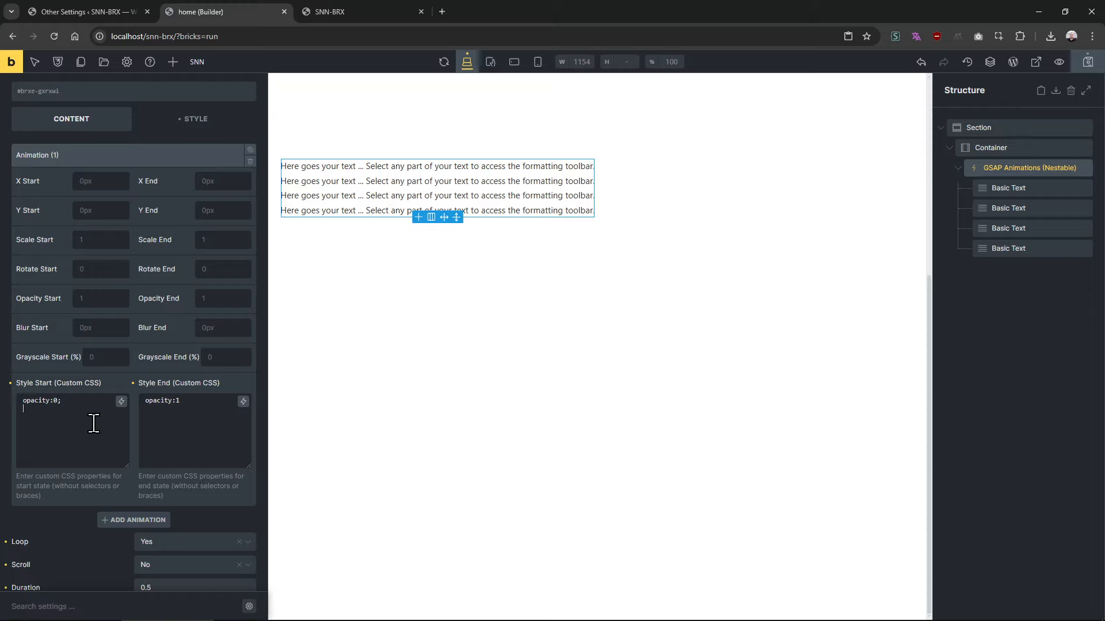
key(Return)
text(visibil)
key(ctrl+shift+Left)
text(visibility:visible)
click(346, 8)
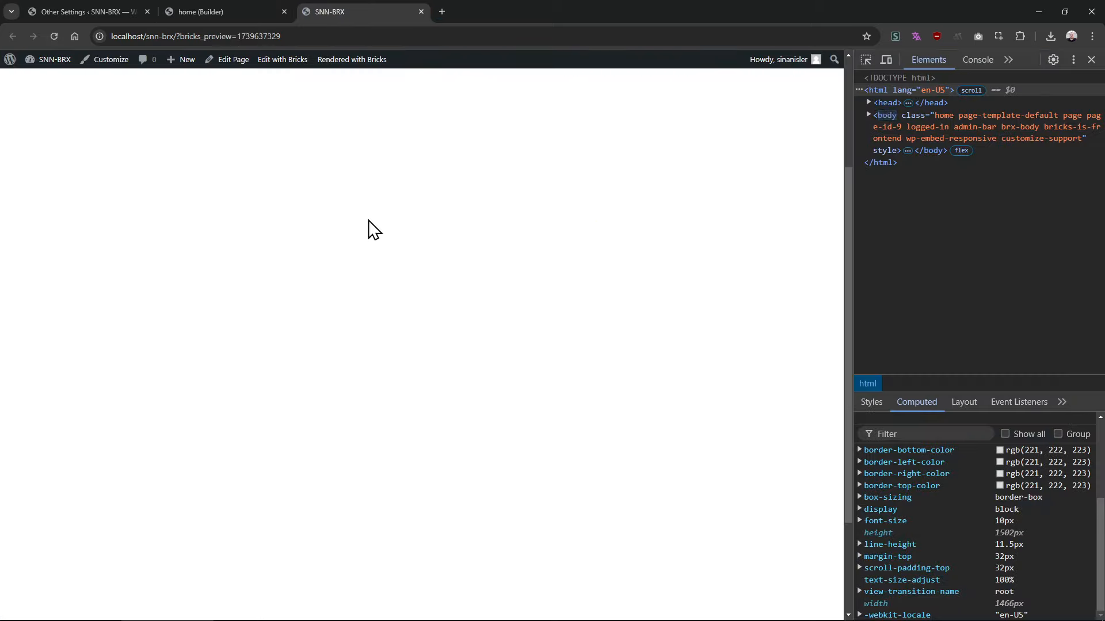
Copy visibility:visible into the end custom CSS after opacity:1;, save the page, and reload the preview
click(244, 12)
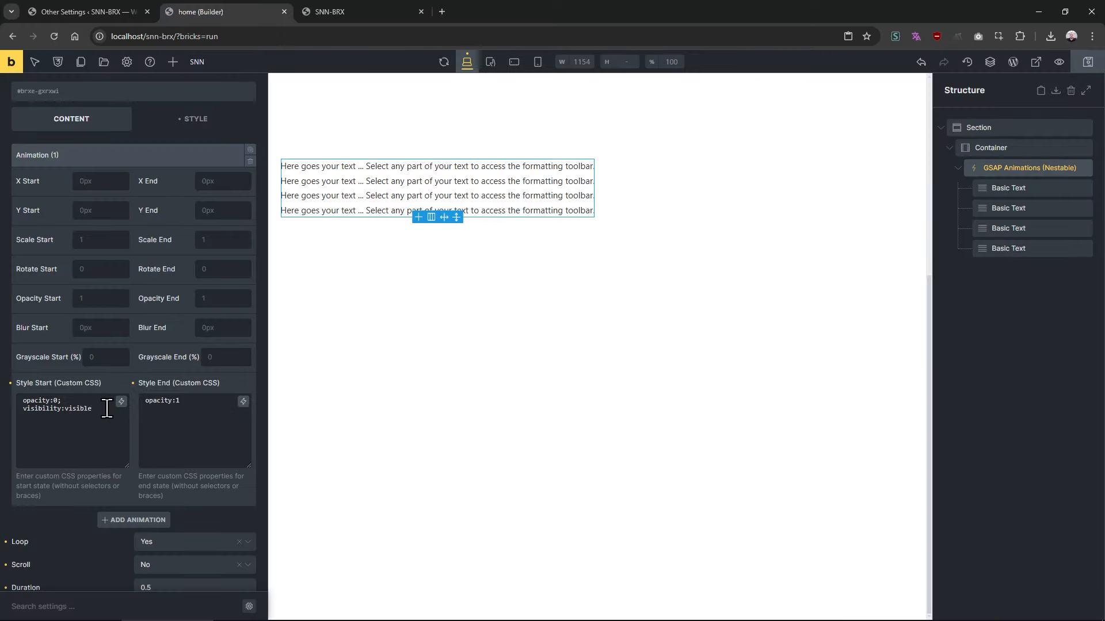
drag(107, 408, 12, 422)
key(ctrl+c)
click(203, 406)
text(;)
key(Return)
key(ctrl+v)
key(ctrl+s)
click(370, 10)
key(F5)
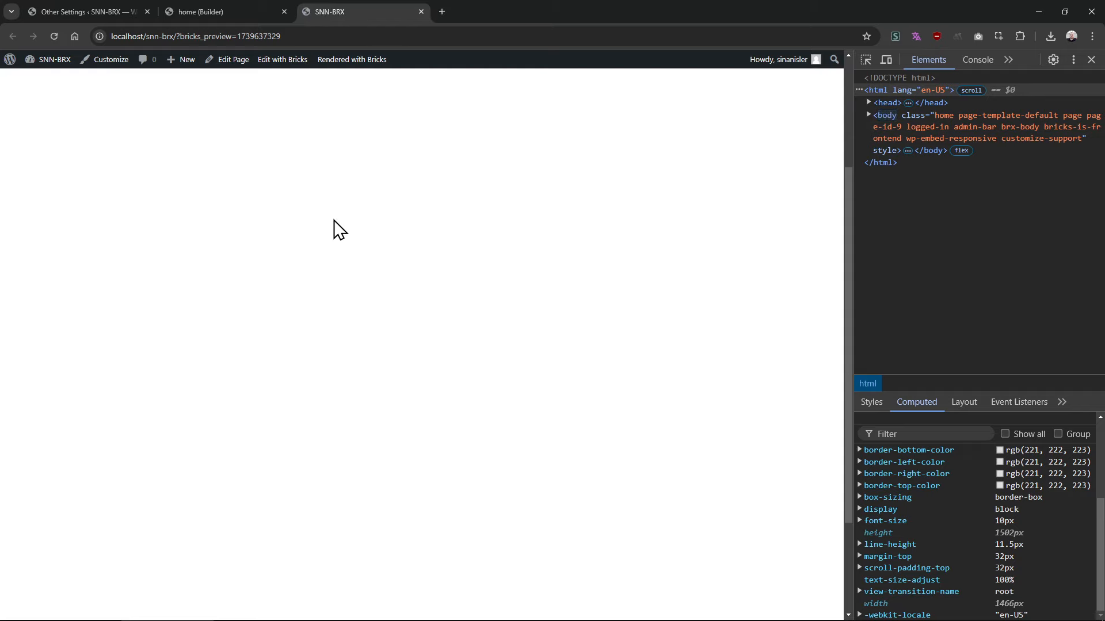
Clear the GSAP element's Delay value and reload the preview
key(ctrl+shift+Tab)
scroll(182, 516, down, 1)
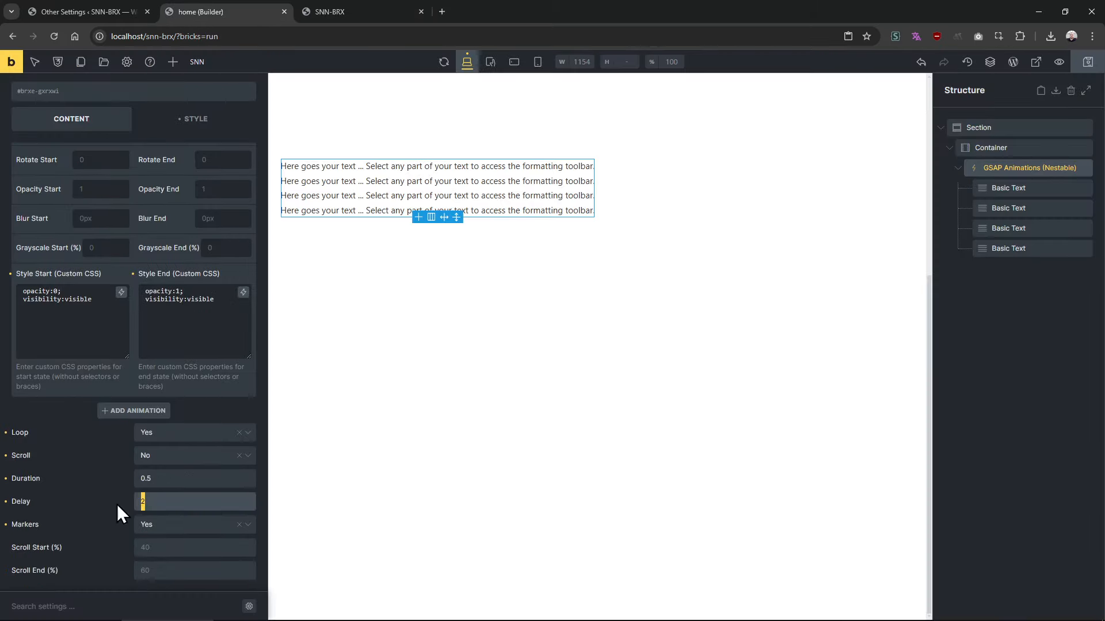
click(362, 11)
key(F5)
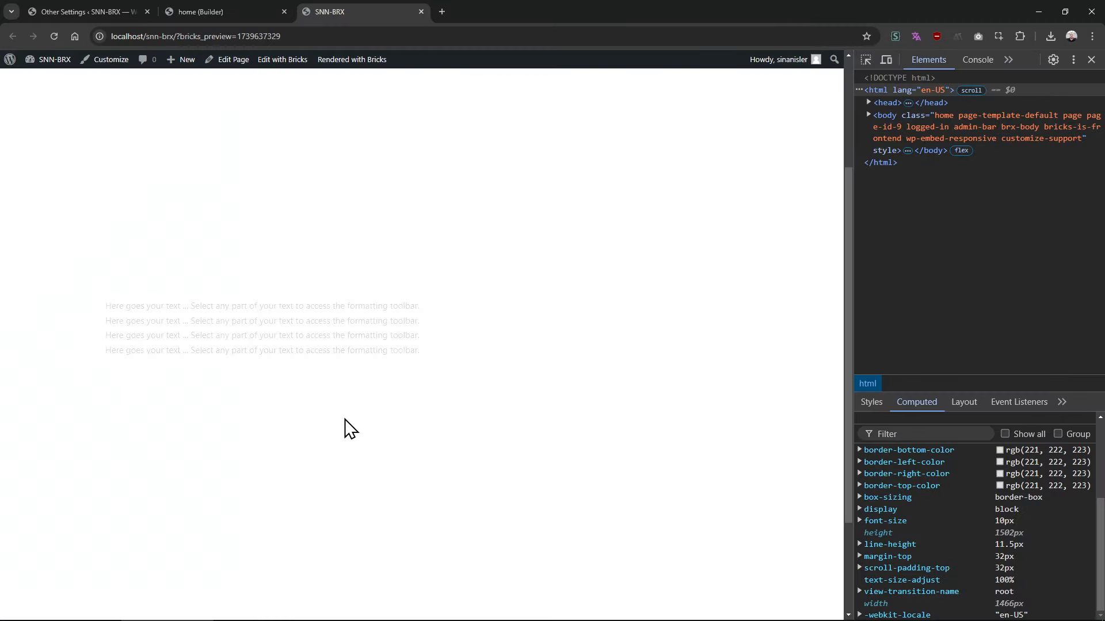
Review the Visibility options in the GSAP element's layout styles, keeping hidden selected
click(223, 8)
scroll(172, 219, up, 3)
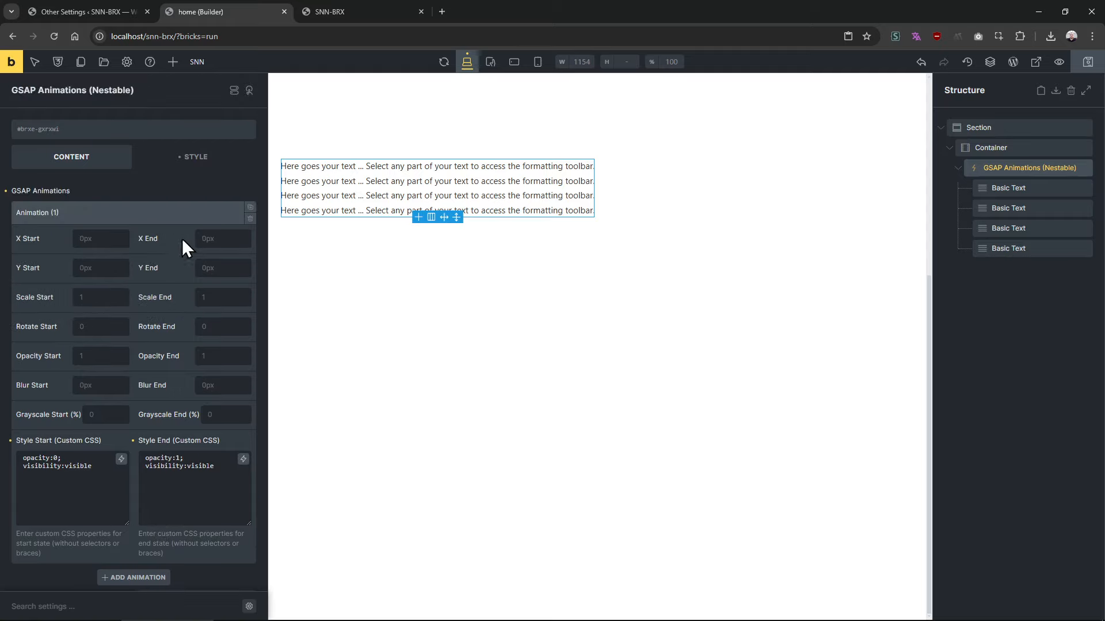
click(192, 155)
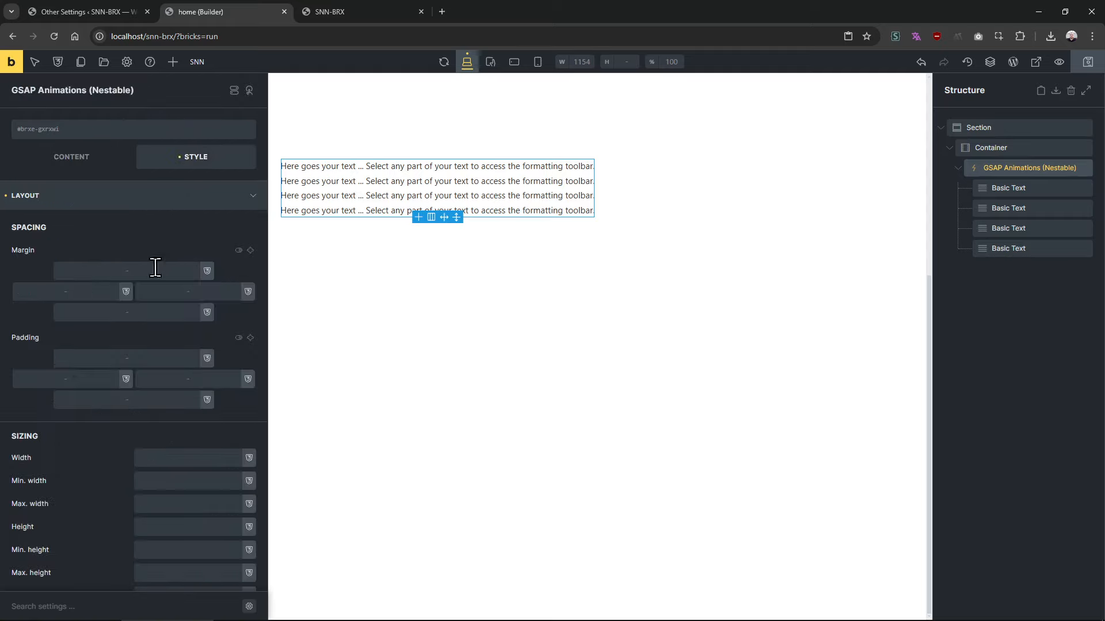
scroll(155, 323, down, 8)
scroll(159, 325, down, 3)
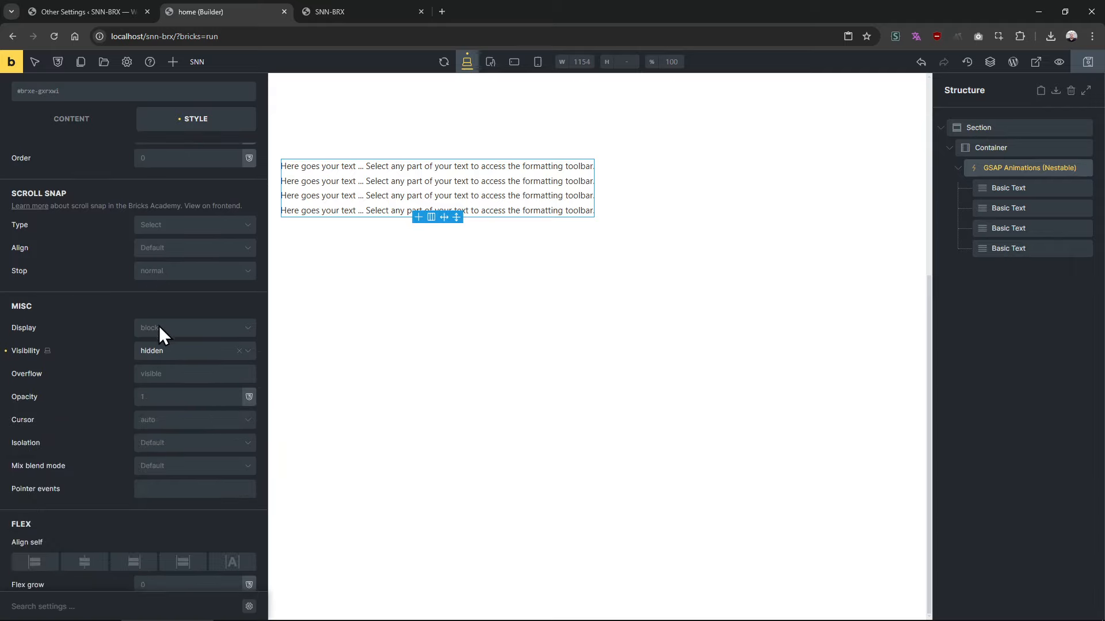
click(166, 352)
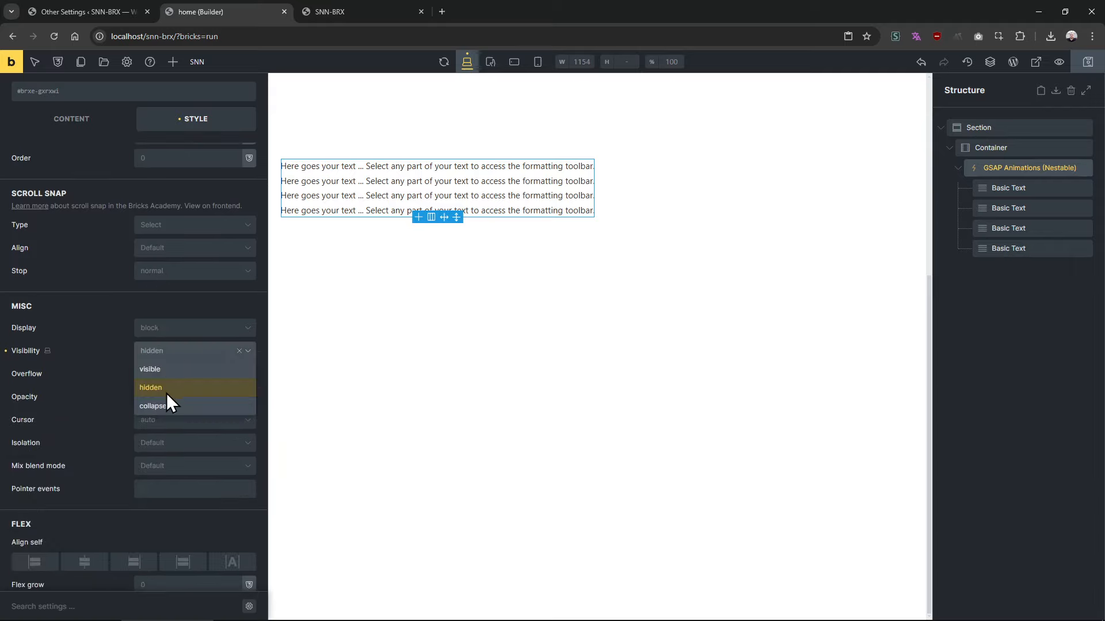
click(160, 392)
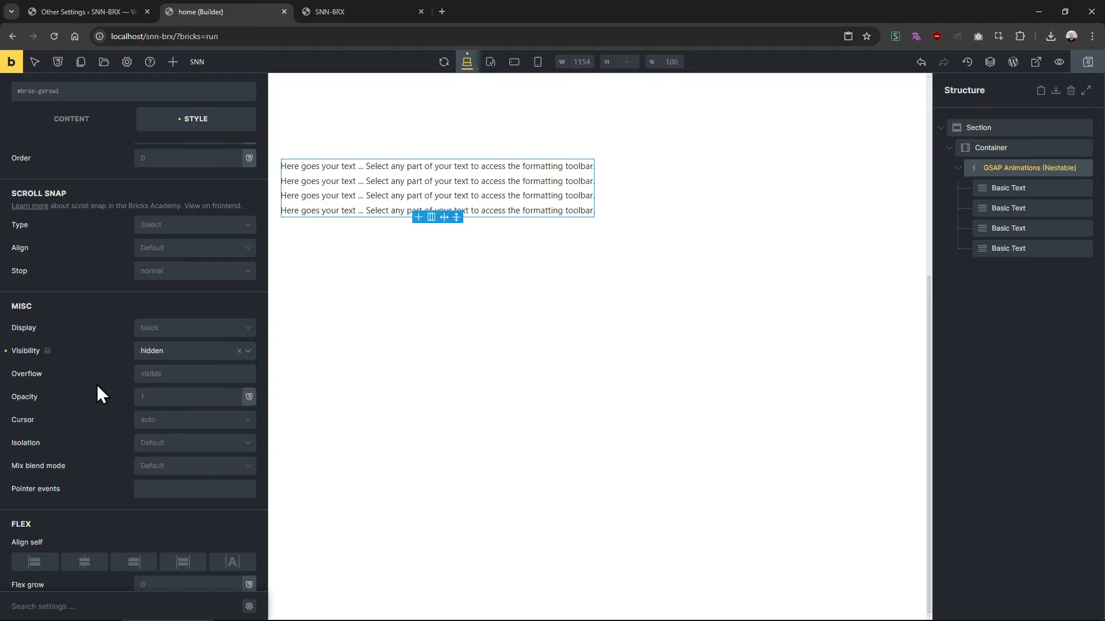
Point out the visibility:visible lines in the animation's start and end custom CSS
scroll(86, 317, up, 6)
click(71, 118)
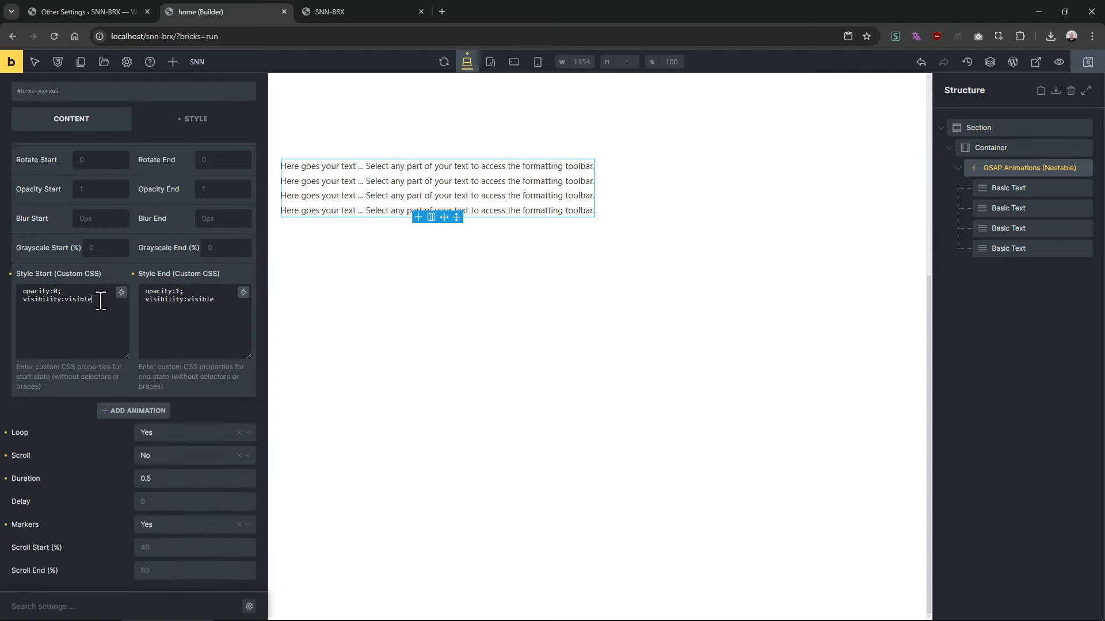
drag(93, 300, 22, 300)
drag(222, 308, 145, 300)
scroll(178, 333, up, 3)
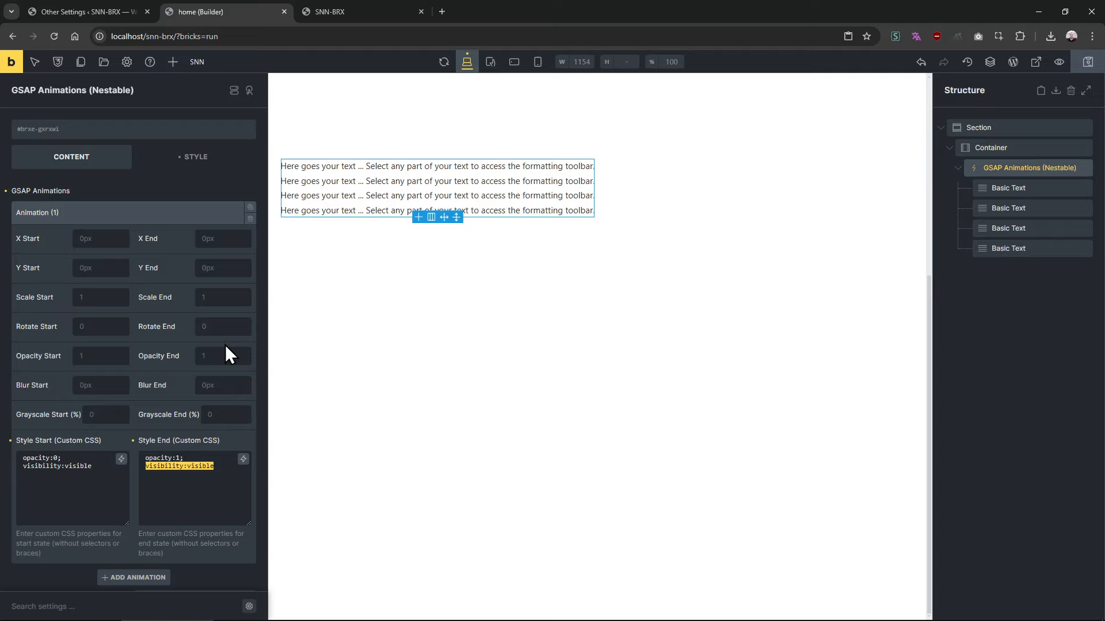
Collapse the Animation (1) settings and reselect the GSAP Animations (Nestable) element in the structure
click(200, 214)
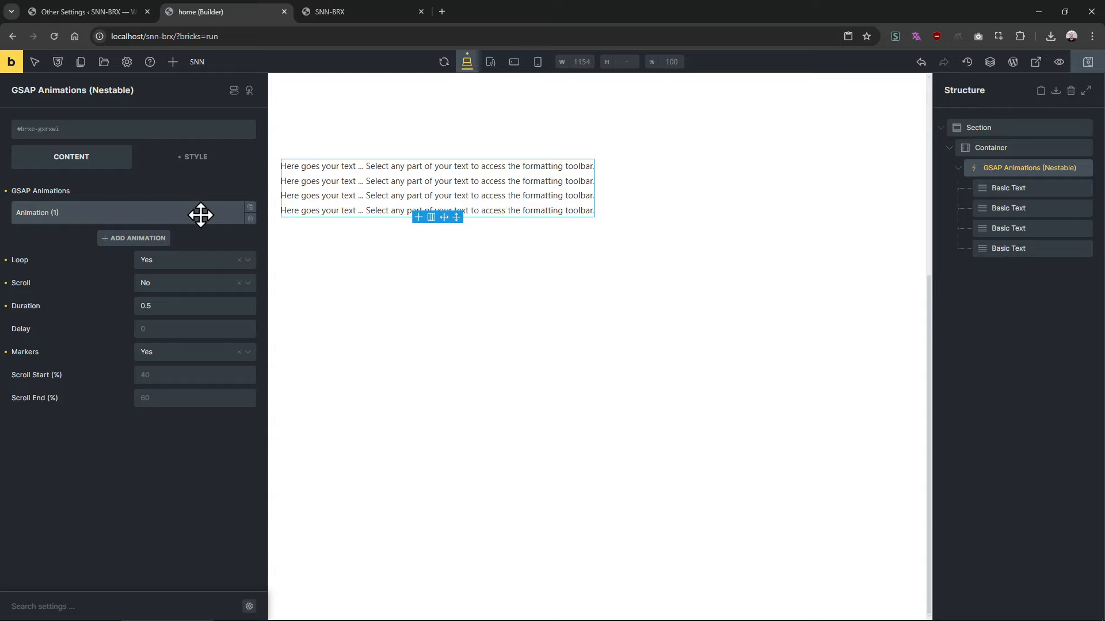
click(979, 329)
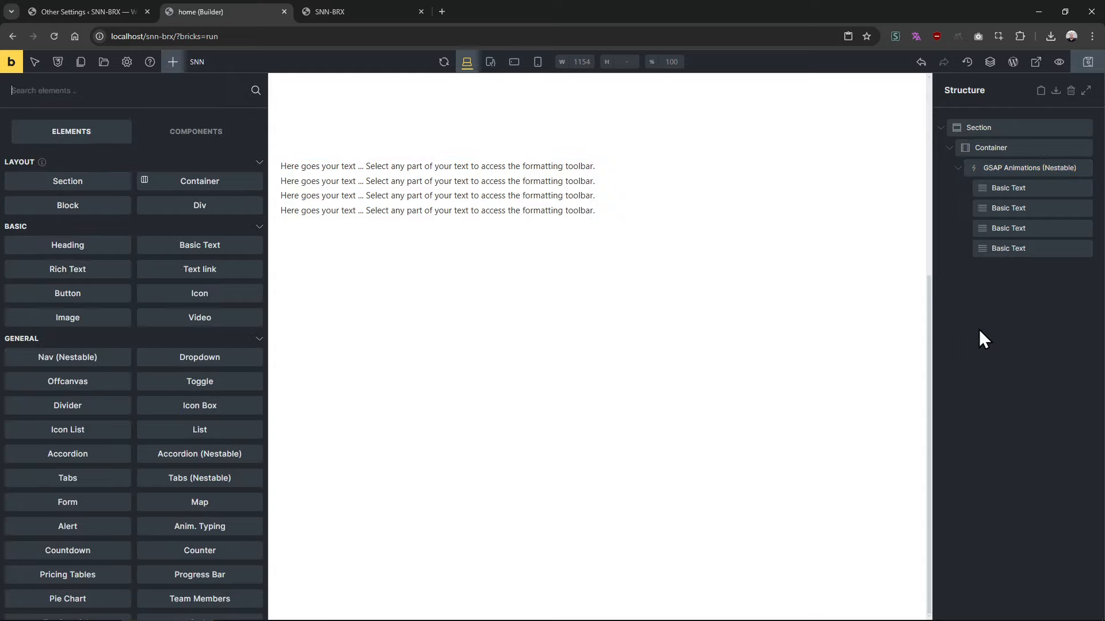
right_click(994, 168)
click(992, 173)
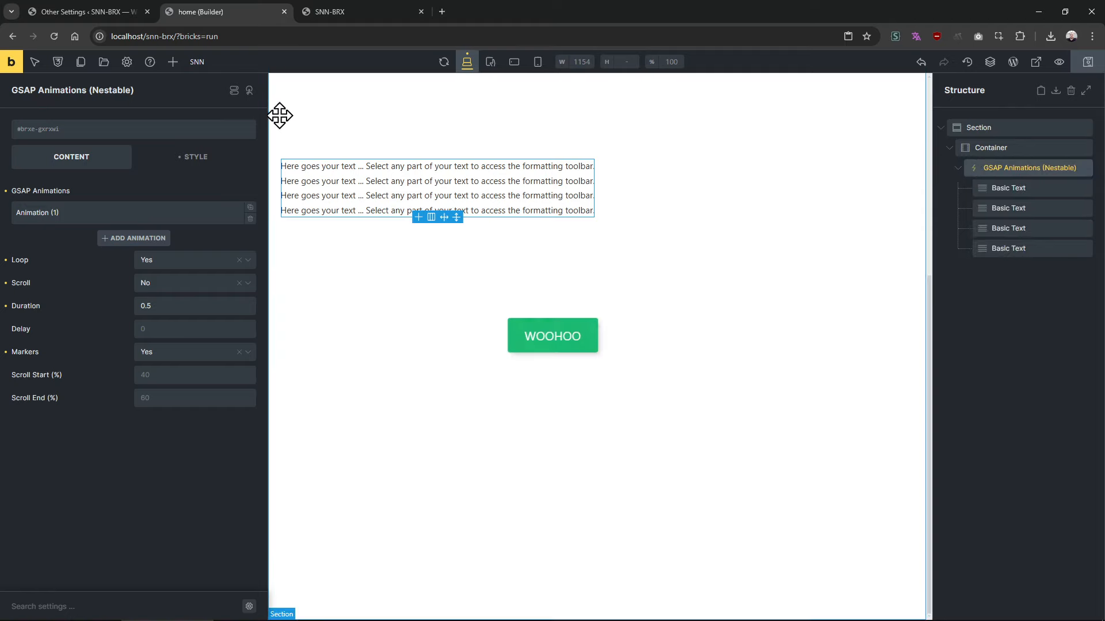
Return to the SNN settings in the WordPress admin and look through Editor Settings and Security Settings
click(80, 7)
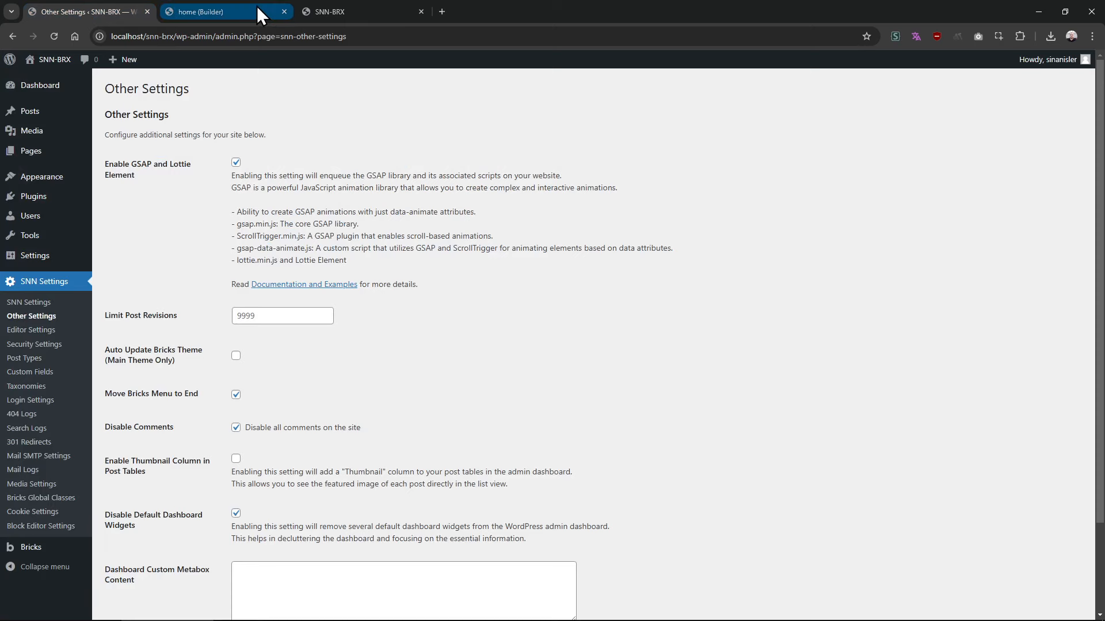
click(68, 336)
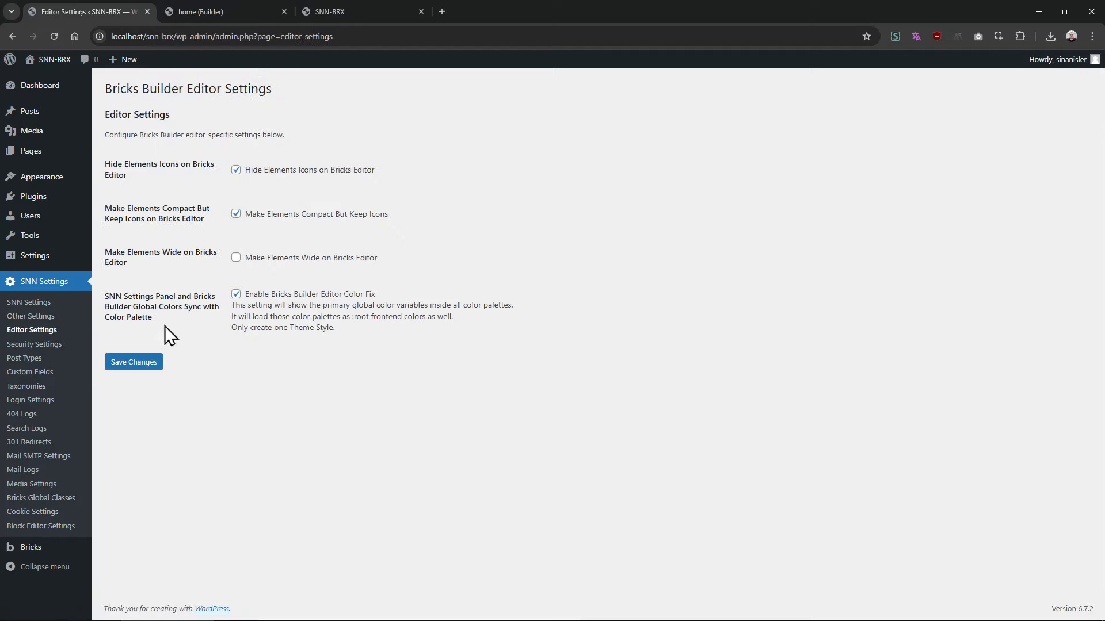
click(35, 344)
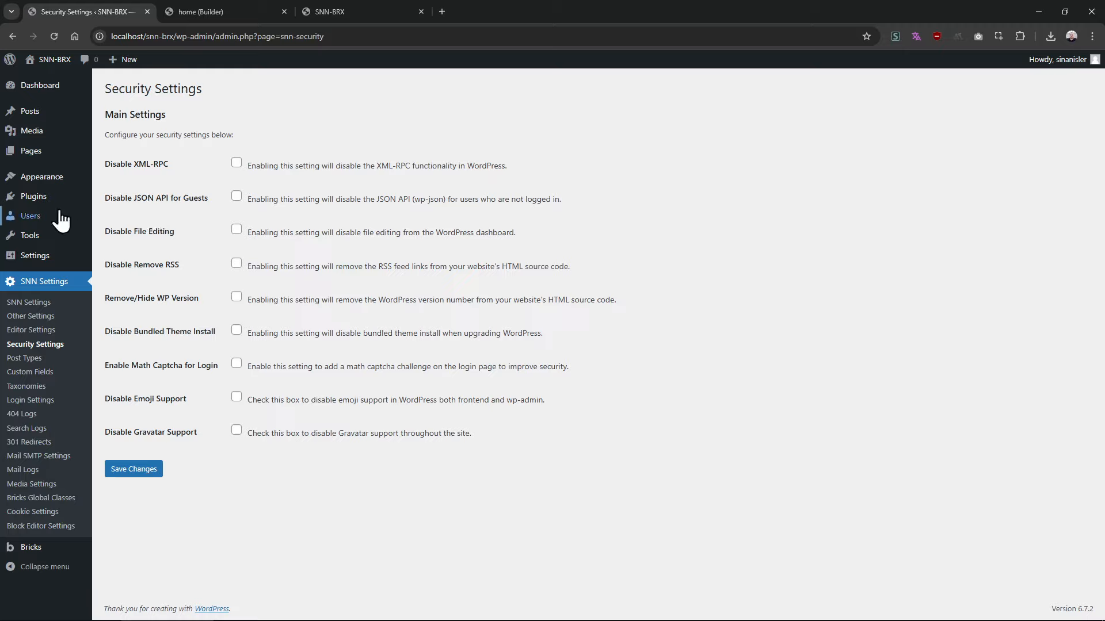
Turn on Enable Math Captcha for Login in the Security Settings and save the changes
mouse_move(74, 193)
drag(126, 332, 164, 330)
click(172, 332)
click(237, 363)
click(138, 471)
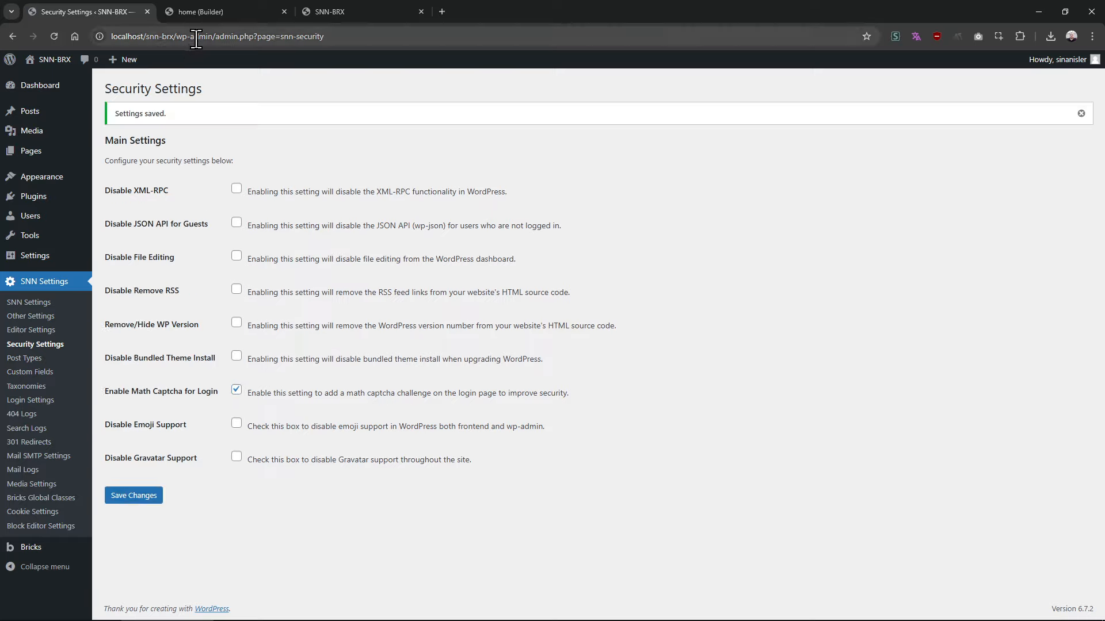
Copy the localhost/snn-brx/wp-admin address and load it in a new incognito window
drag(212, 36, 60, 43)
key(ctrl+shift+n)
key(ctrl+v)
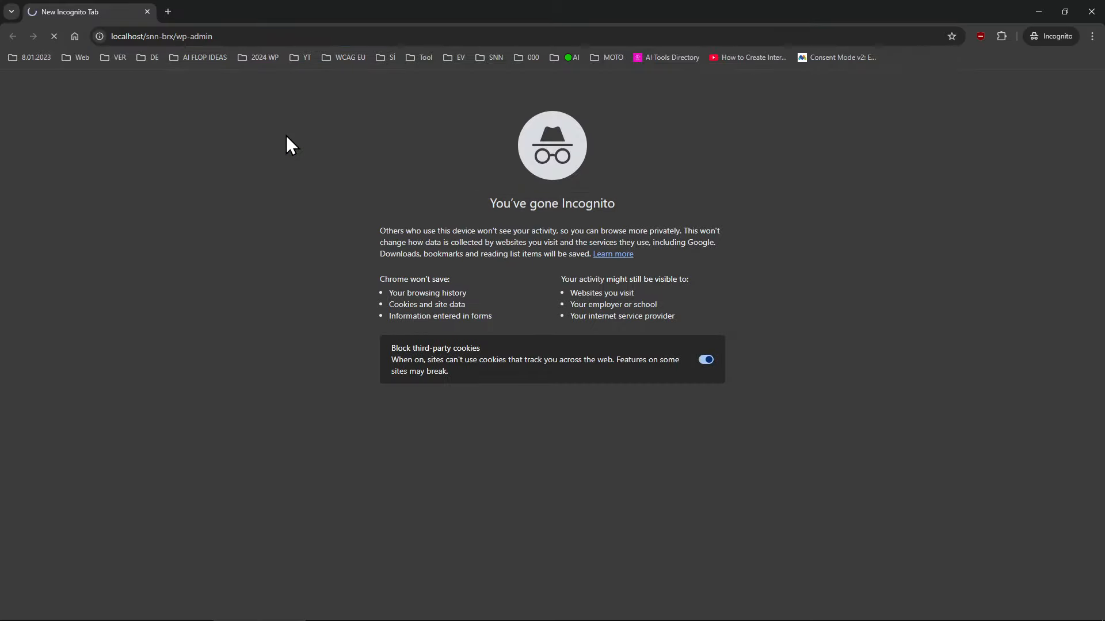
key(Return)
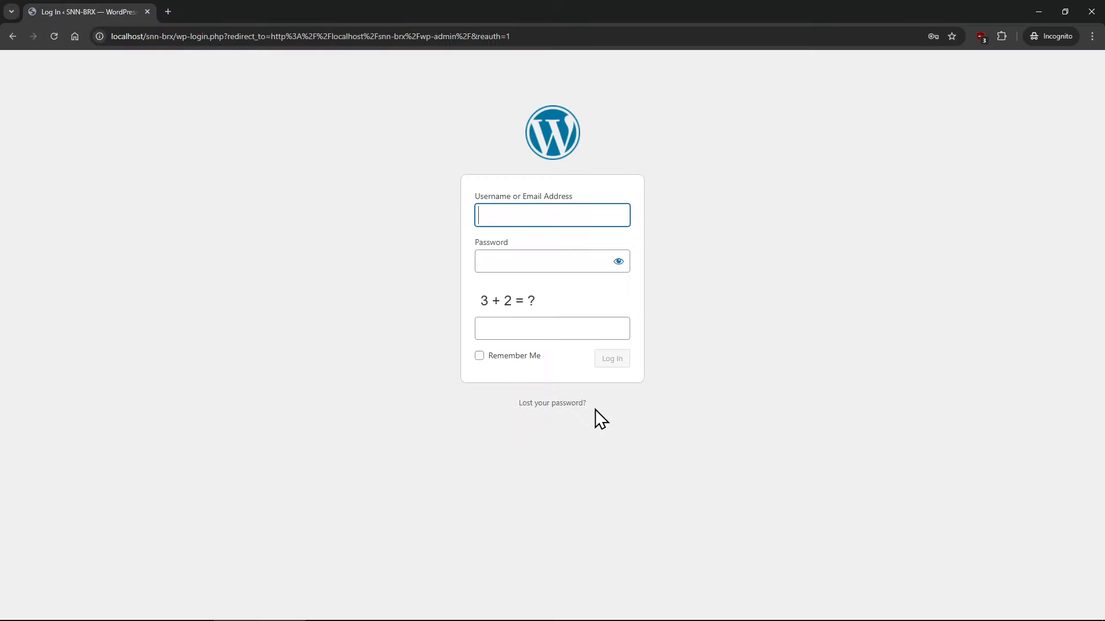
Open the lost password page, inspect the math captcha's markup, and close the developer tools
click(568, 404)
key(Tab)
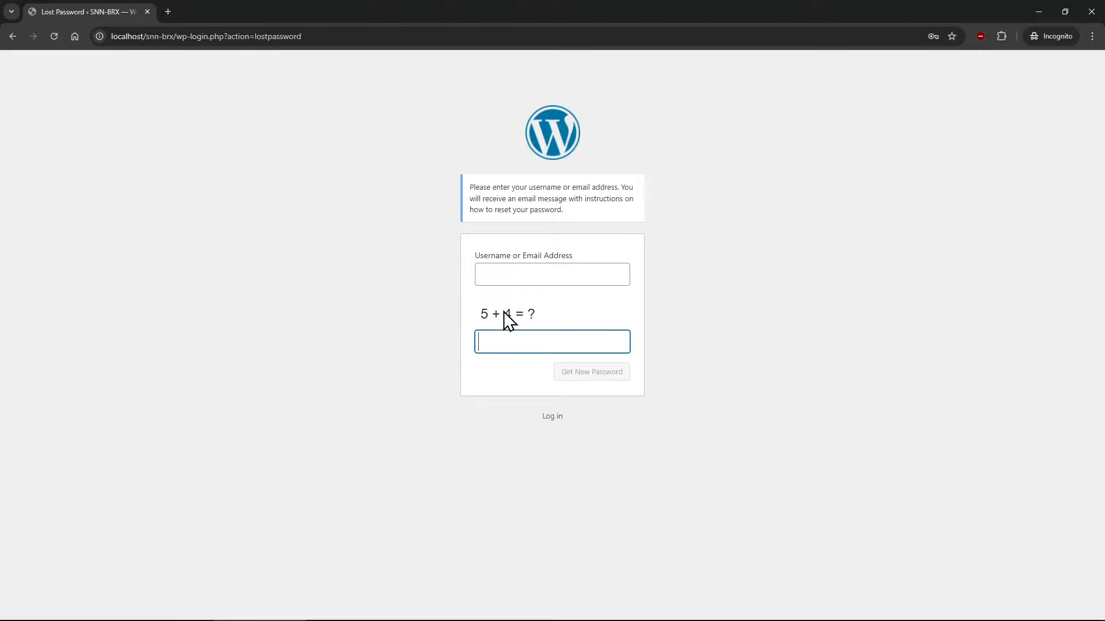
right_click(503, 312)
click(545, 368)
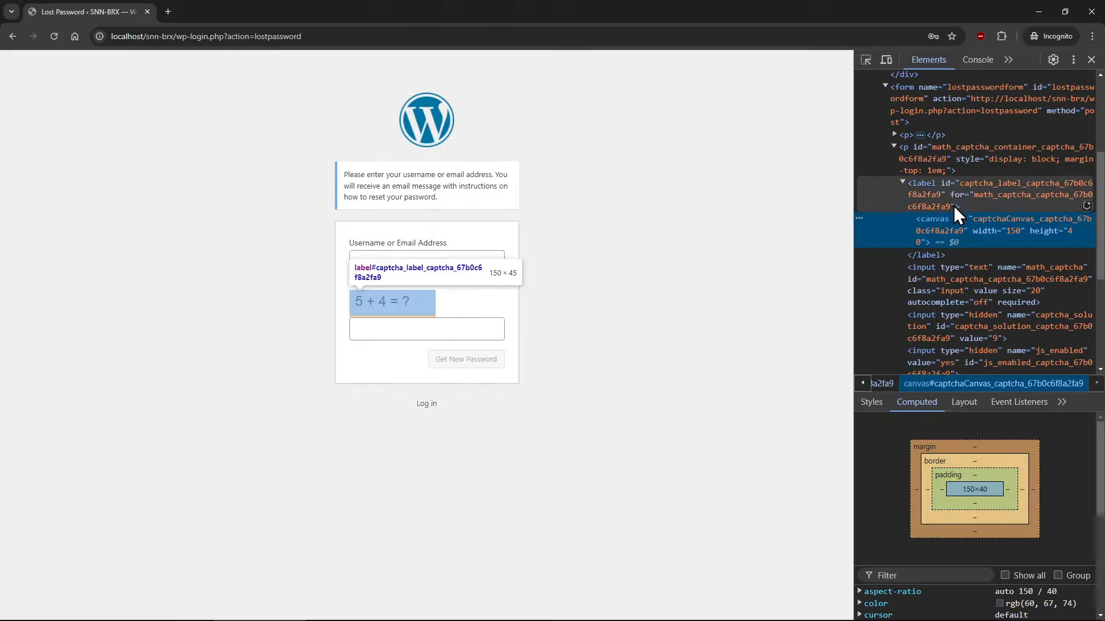
click(1089, 60)
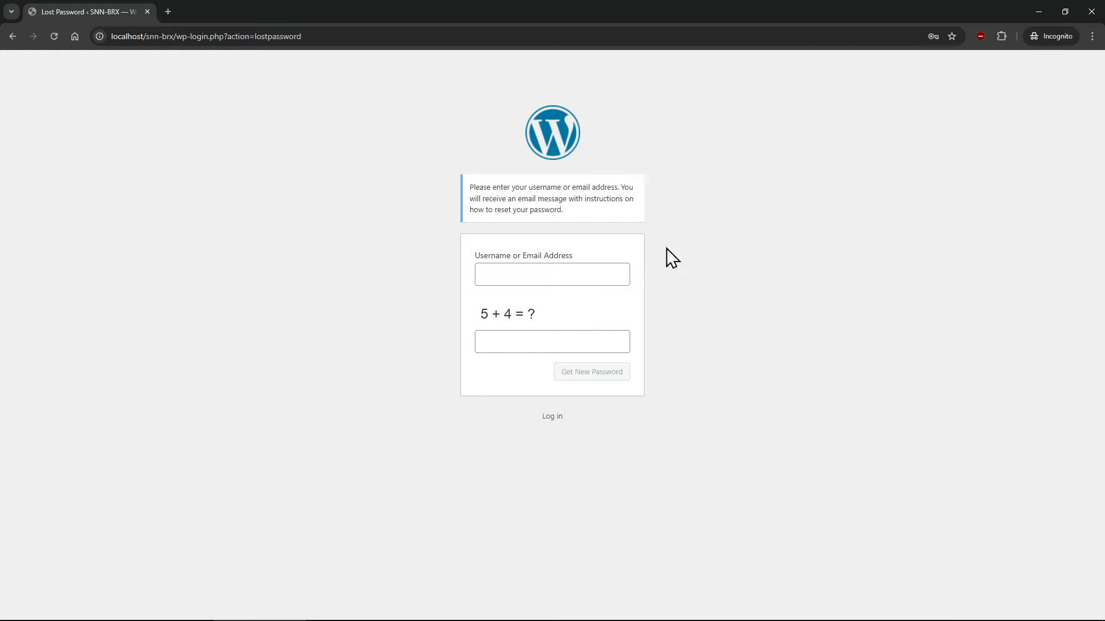
Test the lost password form's math captcha by answering 5 + 4 with 9
click(565, 343)
text(9)
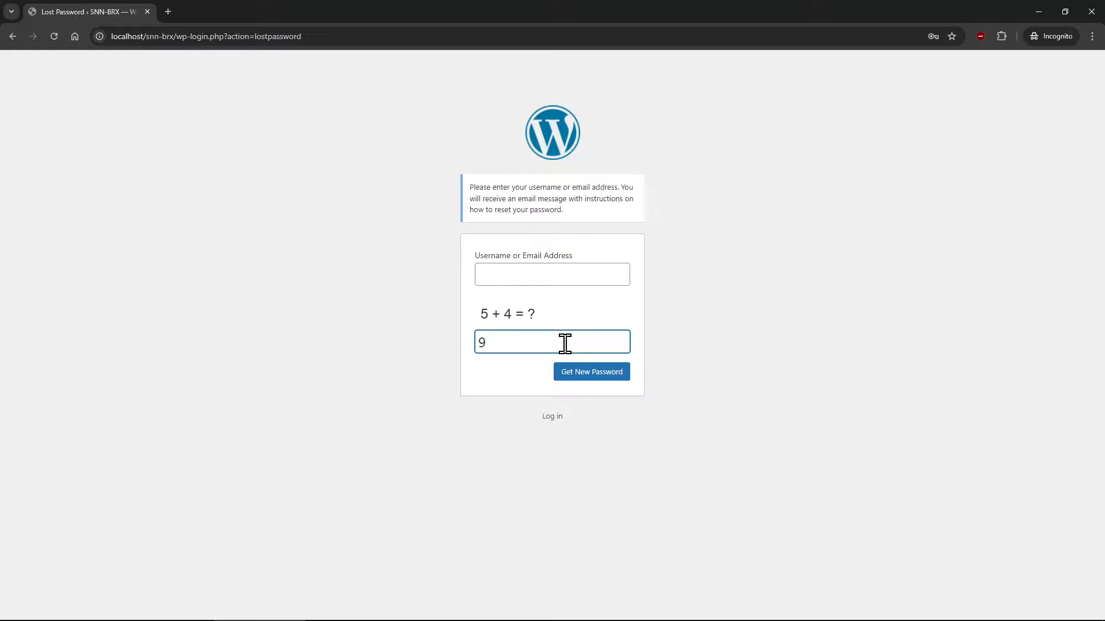
click(664, 246)
right_click(701, 218)
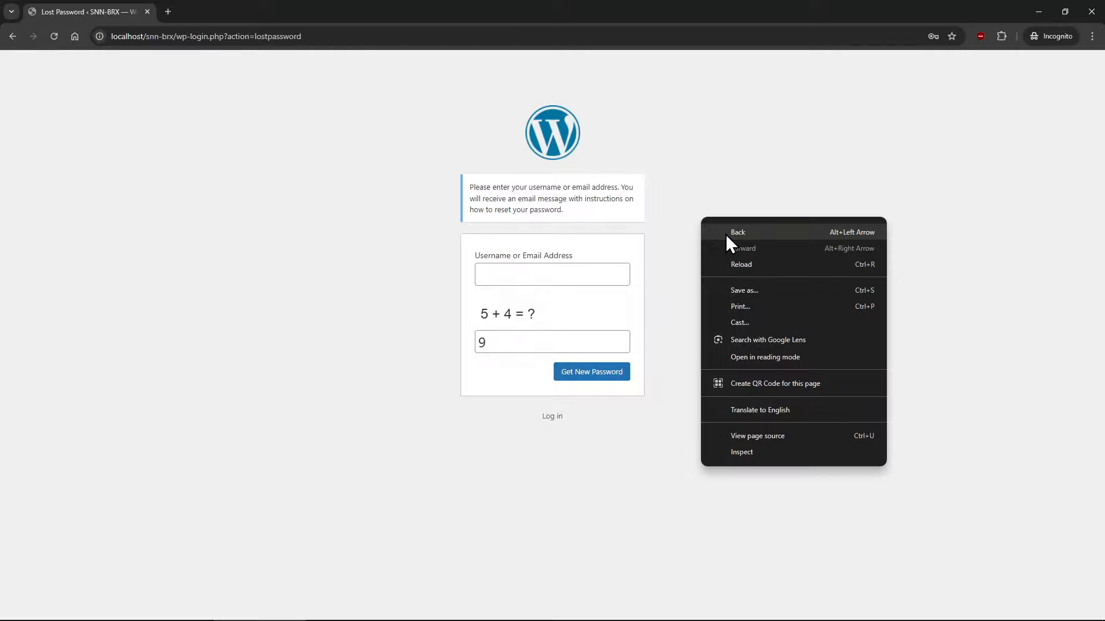
click(726, 234)
right_click(700, 244)
click(692, 239)
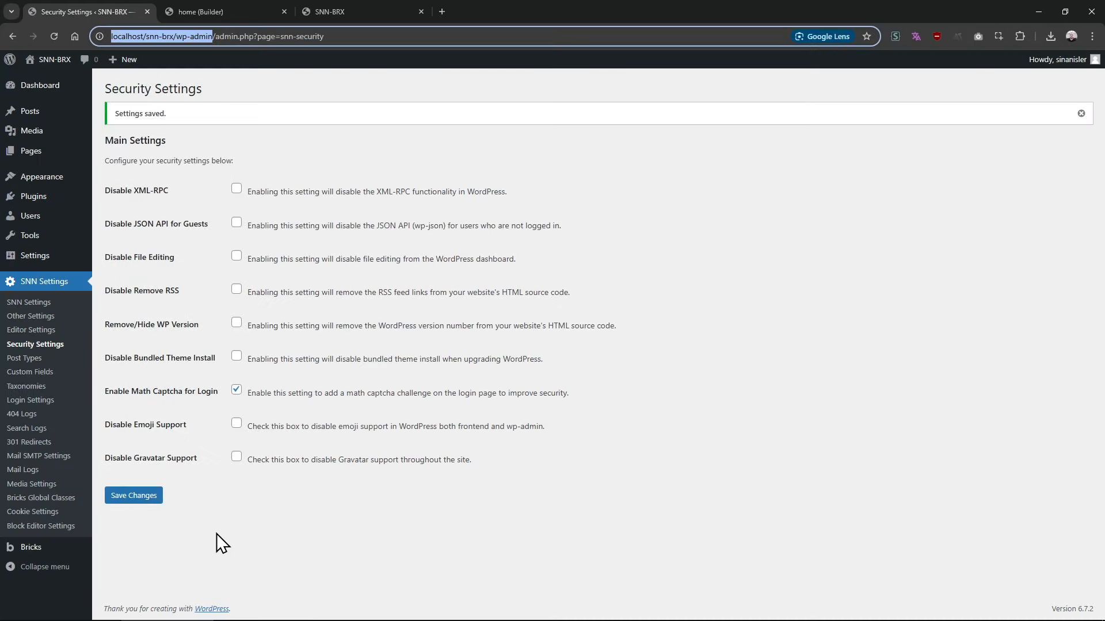
Record the network requests of the Security Settings page in the developer tools by reloading it
click(217, 534)
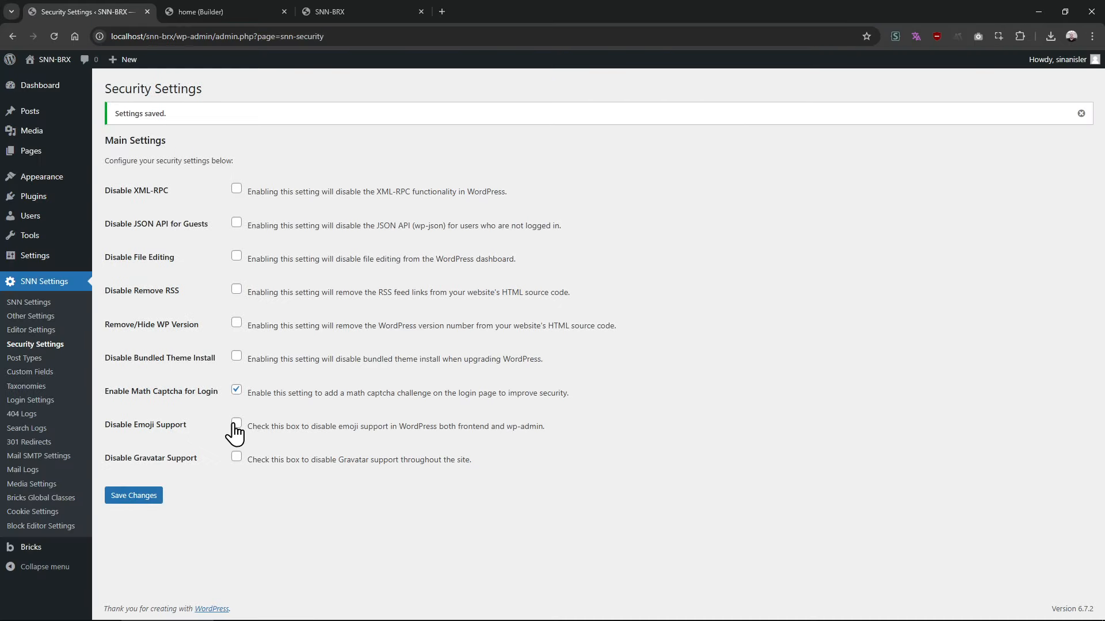
key(F12)
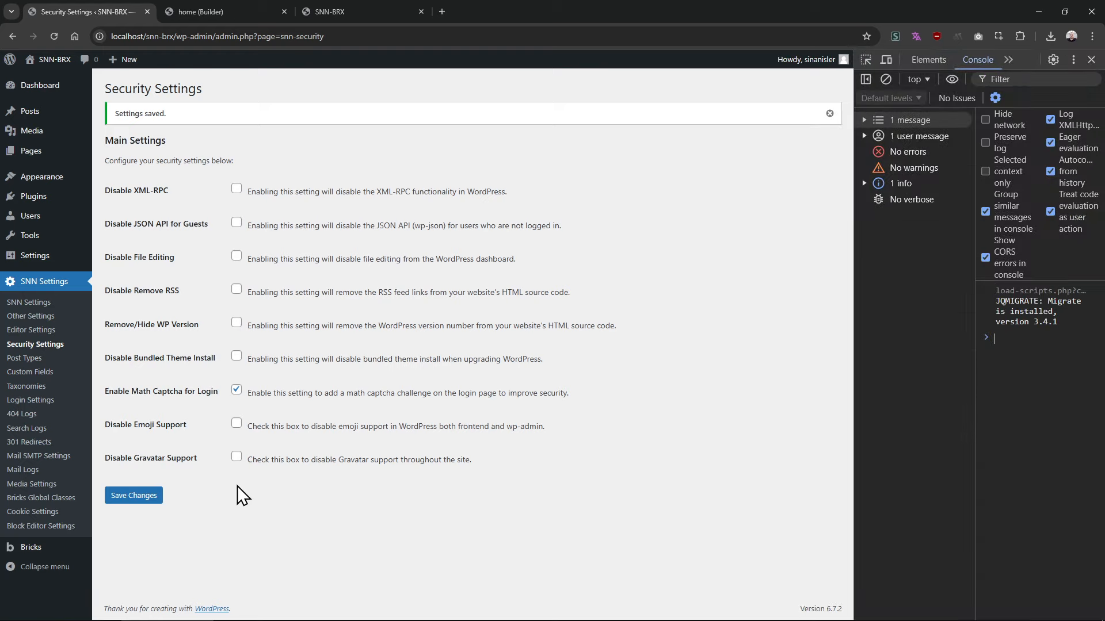
drag(854, 369, 626, 386)
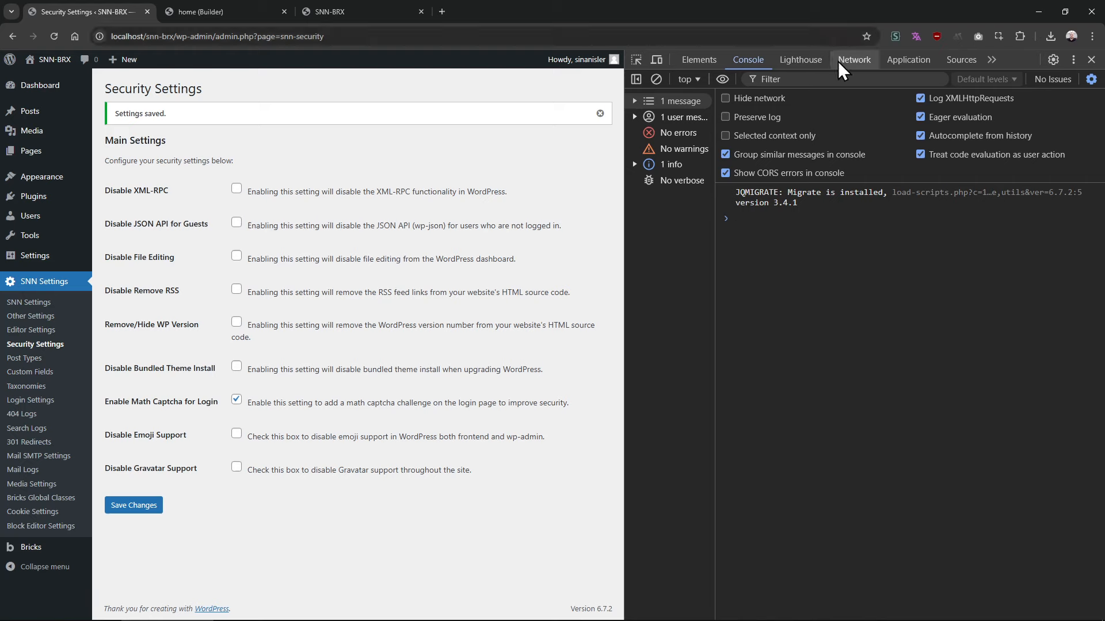
click(856, 62)
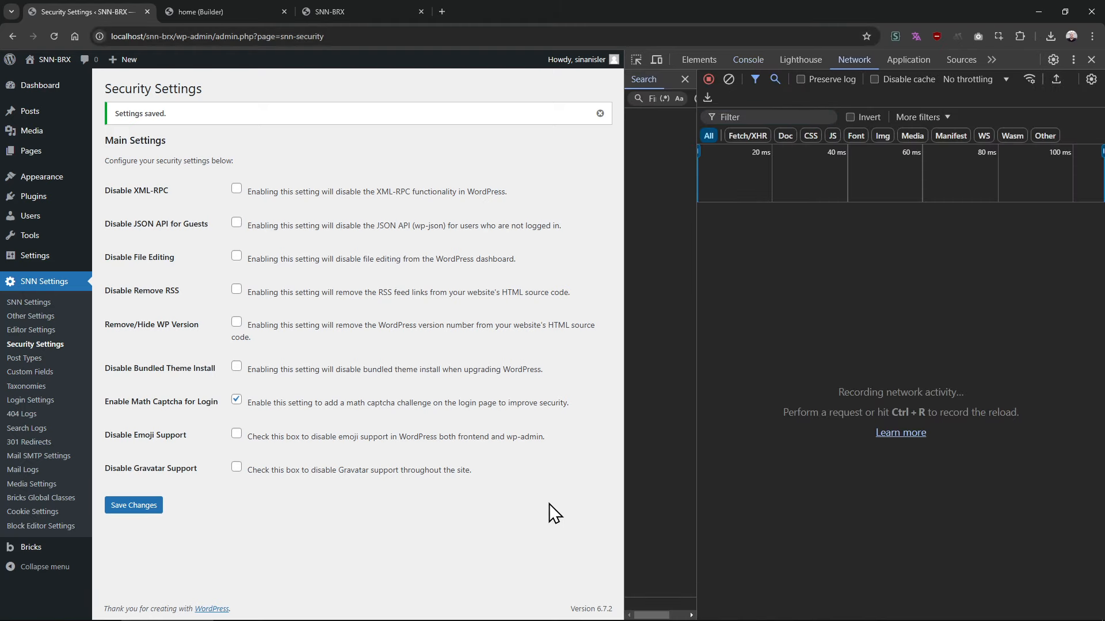
key(ctrl+r)
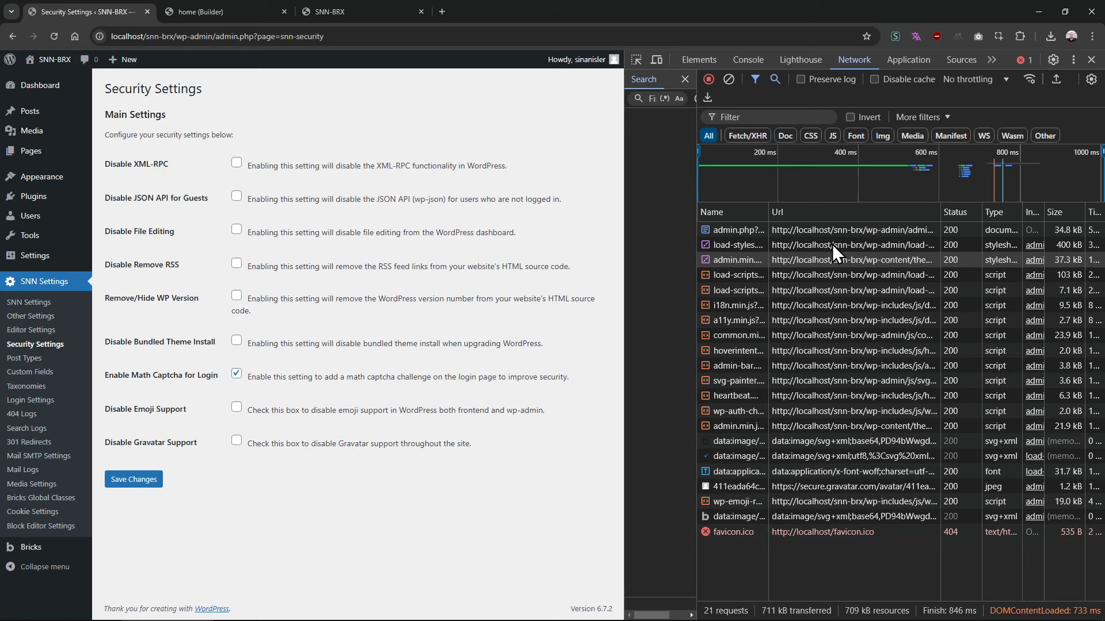
click(801, 117)
text(w.)
key(BackSpace)
key(BackSpace)
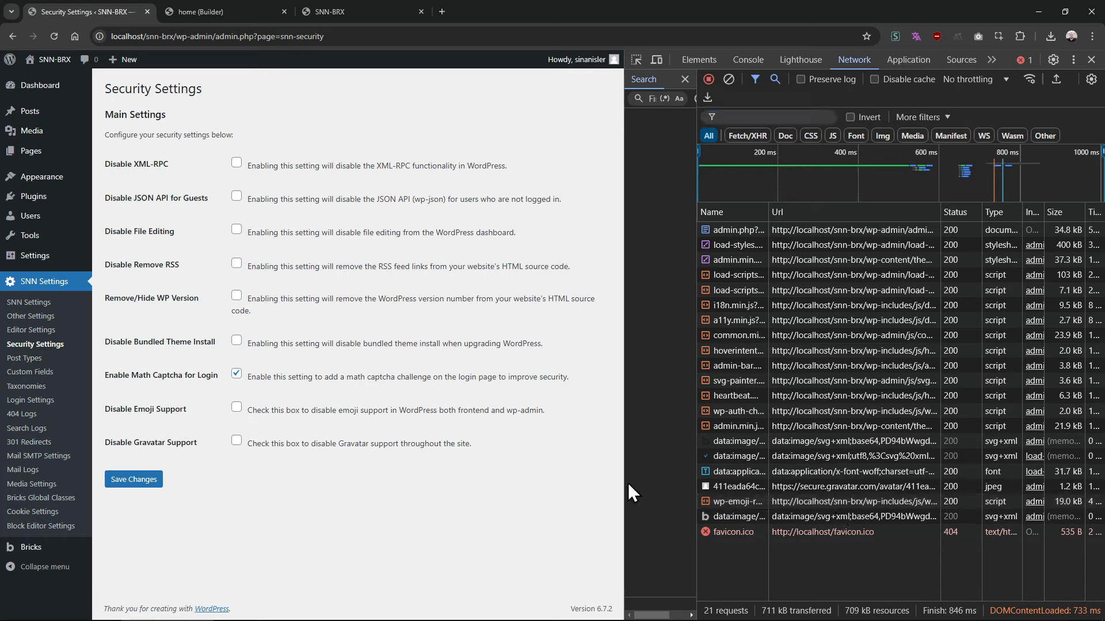
drag(622, 482, 495, 489)
drag(706, 486, 801, 486)
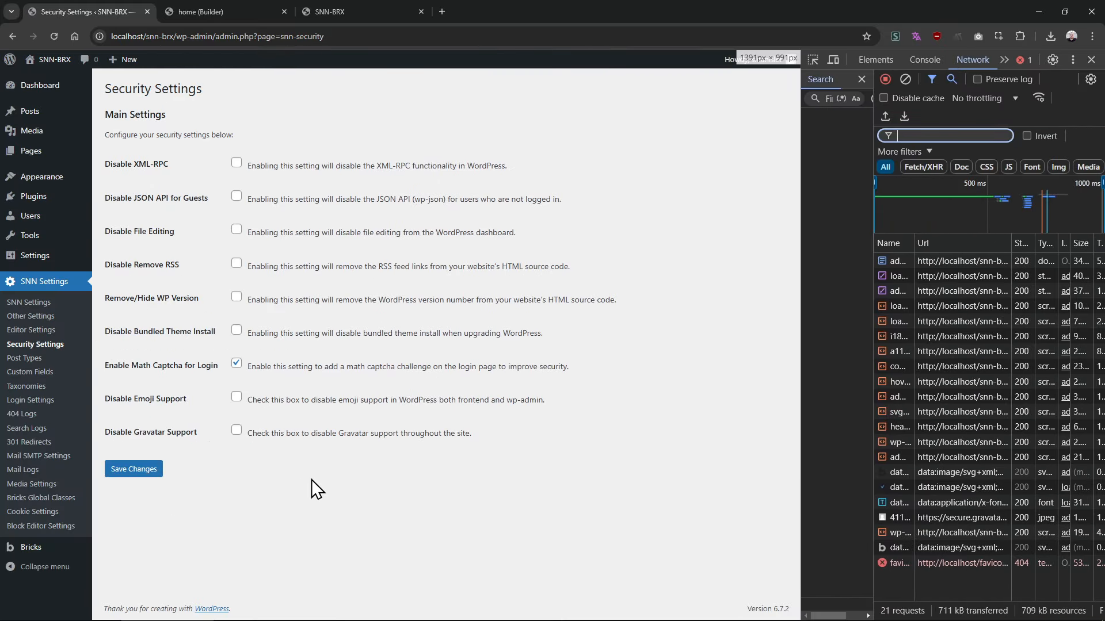
Open Other Settings in a separate tab, insert two rolling-laughing emojis and a smiling emoji as the Dashboard Custom Metabox Content, and save
middle_click(64, 318)
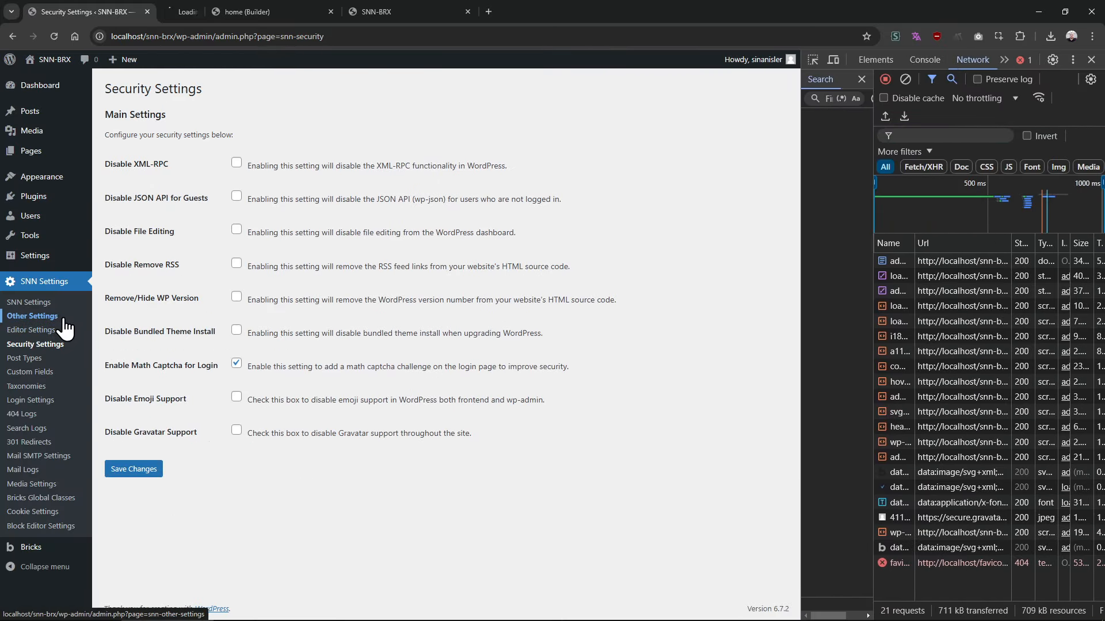
click(223, 6)
scroll(343, 516, down, 3)
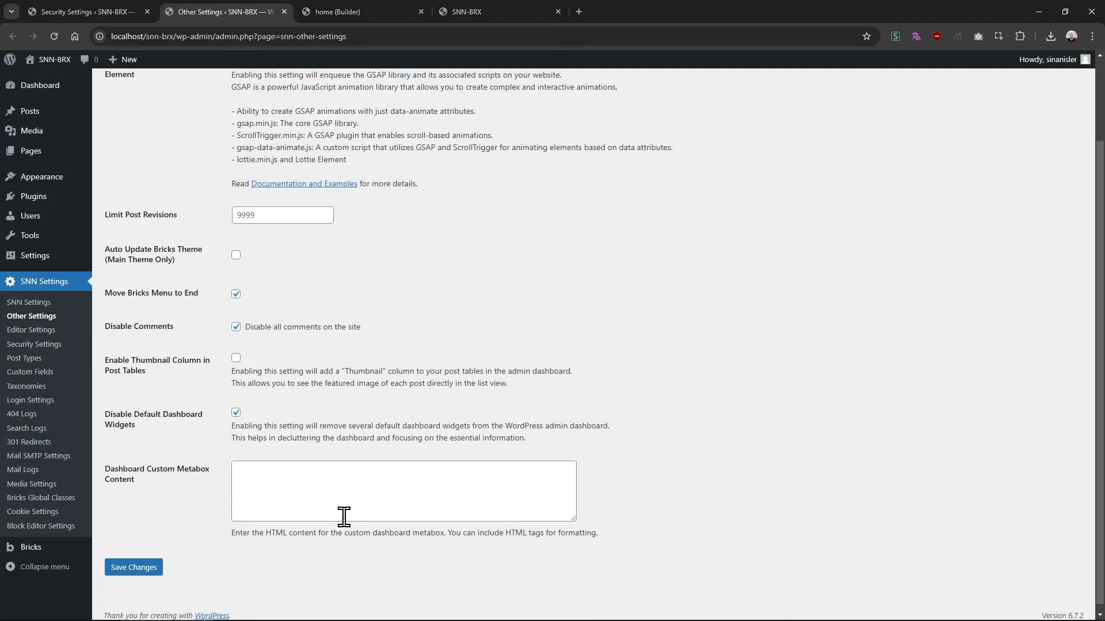
click(342, 481)
key(super+period)
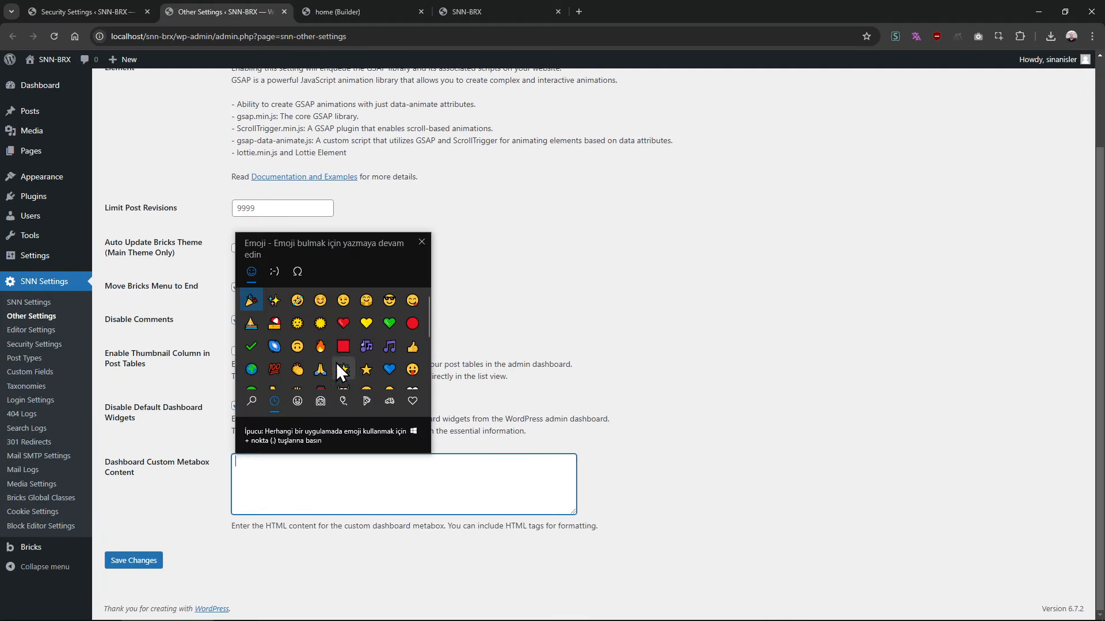
click(298, 300)
click(298, 300)
click(320, 300)
click(132, 561)
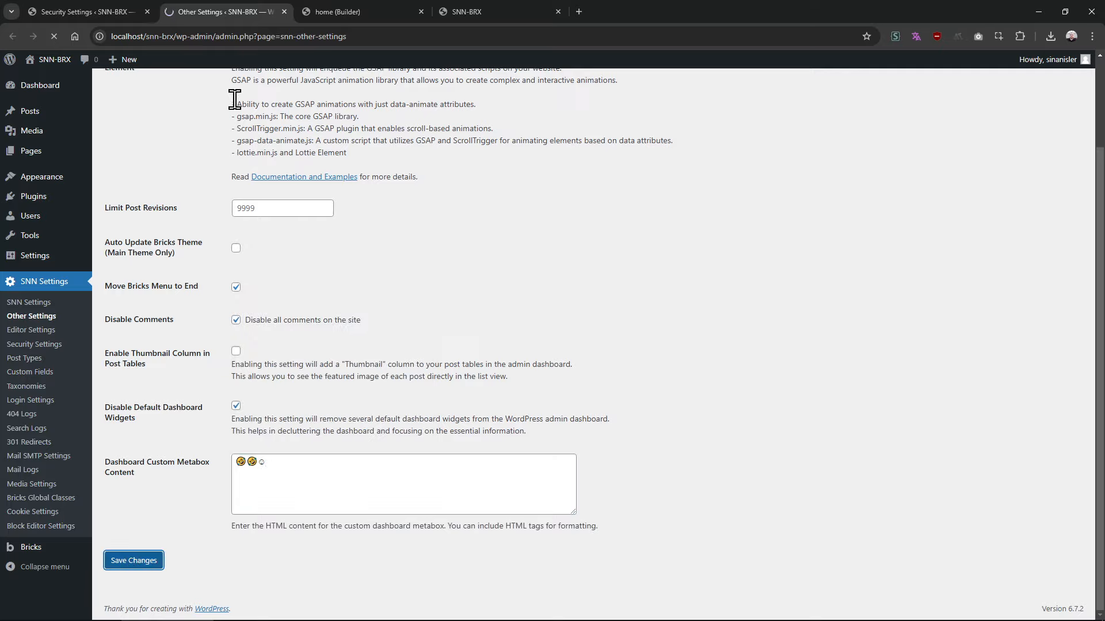
Go to the Dashboard and open an emoji image from the Welcome box in its own tab
click(43, 87)
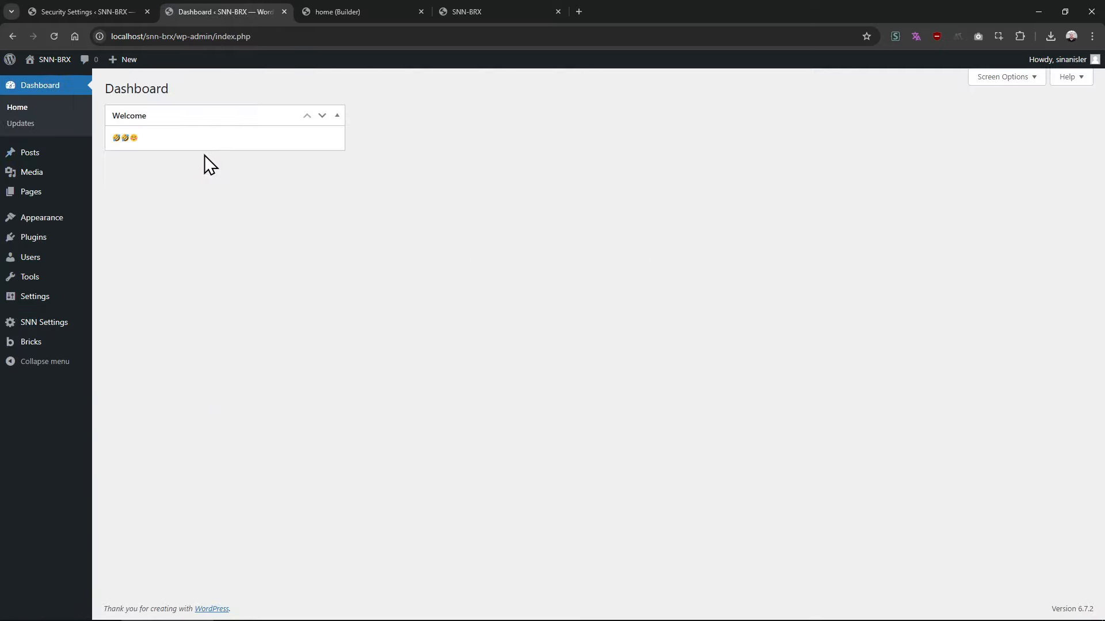
right_click(124, 140)
click(139, 153)
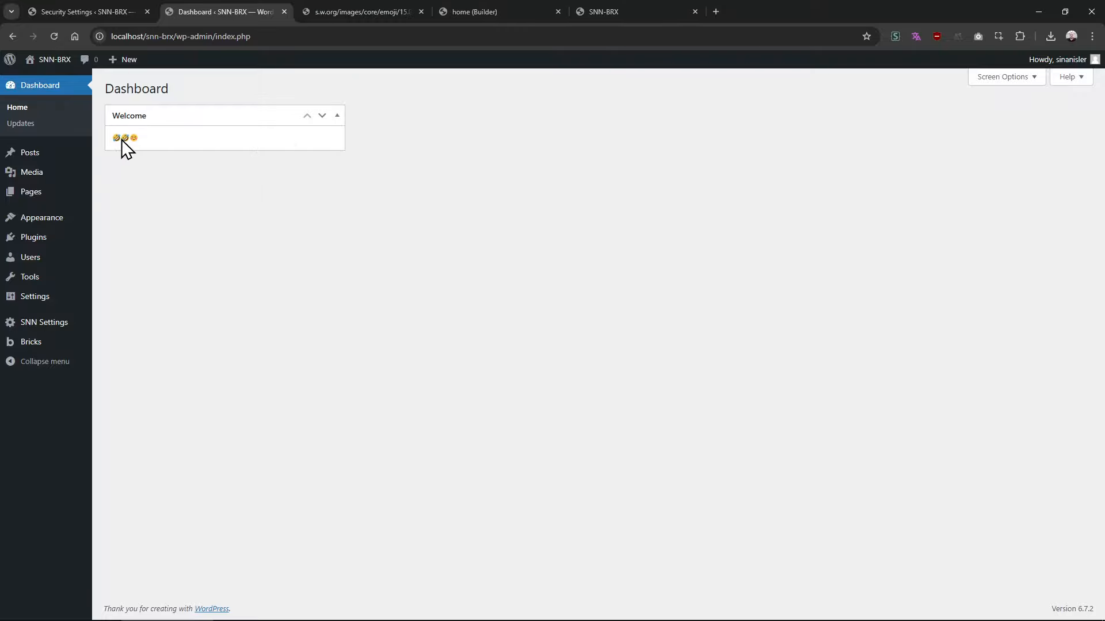
click(318, 12)
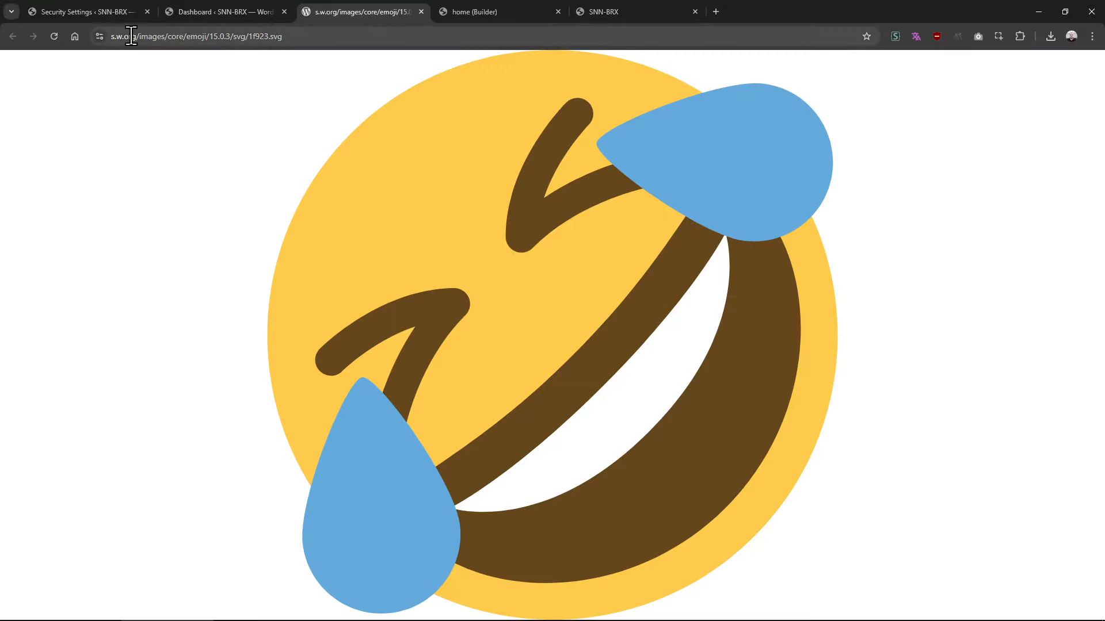
Examine the domain in the emoji image's address, and close that image's tab
drag(137, 38, 112, 38)
click(173, 106)
click(154, 144)
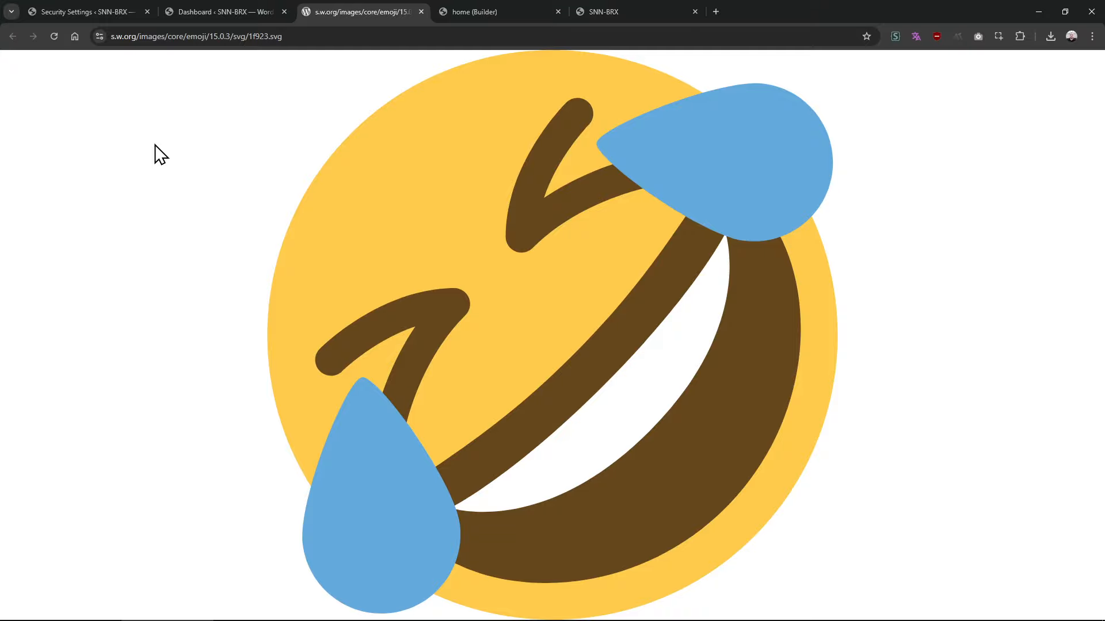
drag(141, 39, 111, 39)
click(112, 152)
key(ctrl+w)
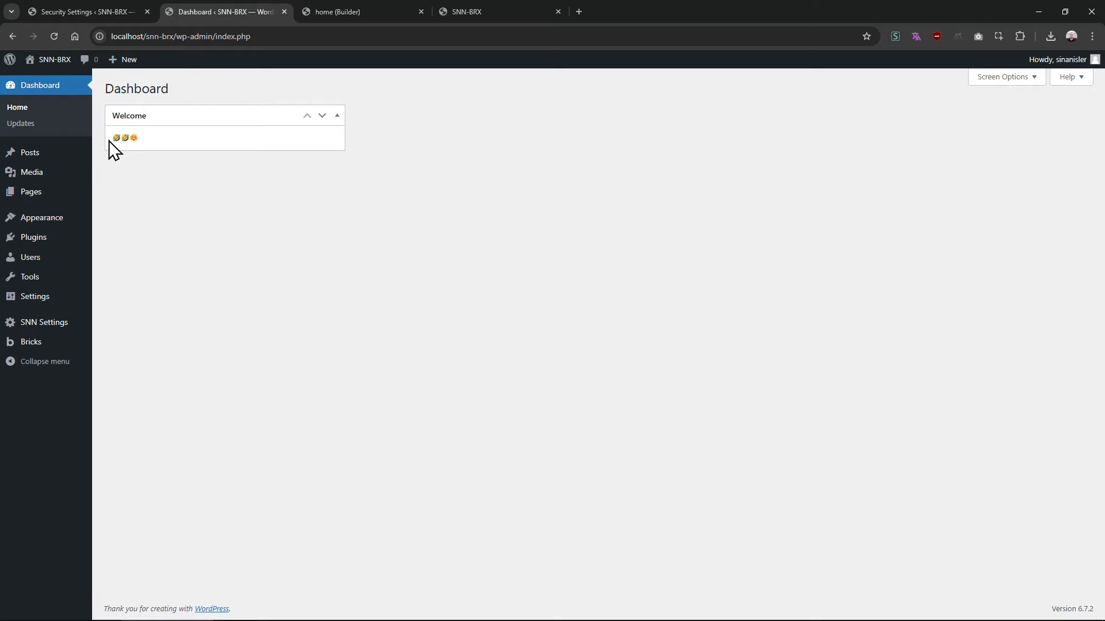
Enable Disable Emoji Support and Disable Gravatar Support in the Security Settings and save the changes
click(113, 14)
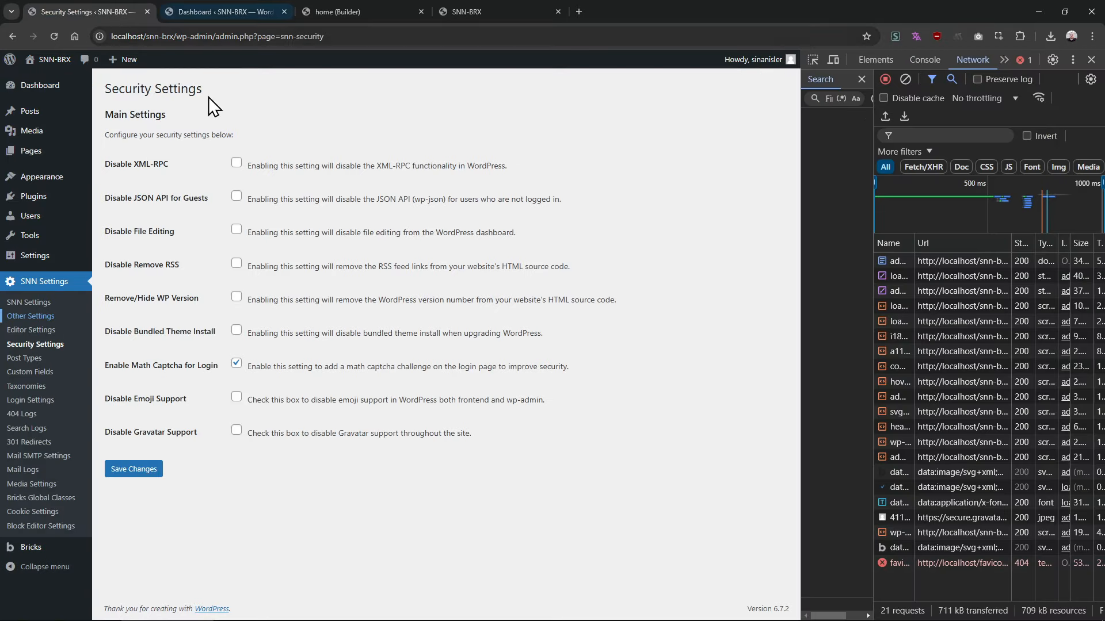
click(236, 397)
click(236, 429)
click(133, 469)
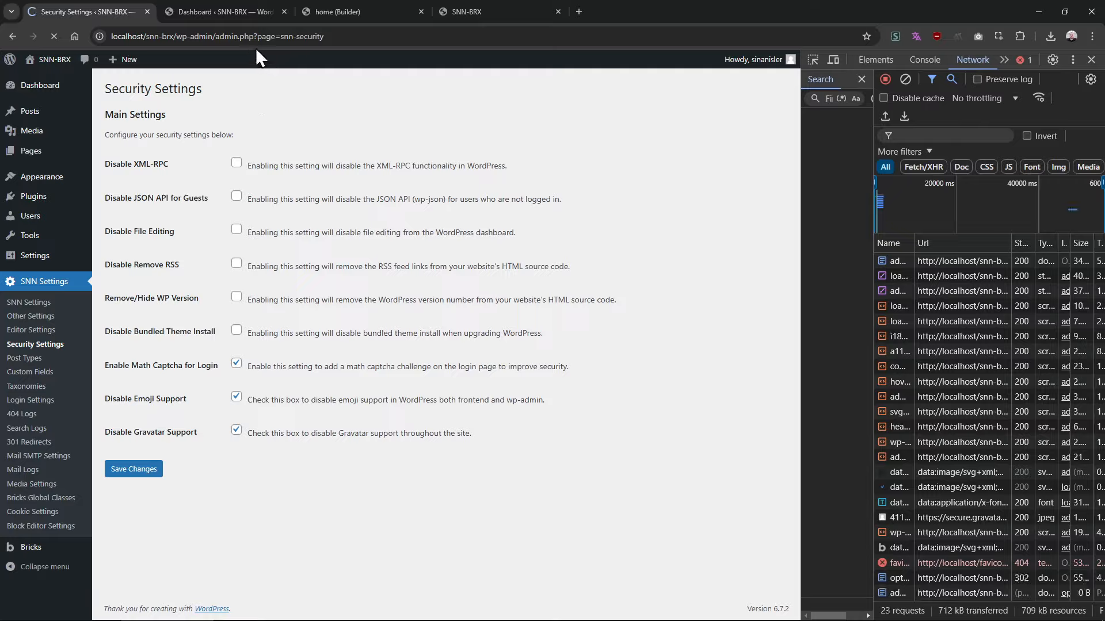
Check the reloaded Dashboard's emojis and network requests for external emoji files, and close the Dashboard tab
click(248, 12)
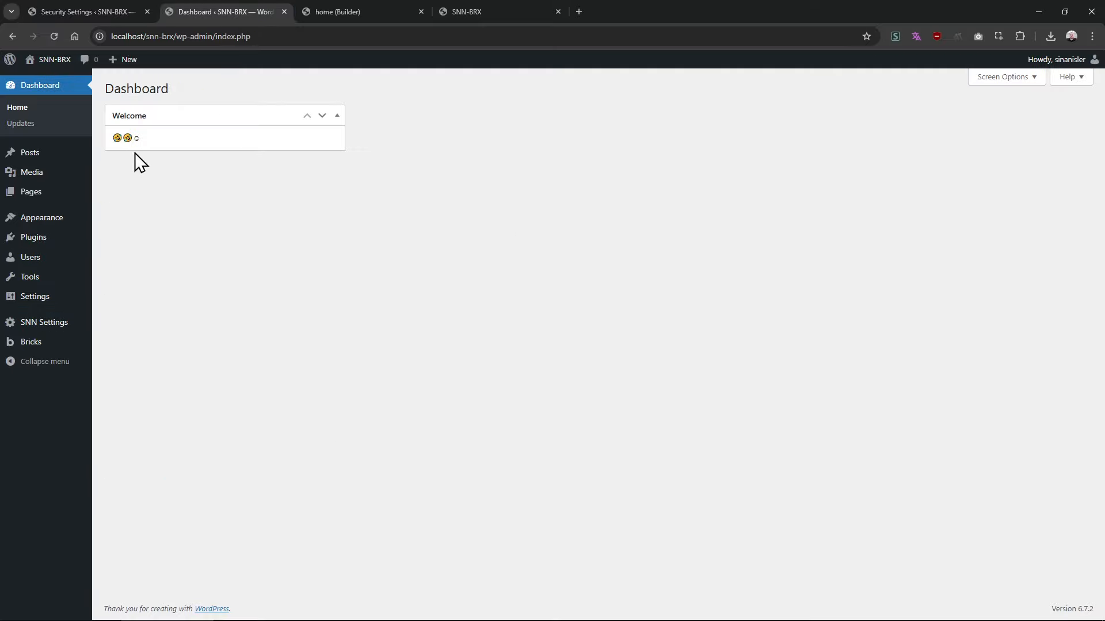
drag(108, 129, 159, 134)
key(F12)
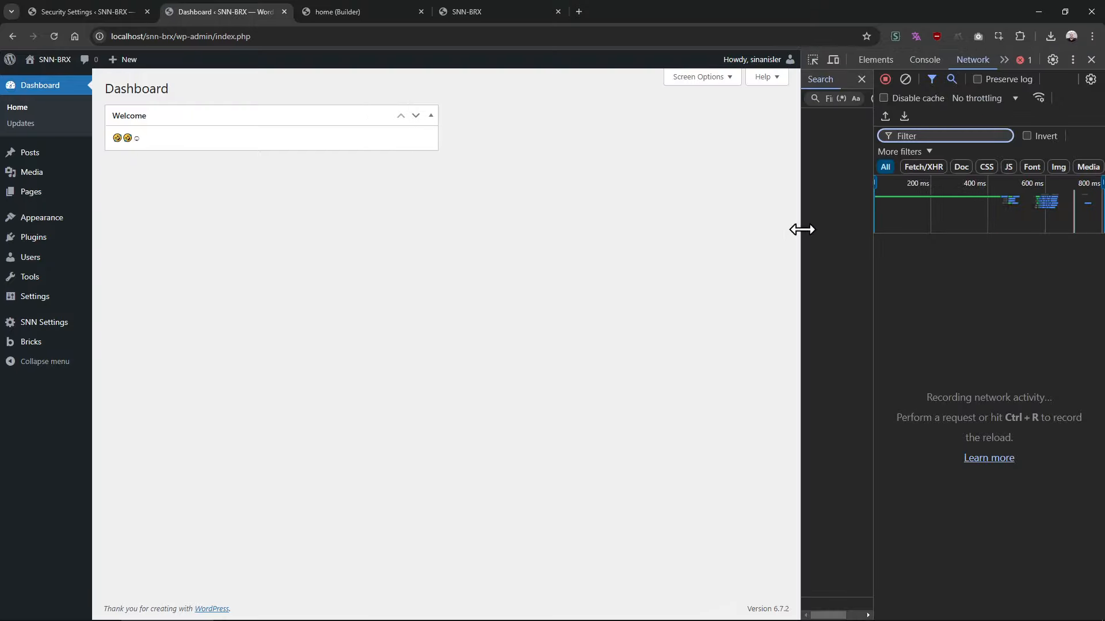
drag(800, 229, 484, 237)
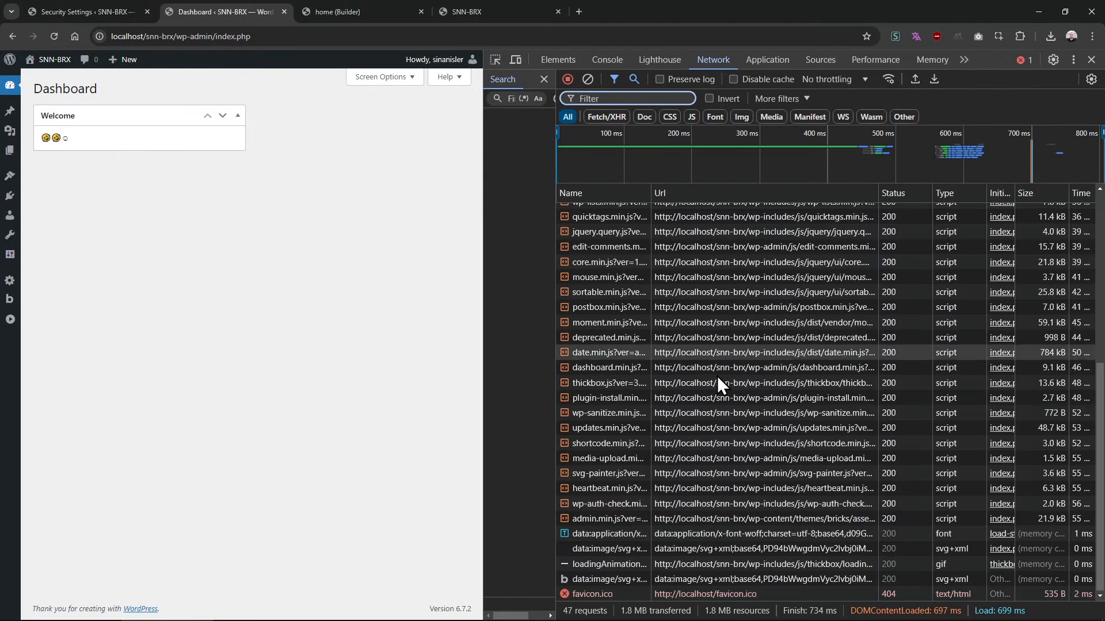
scroll(710, 575, up, 5)
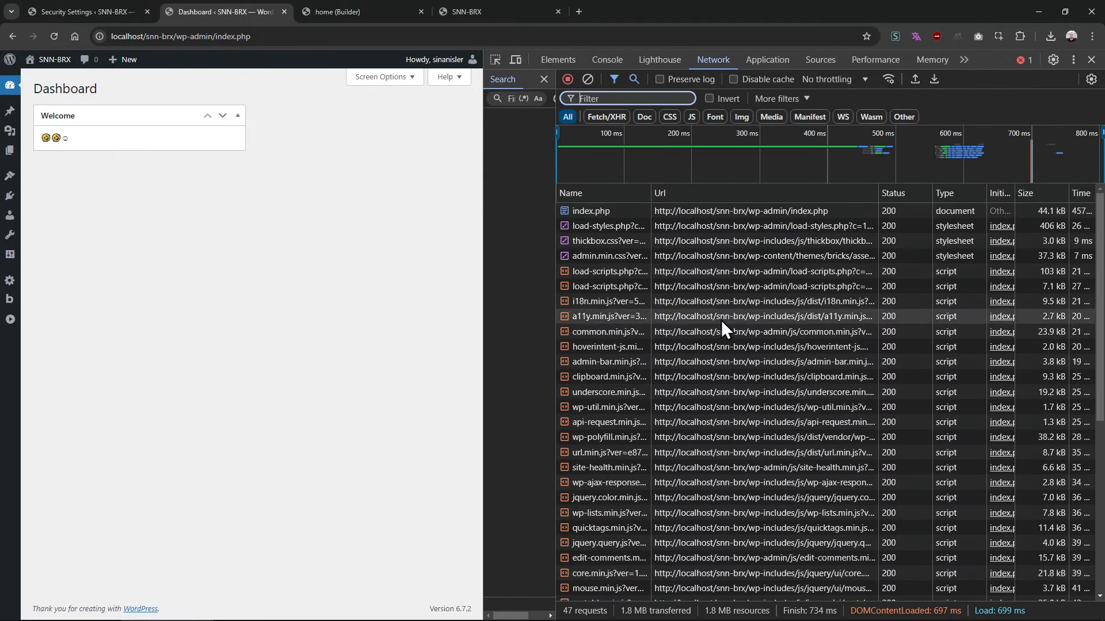
scroll(720, 346, down, 5)
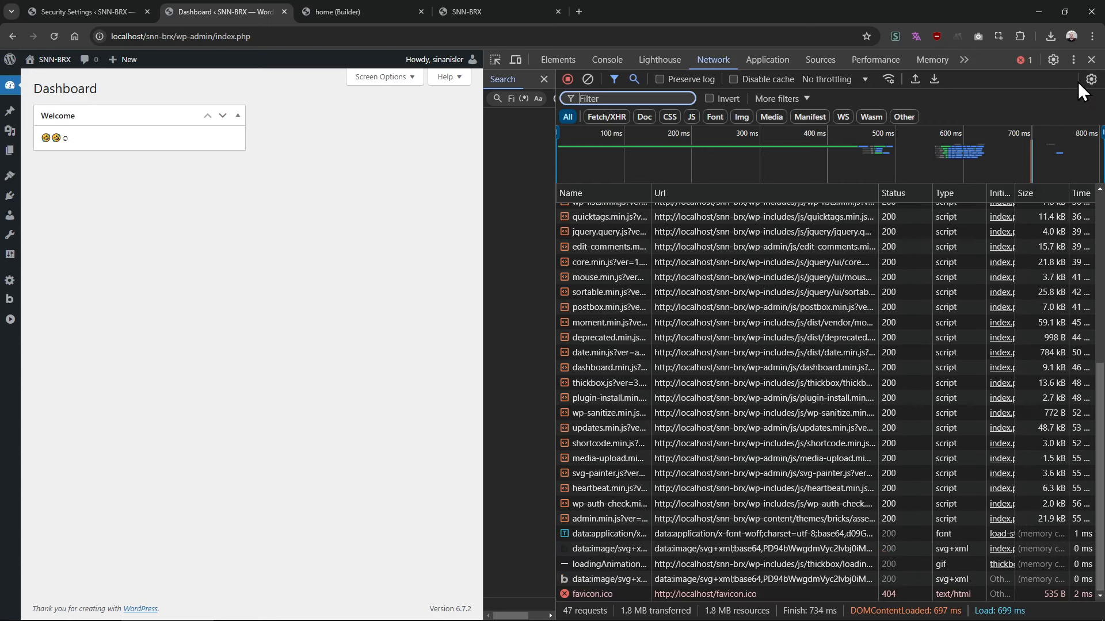
click(1092, 59)
click(109, 20)
click(285, 11)
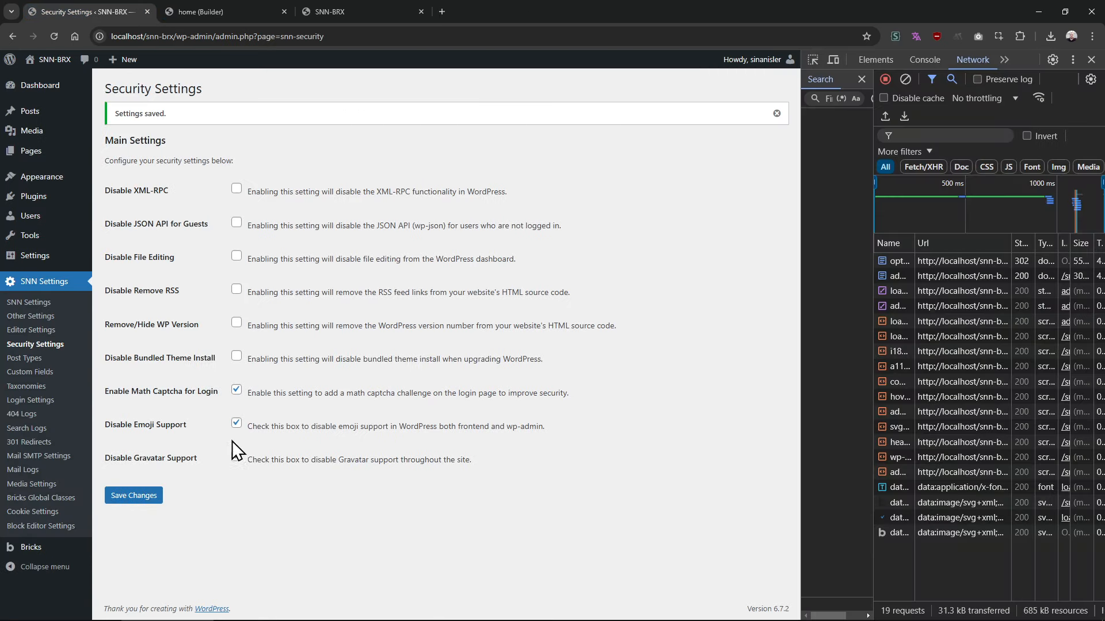
Add a custom post type named with the owner's first name in possessive form plus "sexy post type listing bla blablablablabalbala"
click(34, 359)
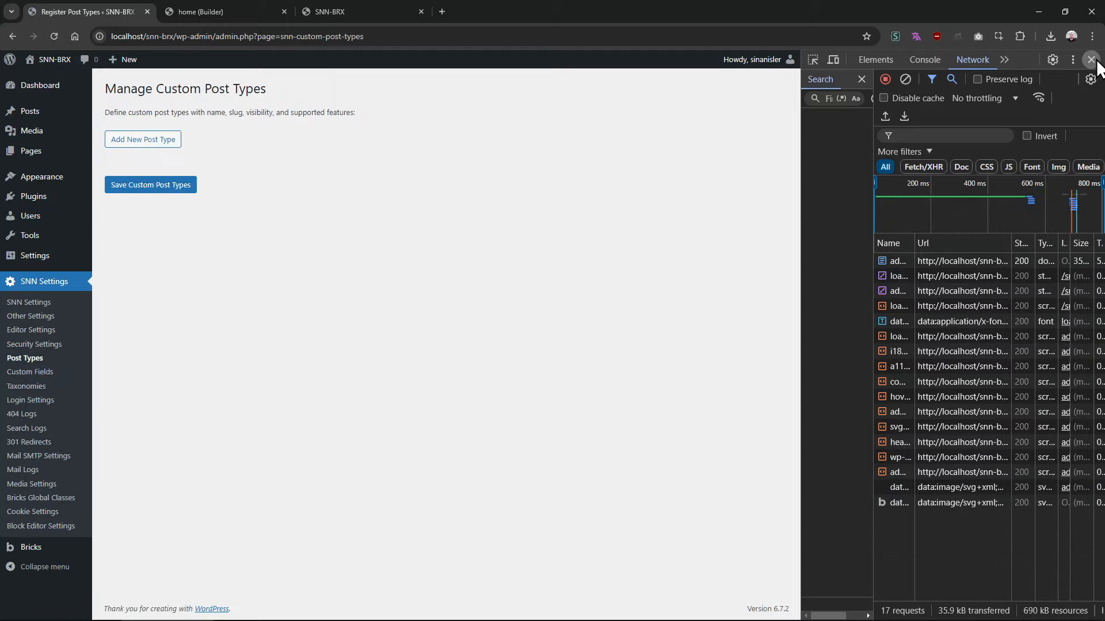
click(1092, 60)
click(171, 140)
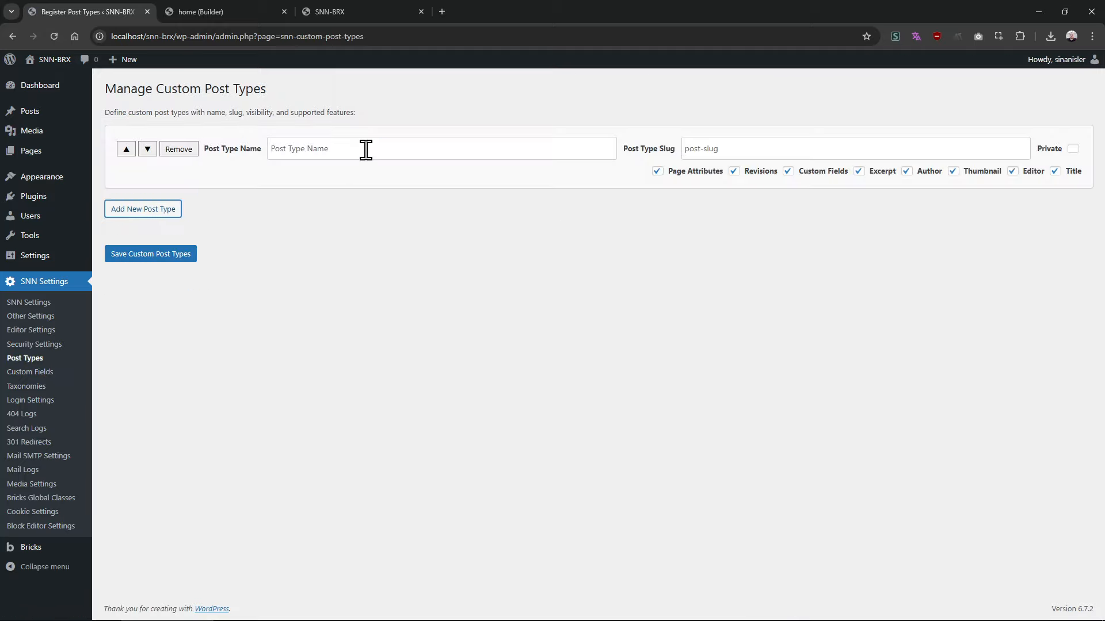
click(380, 149)
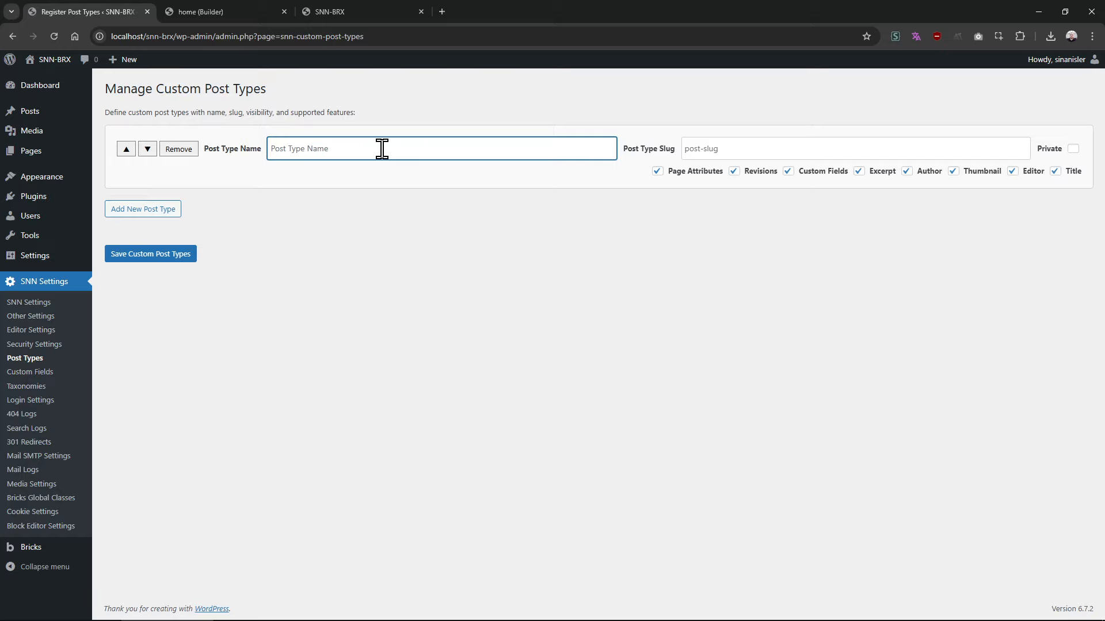
text(s)
text(inans sexy post type listing bl)
text(ablablablabalbala)
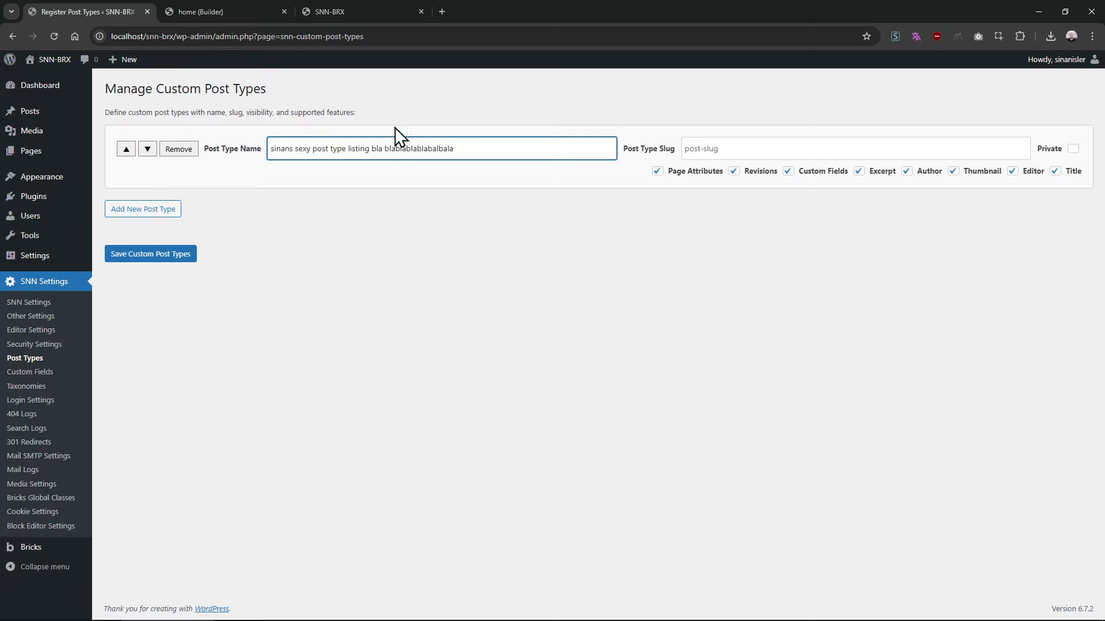
Enter asdadsasdasd as the slug of the new post type
click(771, 149)
text(asdadsasdasd)
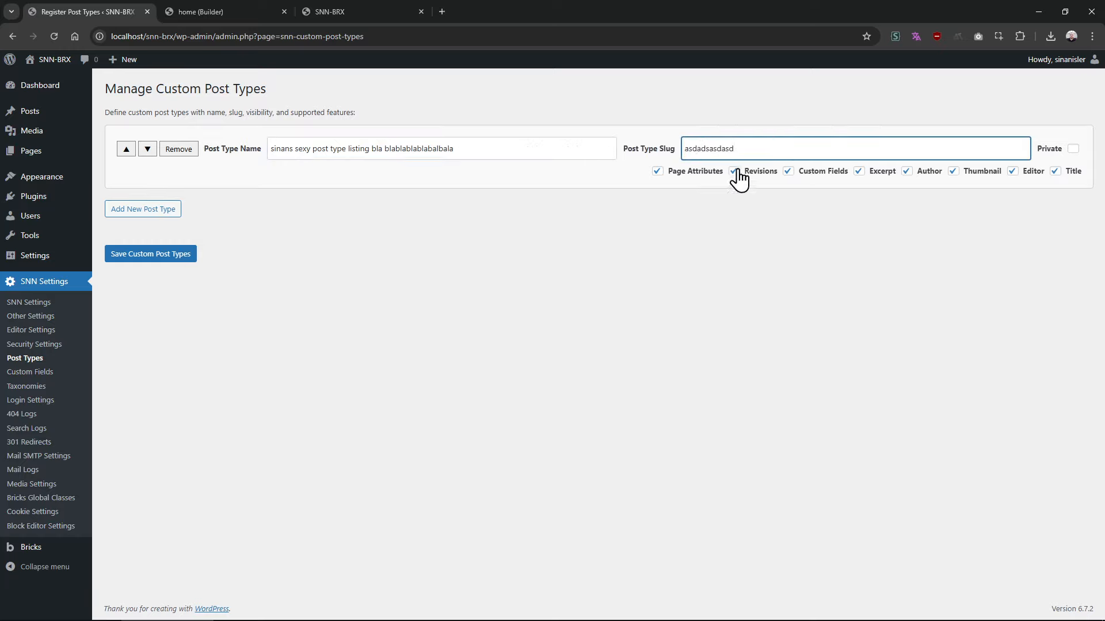
key(ctrl+a)
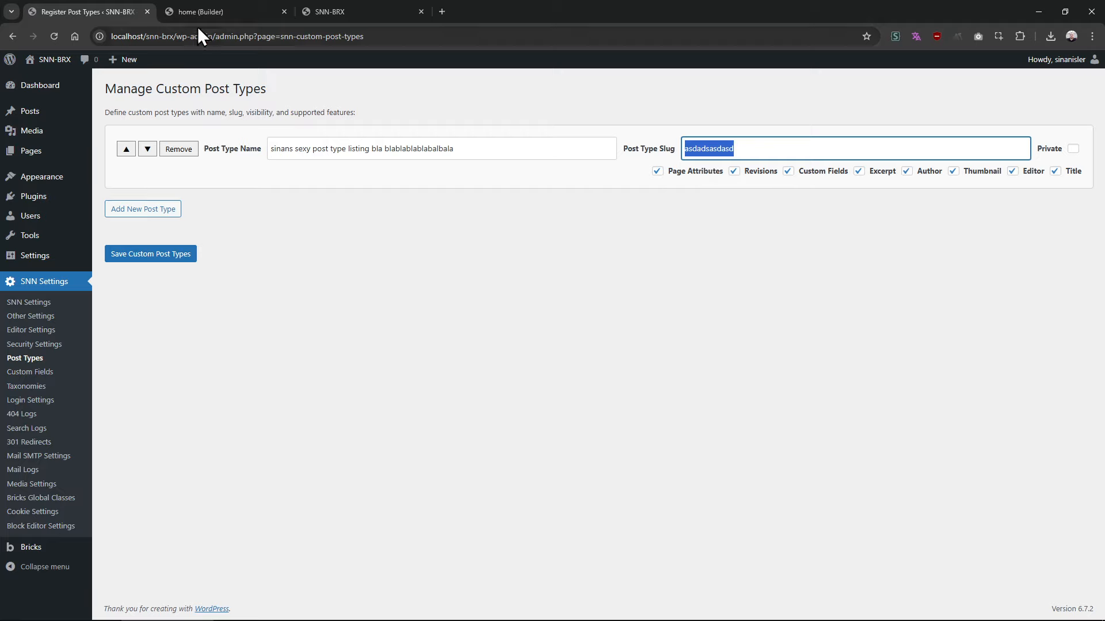
drag(176, 39, 237, 39)
click(640, 319)
Set the post type slug to the owner's first name followed by "-sexy" and save the custom post types
click(705, 147)
key(ctrl+a)
text(sinan-sexy)
click(157, 255)
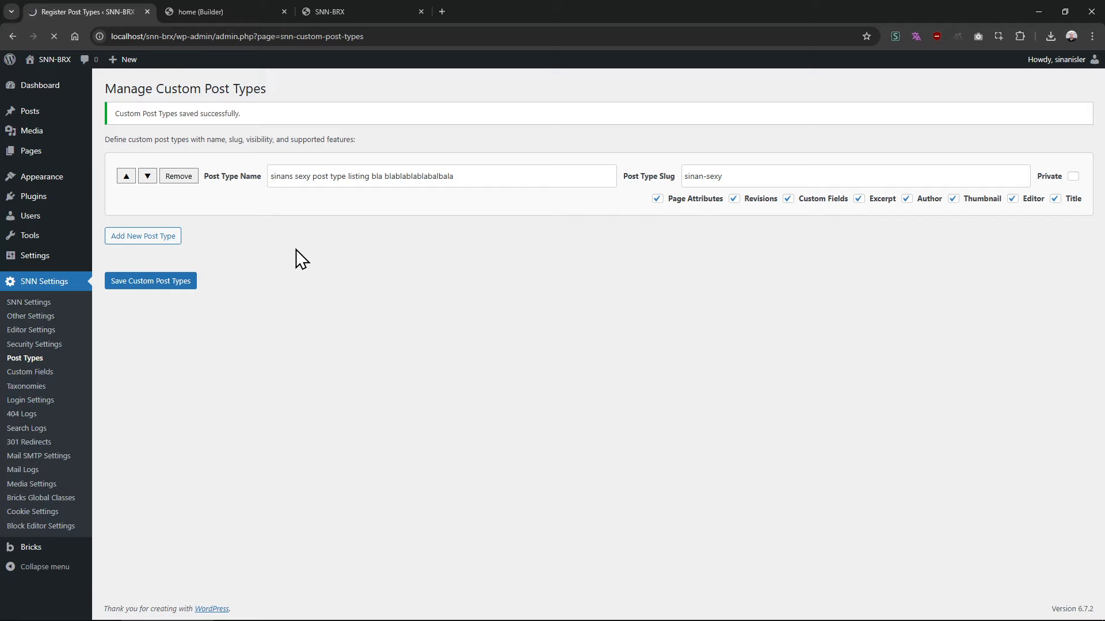
Shorten the post type name by removing everything after "sexy" and save it
mouse_move(51, 183)
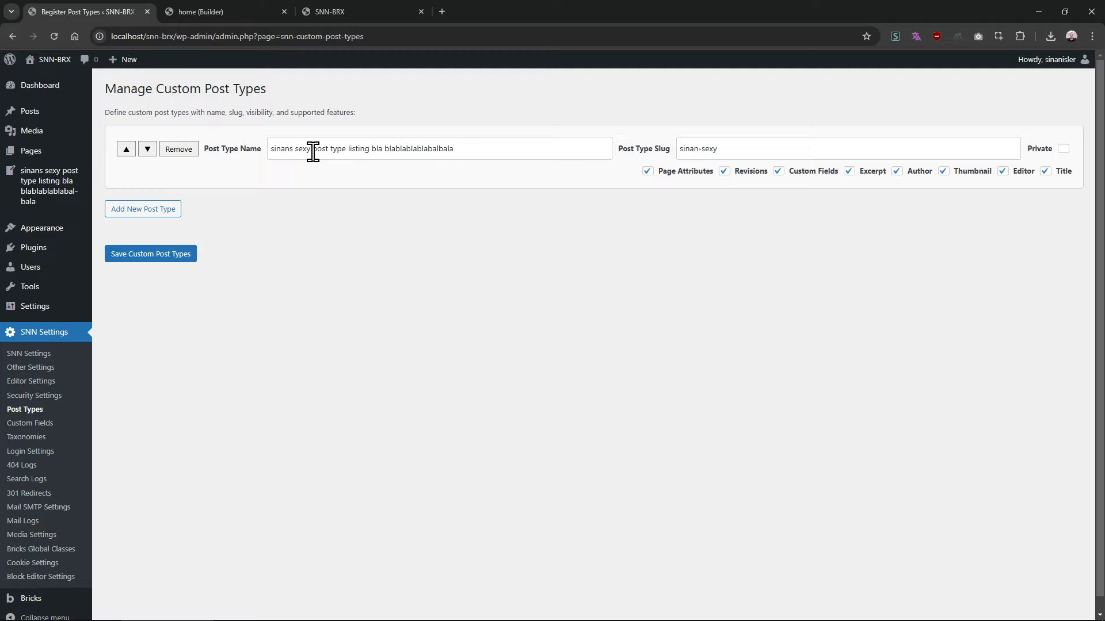
drag(311, 151, 592, 202)
key(BackSpace)
key(Return)
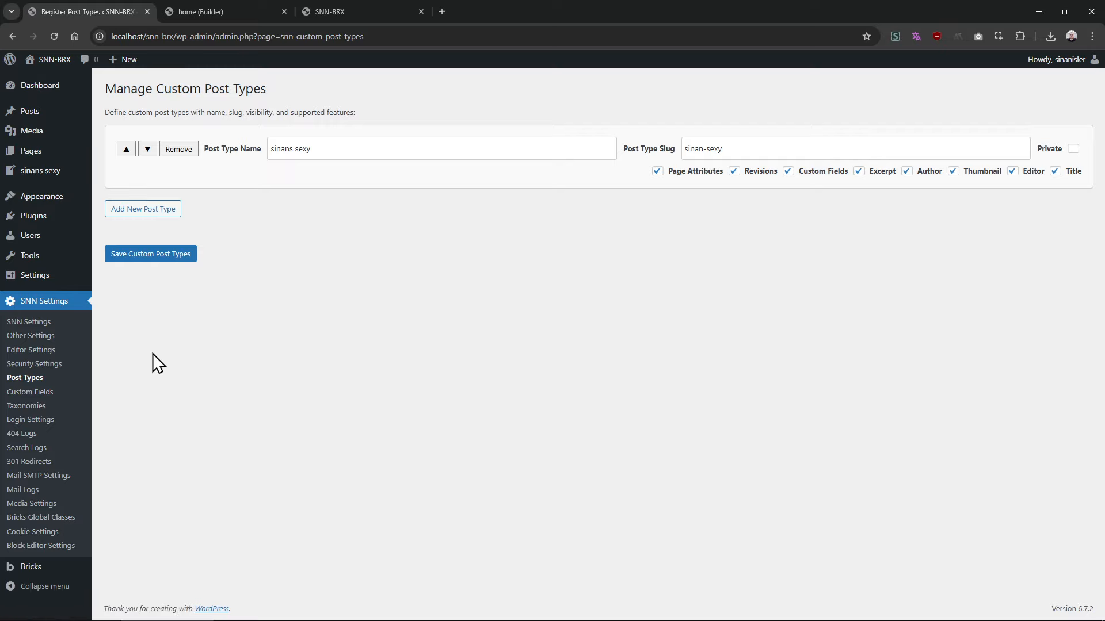
Open the custom fields settings and name the new field's group SNN Group
click(60, 393)
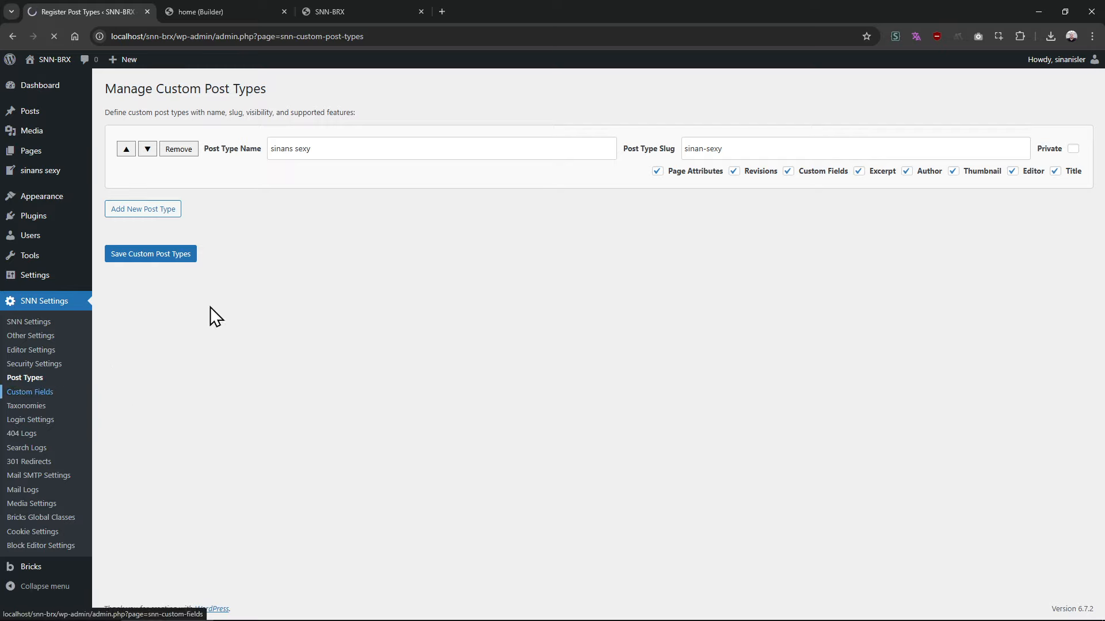
click(332, 180)
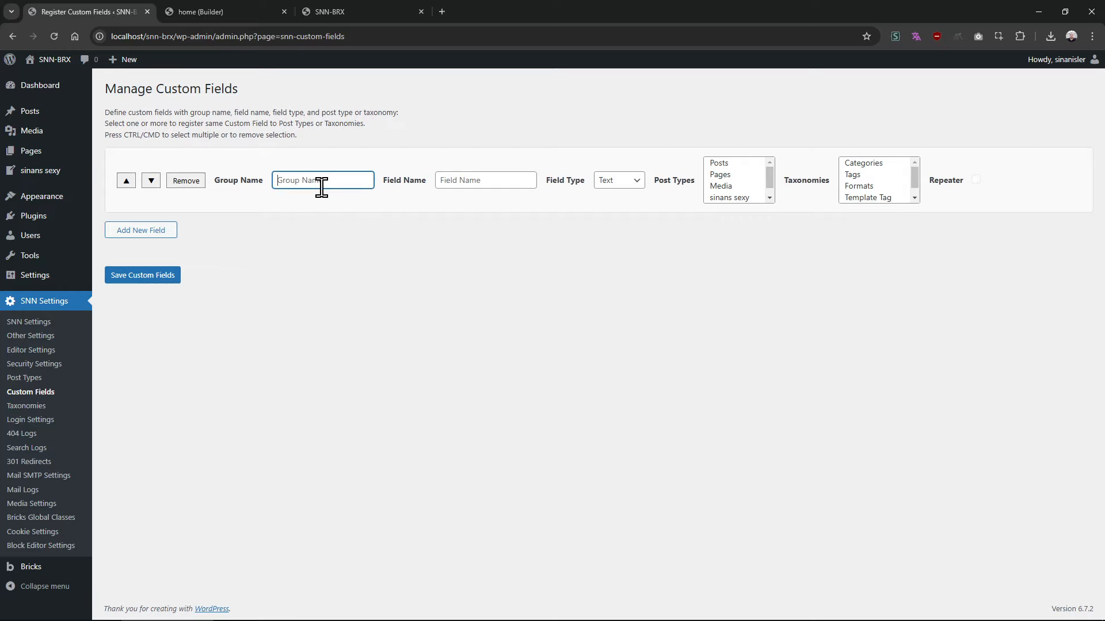
text(S)
key(BackSpace)
key(BackSpace)
key(BackSpace)
key(BackSpace)
key(BackSpace)
text(Group)
Enter the placeholder values sdfs_sss234 and Ssddd as the new field's name
click(476, 181)
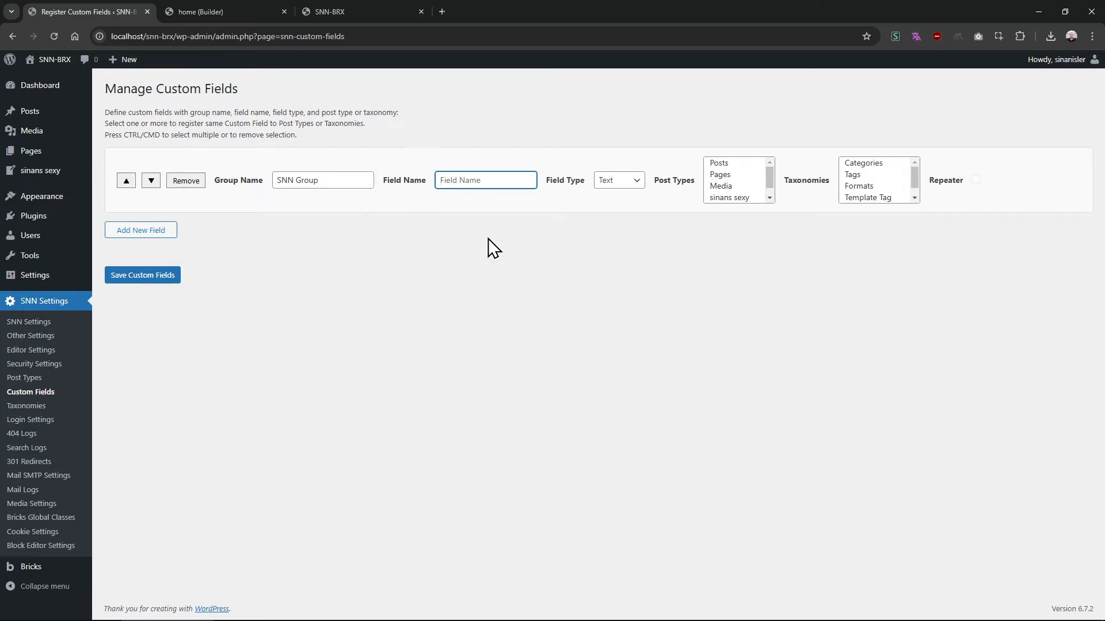
text(sdfs_sss)
key(ctrl+a)
key(Right)
key(ctrl+a)
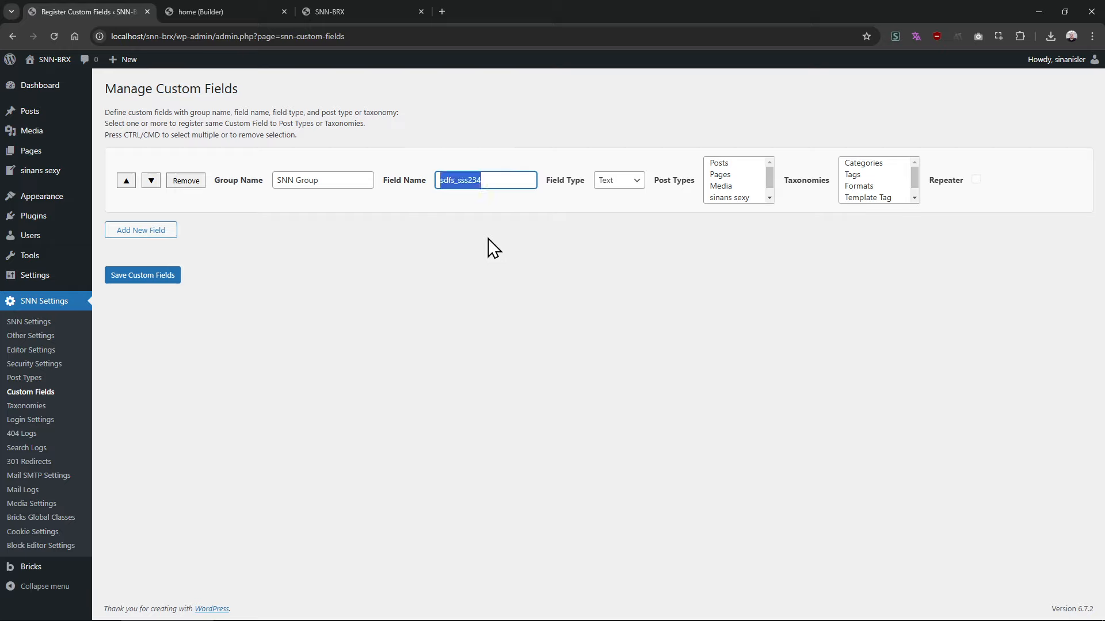
key(BackSpace)
text(Ssddd)
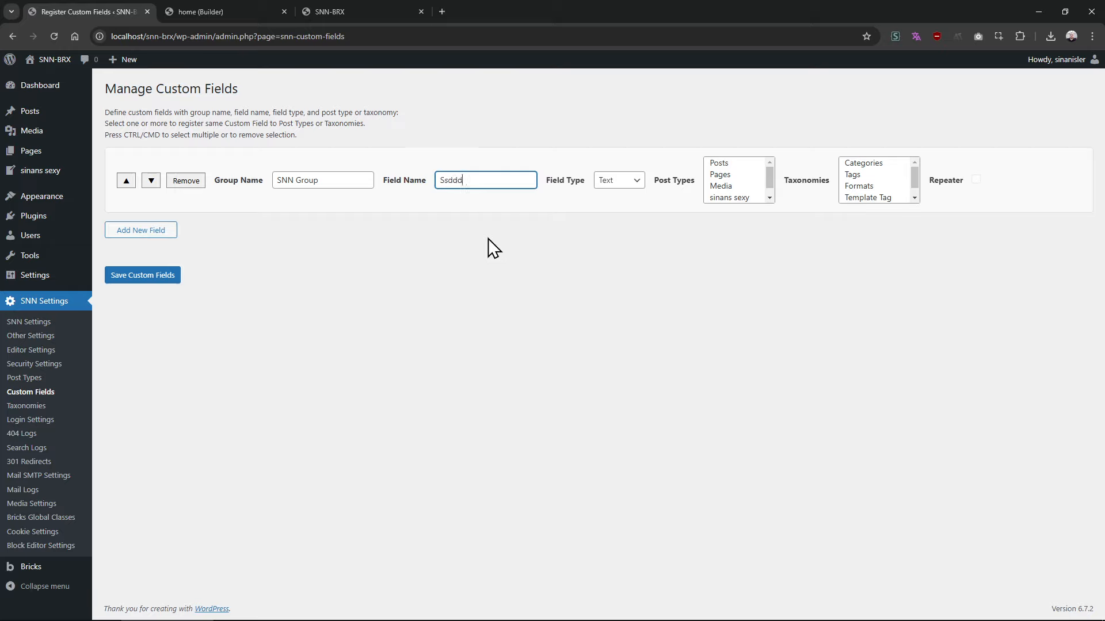
Name the field with the owner's first name in possessive form followed by "_Text"
key(ctrl+a)
text(Sinan_)
key(BackSpace)
text(s_Text)
Try selecting several post types for the field, from Posts through Pages and Media to the custom post type
click(740, 199)
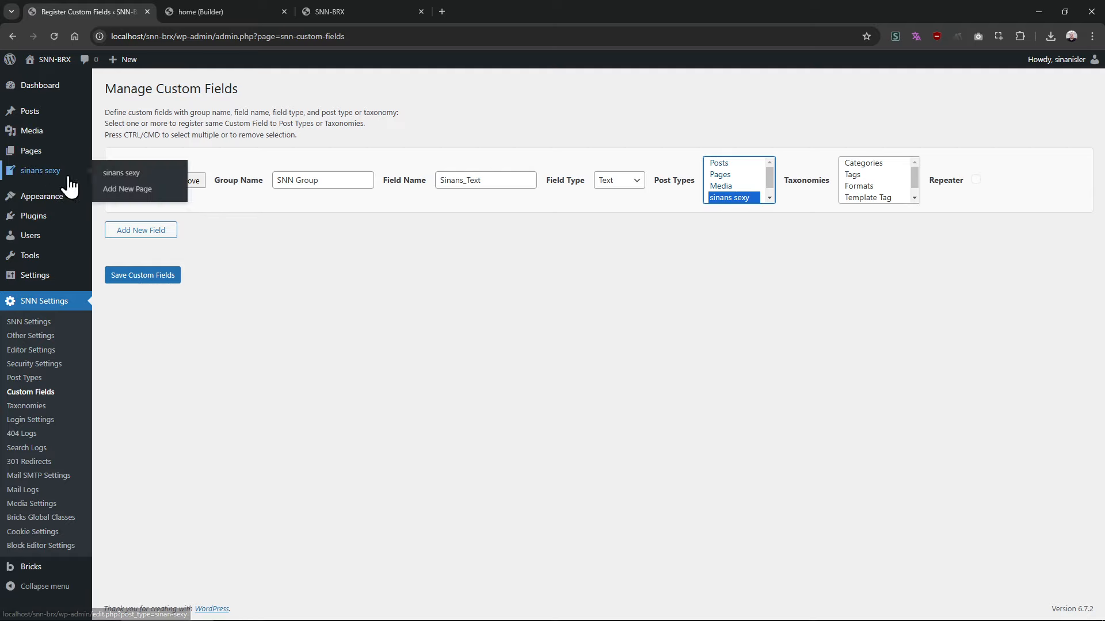
ctrl+click(747, 164)
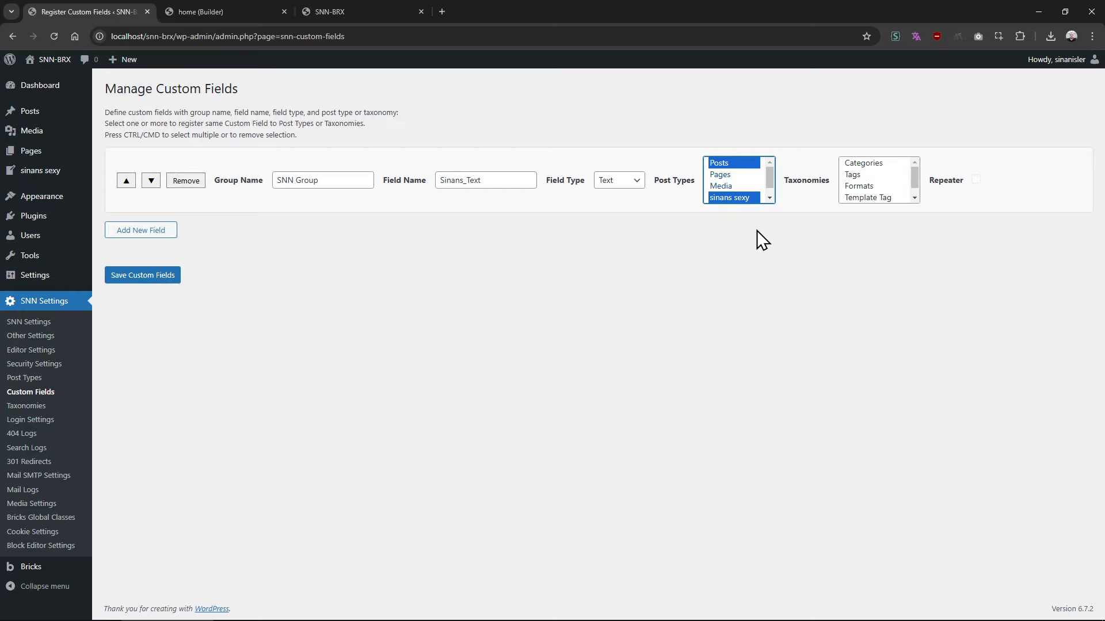
shift+click(739, 198)
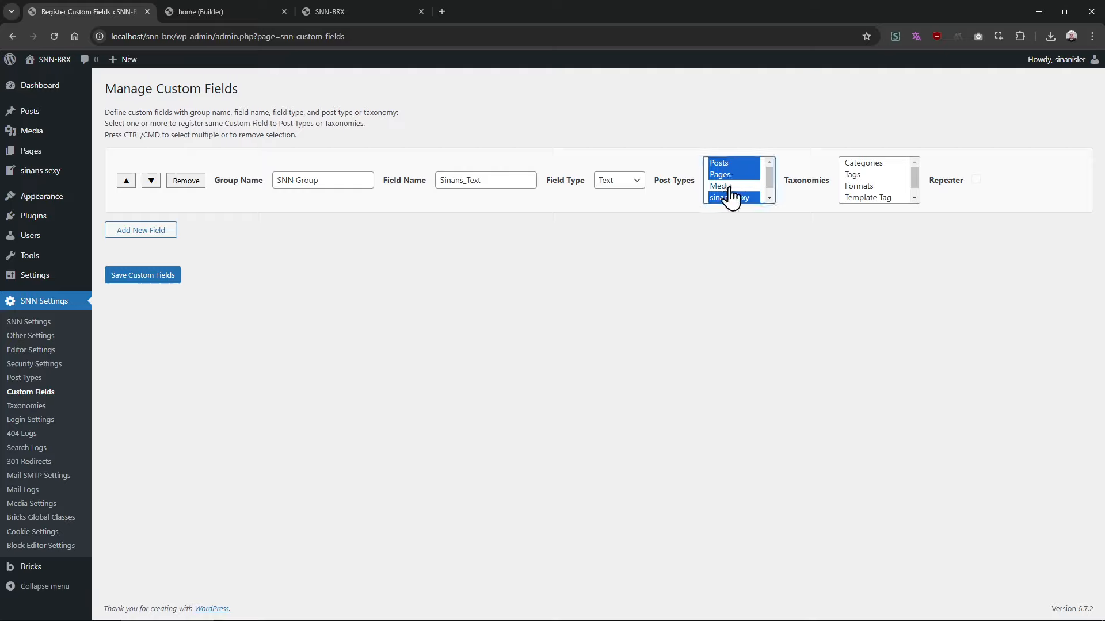
click(737, 167)
click(732, 198)
drag(734, 164, 732, 199)
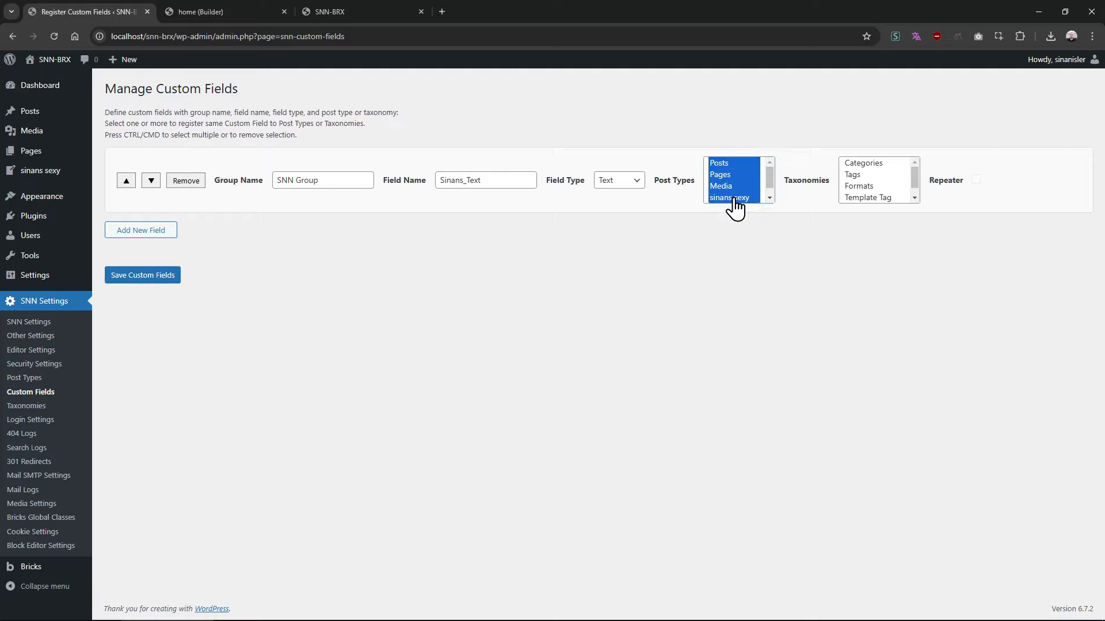
Assign the field to the custom "sexy" post type only and save the custom fields
click(731, 198)
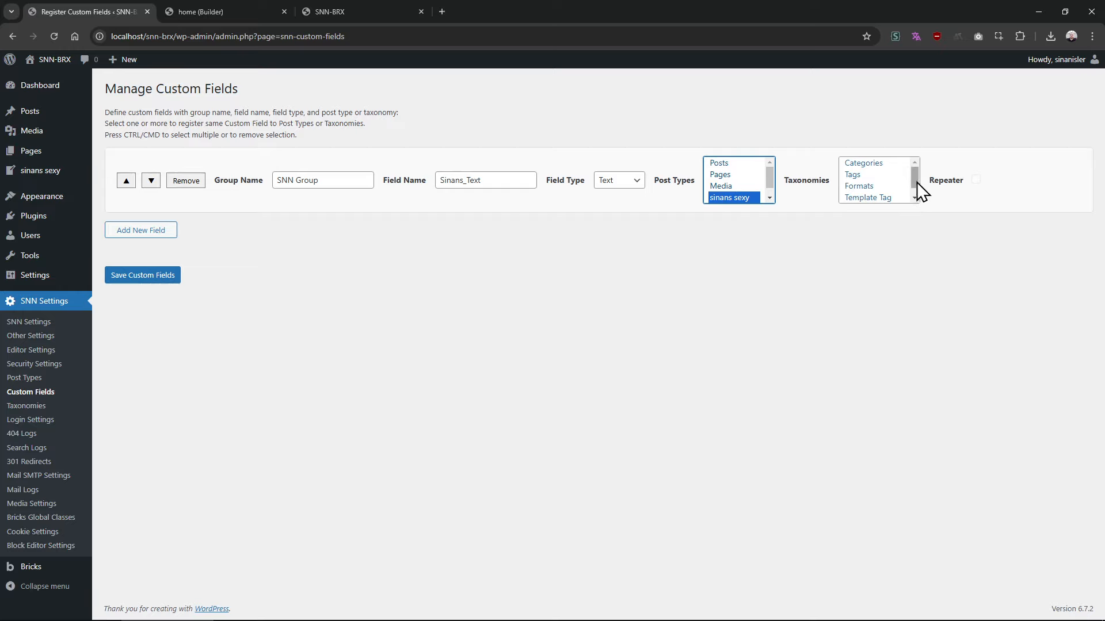
mouse_move(917, 182)
mouse_down()
mouse_move(915, 191)
mouse_move(914, 175)
mouse_up()
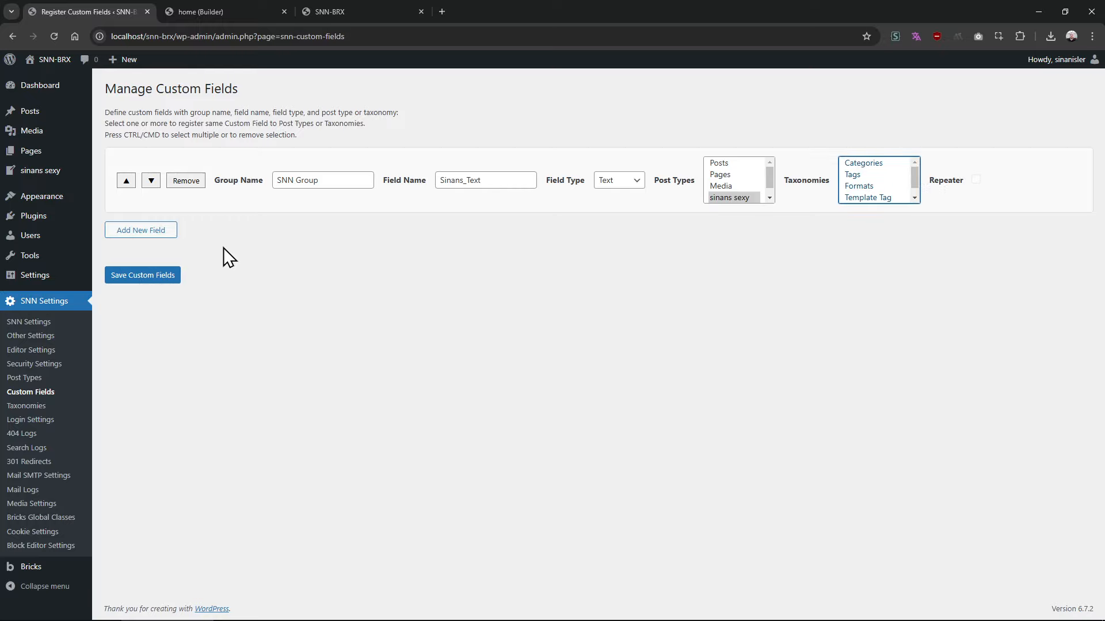
click(132, 277)
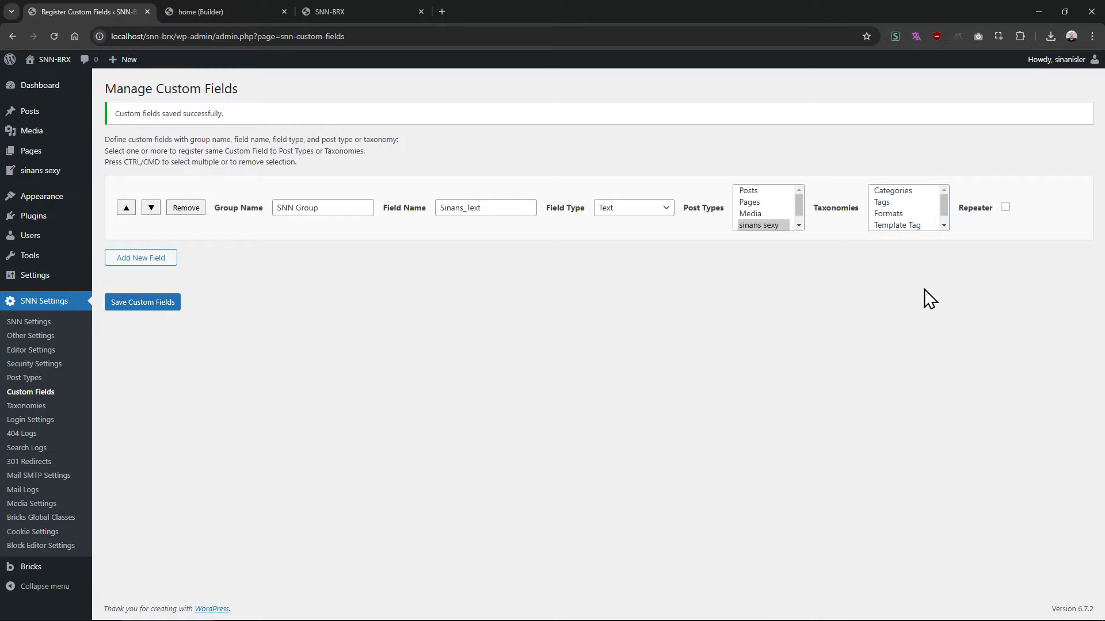
Save the text field as a Repeater and open a new page of the custom post type in a separate tab
click(1005, 209)
click(156, 304)
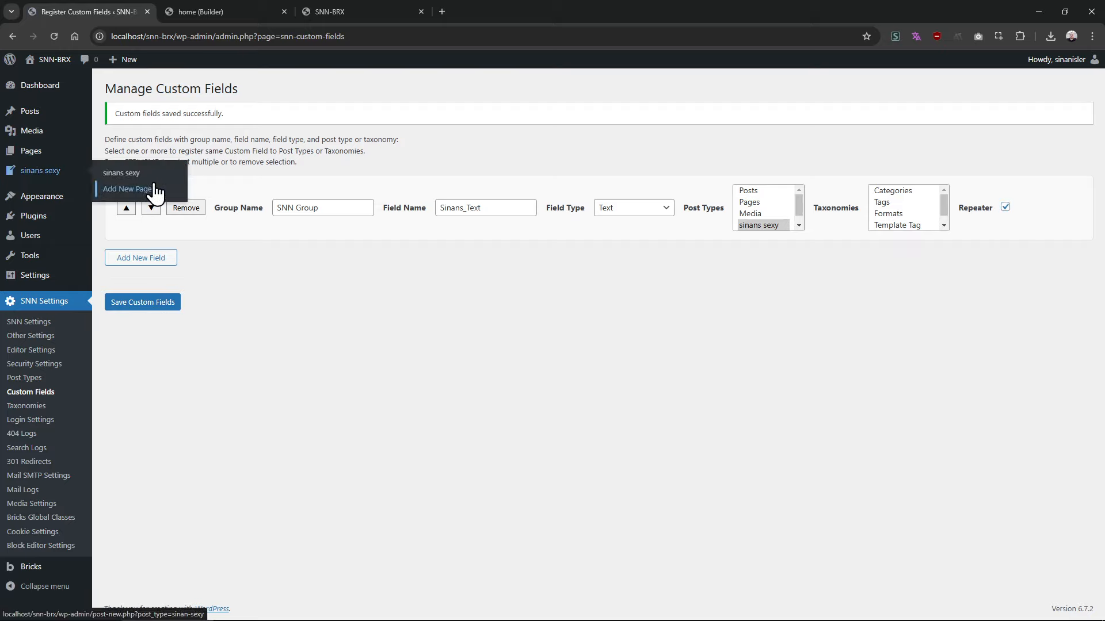
middle_click(153, 189)
click(207, 13)
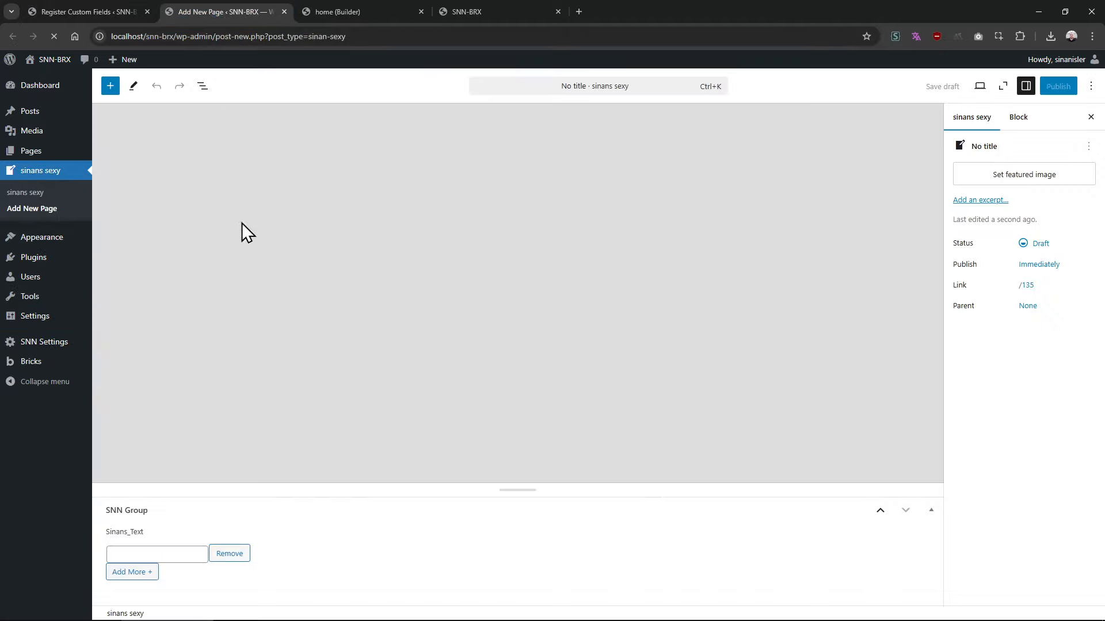
Add four more entries to the repeatable text field in SNN Group
click(132, 572)
click(133, 572)
click(132, 572)
click(133, 571)
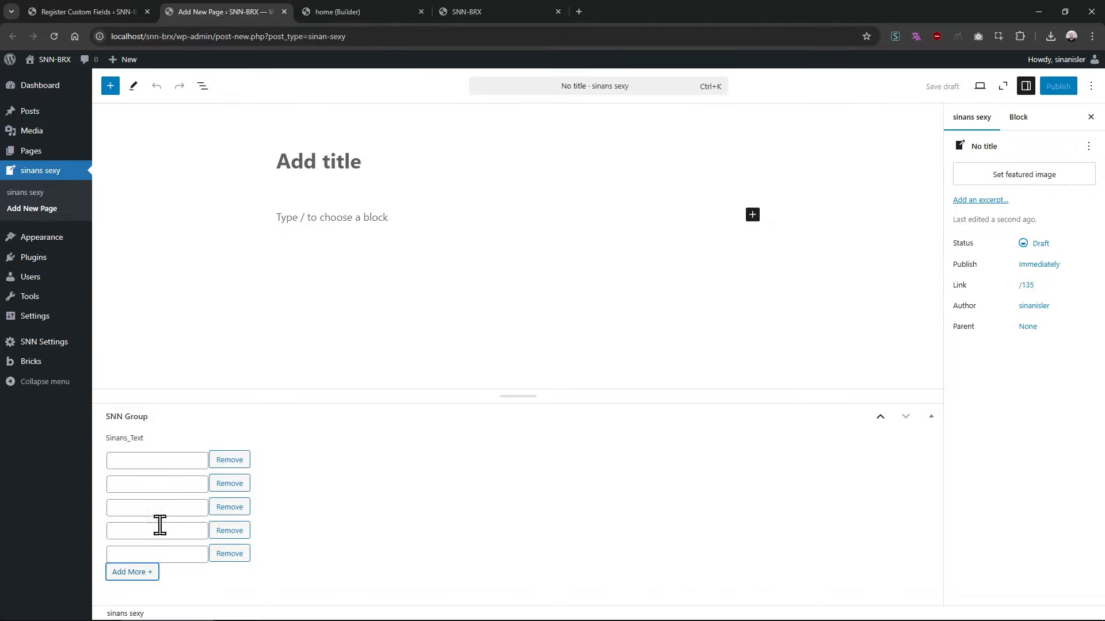
Fill the five text entries with asd, asda, sdas, dasd and asdasdasadads
click(166, 460)
text(asd)
click(163, 484)
text(asda)
click(153, 508)
text(sdas)
click(151, 531)
text(dasd)
click(148, 554)
text(asdasdasadads)
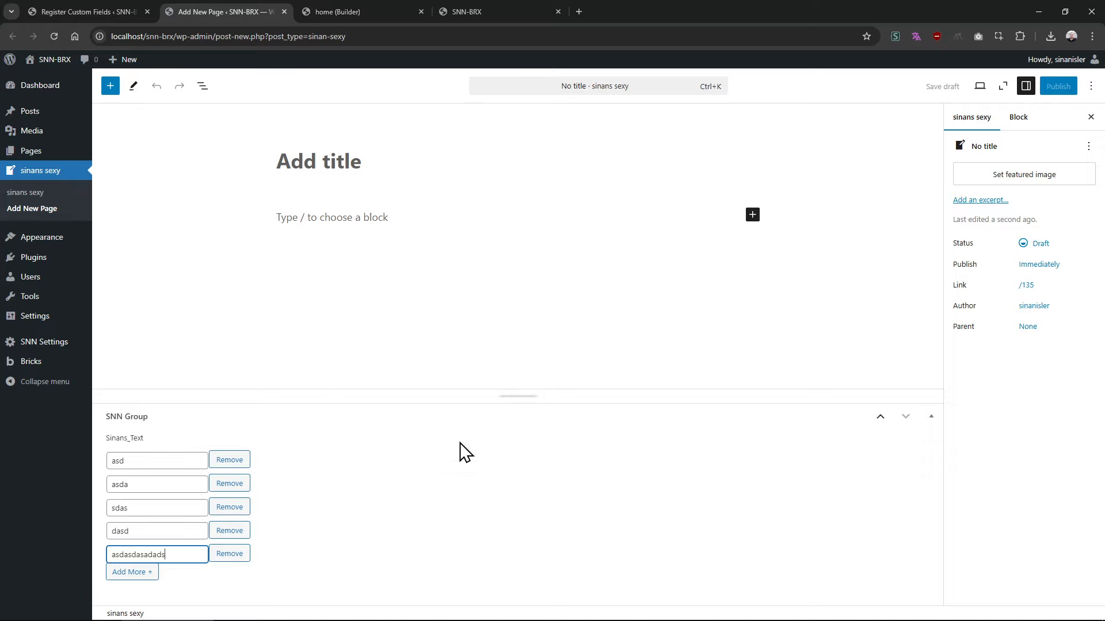
Back in the custom fields settings, replace "Text" in the field name with Files and set the field type to Media
click(42, 10)
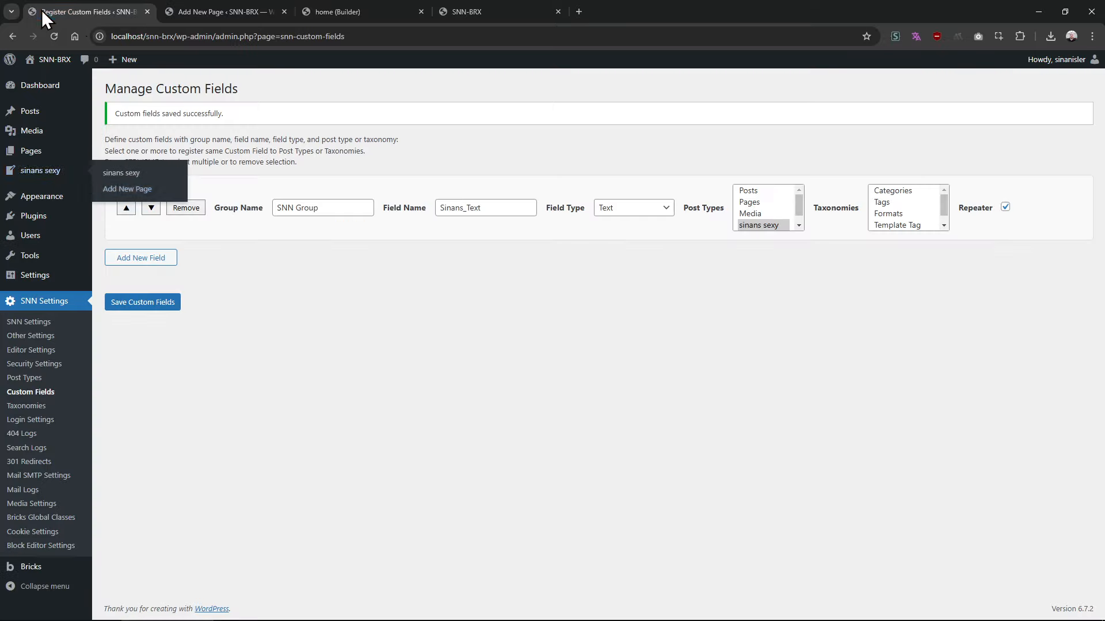
click(231, 12)
click(123, 11)
click(649, 210)
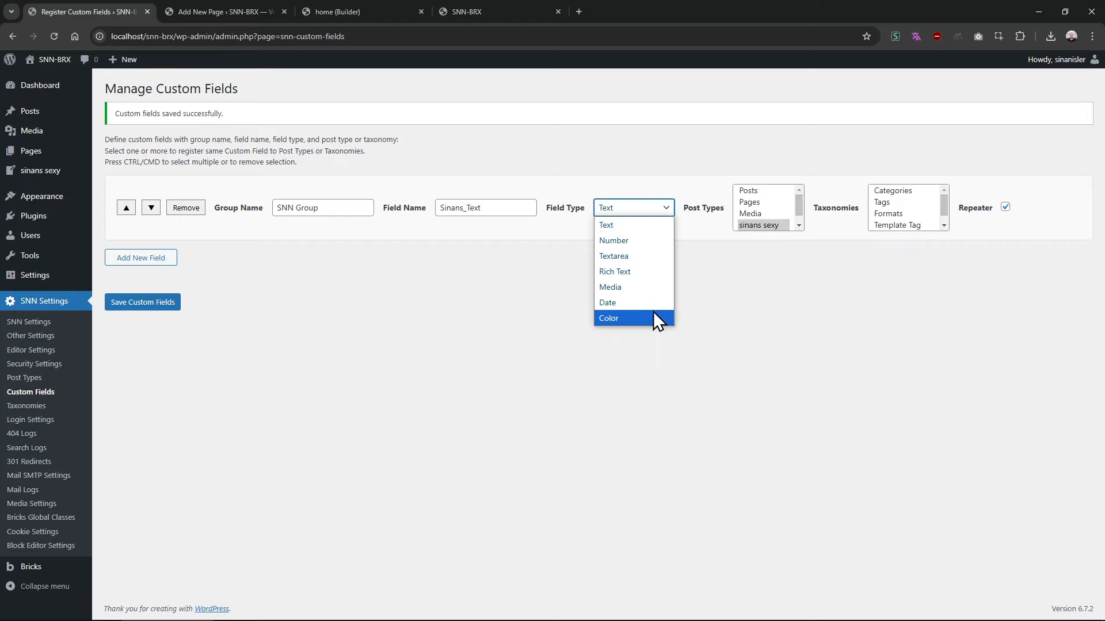
click(469, 207)
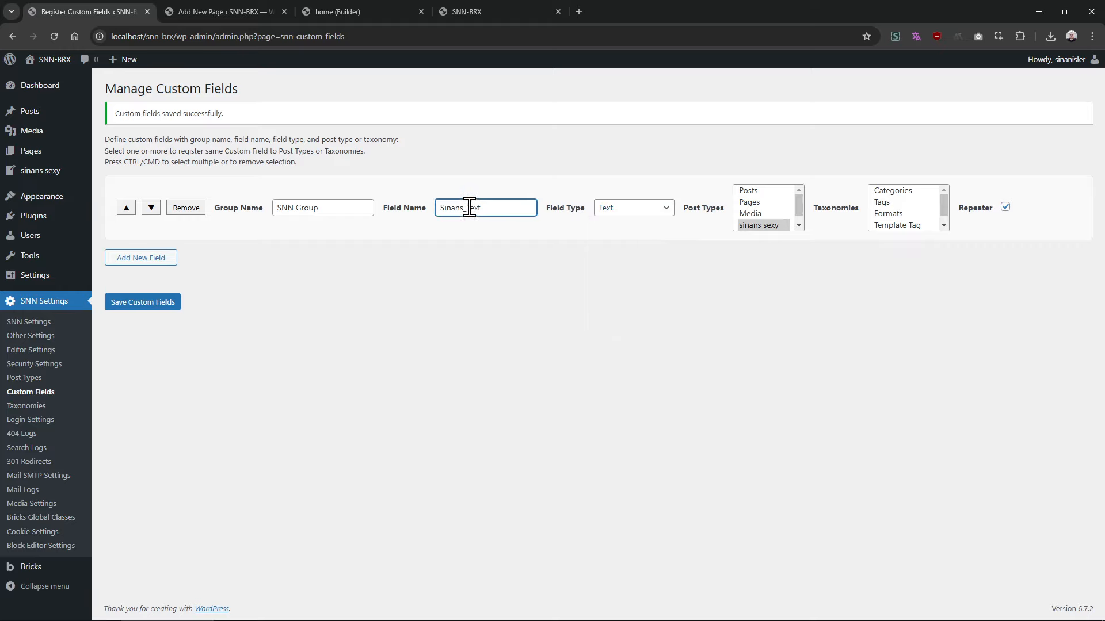
drag(470, 207, 527, 226)
text(Files)
click(633, 211)
click(610, 286)
Change the field name's ending to Images, save the custom fields and reload the new page editor
drag(467, 207, 558, 216)
text(Images)
click(143, 302)
click(224, 12)
key(F5)
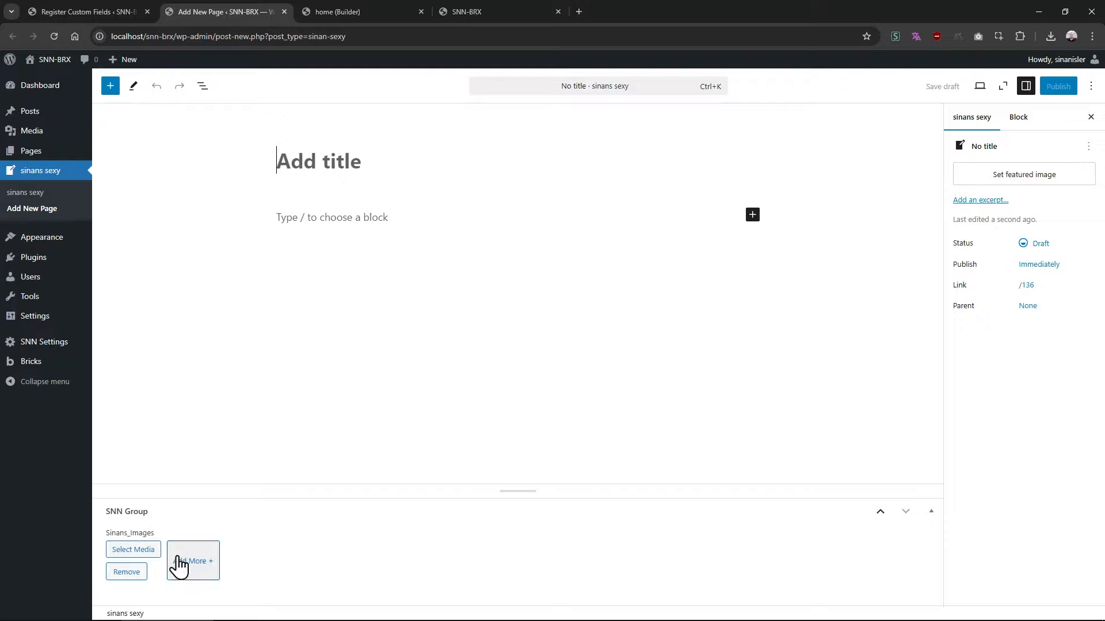
Upload tragbar_Gutschein-Aktion_PopUp.jpg and use it as the first image in the repeatable media field
click(134, 549)
click(68, 106)
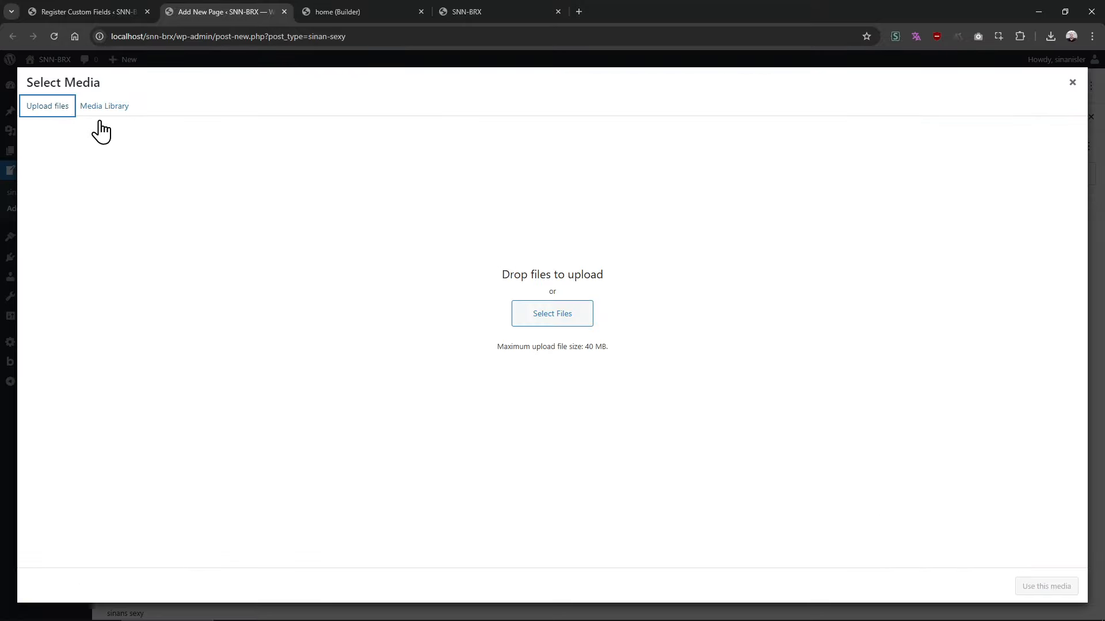
click(569, 315)
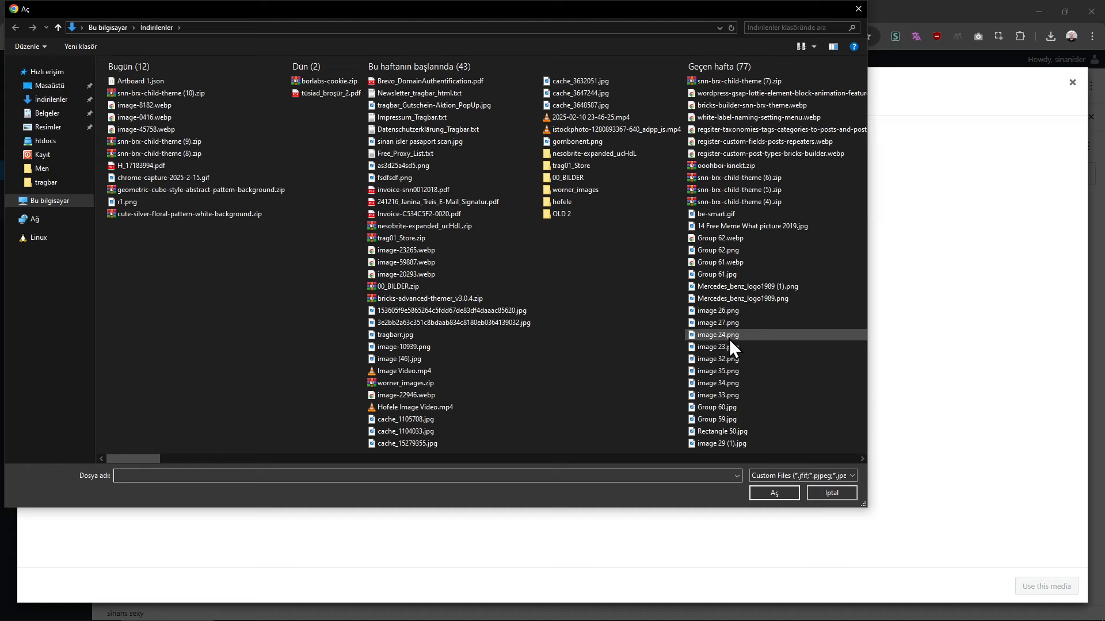
scroll(501, 383, right, 1)
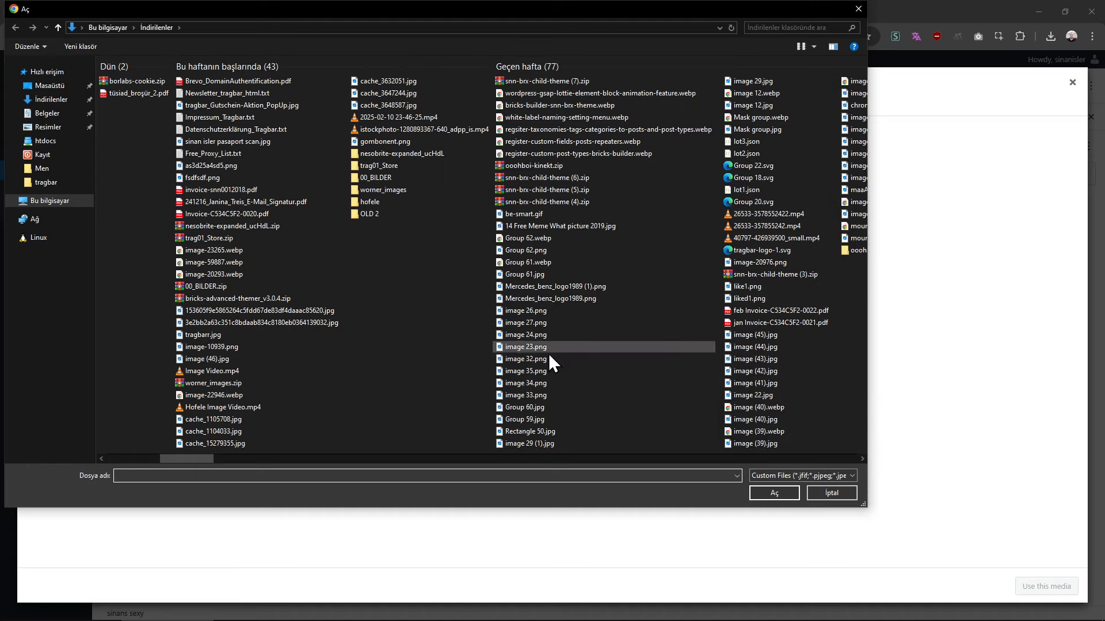
scroll(520, 150, left, 1)
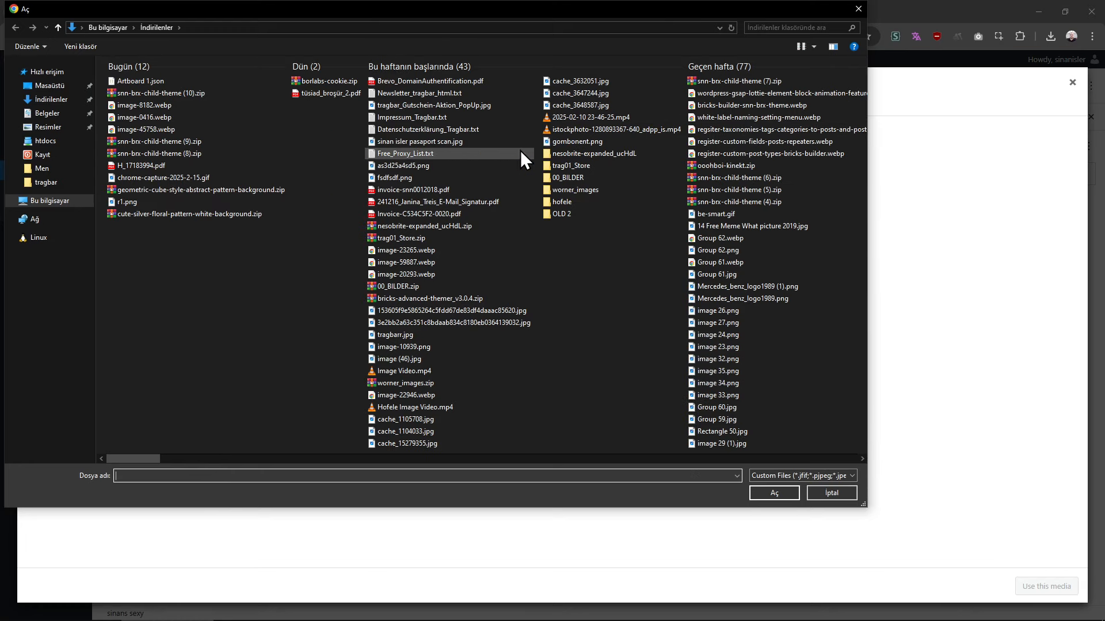
double_click(459, 109)
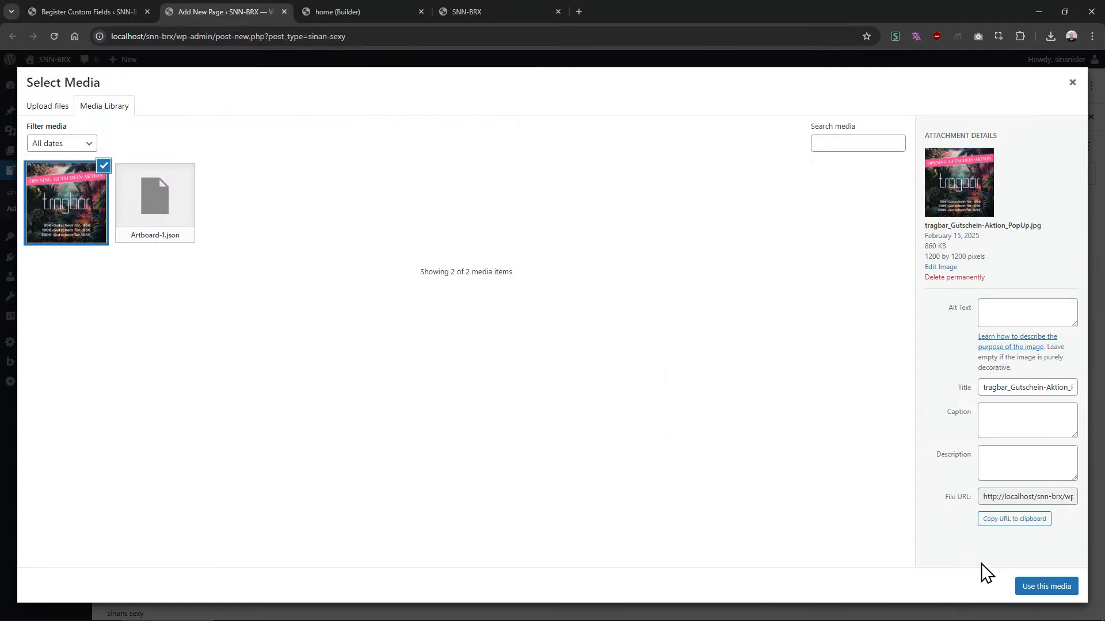
click(1038, 584)
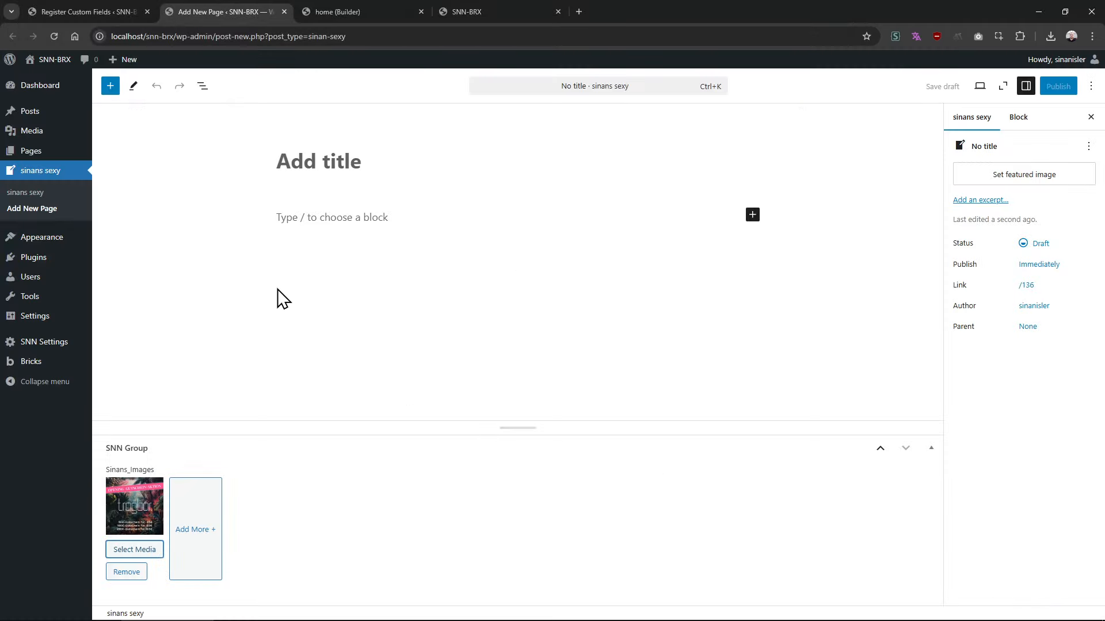
Add two more entries to the media field, each using the tragbar_Gutschein-Aktion_PopUp.jpg image from the media library
click(199, 532)
click(190, 490)
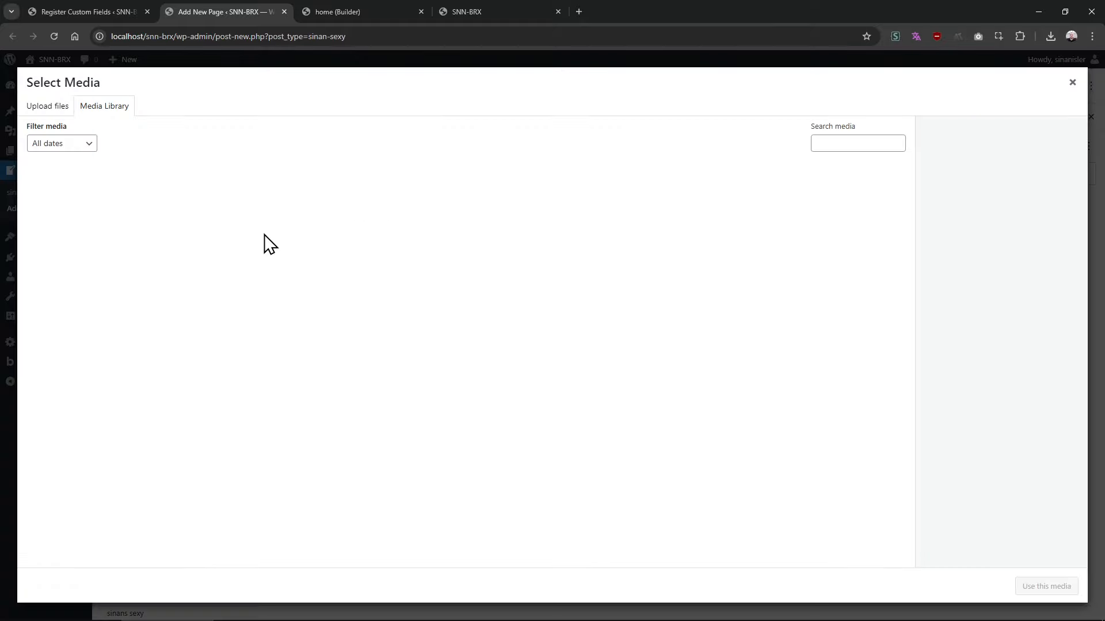
click(84, 216)
click(1042, 584)
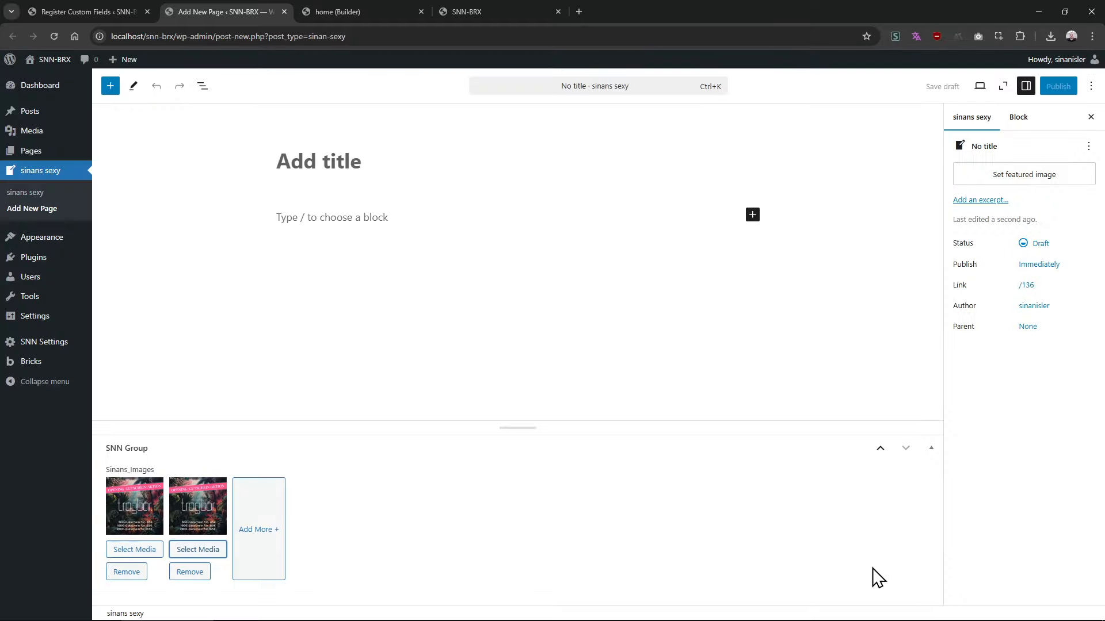
click(241, 521)
click(261, 490)
click(69, 202)
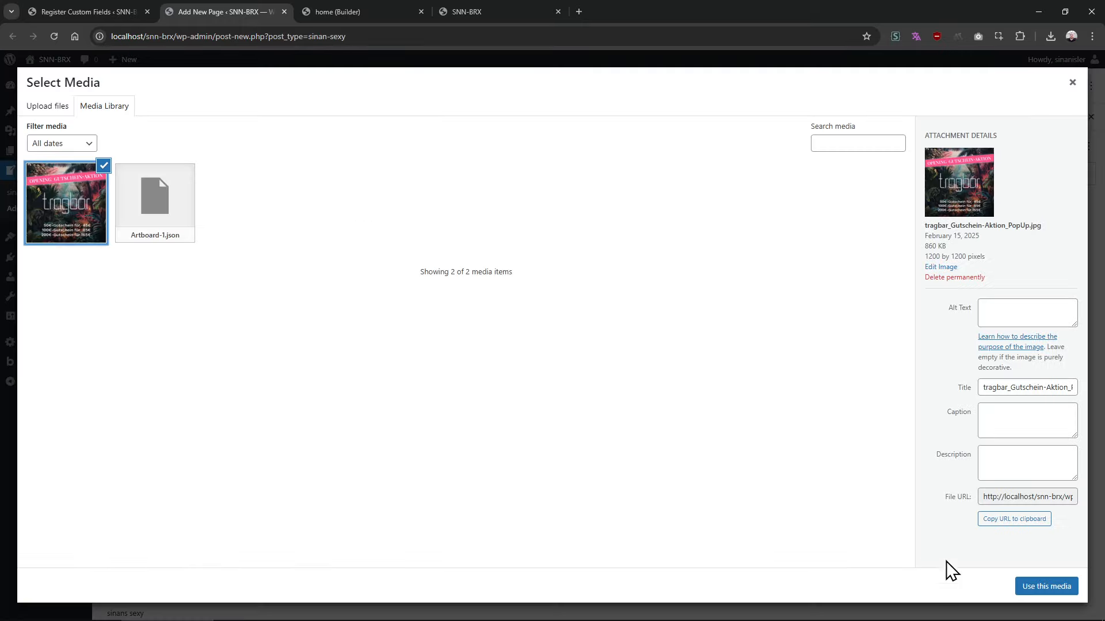
click(1053, 584)
Title the page asdasdadads and publish it
text(asdasdadads)
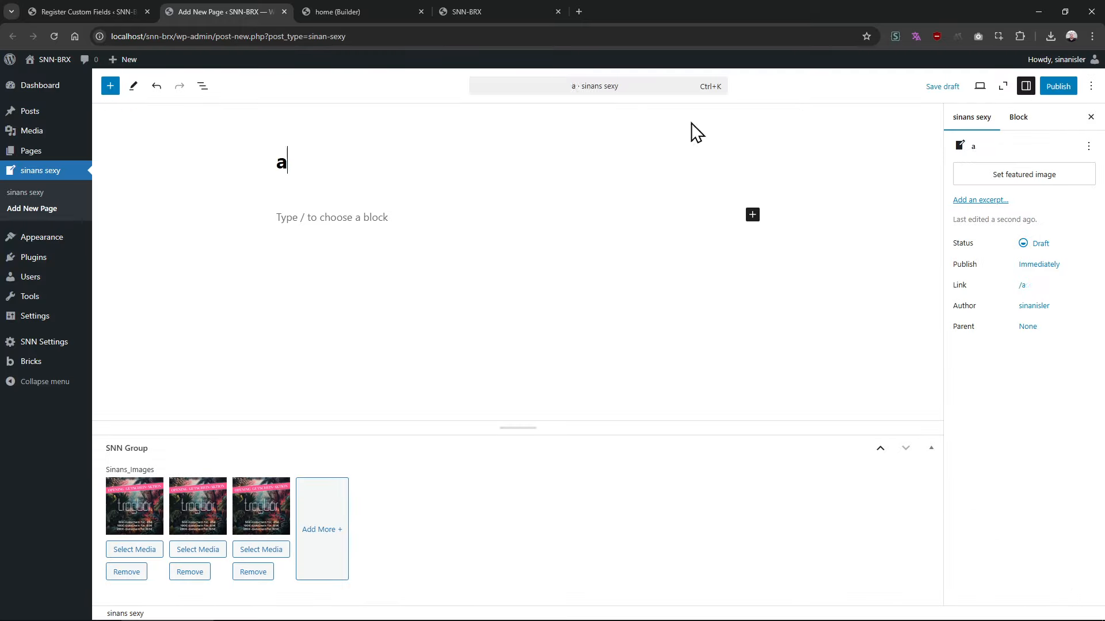
click(1058, 86)
click(1082, 91)
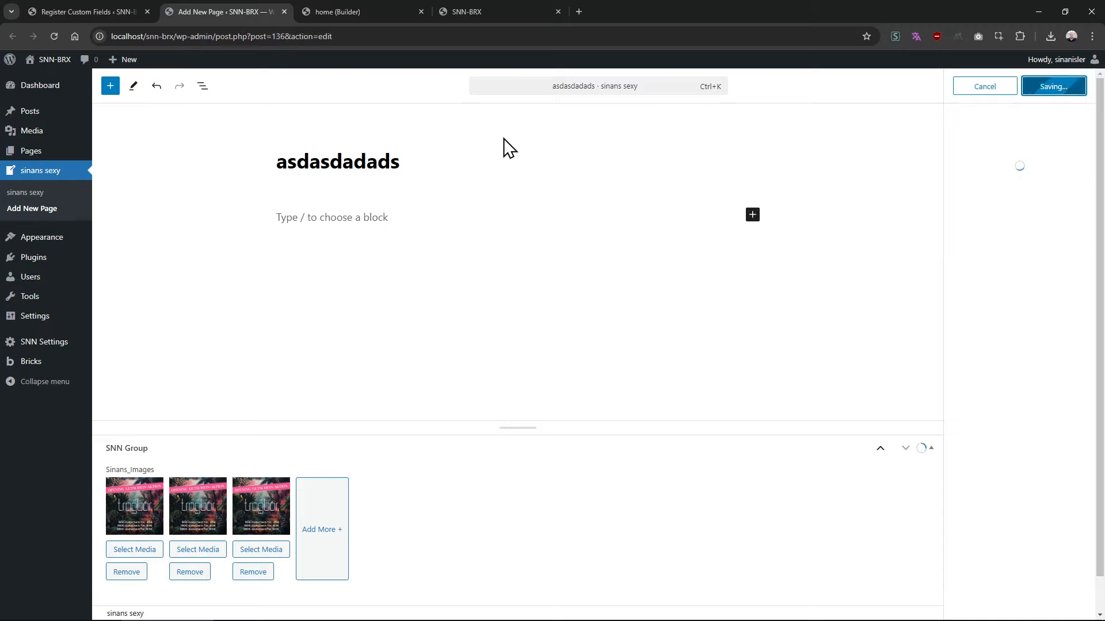
Switch to the home page's Bricks builder and add a new Section after the existing one
click(374, 16)
click(570, 359)
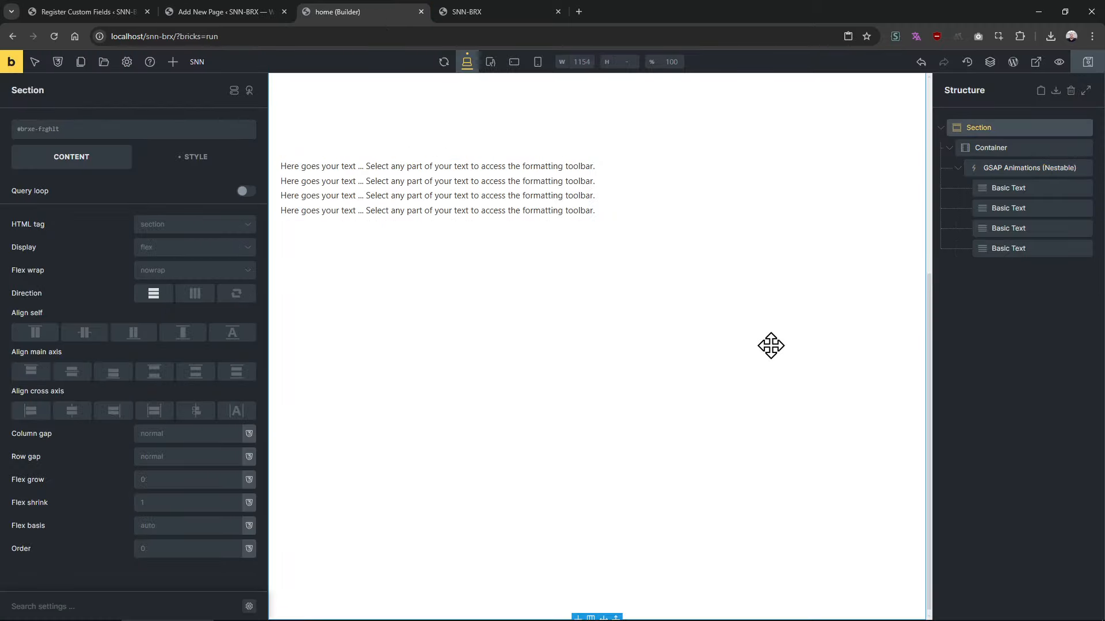
click(1051, 360)
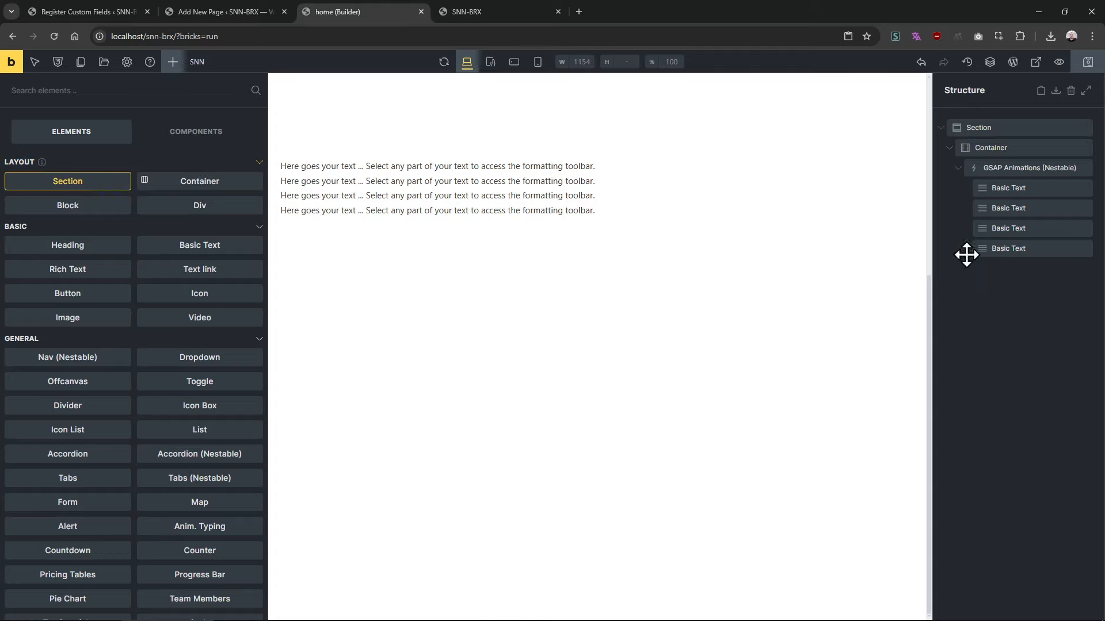
click(81, 183)
click(941, 268)
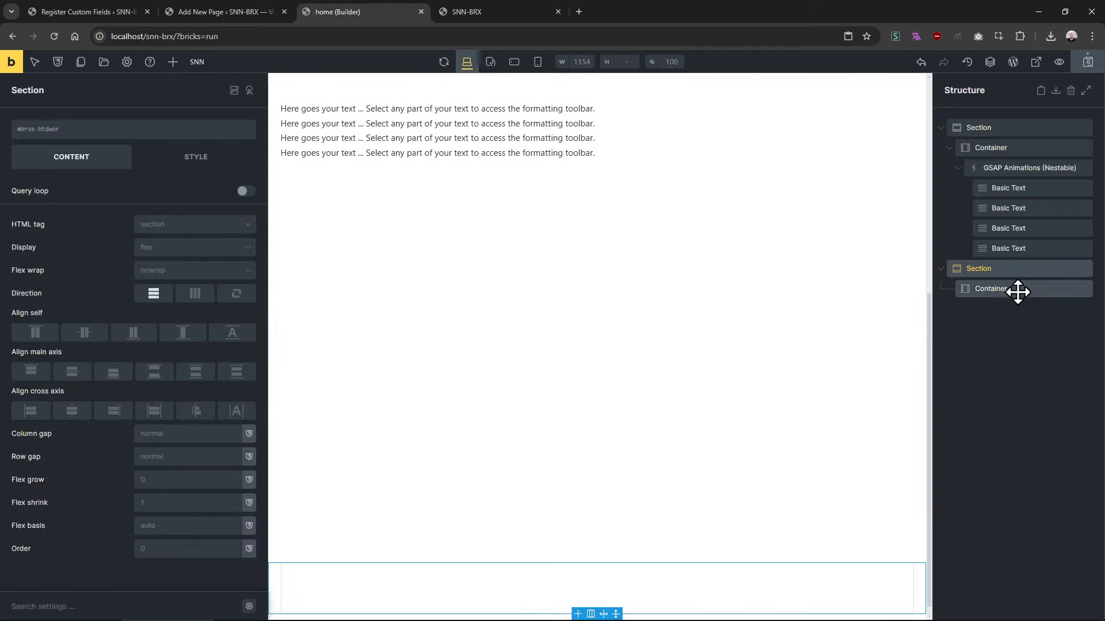
Add a Block inside the new section's container and select it
right_click(1016, 291)
click(1067, 386)
click(1018, 306)
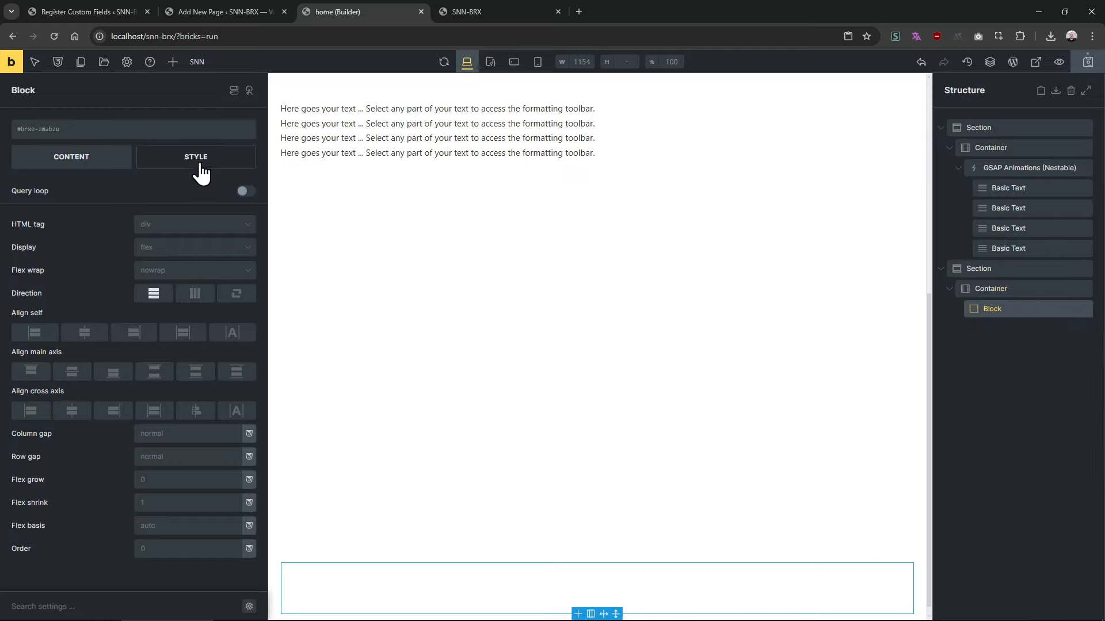
Turn on the query loop for the new Block, save the page and reload the builder
click(244, 191)
click(248, 209)
click(185, 247)
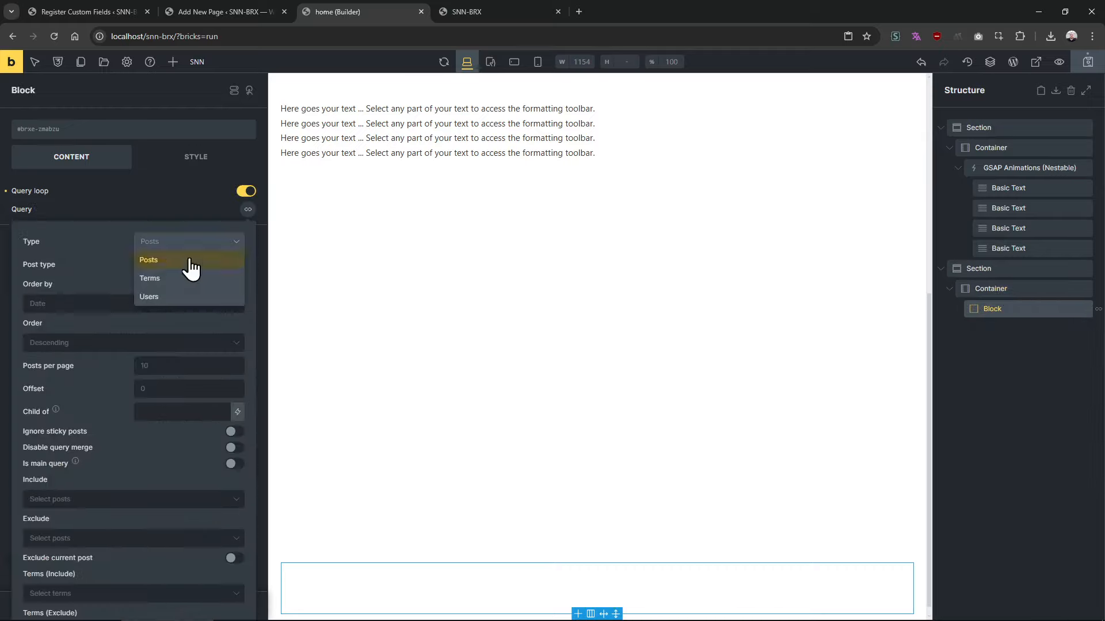
click(106, 233)
click(1017, 391)
key(ctrl+s)
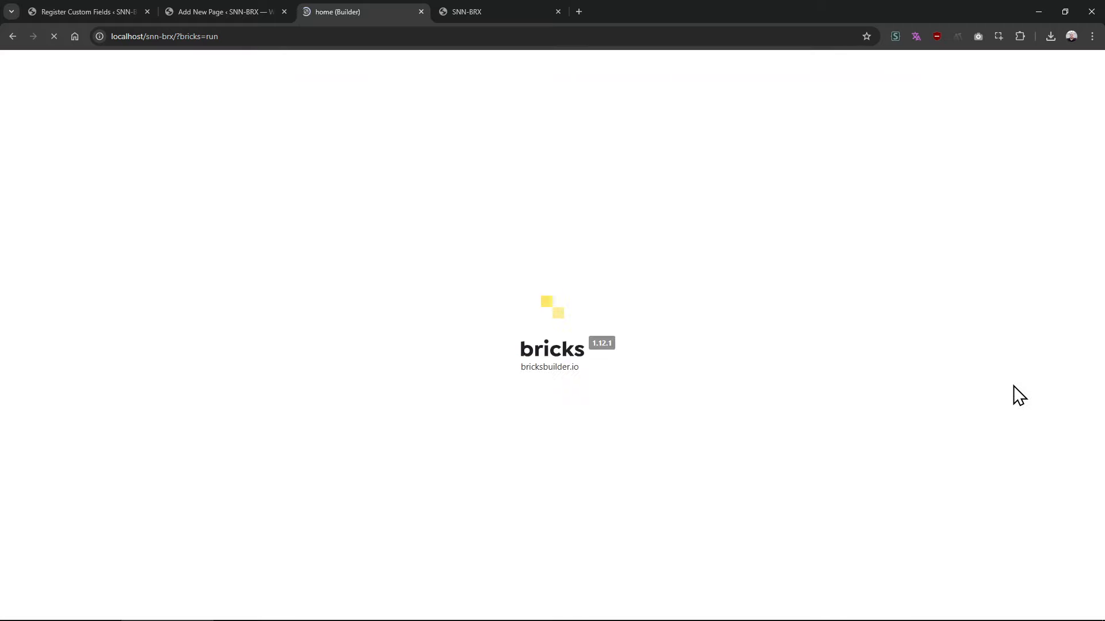
scroll(674, 396, down, 6)
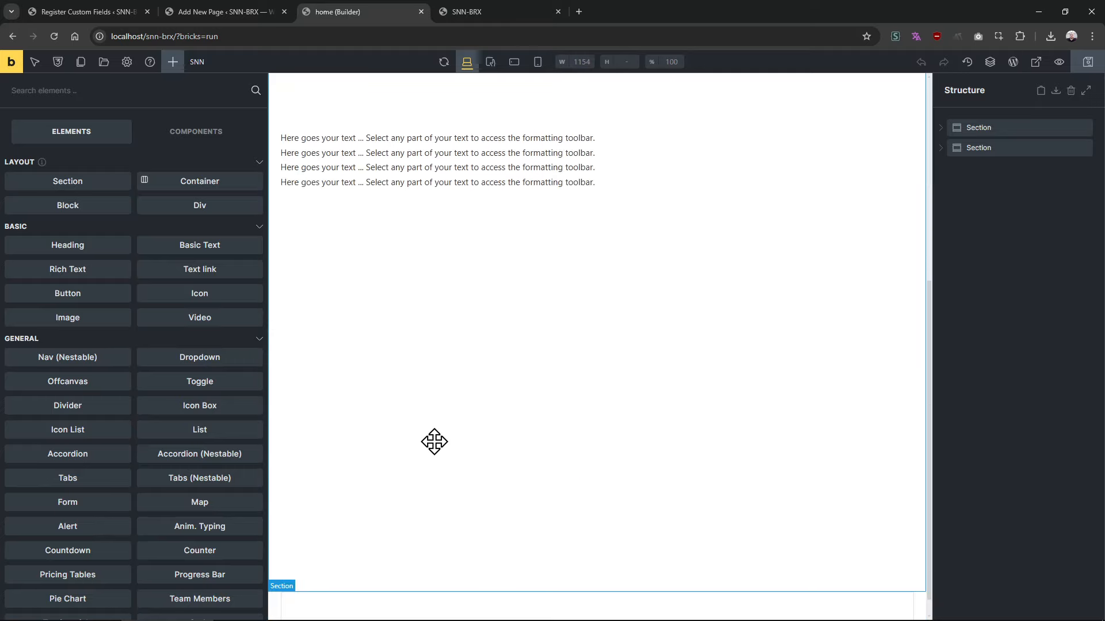
Set the post type of the Block's query loop to sinans sexy
click(420, 381)
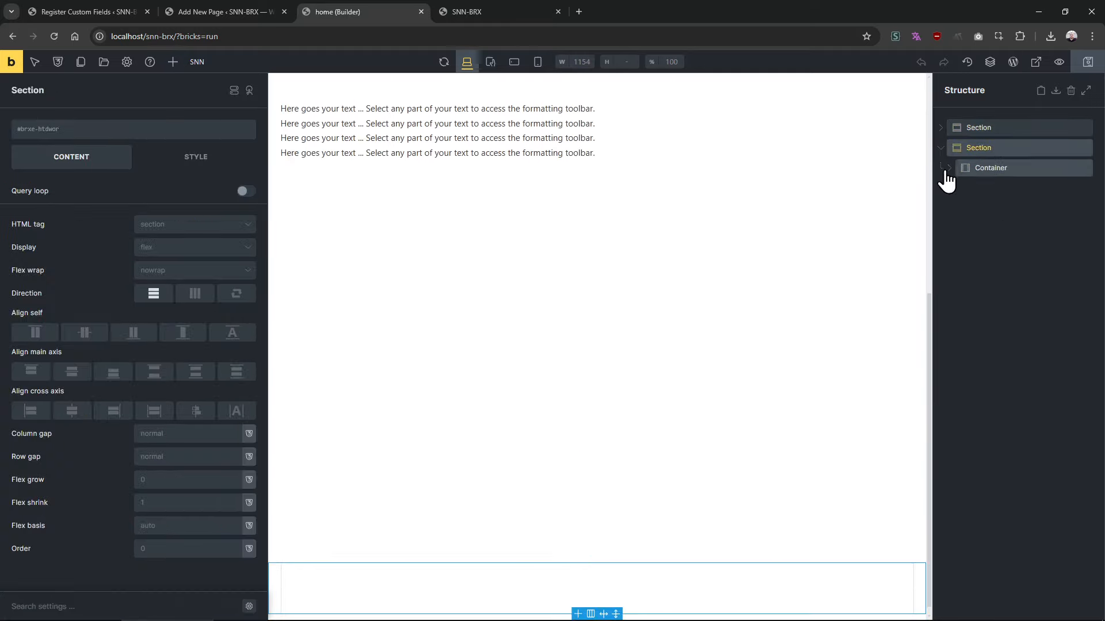
click(949, 167)
click(992, 188)
click(248, 210)
click(173, 264)
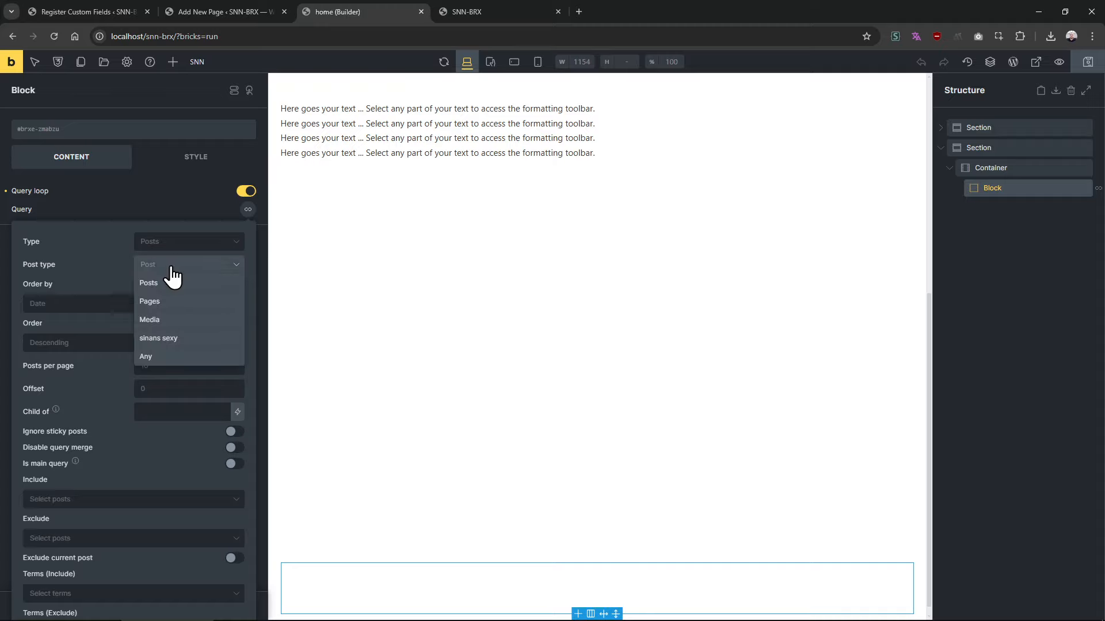
click(169, 342)
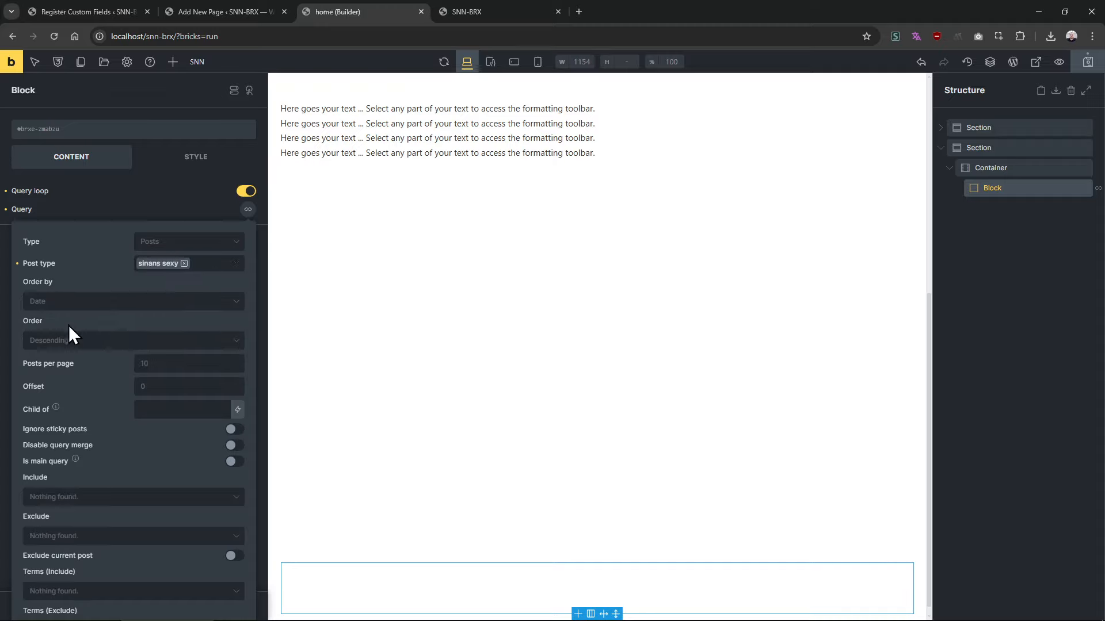
Add an Image Gallery element inside the query loop Block
click(195, 63)
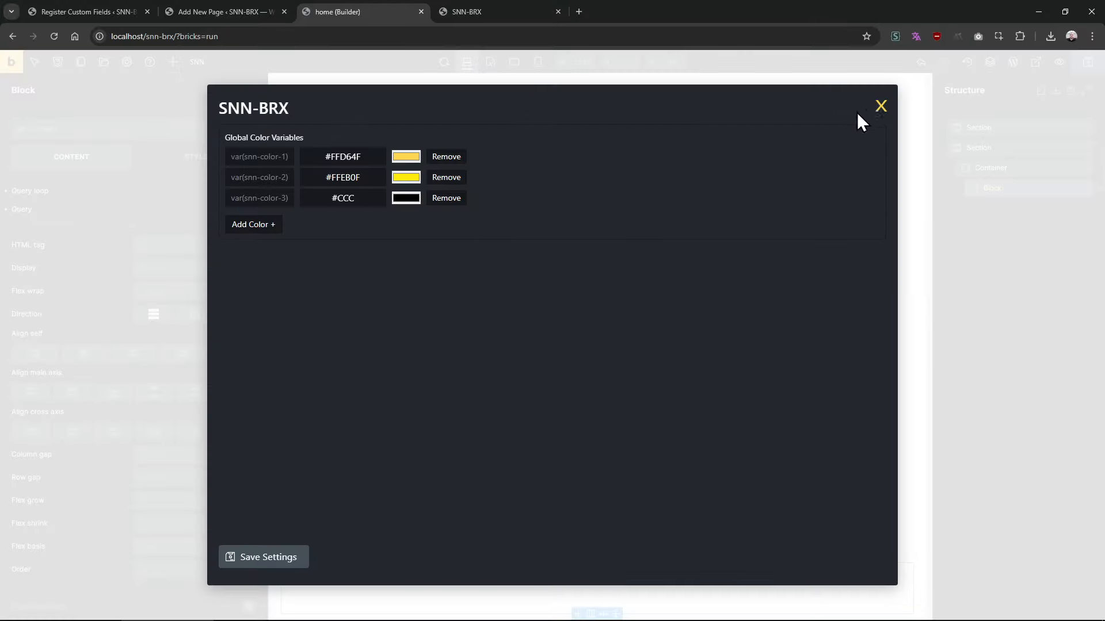
click(880, 107)
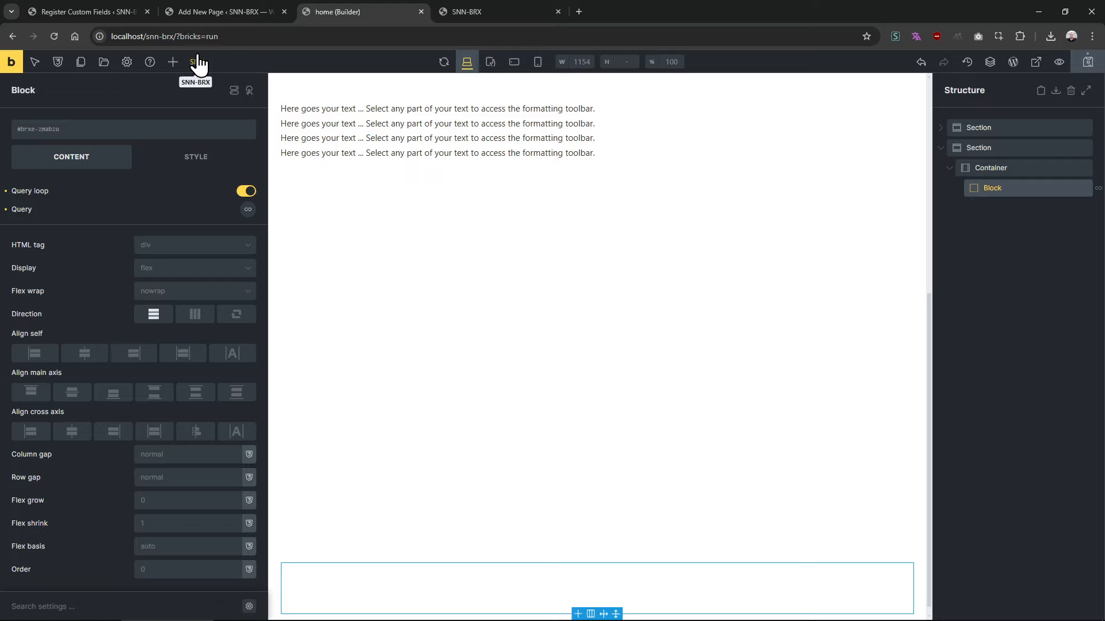
click(172, 62)
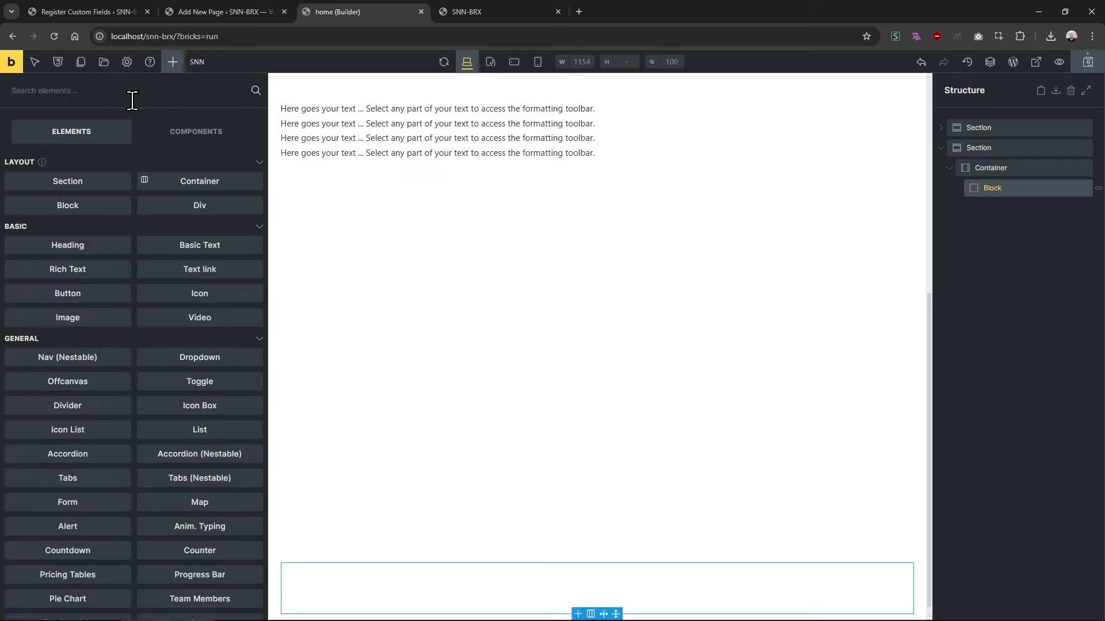
text(gall)
drag(109, 151, 1019, 209)
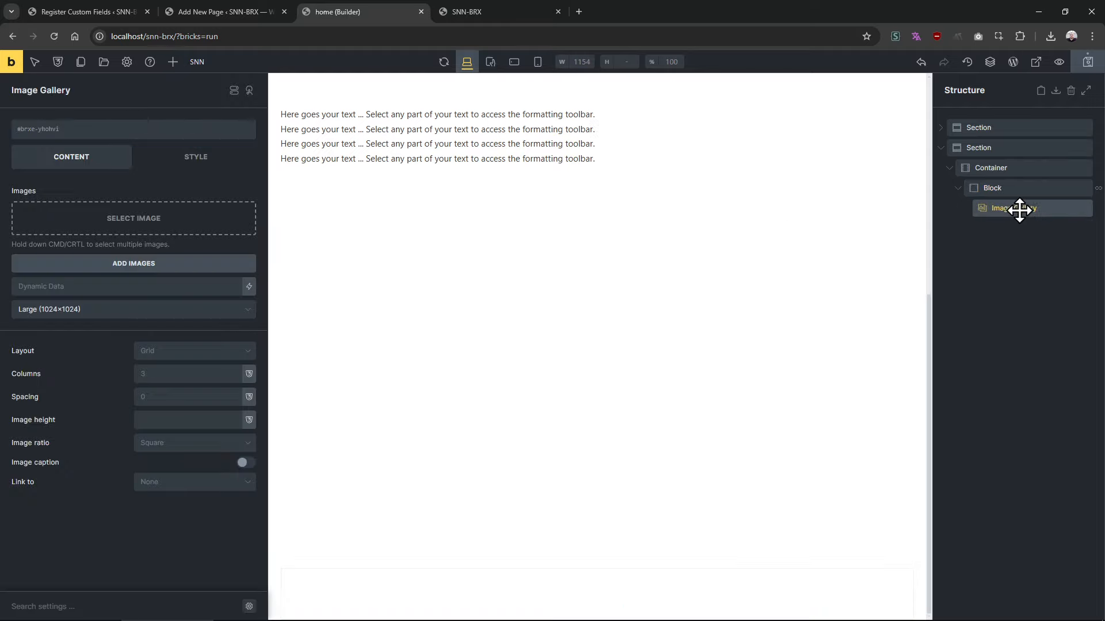
Source the Image Gallery's images from the Sinans_Images custom field as dynamic data and save the page
click(249, 289)
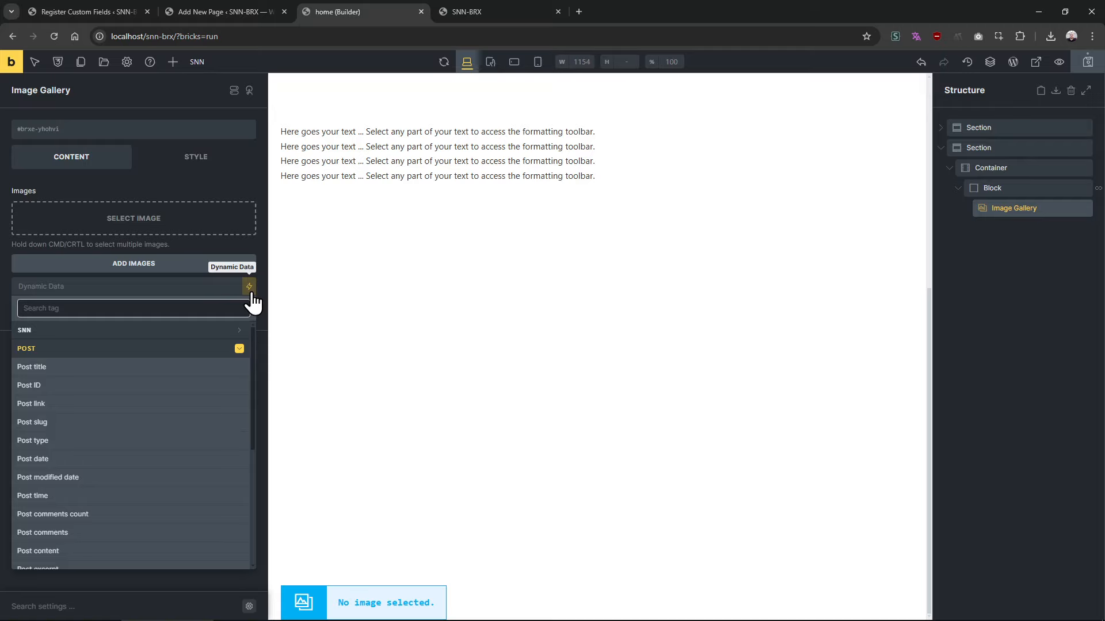
click(239, 348)
click(119, 534)
click(24, 551)
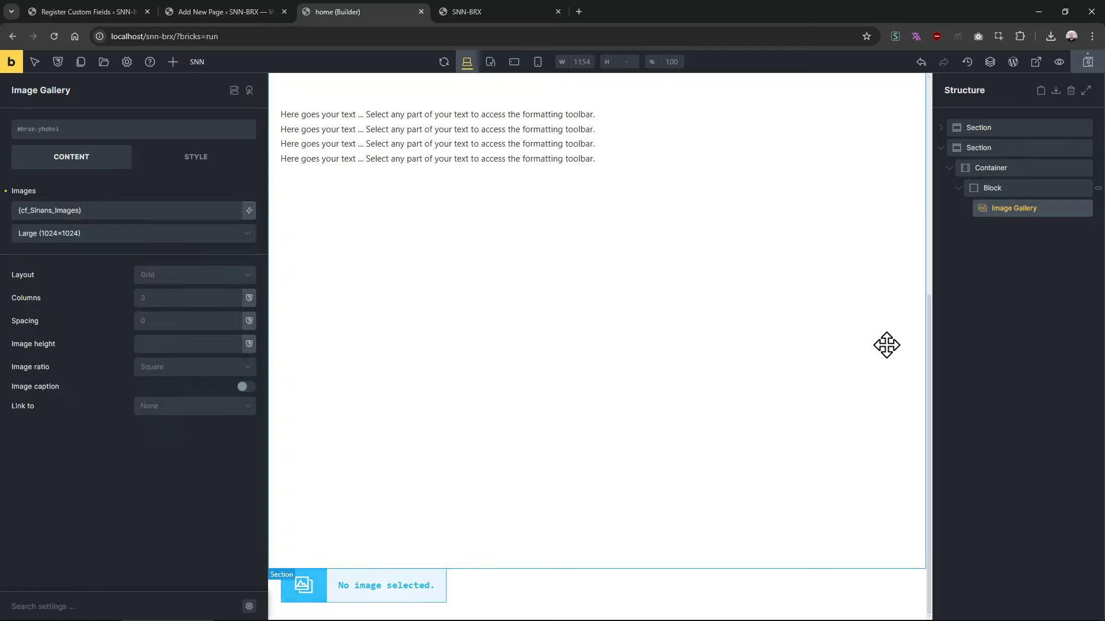
click(1001, 299)
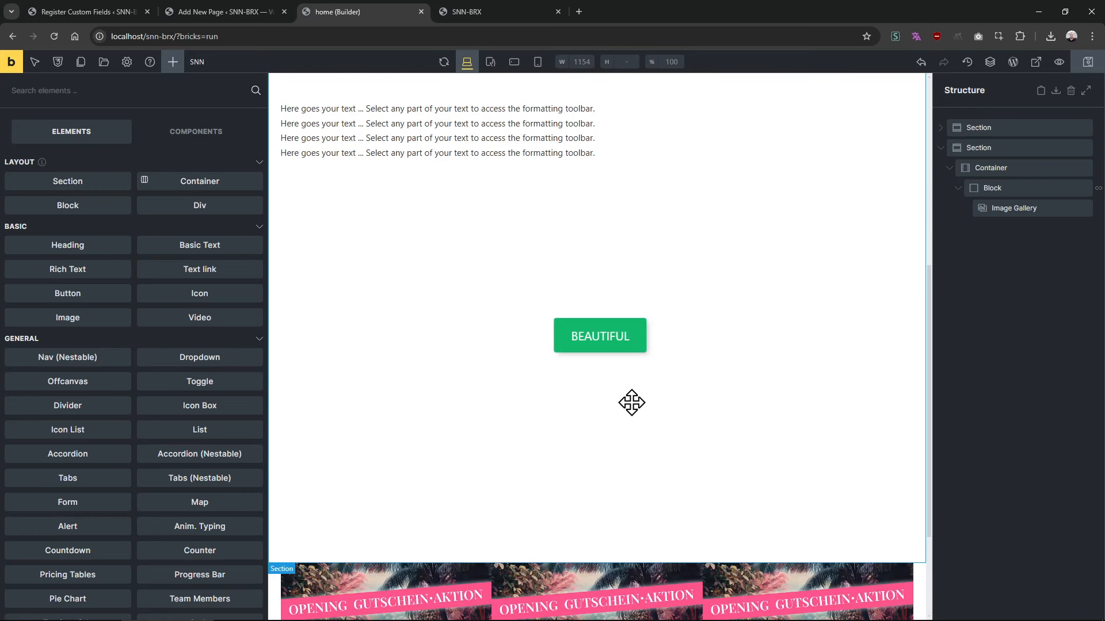
Set the Image Gallery's spacing to 20 and save the page
click(603, 533)
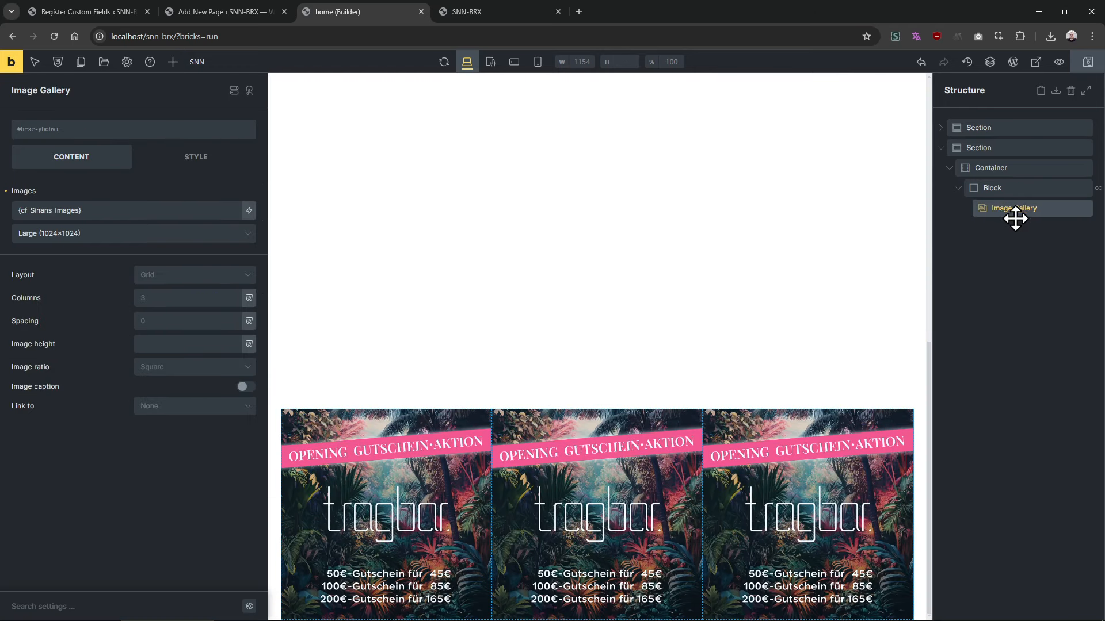
click(165, 320)
text(20)
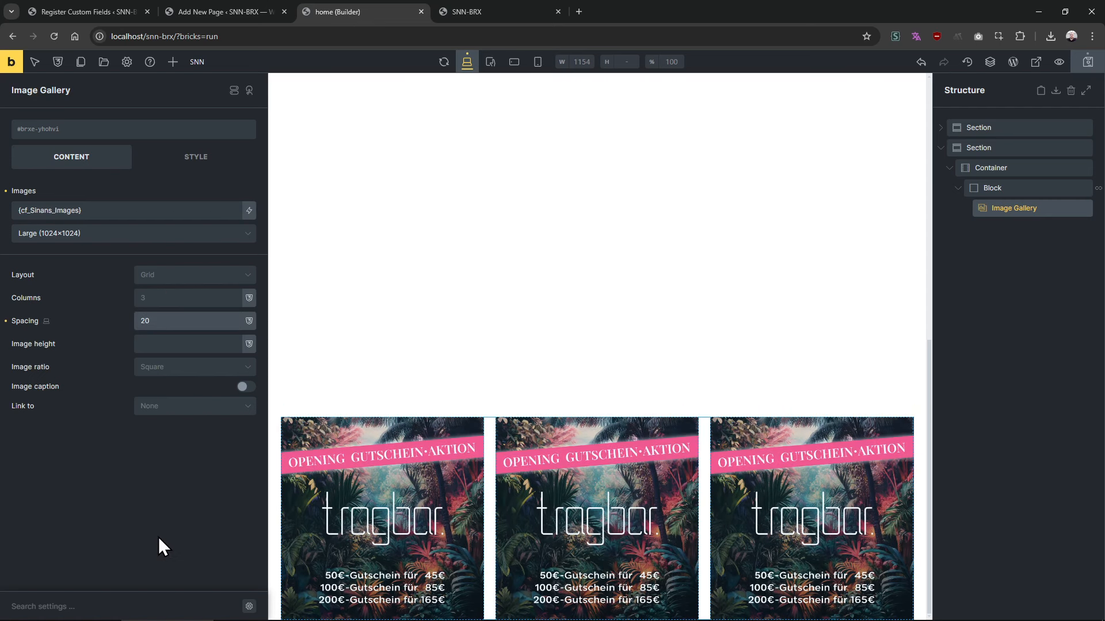
key(ctrl+s)
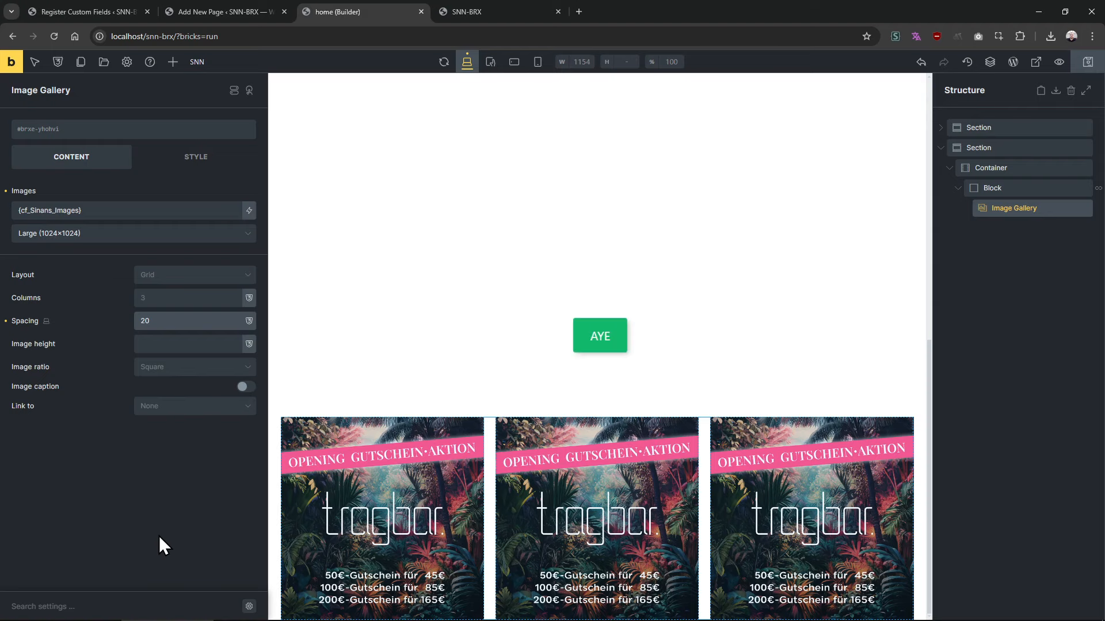
Go to the SNN taxonomy settings and add a new taxonomy named Sinan Colors
click(215, 13)
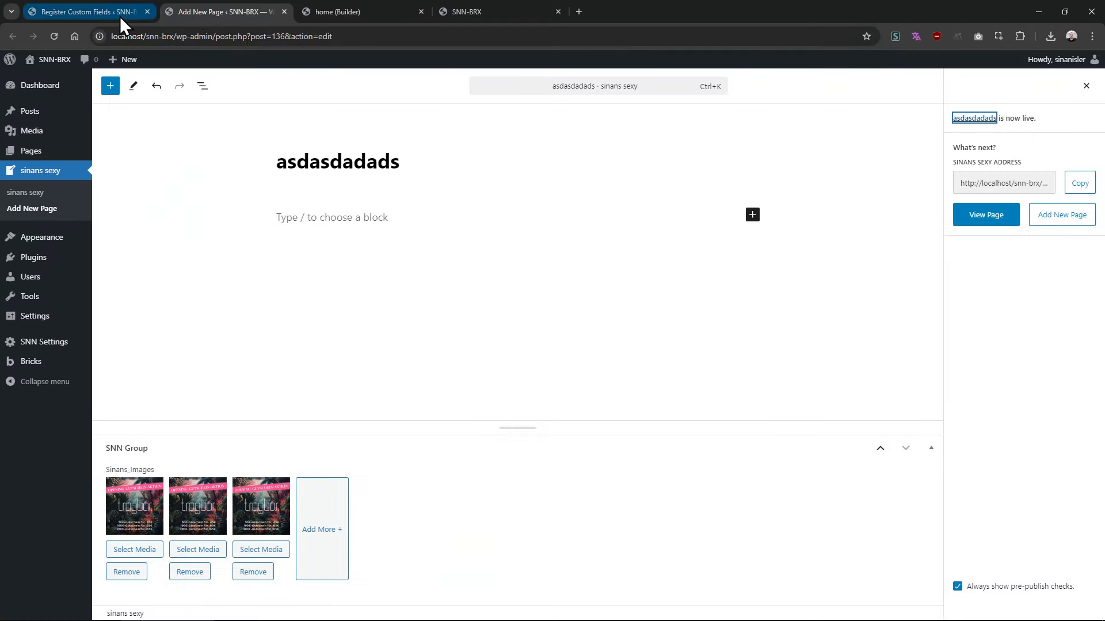
click(120, 14)
click(63, 407)
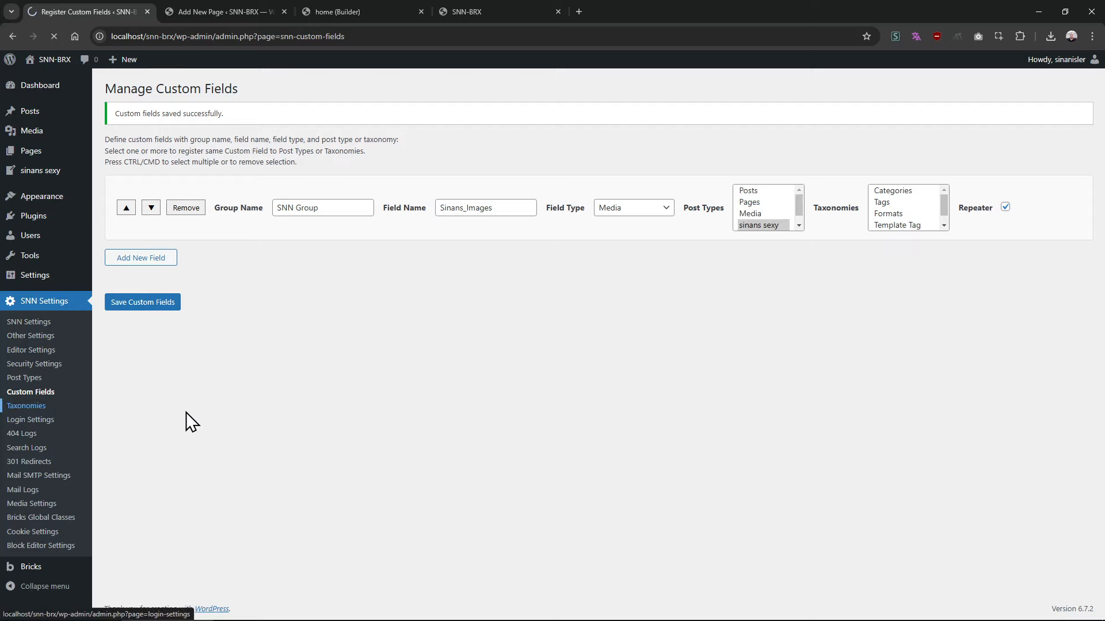
click(151, 144)
click(317, 168)
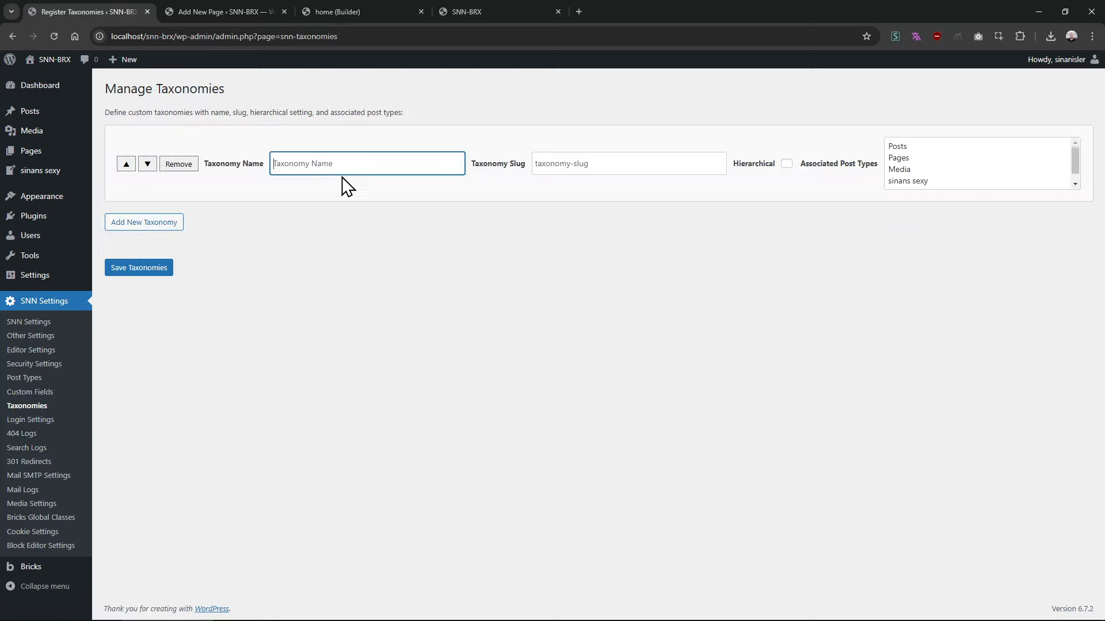
text(Sinan Colors)
click(602, 163)
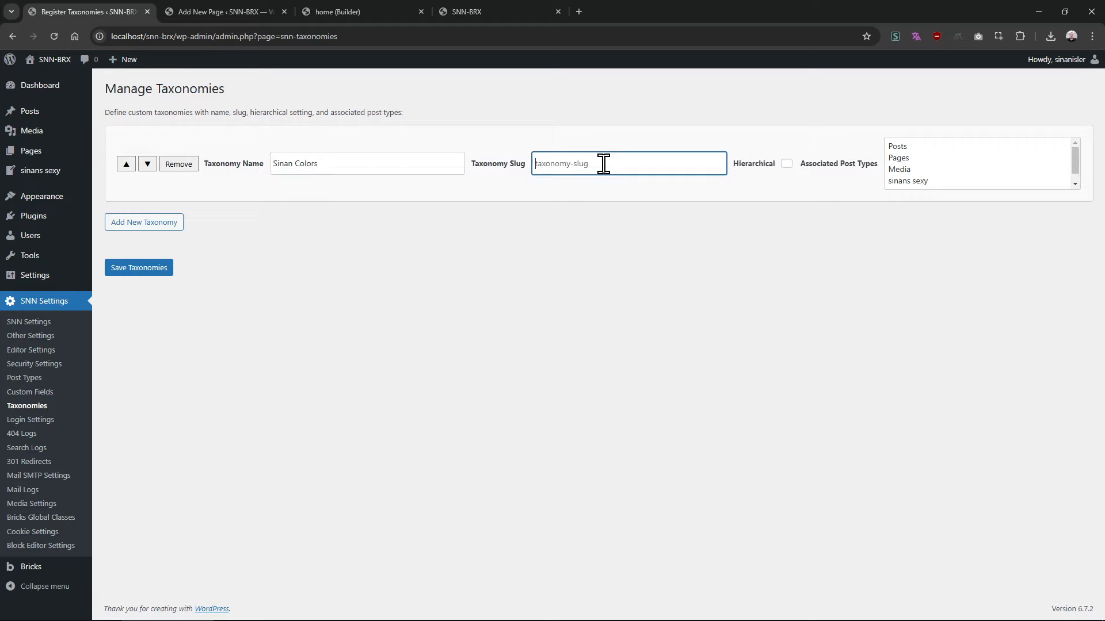
Change the new taxonomy's name to Sinan Categories
double_click(309, 164)
text(Categ)
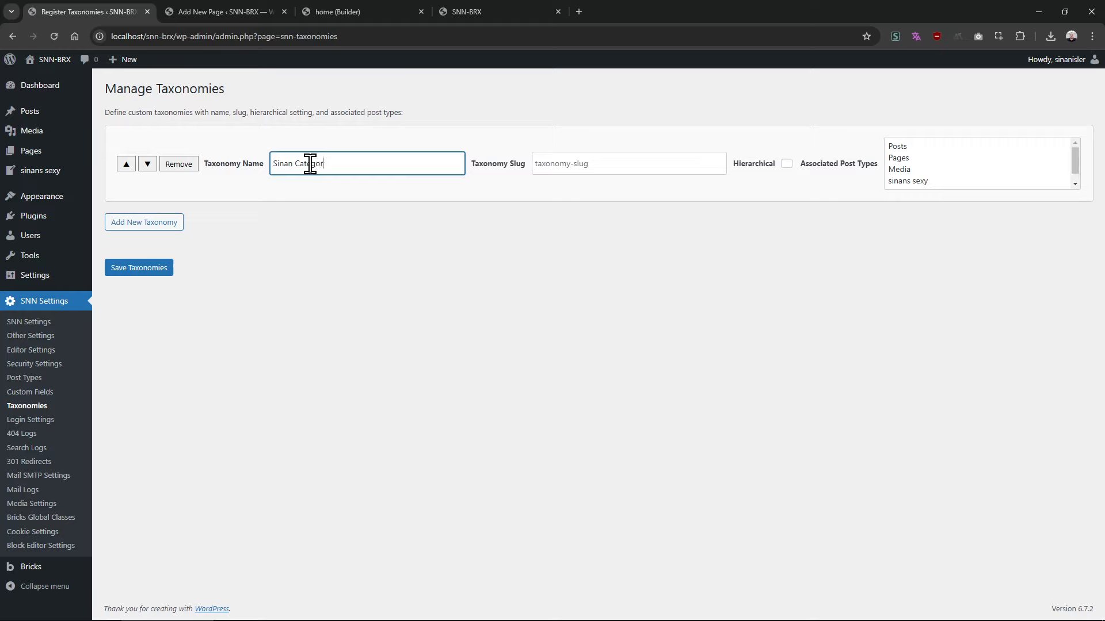
key(BackSpace)
key(BackSpace)
key(BackSpace)
key(BackSpace)
key(BackSpace)
key(BackSpace)
key(BackSpace)
key(BackSpace)
click(580, 172)
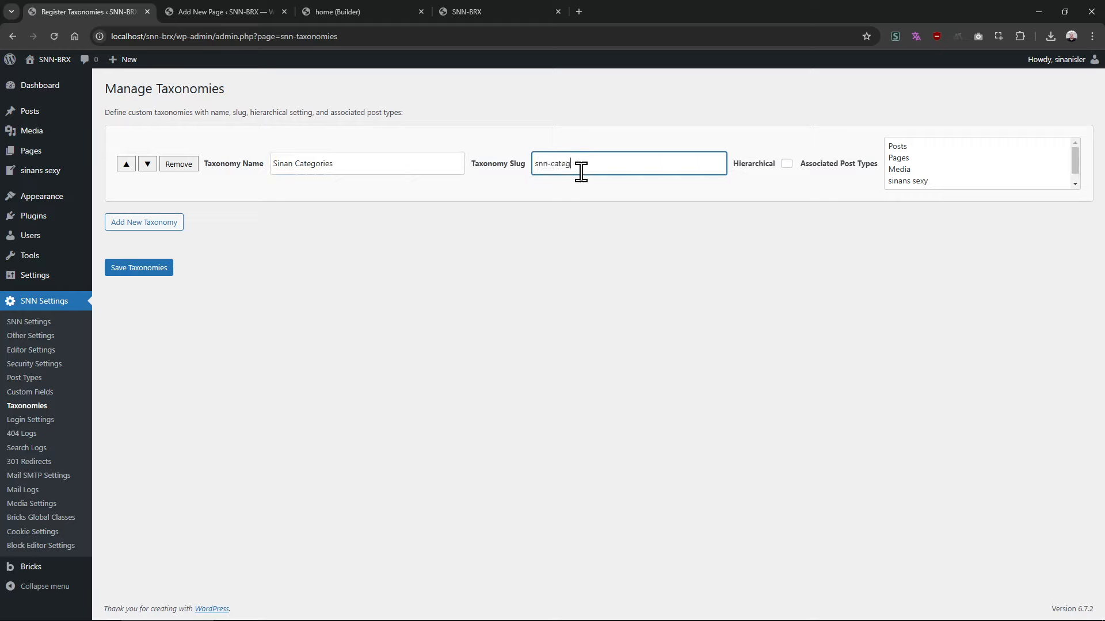
text(snn-category)
key(ctrl+a)
key(BackSpace)
text(-asdasd-asdasd-asd)
drag(526, 164, 641, 167)
click(655, 162)
text(asda-sdasd-asdasd-asddd-------------)
Set the taxonomy slug to sdf-sdfsdfdsf-fsdf, link it to the sinans sexy post type and save the taxonomies
key(ctrl+a)
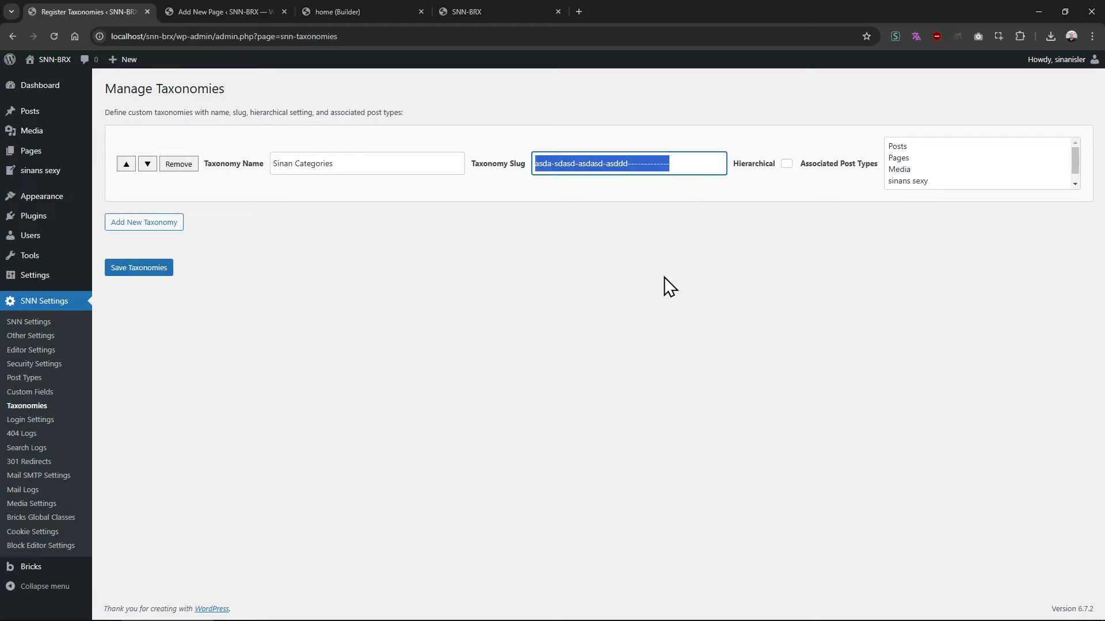
text(sdf-sdfsdfdsf-fsdf)
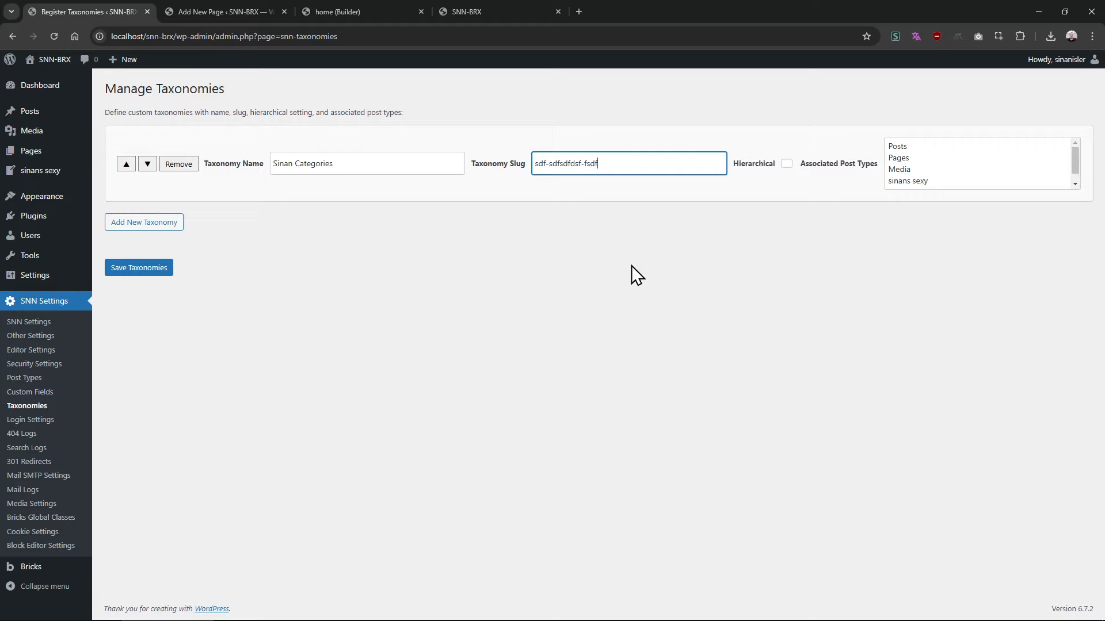
click(915, 180)
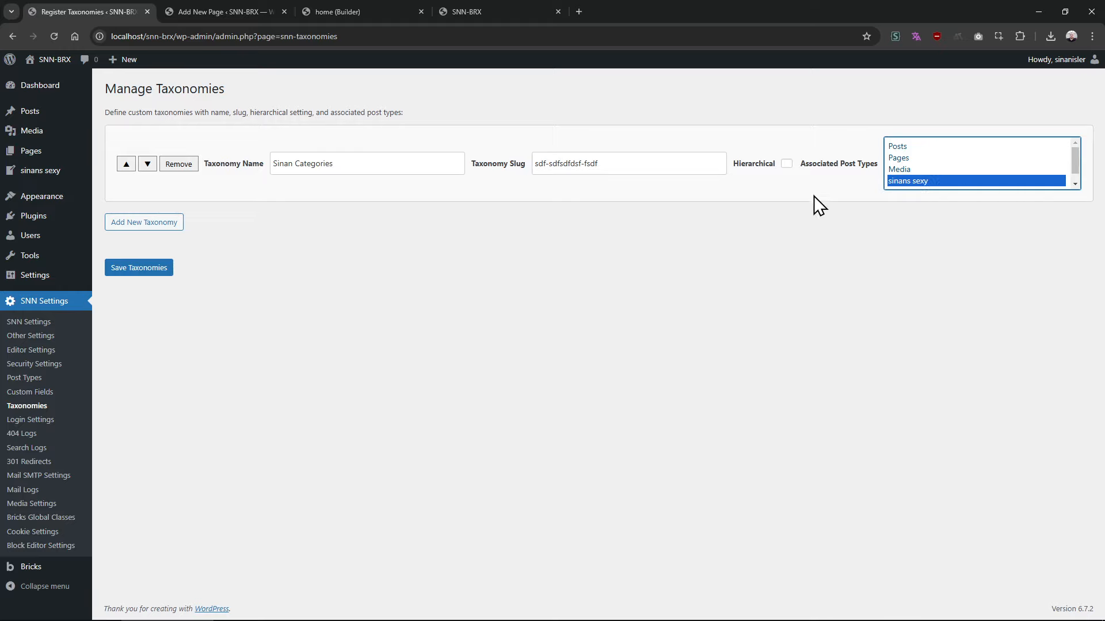
click(154, 269)
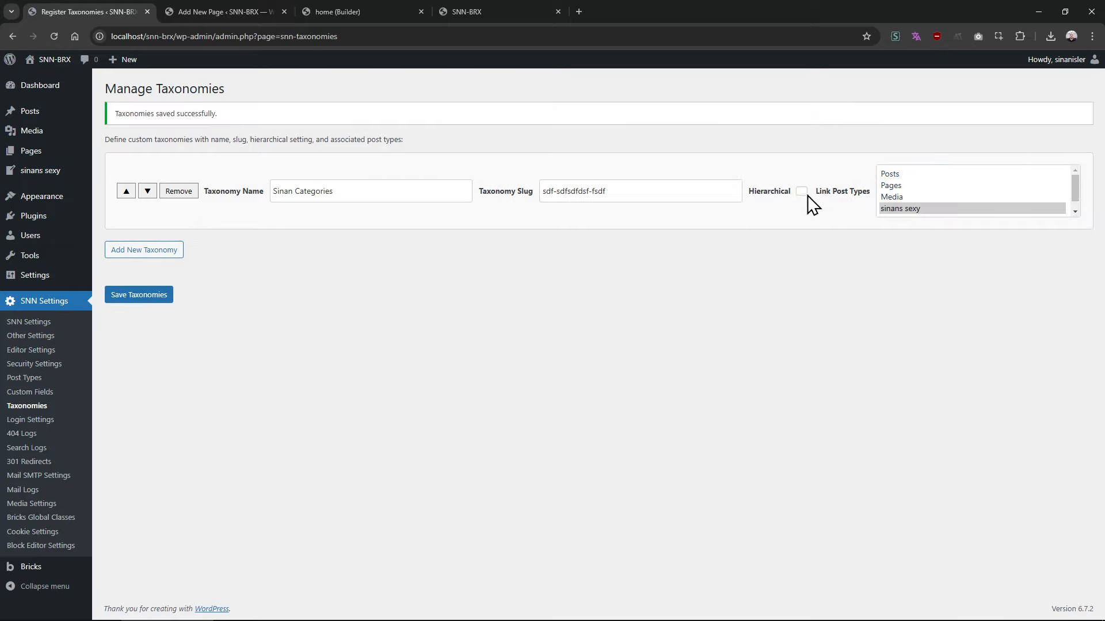
Show the sinans sexy entries in a separate browser tab and open the asdasdadads page for editing
middle_click(54, 173)
click(222, 13)
click(55, 226)
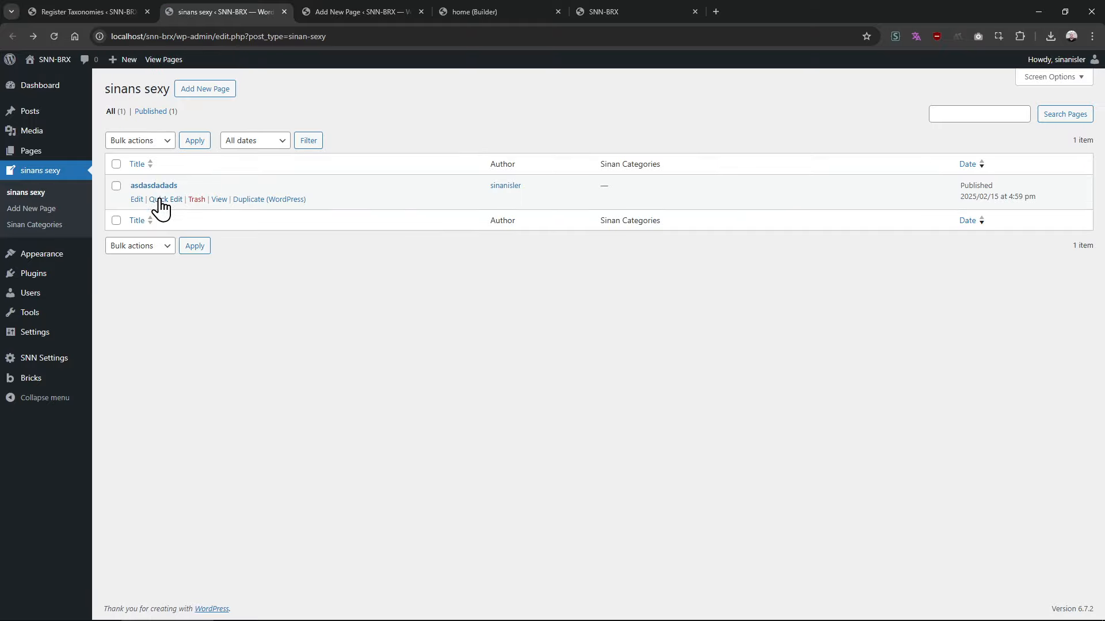
click(169, 185)
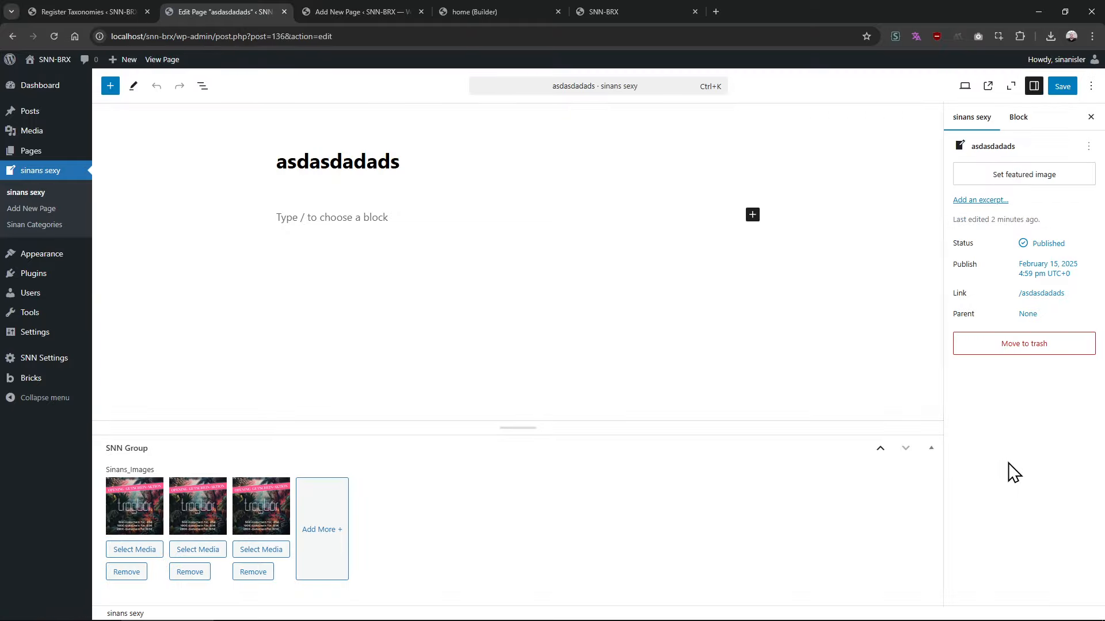
Add the Sinan Categories terms asd and asdas to the page
click(1004, 401)
click(1026, 443)
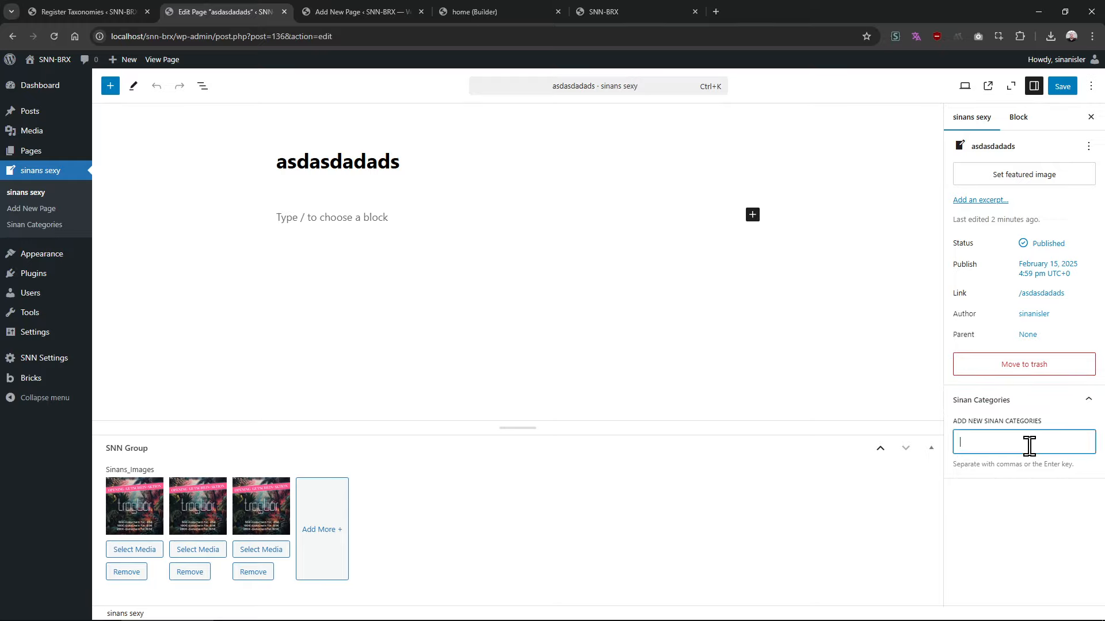
text(asd)
key(Return)
text(asdas)
key(Return)
text(d)
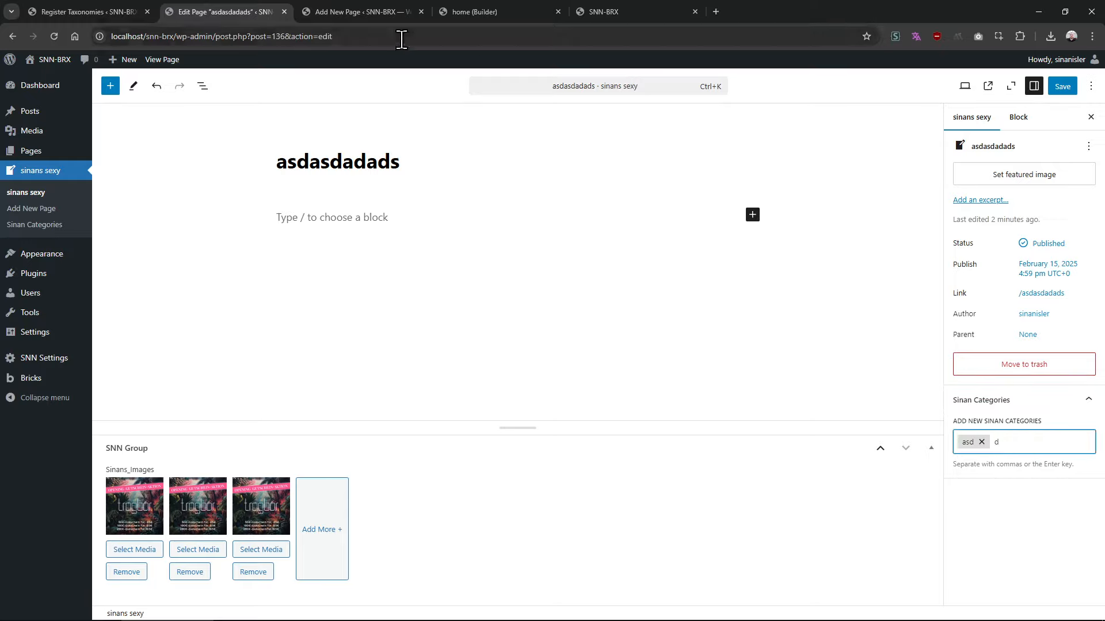
Save the Sinan Categories taxonomy as hierarchical and reload the page editor, discarding its unsaved changes
click(109, 12)
click(801, 192)
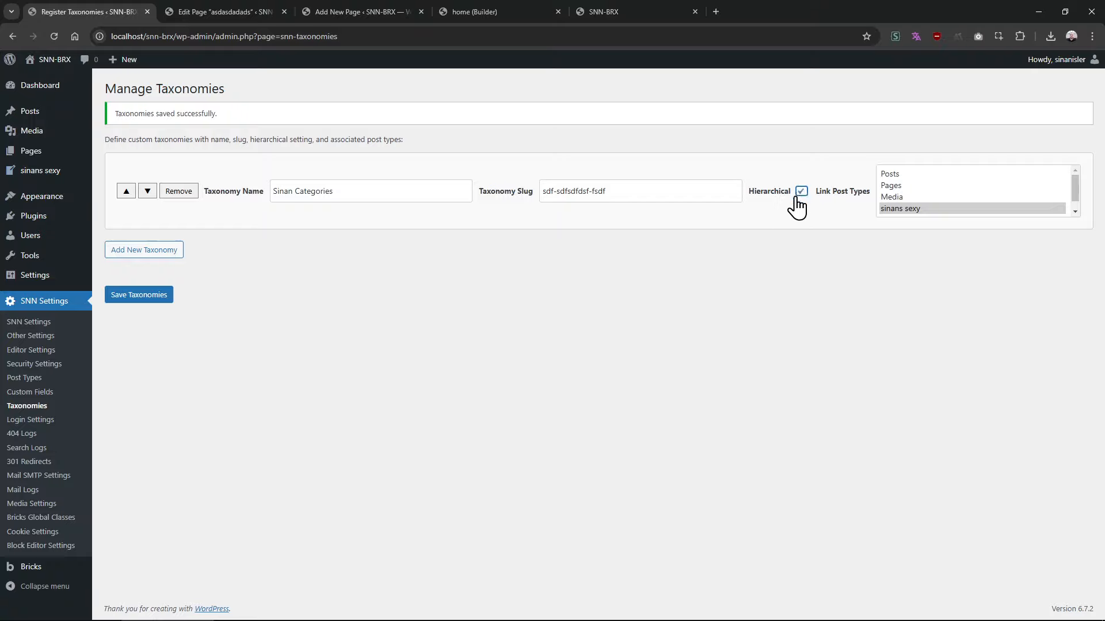
click(225, 12)
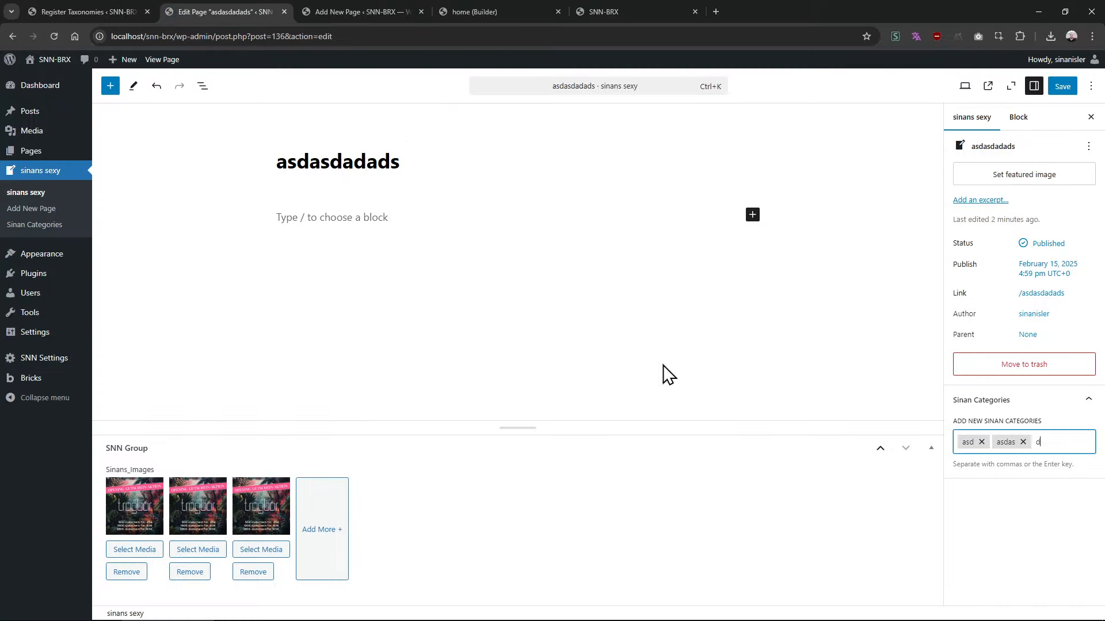
key(F5)
key(Return)
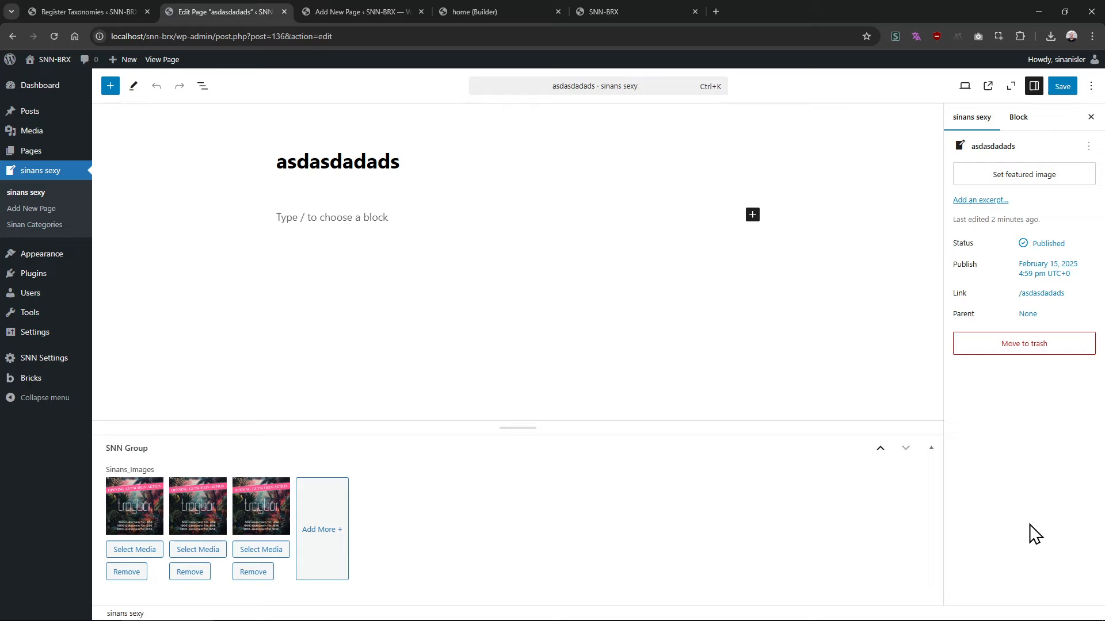
Add the Sinan Categories term asdasd to the page, then submit the same name again with asdasd as its parent
click(1001, 399)
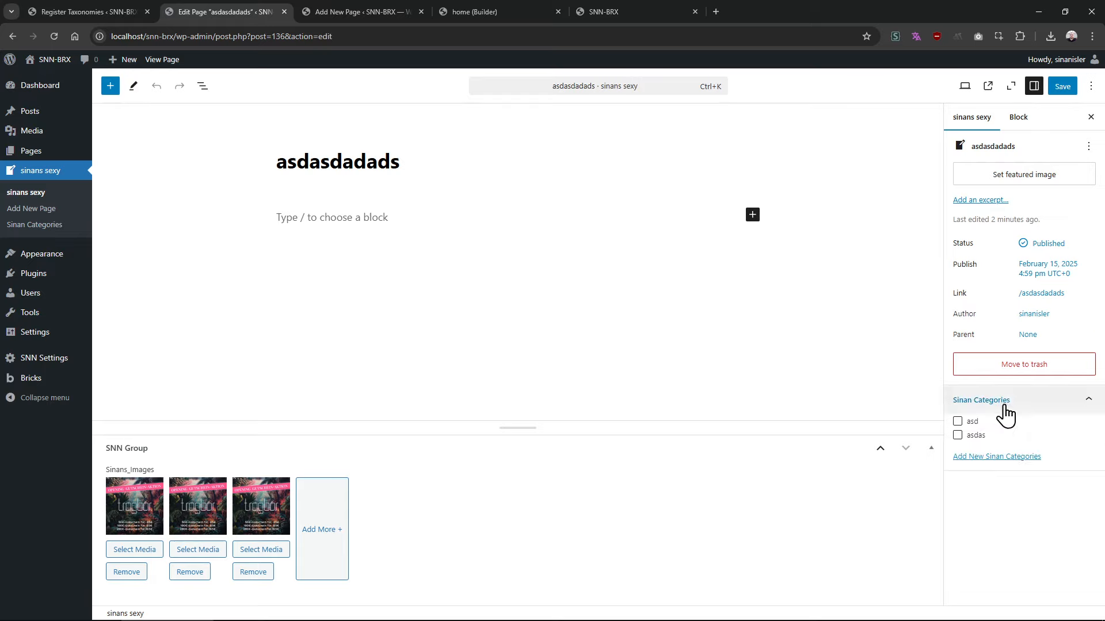
click(980, 458)
text(asd)
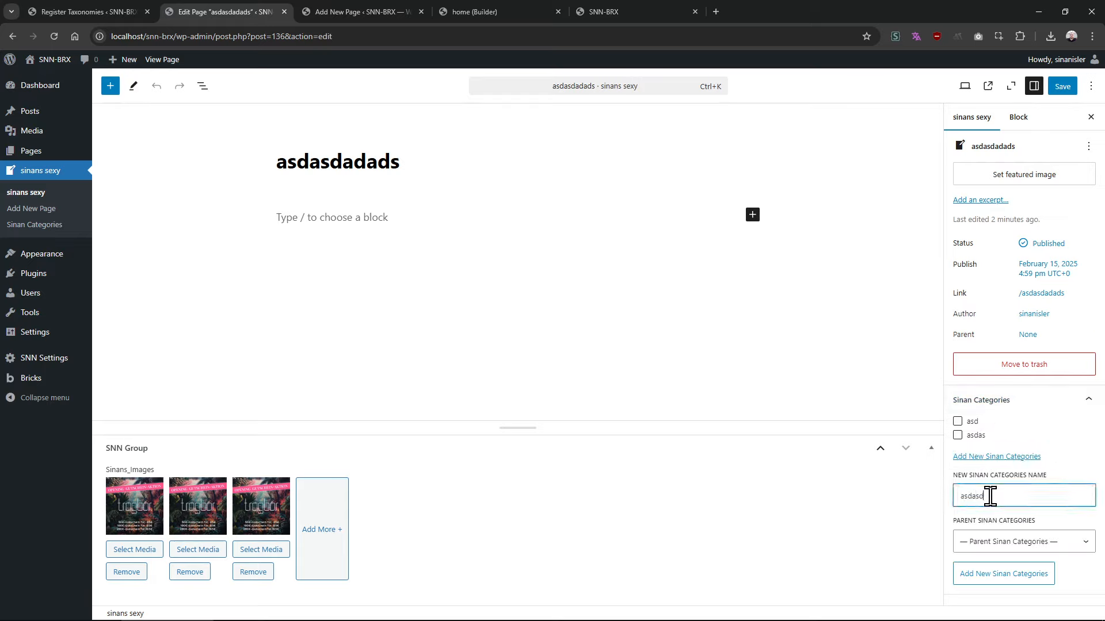
text(asd)
key(Return)
click(1006, 559)
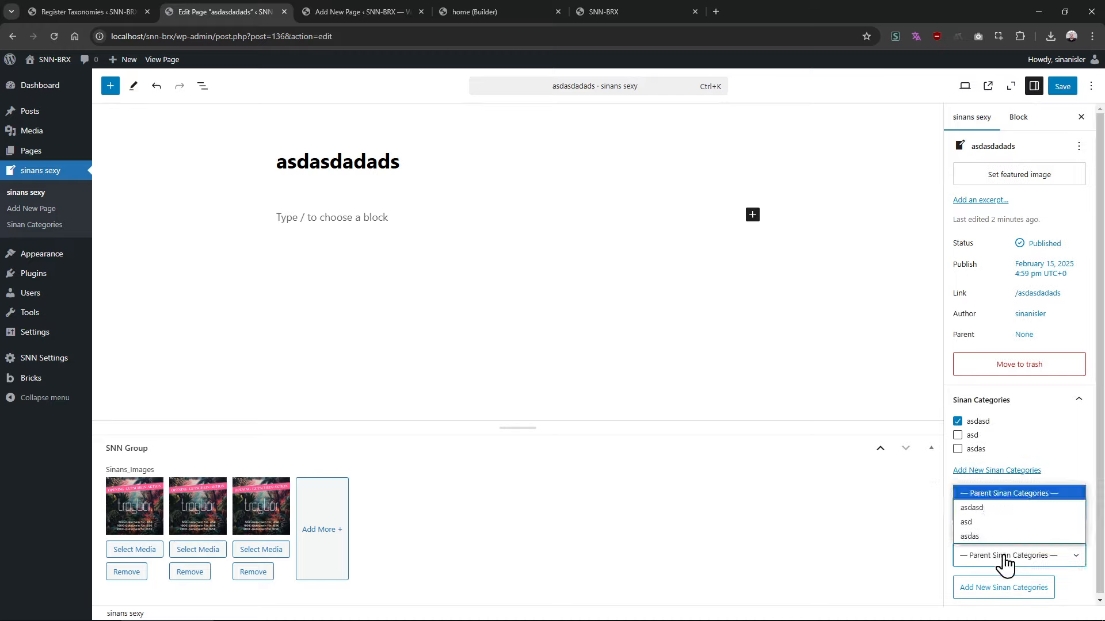
click(1008, 509)
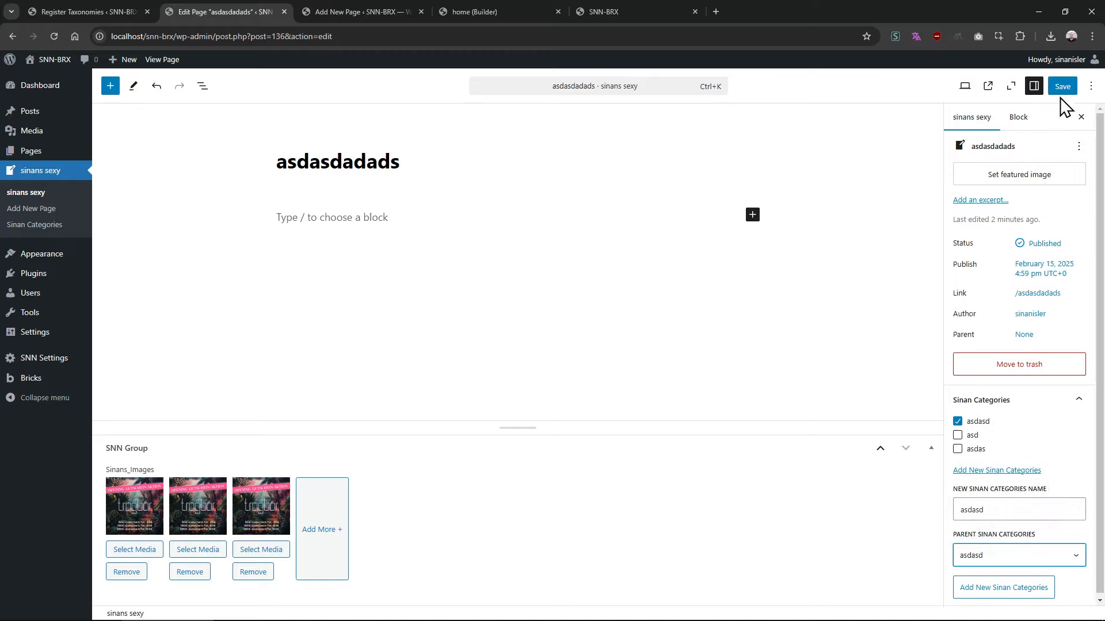
click(1012, 589)
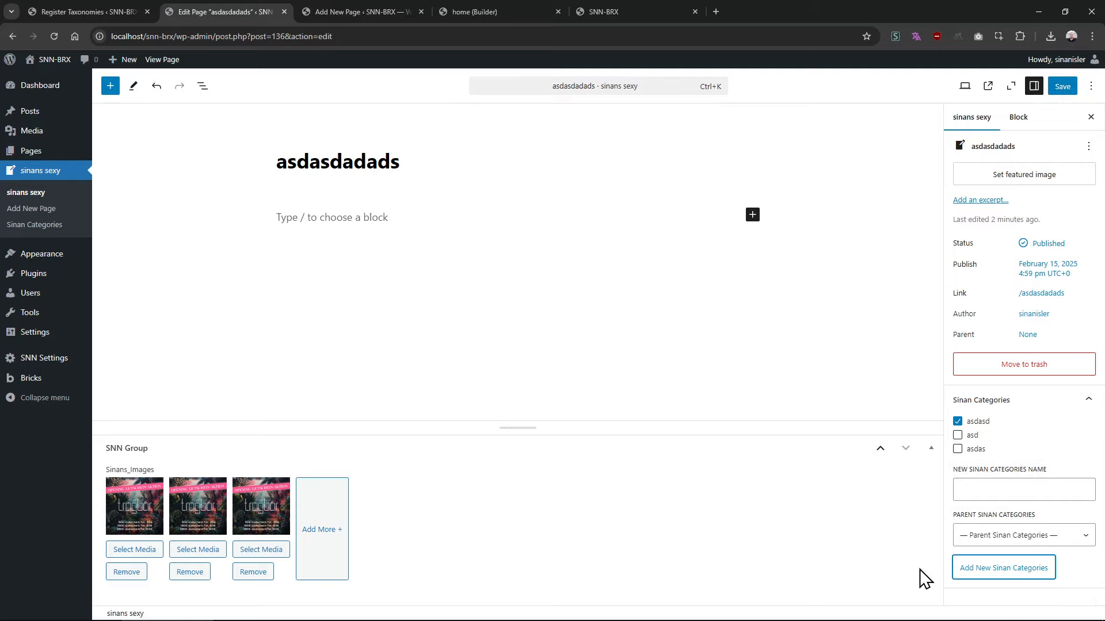
Open the theme's Login Settings and show the site's wp-admin login page in a separate incognito window
click(118, 14)
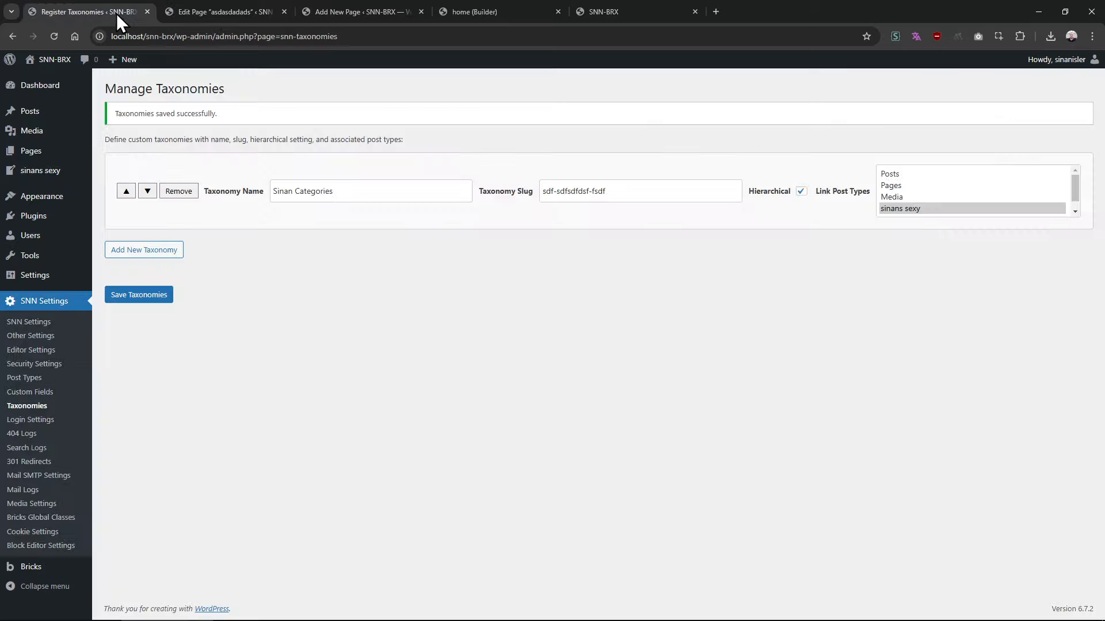
click(43, 419)
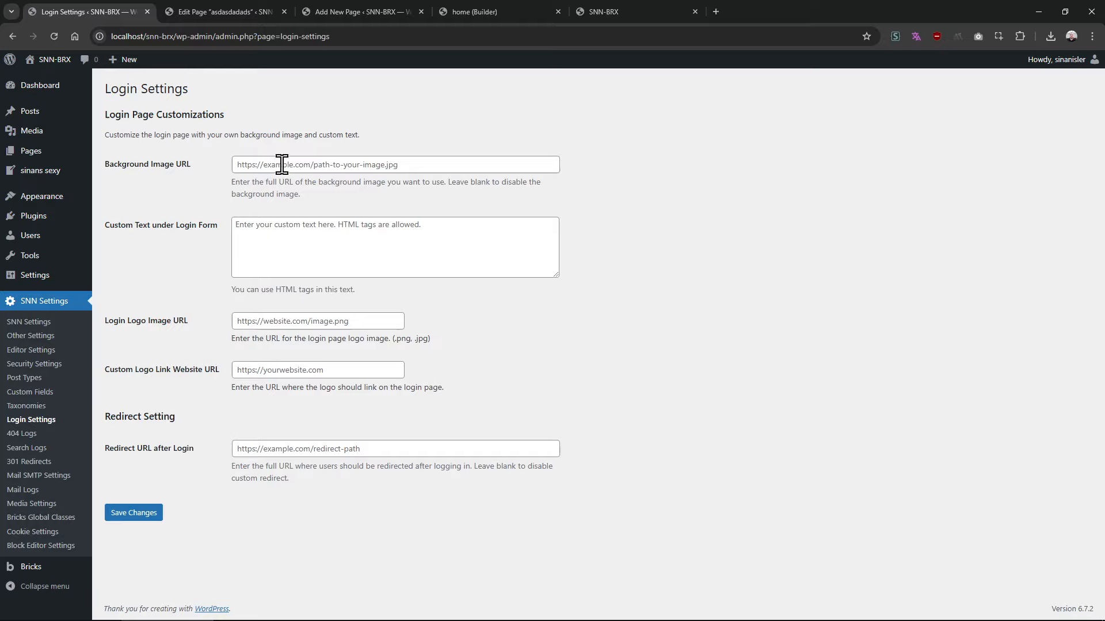
mouse_move(77, 134)
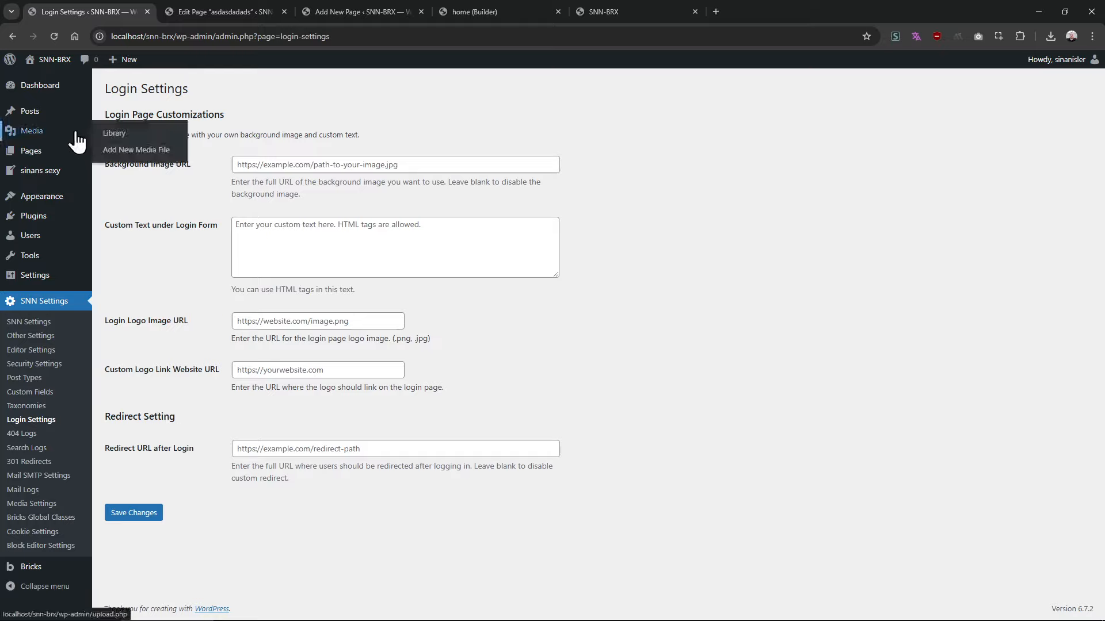
click(200, 38)
drag(212, 38, 110, 39)
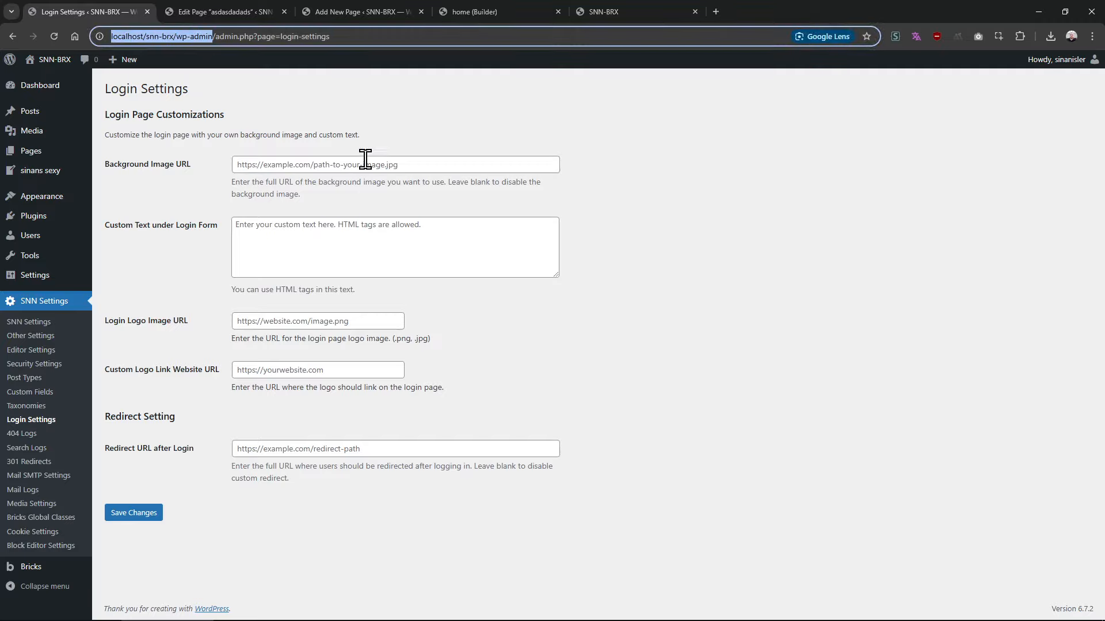
key(ctrl+c)
key(ctrl+shift+n)
key(ctrl+v)
key(Return)
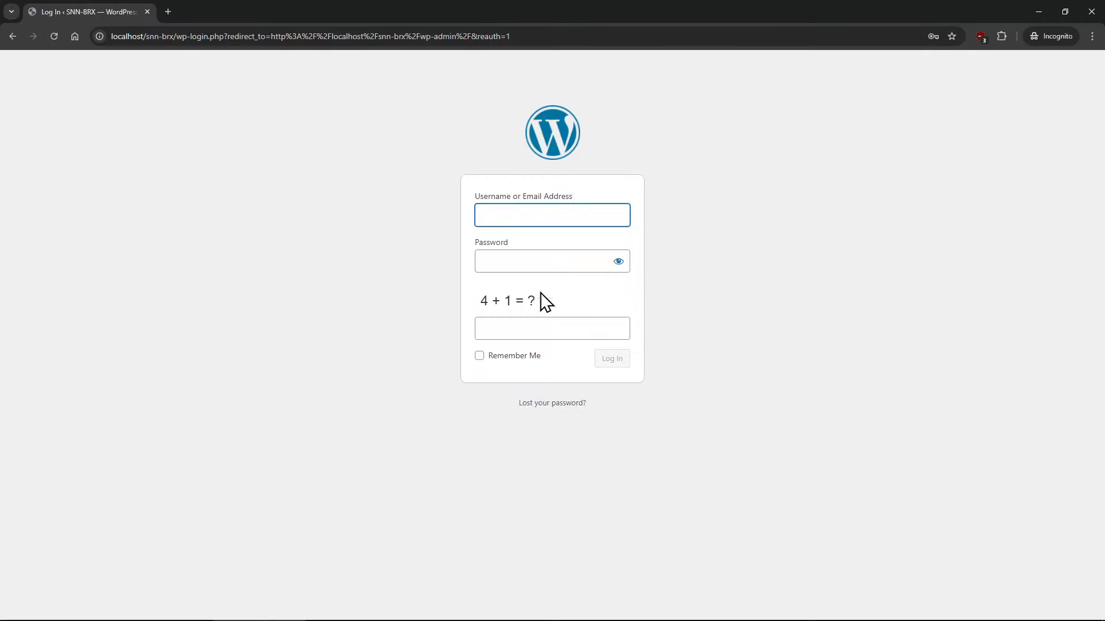
drag(484, 12, 978, 9)
click(1039, 12)
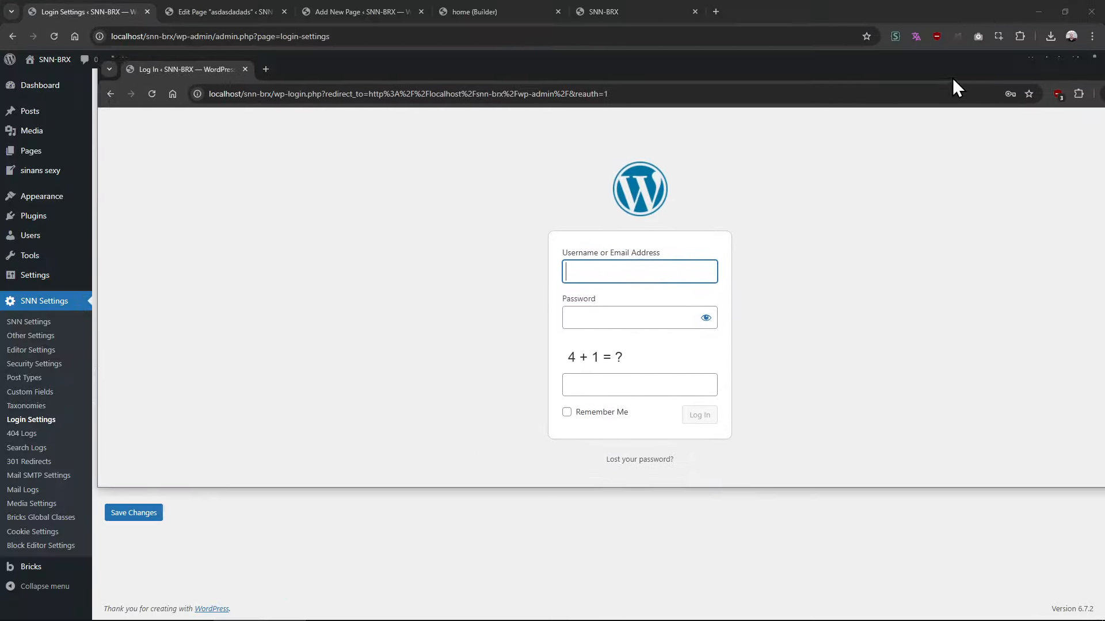
Open the media library in a separate browser tab and go to its page for adding new media files
middle_click(66, 131)
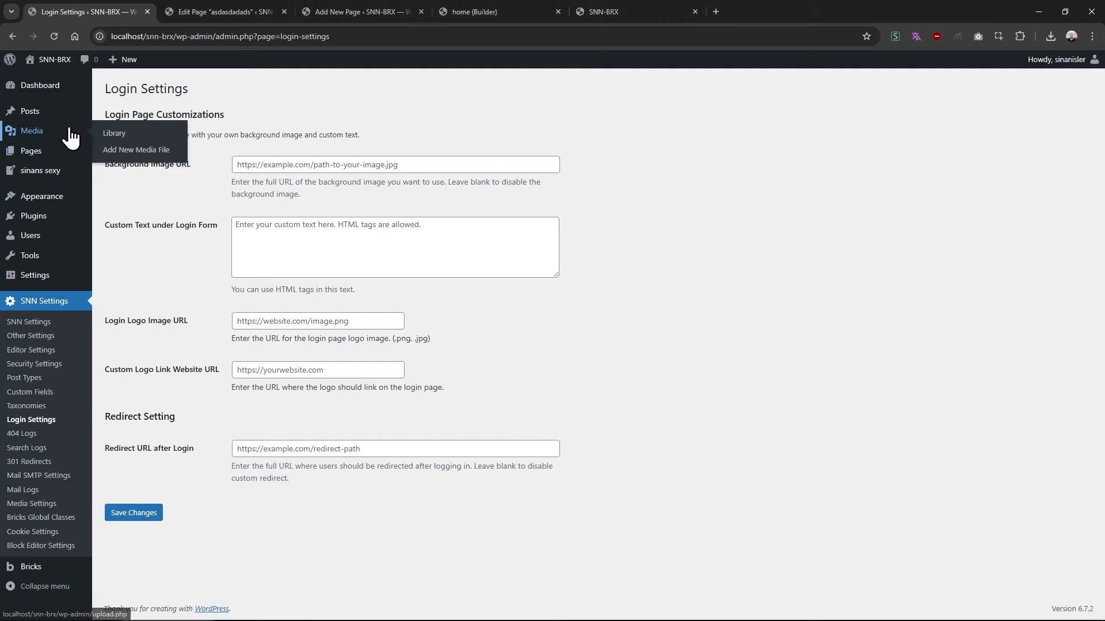
click(408, 16)
click(143, 186)
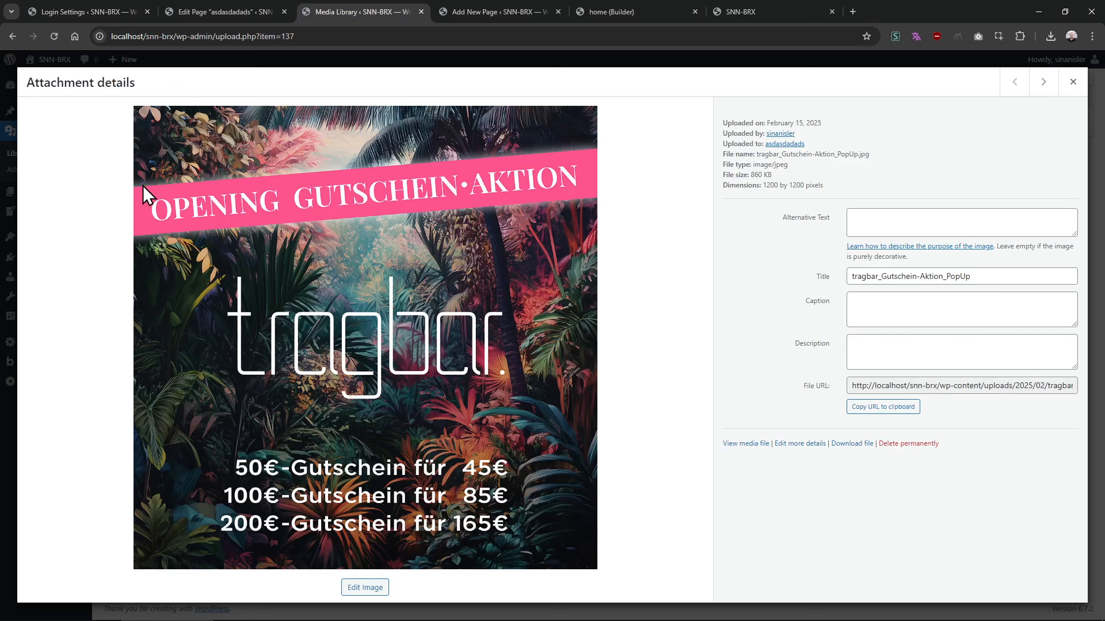
key(Escape)
click(63, 170)
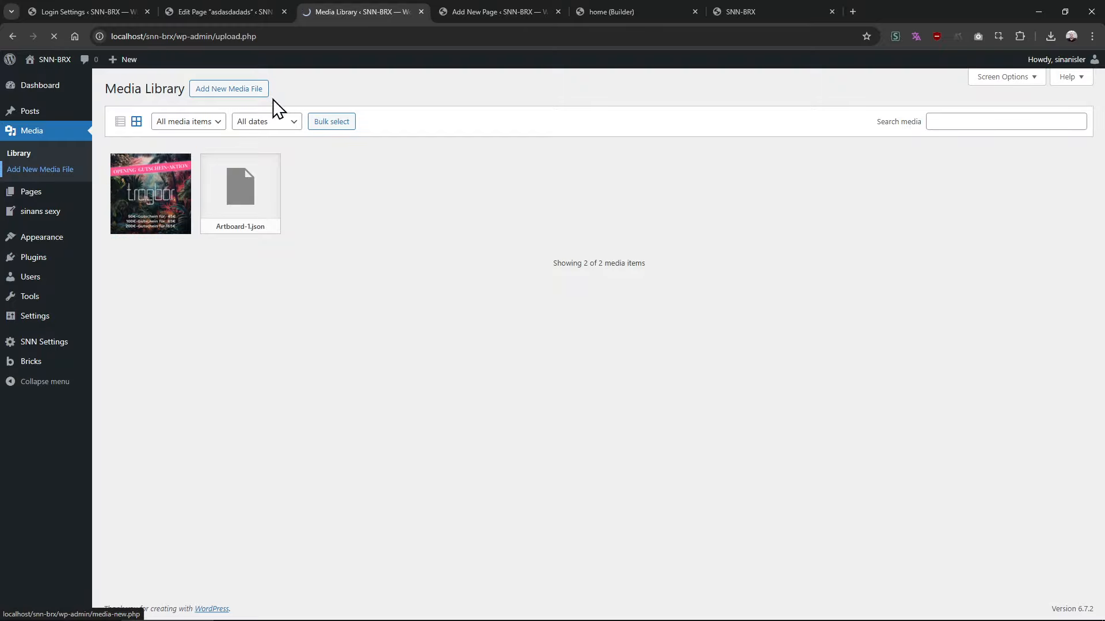
Try to upload clem-onojeghuo-zIABb6Gke24-unsplash.webp and another WebP photo from the downloads folder to the media library
click(601, 195)
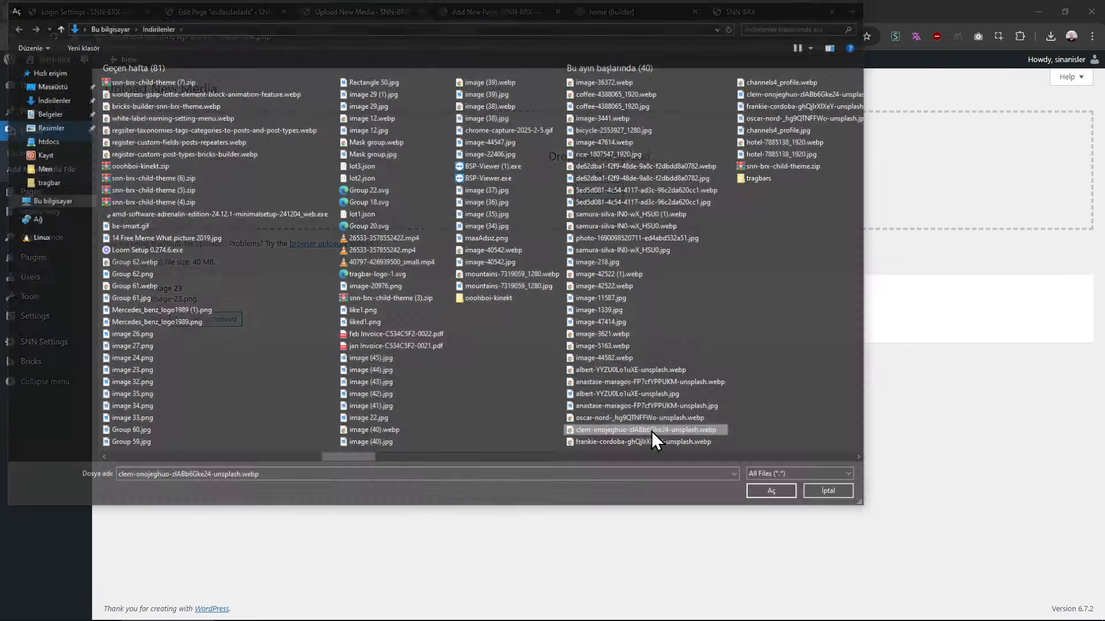
double_click(652, 431)
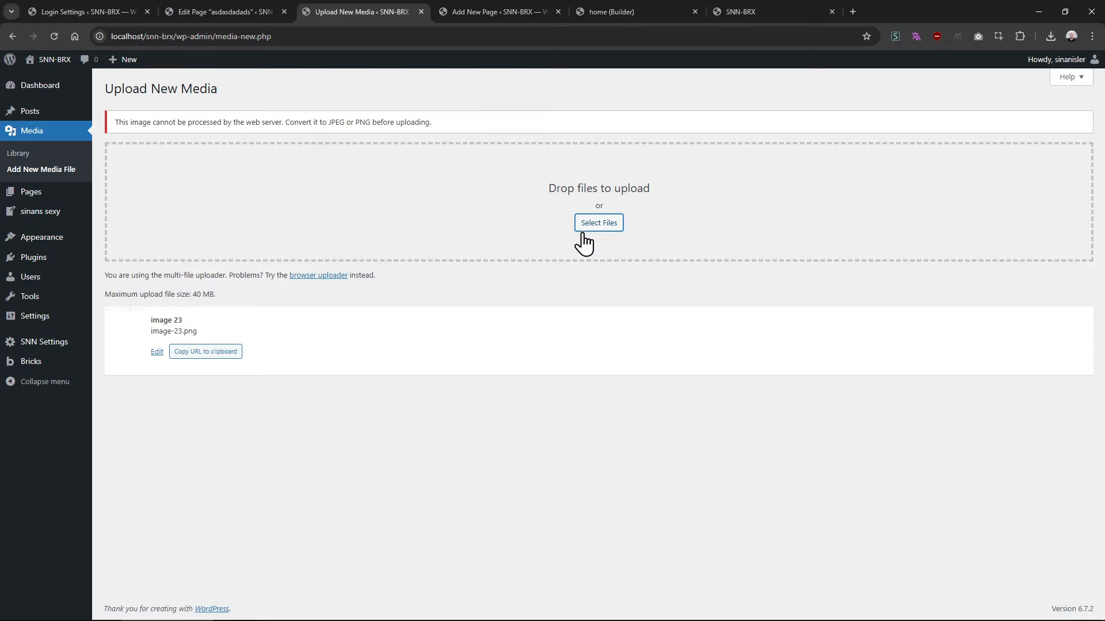
click(604, 228)
scroll(674, 355, down, 6)
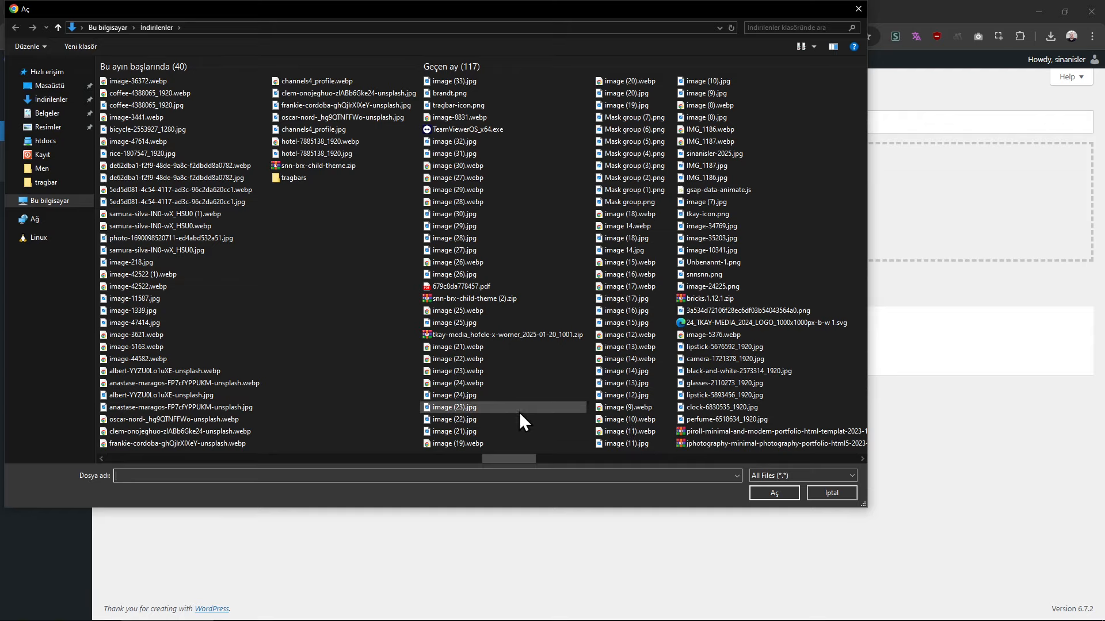
double_click(160, 420)
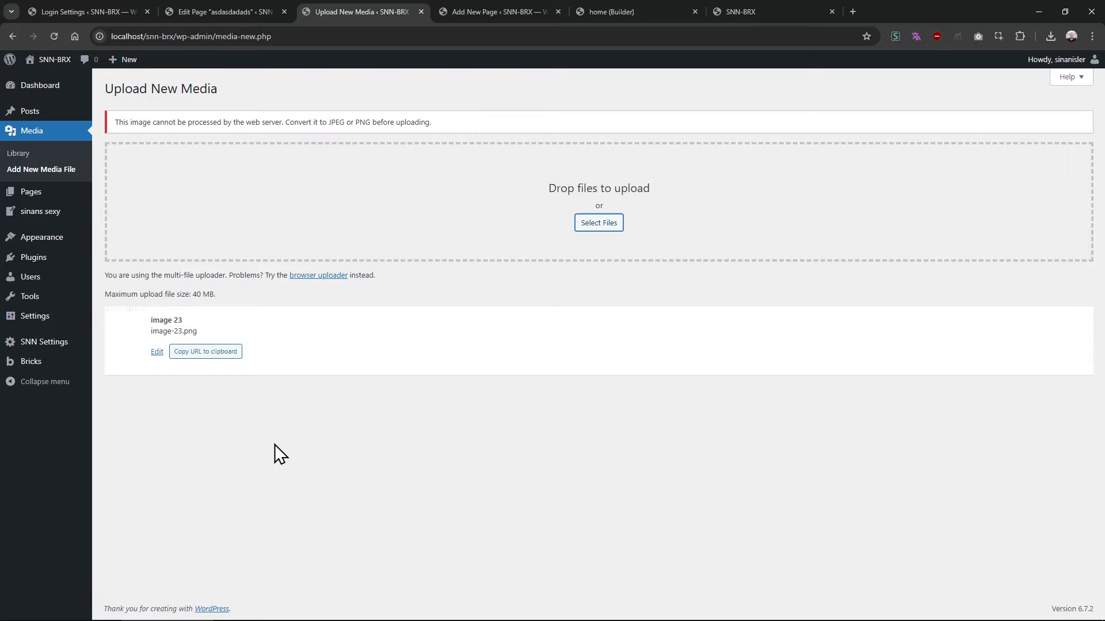
triple_click(235, 124)
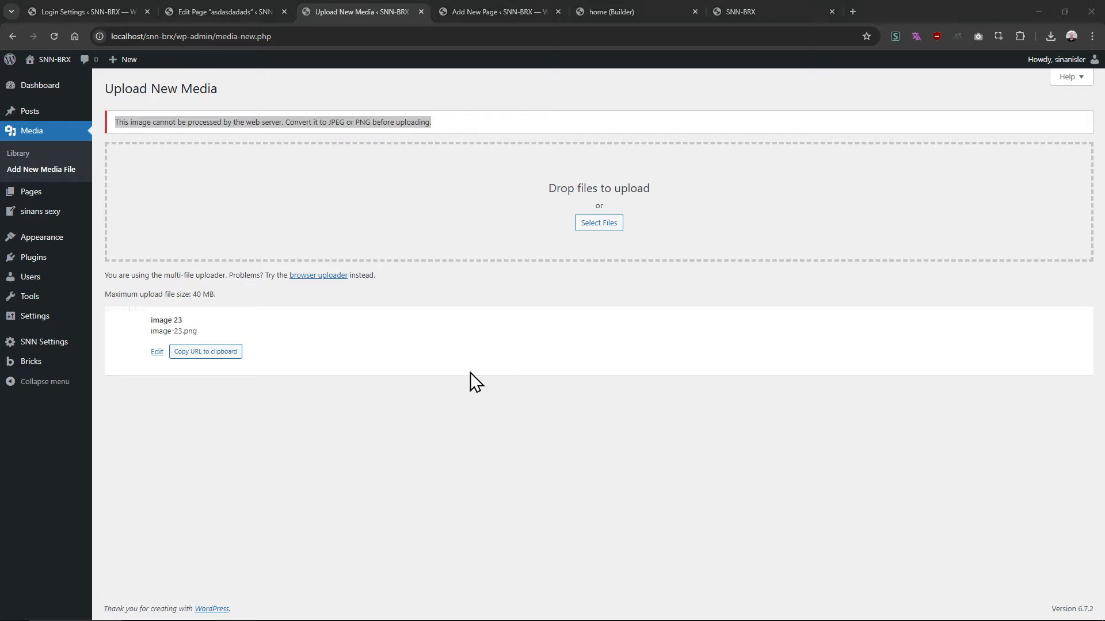
click(485, 387)
Upload bird-7534030_1920.jpg and save its file URL as the login page's Background Image URL
click(605, 224)
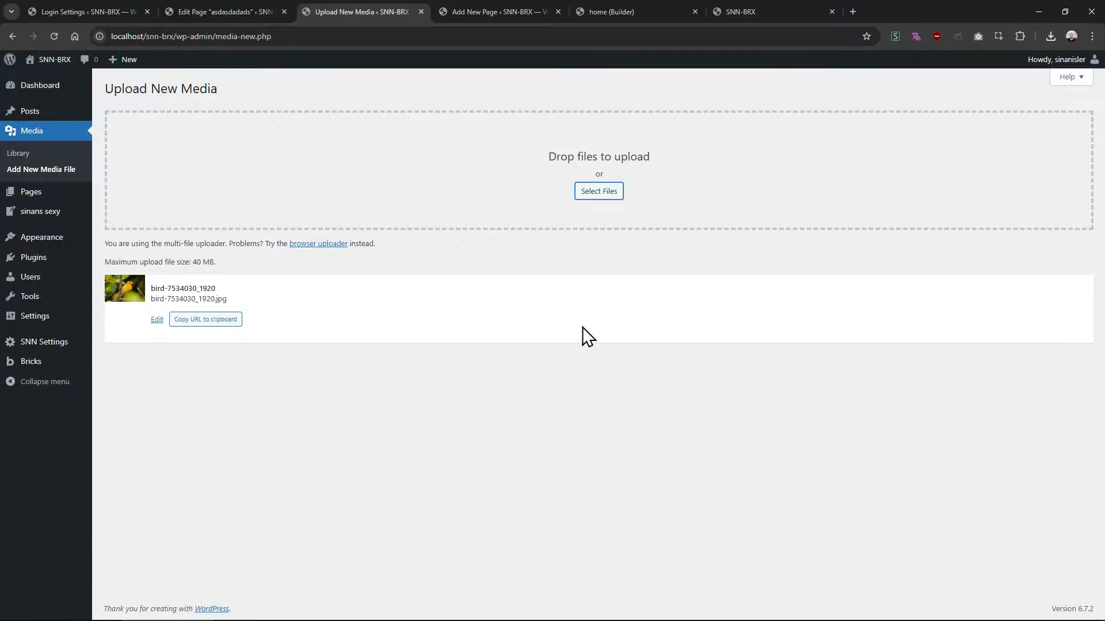
click(204, 322)
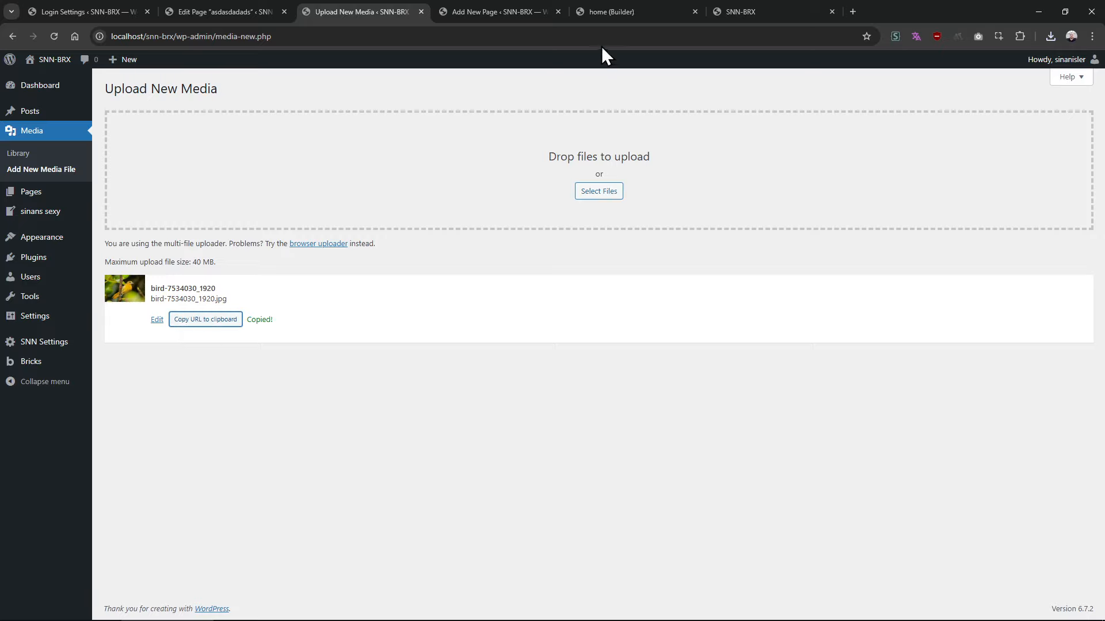
click(90, 13)
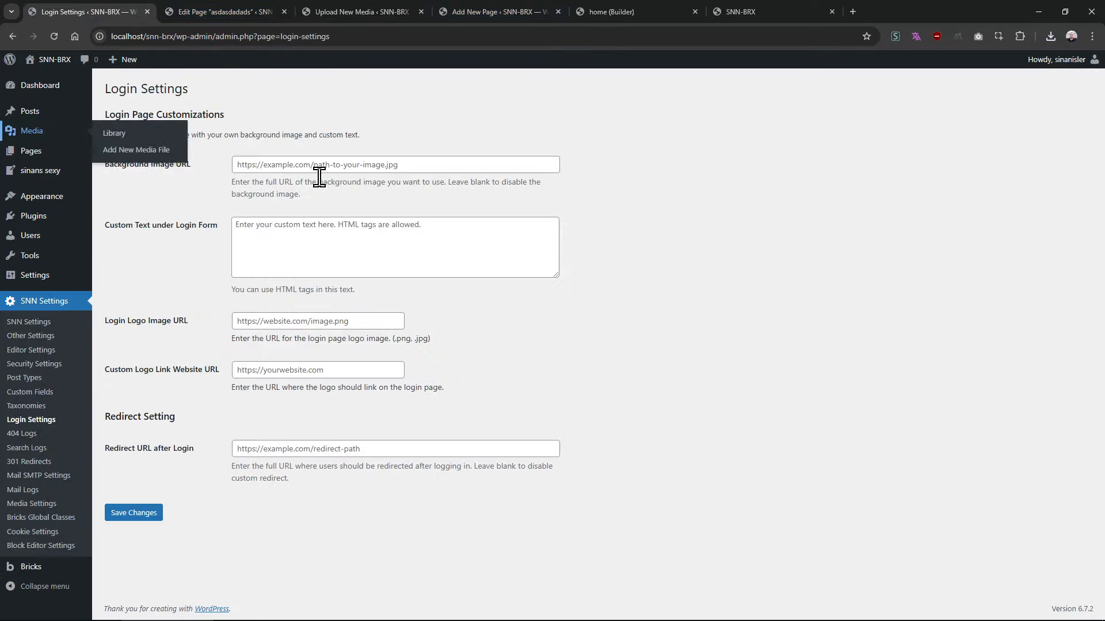
click(317, 158)
key(ctrl+v)
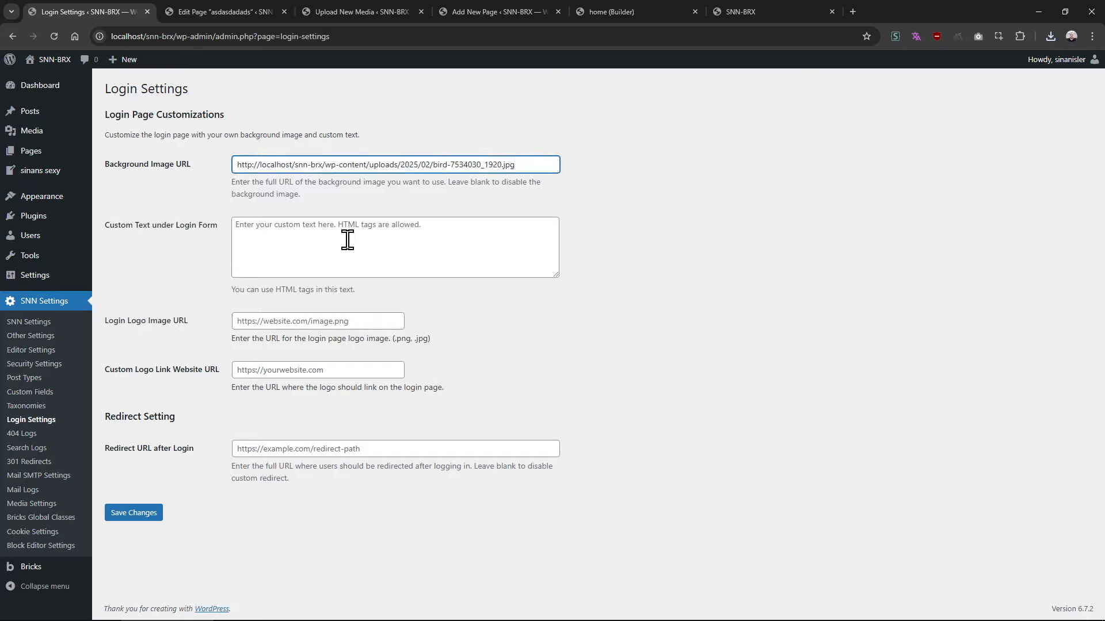
key(Return)
Reload the login page in the incognito window and examine its background image with the window maximised
key(alt+Tab)
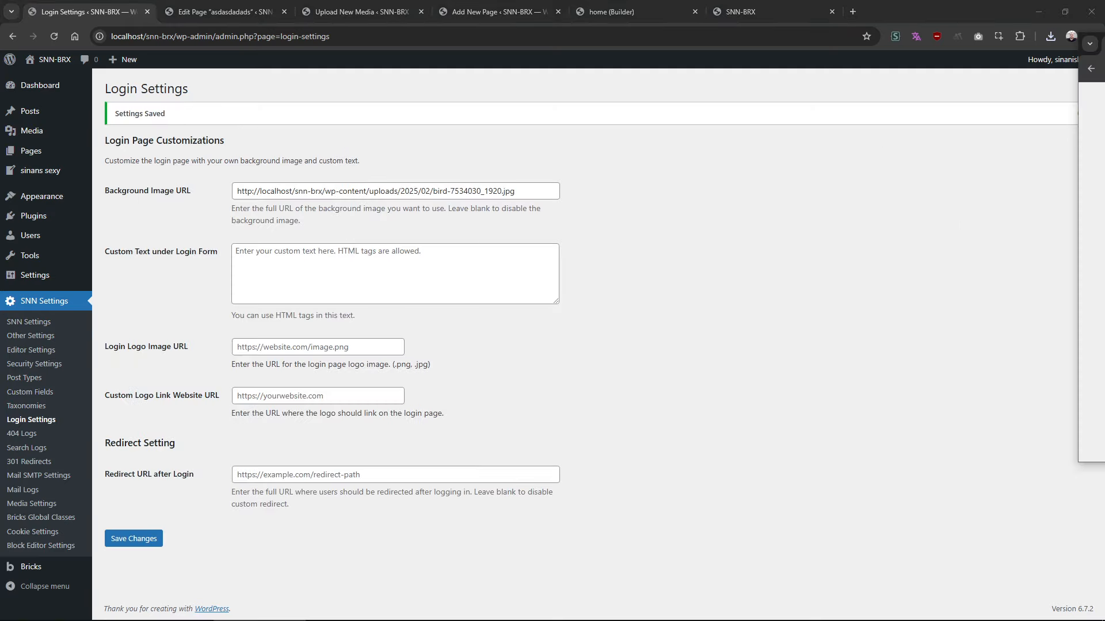
drag(1104, 42, 240, 115)
key(F5)
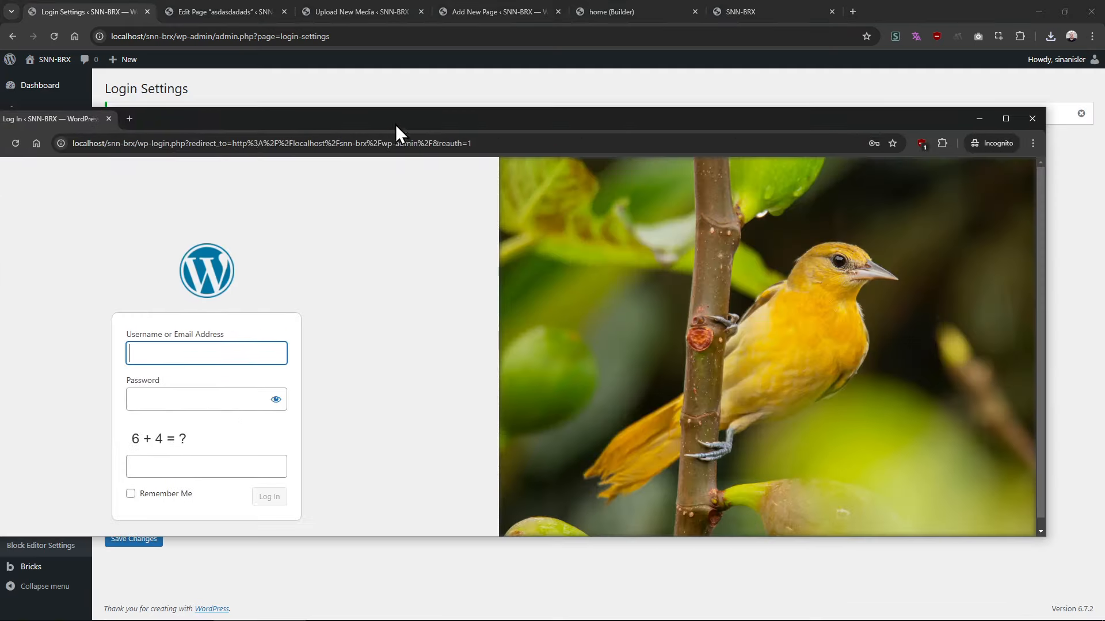
drag(396, 121, 462, 133)
double_click(461, 132)
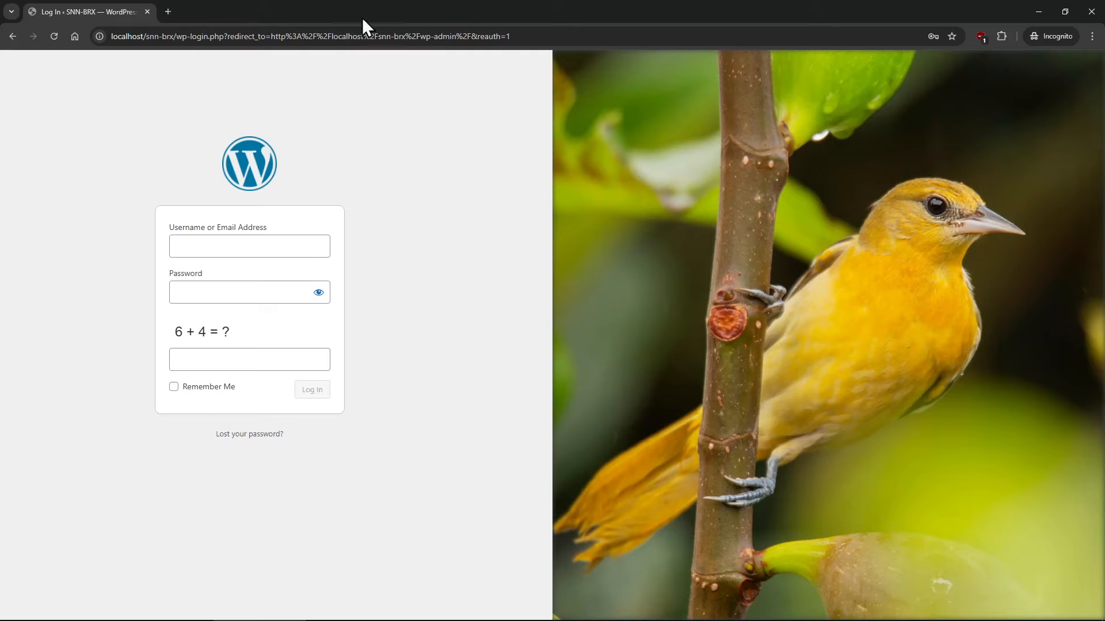
click(1039, 10)
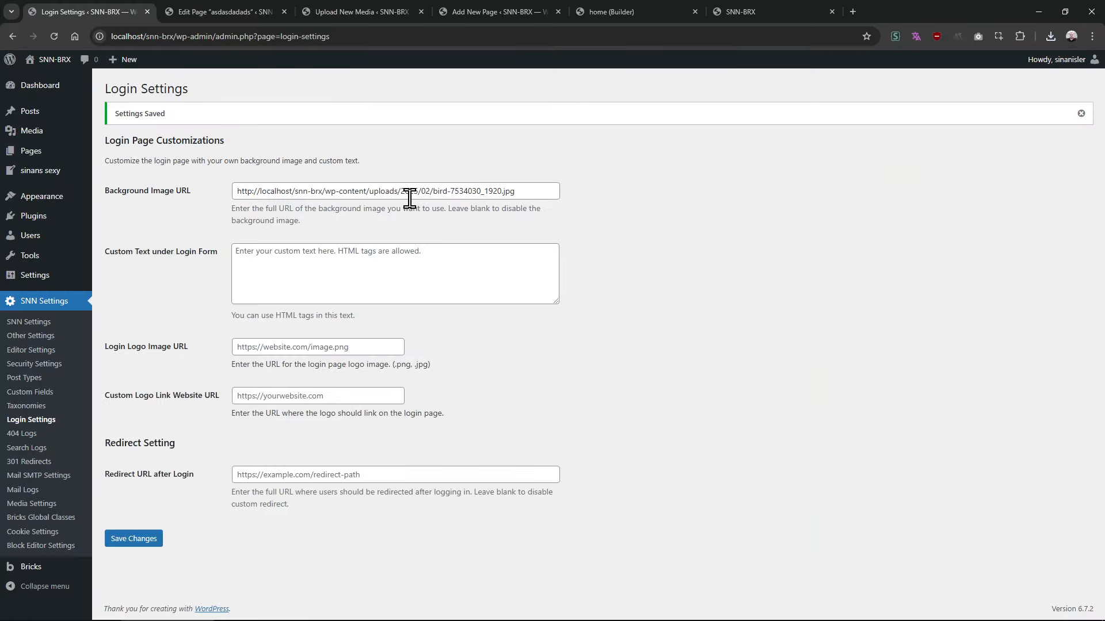
Upload logoipsum-360.svg to the media library and copy its file URL
click(598, 192)
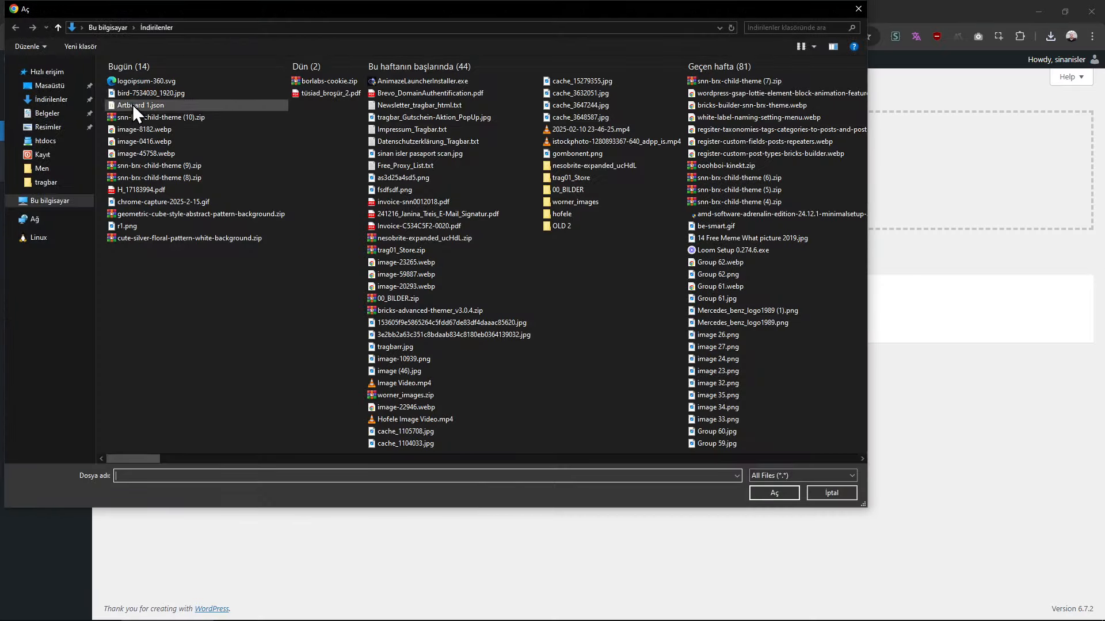
double_click(141, 82)
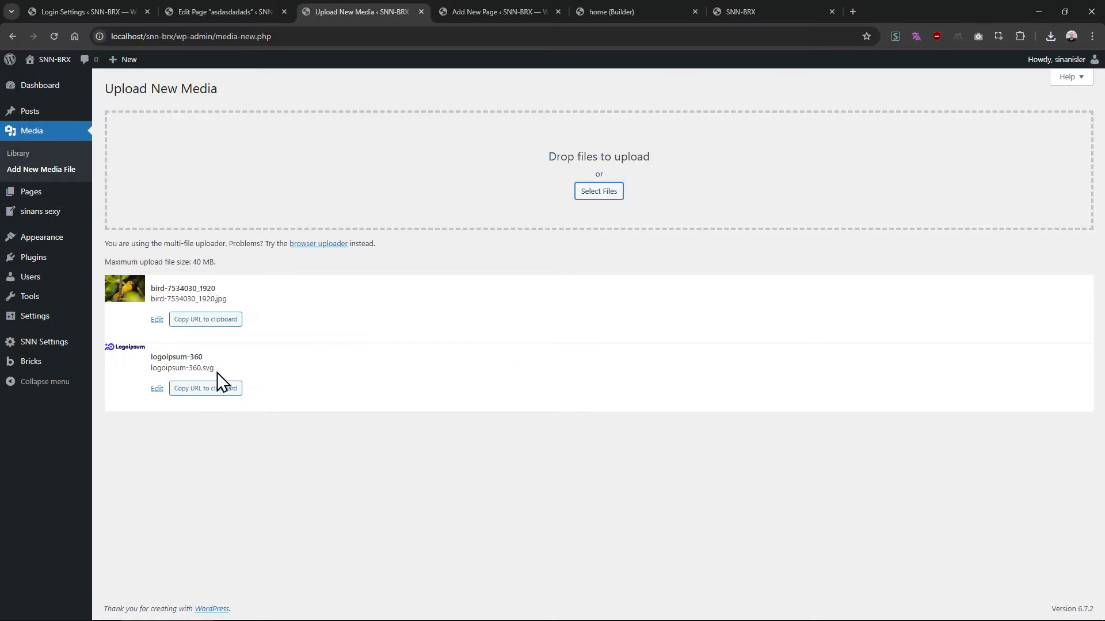
click(217, 388)
Close the asdasdadads page editor, discarding its unsaved changes, and return to the Login Settings
click(113, 10)
middle_click(230, 10)
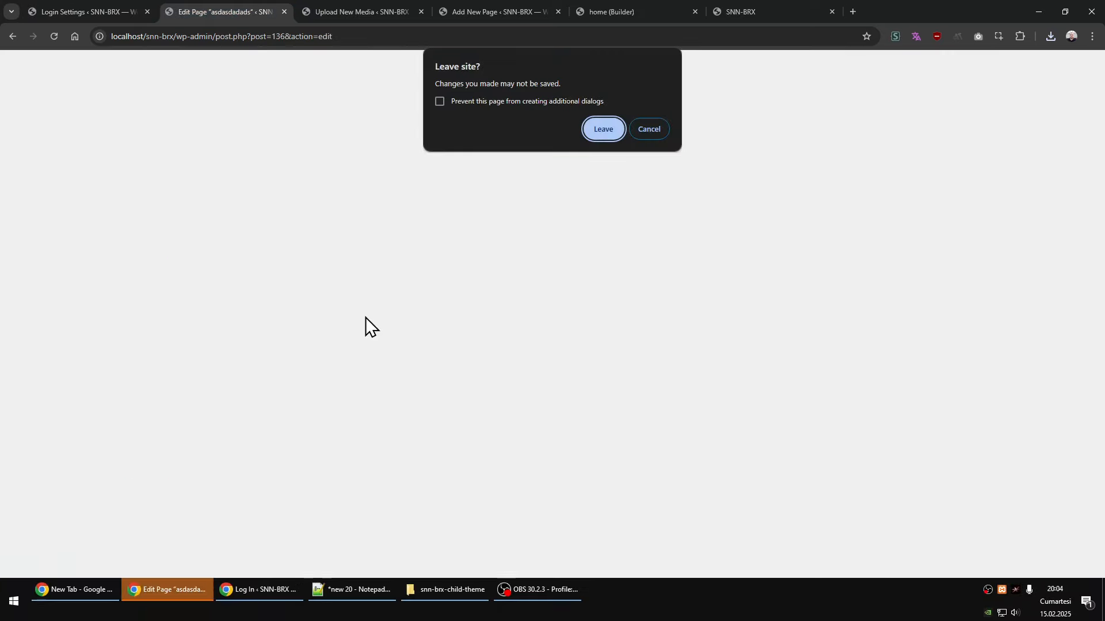
key(Return)
click(118, 10)
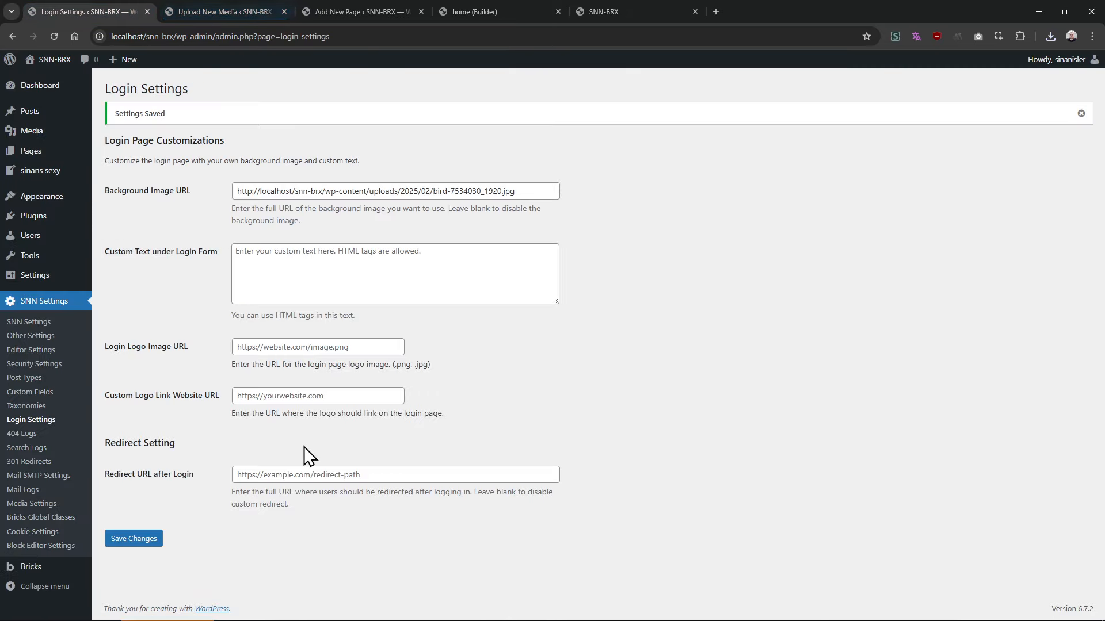
Save the copied logo address as the Login Logo Image URL and reload the login page in the incognito window
click(266, 347)
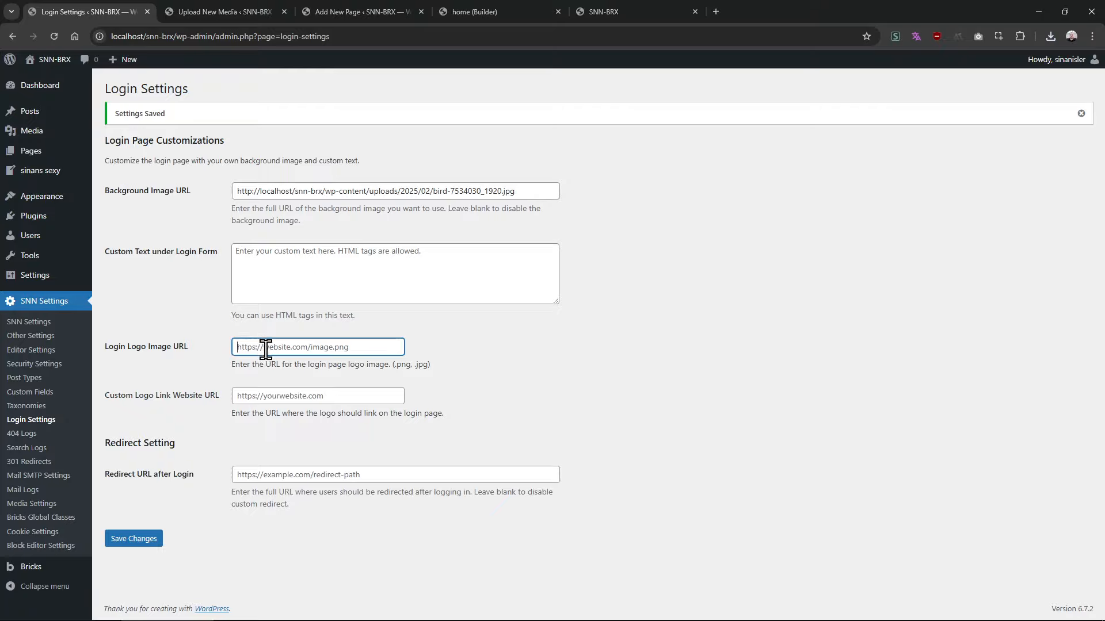
key(ctrl+v)
triple_click(148, 346)
click(141, 540)
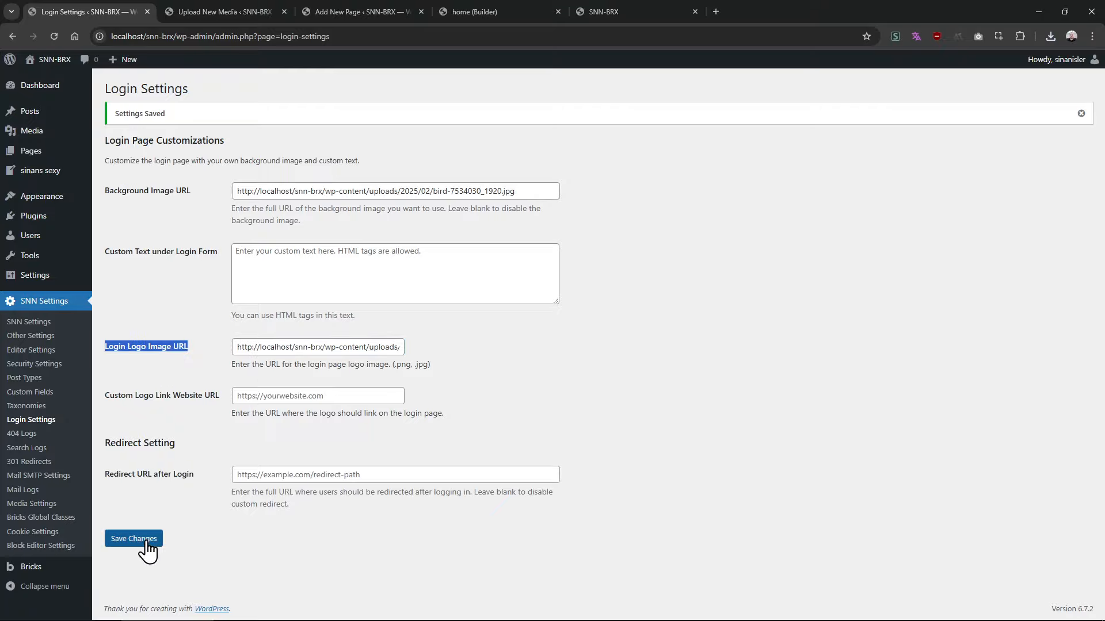
key(alt+Tab)
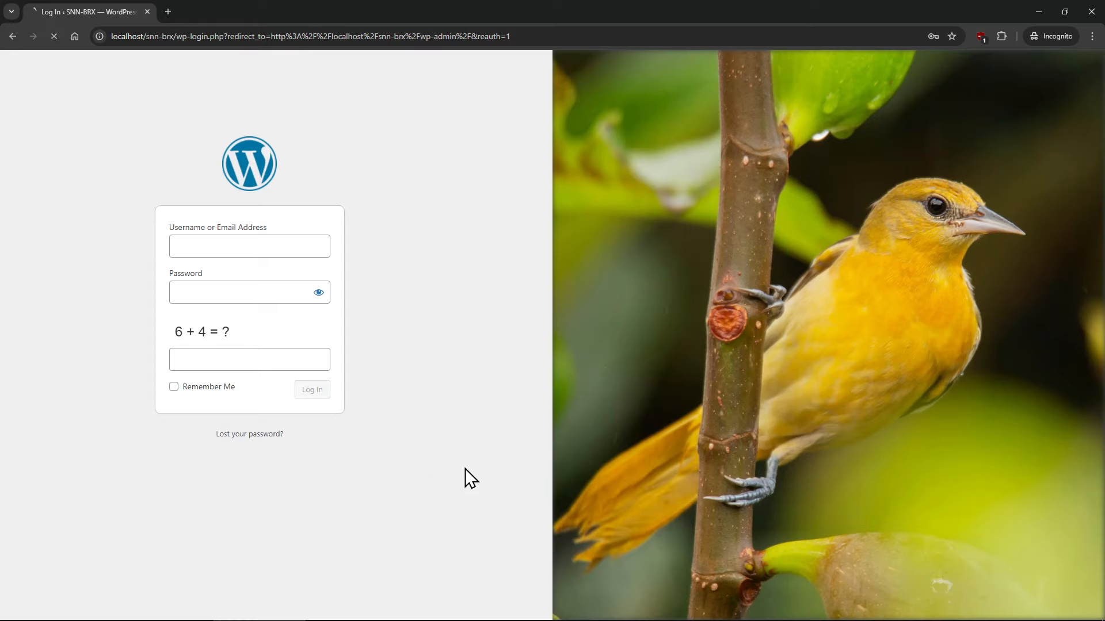
key(F5)
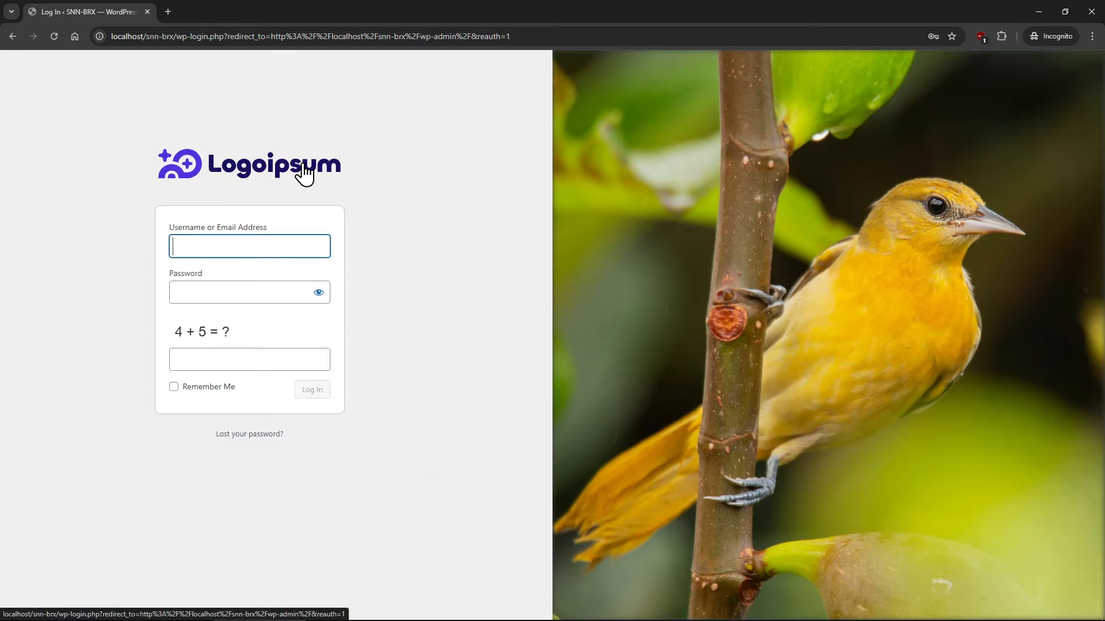
Save / as the Custom Logo Link Website URL, reload the incognito login page and test the logo's link
click(1037, 13)
click(302, 403)
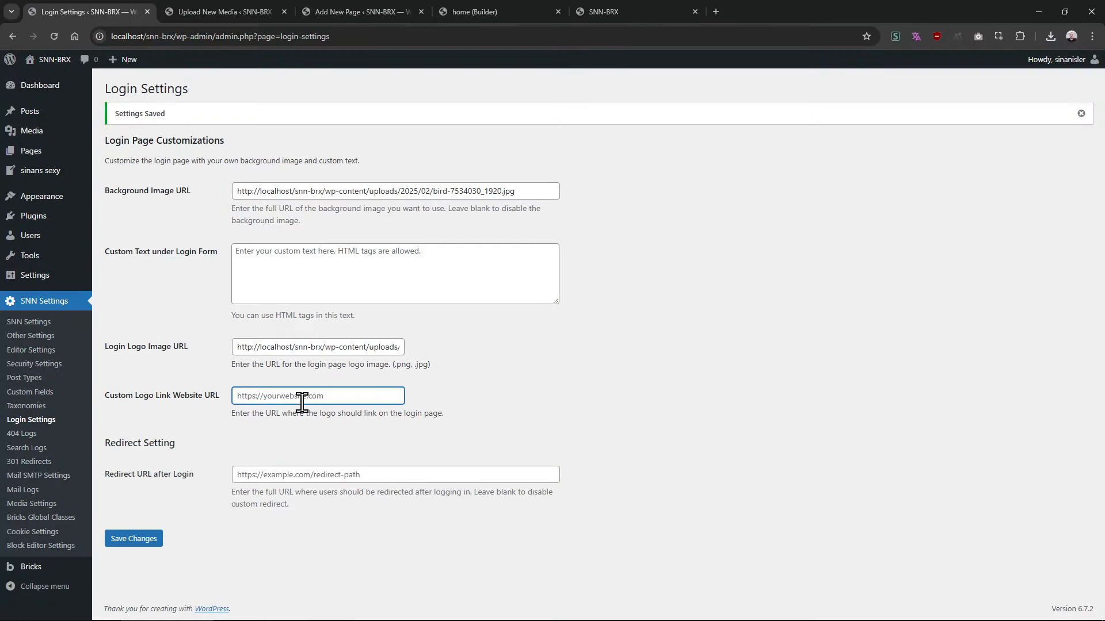
text(/)
click(150, 541)
key(alt+Tab)
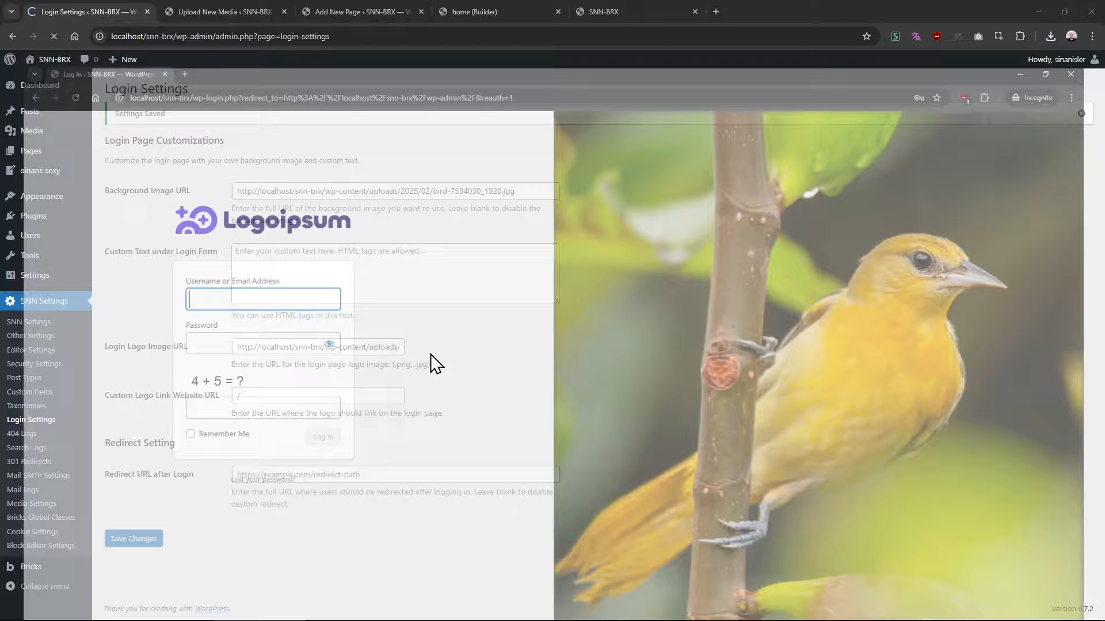
key(F5)
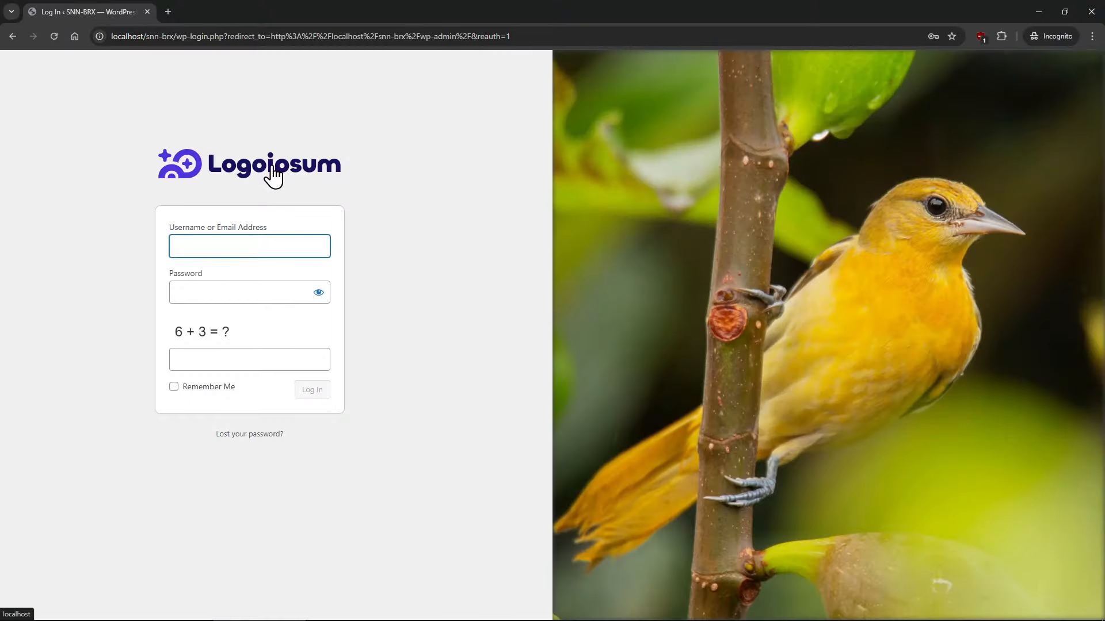
click(269, 168)
key(alt+Left)
Save /snn-brx as the Custom Logo Link Website URL, test the logo's link in the incognito window and go back to the login page
key(alt+Tab)
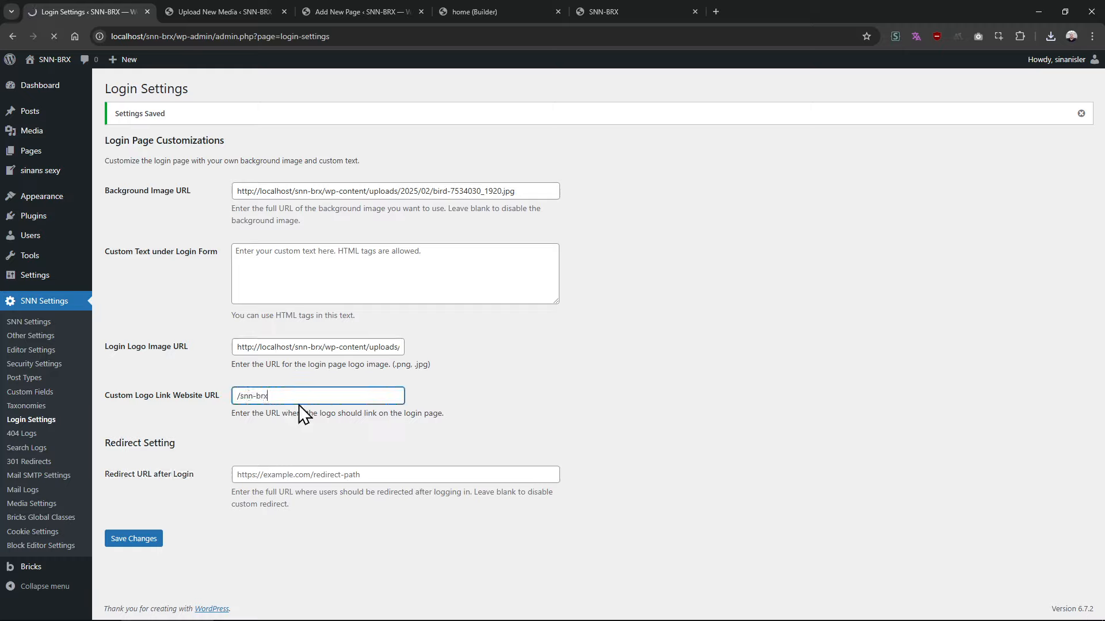
key(alt+Tab)
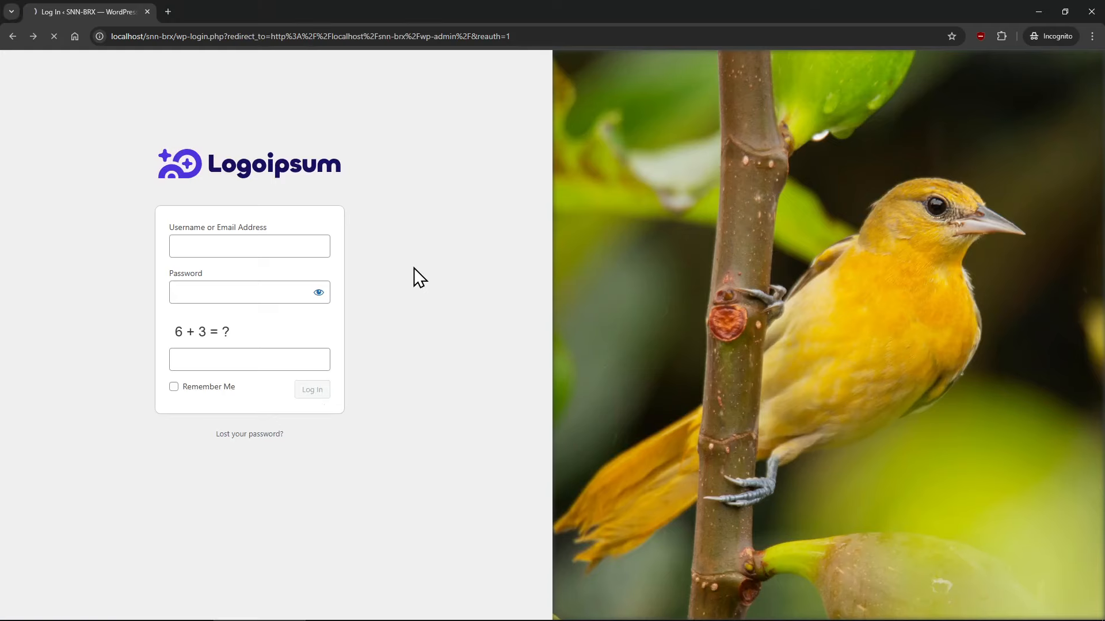
click(300, 173)
right_click(369, 217)
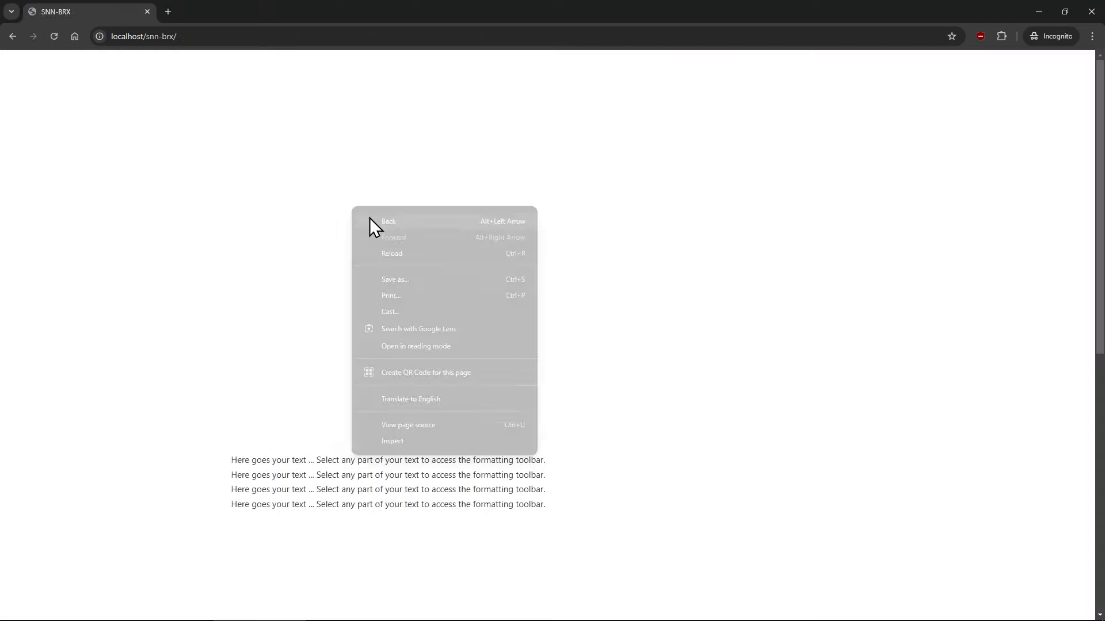
click(373, 221)
key(alt+Tab)
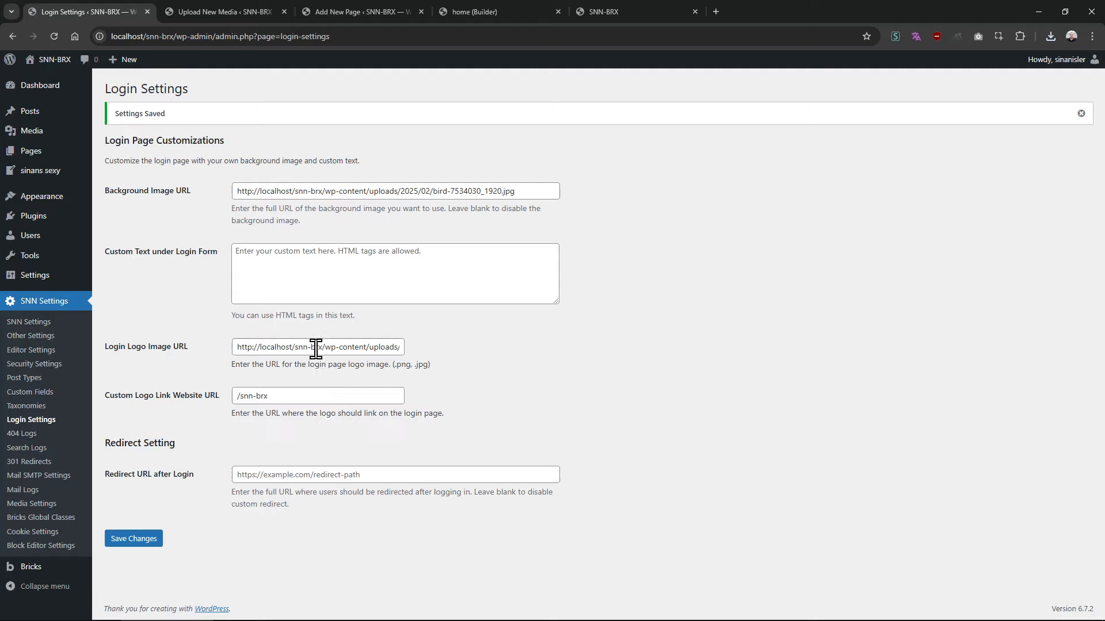
drag(323, 347, 236, 347)
key(ctrl+c)
click(311, 481)
key(ctrl+v)
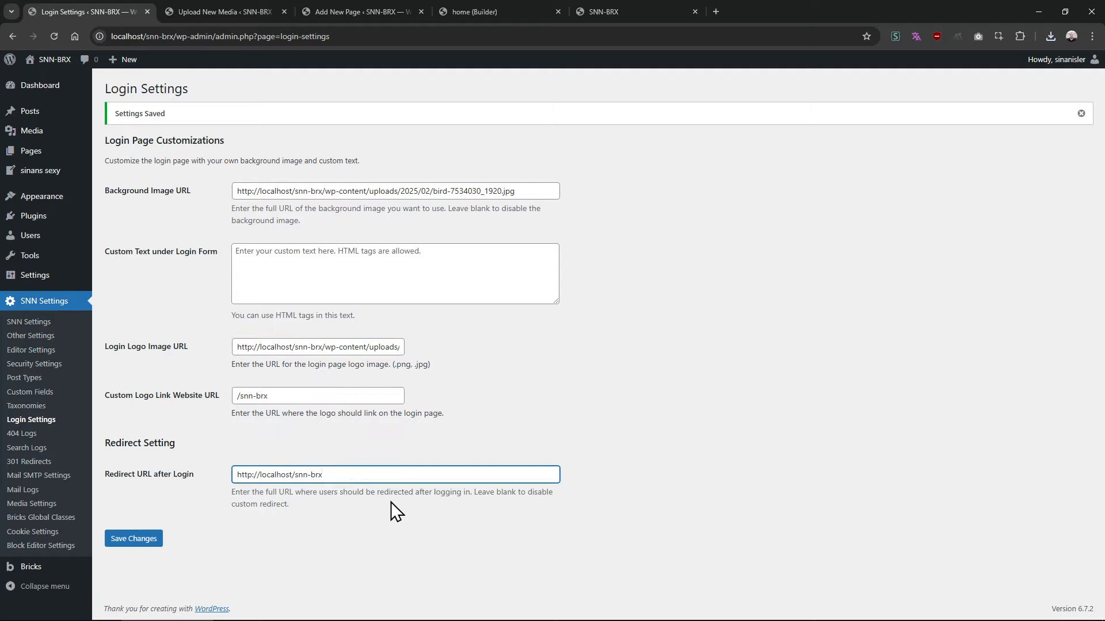
text(/account)
click(127, 541)
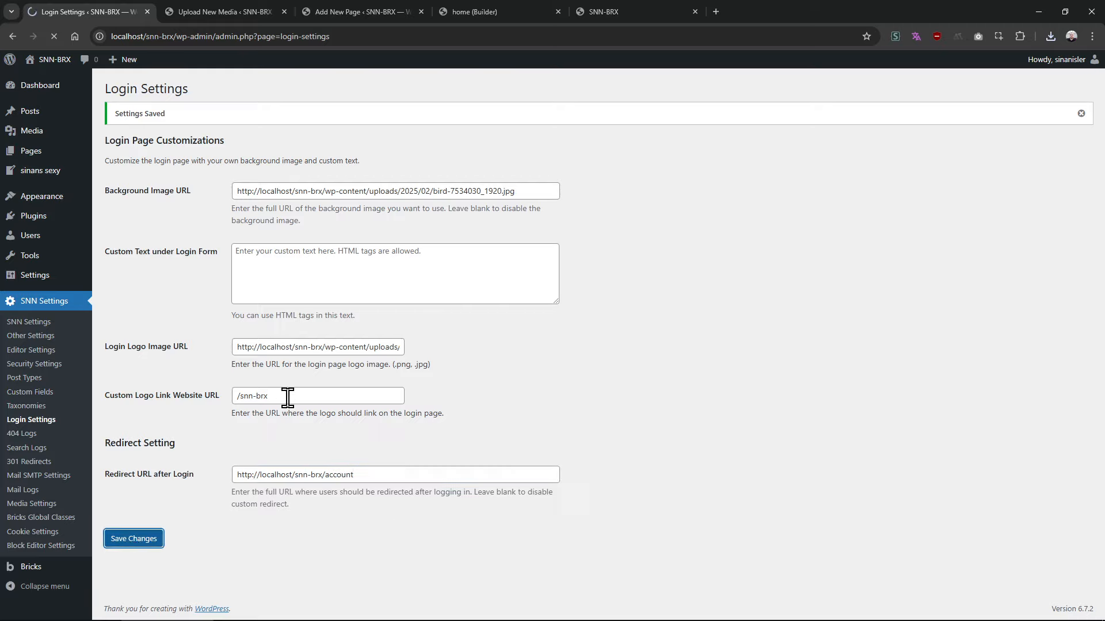
drag(390, 474, 211, 479)
click(344, 516)
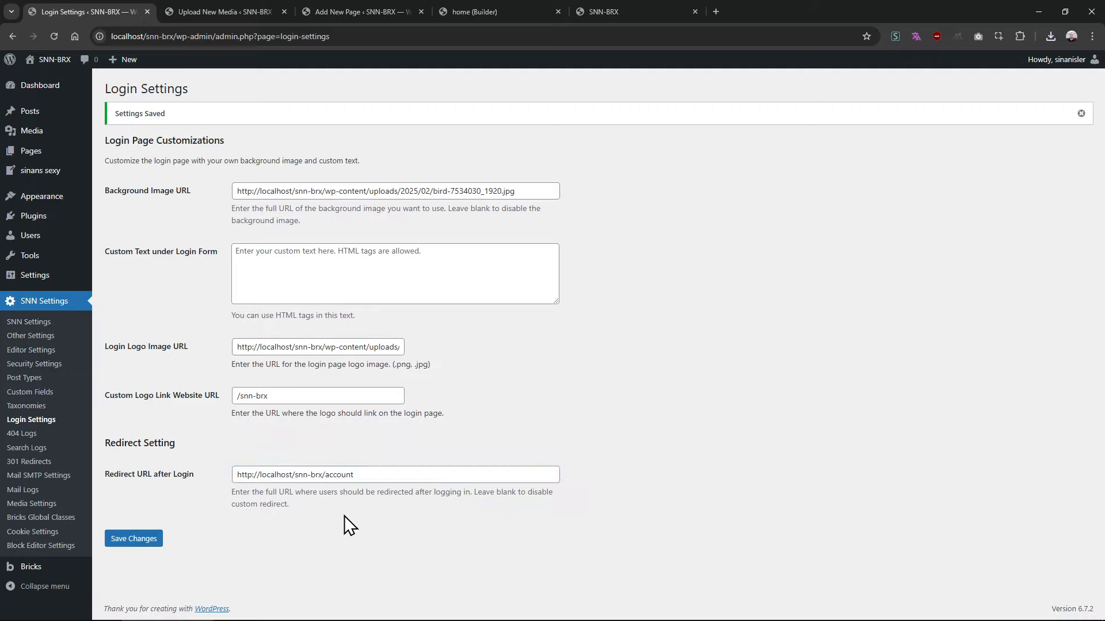
Log in through the incognito login page with the saved username and password, answering the math question with 10, and check the redirect address
key(alt+Tab)
click(271, 247)
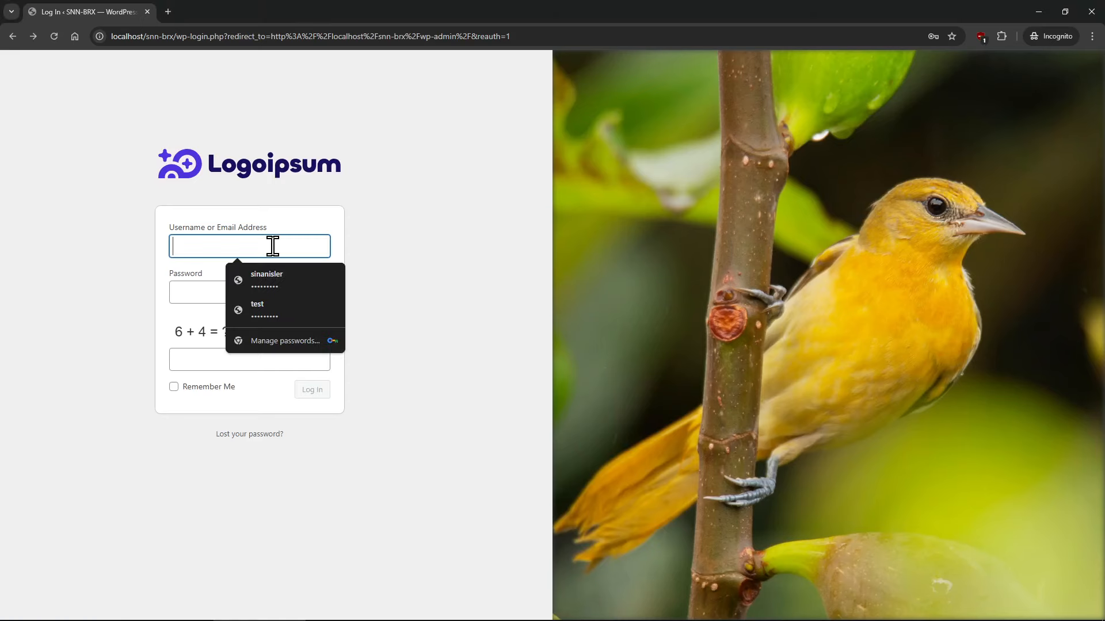
click(276, 280)
click(220, 358)
text(10)
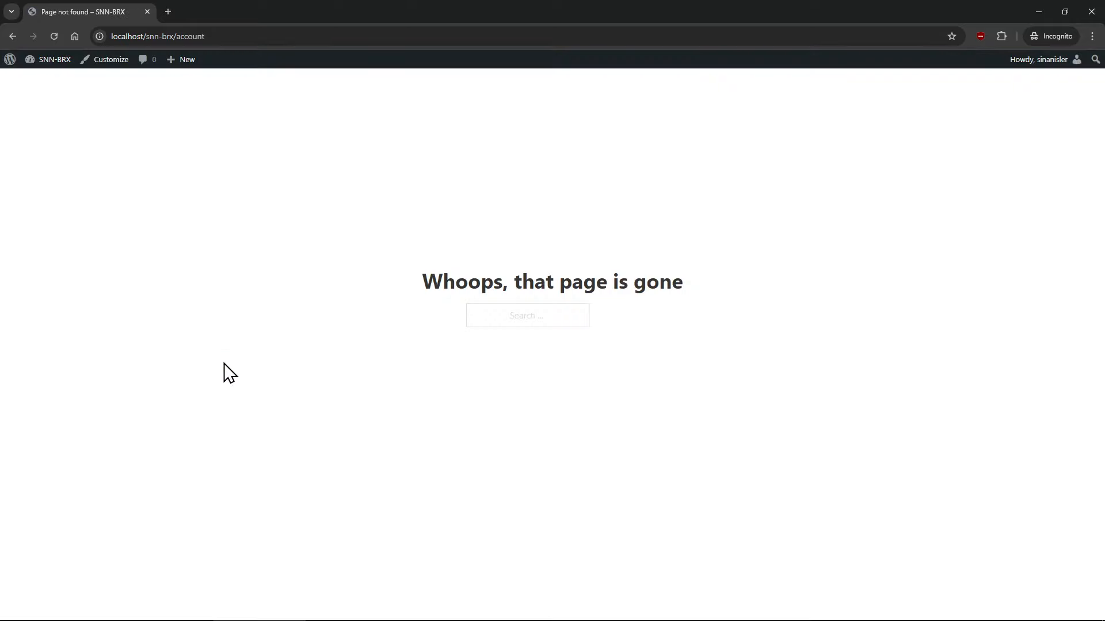
drag(646, 277, 630, 271)
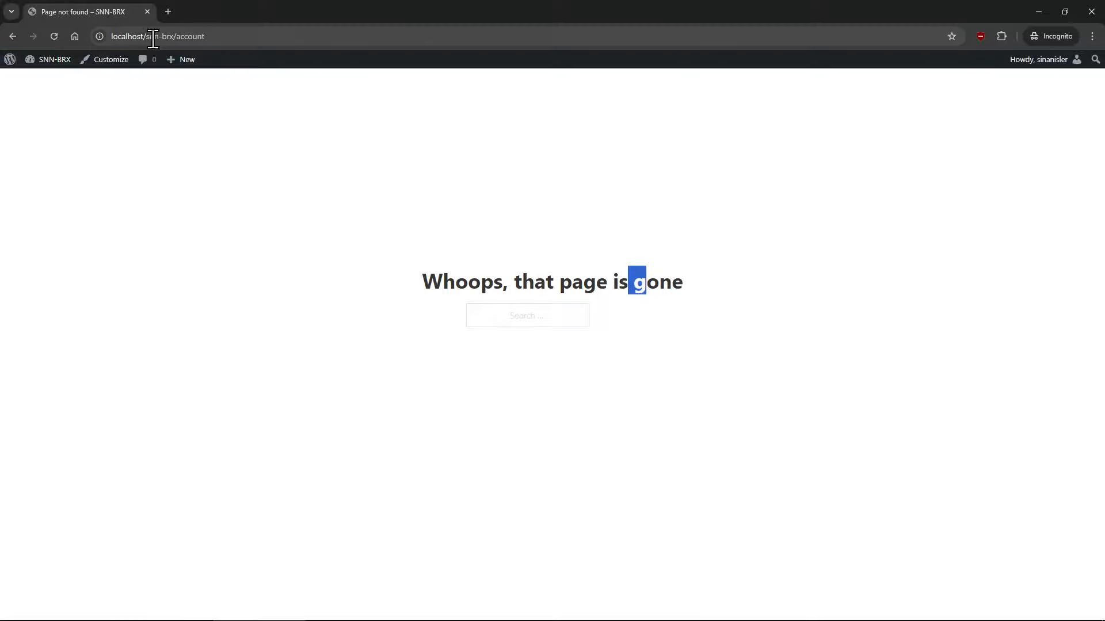
drag(144, 36, 297, 39)
click(303, 133)
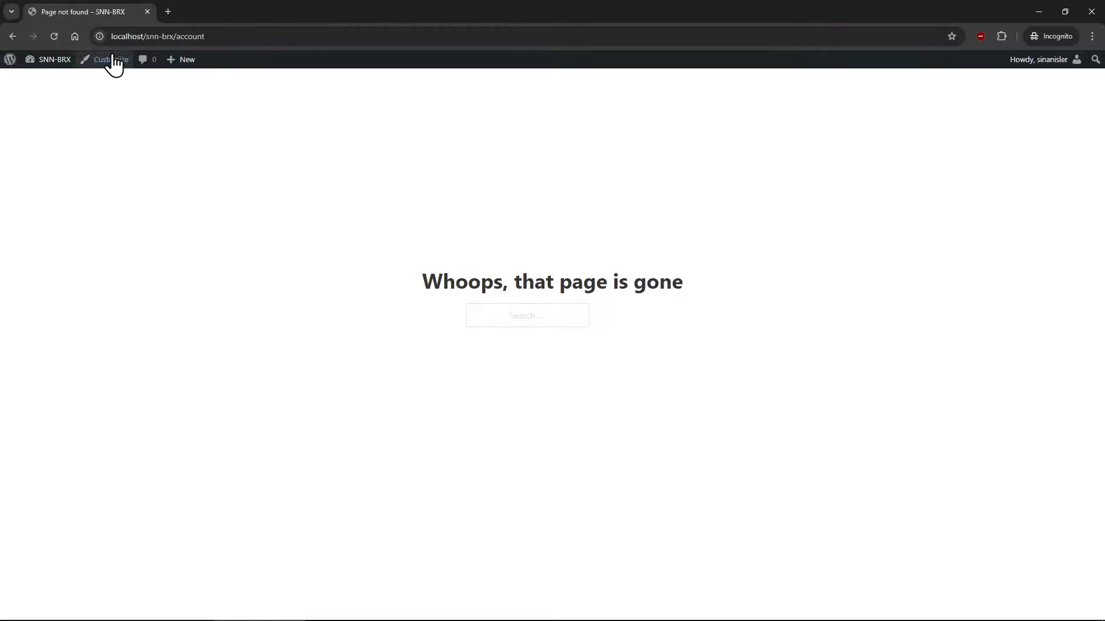
Log out of the WordPress site in the incognito window
mouse_move(1011, 77)
click(1028, 117)
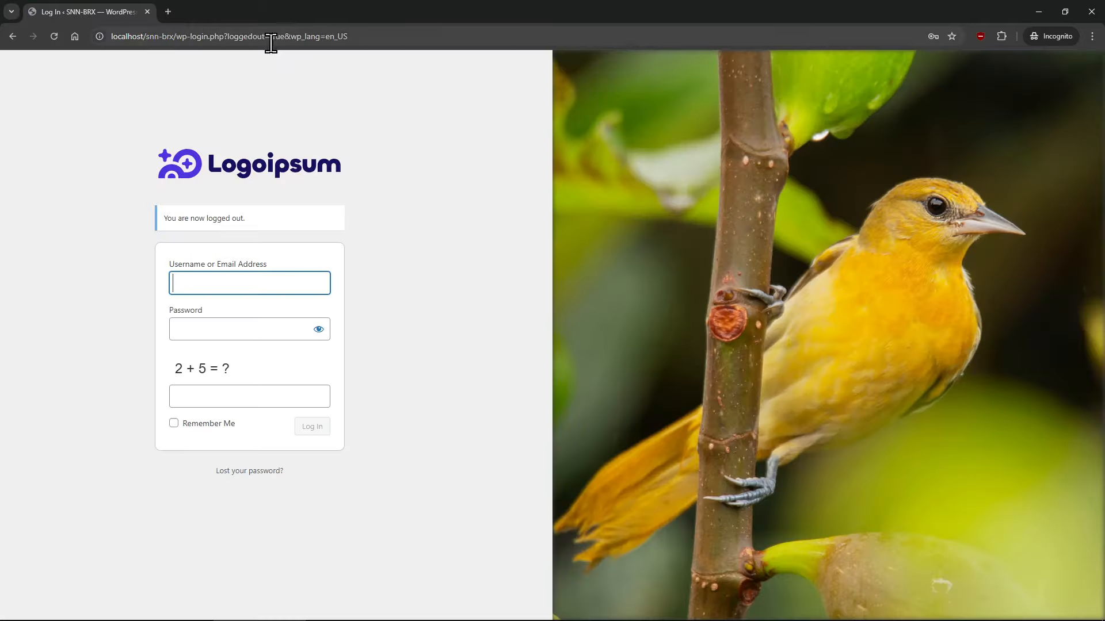
click(407, 291)
Fill the Custom Text under Login Form with two copies of the Background Image URL field's description and save the Login Settings
key(alt+Tab)
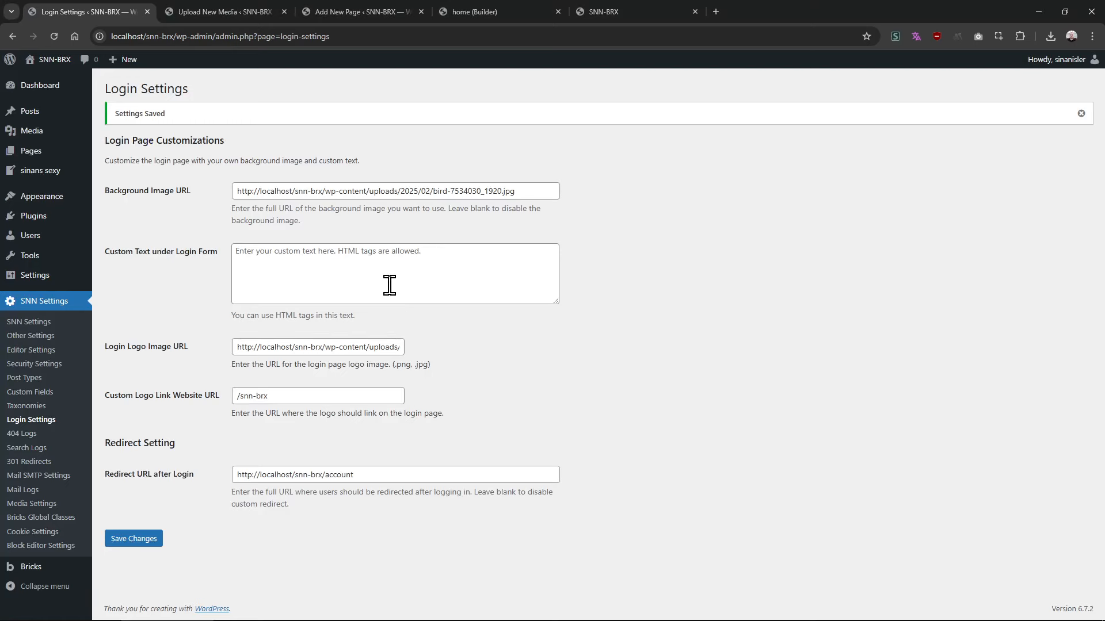
click(270, 266)
text(as dasdasd)
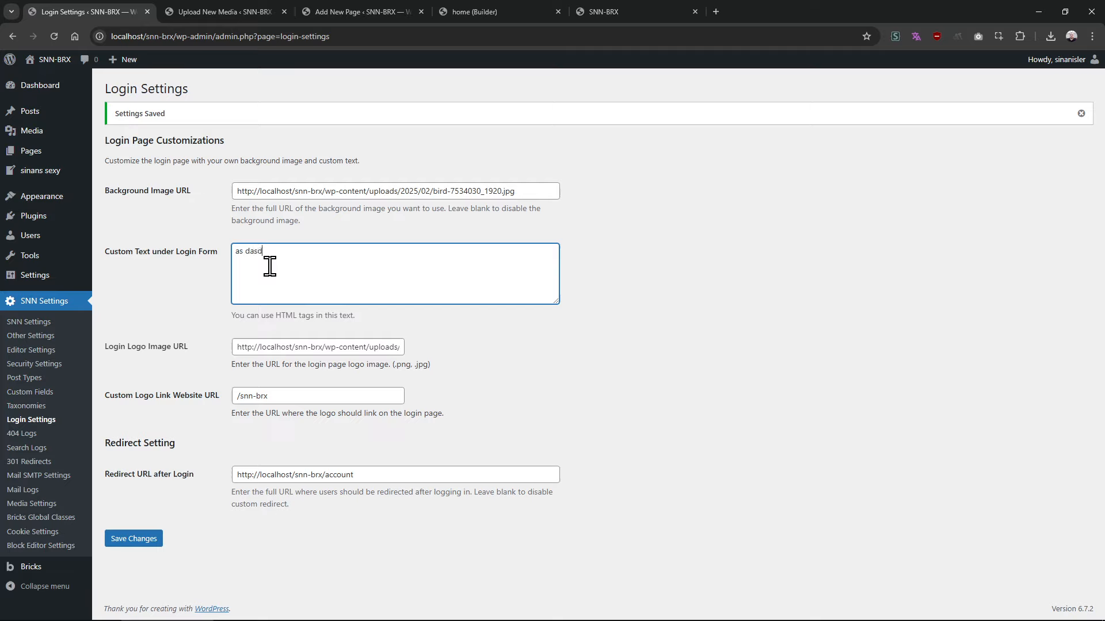
triple_click(270, 215)
click(286, 267)
key(ctrl+a)
key(ctrl+v)
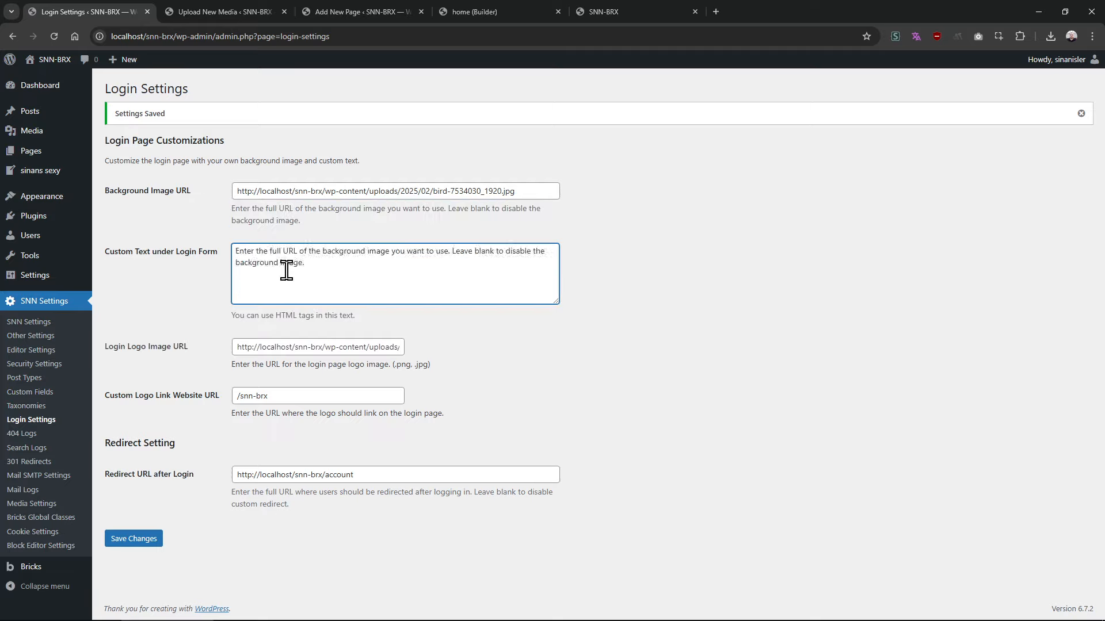
key(ctrl+v)
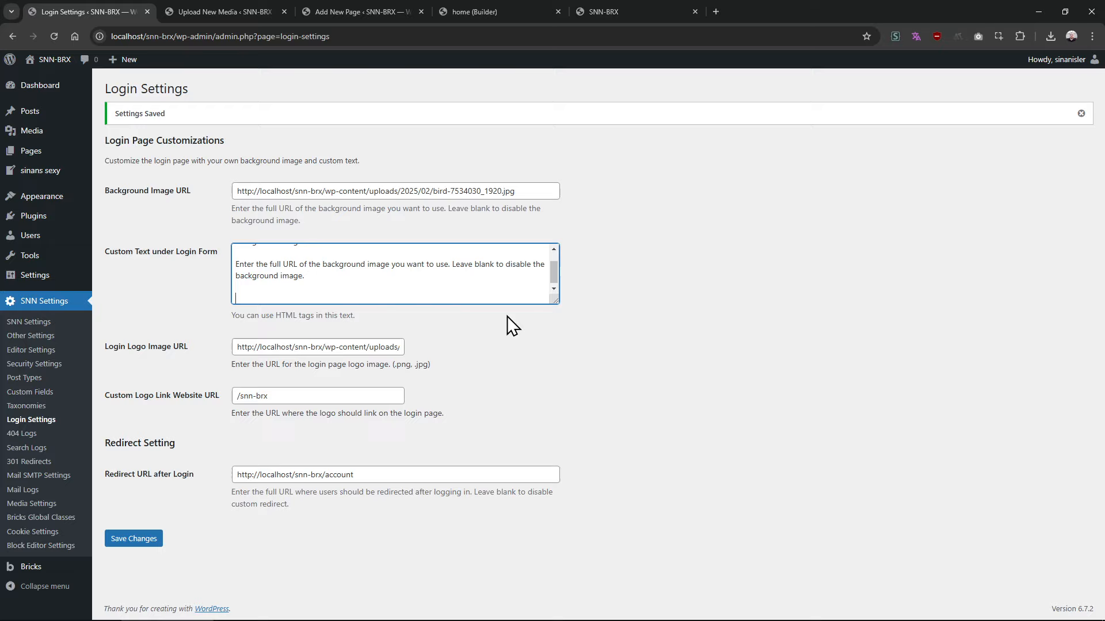
click(131, 540)
Reload the login page in the incognito window and examine the custom text below the login form
key(alt+Tab)
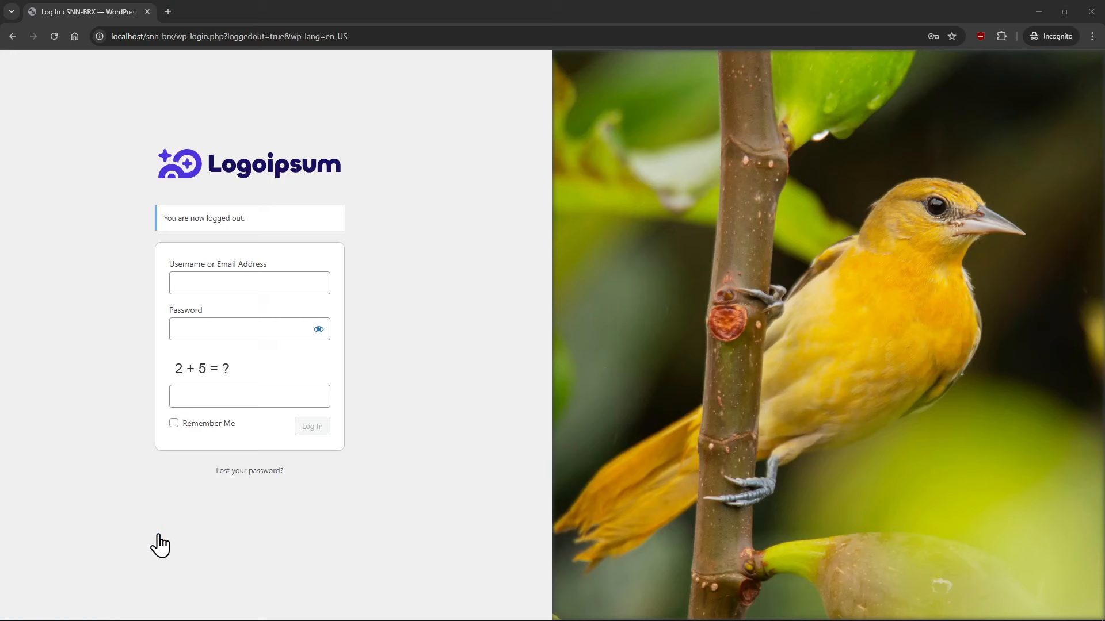
key(F5)
drag(215, 499, 224, 506)
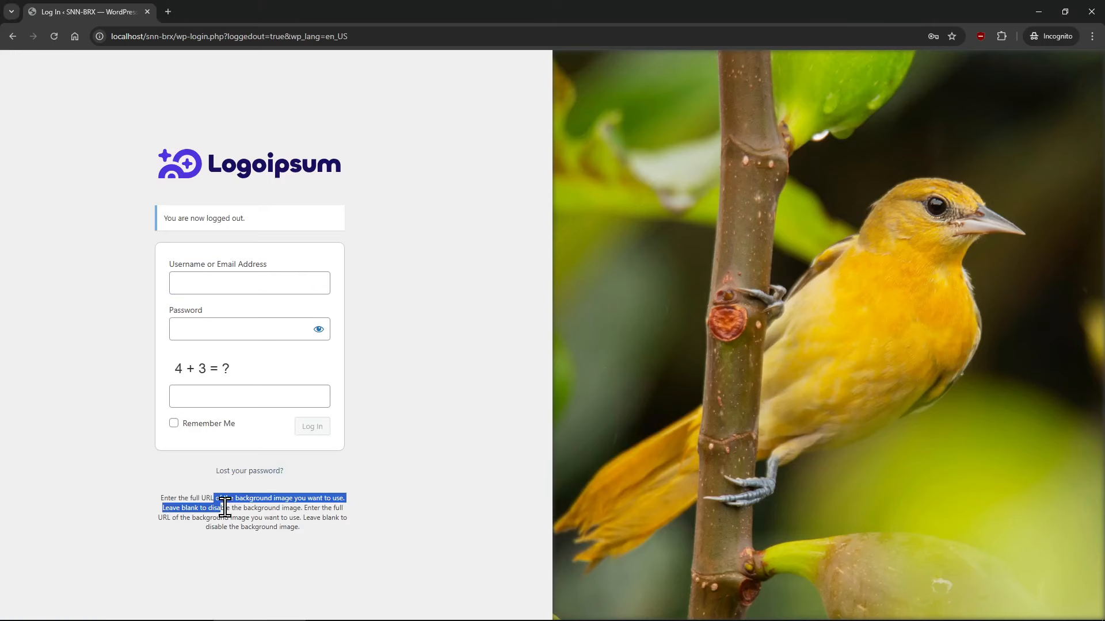
click(278, 524)
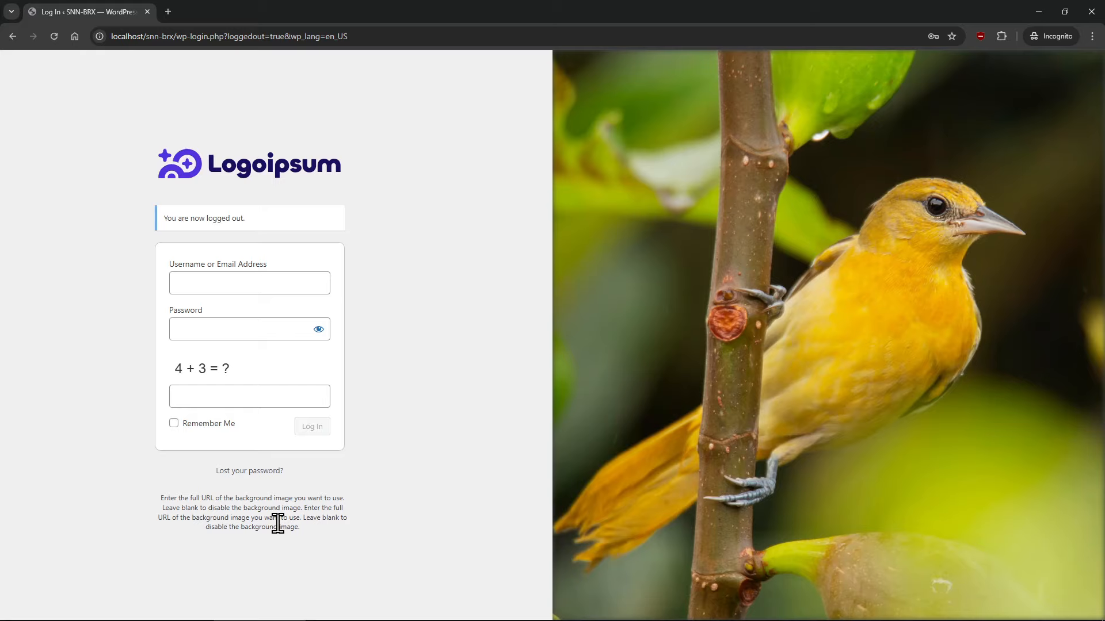
triple_click(278, 524)
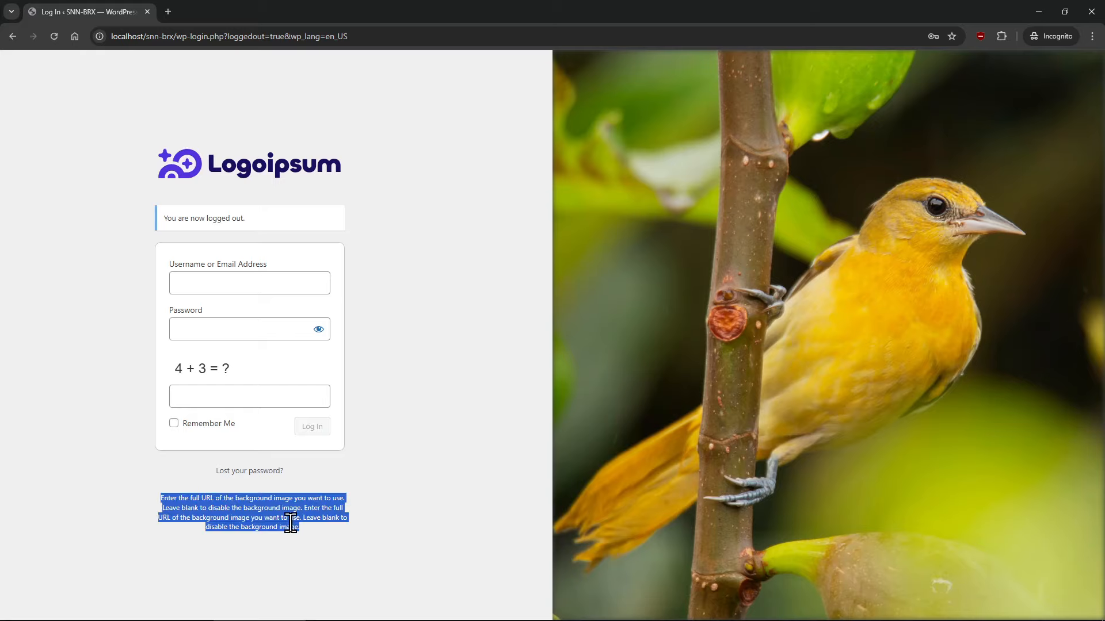
click(278, 524)
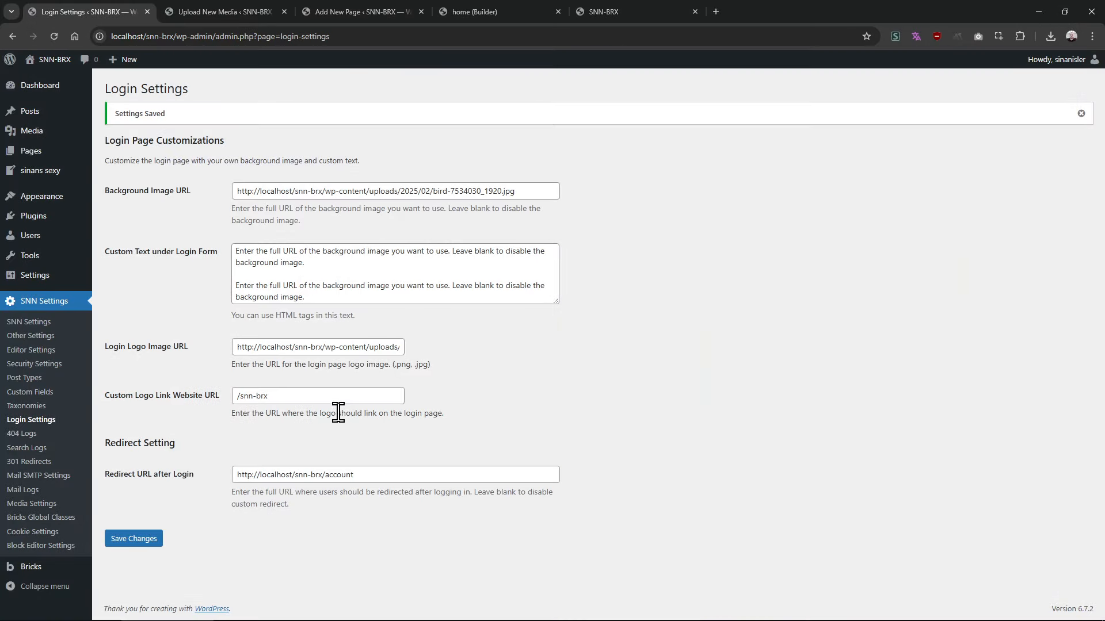
Delete the second copy of the custom text under the login form and save the Login Settings
triple_click(345, 288)
key(BackSpace)
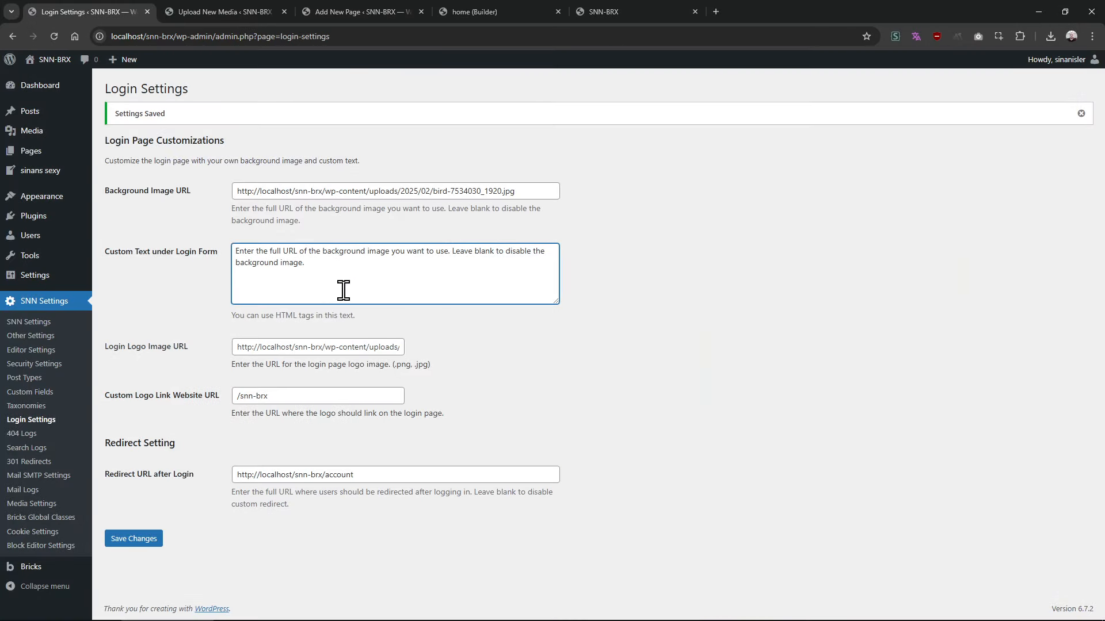
click(156, 538)
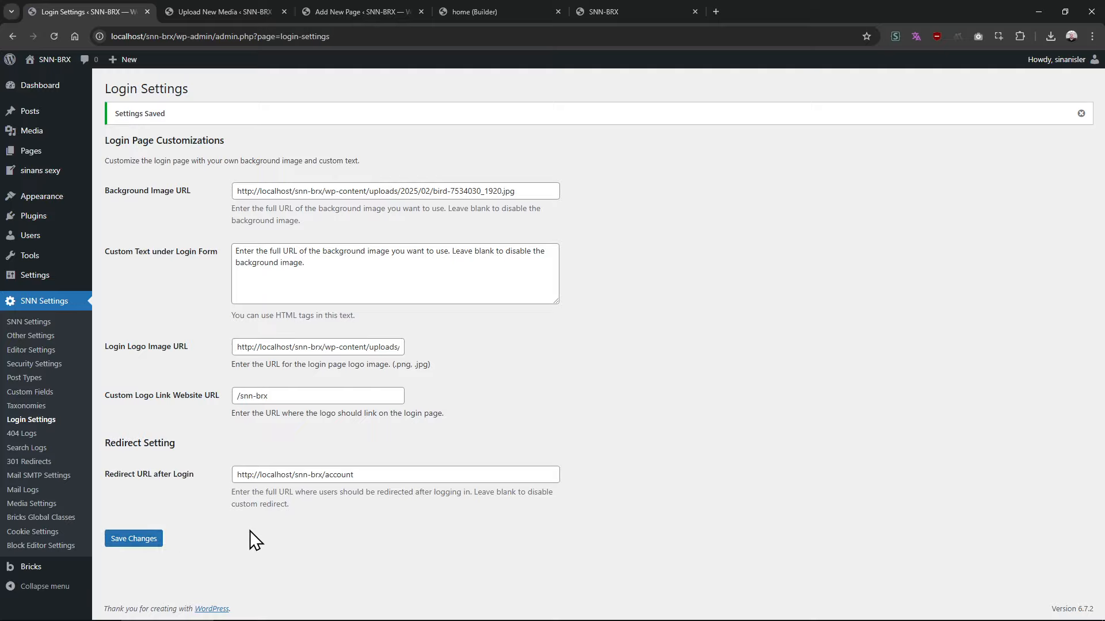
Open the wp-admin login page of the developer's own website in a new incognito window and examine its logo and background
key(ctrl+shift+n)
text(sinanisler.com/w)
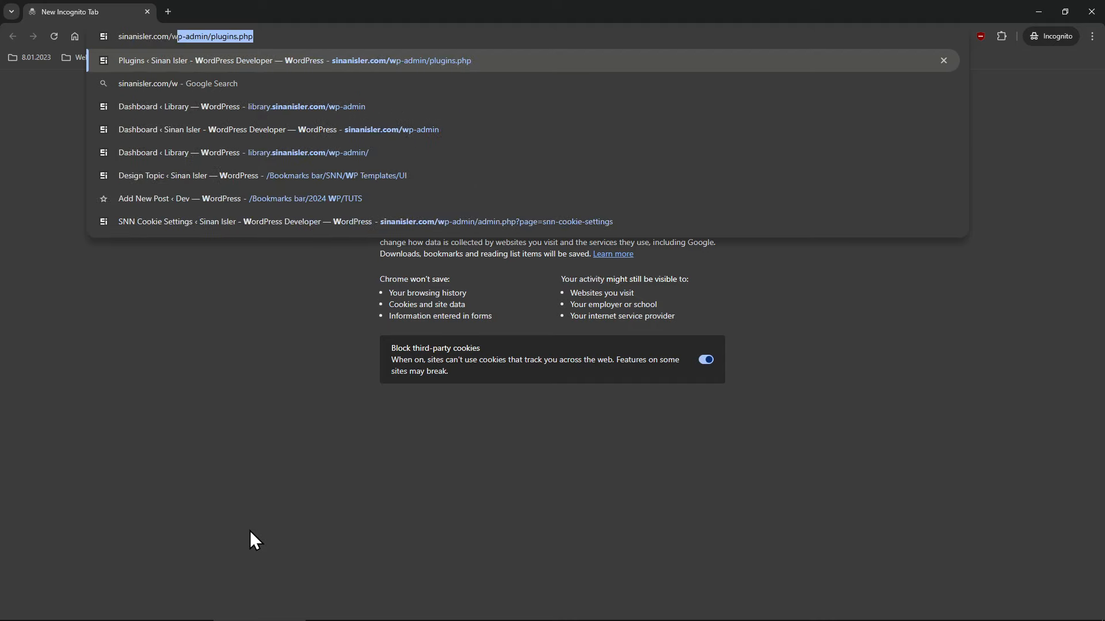
text(p-admin/p)
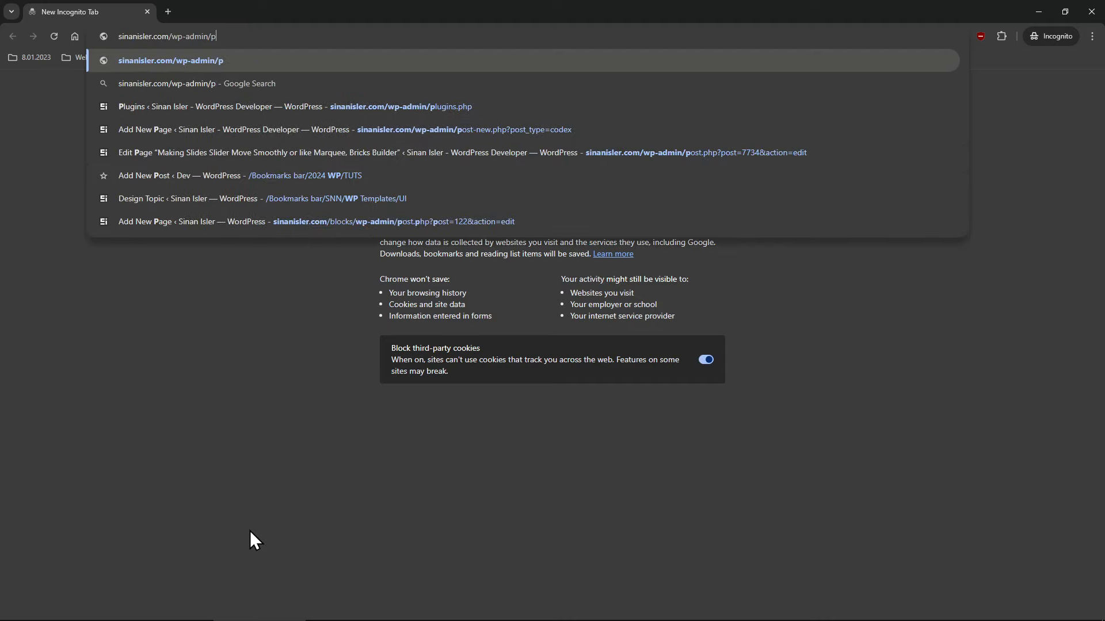
key(Return)
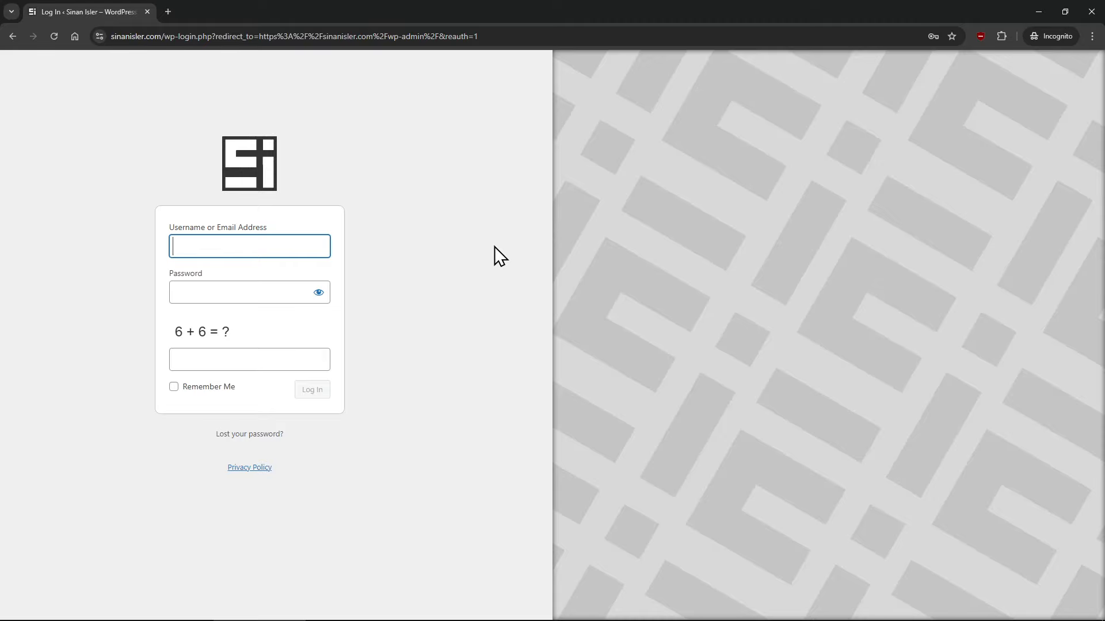
key(alt+Tab)
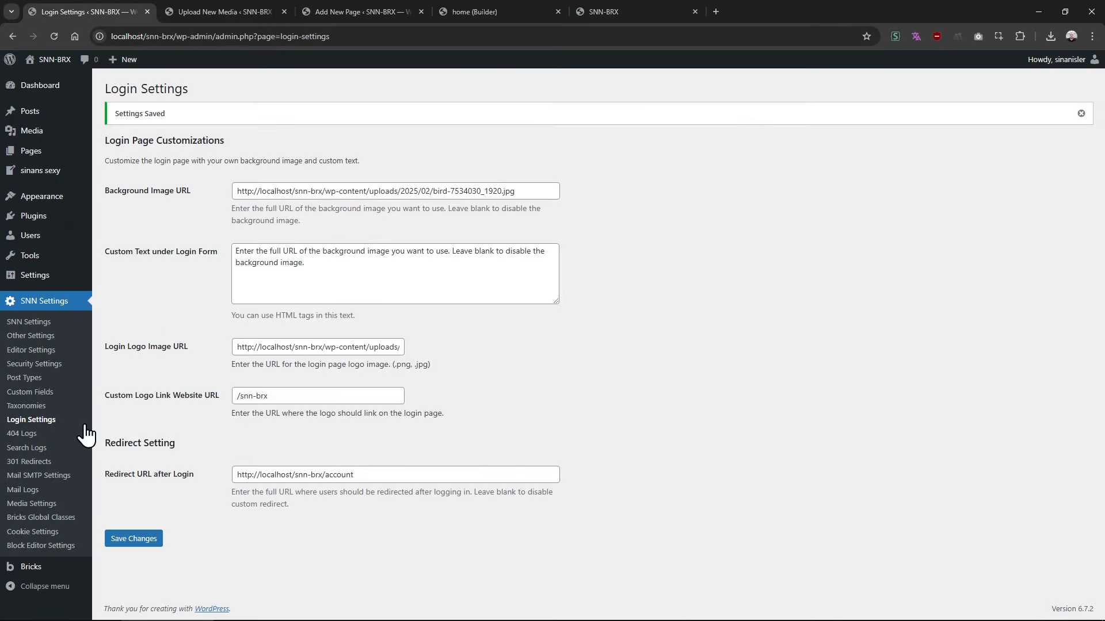
View the 404 Logs page, and enable Media Categories in the SNN Media Settings, saving the change
click(38, 437)
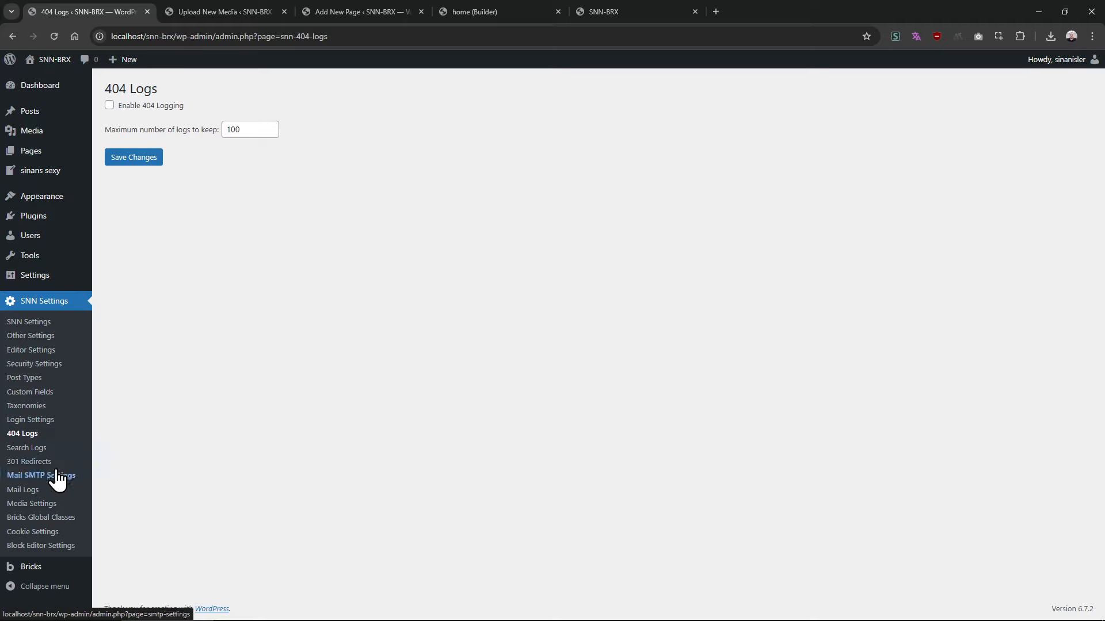
click(73, 506)
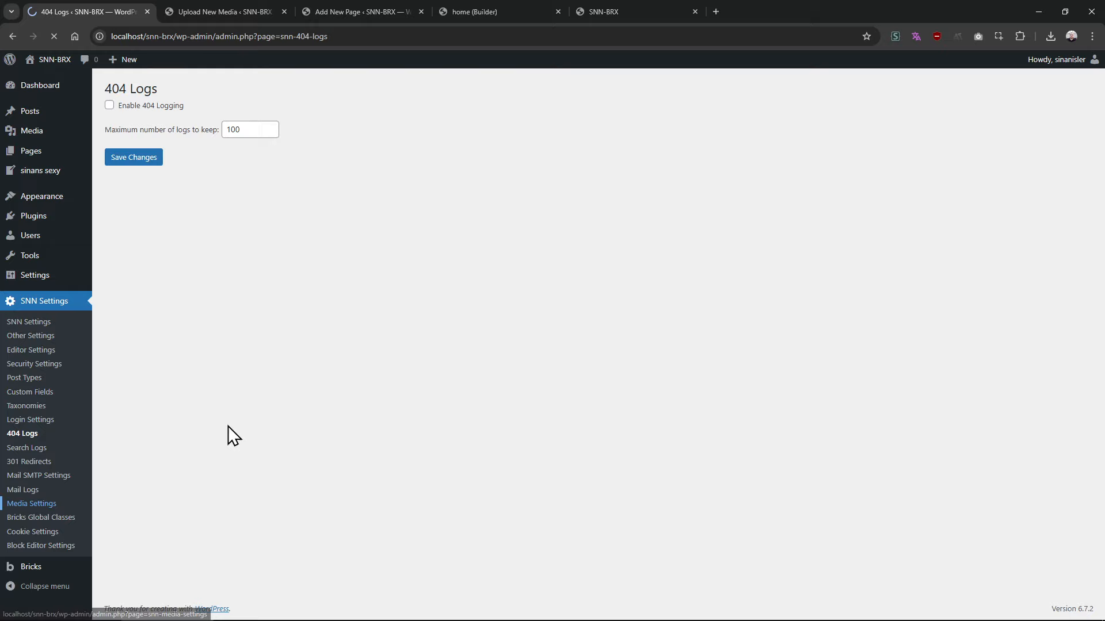
click(235, 207)
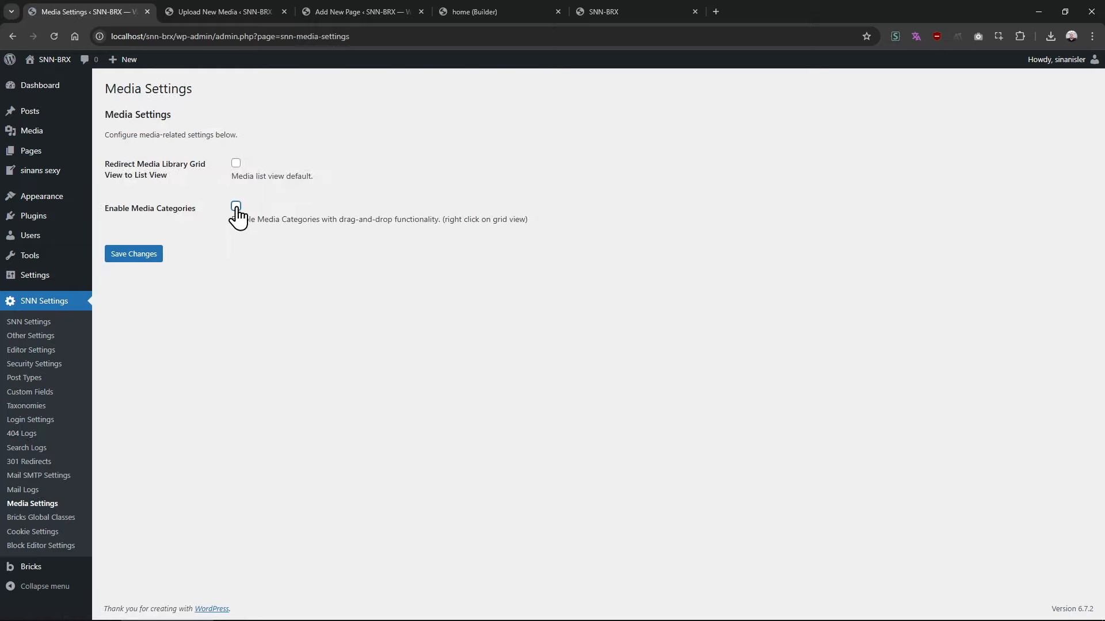
click(145, 255)
Close the leftover page editor, Bricks builder and site front-end tabs, and open the Media Library
mouse_move(57, 138)
middle_click(152, 152)
click(242, 13)
middle_click(388, 9)
middle_click(388, 9)
middle_click(389, 8)
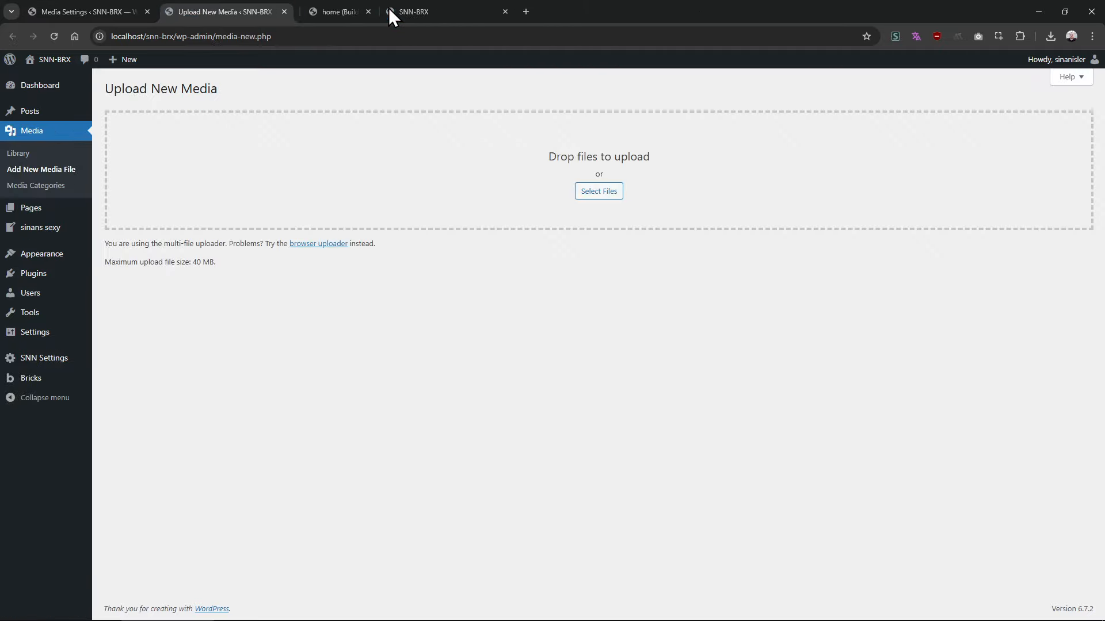
middle_click(388, 9)
click(72, 136)
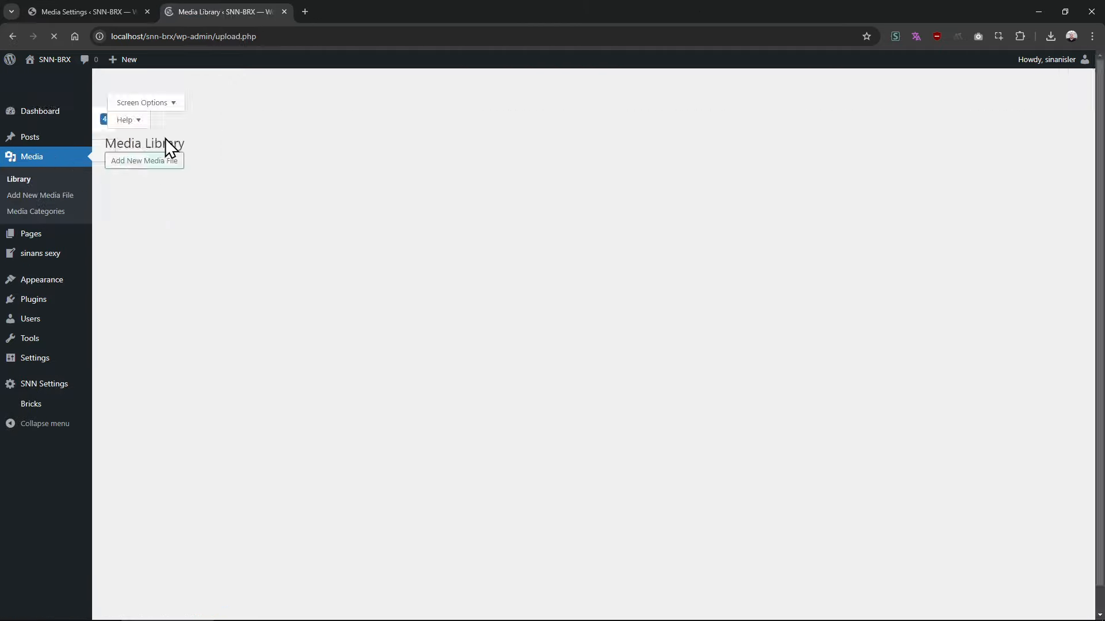
Add two media categories named Birds and Logos in the Media Library
click(157, 151)
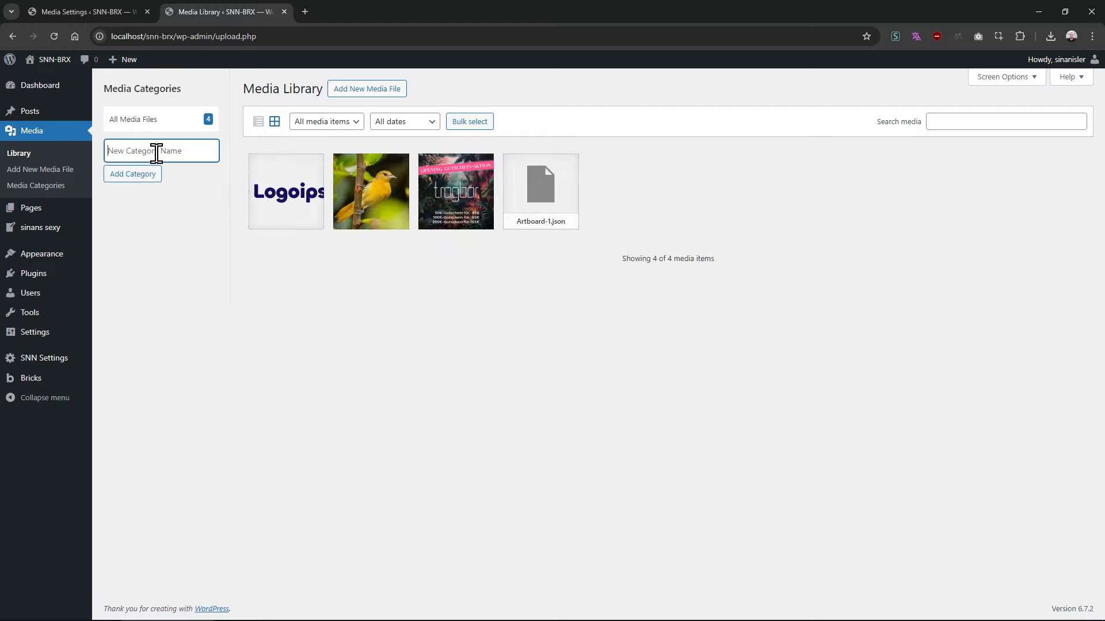
text(Birds)
click(153, 172)
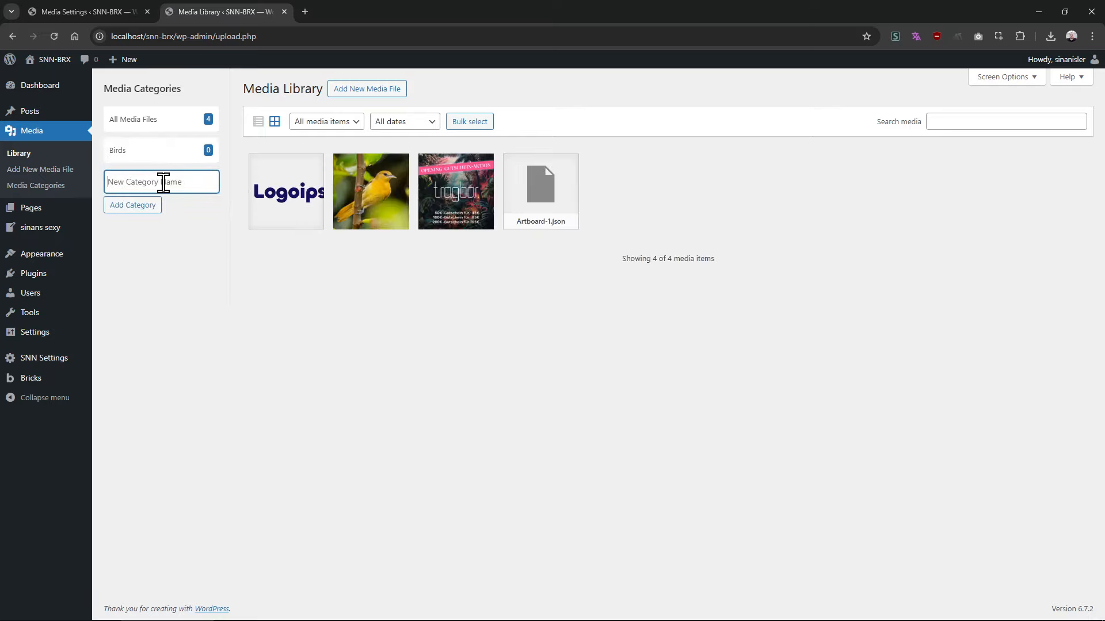
text(Logos)
key(Return)
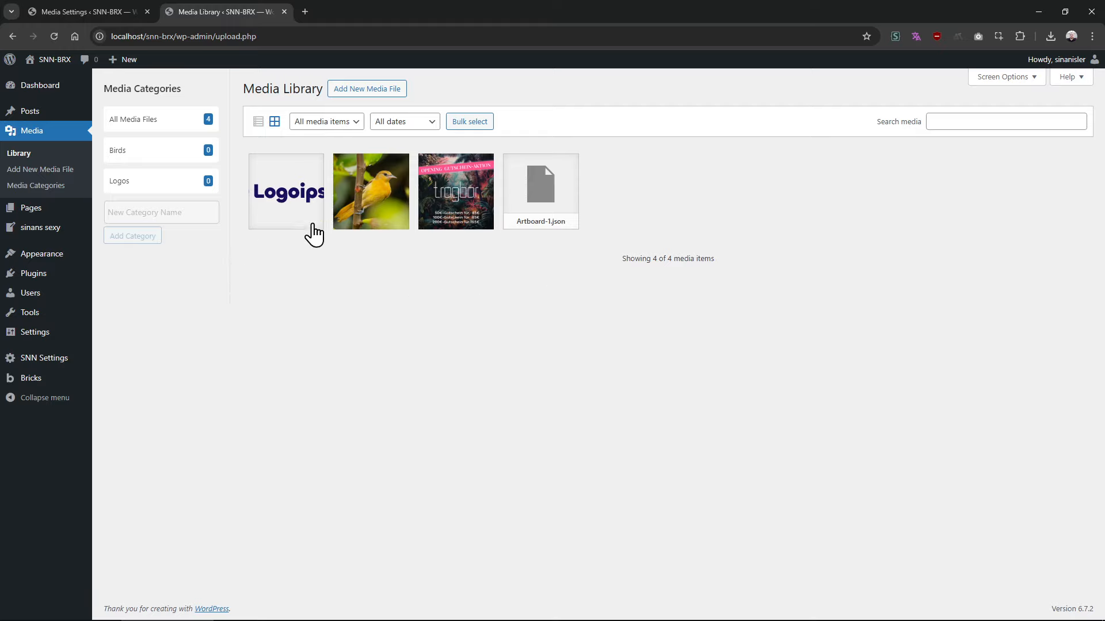
Assign the Logoipsum image to the Logos category and the yellow bird photo to the Birds category
right_click(288, 199)
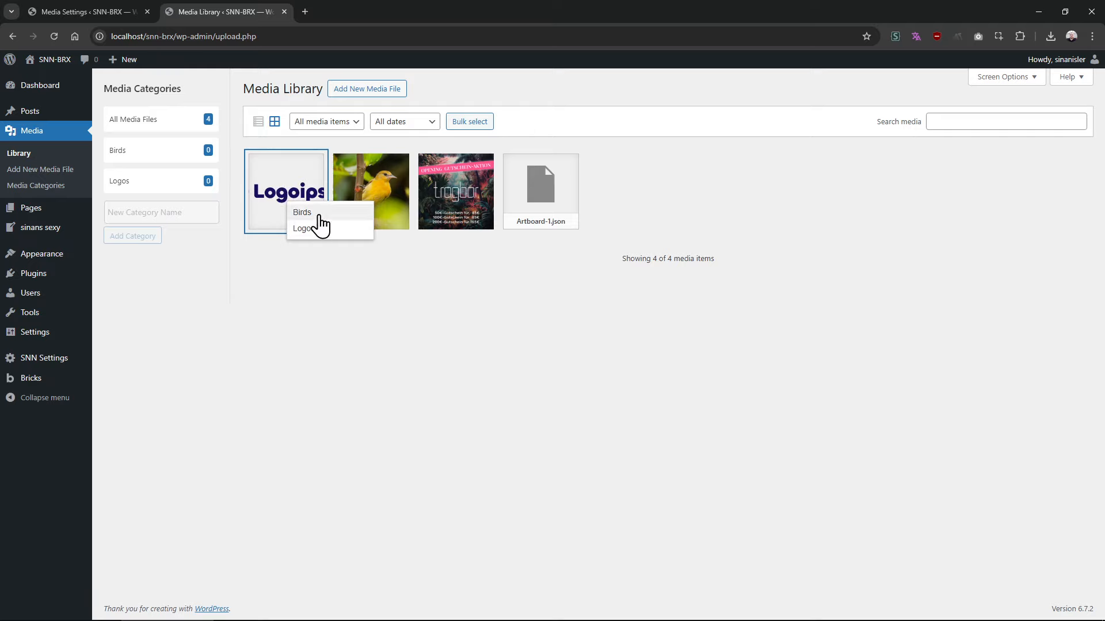
click(318, 227)
right_click(374, 213)
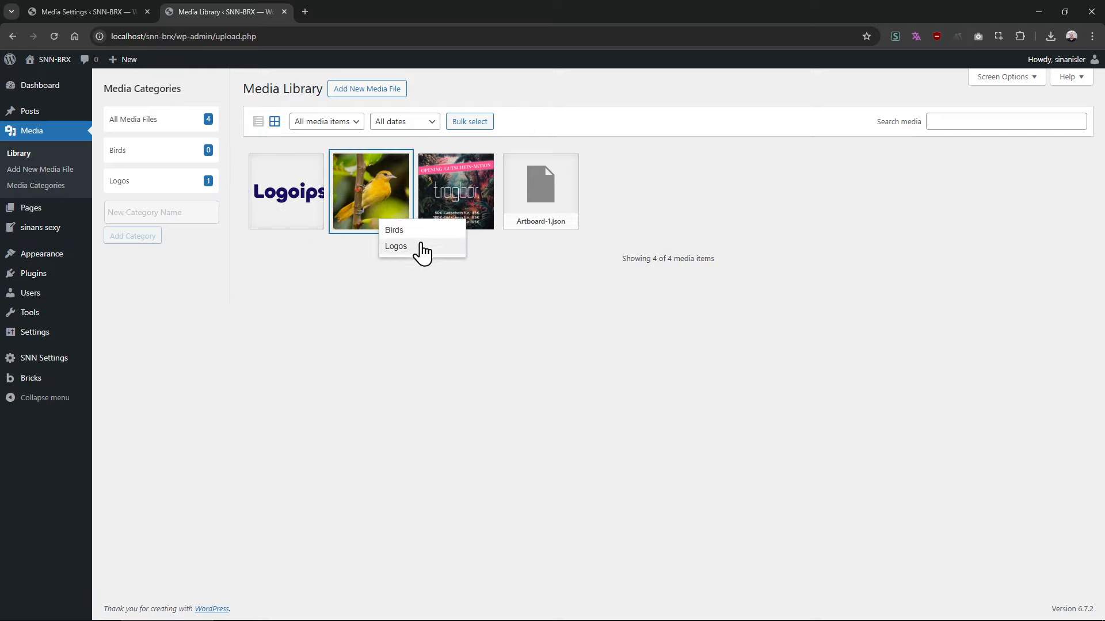
click(413, 231)
Examine the category assignments in the Media Library's list view, then return to grid view
click(258, 122)
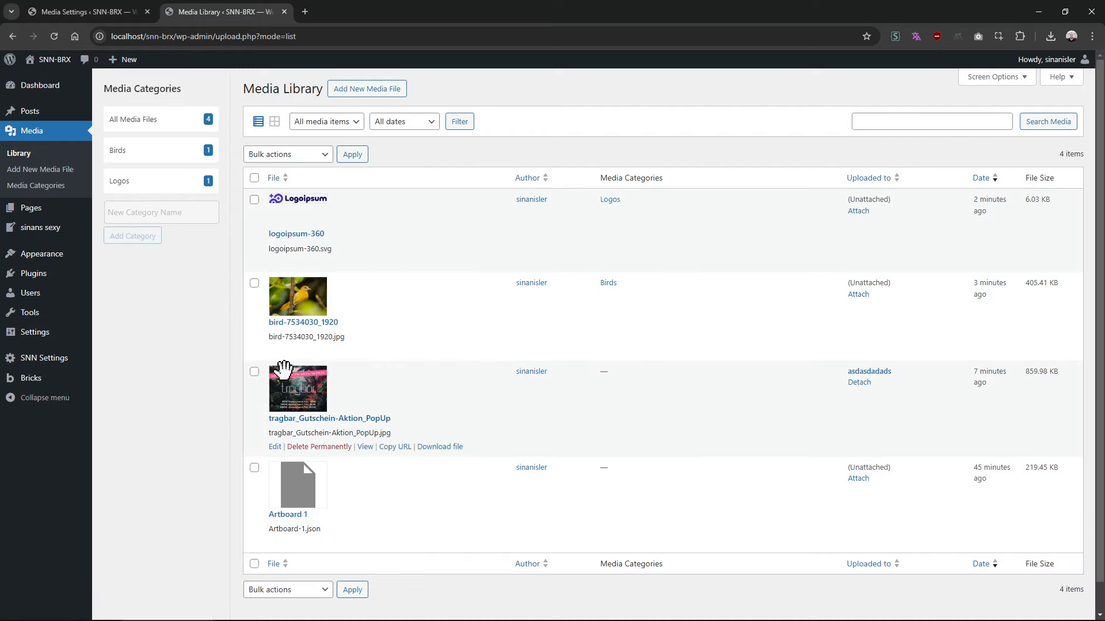
drag(291, 382, 328, 403)
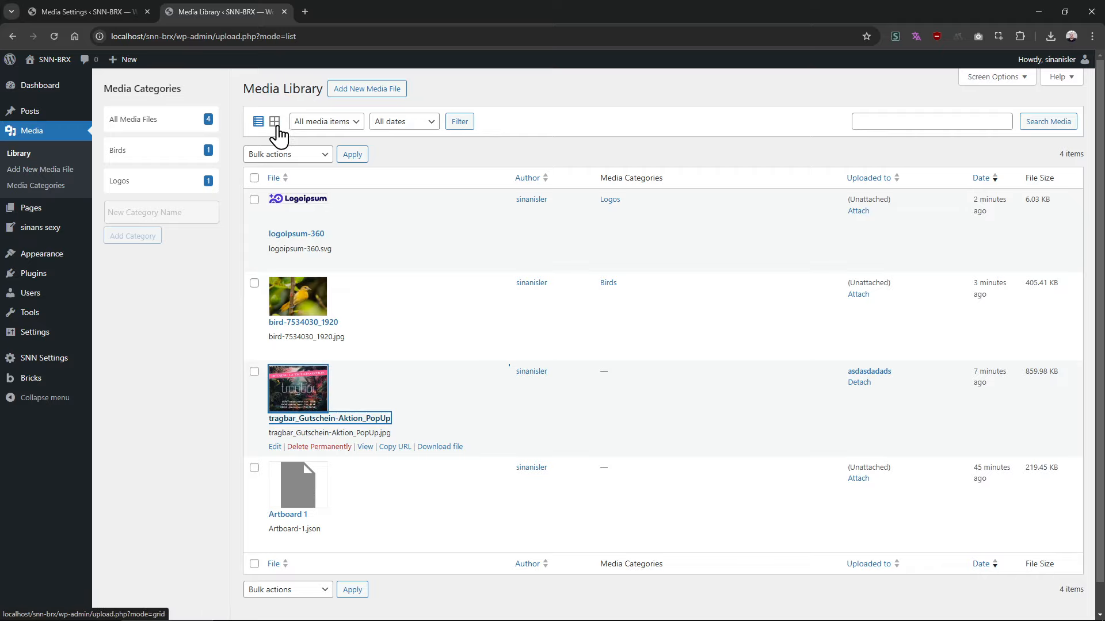
click(274, 123)
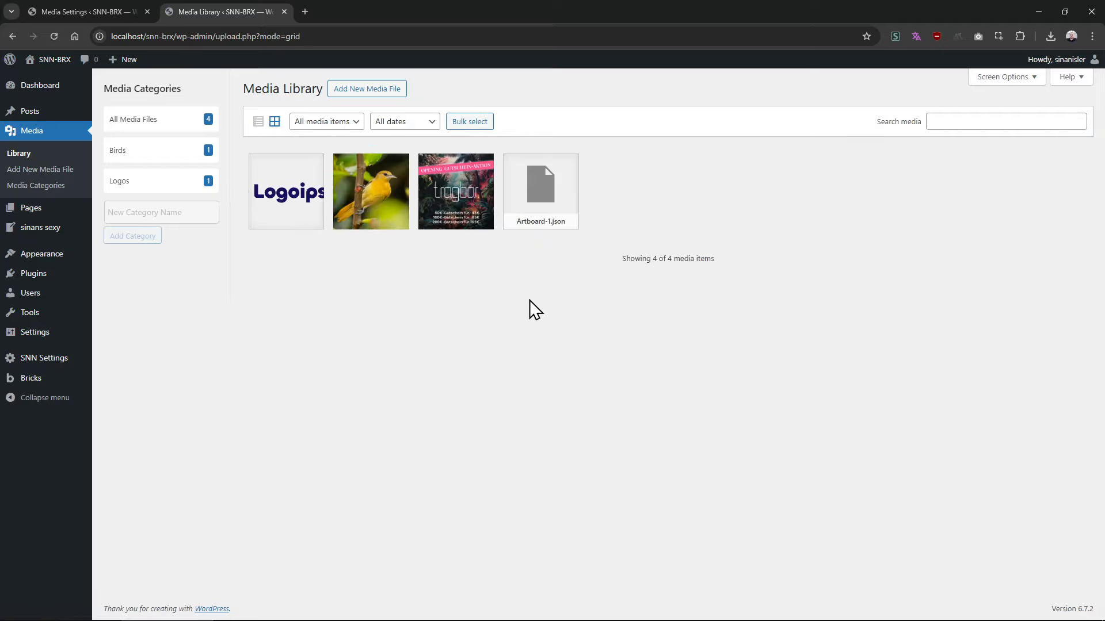
Switch to File Explorer, open the Downloads folder and try to move logoipsum-360.svg out of it
key(super+e)
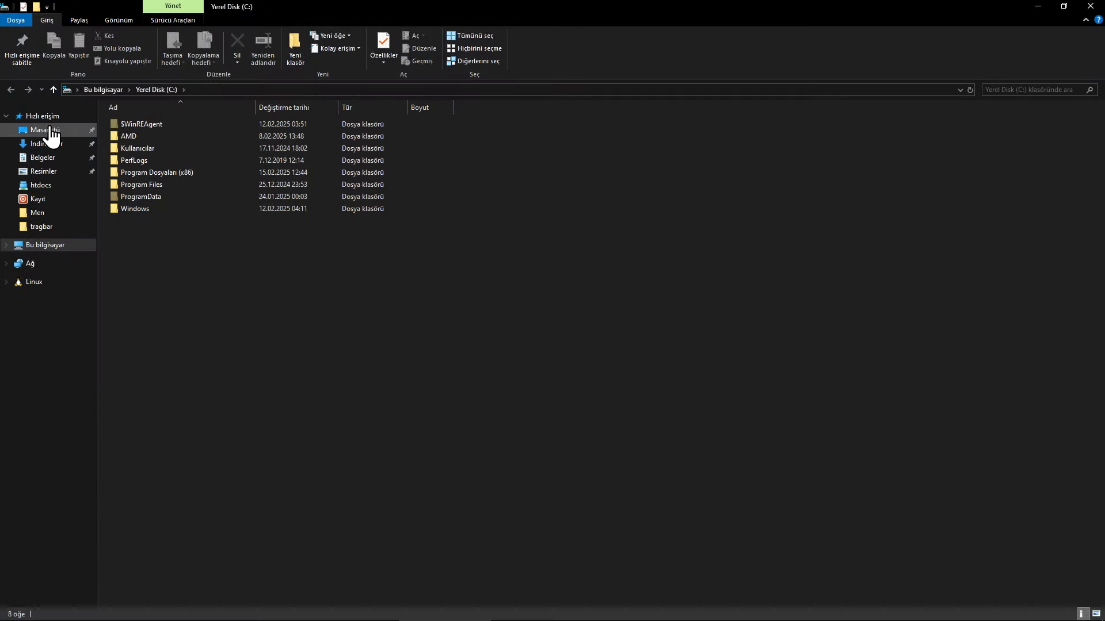
click(39, 144)
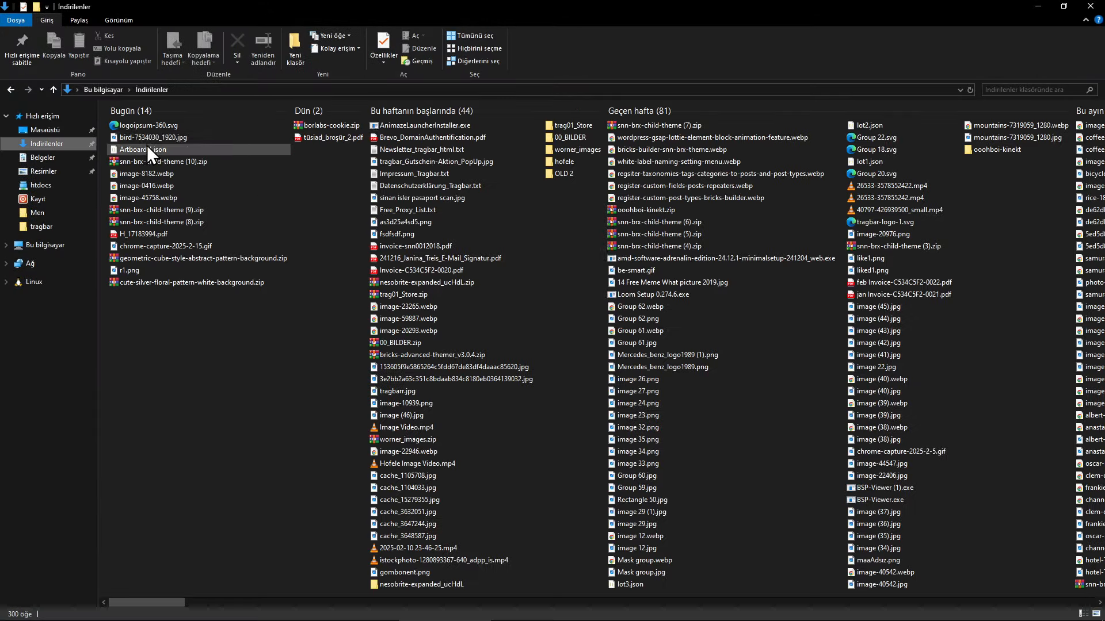
drag(143, 130, 564, 355)
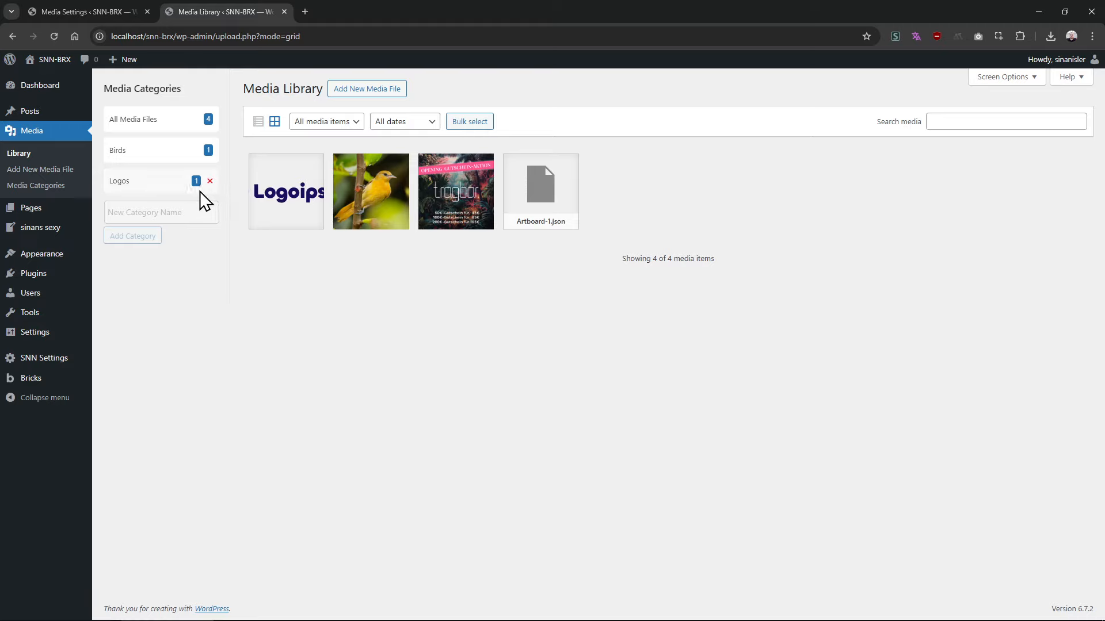
Close the Media Library tab and open the Bricks Global Classes page of the SNN Settings
click(108, 13)
middle_click(220, 12)
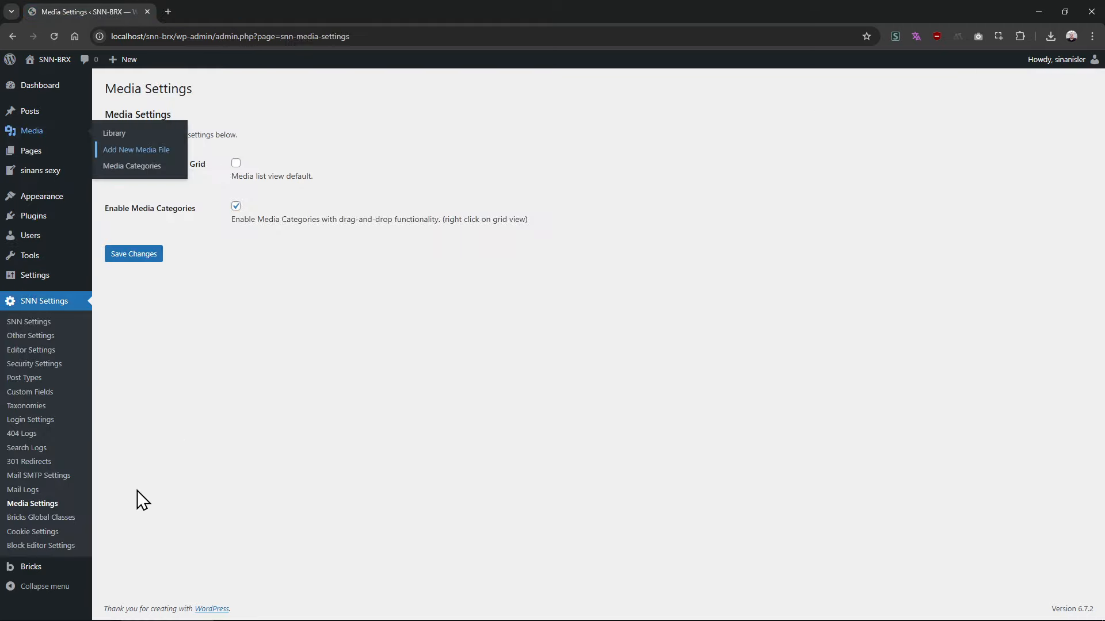
click(83, 519)
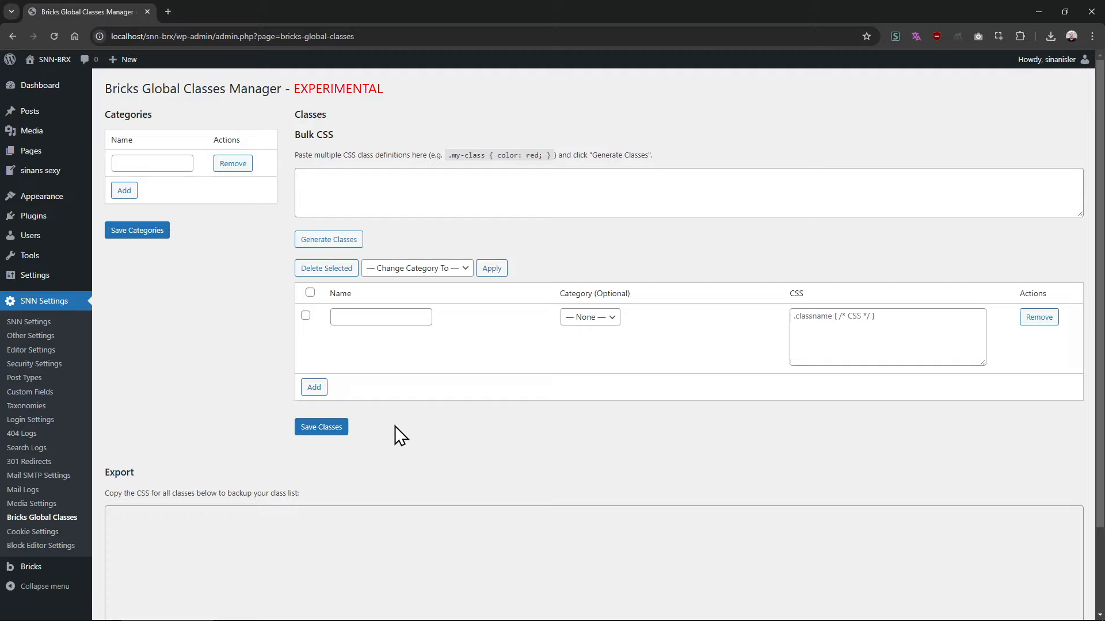
Generate a class from the bulk CSS sample ".my-class { color: red; }" and save it without the empty class row
drag(554, 156, 447, 157)
key(ctrl+c)
click(451, 192)
key(ctrl+v)
click(344, 241)
click(655, 112)
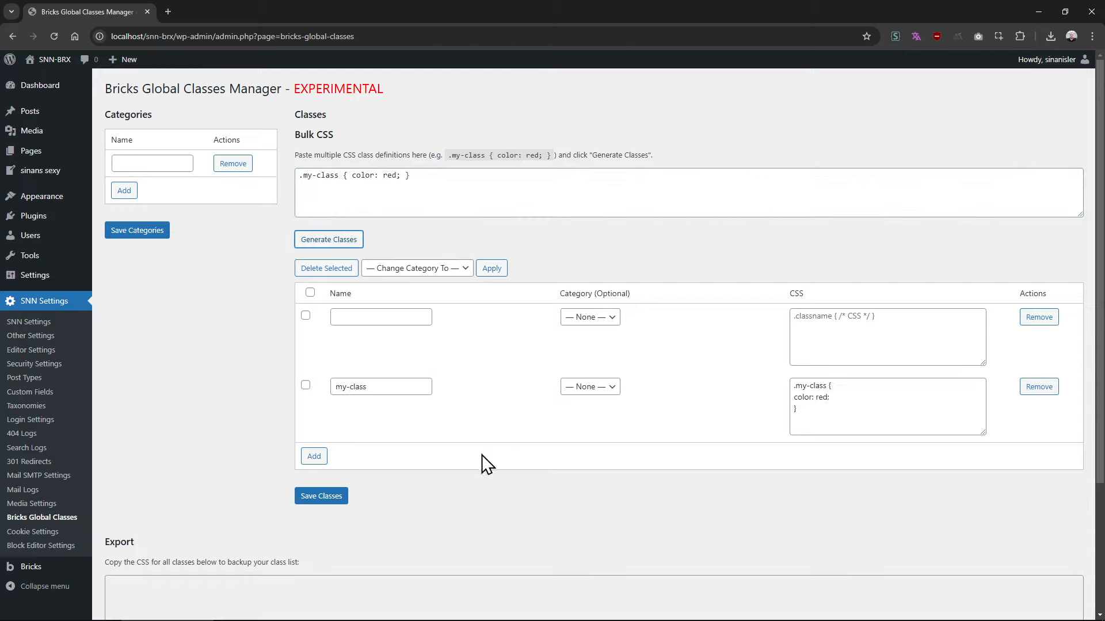
click(1039, 317)
click(321, 427)
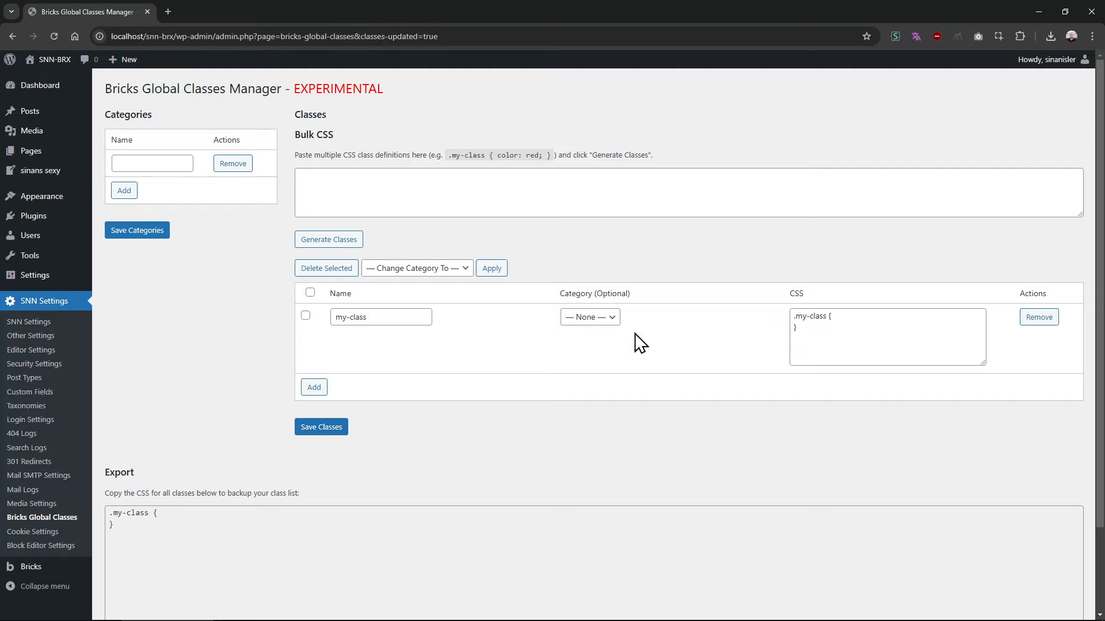
Name the empty class category SNN and save the categories
click(123, 163)
text(SNN)
click(162, 232)
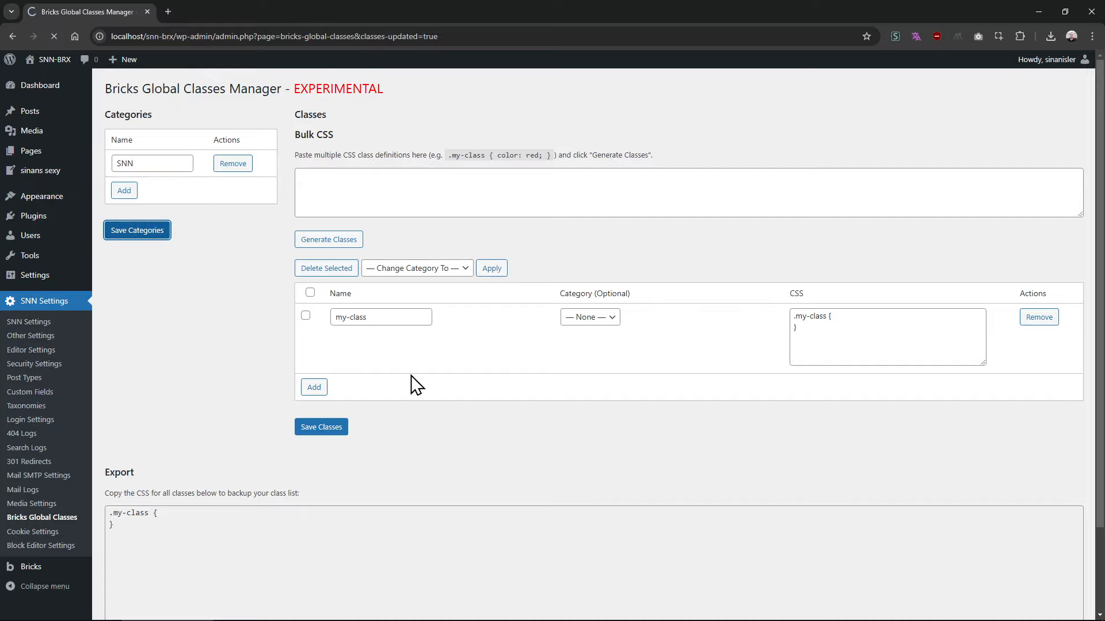
Change the category of my-class to SNN with the bulk category option and save the classes
click(309, 292)
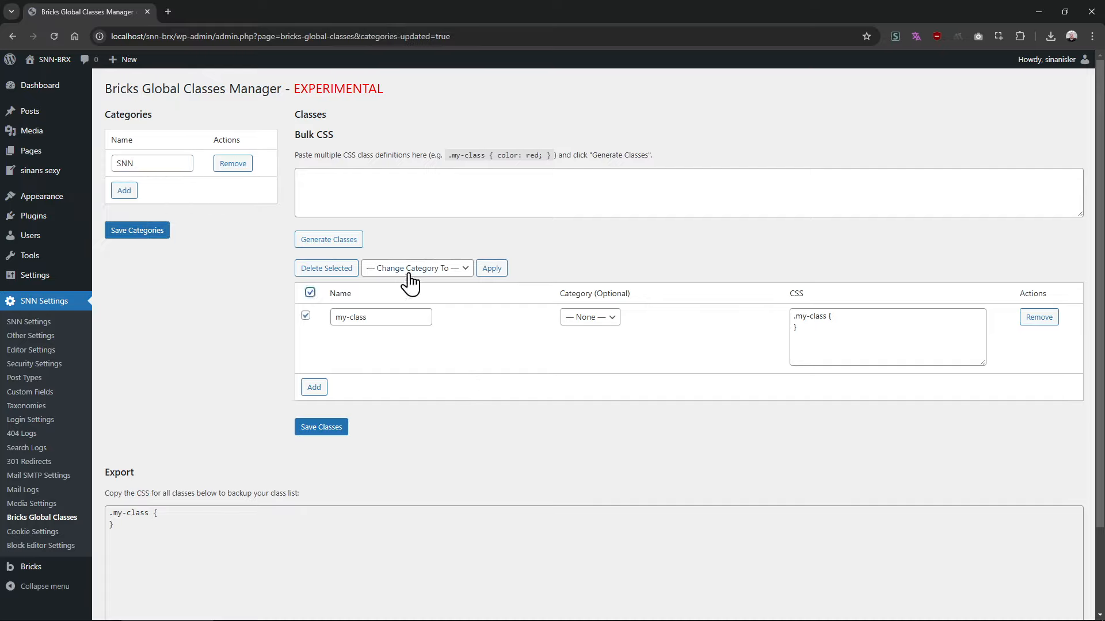
click(409, 268)
click(409, 268)
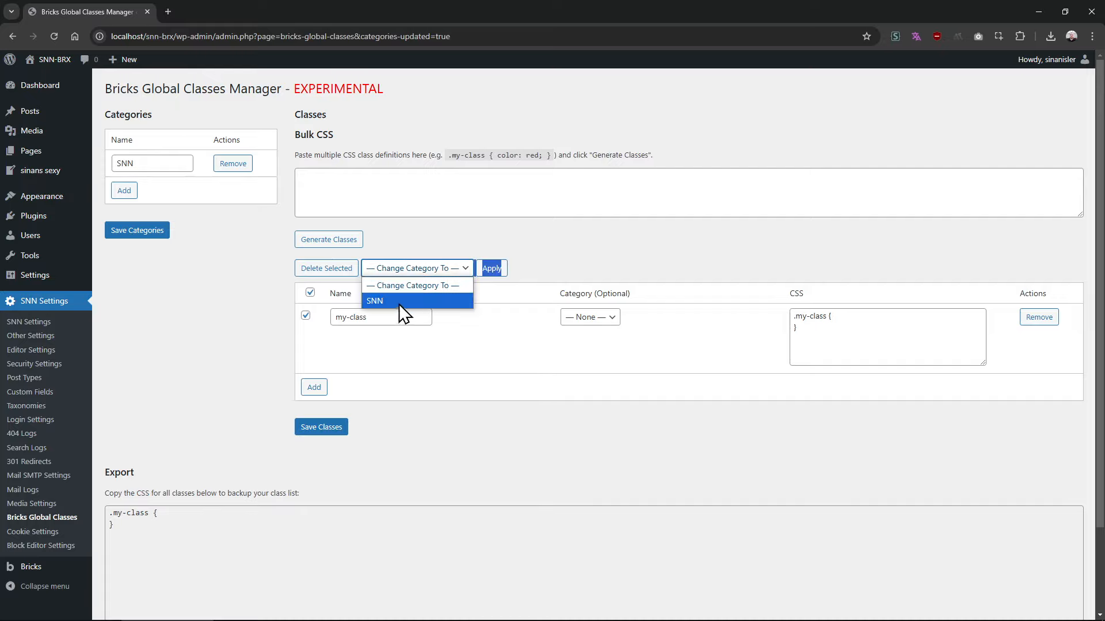
click(399, 302)
click(526, 268)
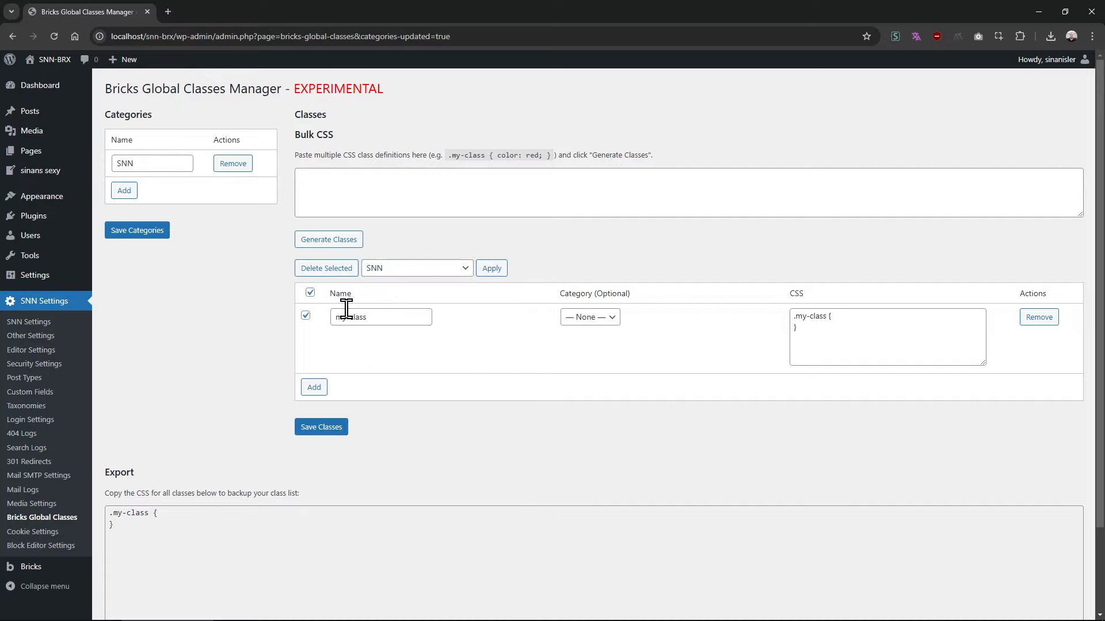
click(490, 268)
click(345, 426)
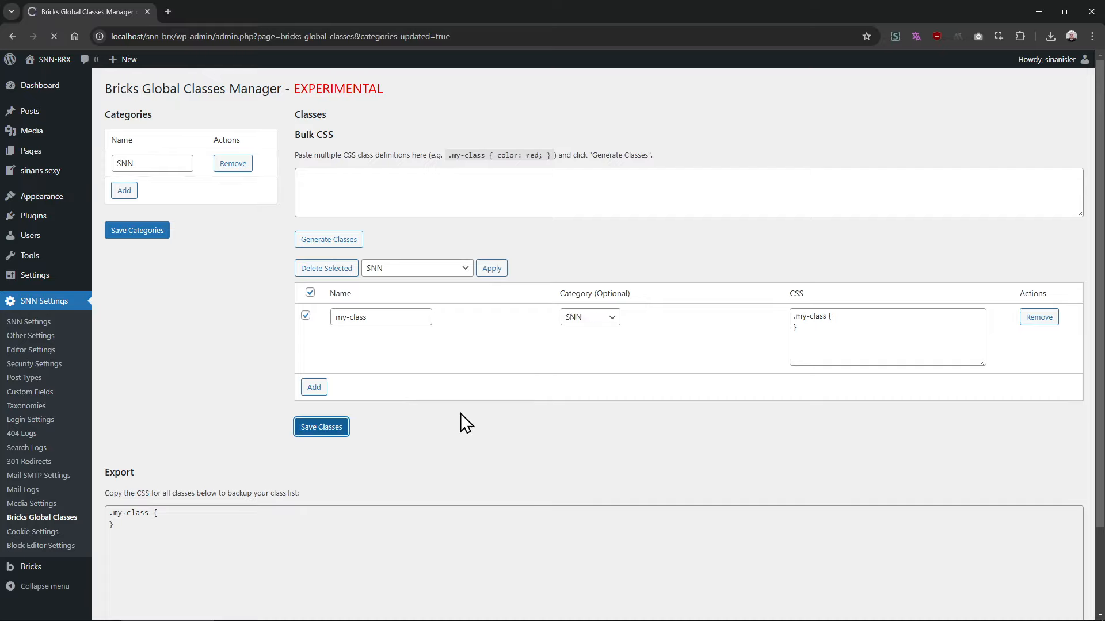
Open the site's home page in a new tab and its Bricks builder in another tab
middle_click(54, 59)
click(224, 8)
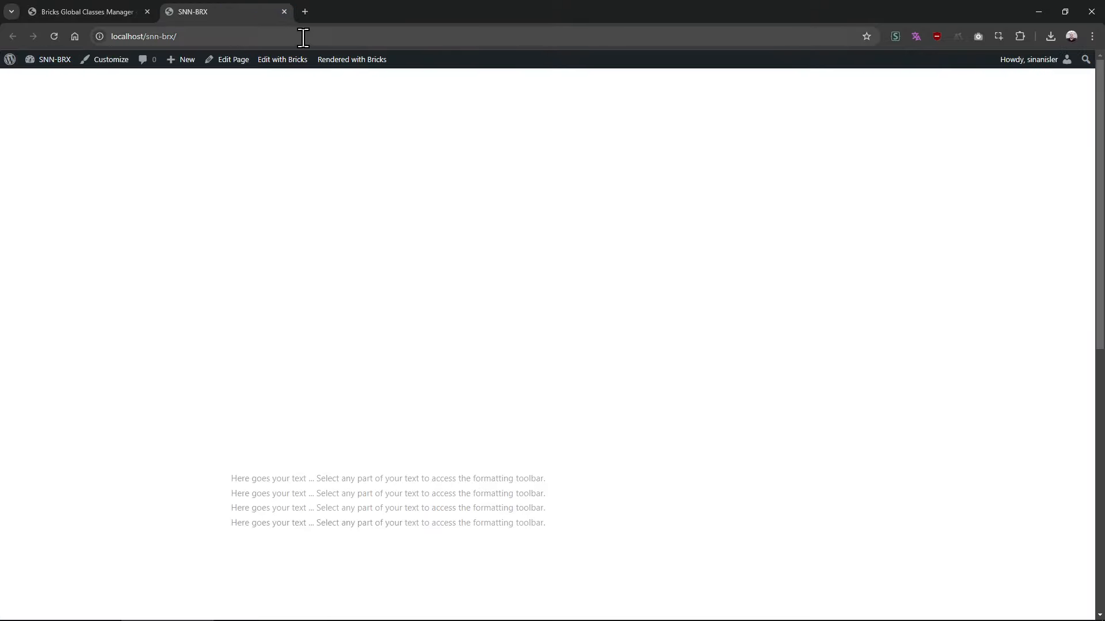
middle_click(282, 59)
click(378, 8)
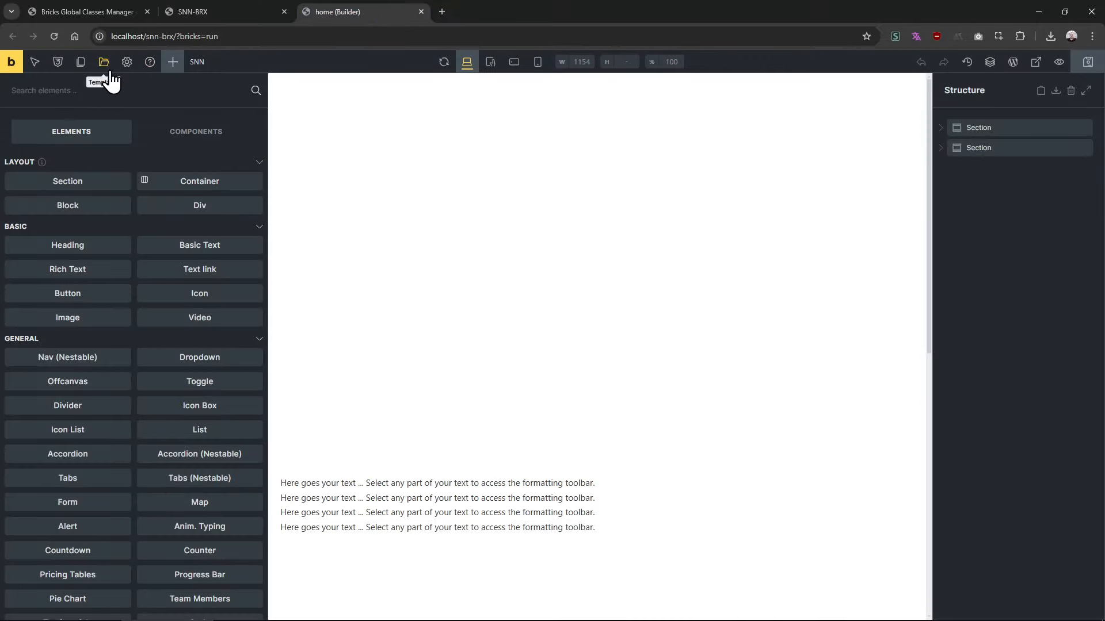
Inspect my-class under the SNN category in the Bricks class manager, and close the manager
click(77, 67)
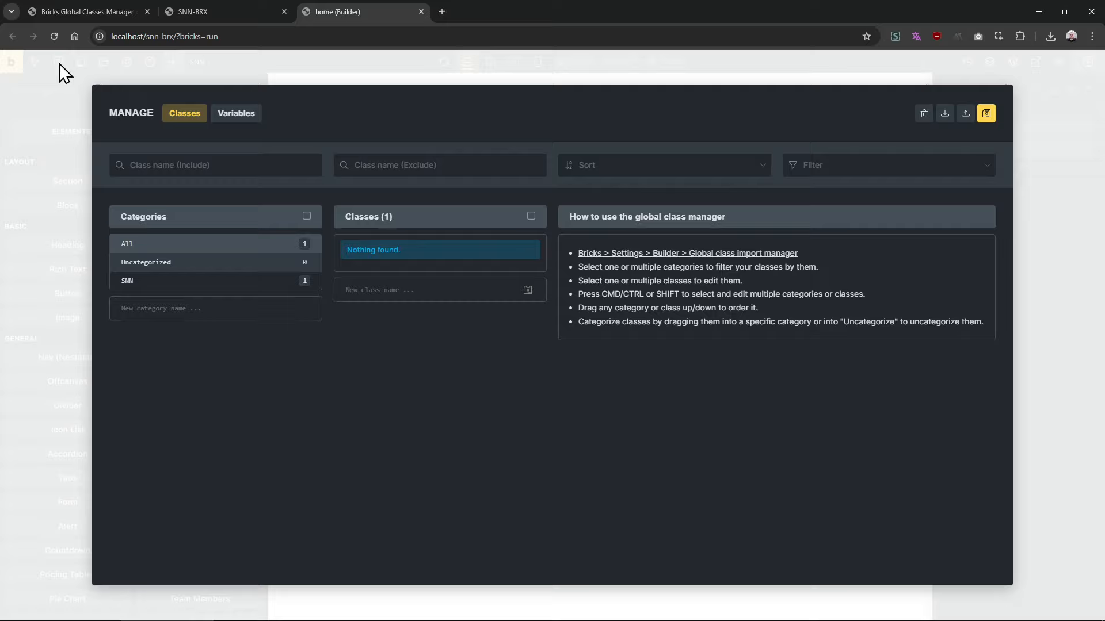
click(192, 287)
click(396, 245)
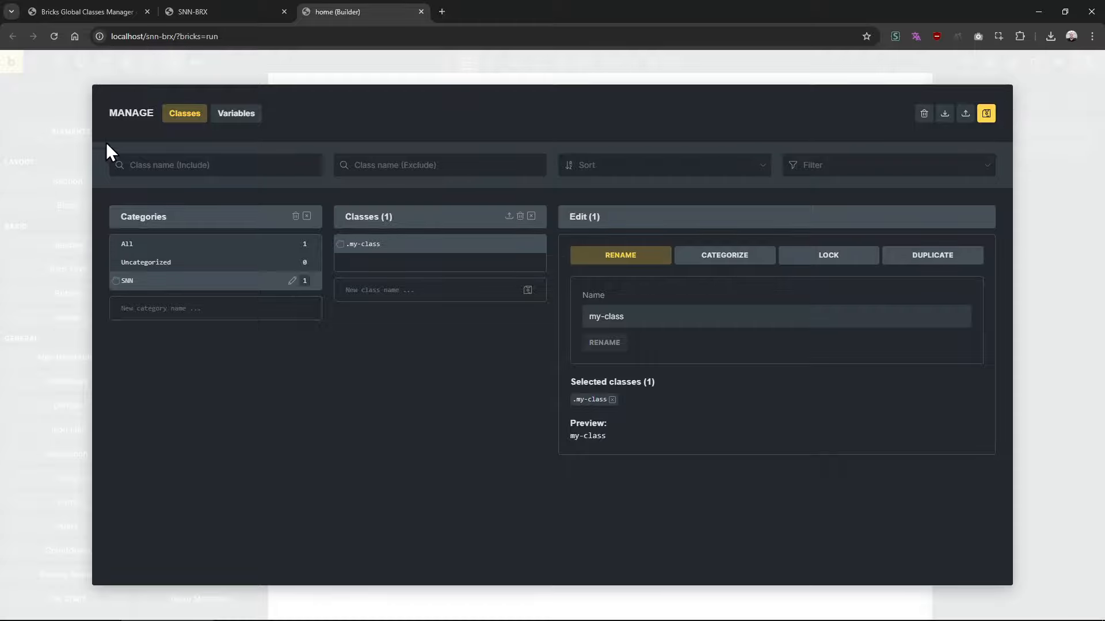
key(Escape)
Try to add color:red to the CSS definition of my-class on the Bricks Global Classes page
click(227, 12)
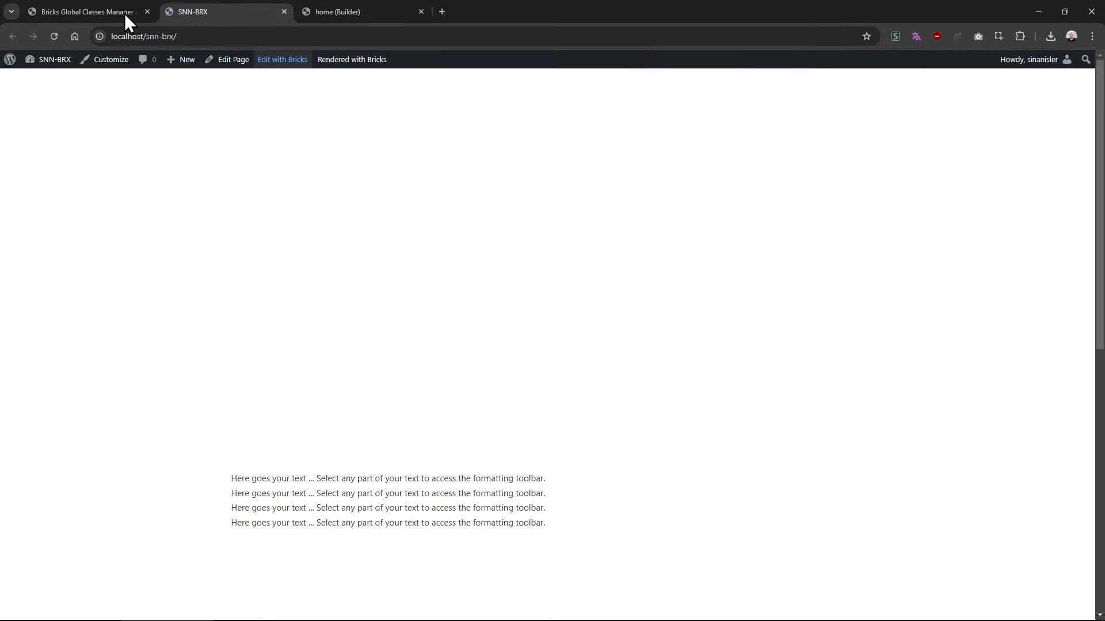
click(124, 12)
click(840, 321)
text(c)
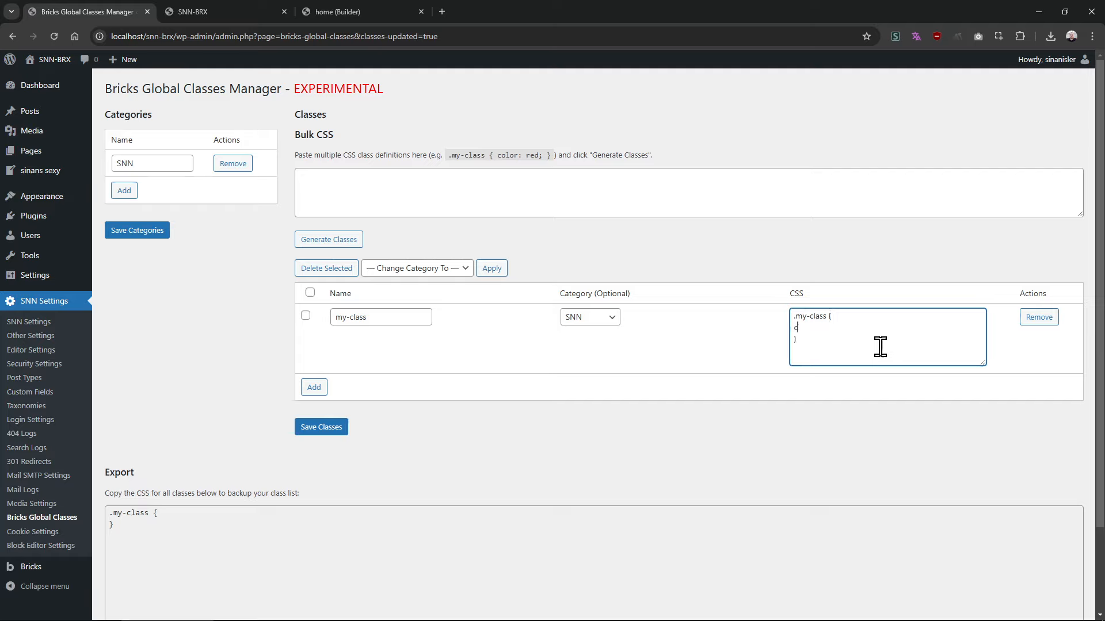
text(olor:red)
click(820, 454)
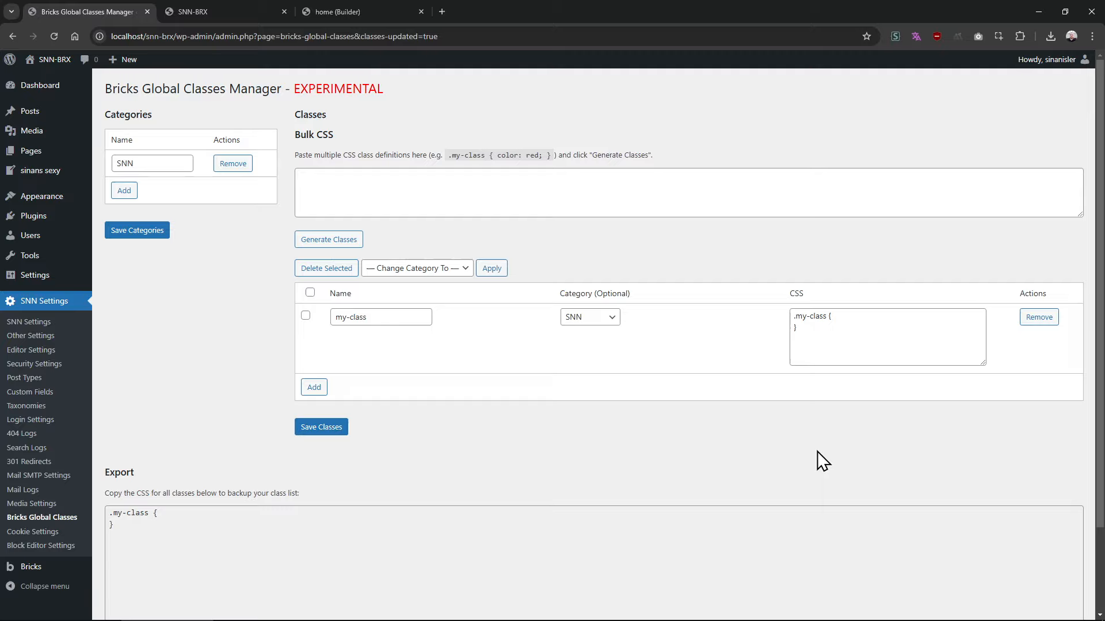
Copy the sample ".my-class { color: red; }" into the Bulk CSS area of the Bricks Global Classes page
drag(448, 154, 554, 155)
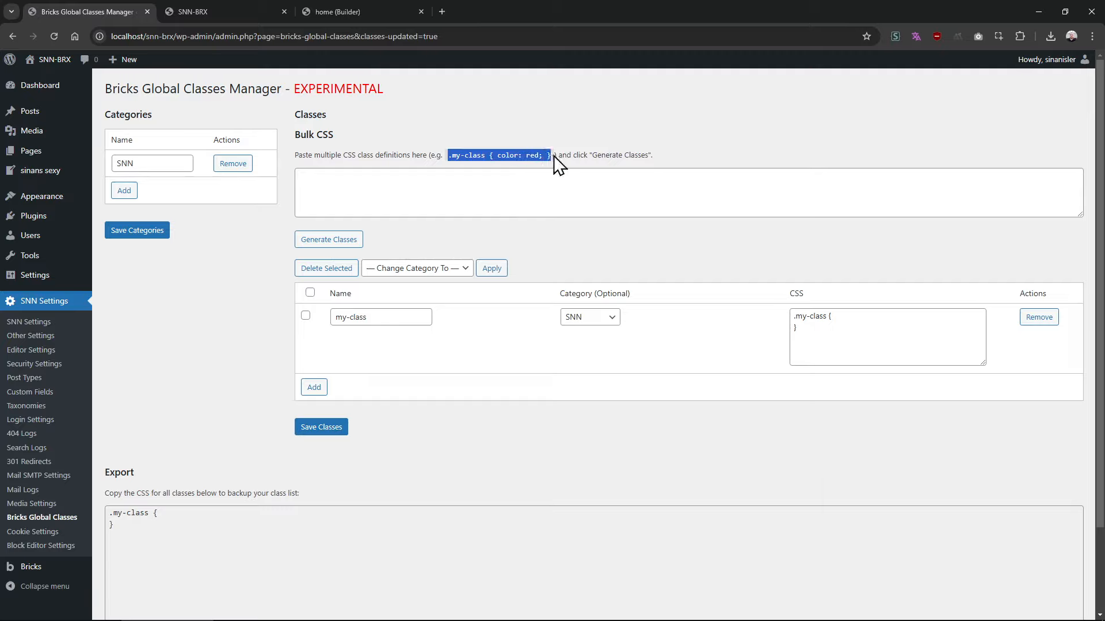
key(ctrl+c)
click(521, 207)
key(ctrl+v)
Apply the my-class global class to the third Basic Text element in the Bricks builder and save the page
click(345, 11)
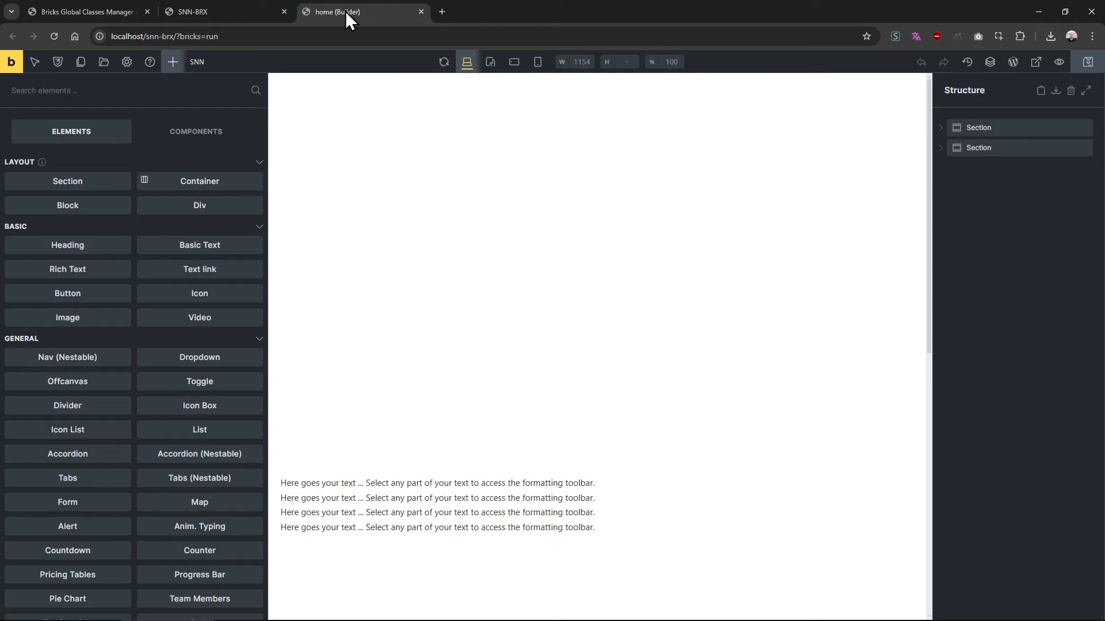
click(453, 507)
click(124, 138)
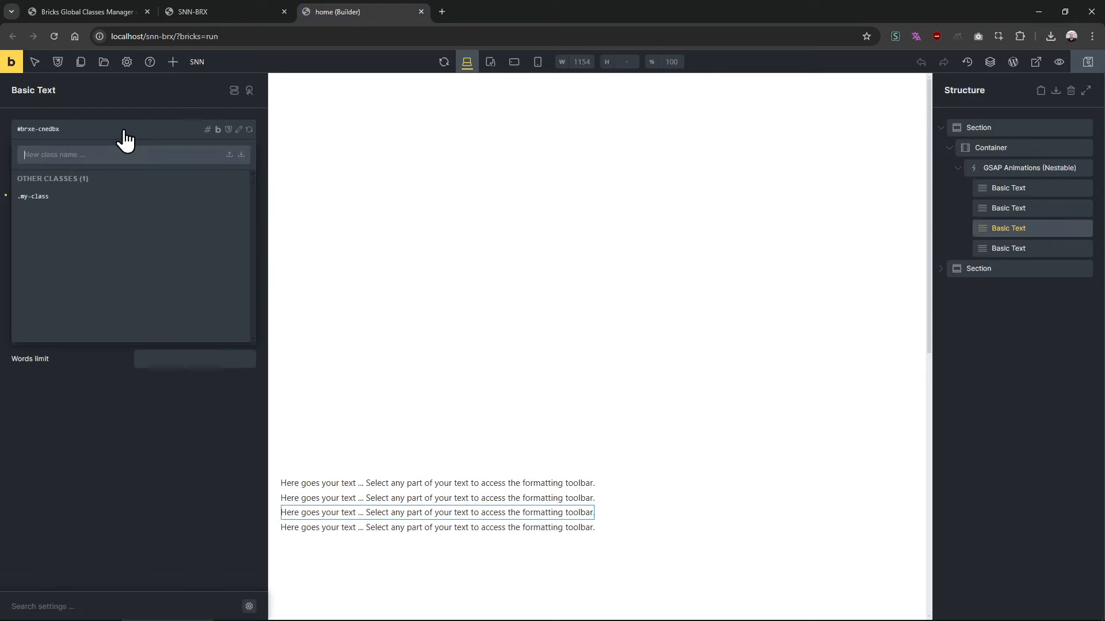
click(85, 198)
click(189, 172)
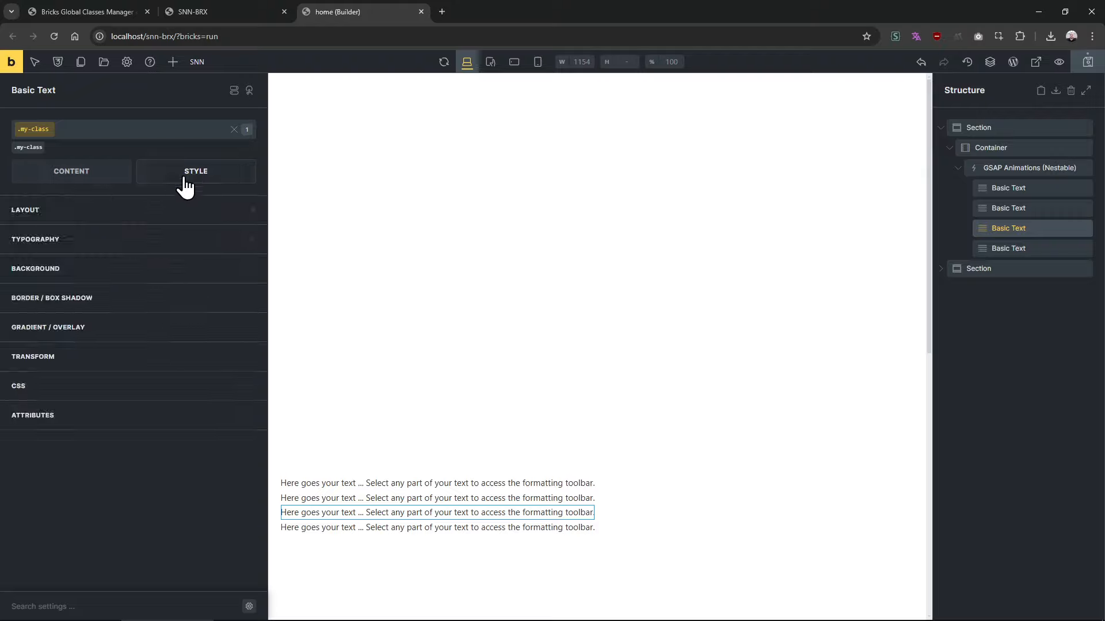
click(1088, 61)
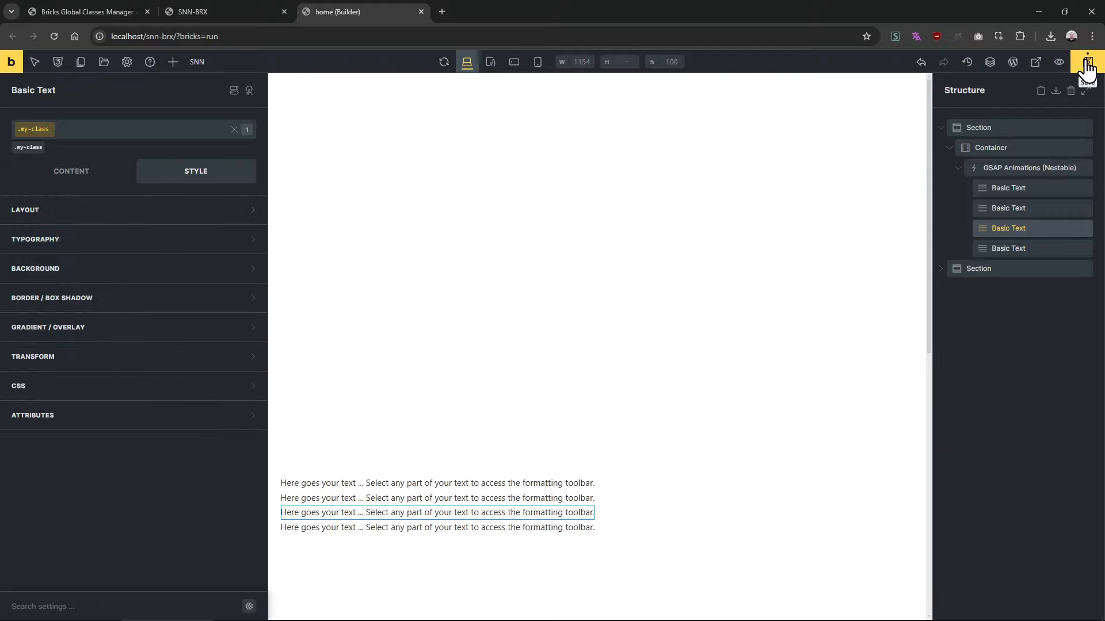
Compare the Bricks builder with the site's front-end home page to check how the Basic Text element is styled
click(247, 14)
click(135, 15)
click(330, 15)
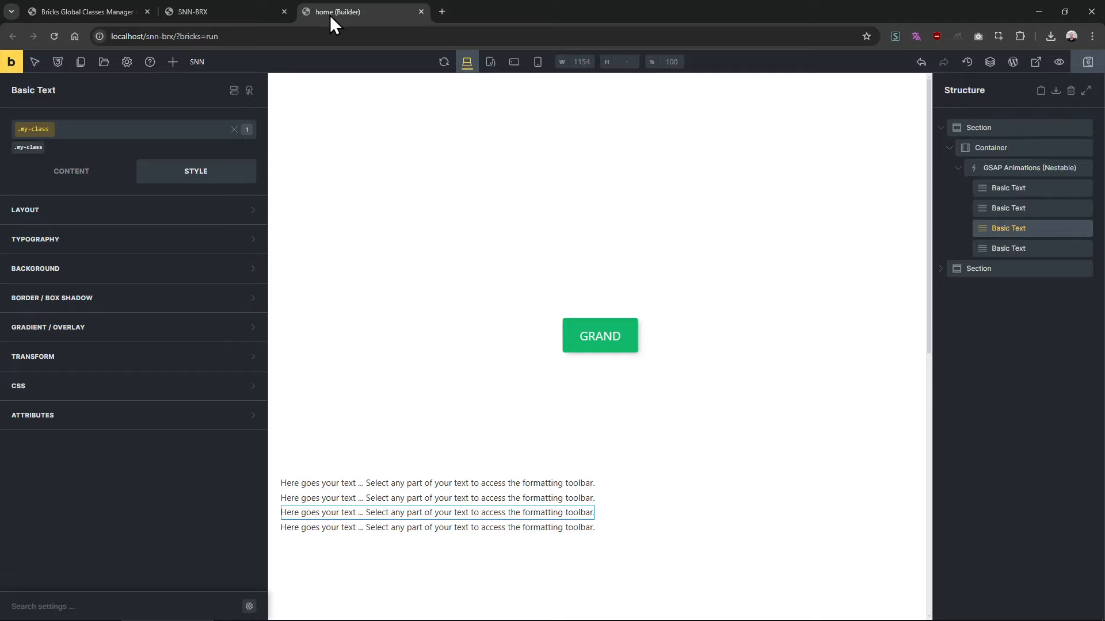
click(204, 10)
key(ctrl+Tab)
click(229, 9)
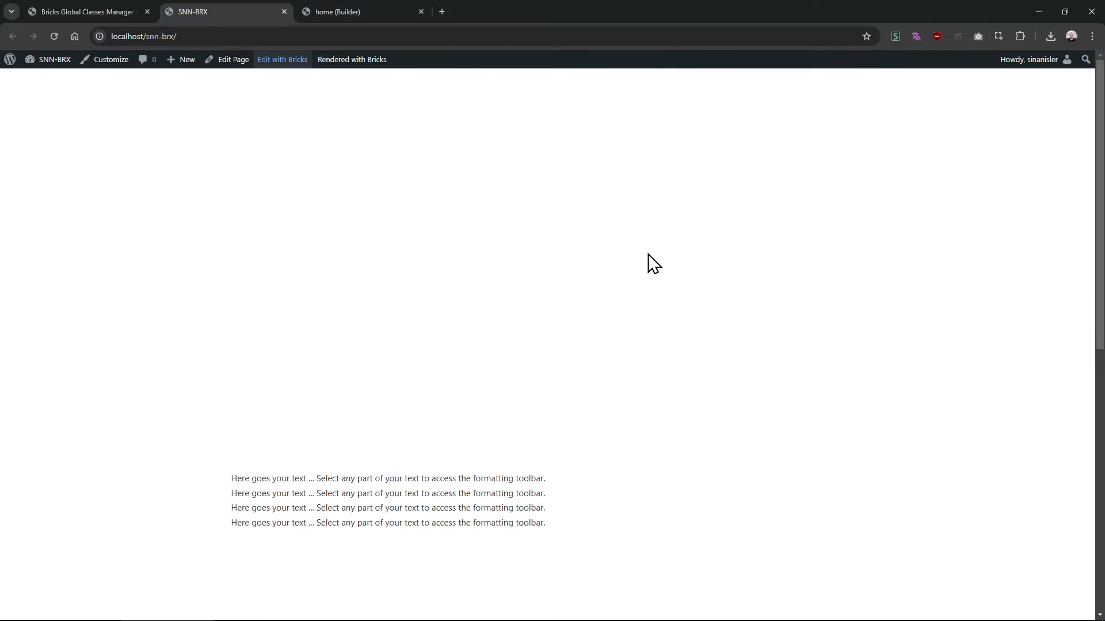
Cut all text out of the Bulk CSS area on the Bricks Global Classes page
click(81, 12)
key(ctrl+a)
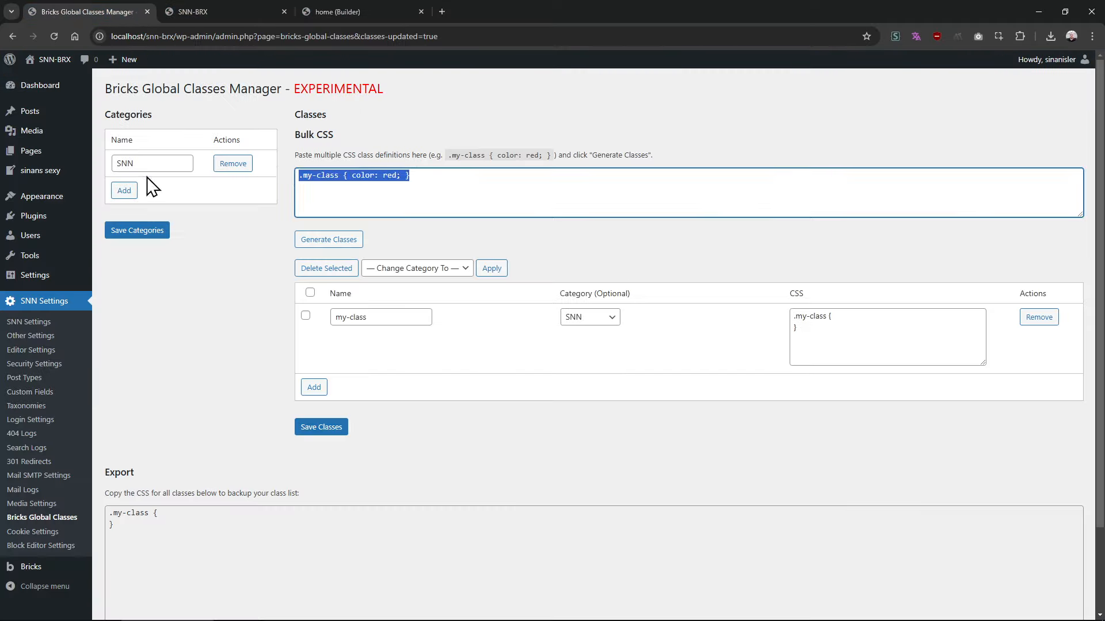
key(ctrl+x)
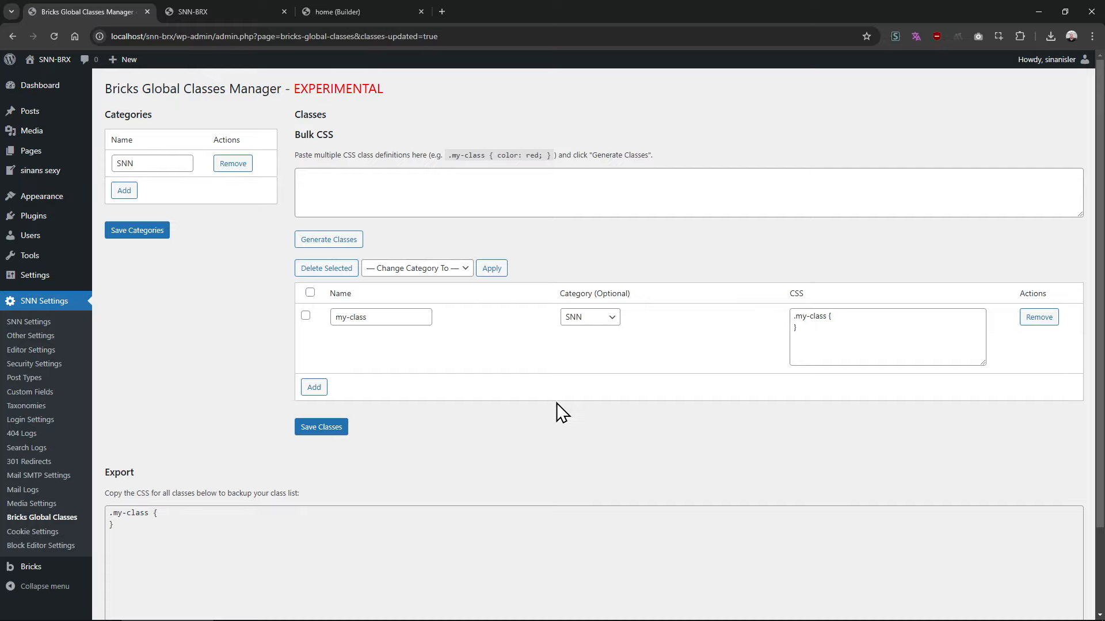
Tick the my-class row and examine the CSS backup in the Export section of the Bricks Global Classes page
click(305, 315)
scroll(295, 426, down, 2)
drag(108, 410, 144, 464)
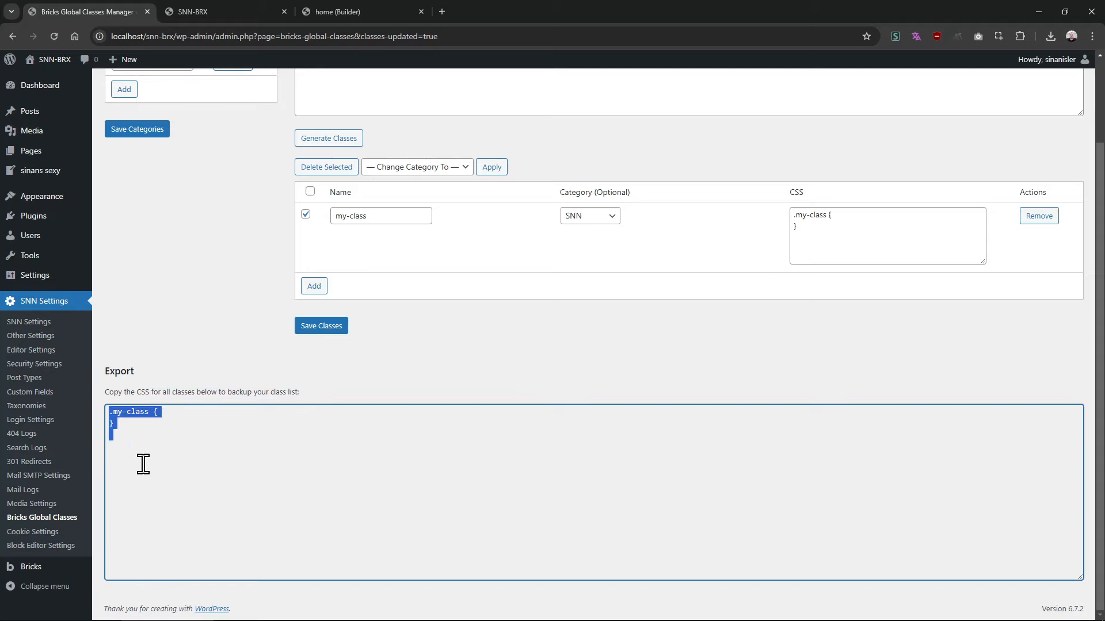
click(143, 464)
drag(111, 413, 148, 451)
click(148, 451)
scroll(339, 398, up, 2)
drag(340, 401, 442, 464)
click(299, 128)
click(442, 464)
scroll(344, 424, down, 2)
click(192, 522)
drag(110, 386, 171, 502)
click(171, 503)
click(174, 378)
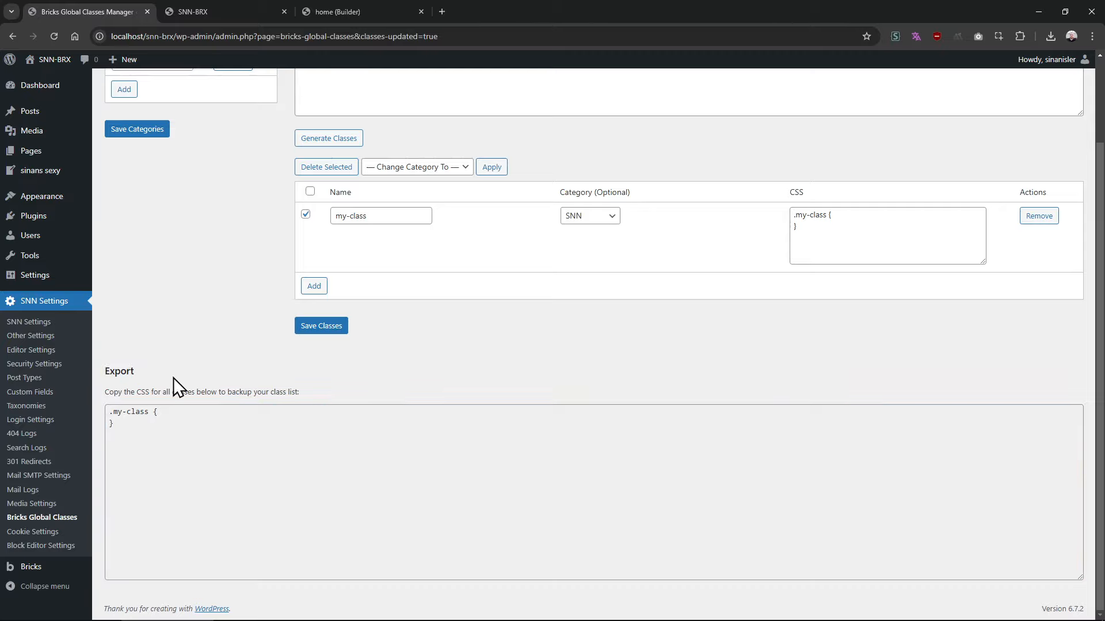
Open the Block Editor Settings of SNN Settings and mark all core blocks for disabling
click(41, 545)
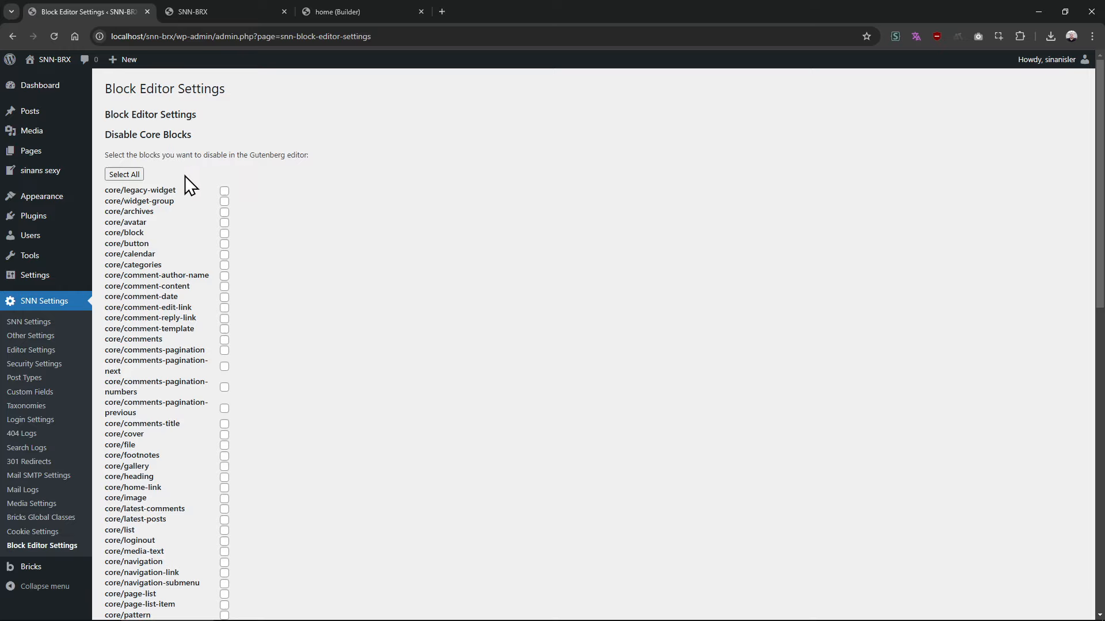
click(129, 175)
Open a new post in a separate tab and examine which blocks its block inserter offers
mouse_move(48, 115)
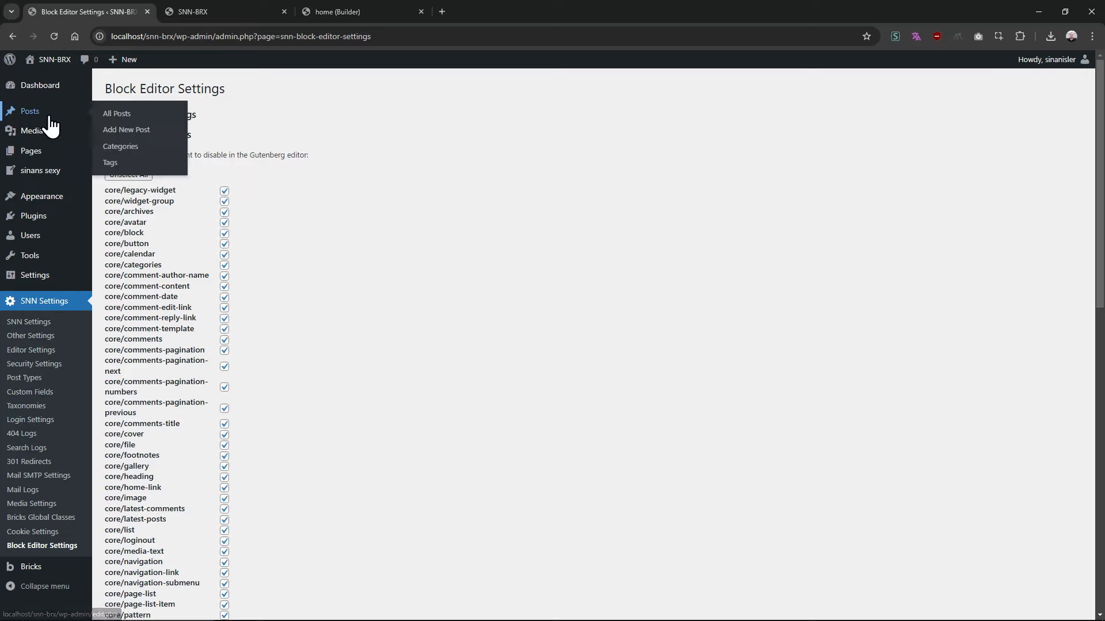
middle_click(139, 133)
click(217, 12)
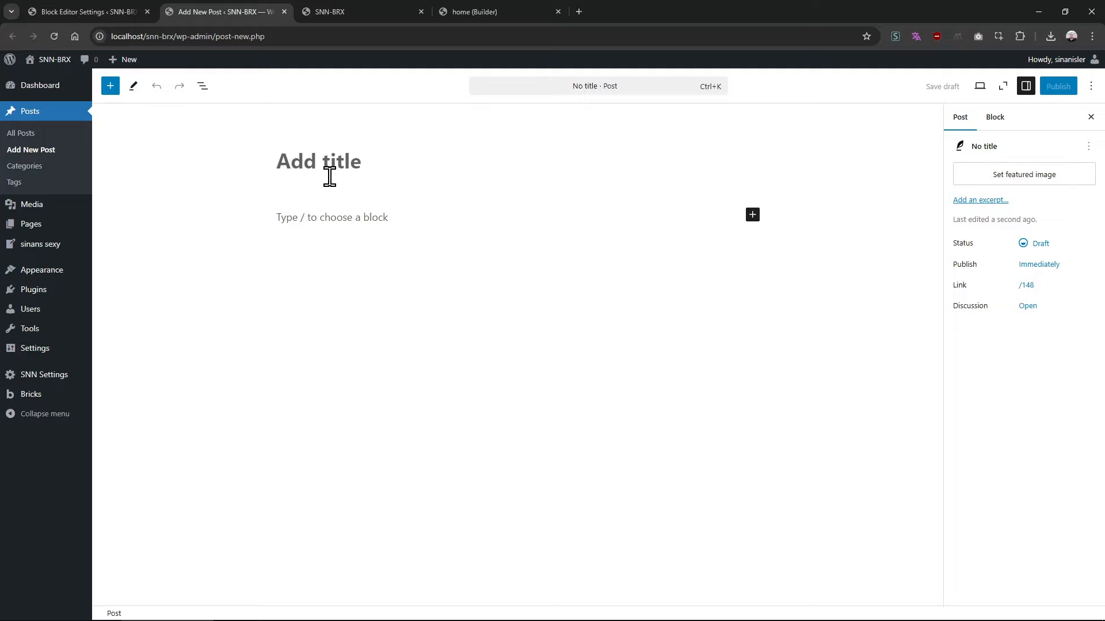
click(319, 217)
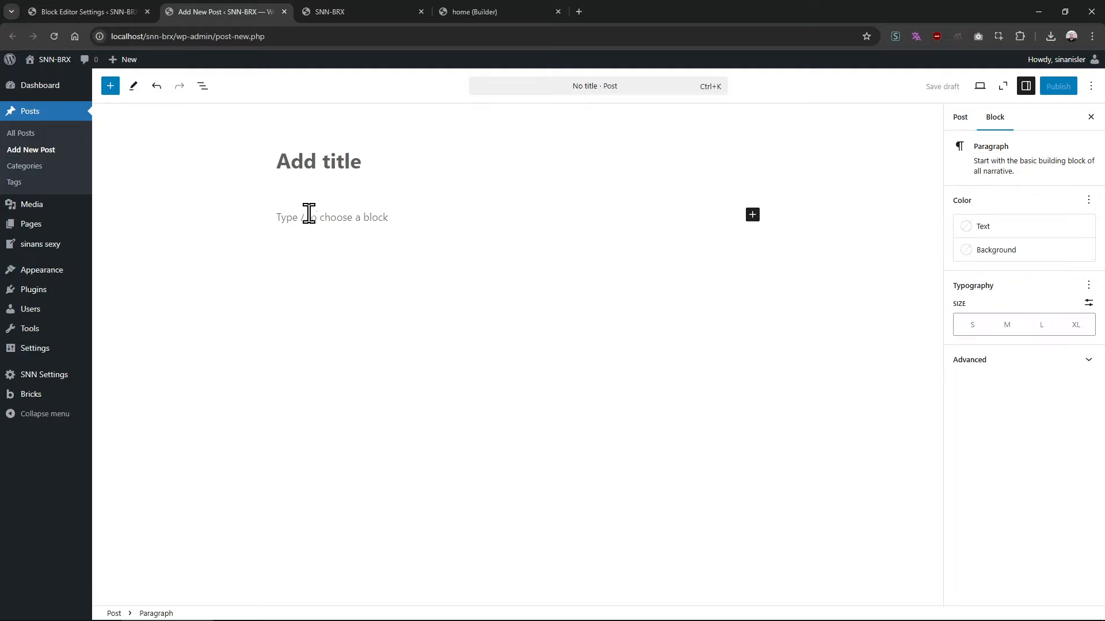
click(110, 85)
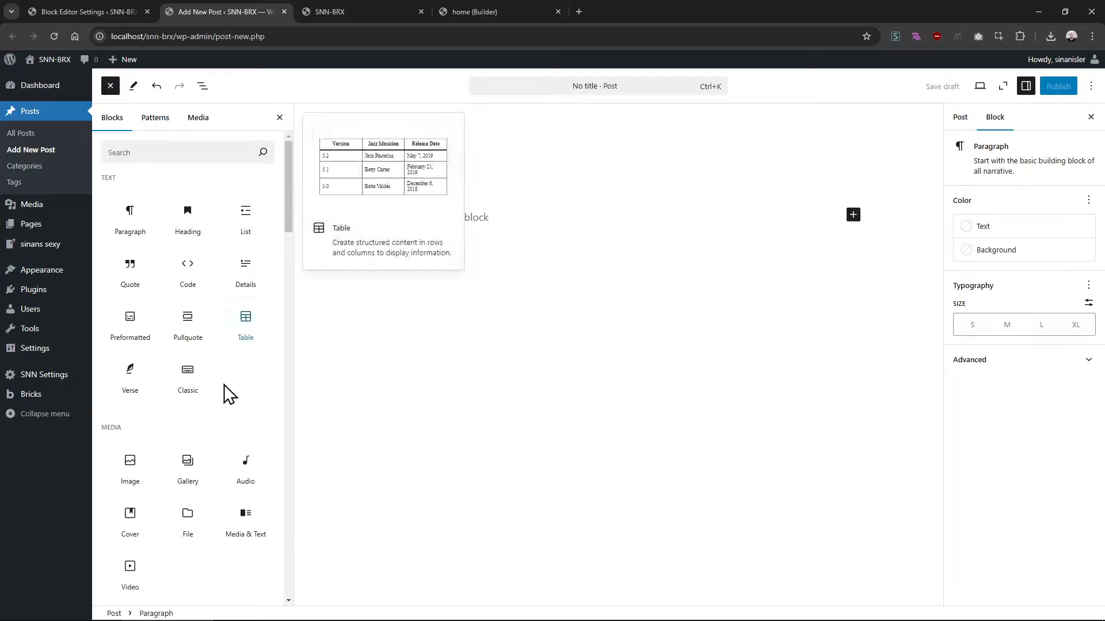
In Block Editor Settings, keep core/paragraph, core/quote, core/pullquote and core/preformatted enabled, disable all other core blocks, and save the changes
click(109, 10)
key(ctrl+f)
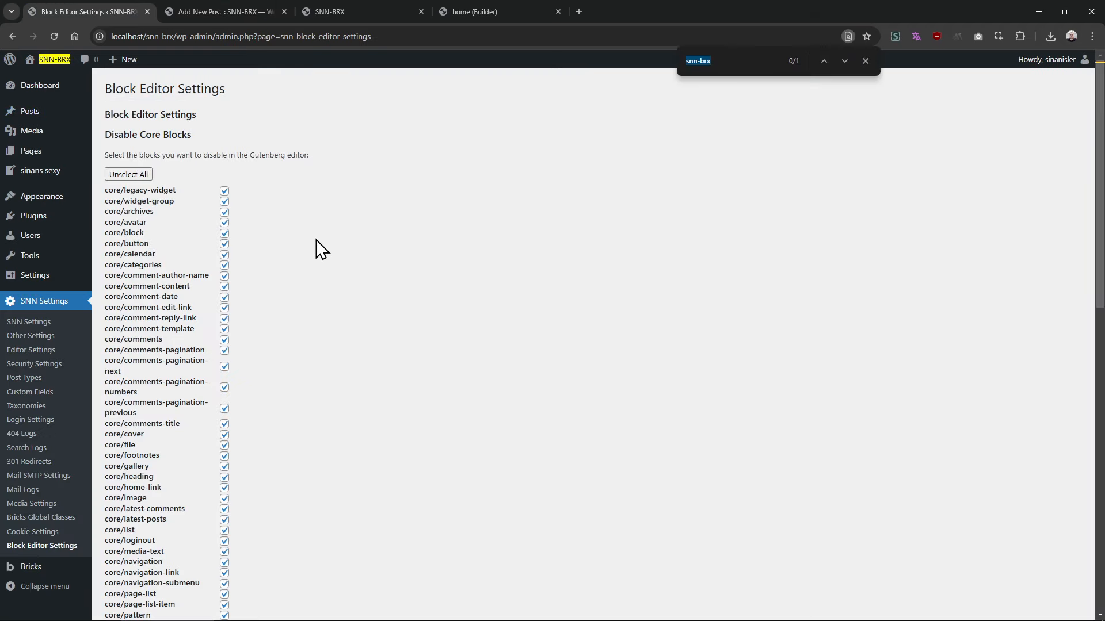
text(p)
text(ha)
key(BackSpace)
key(BackSpace)
text(ara)
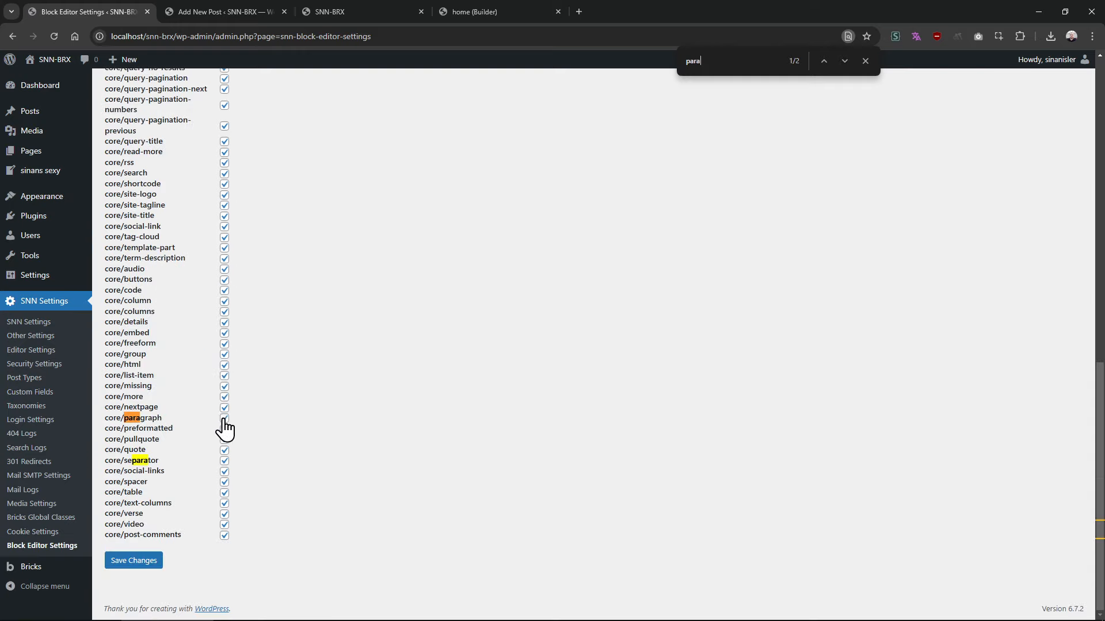
click(225, 419)
click(225, 450)
click(224, 440)
click(224, 429)
click(141, 564)
Reload the new post page, check which blocks its inserter offers, and close the post's tab
click(371, 12)
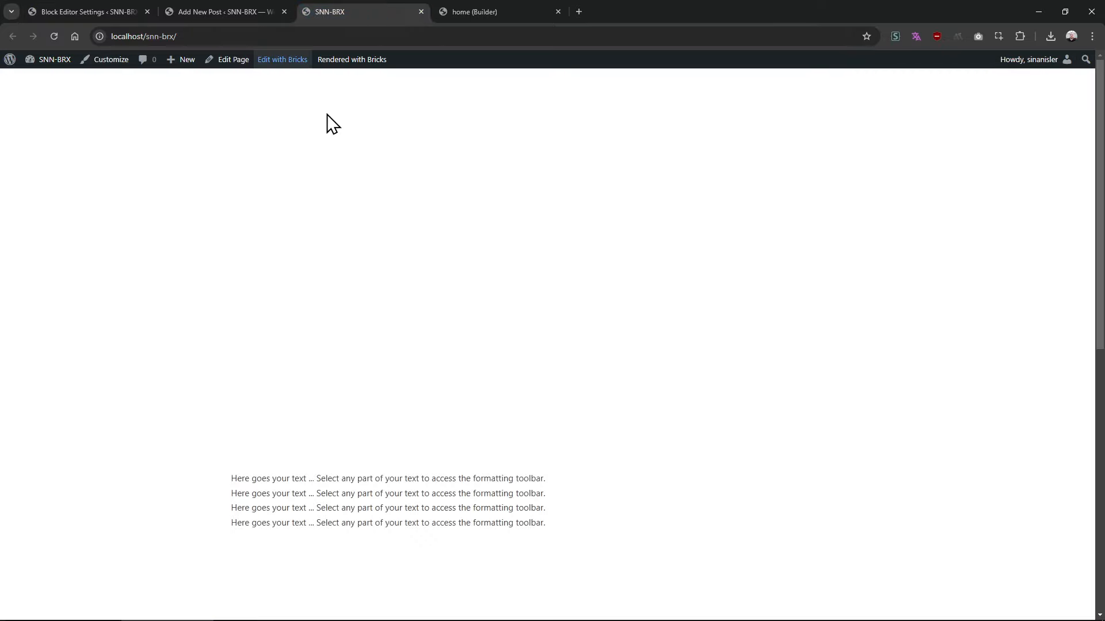
click(238, 12)
key(F5)
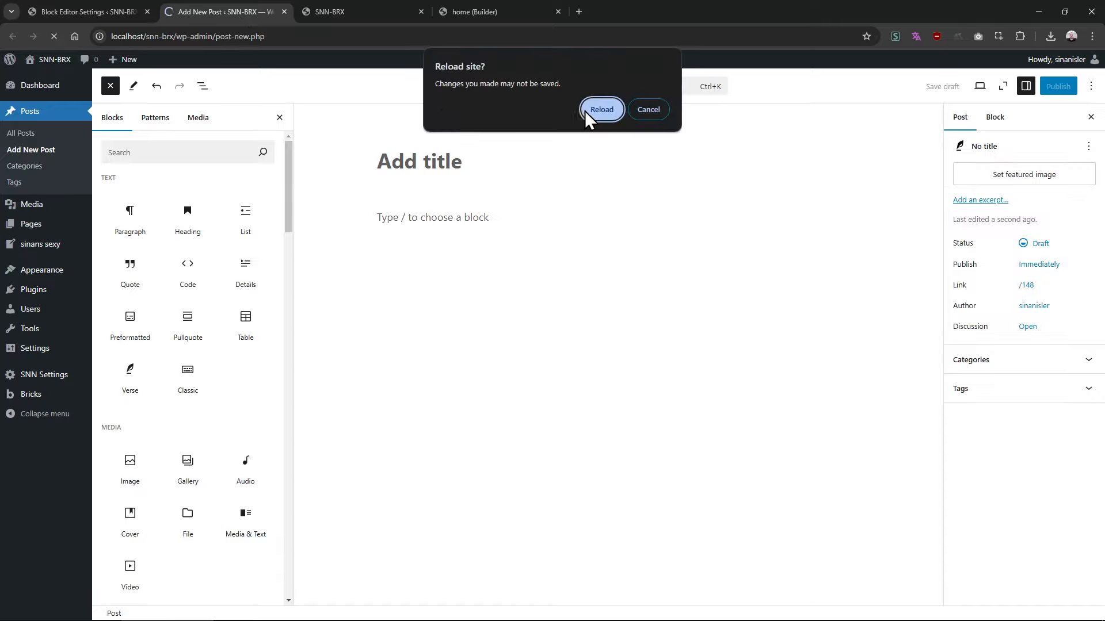
click(592, 110)
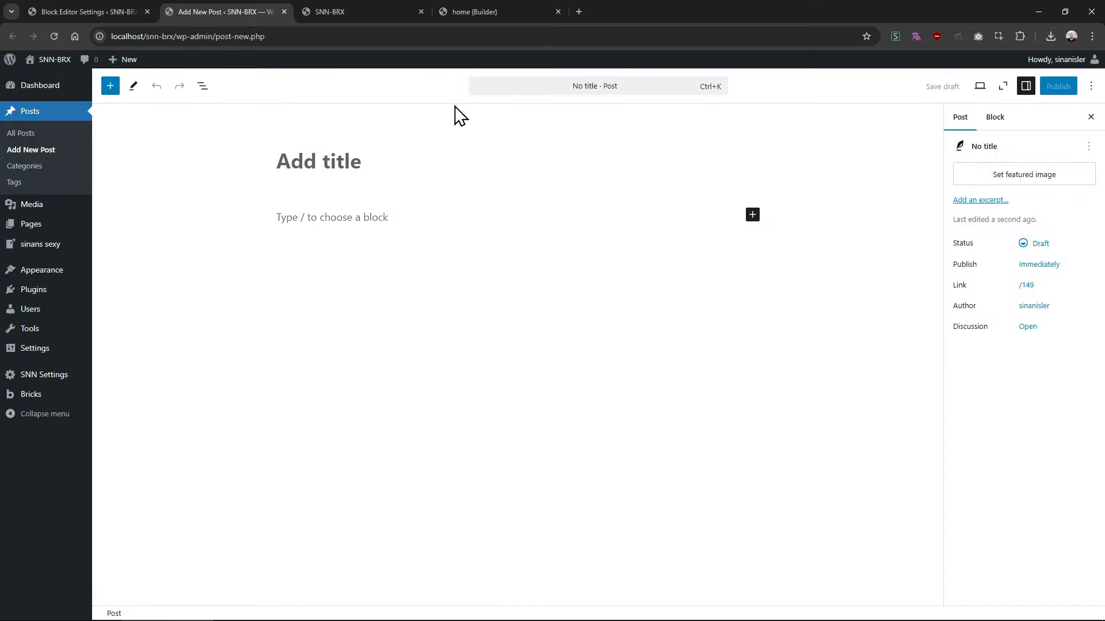
click(109, 86)
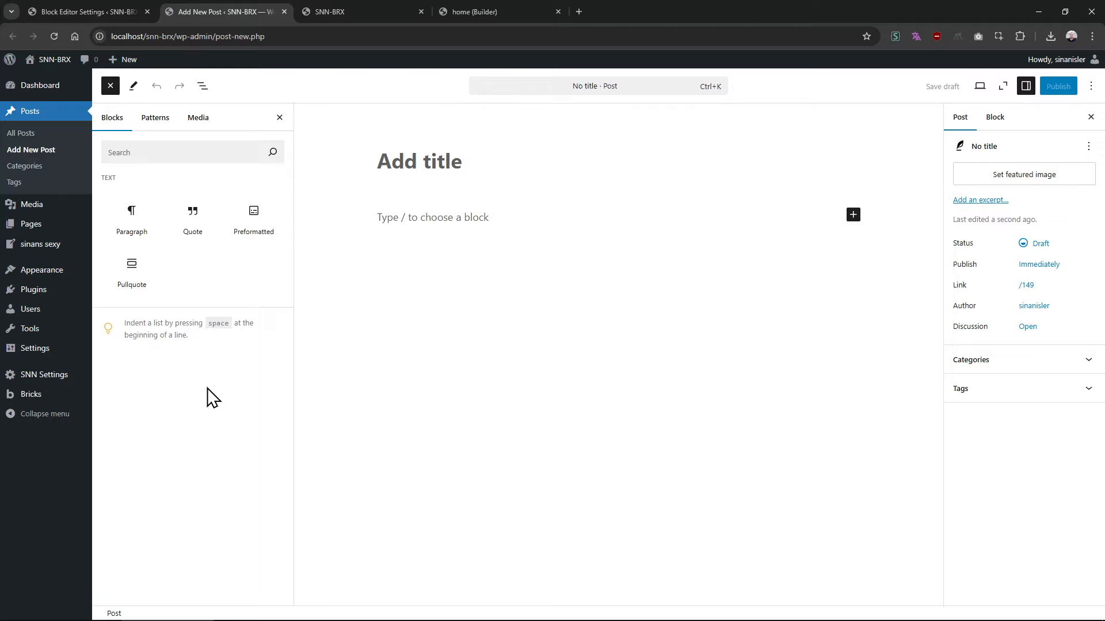
click(116, 12)
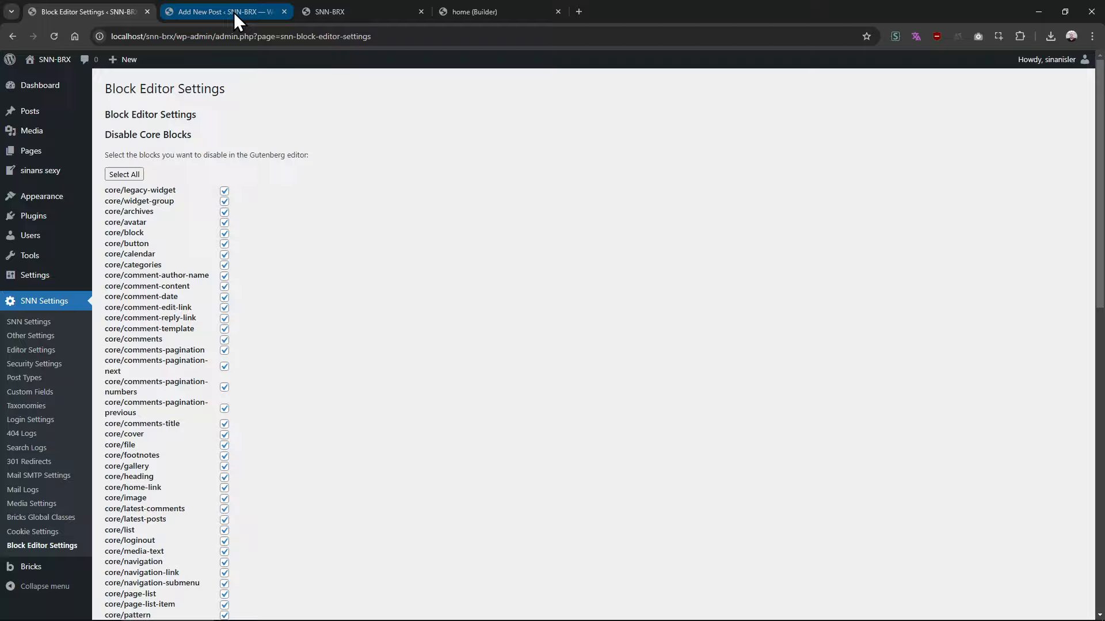
middle_click(233, 12)
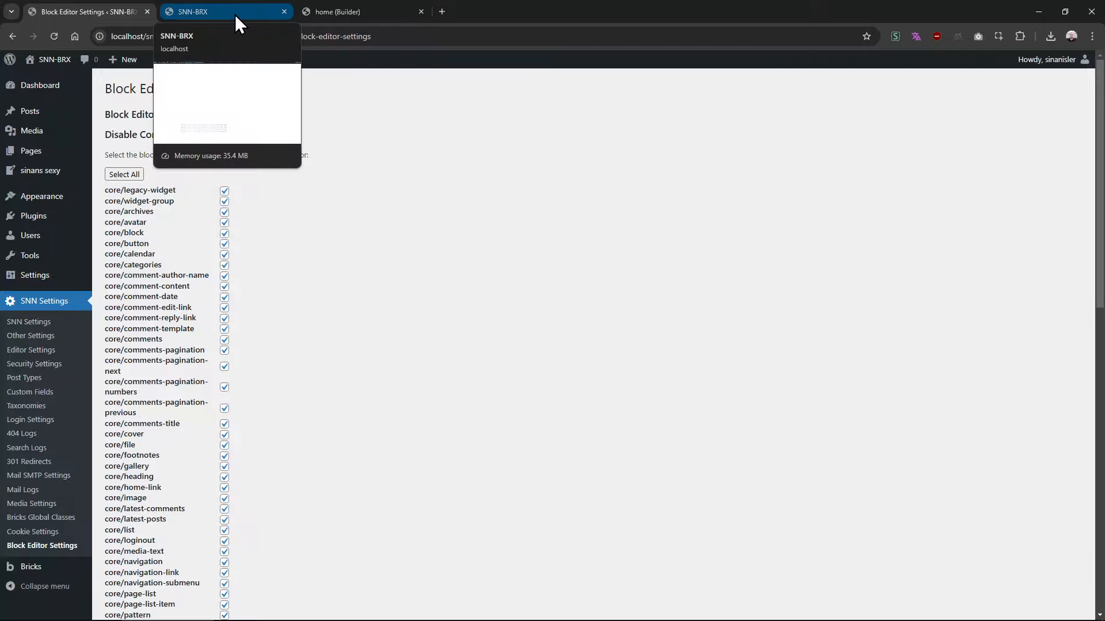
Open the developer's live website in a new tab and go to its WordPress dashboard
key(ctrl+t)
text(setti)
key(Return)
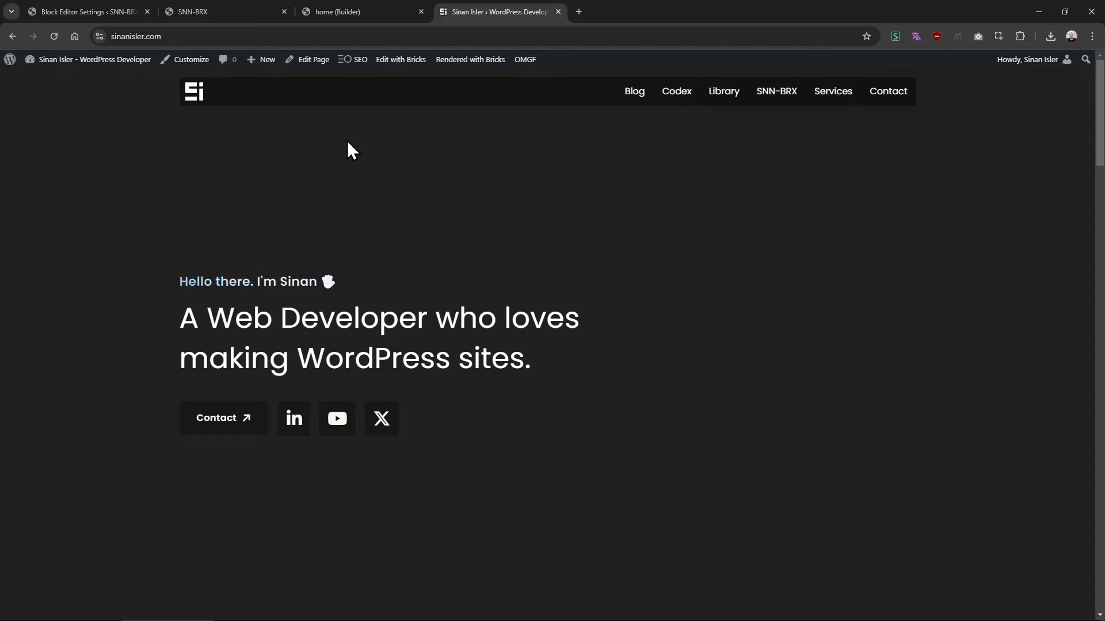
click(84, 11)
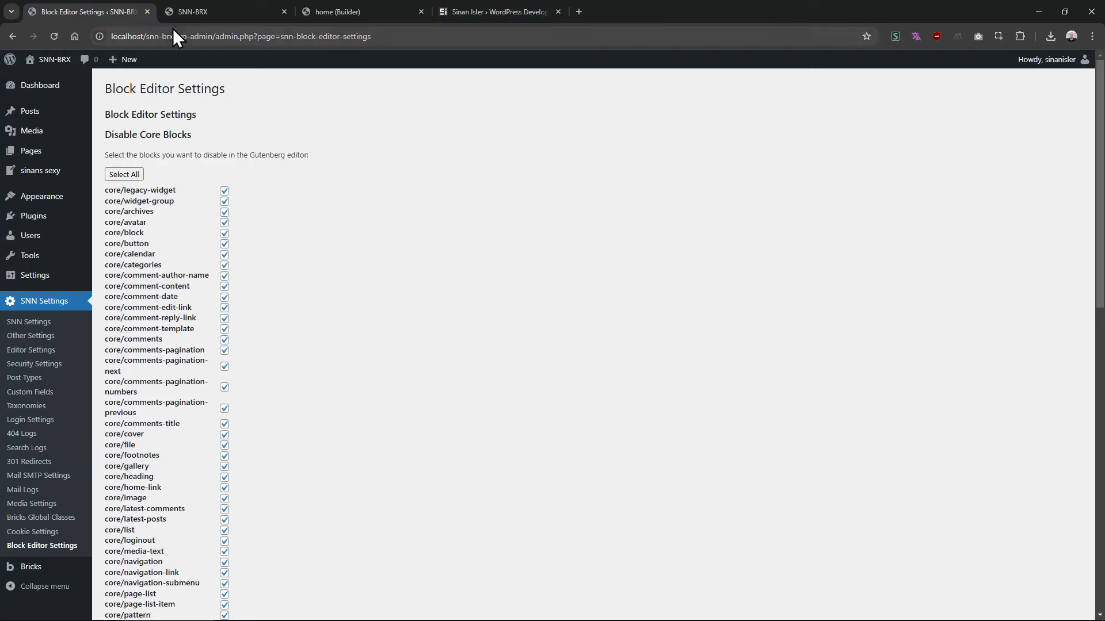
drag(176, 36, 60, 41)
click(499, 12)
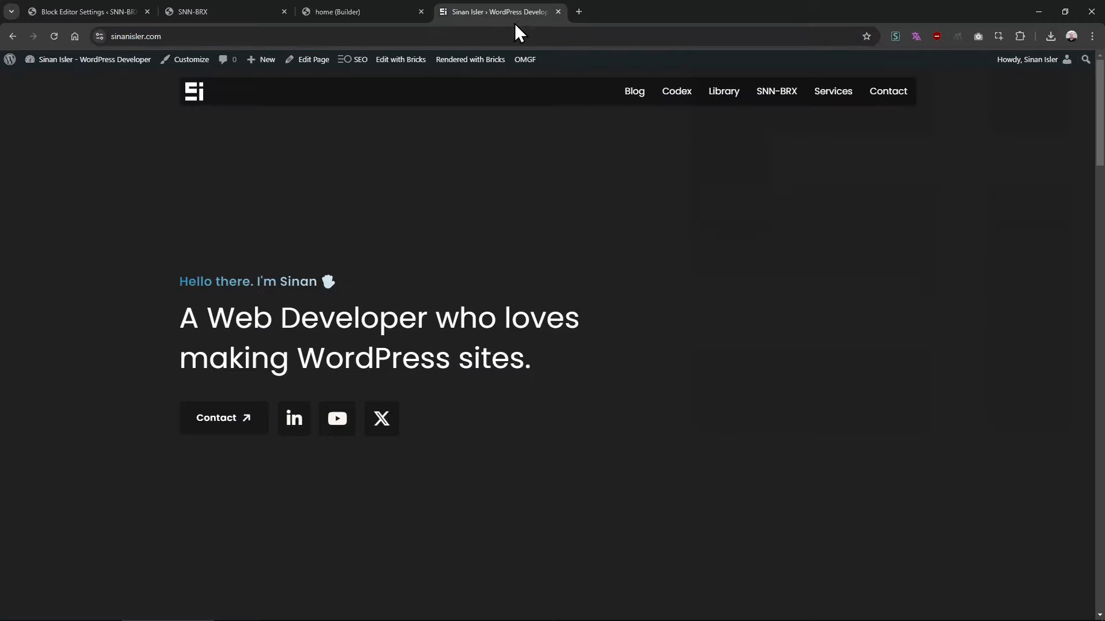
click(89, 63)
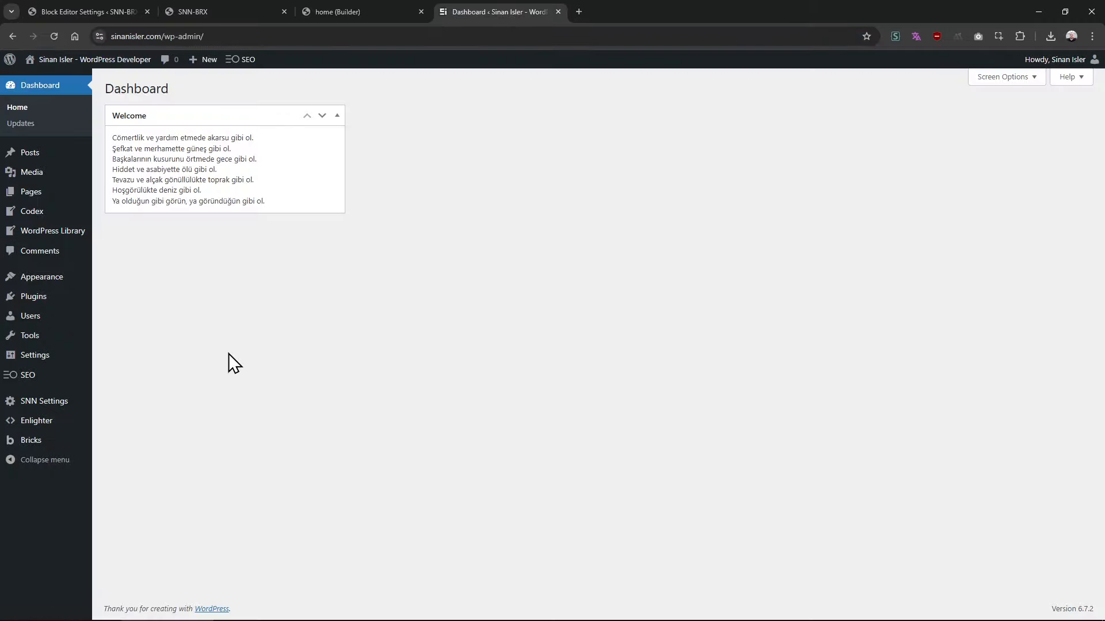
Open the 404 Logs page in the live site's SNN Settings and look through the logged requests
mouse_move(69, 411)
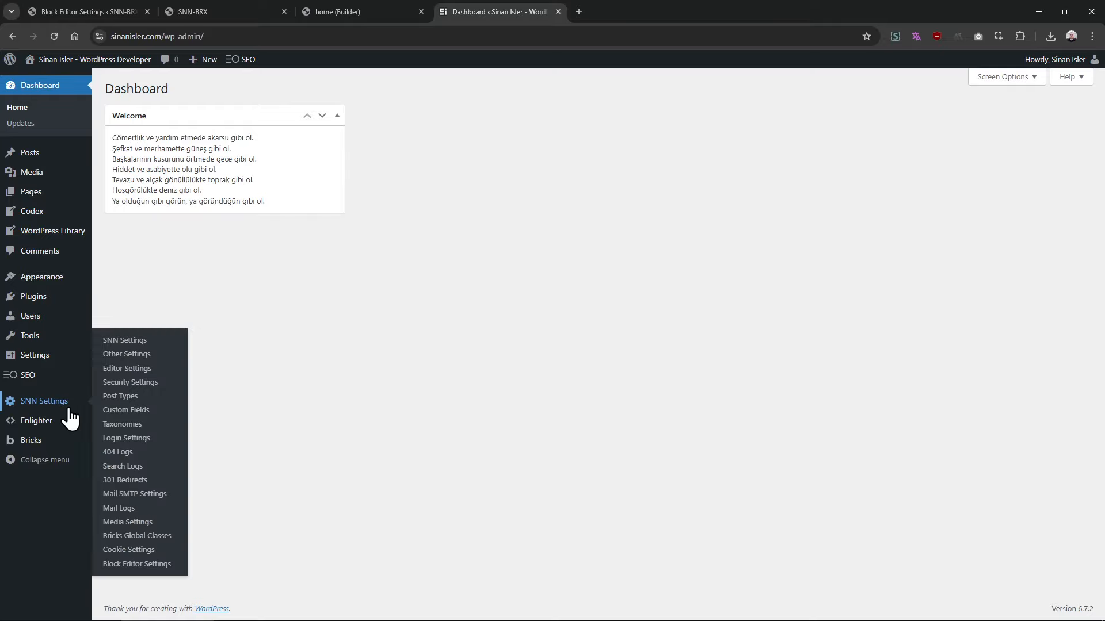
click(153, 452)
scroll(279, 437, down, 5)
scroll(278, 434, up, 5)
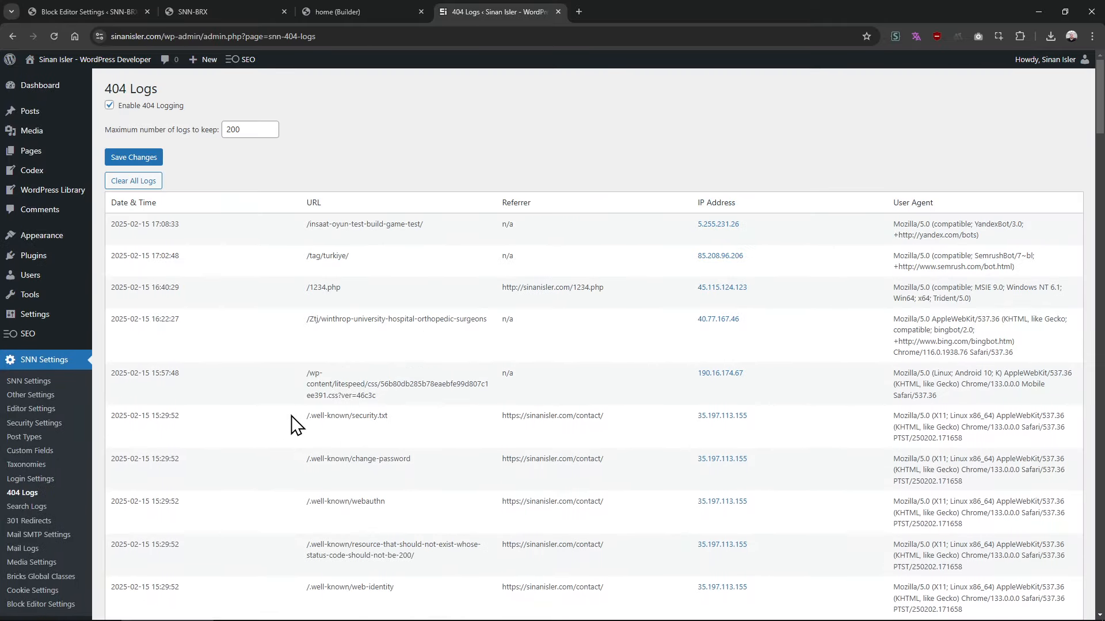
scroll(291, 424, down, 5)
scroll(577, 407, up, 5)
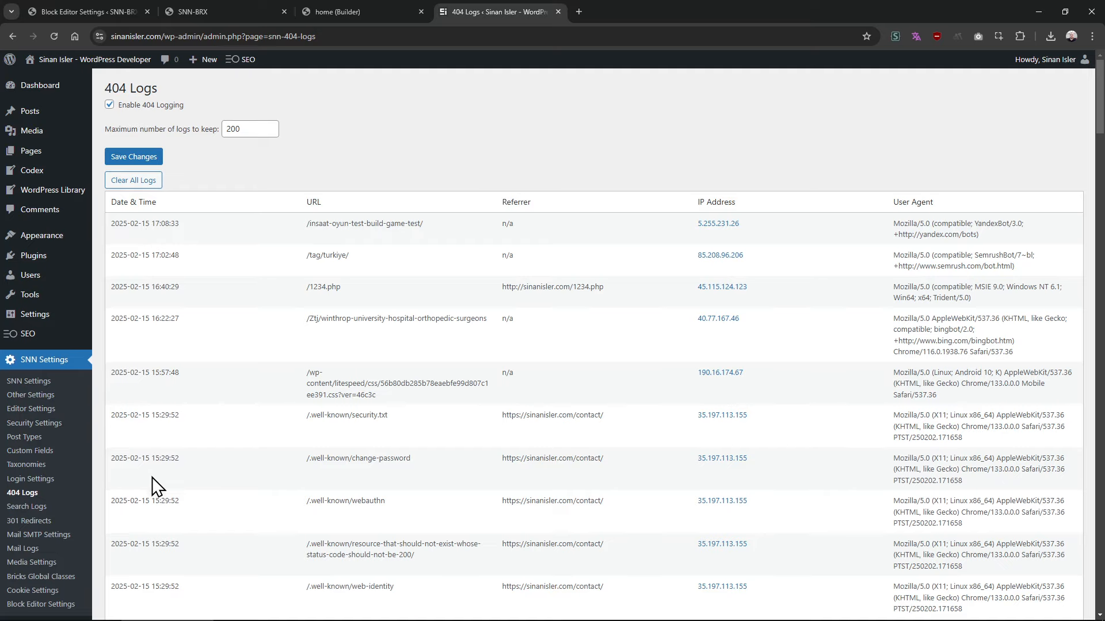
Open the live site's Cookie Settings in a new tab and review the Scripts & Services entries
scroll(121, 506, down, 2)
middle_click(50, 530)
click(630, 13)
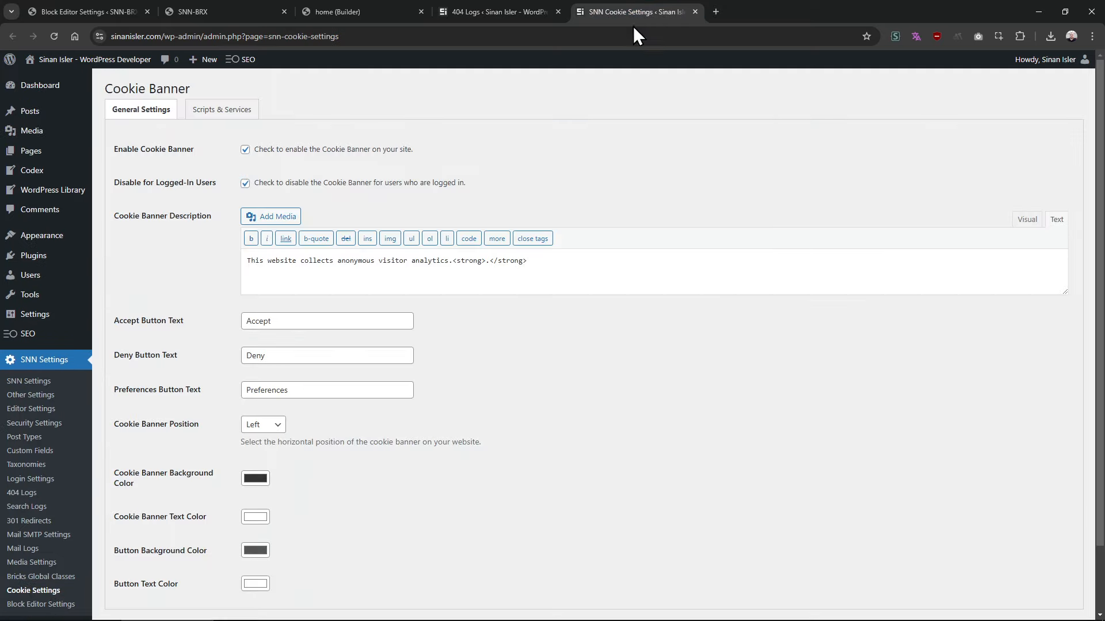
click(201, 110)
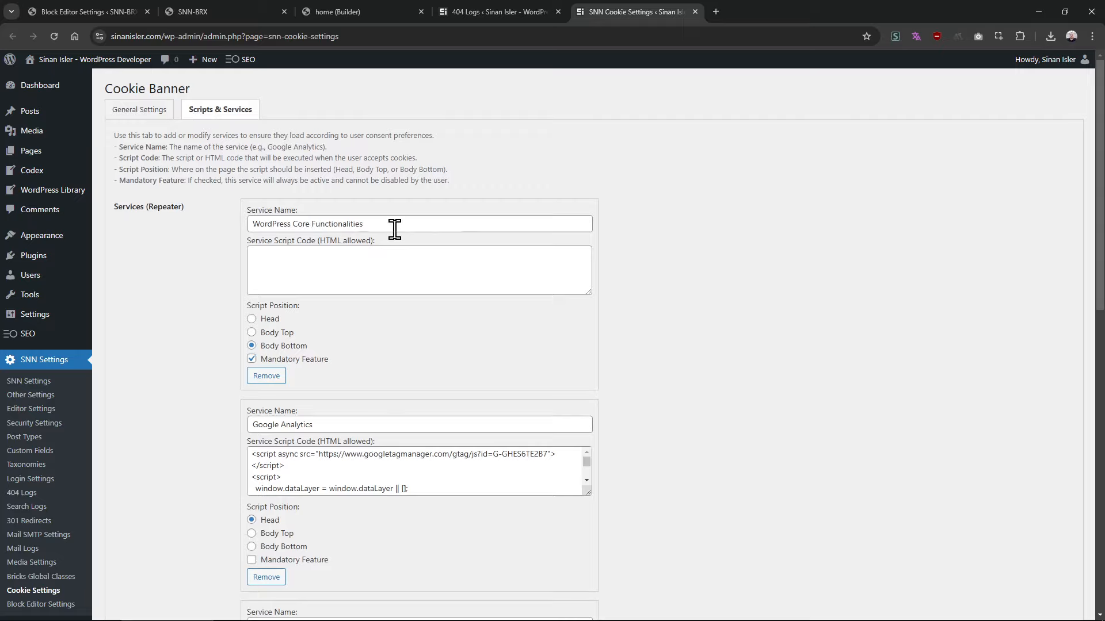
scroll(219, 311, down, 11)
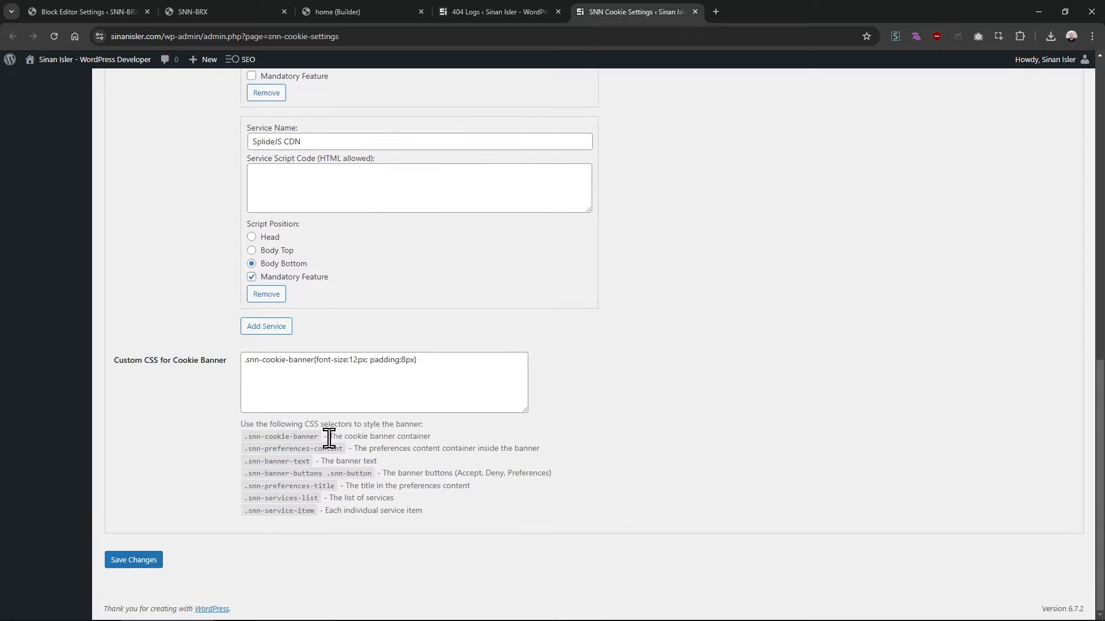
Add a cookie banner service named "404 Logs" and mark it as a mandatory feature
click(266, 326)
click(346, 345)
text(40)
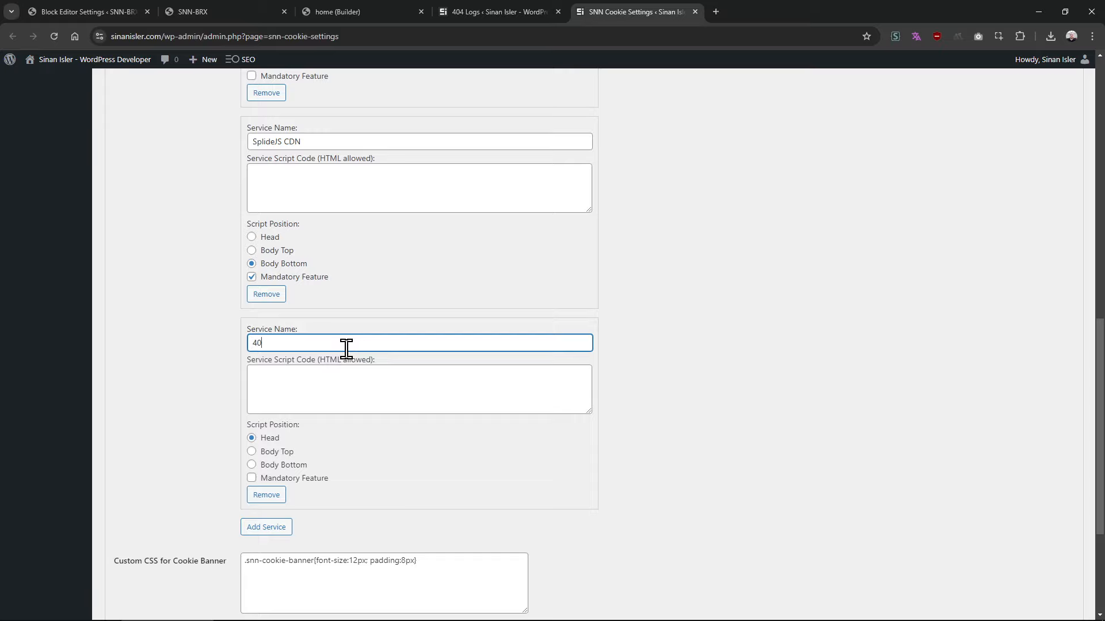
text(4 Logs)
click(252, 479)
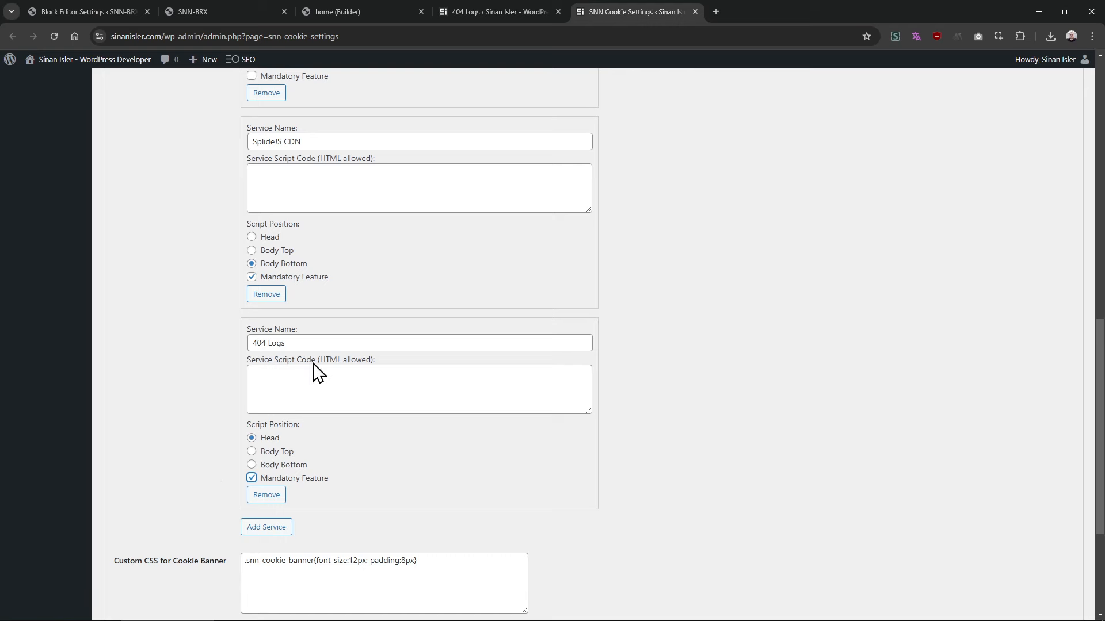
click(297, 343)
drag(297, 342, 201, 348)
Return to the live site's 404 Logs and examine the logged URLs and the user agents of the requests
click(498, 11)
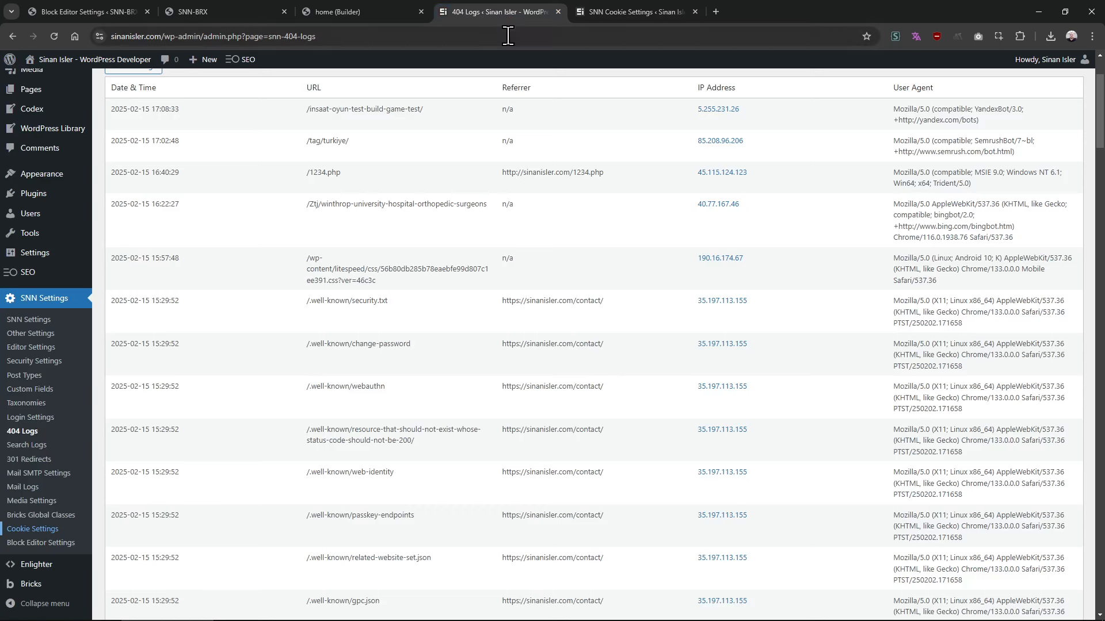
drag(308, 256, 451, 288)
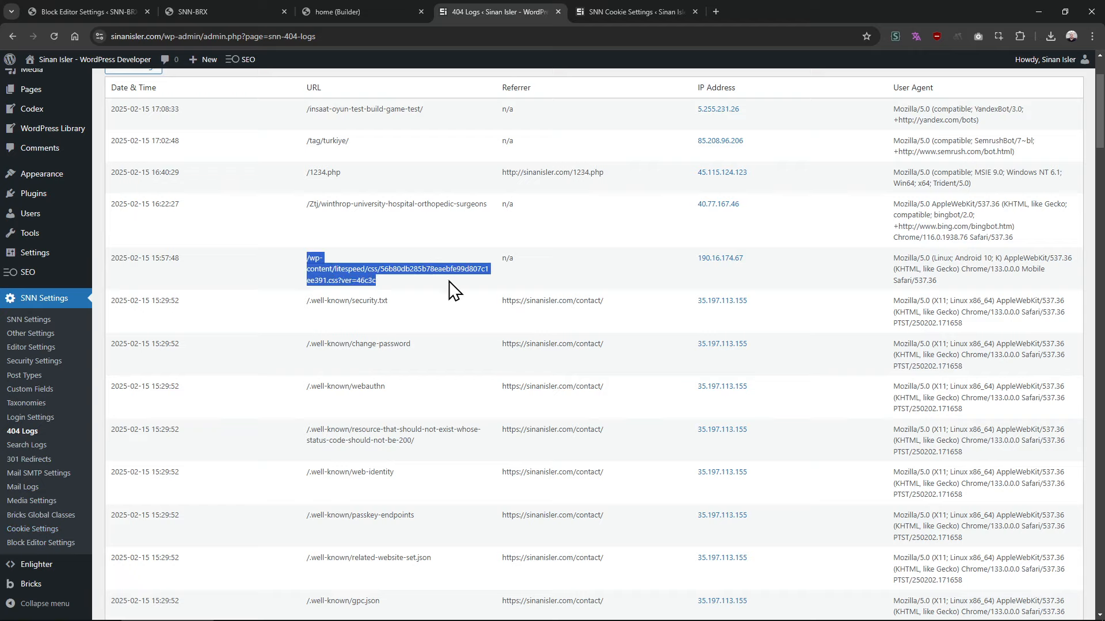
click(450, 290)
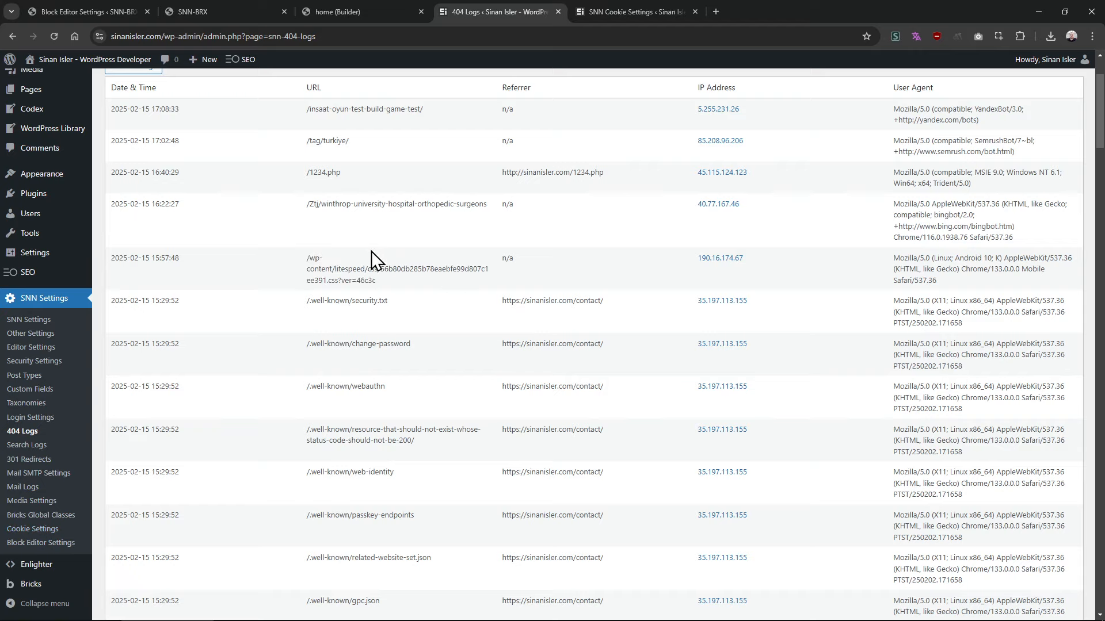
scroll(374, 256, down, 6)
scroll(391, 323, up, 7)
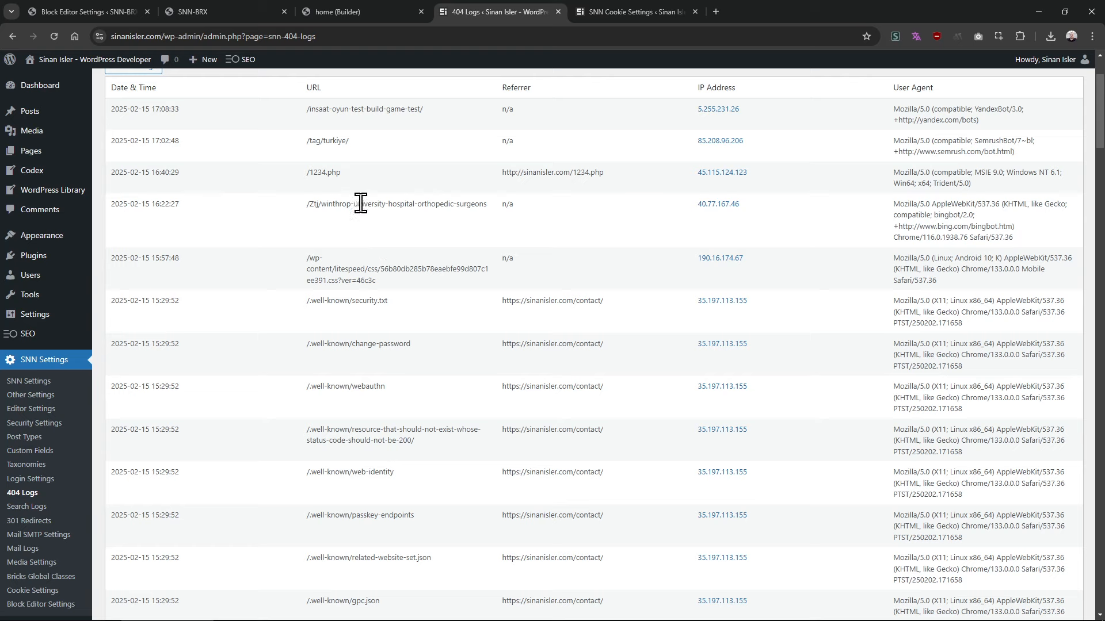
drag(307, 108, 355, 141)
click(353, 157)
scroll(345, 308, down, 12)
scroll(784, 295, up, 12)
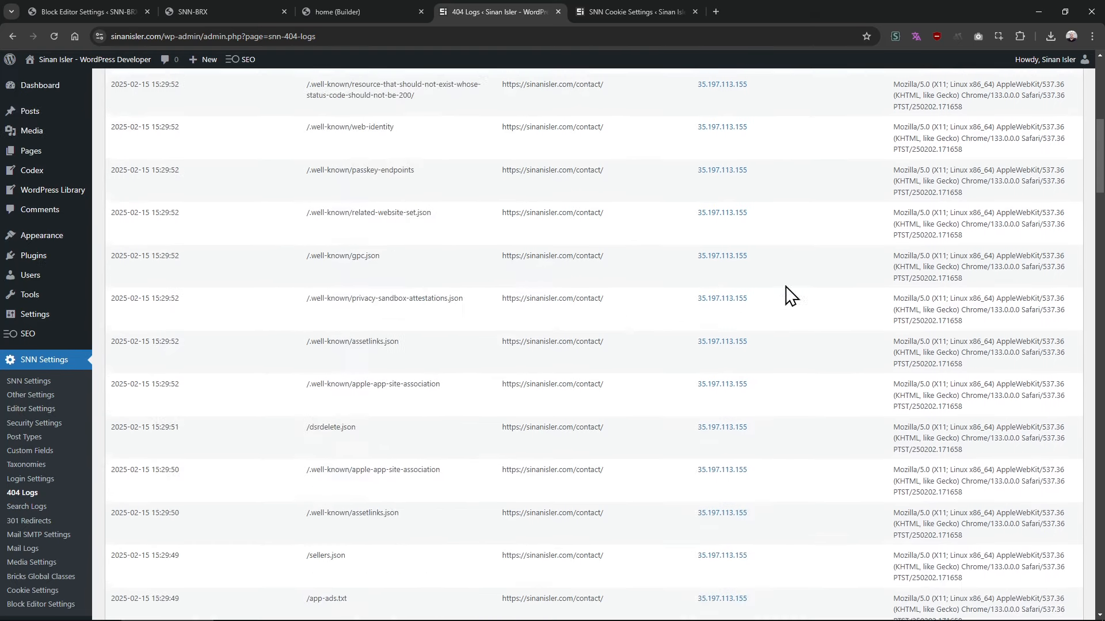
double_click(932, 177)
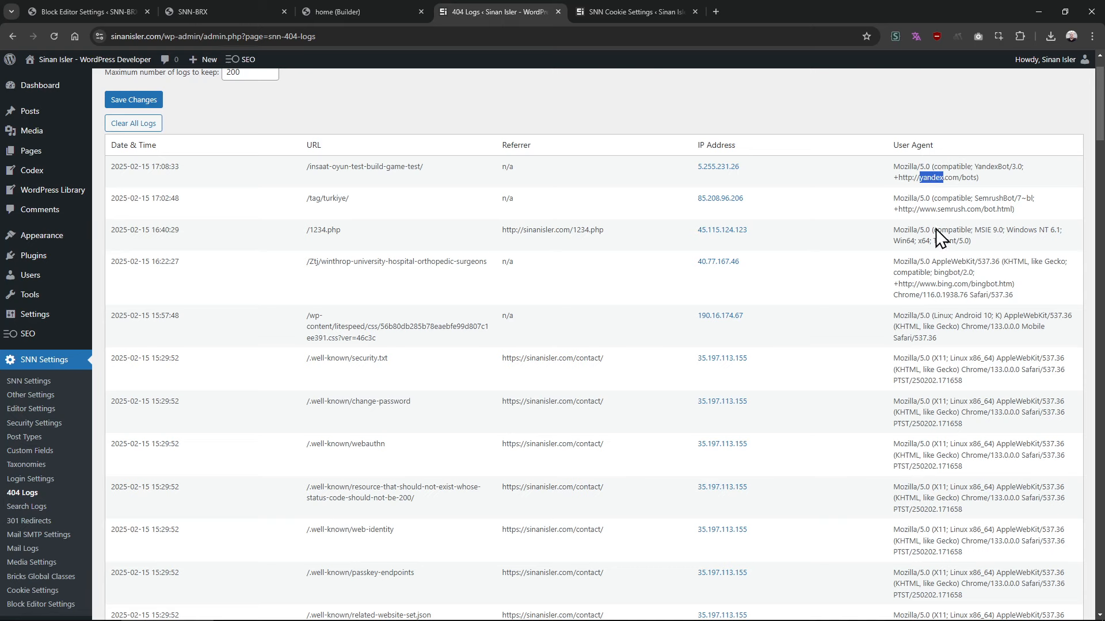
Search the 404 Logs page for "yandex" and go through the matches
key(ctrl+f)
key(Return)
key(Return)
key(Return)
key(Return)
key(Return)
key(Return)
key(Return)
key(Return)
key(Return)
key(Return)
key(Return)
key(Return)
key(Return)
key(Return)
key(Return)
key(Return)
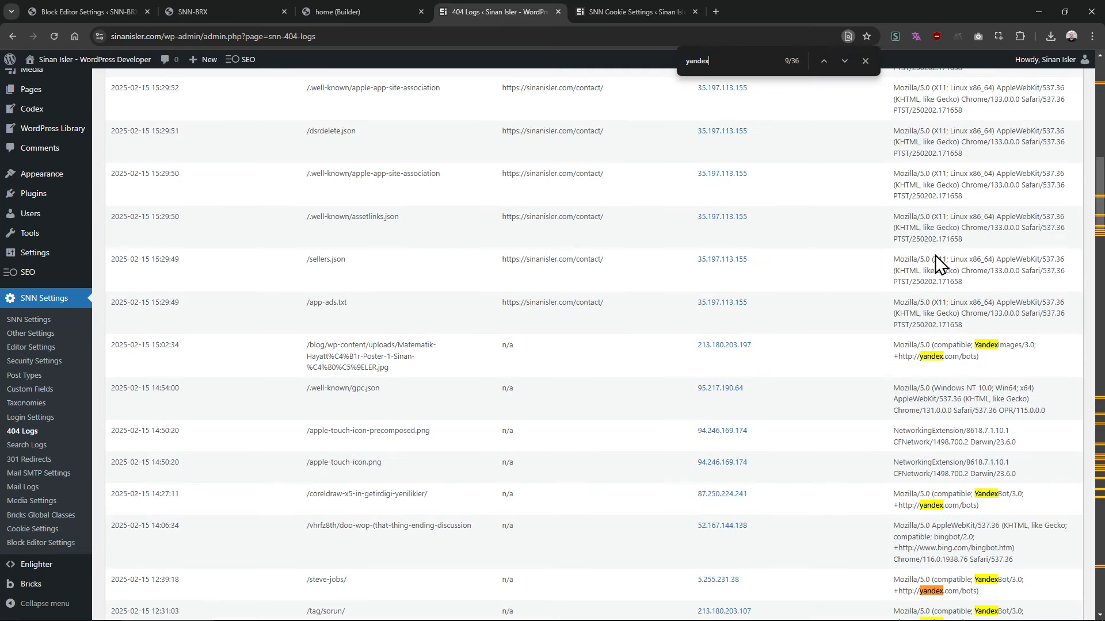
key(Escape)
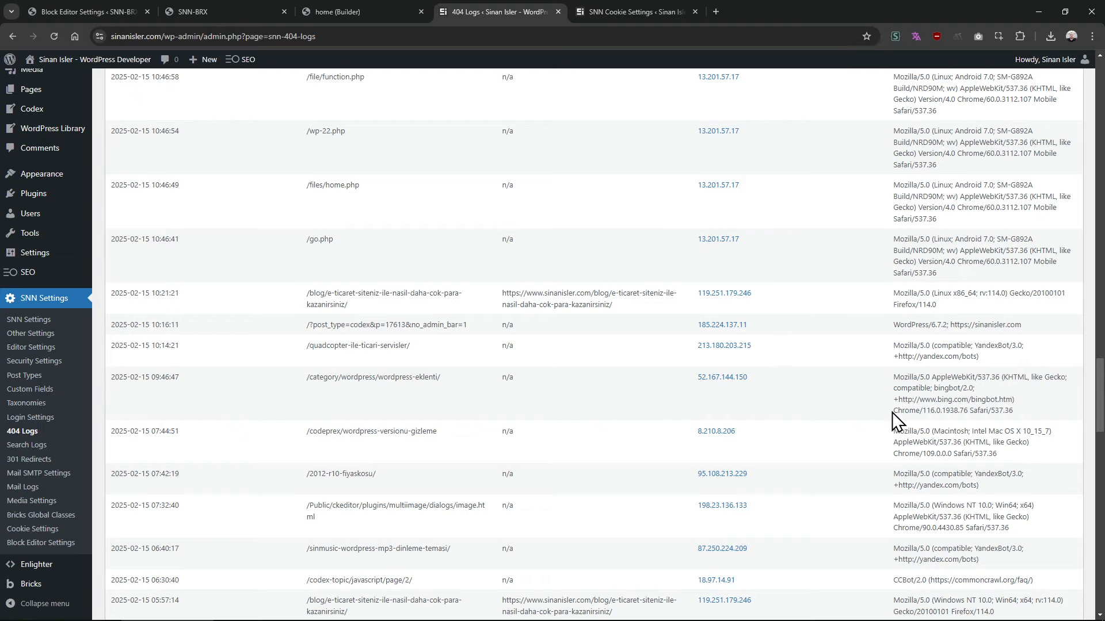
Look further down the 404 Logs, search the page for "mj12bot" and go through the matches
scroll(892, 410, down, 15)
scroll(889, 401, down, 3)
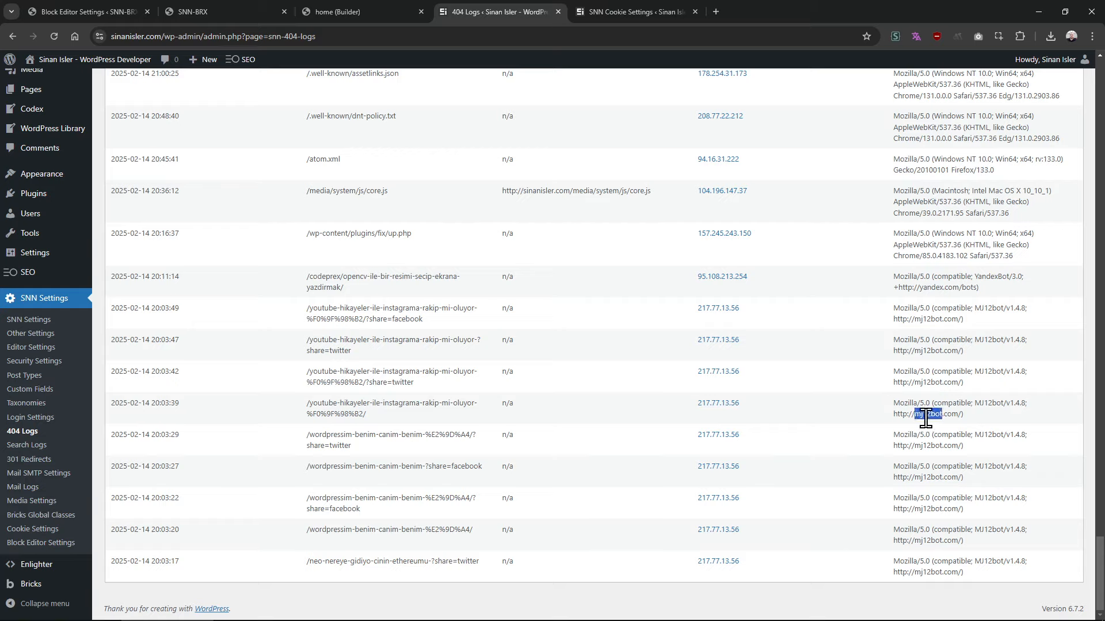
key(ctrl+f)
text(mj12bot)
key(Return)
key(Return)
key(Return)
key(Return)
key(Return)
key(Return)
key(Return)
key(Return)
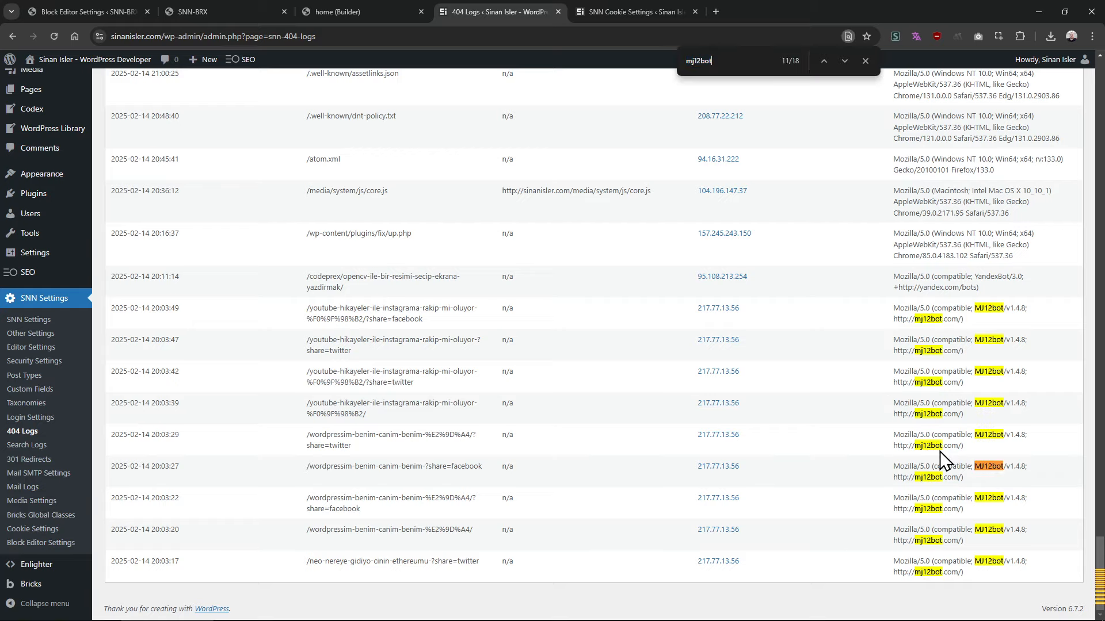
key(Return)
key(Return)
key(Escape)
Copy mj12bot.com from a logged user agent, view that site in a new tab, and close it
double_click(939, 382)
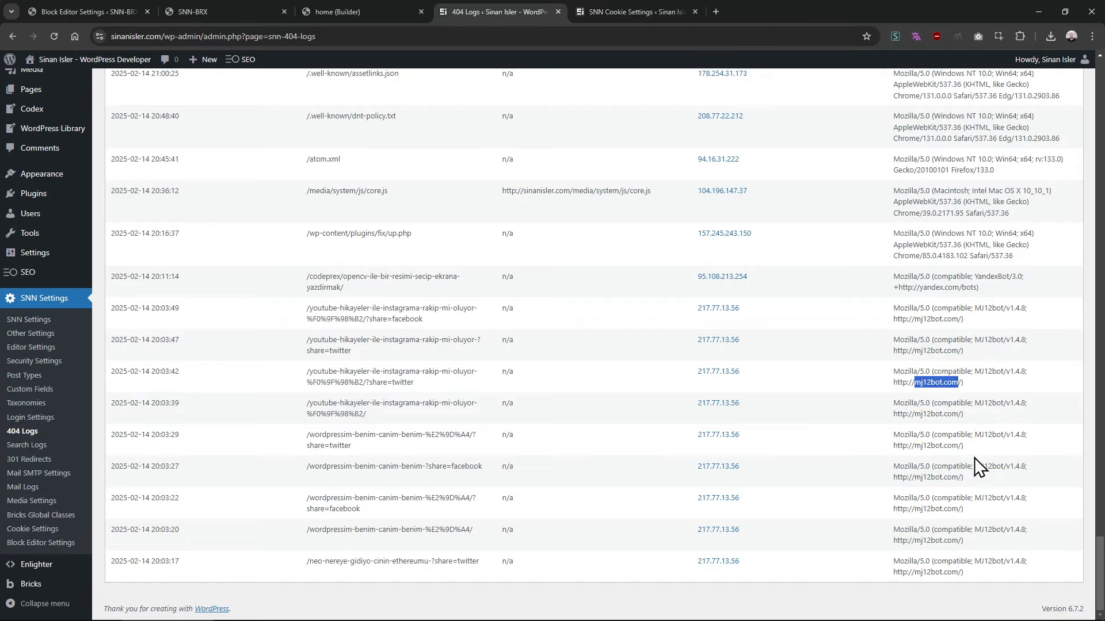
key(ctrl+c)
key(ctrl+t)
key(ctrl+v)
key(Return)
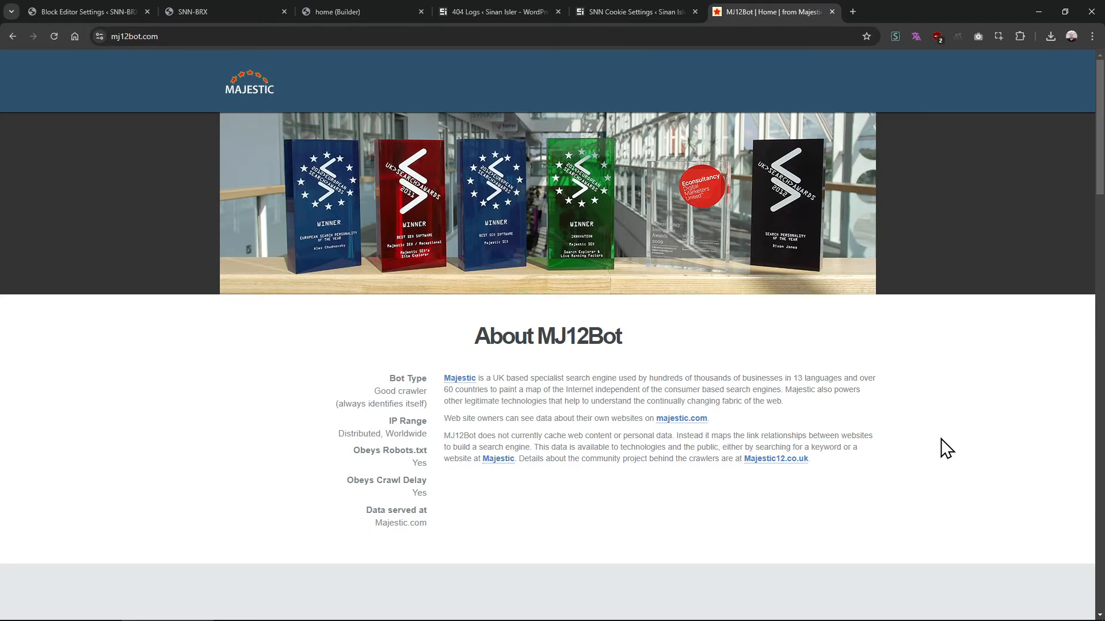
key(ctrl+w)
Open the 301 Redirects page in SNN Settings and close the Cookie Settings tab
scroll(541, 377, down, 5)
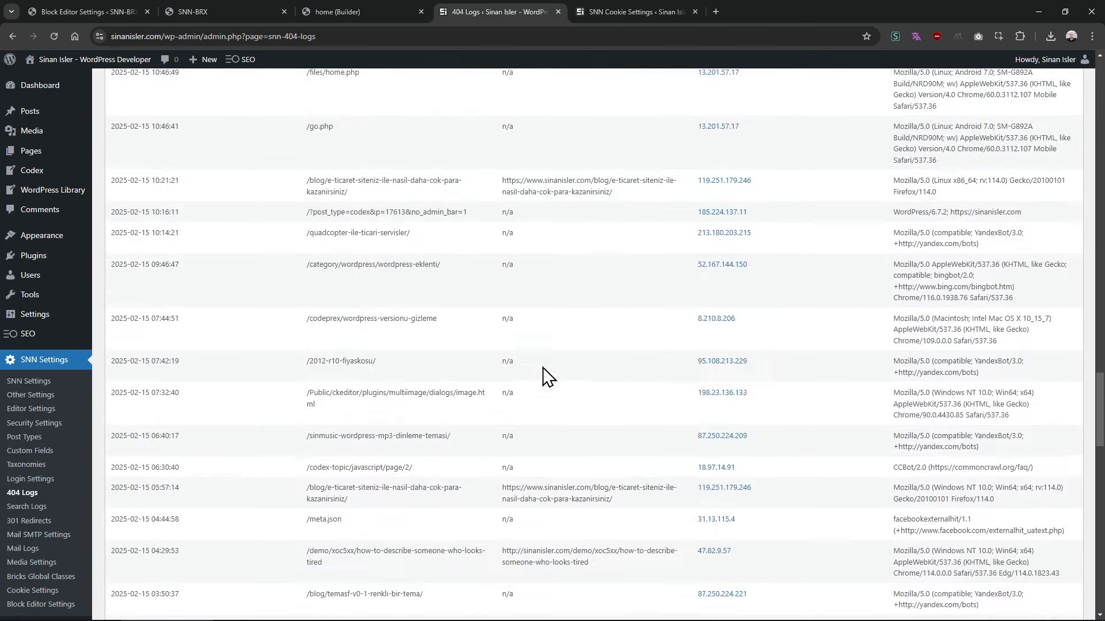
scroll(544, 377, up, 20)
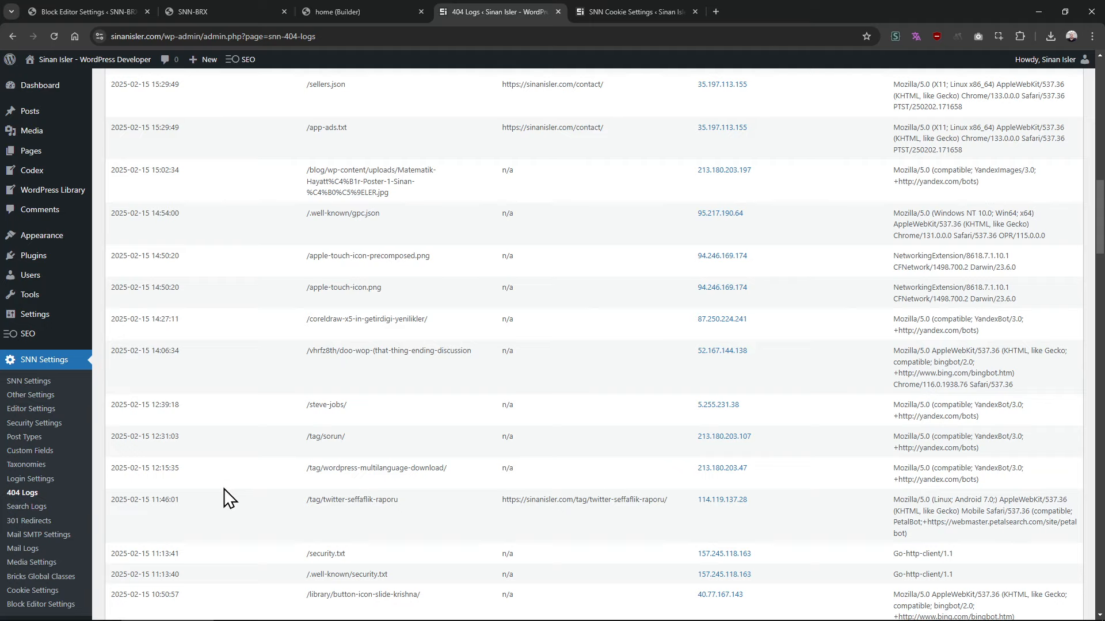
scroll(209, 492, down, 5)
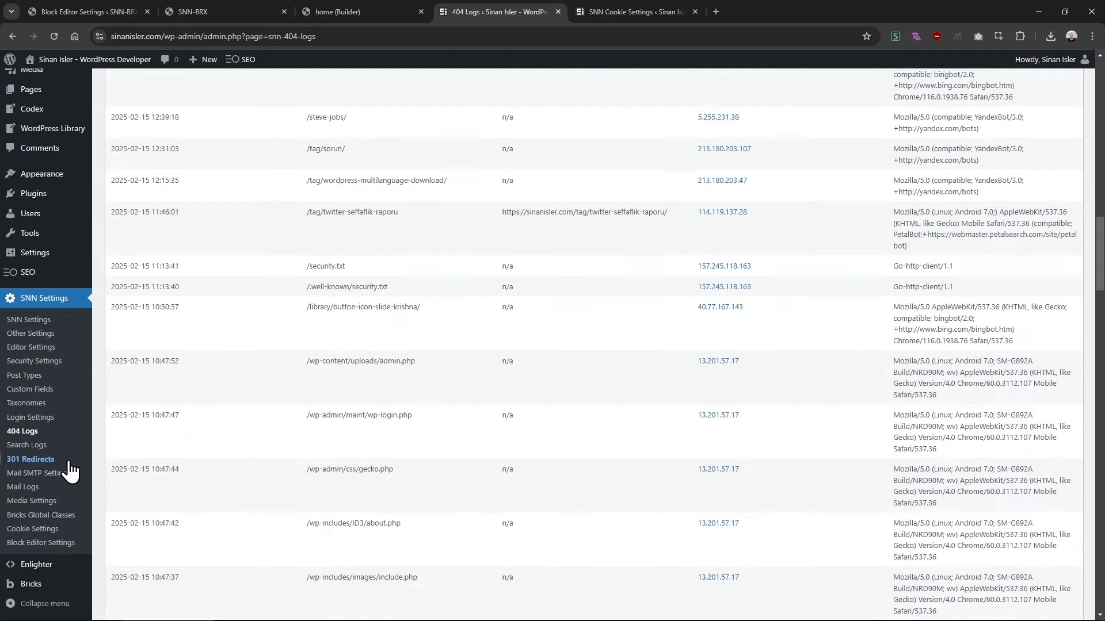
click(57, 460)
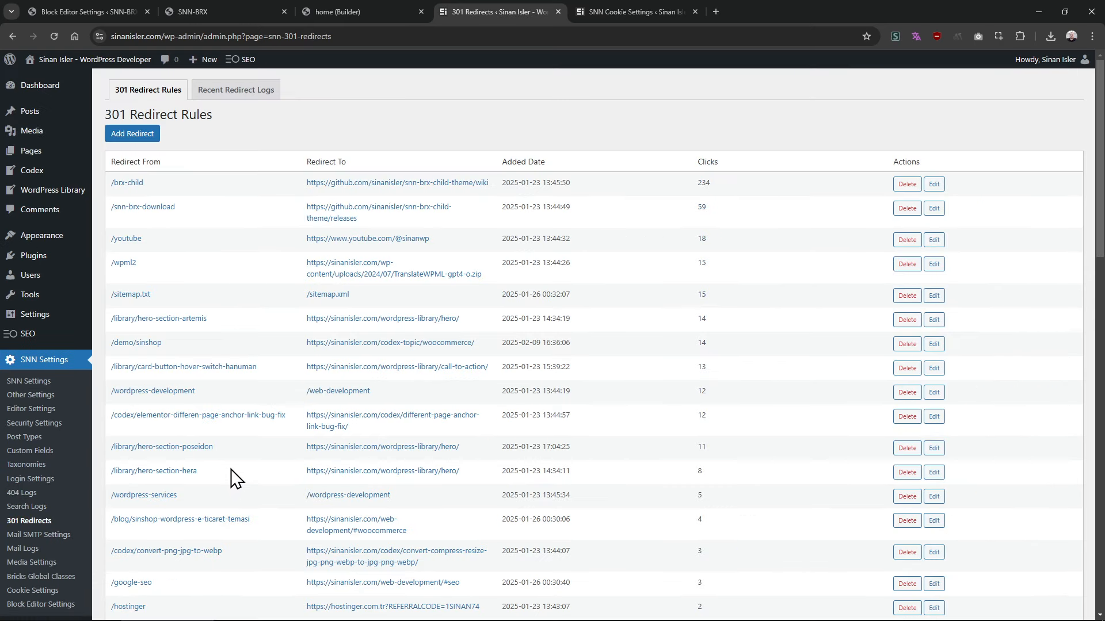
middle_click(677, 11)
Start a new 301 redirect rule with /old-page as the path to redirect from
click(133, 134)
click(271, 165)
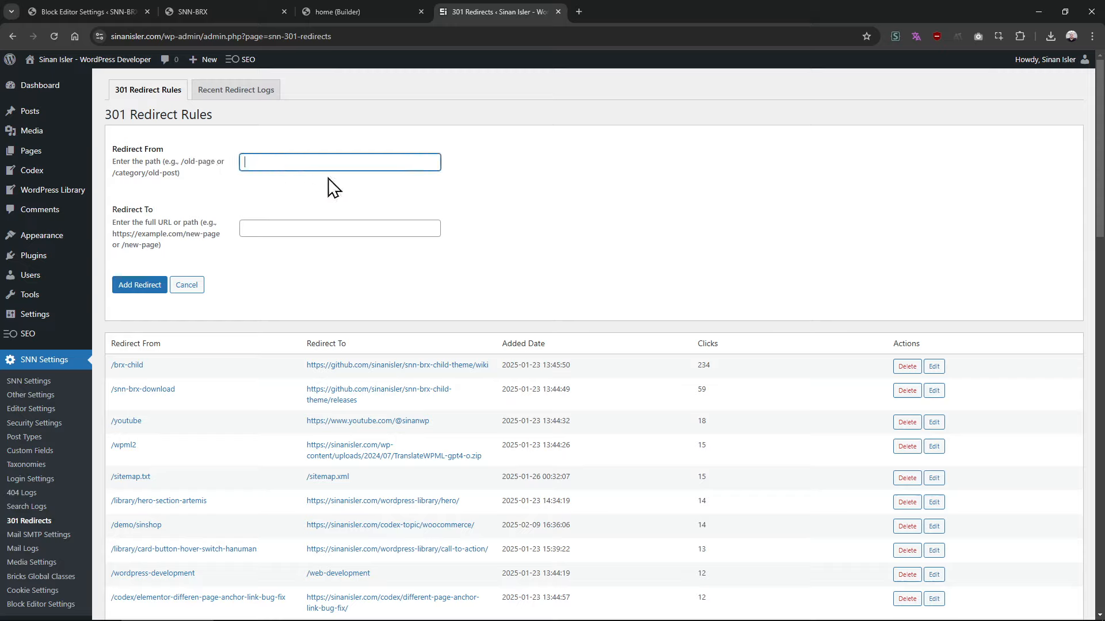
drag(215, 161, 185, 162)
key(ctrl+c)
click(299, 164)
key(ctrl+v)
drag(299, 164, 201, 163)
click(265, 196)
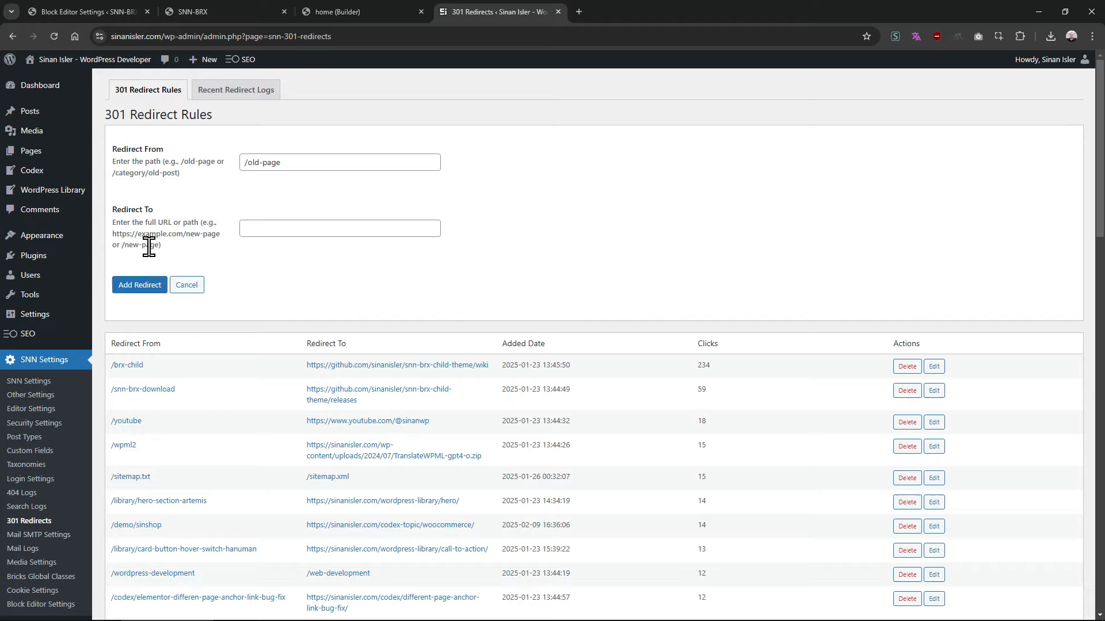
Set the redirect destination to /new-page and add the redirect rule
drag(161, 245, 229, 235)
key(ctrl+c)
click(278, 230)
key(ctrl+v)
key(ctrl+c)
click(272, 229)
key(ctrl+a)
key(ctrl+v)
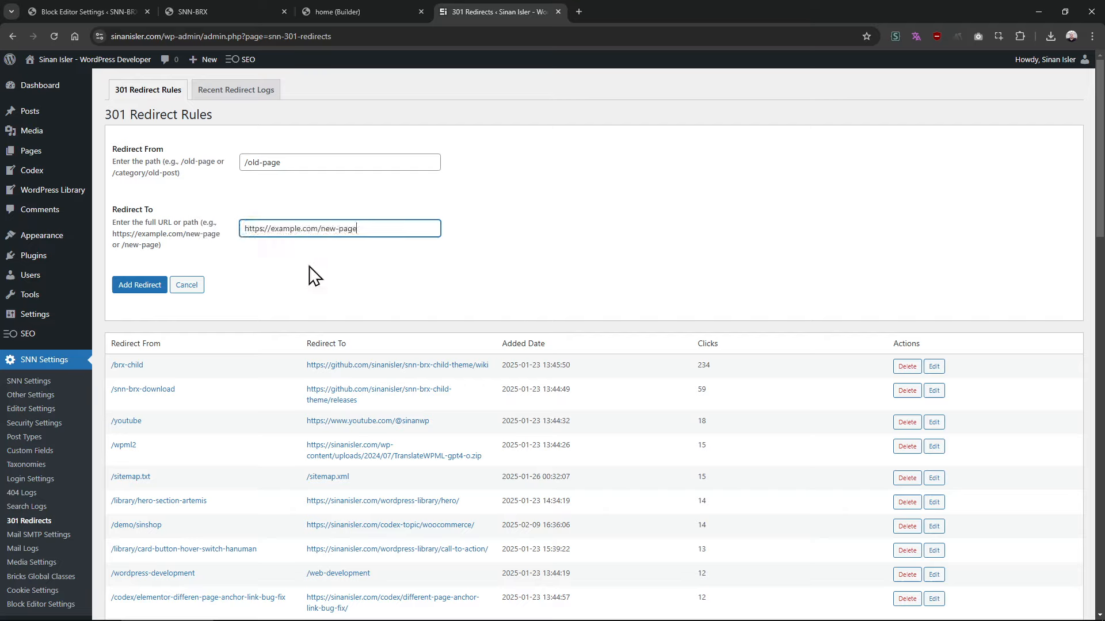
drag(315, 229, 243, 229)
key(BackSpace)
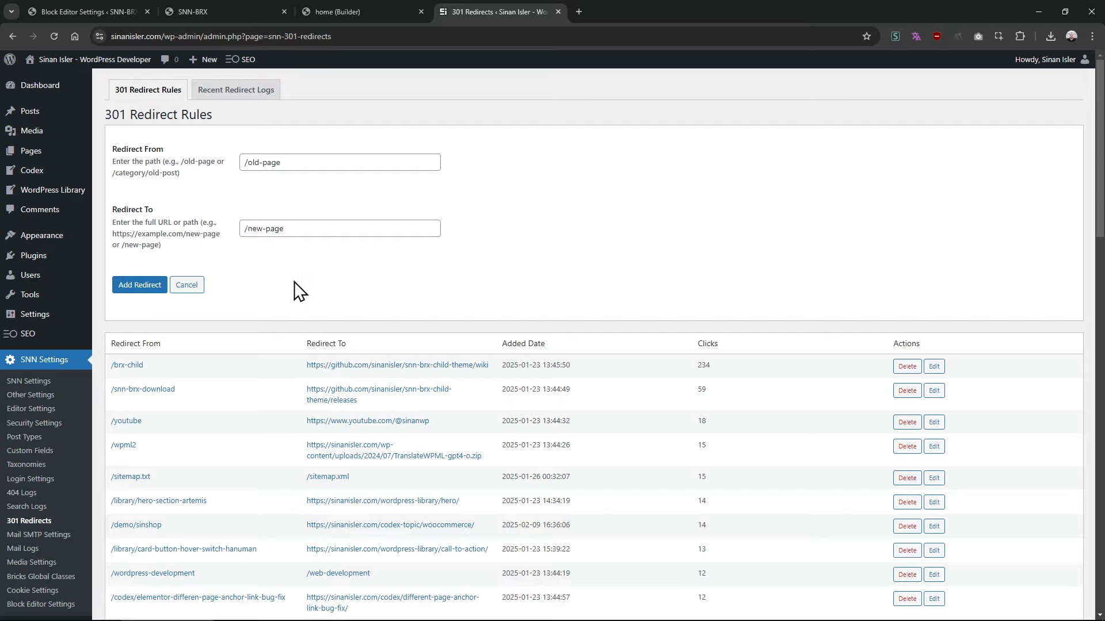
click(165, 286)
Test the /old-page redirect from the end of the rules list and close the page it leads to
scroll(264, 459, down, 15)
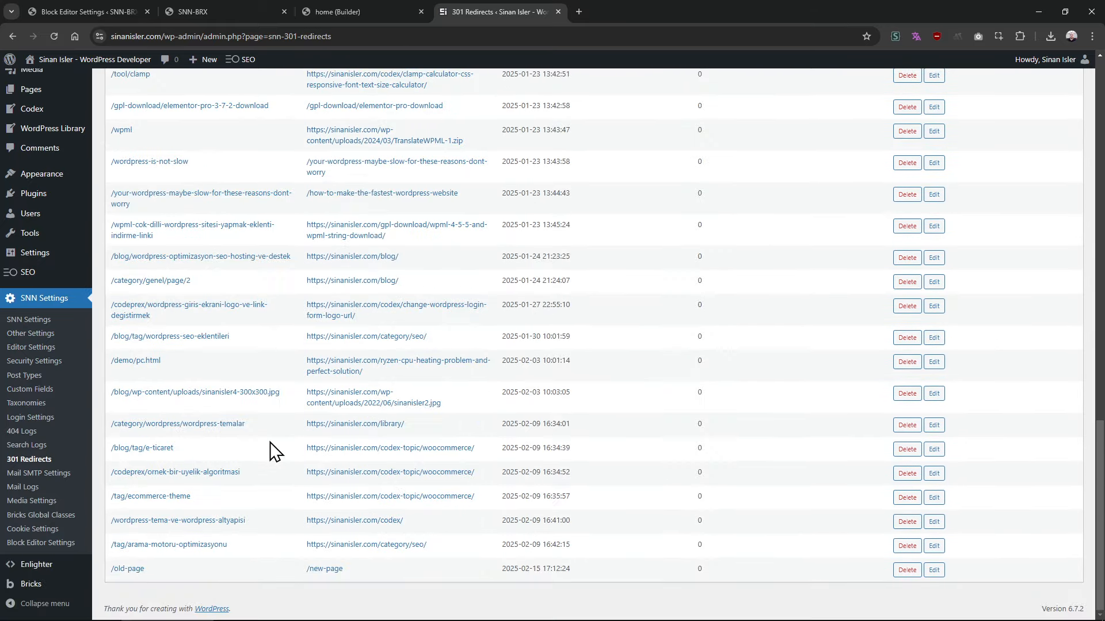
click(128, 569)
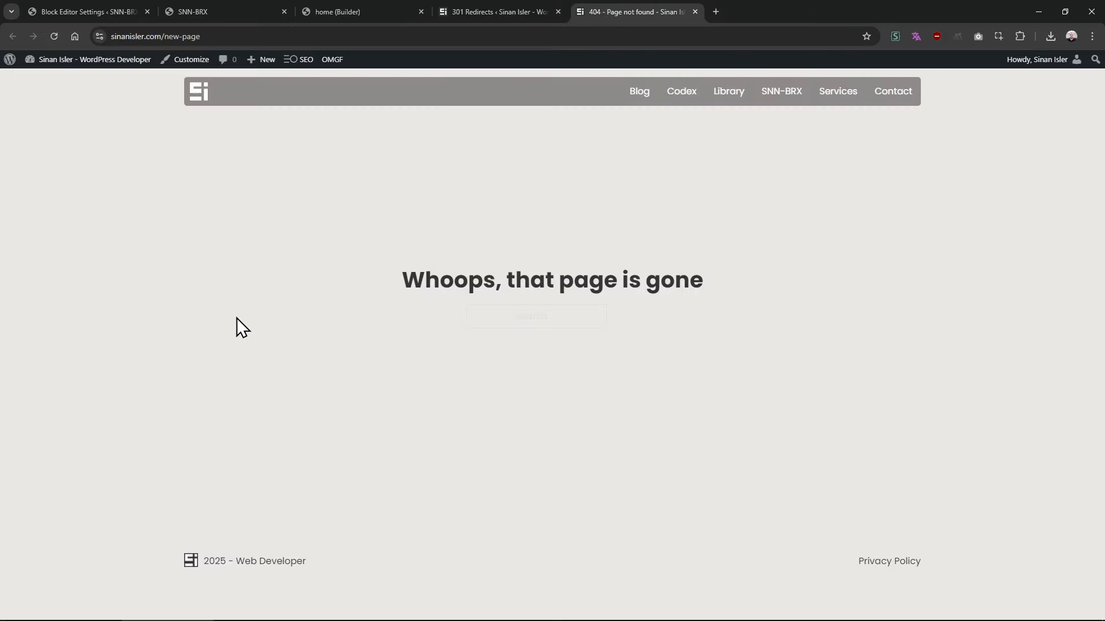
drag(162, 34, 282, 57)
click(530, 333)
key(ctrl+w)
Open the 404 Logs and examine the referrer, IP address and user agent of the /new-page entry
click(22, 431)
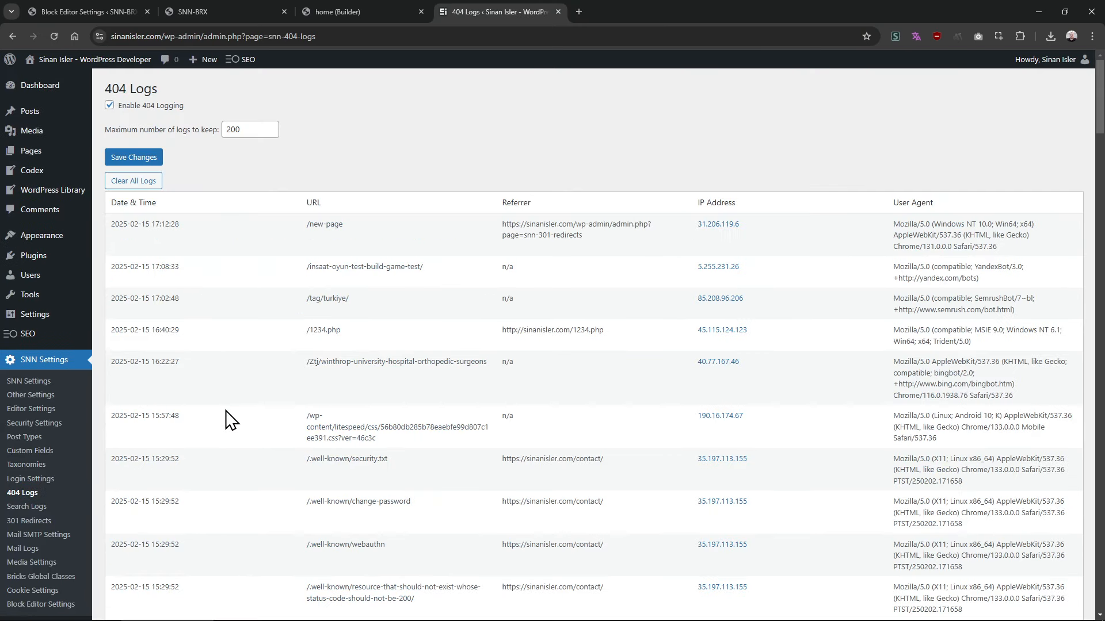
drag(310, 224, 998, 240)
click(965, 241)
drag(792, 236, 633, 223)
click(688, 250)
drag(792, 236, 638, 223)
click(638, 224)
scroll(314, 333, down, 4)
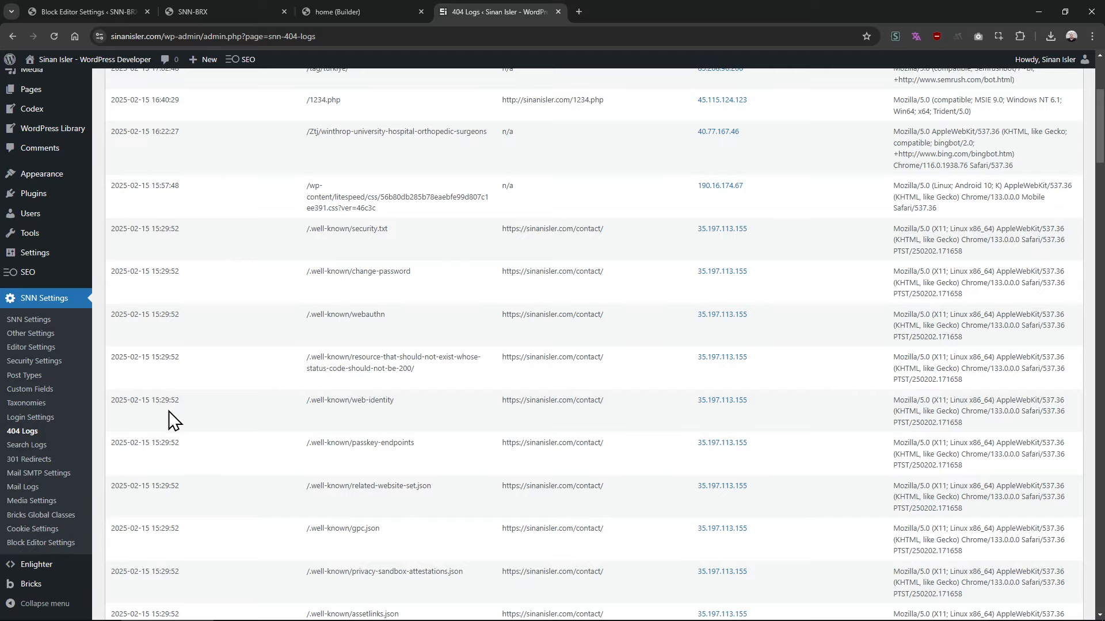
Open the Search Logs page and compare its settings with the site's home page in a new tab
click(27, 446)
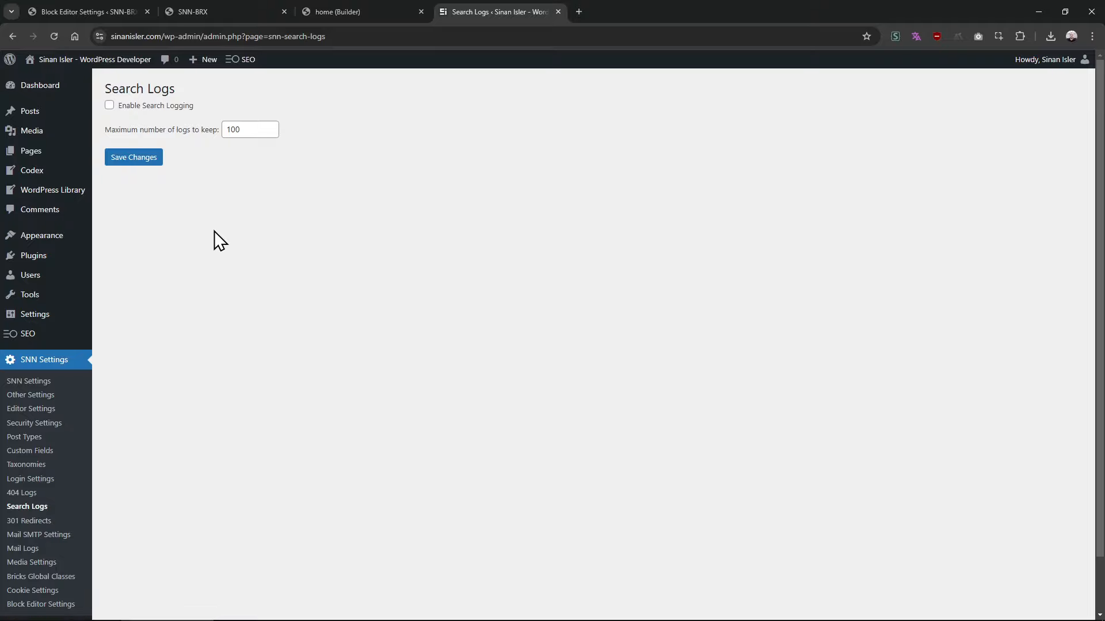
middle_click(93, 60)
click(644, 12)
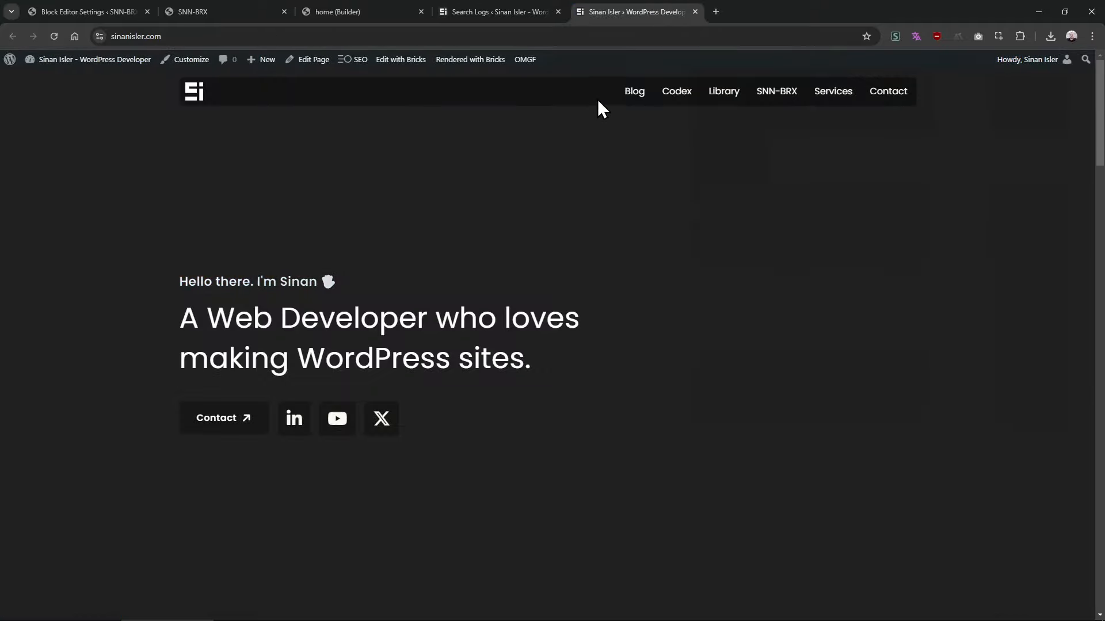
click(503, 12)
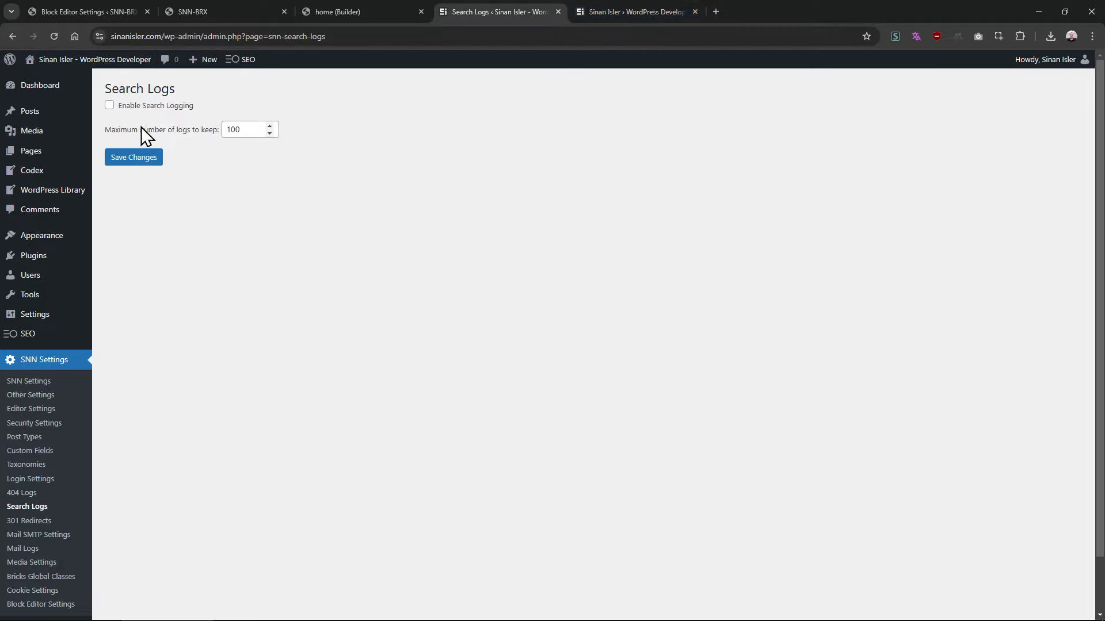
click(618, 12)
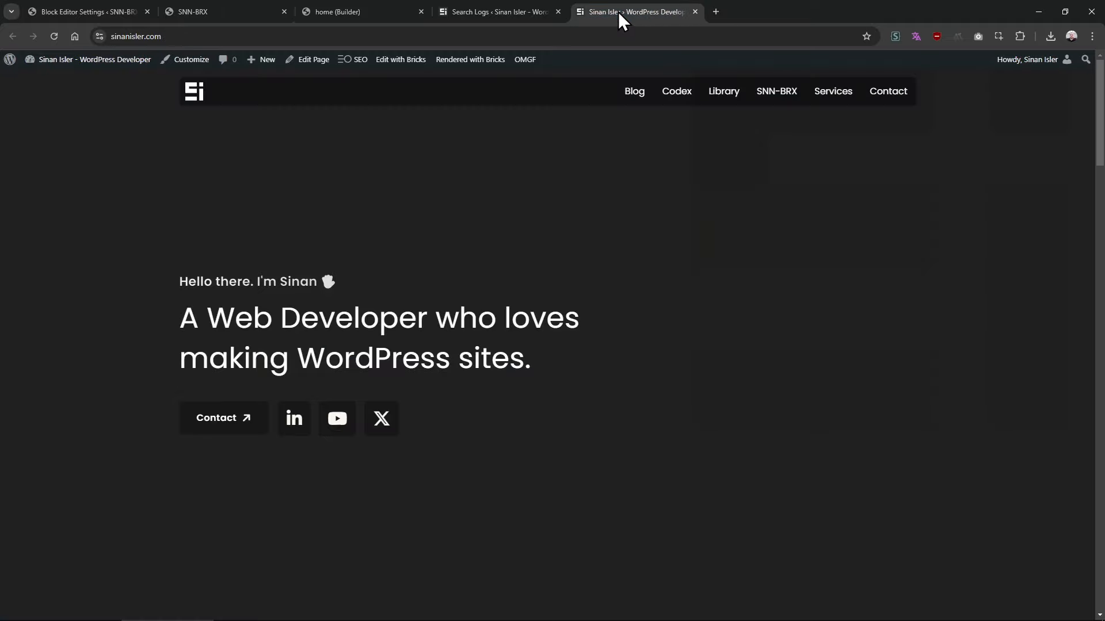
click(549, 13)
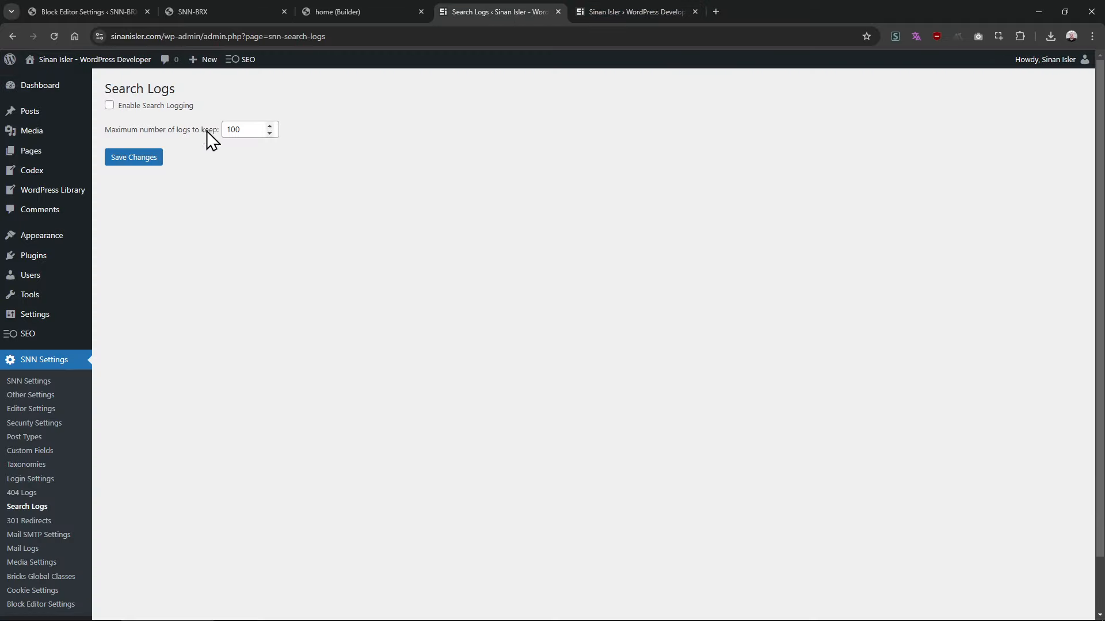
Return to the 404 Logs, close the home page tab, and examine the newest entries' referrers and user agents
click(60, 496)
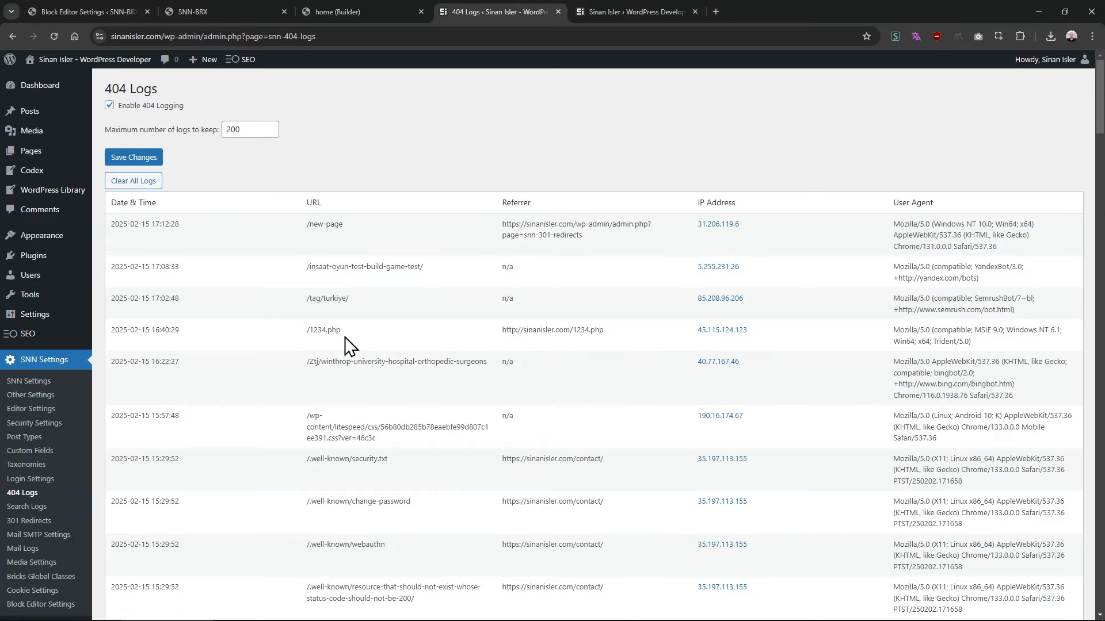
drag(913, 224, 985, 260)
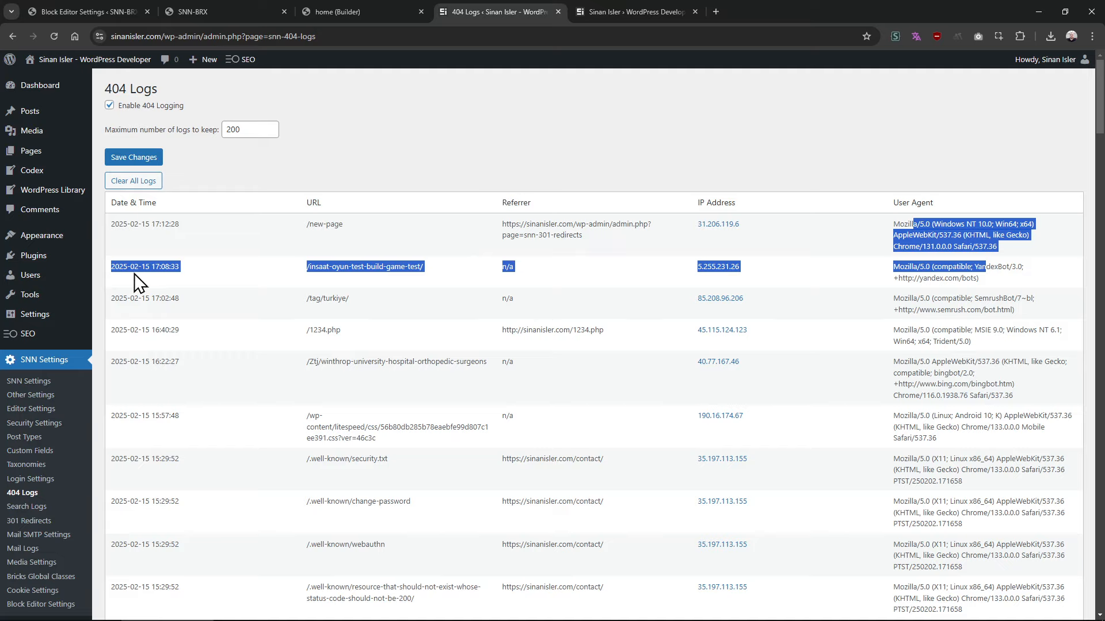
click(119, 230)
drag(107, 218, 672, 234)
click(642, 260)
middle_click(645, 12)
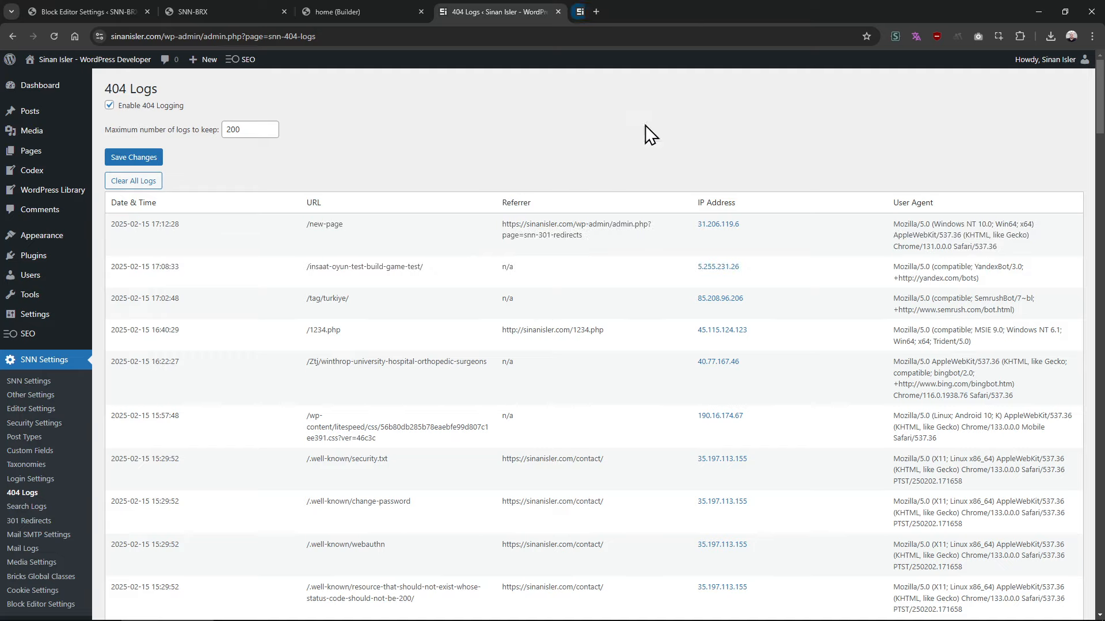
drag(550, 236, 646, 286)
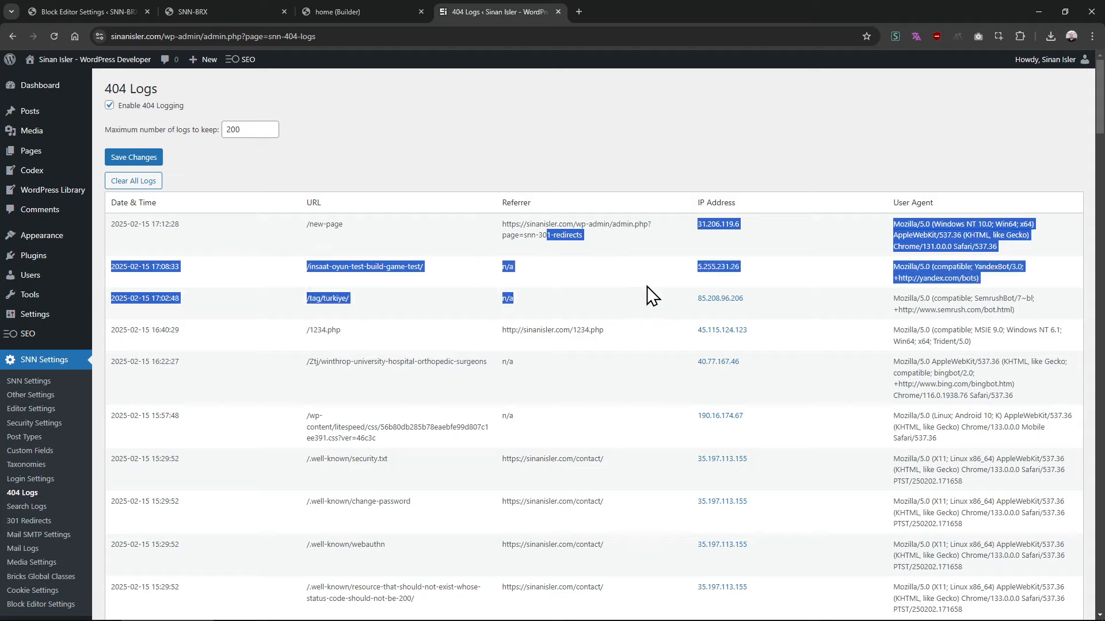
click(643, 286)
drag(595, 334, 591, 334)
scroll(144, 381, down, 2)
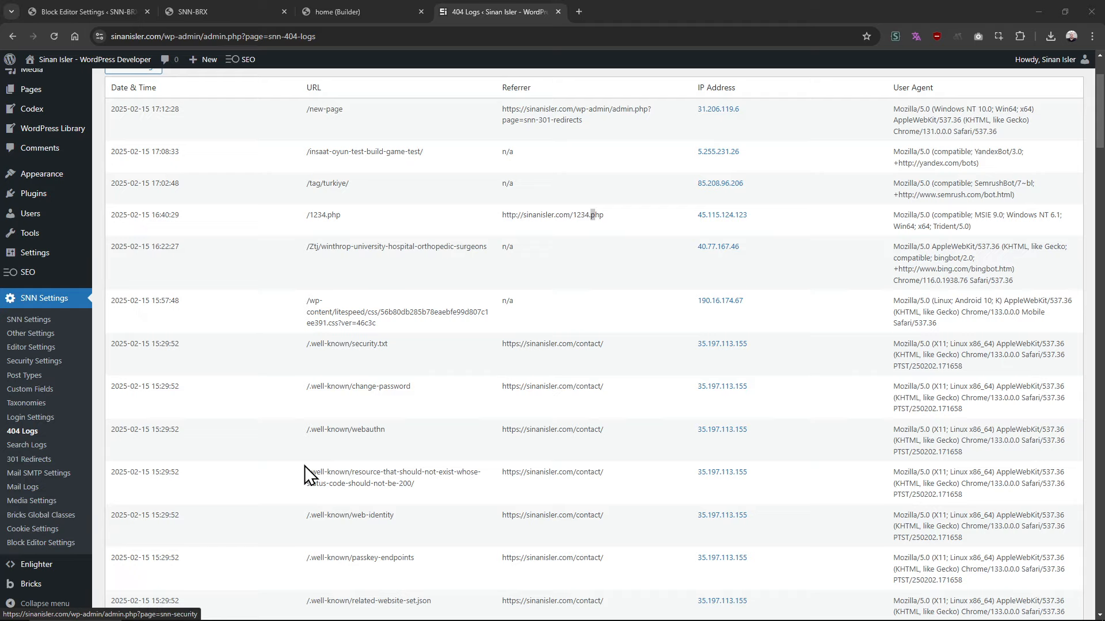
click(226, 428)
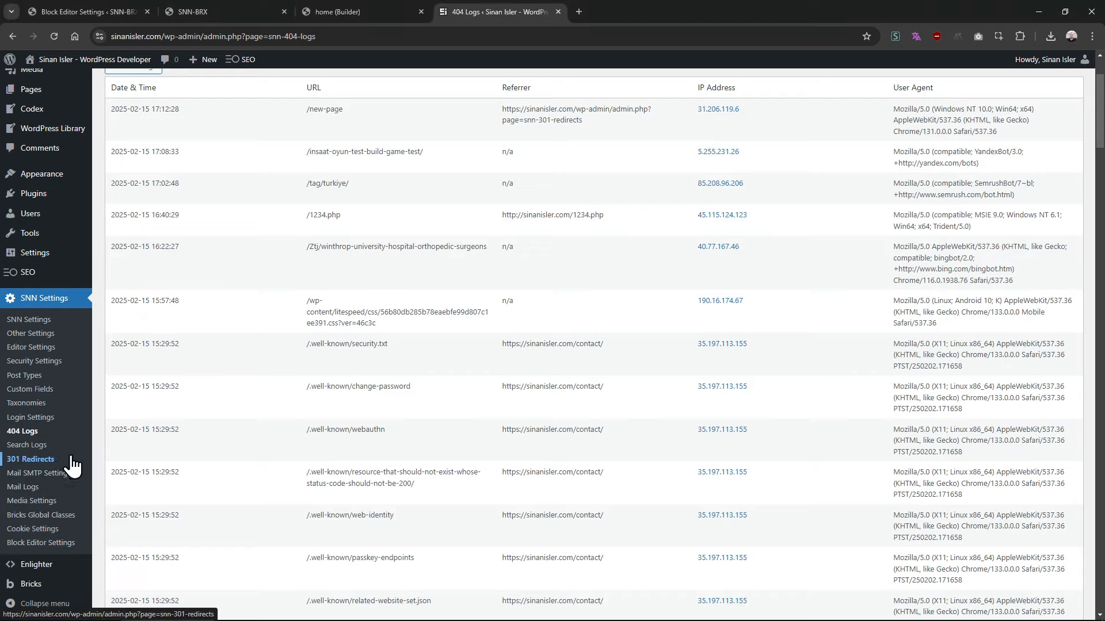
Open the Mail SMTP Settings and review the host, encryption, port and test email recipient fields
click(61, 474)
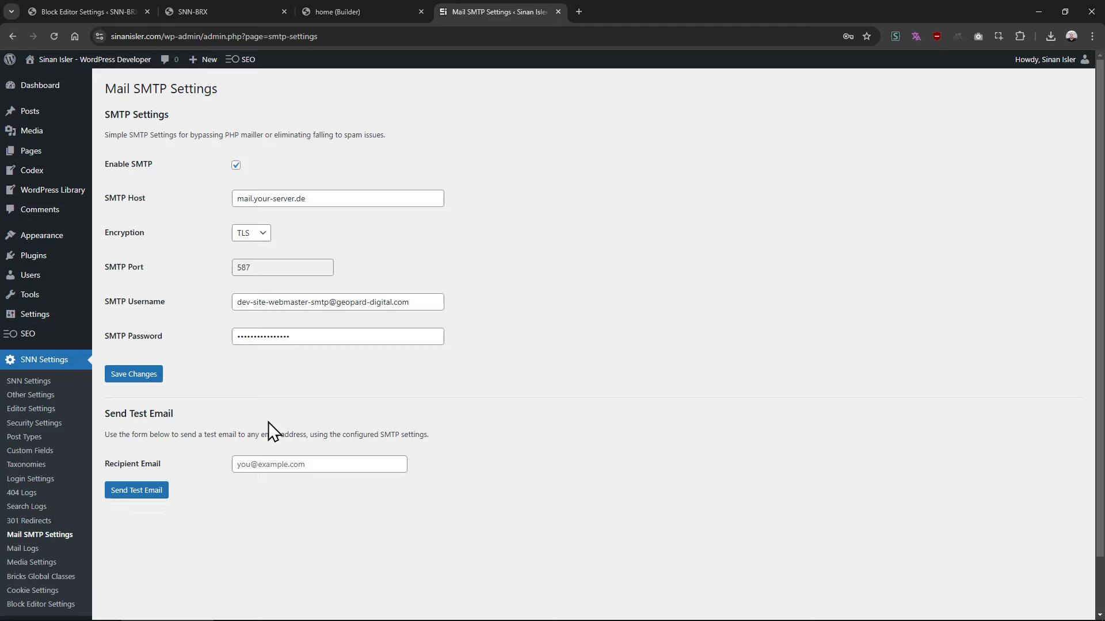
drag(172, 207, 178, 291)
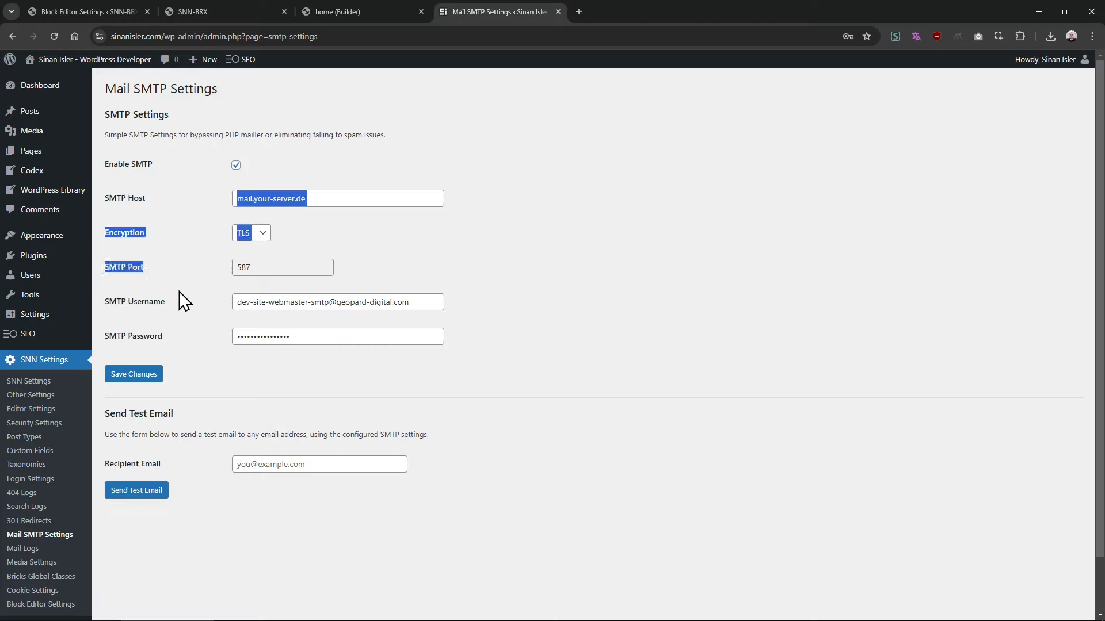
click(179, 313)
click(299, 469)
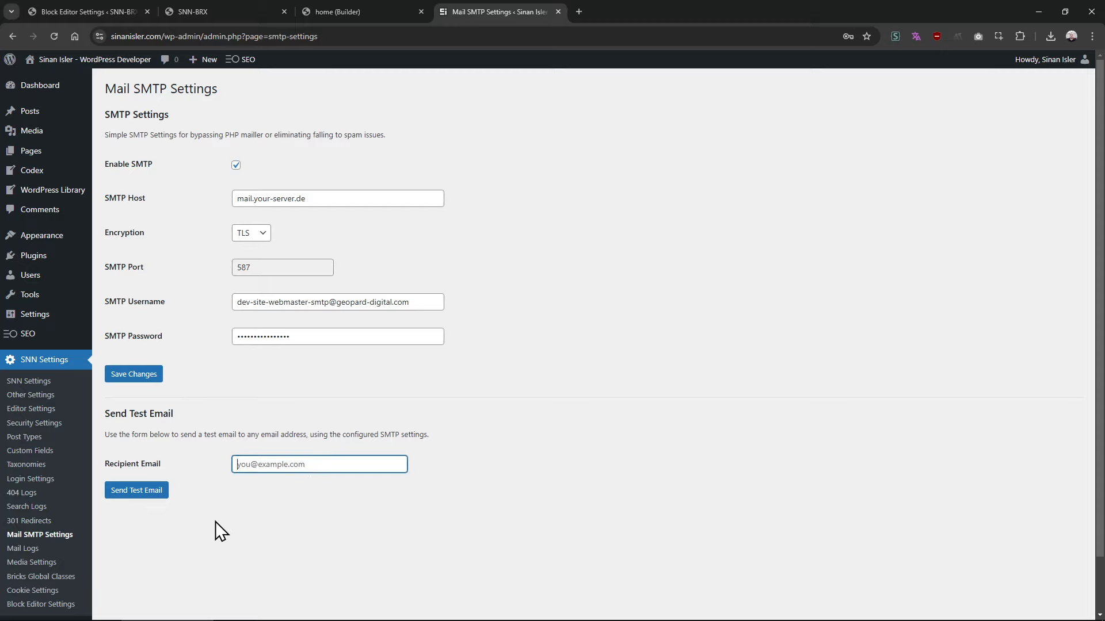
Review the Mail Logs page and open the Cookie Settings page
click(56, 552)
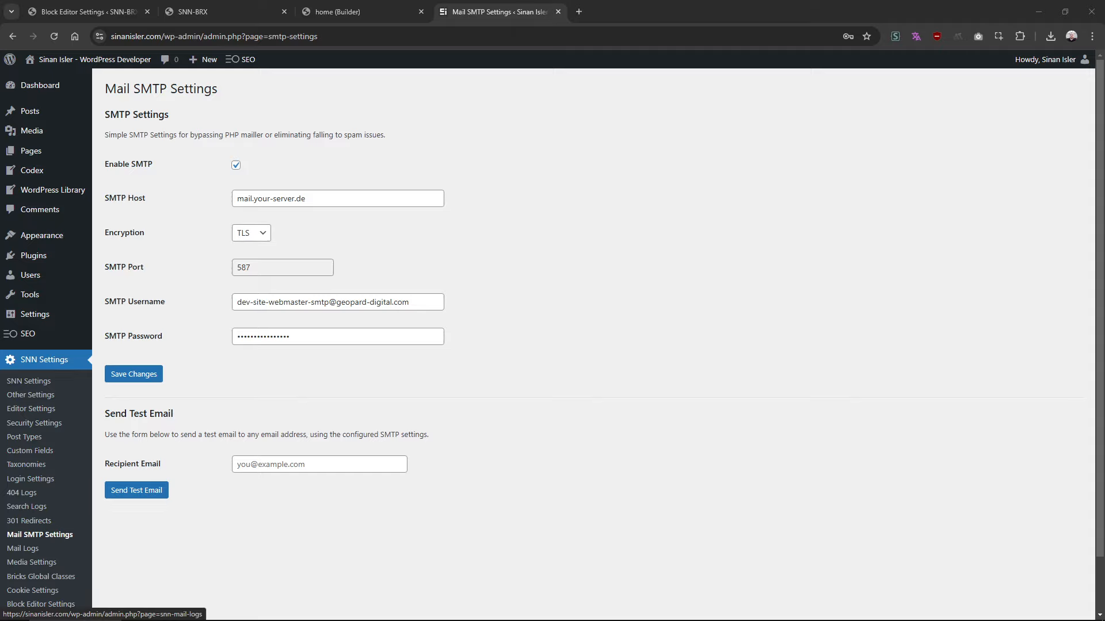
click(67, 553)
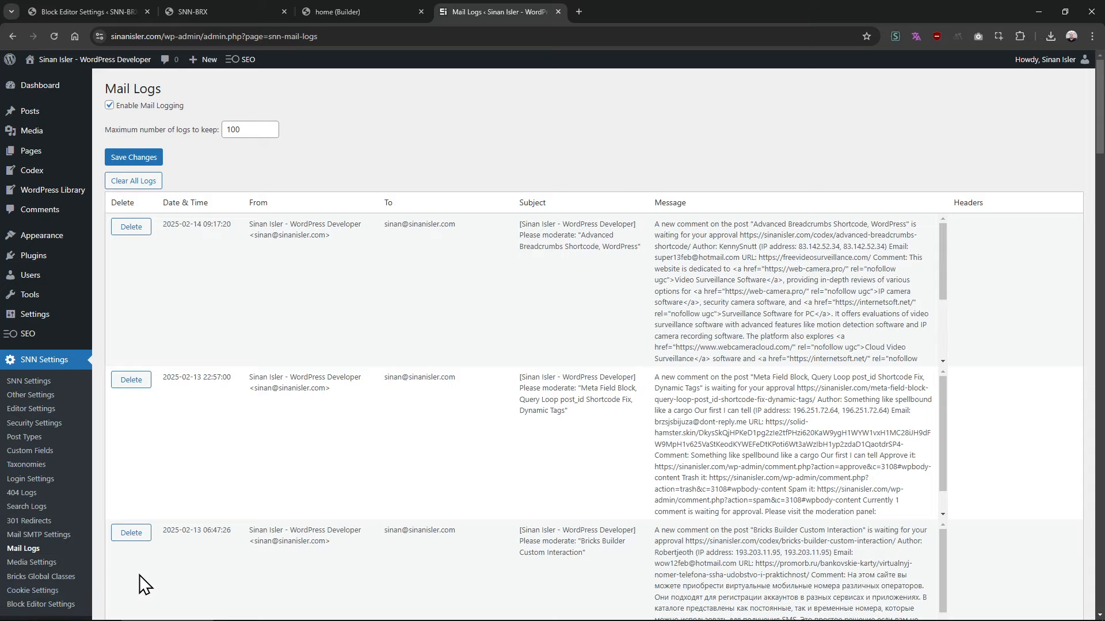
click(78, 592)
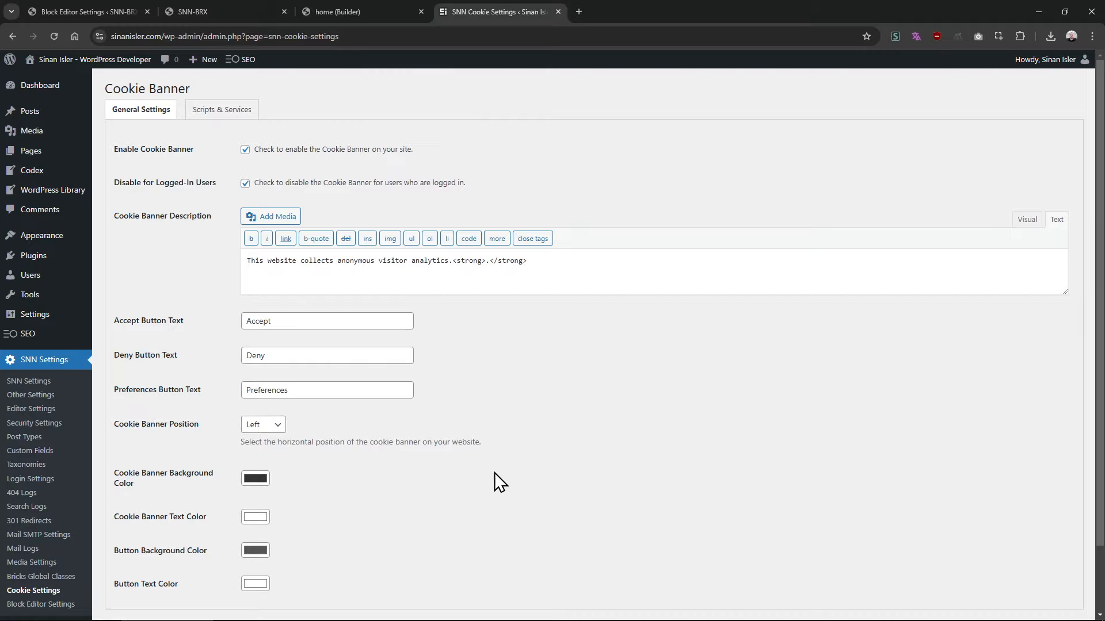
Open the site's home page in a new incognito window and show the cookie banner's preferences
key(ctrl+shift+n)
text(i)
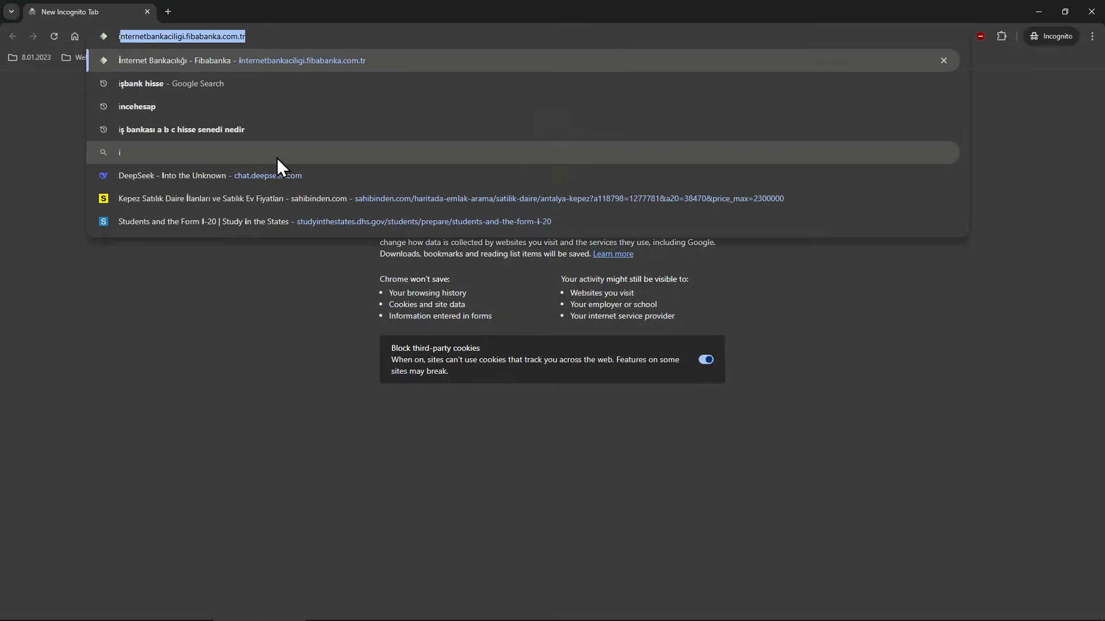
key(BackSpace)
key(BackSpace)
text(sinanisler.com)
key(Return)
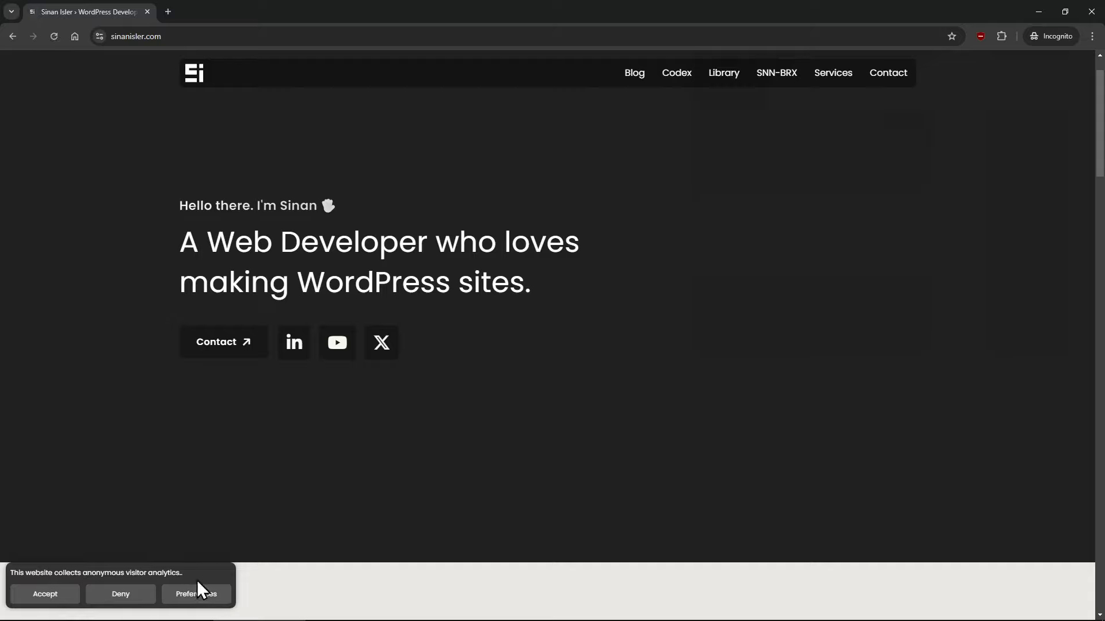
click(198, 593)
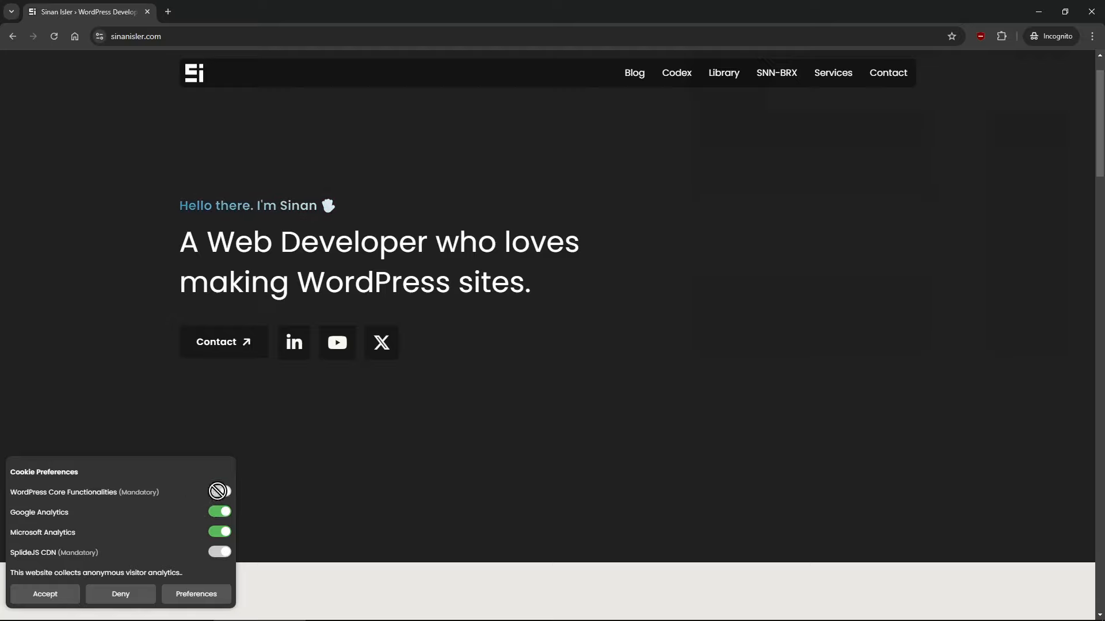
Try the Google Analytics and Microsoft Analytics consent switches, leave both off, and return to the Cookie Banner settings
click(215, 515)
click(217, 530)
click(220, 514)
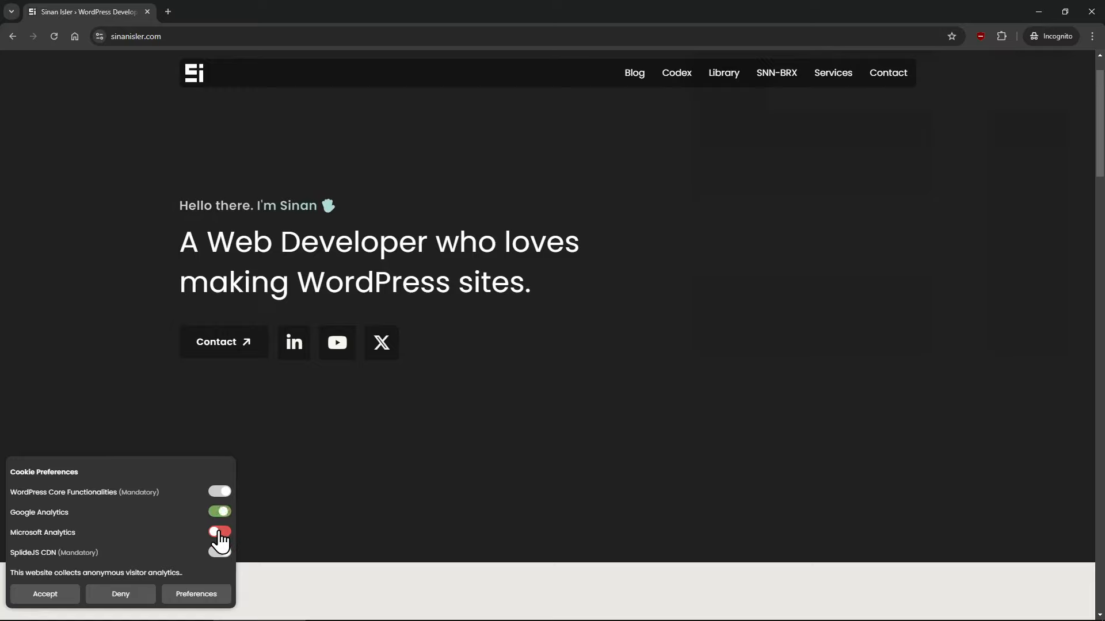
click(219, 532)
click(219, 511)
click(219, 531)
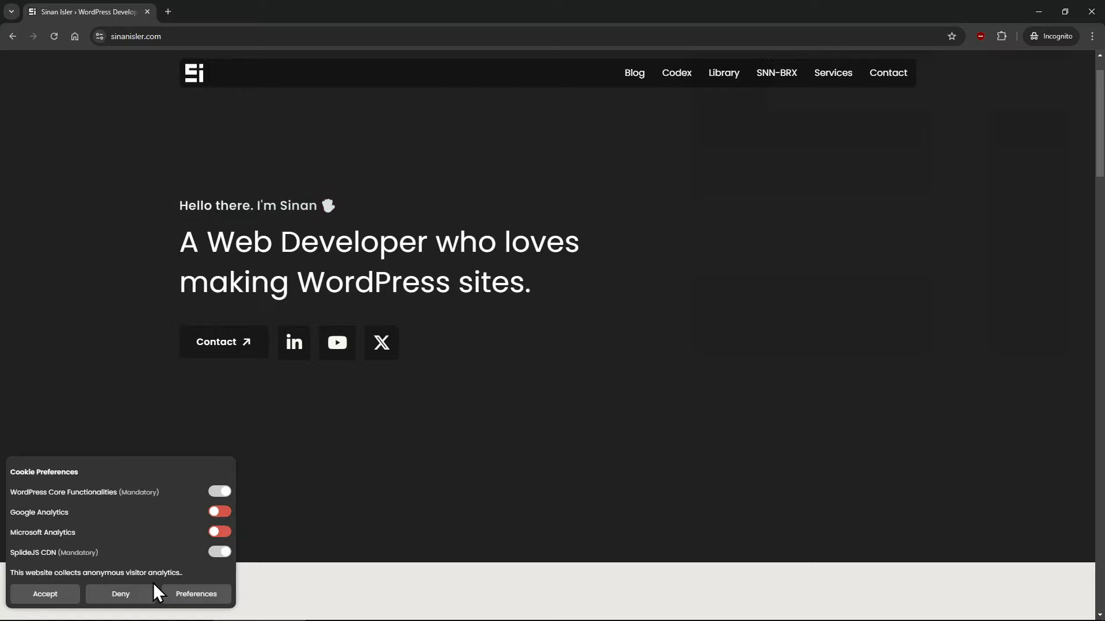
key(alt+Tab)
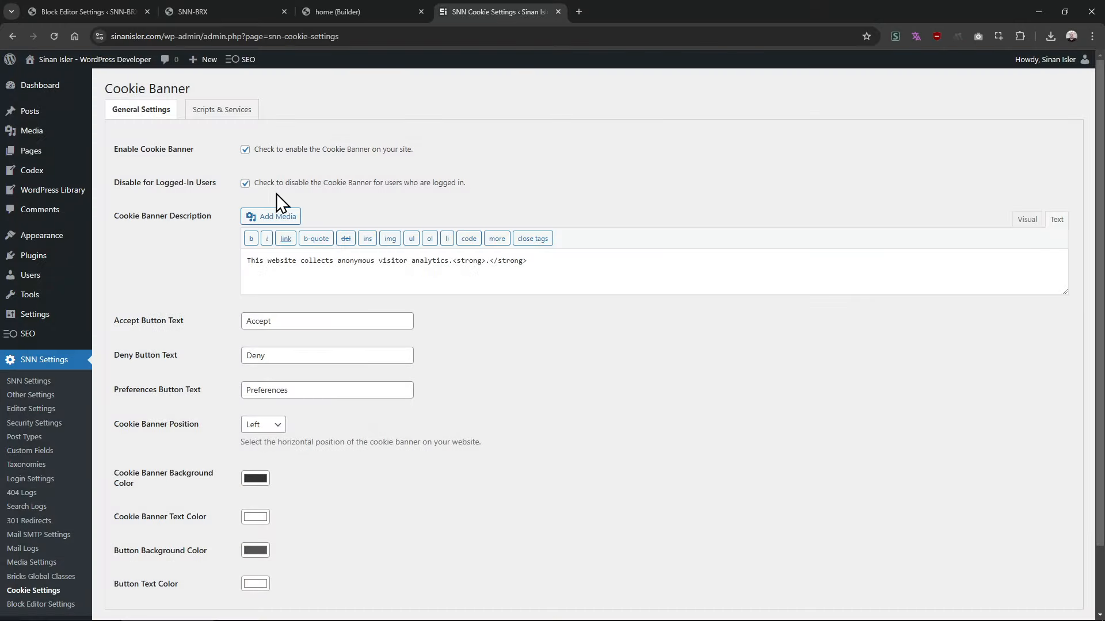
Open the Scripts & Services settings and look through the service entries down to the end of the page
click(221, 115)
drag(133, 203, 214, 357)
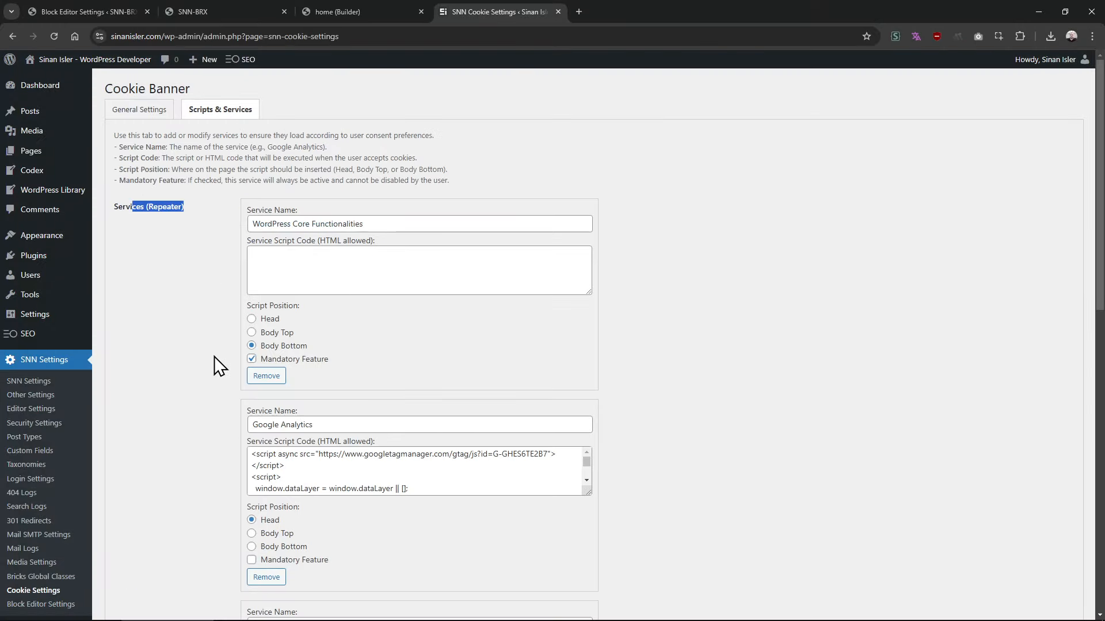
click(215, 356)
scroll(216, 357, down, 6)
scroll(215, 357, down, 1)
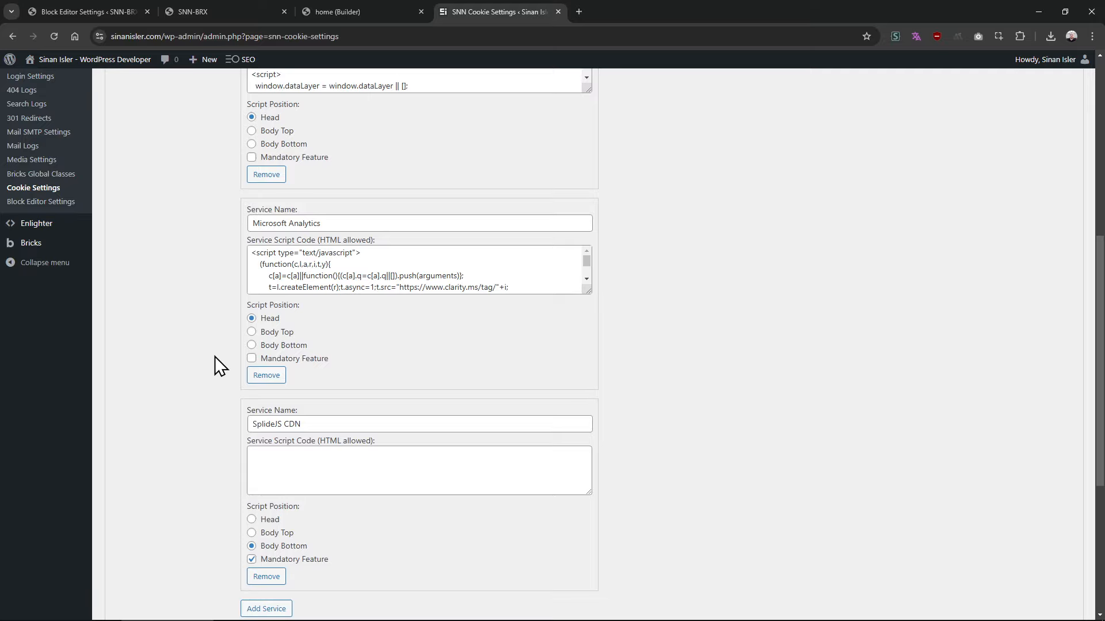
scroll(253, 405, down, 3)
scroll(240, 403, up, 1)
drag(308, 308, 247, 314)
scroll(212, 368, up, 9)
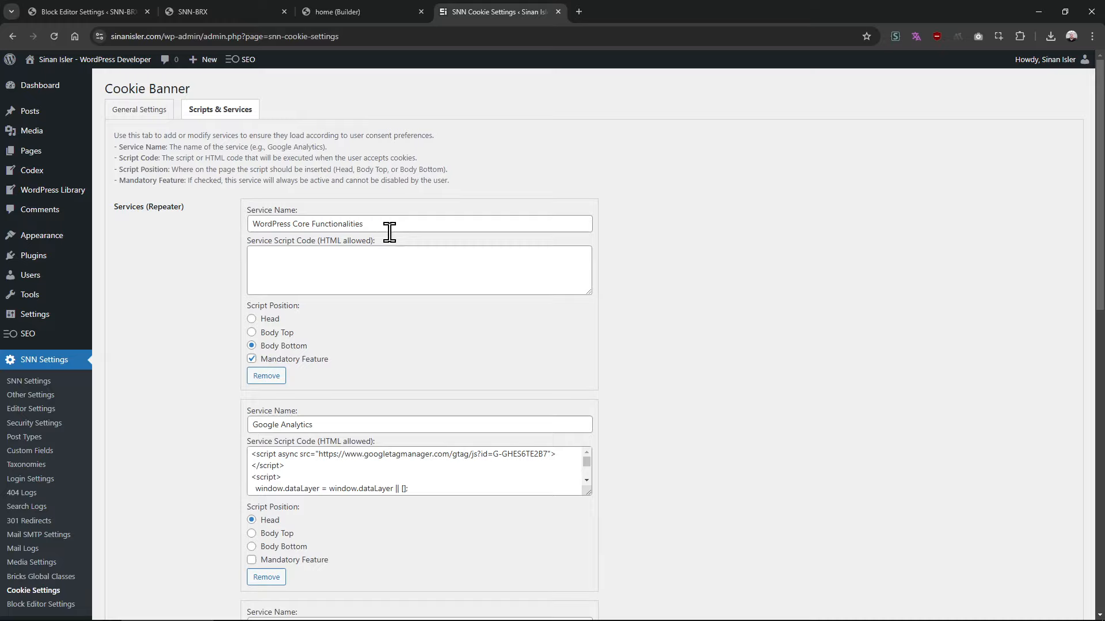
Examine the WordPress Core Functionalities and analytics service entries, and return to the General Settings of the cookie banner
drag(388, 226, 189, 248)
click(277, 220)
click(185, 271)
scroll(187, 328, down, 10)
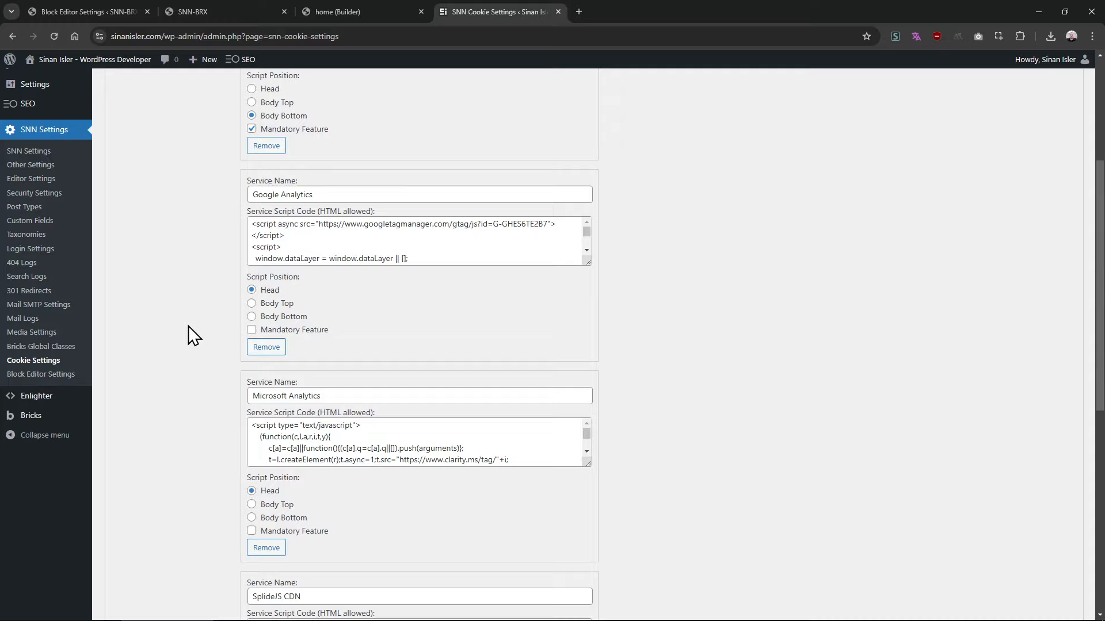
scroll(188, 325, up, 15)
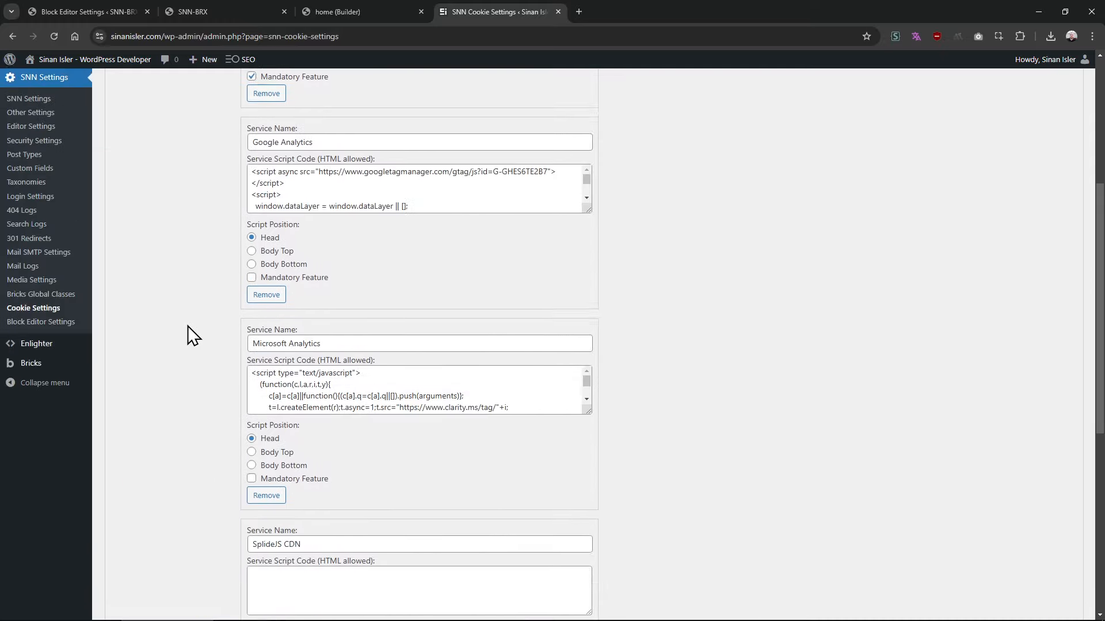
click(148, 109)
scroll(217, 300, down, 2)
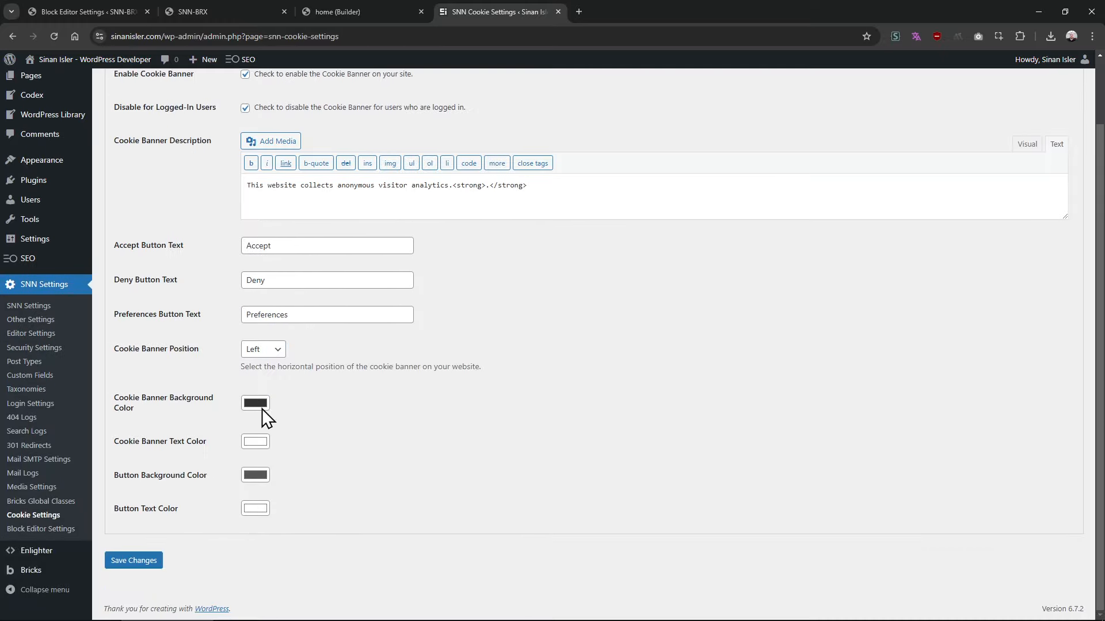
Open the site's home page in a new incognito window and show a narrow developer tools Network log beside it
key(ctrl+shift+n)
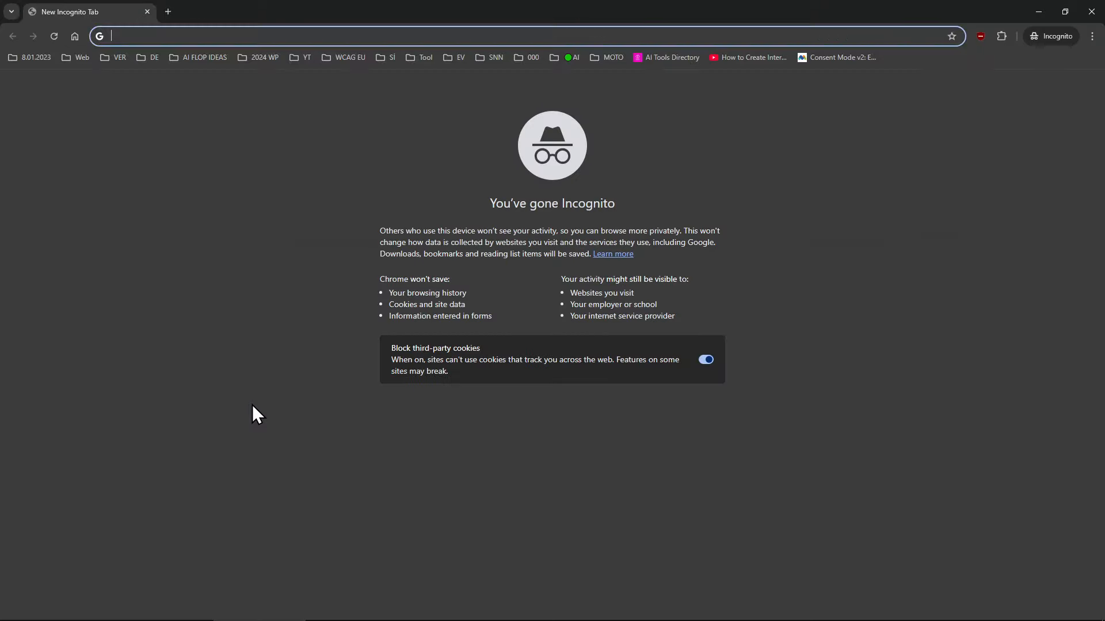
text(sinanisler.com)
key(Return)
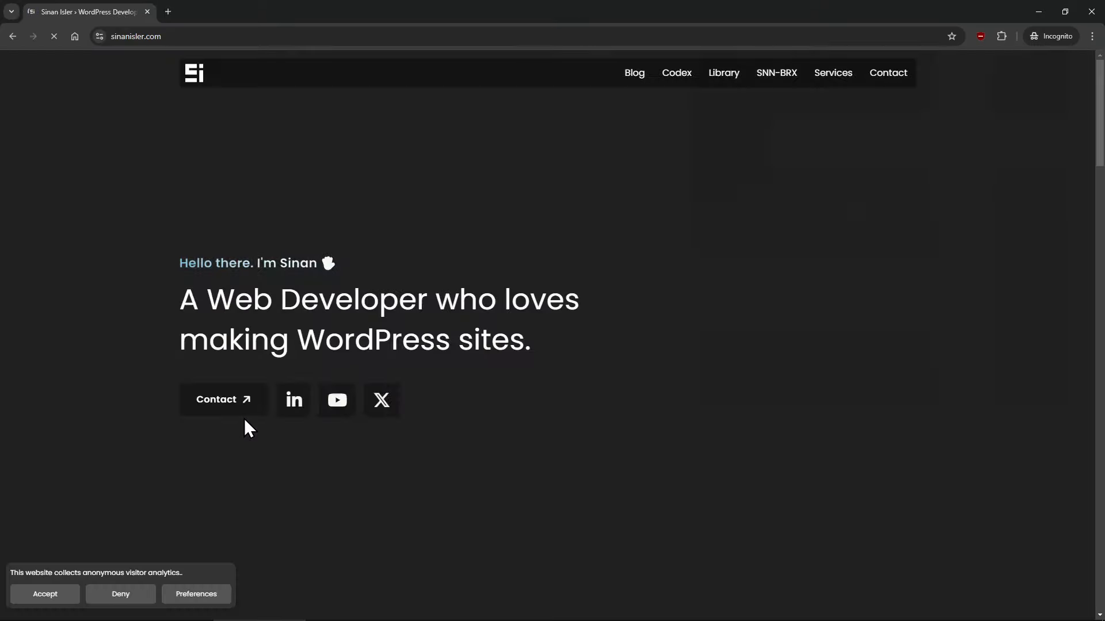
key(F12)
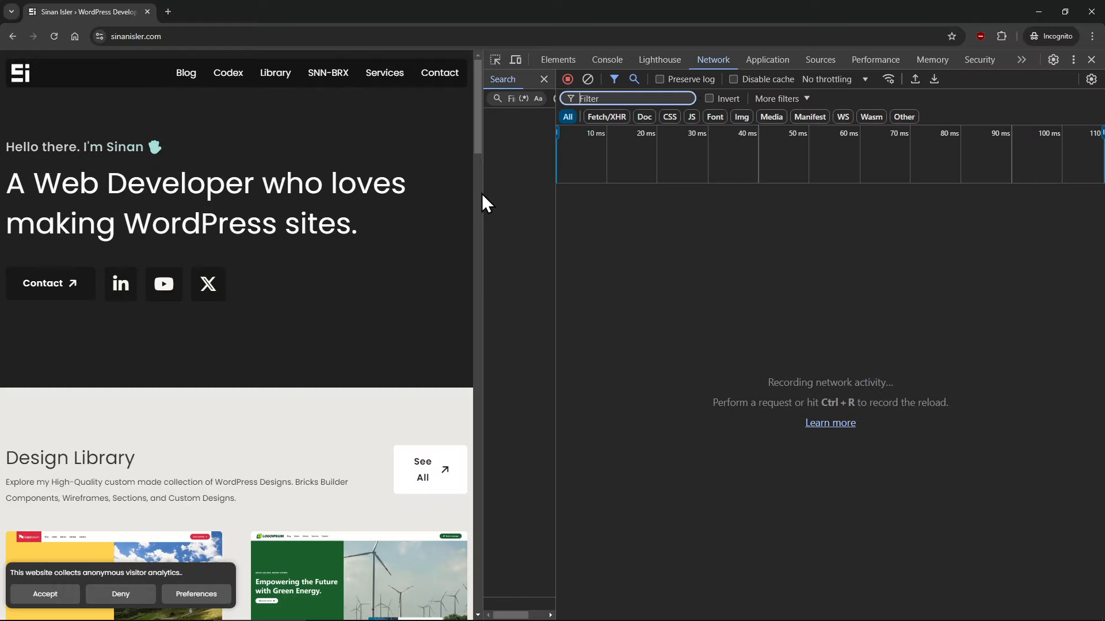
drag(482, 202, 821, 227)
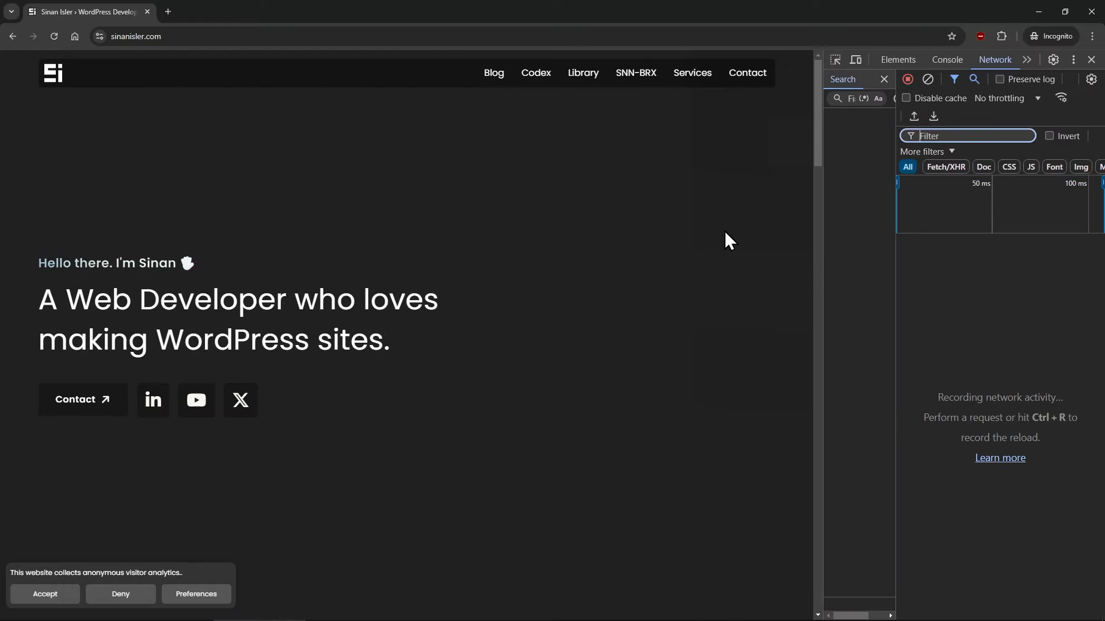
Show the cookie preferences, accept the cookies with both analytics services enabled, and widen the Network log
click(196, 594)
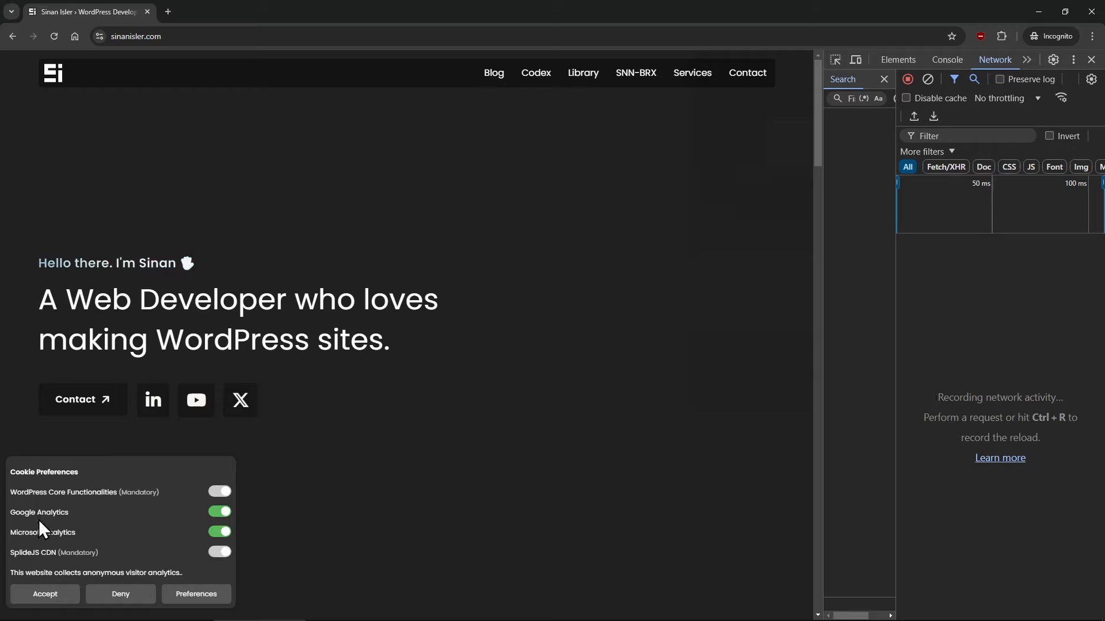
click(44, 595)
drag(823, 345, 564, 391)
Interact with the home page down to its blog section and back, check the logged analytics requests, and close the incognito window
scroll(348, 435, down, 15)
scroll(355, 431, down, 2)
drag(338, 339, 408, 353)
scroll(425, 276, down, 12)
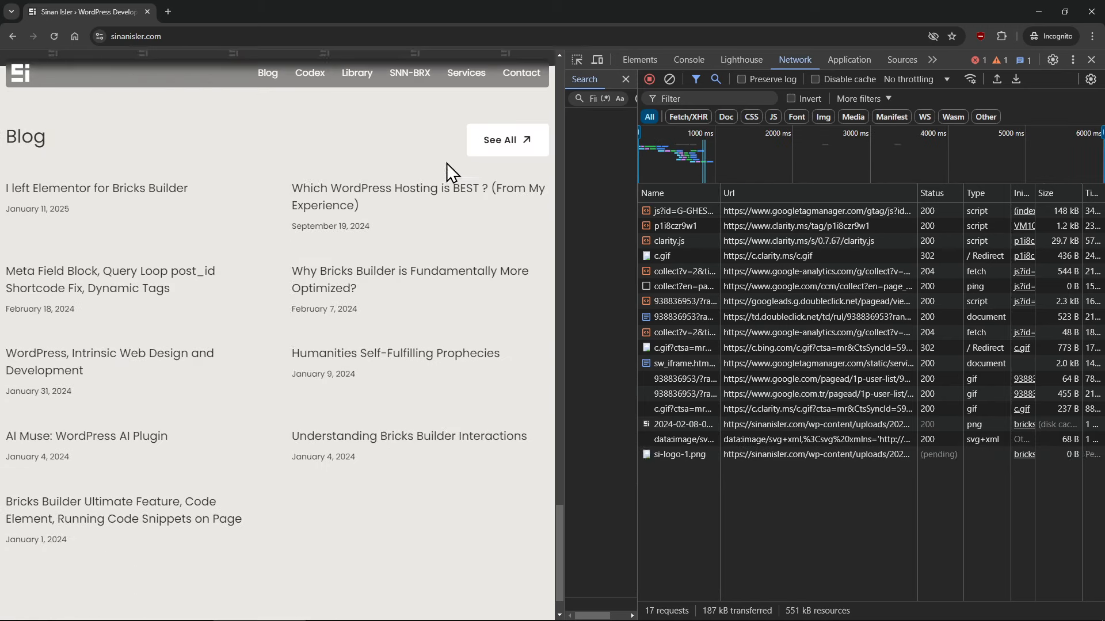
drag(447, 178, 455, 403)
drag(452, 436, 463, 438)
drag(432, 293, 434, 354)
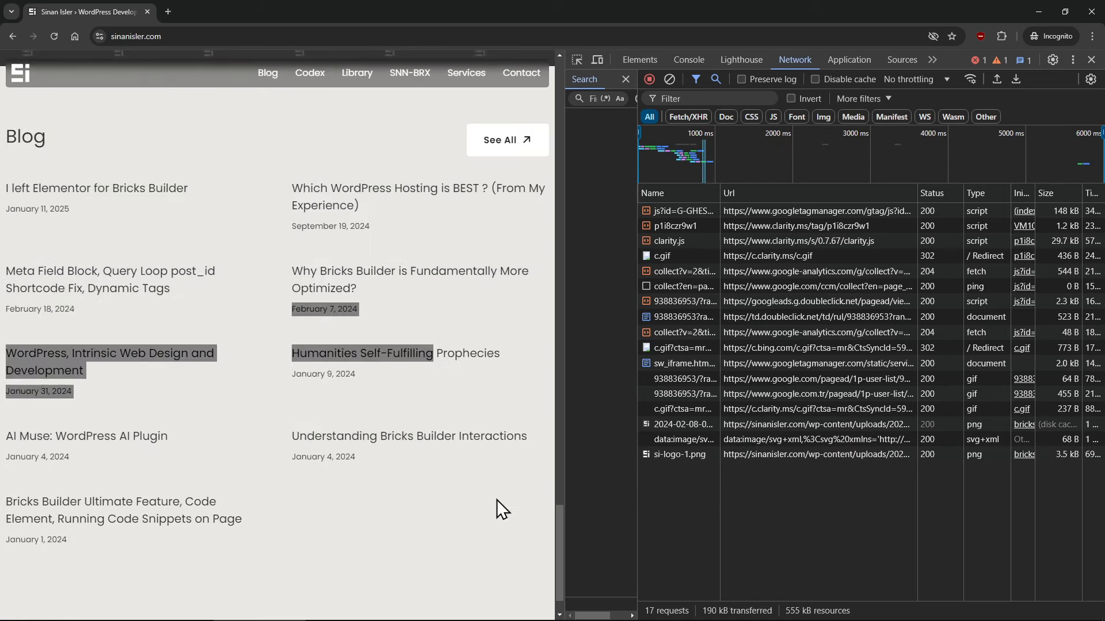
scroll(489, 495, down, 2)
drag(327, 288, 345, 422)
drag(280, 234, 350, 495)
mouse_move(350, 513)
mouse_down()
mouse_move(290, 336)
mouse_move(339, 512)
mouse_up()
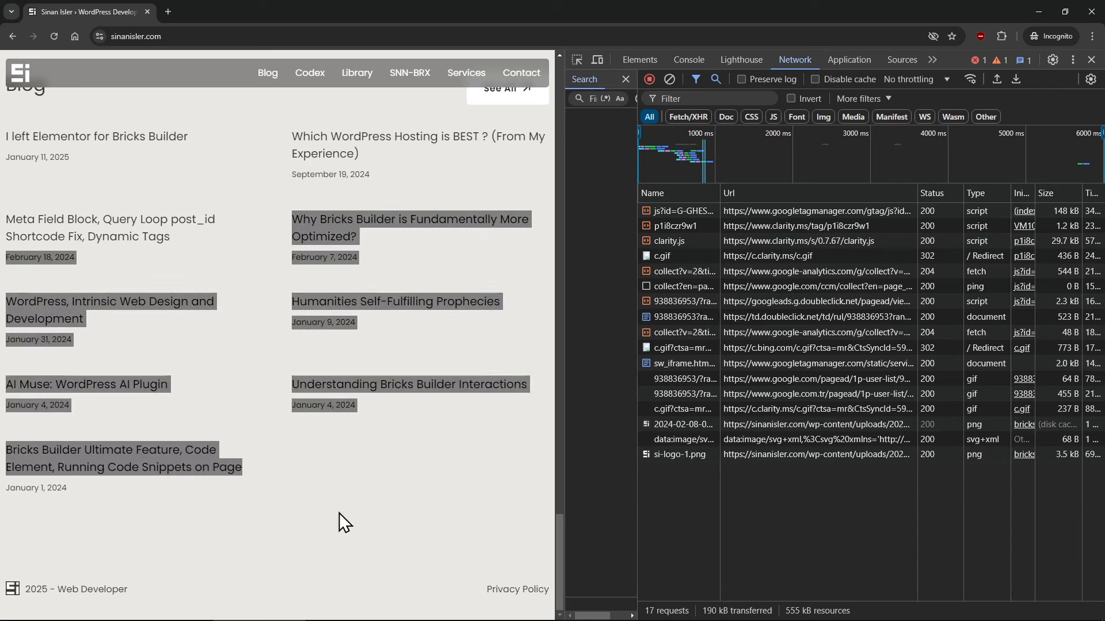
scroll(382, 474, up, 15)
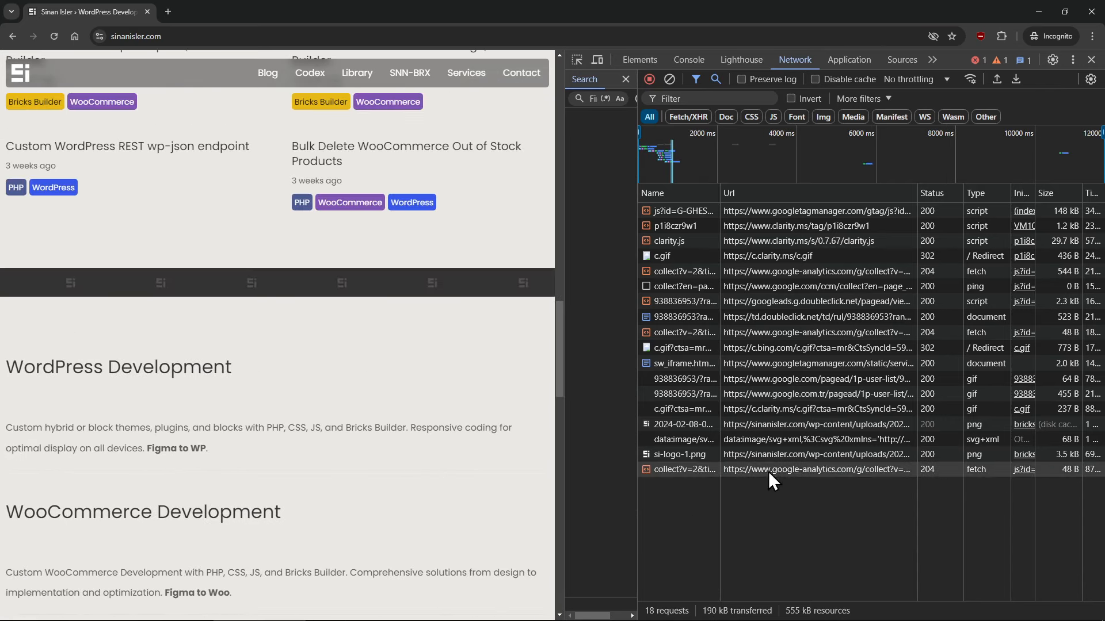
scroll(481, 505, up, 15)
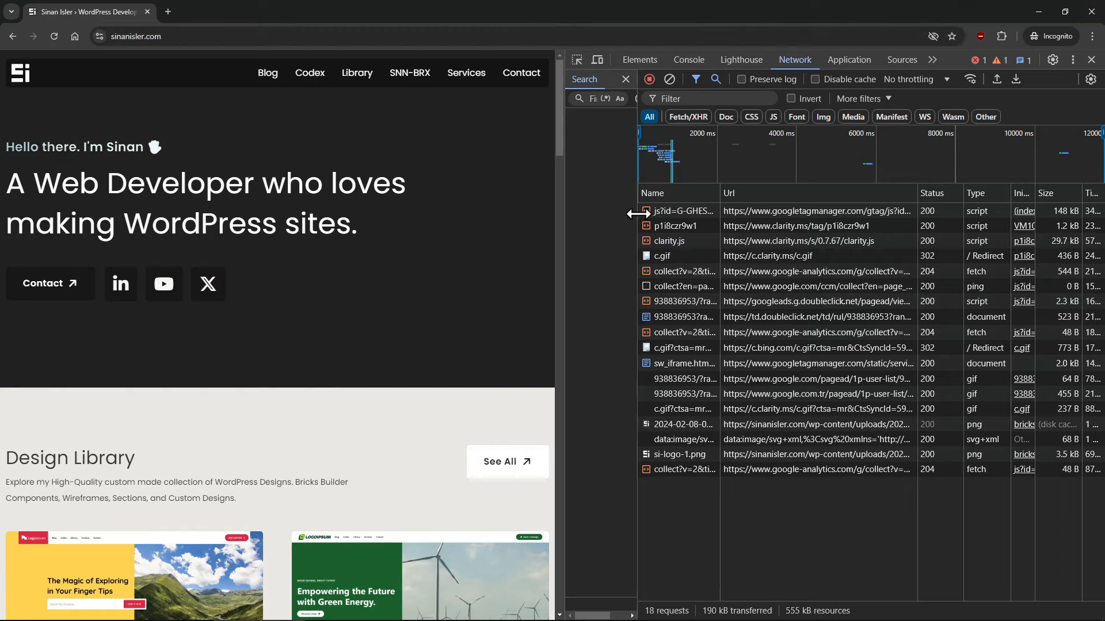
key(ctrl+w)
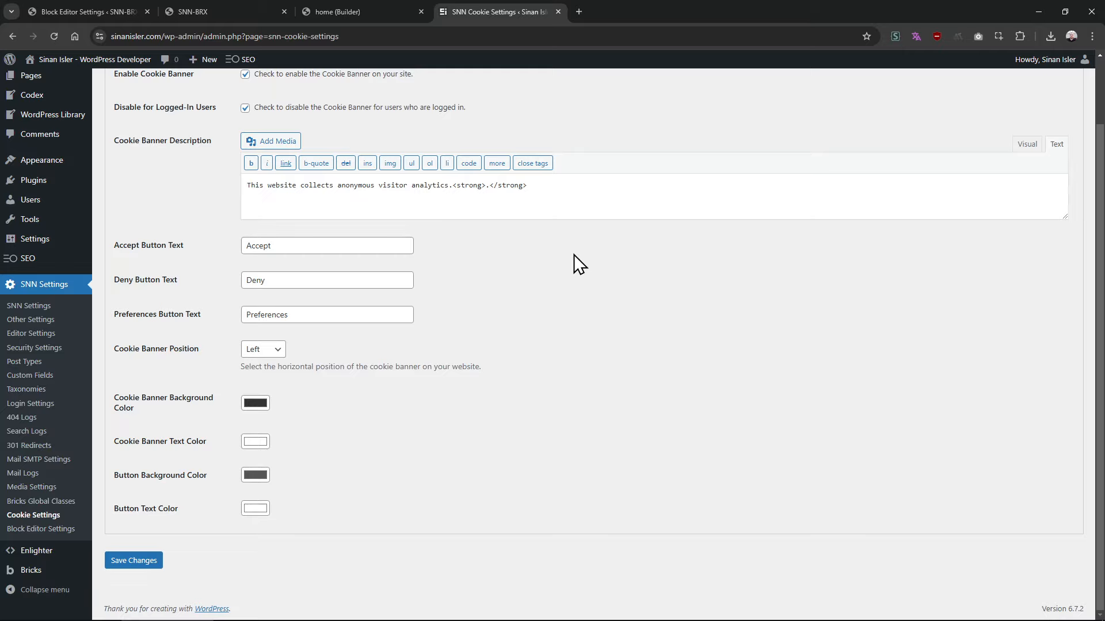
Open the home page in a fresh incognito window with the Network log, and show the cookie preferences
key(ctrl+shift+n)
text(sinanisler.com)
key(Return)
key(ctrl+shift+i)
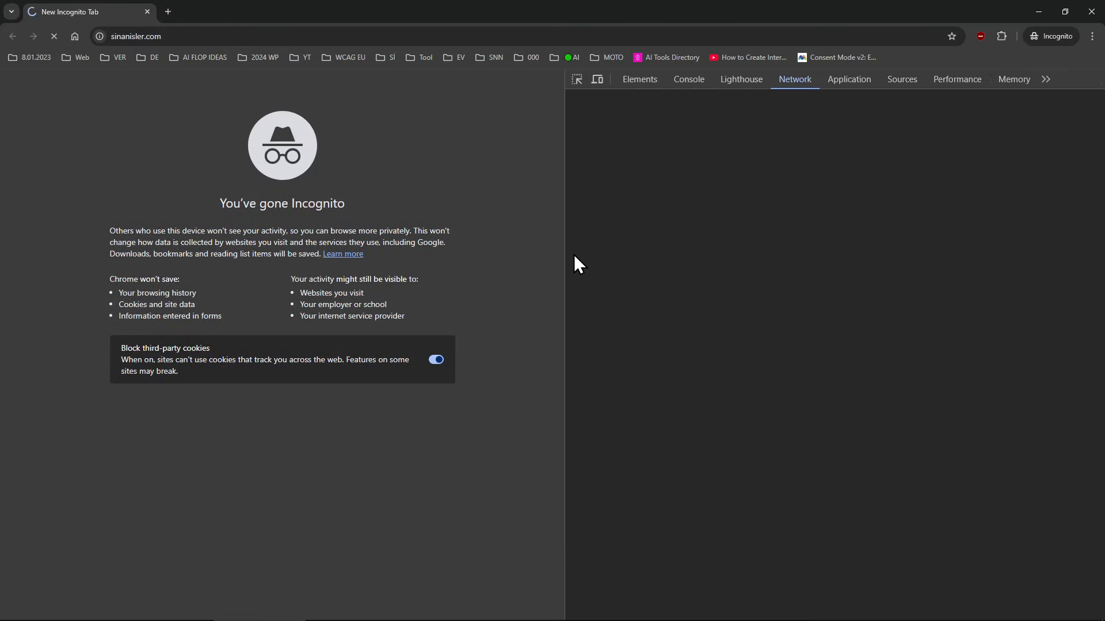
click(196, 594)
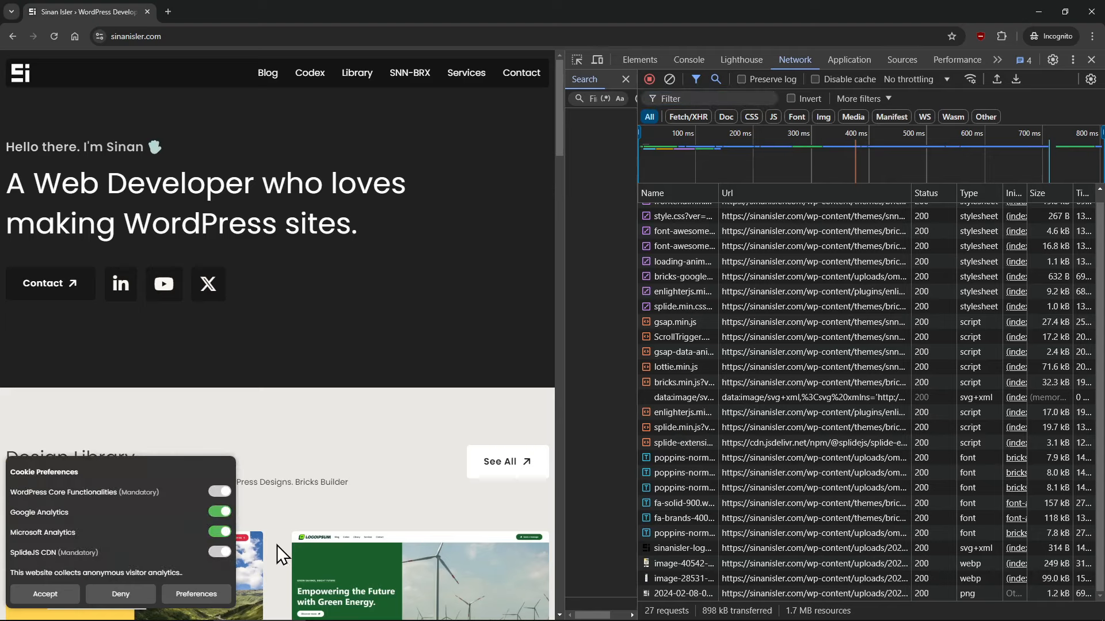
Switch off Microsoft Analytics and Google Analytics, clear the Network log, and accept the remaining cookies
click(218, 532)
click(220, 511)
click(669, 79)
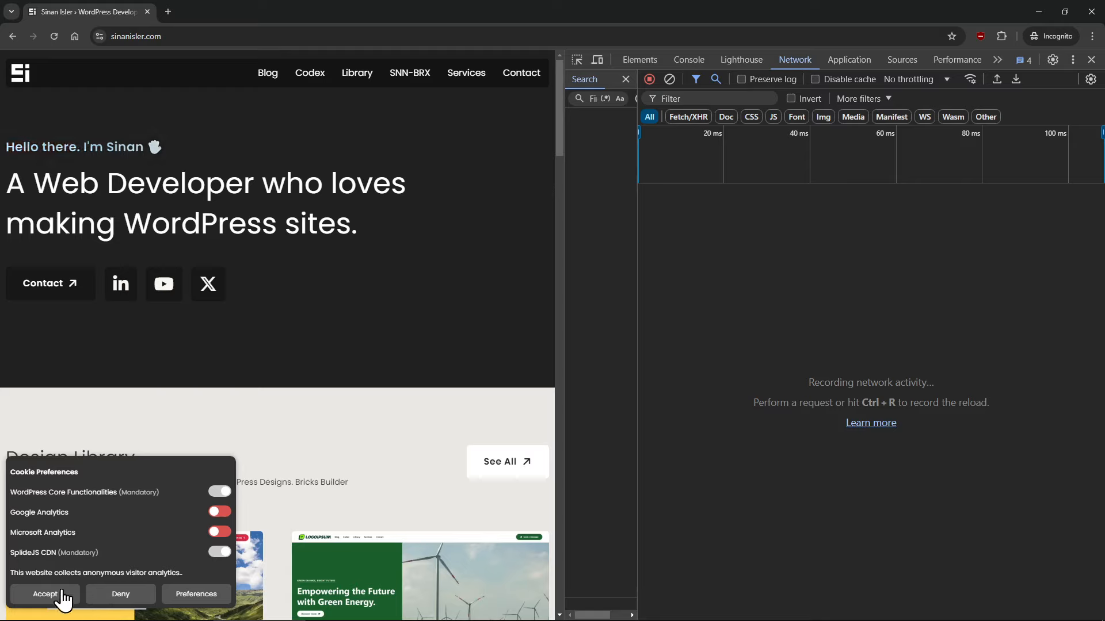
click(45, 594)
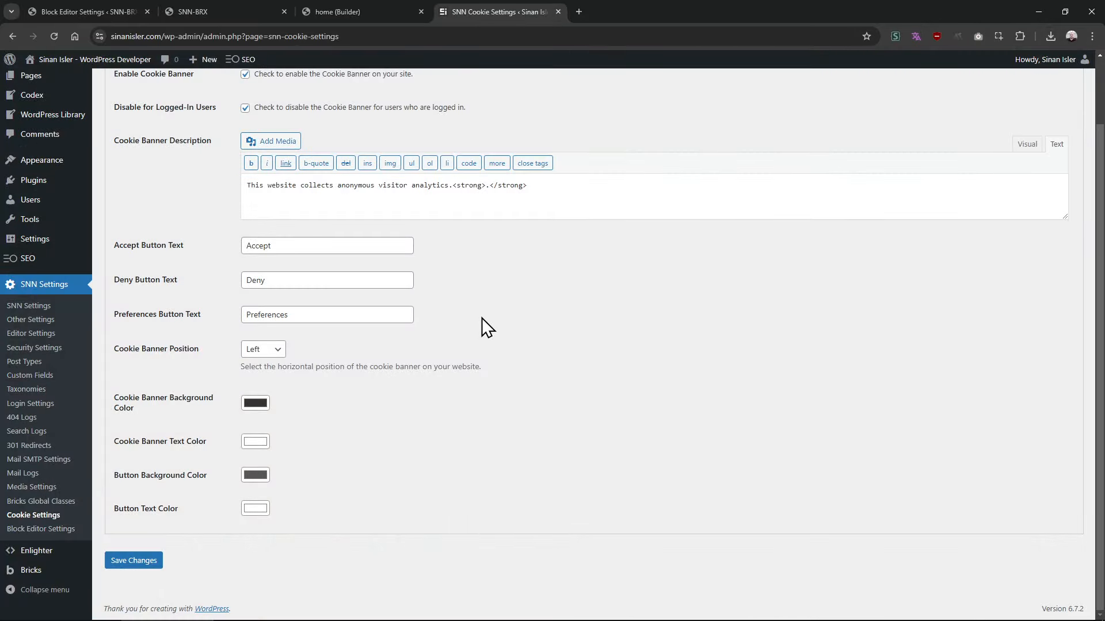
Review the cookie banner's General Settings options and the service entries under Scripts & Services
scroll(482, 318, up, 2)
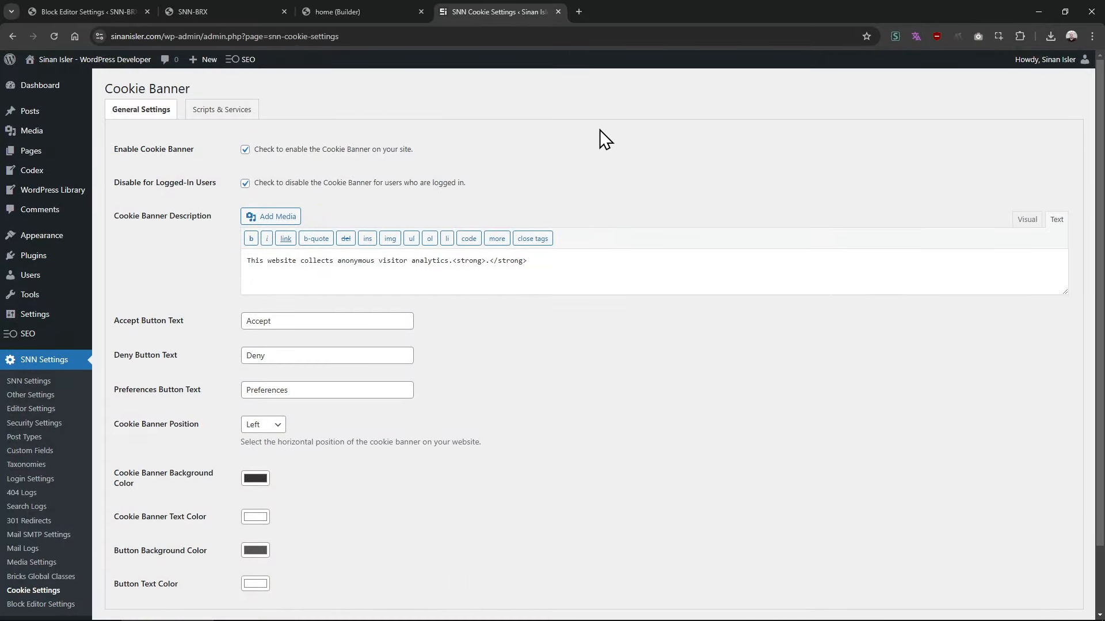
click(247, 113)
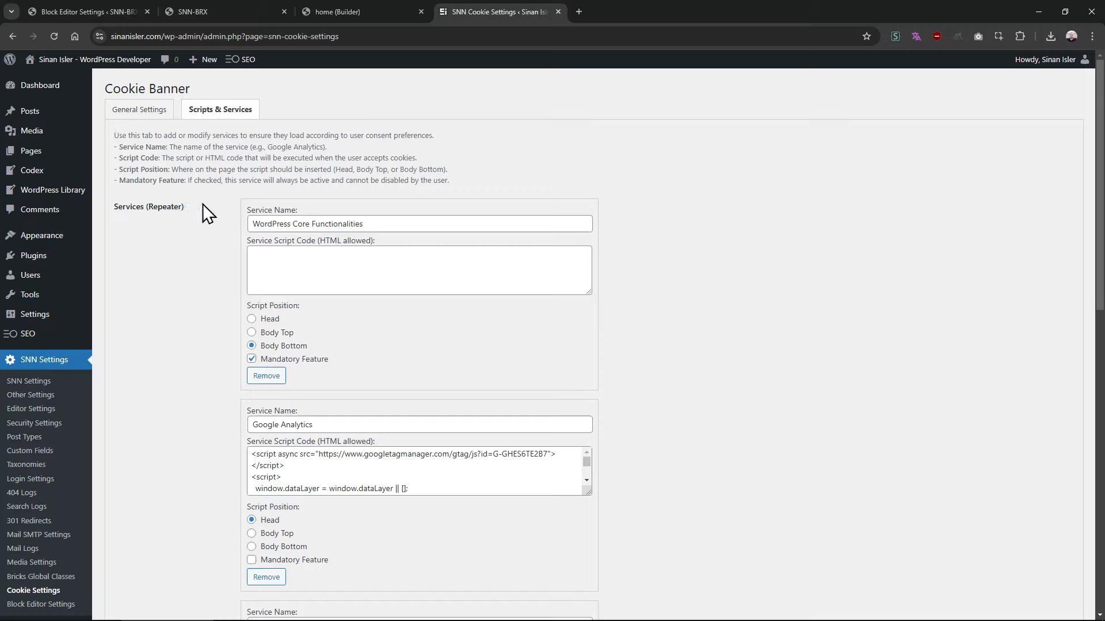
click(138, 109)
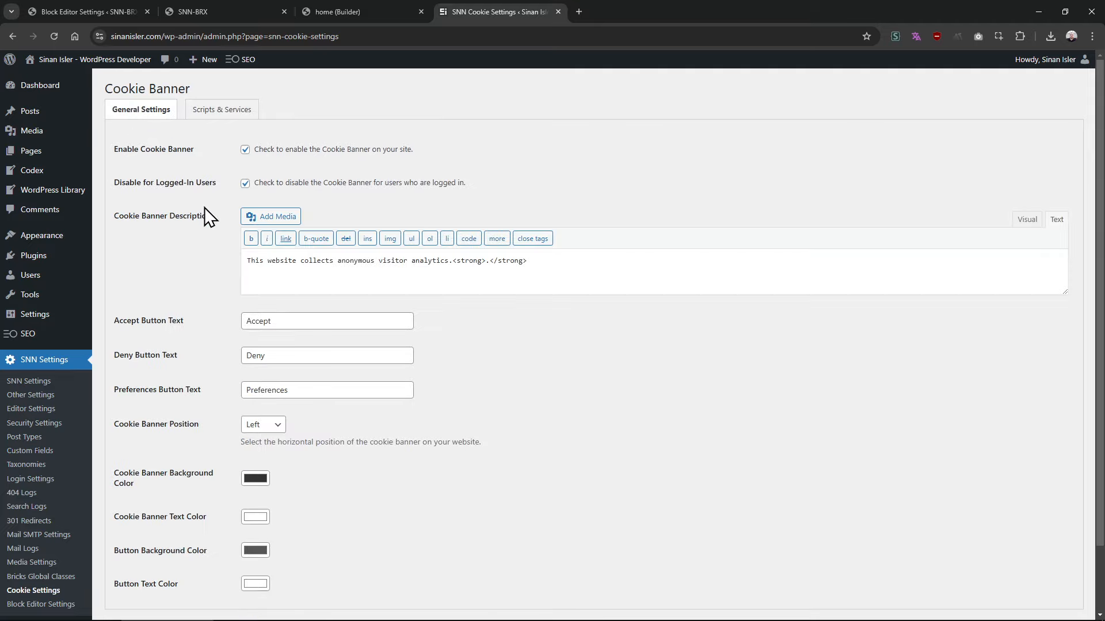
drag(164, 149, 222, 360)
click(219, 112)
scroll(212, 240, down, 2)
drag(212, 240, 254, 535)
click(184, 282)
scroll(184, 276, up, 2)
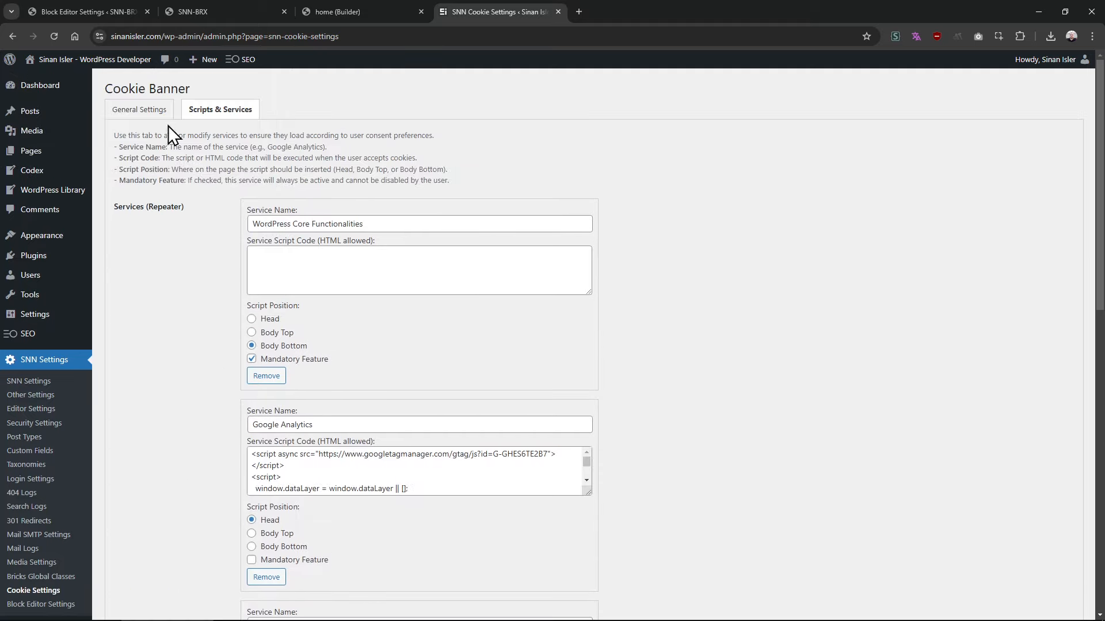
Return to General Settings and inspect the color options, opening the Cookie Banner Background Color picker
click(142, 110)
scroll(206, 424, down, 2)
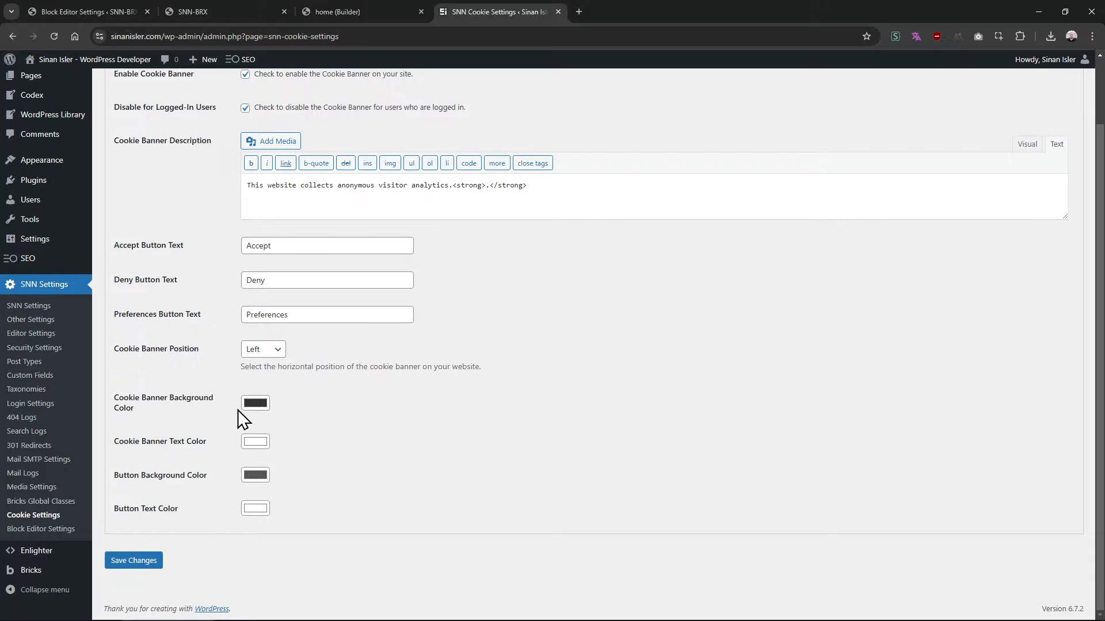
click(255, 403)
click(363, 419)
drag(443, 367, 250, 443)
click(249, 443)
drag(287, 477, 375, 451)
Go through the Scripts & Services entries down to the Custom CSS for Cookie Banner field
scroll(343, 352, up, 2)
click(230, 102)
scroll(330, 437, down, 20)
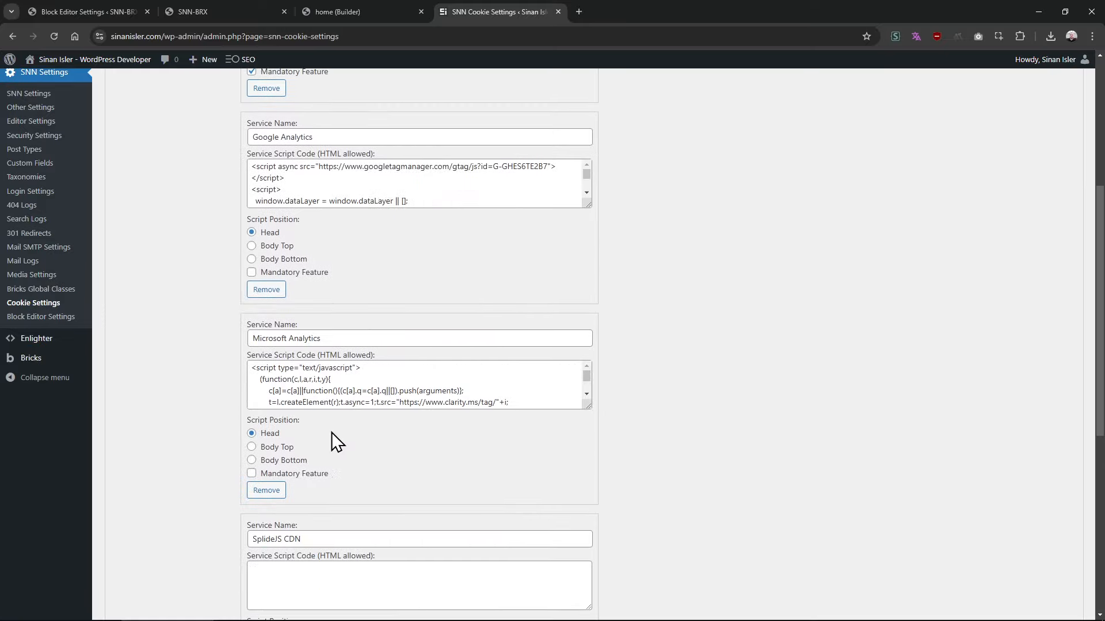
click(213, 360)
key(ctrl+a)
click(212, 360)
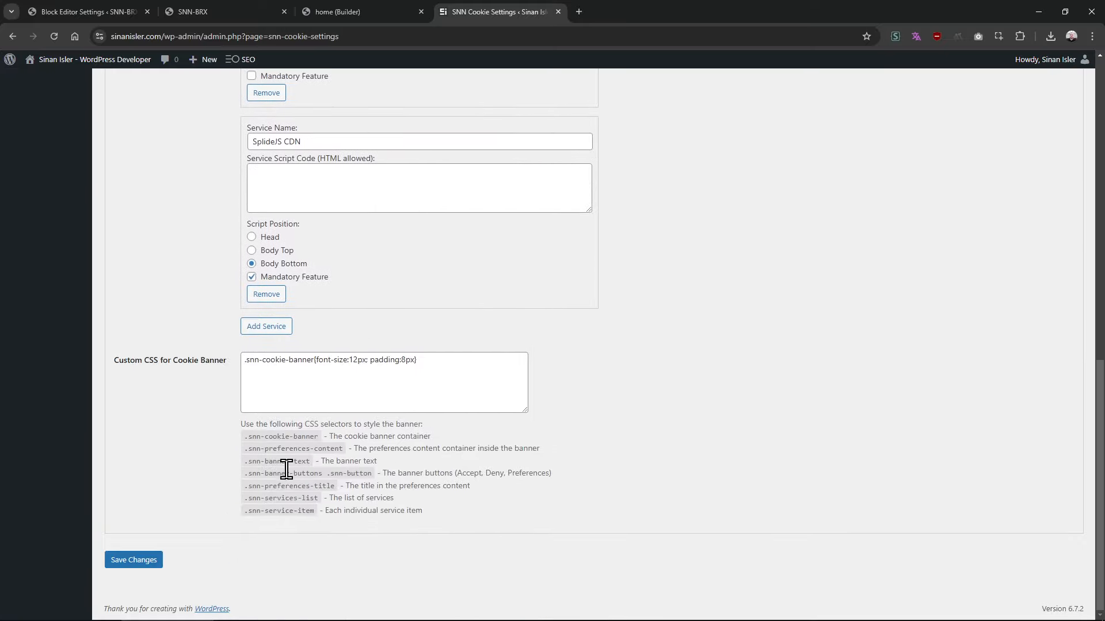
Examine the custom CSS rule for .snn-cookie-banner and the list of selectors available for styling the banner
drag(245, 437, 325, 438)
drag(468, 366, 258, 359)
drag(188, 360, 191, 368)
drag(449, 367, 248, 358)
click(182, 360)
drag(219, 440, 337, 493)
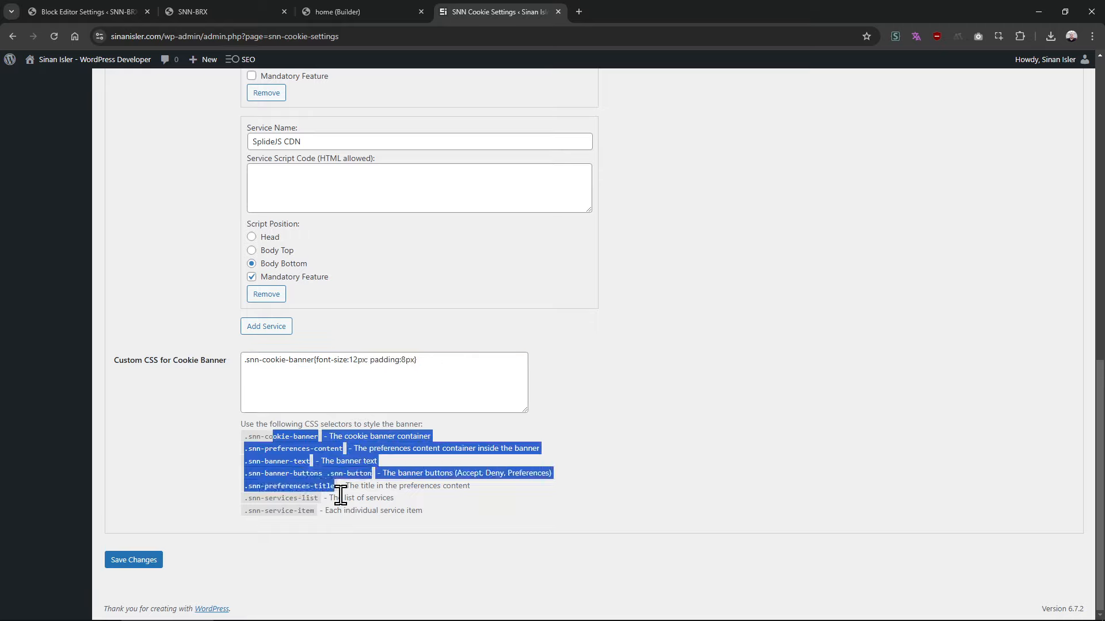
Open the theme developer's website home page in a new tab and view it down to the Design Library section
click(317, 510)
scroll(200, 339, up, 12)
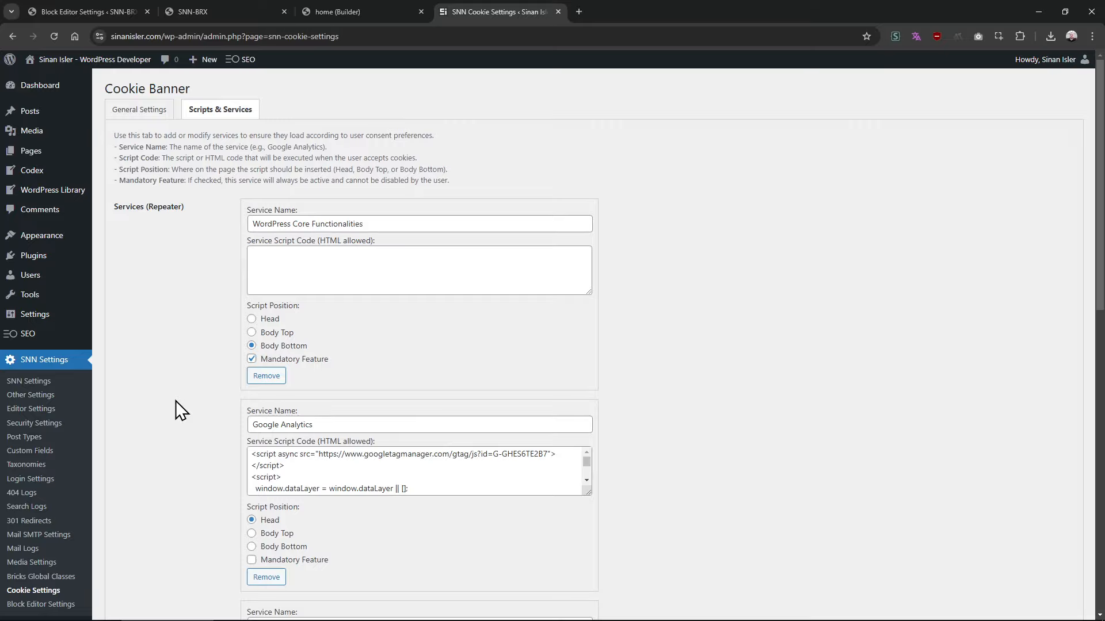
click(196, 10)
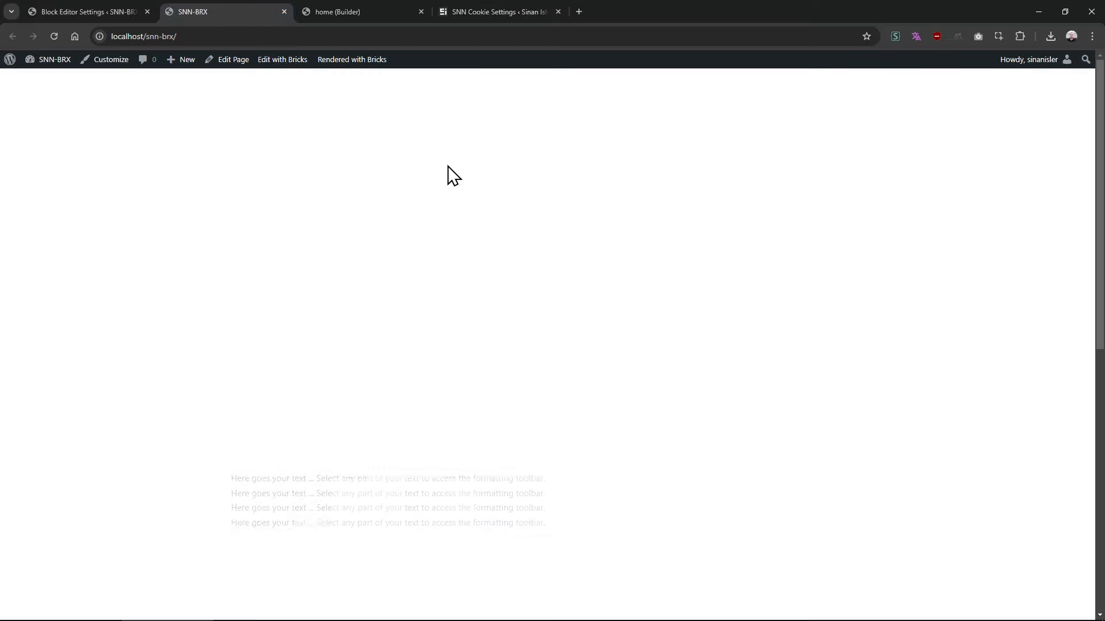
key(ctrl+t)
text(sinanisler.com)
key(Return)
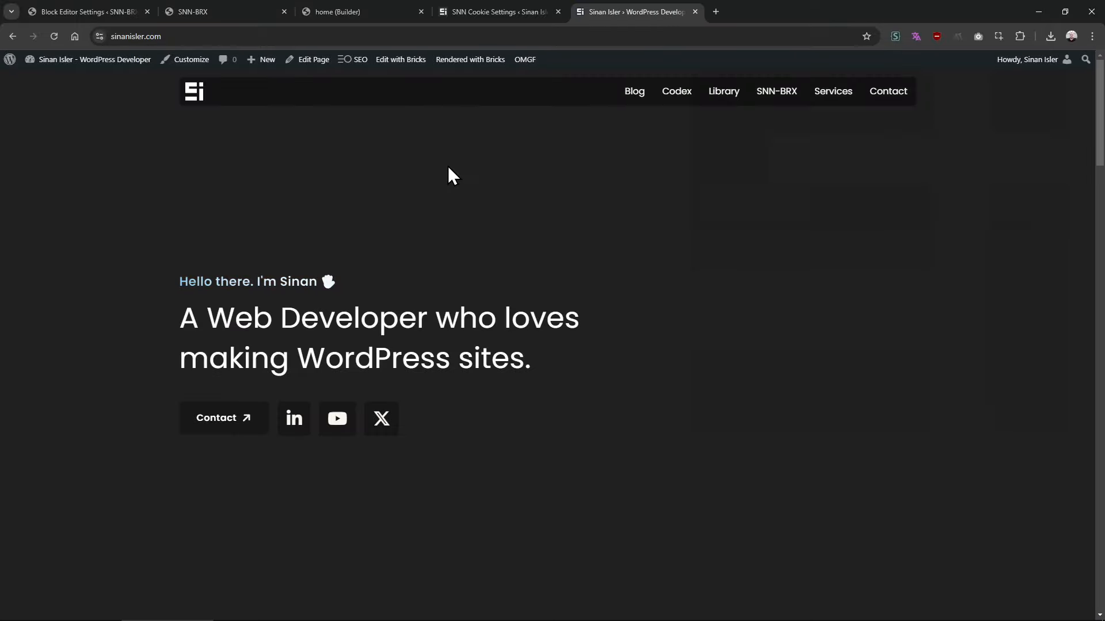
scroll(717, 247, down, 4)
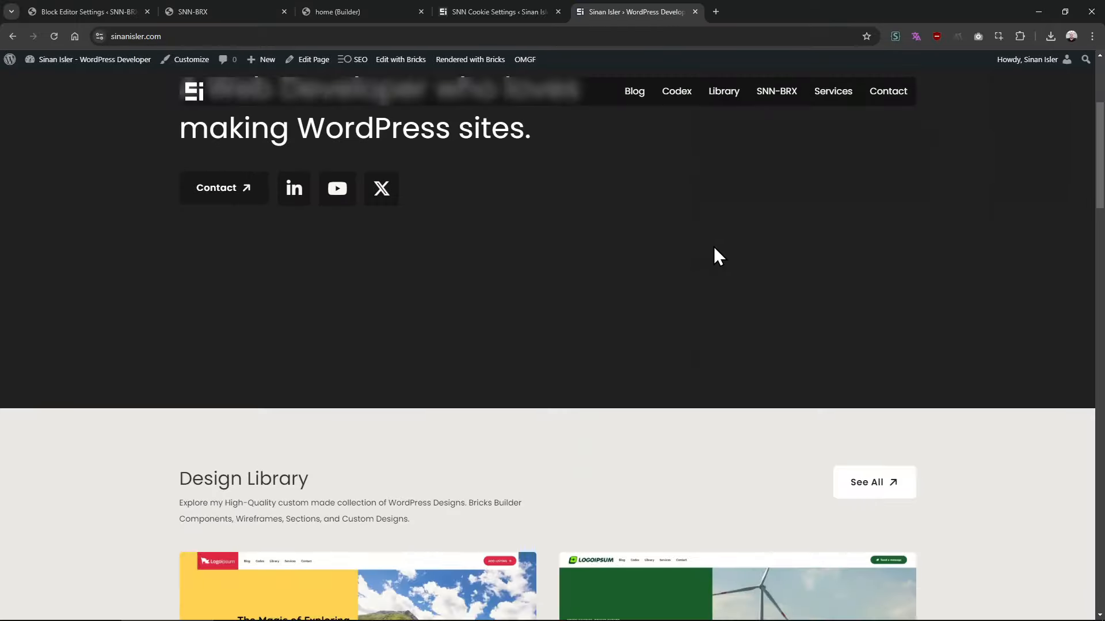
scroll(709, 247, down, 3)
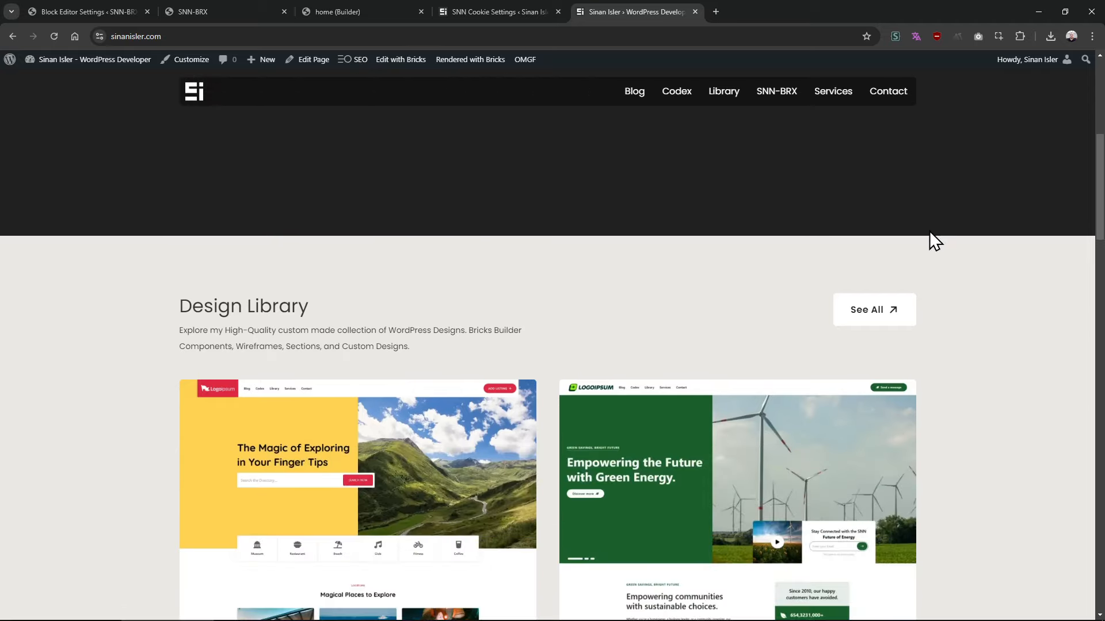
scroll(926, 234, down, 2)
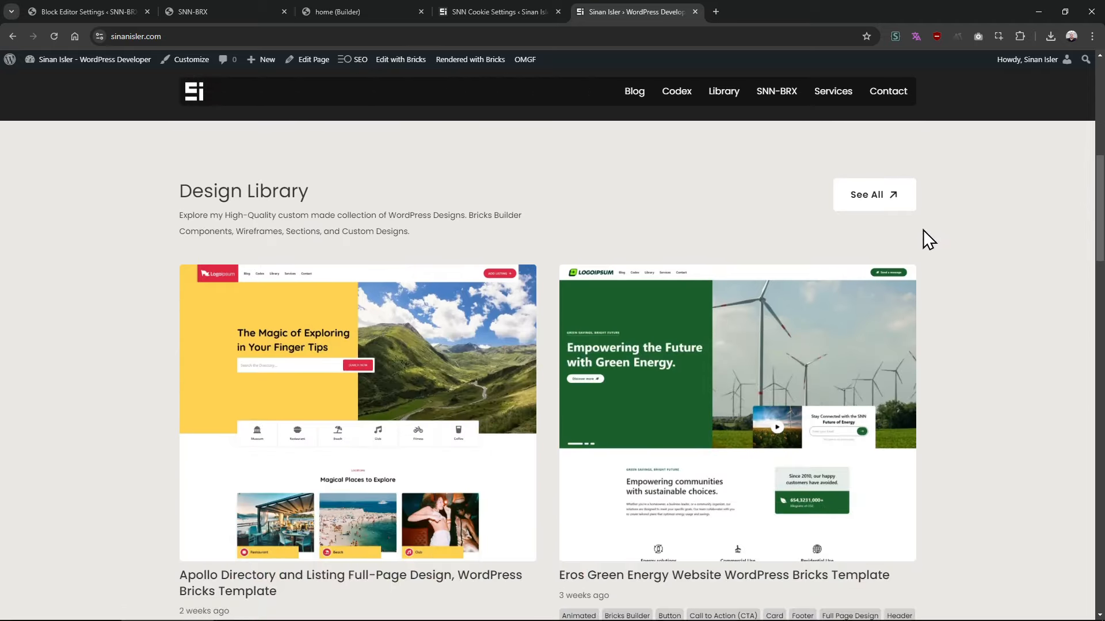
Open the site's SNN-BRX page and look through its feature sections as far as Register Custom Fields and Repeaters
click(780, 96)
scroll(889, 236, down, 5)
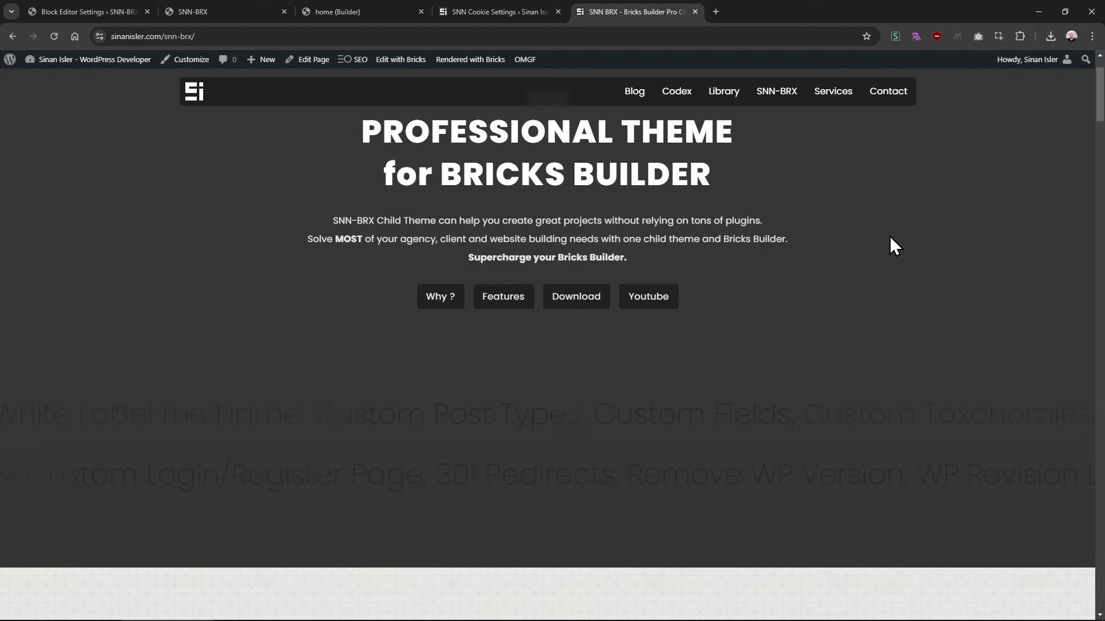
scroll(889, 235, down, 15)
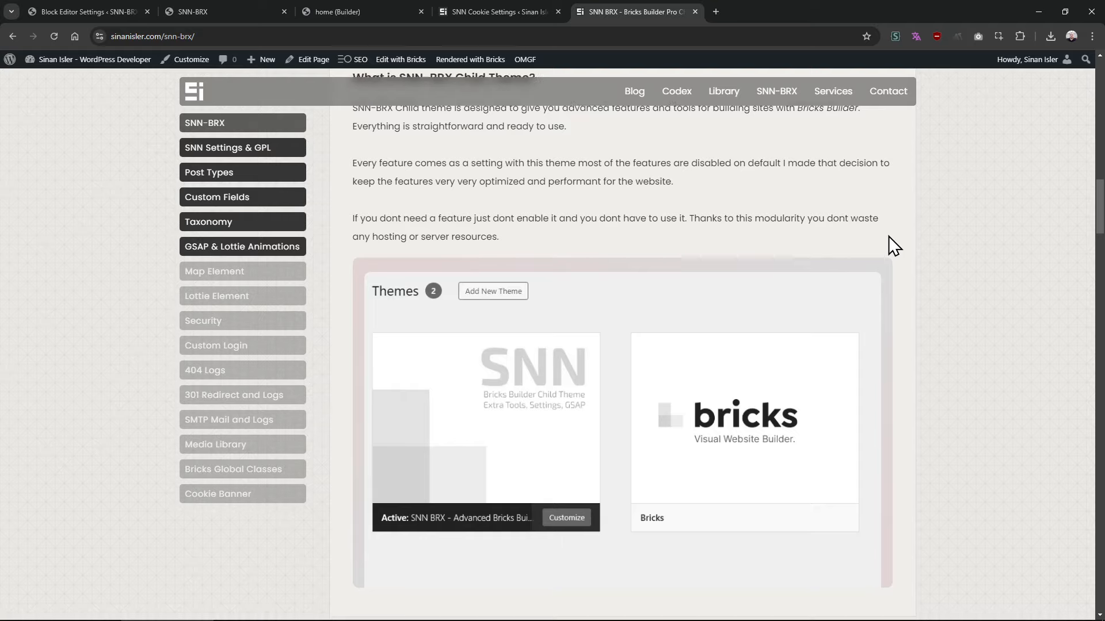
scroll(888, 236, down, 15)
scroll(888, 236, down, 15)
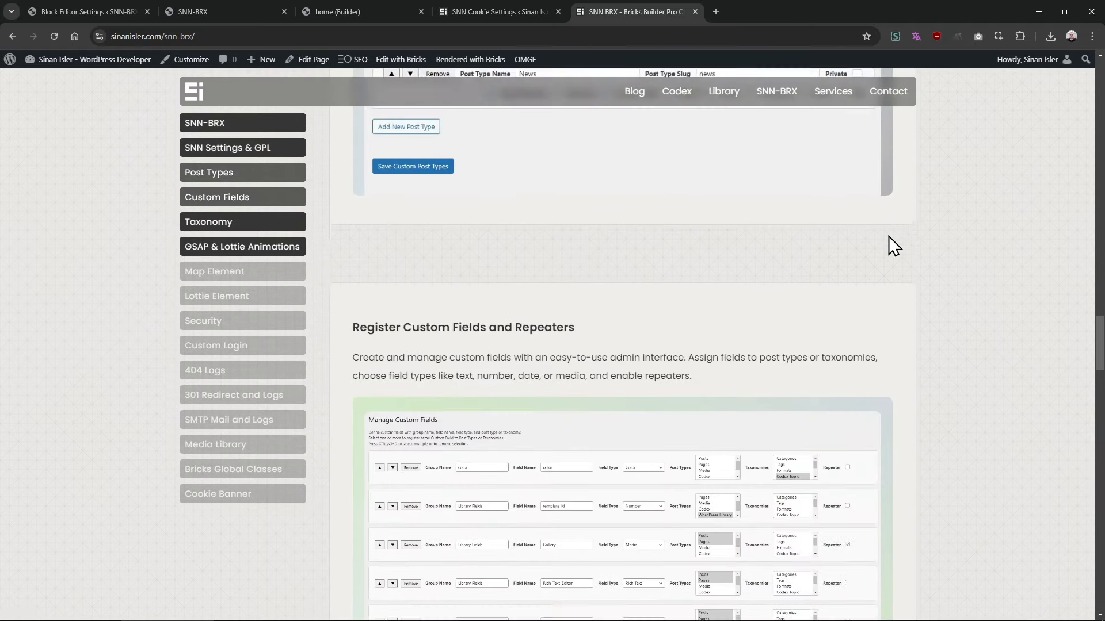
scroll(888, 236, up, 10)
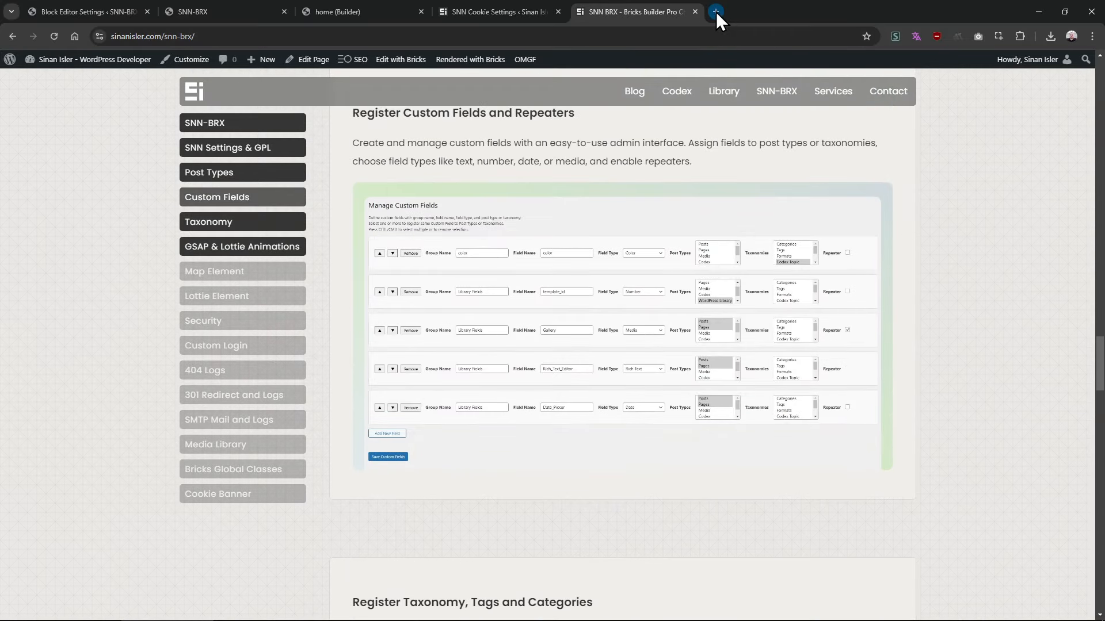
middle_click(956, 443)
Open the snn-brx-child-theme GitHub repository in a new tab
click(716, 13)
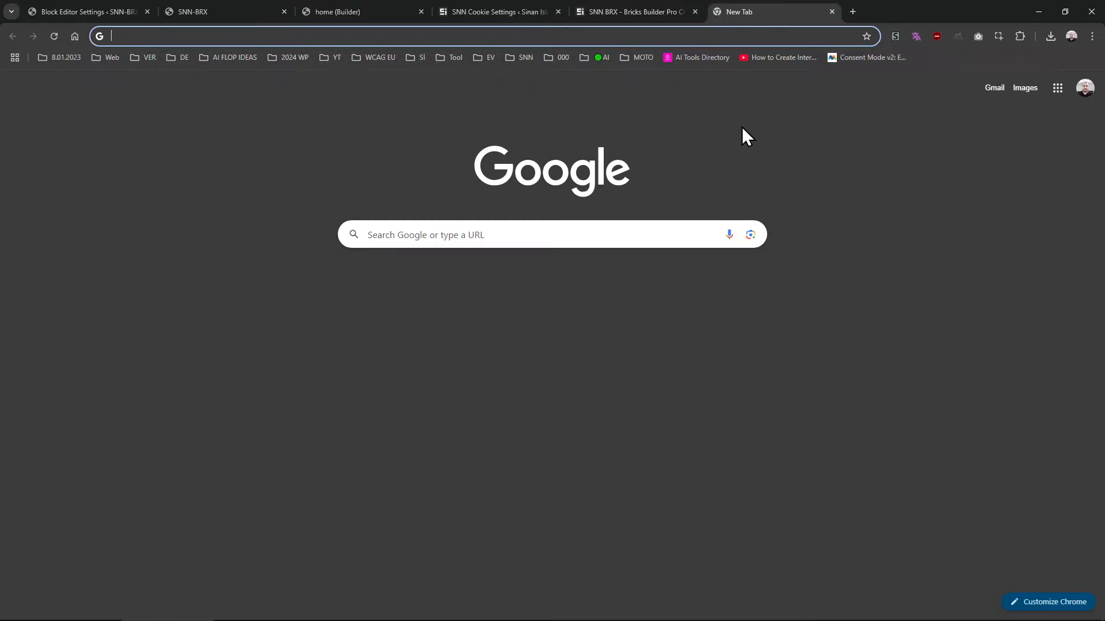
text(snn)
key(Return)
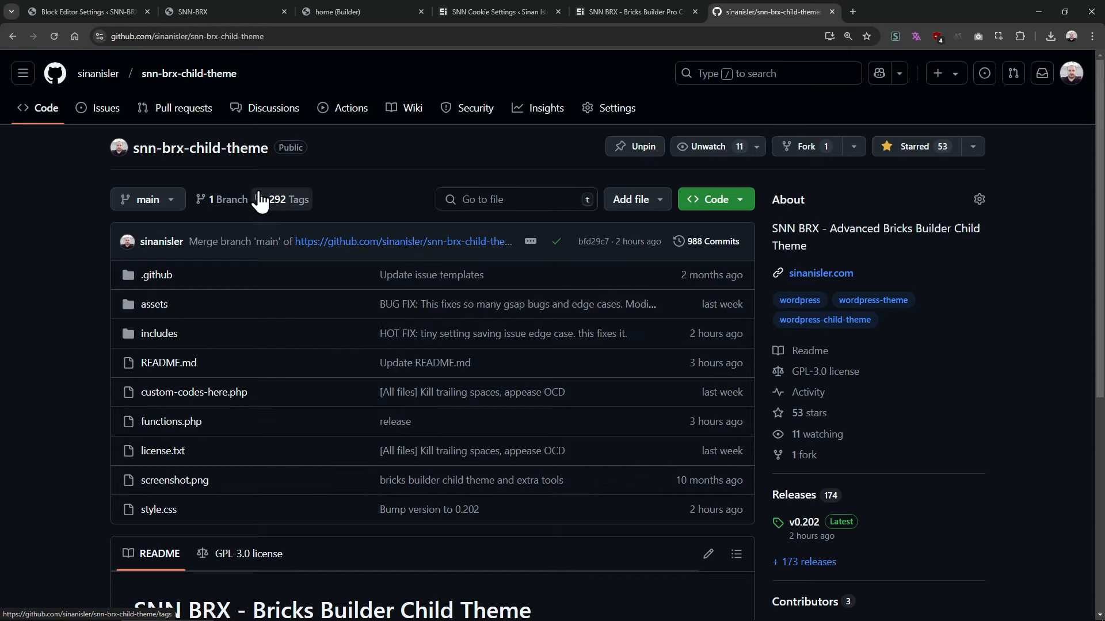
Check the repository's Issues list, return to its code page, and look over the README and Releases sections
click(99, 109)
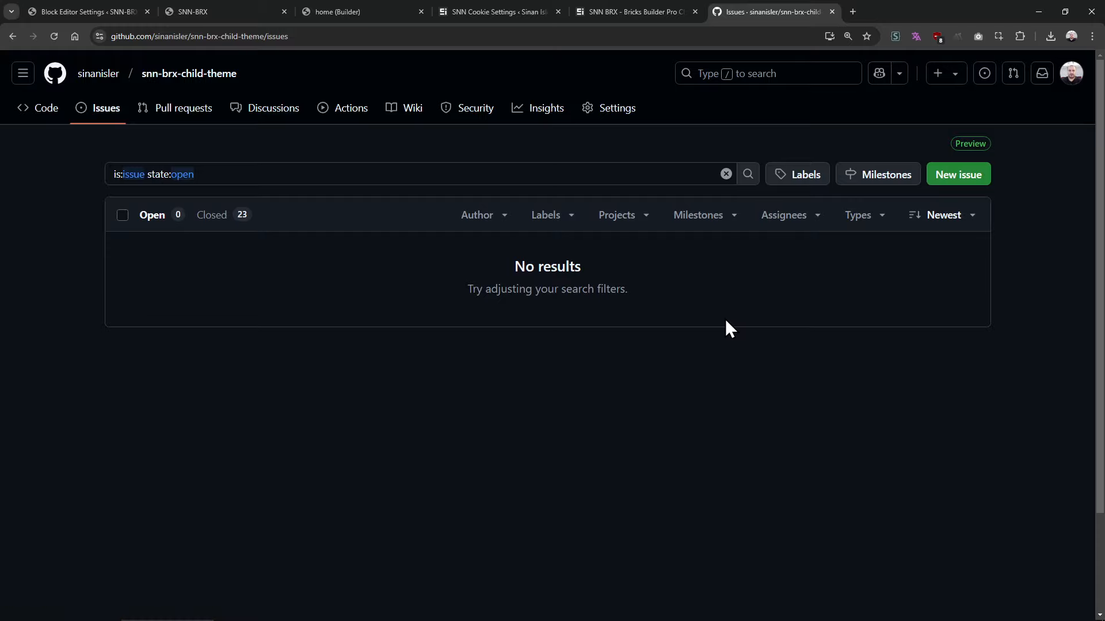
right_click(609, 167)
click(608, 166)
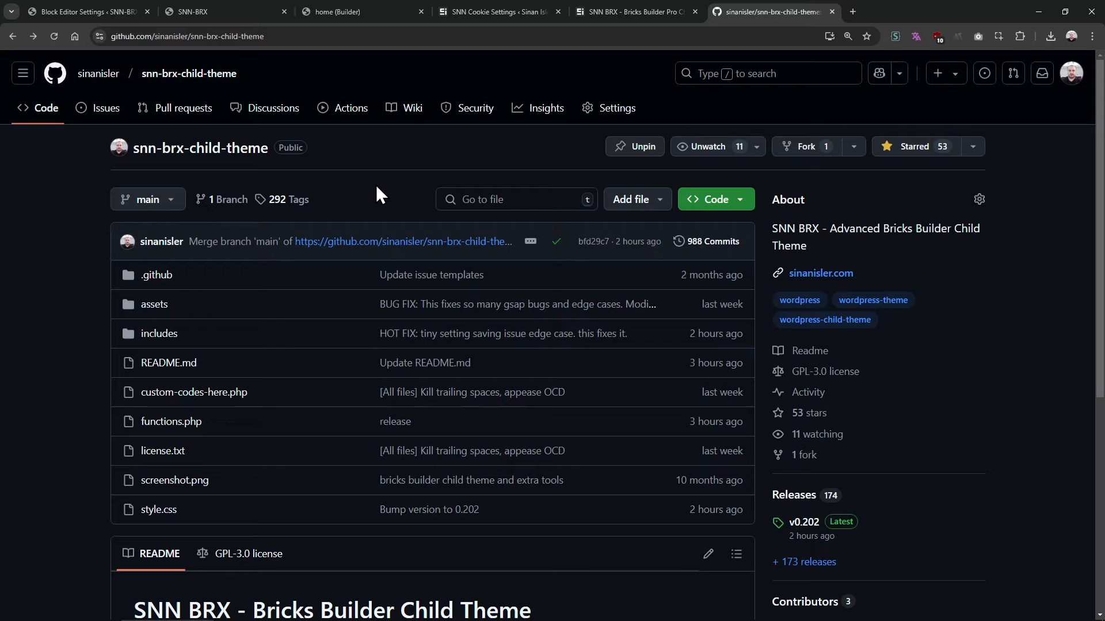
click(87, 116)
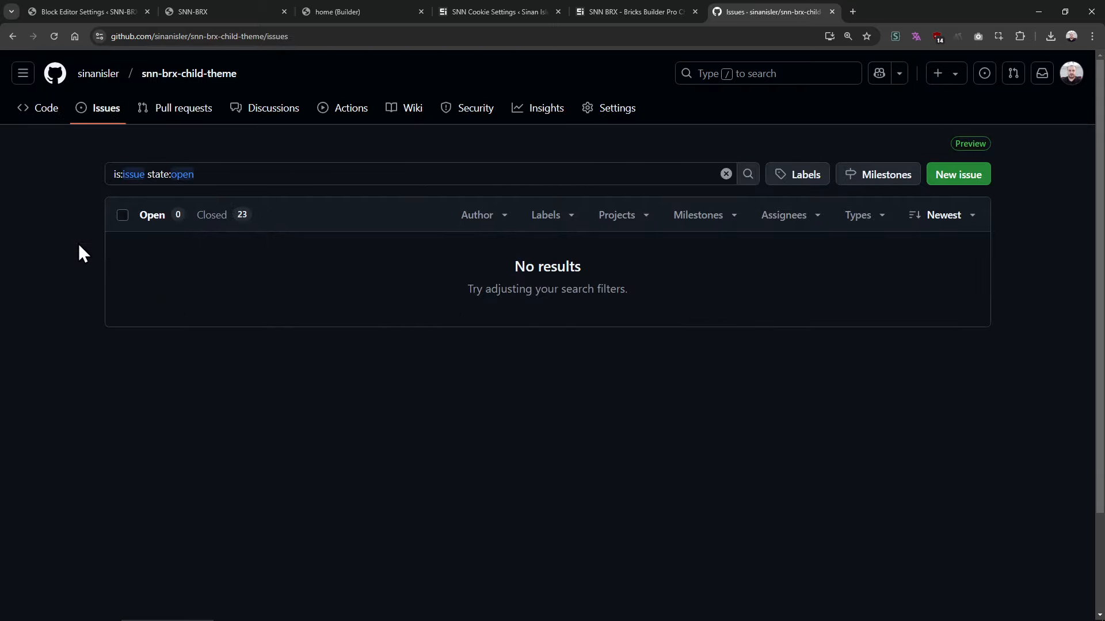
right_click(75, 191)
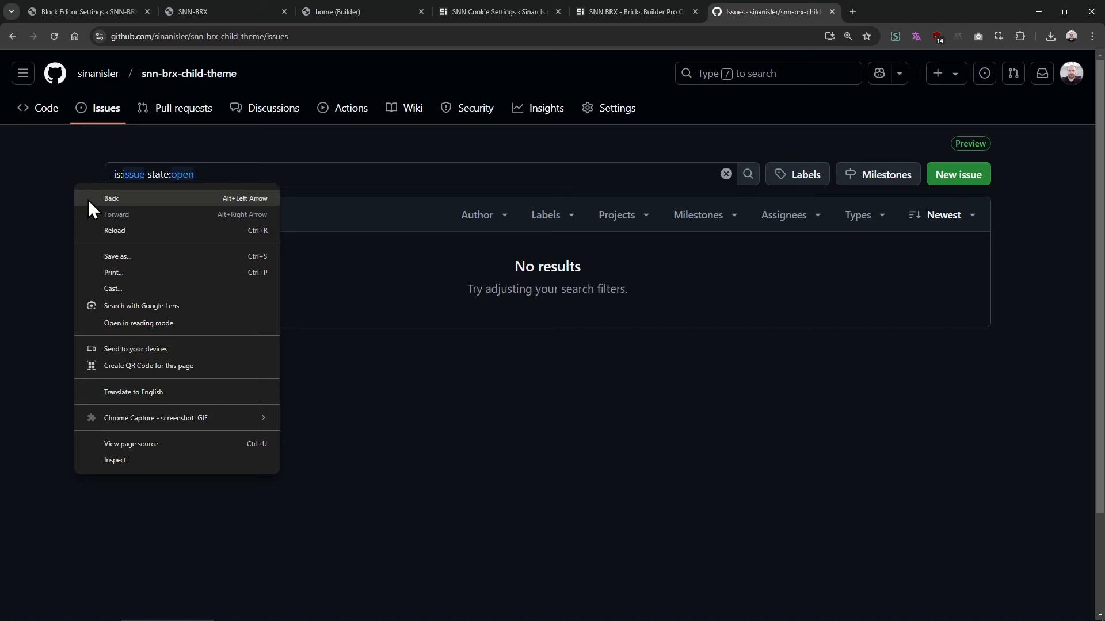
click(88, 199)
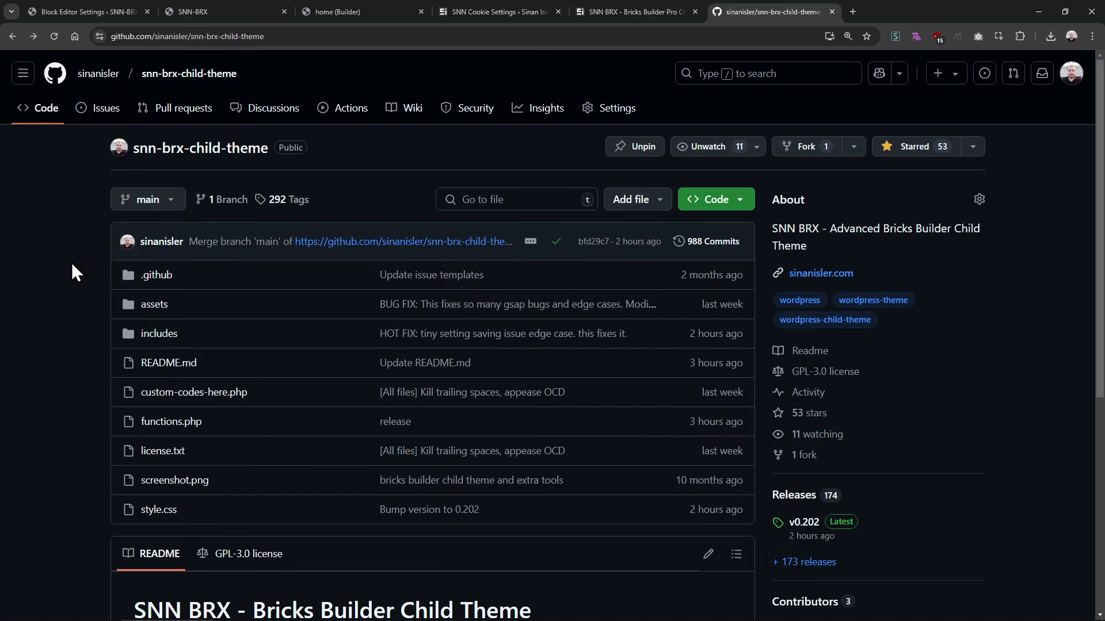
scroll(72, 262, down, 5)
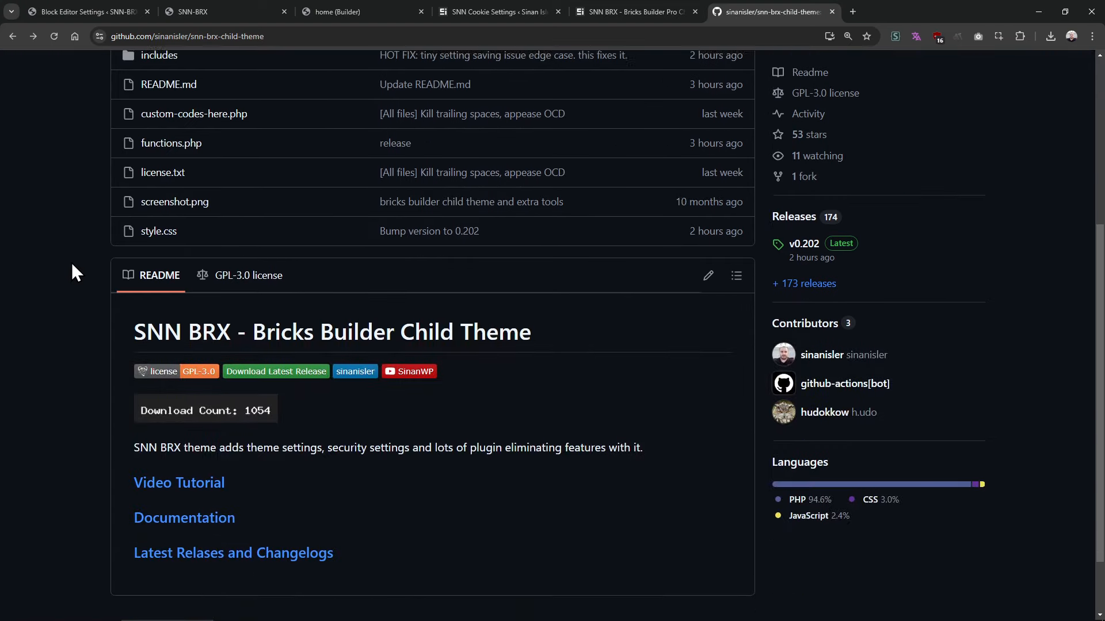
scroll(72, 263, up, 4)
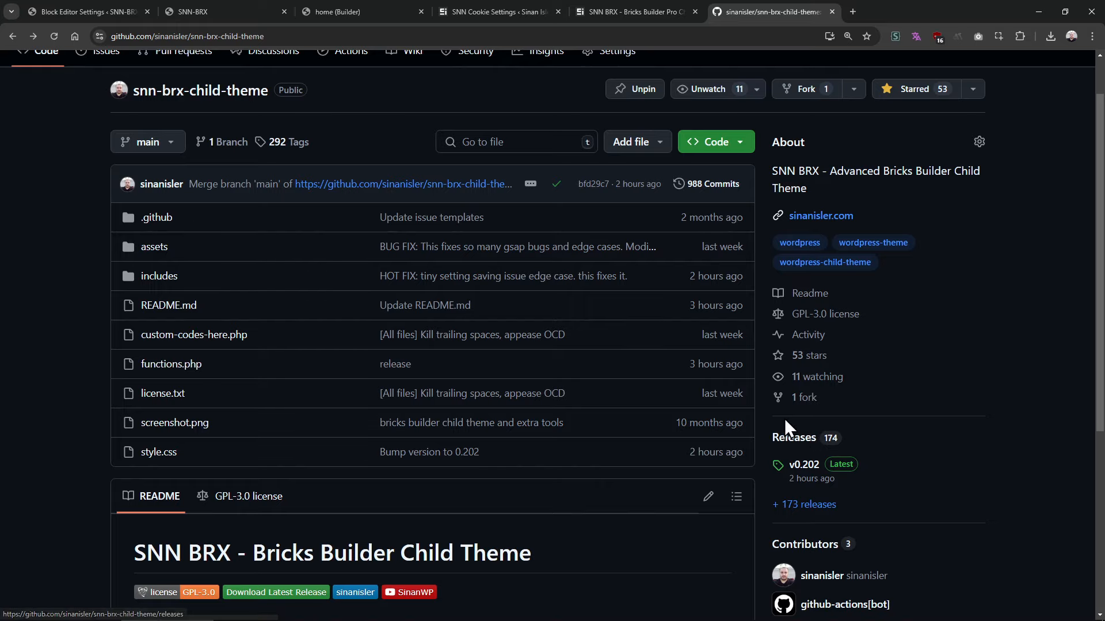
From the SNN-BRX page, open the site's dashboard in a new tab and inspect the active child theme's details and version number
click(636, 14)
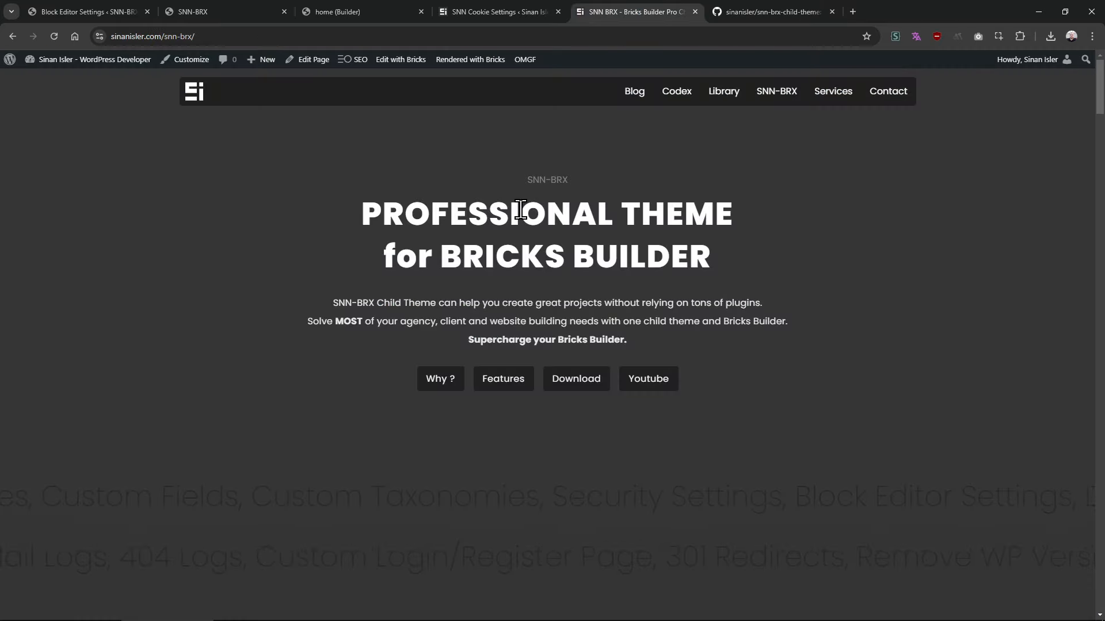
scroll(395, 336, down, 5)
scroll(284, 380, up, 5)
middle_click(123, 60)
click(753, 16)
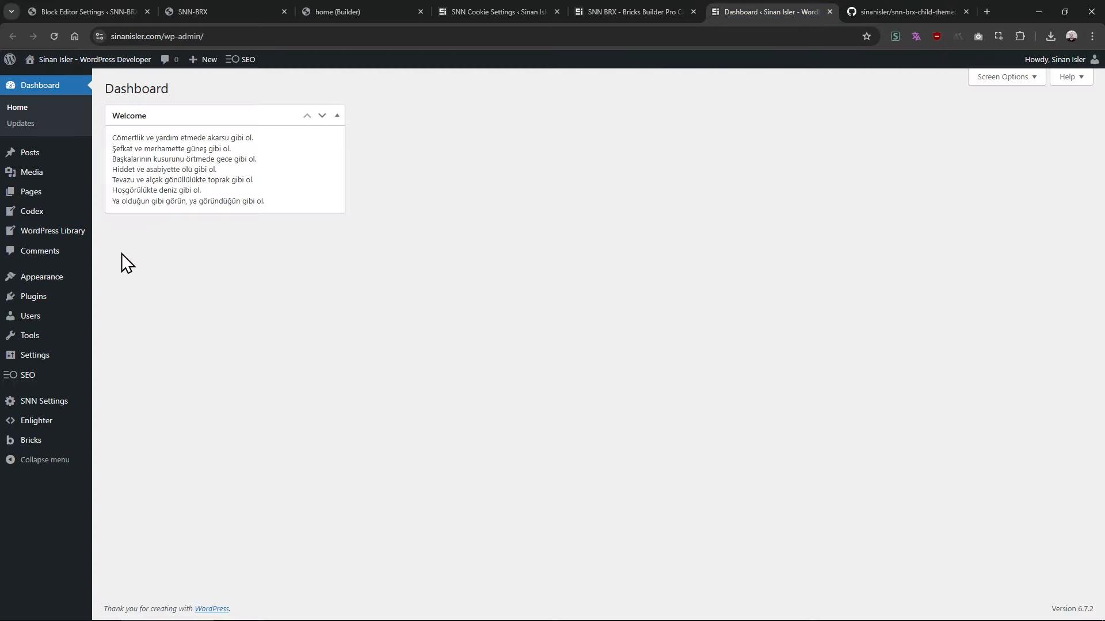
click(63, 279)
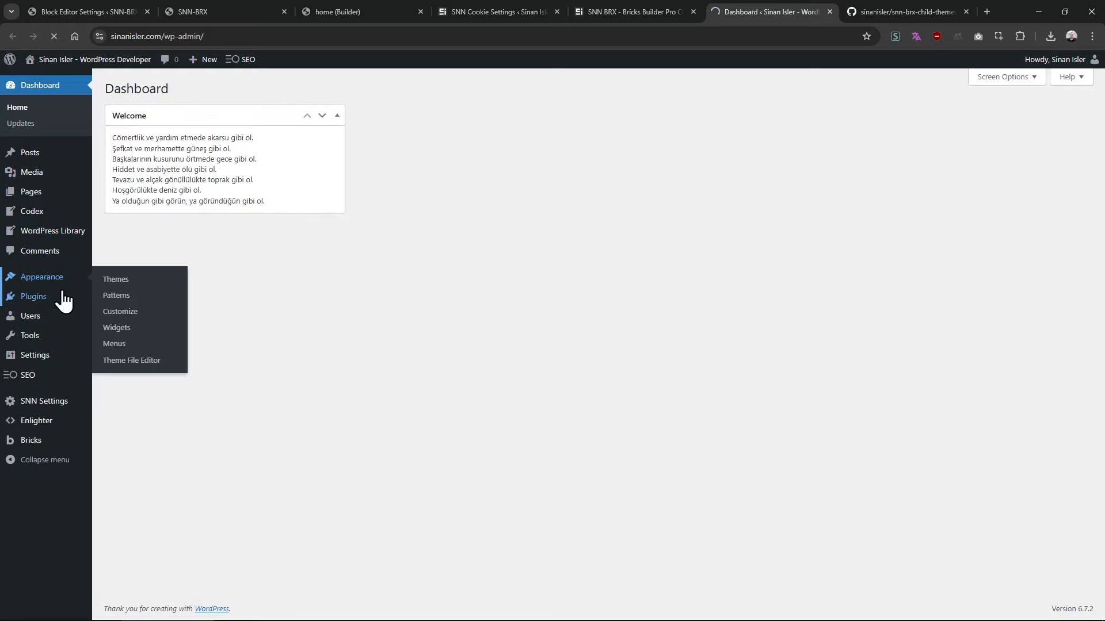
click(214, 230)
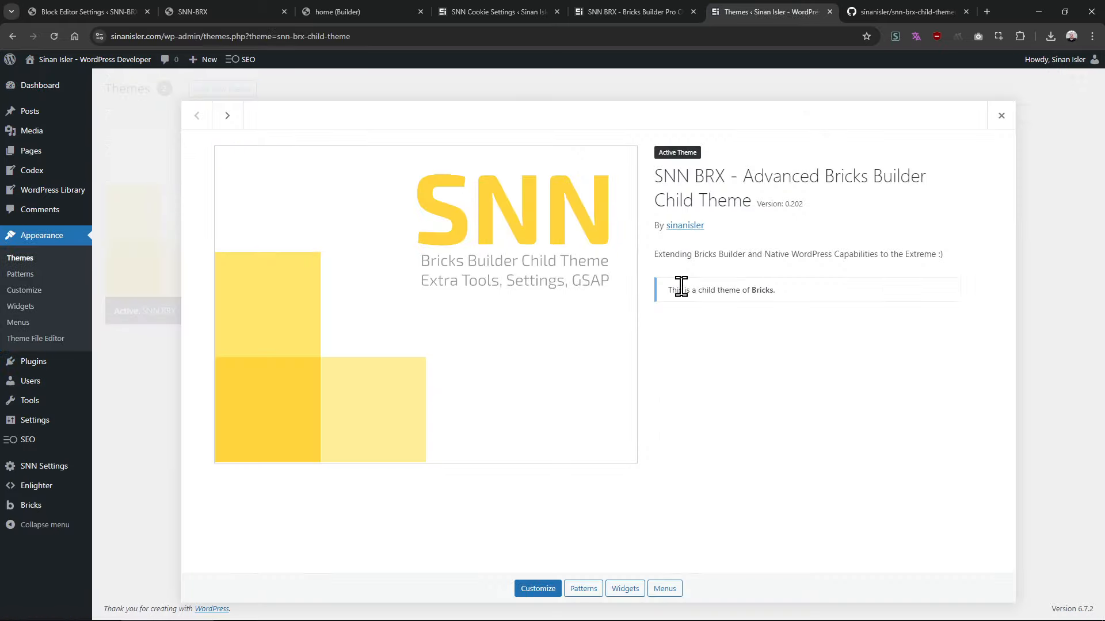
drag(756, 205, 825, 208)
click(820, 213)
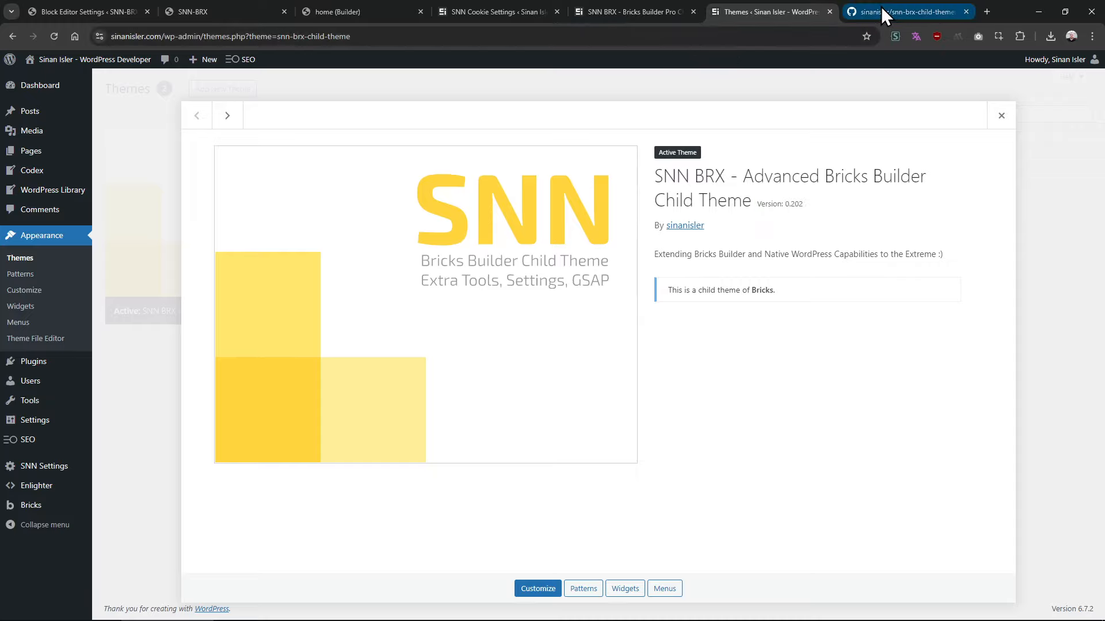
Return to the GitHub repository and review its README links, releases and file list, comparing with the cookie settings and theme details
click(959, 15)
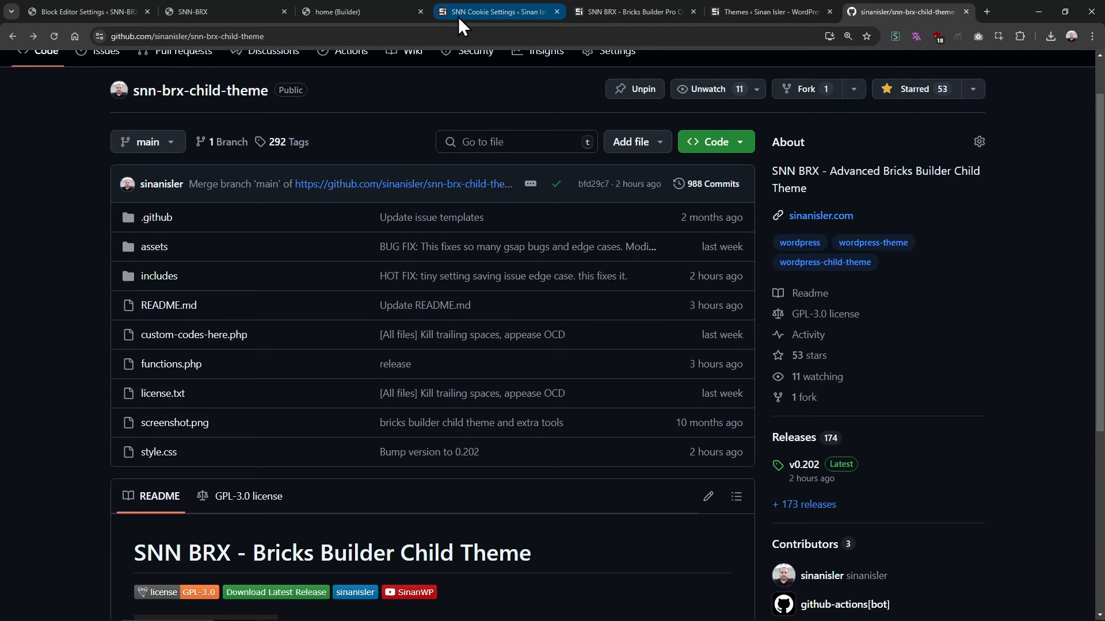
scroll(774, 394, down, 3)
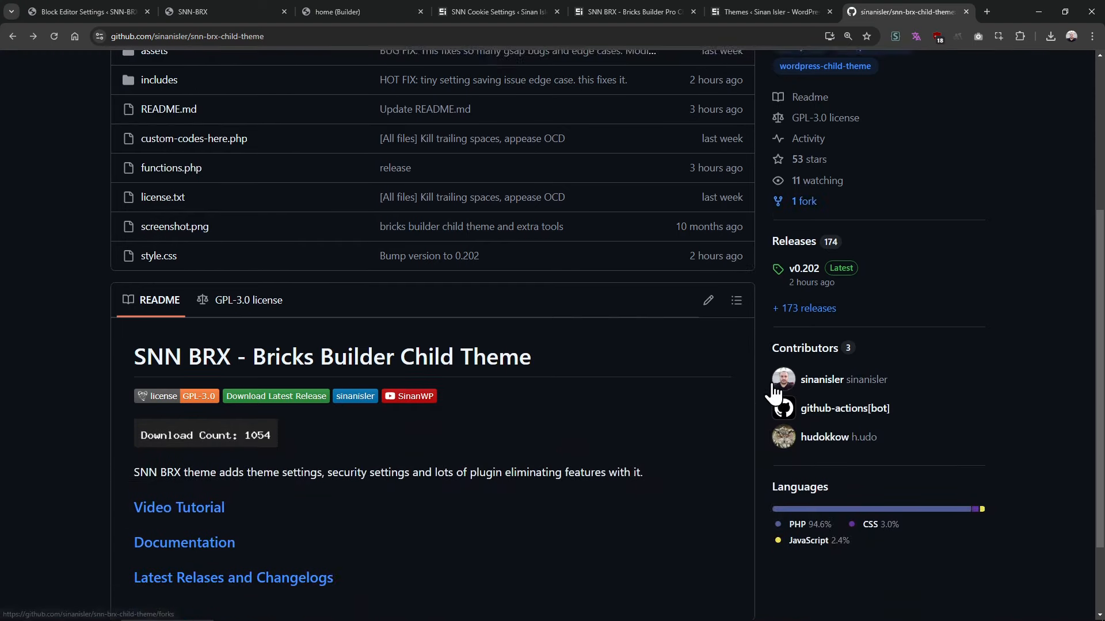
scroll(774, 394, down, 1)
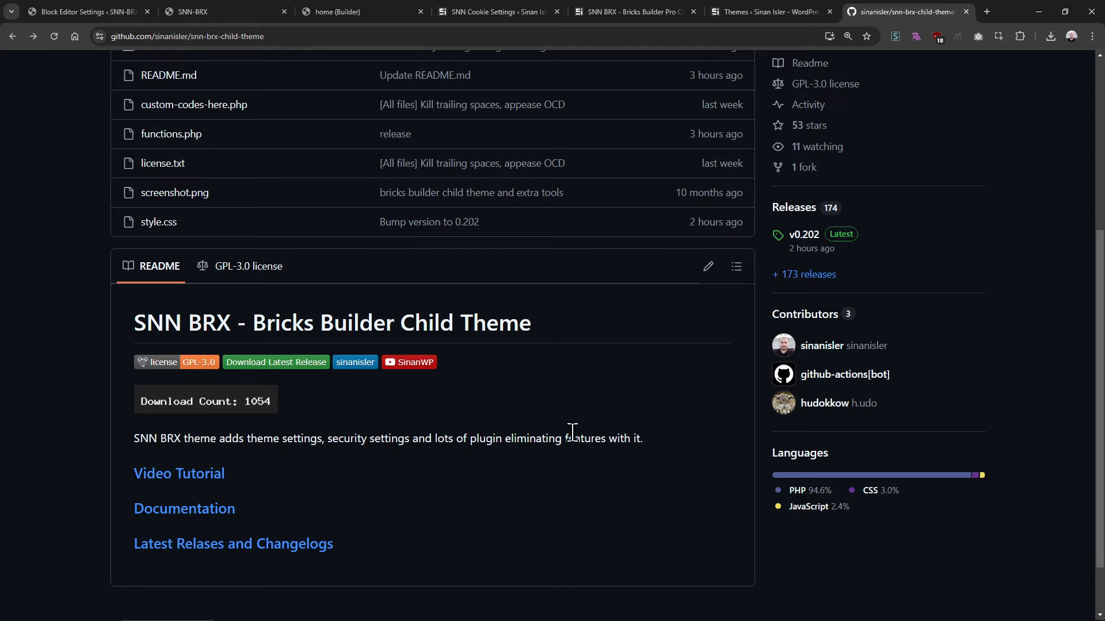
click(657, 12)
click(503, 8)
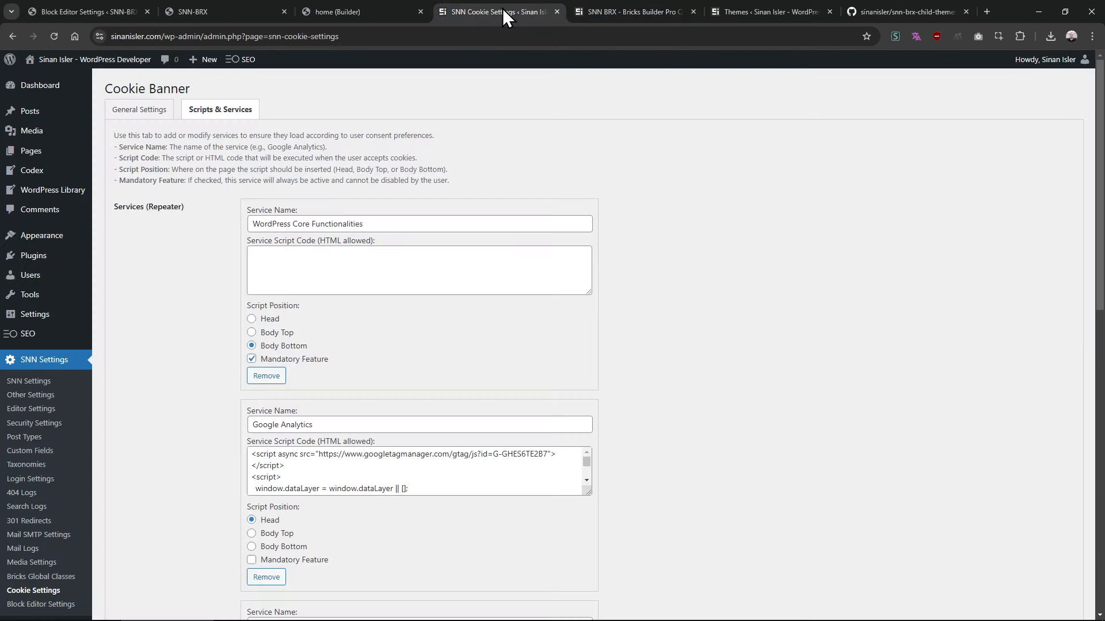
click(900, 12)
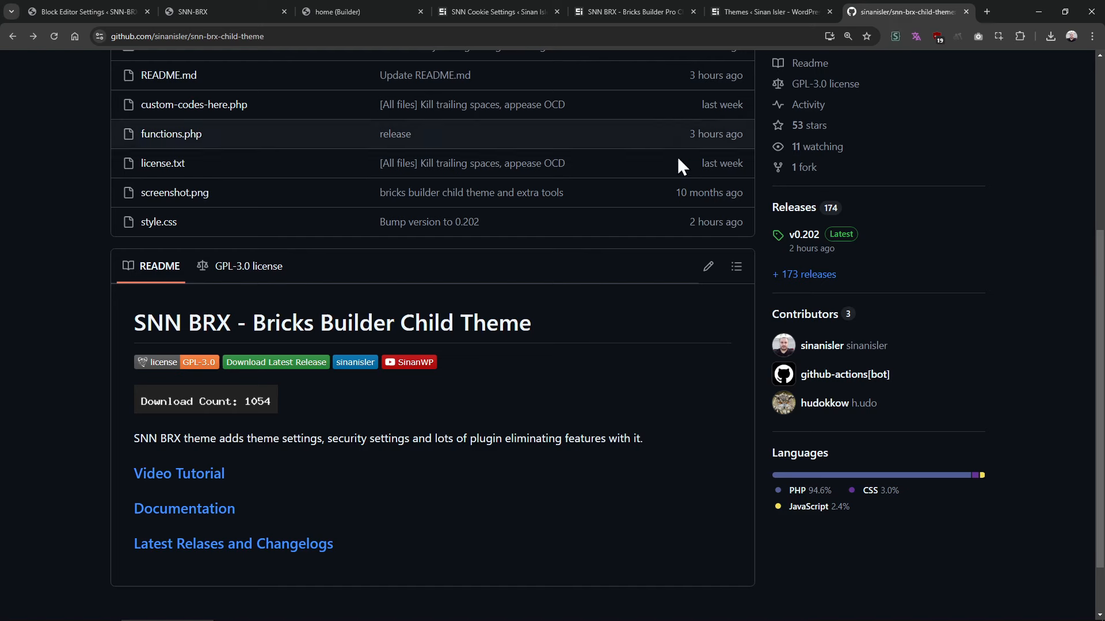
scroll(483, 358, up, 5)
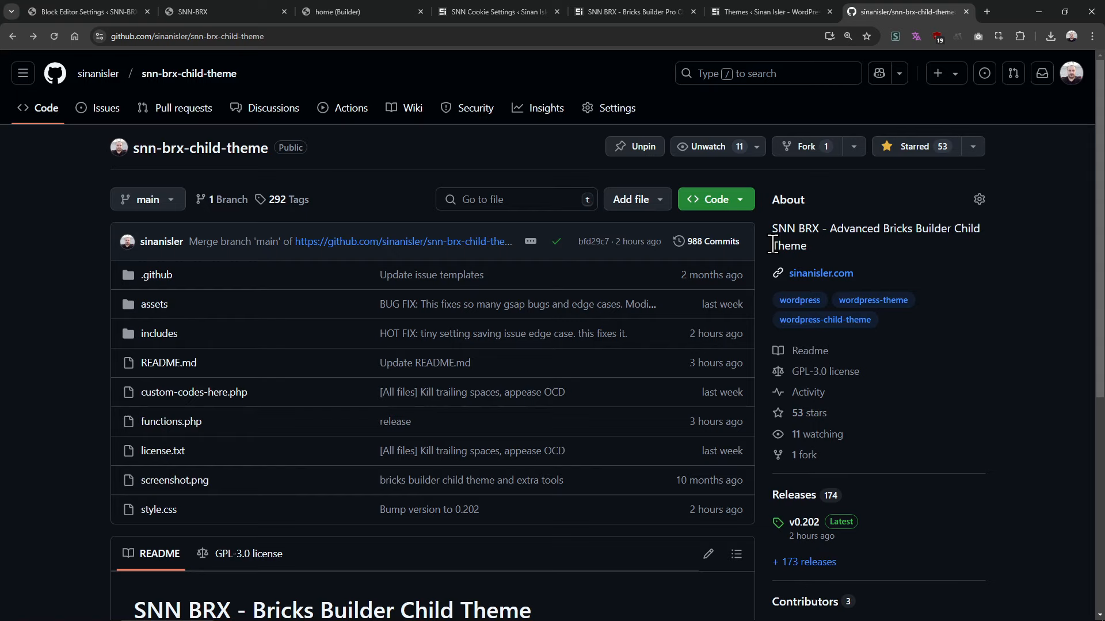
click(758, 10)
click(879, 8)
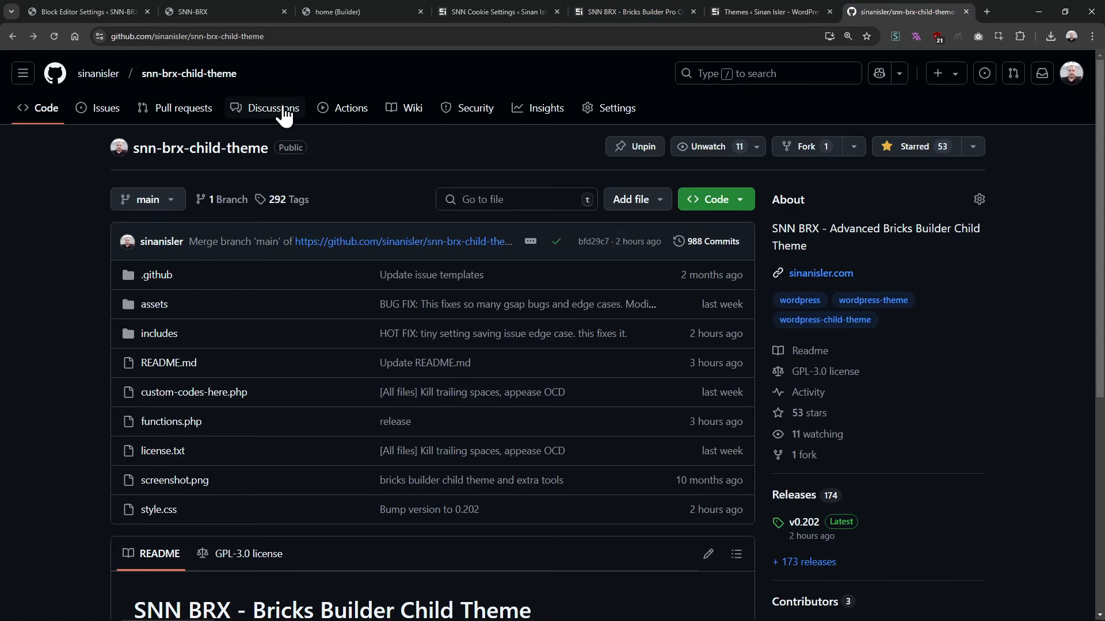
Go from the Cookie Banner settings to the site's front end and open its Library page
click(523, 13)
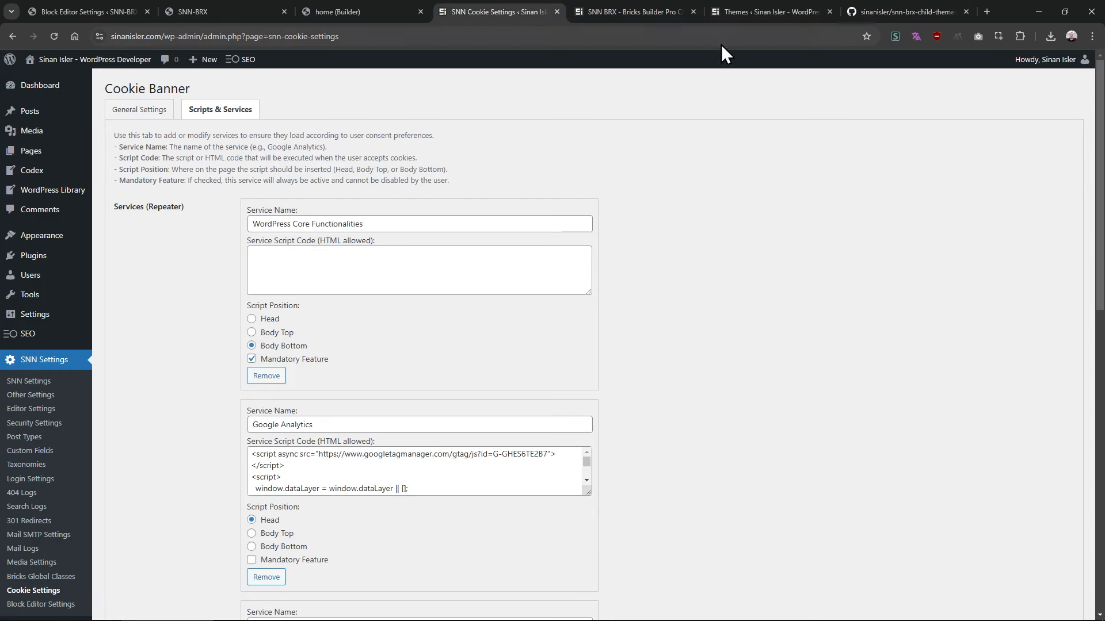
mouse_move(138, 61)
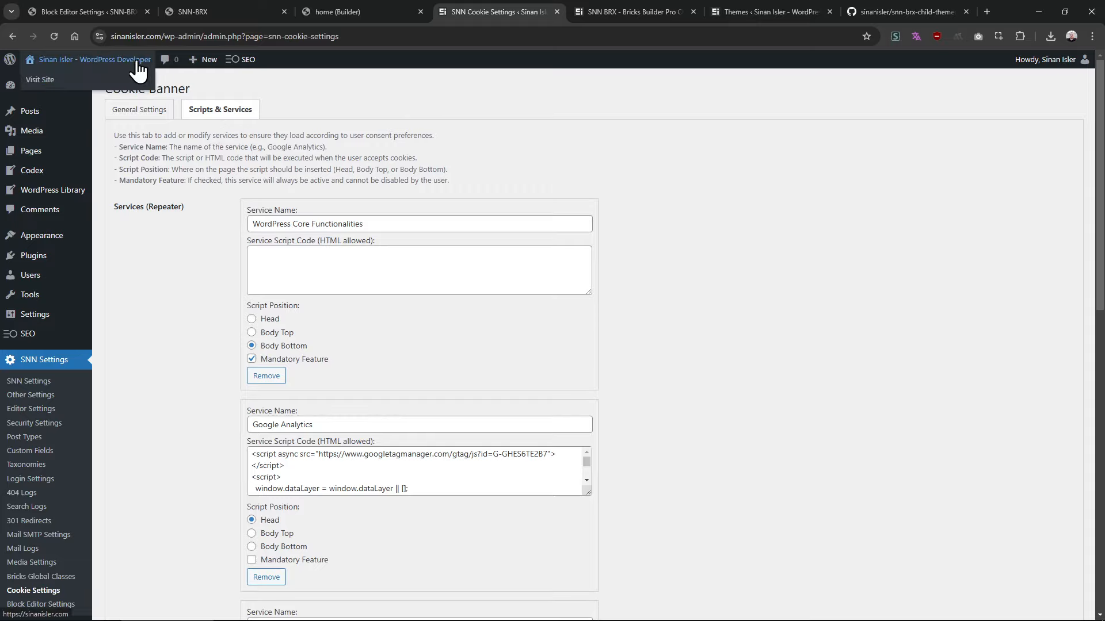
click(138, 60)
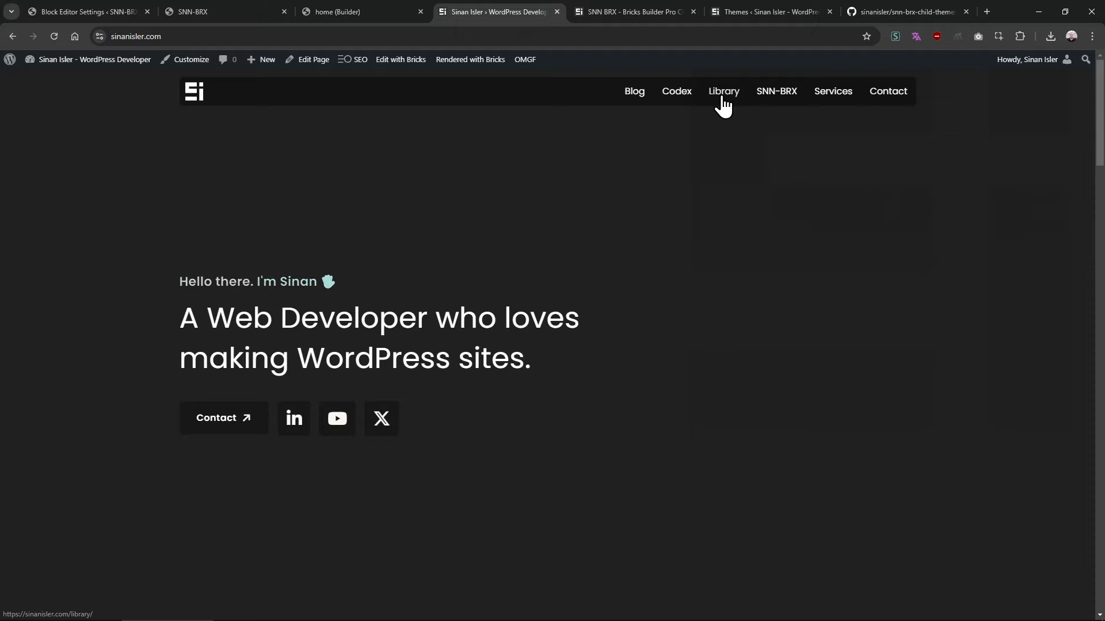
click(723, 92)
scroll(82, 289, down, 3)
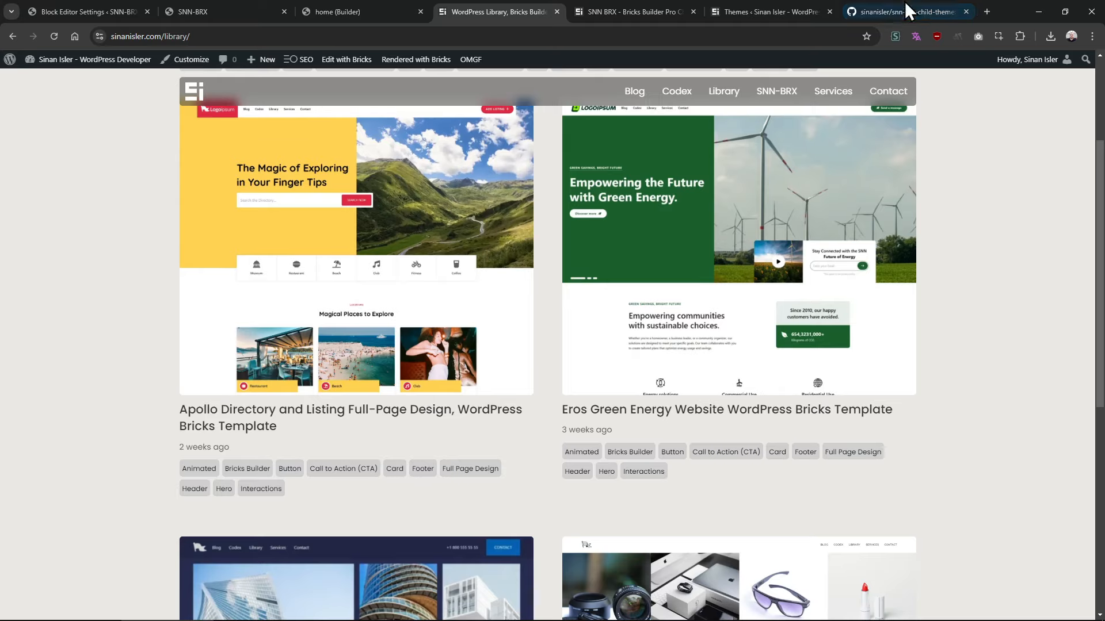
Recheck the SNN BRX theme details and browse the template designs in the WordPress Design Library
click(758, 4)
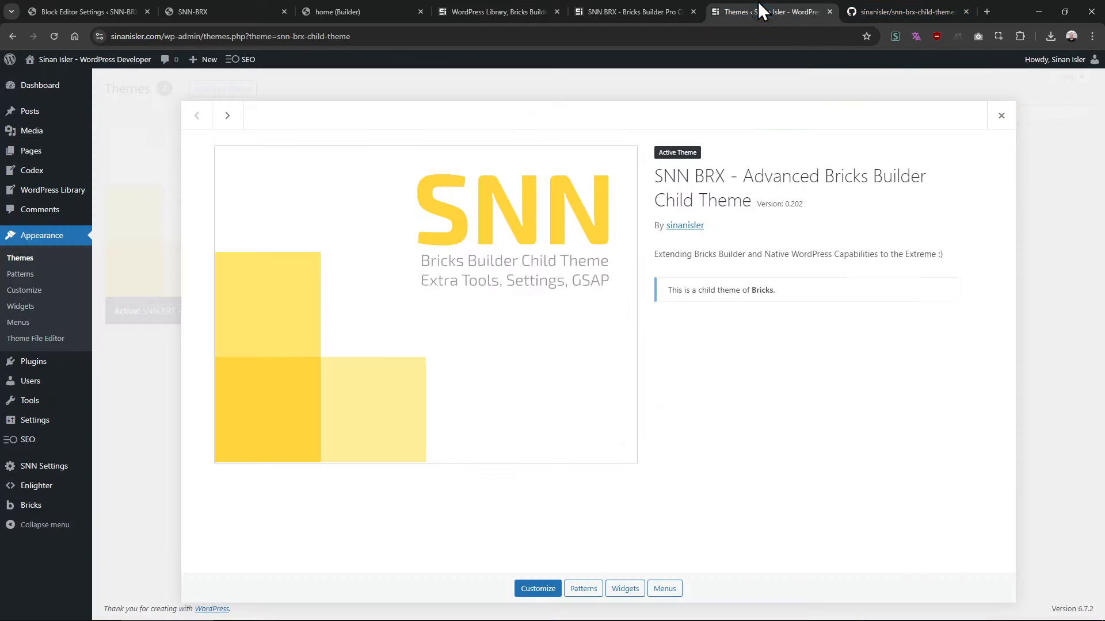
click(505, 72)
click(509, 20)
scroll(547, 153, up, 3)
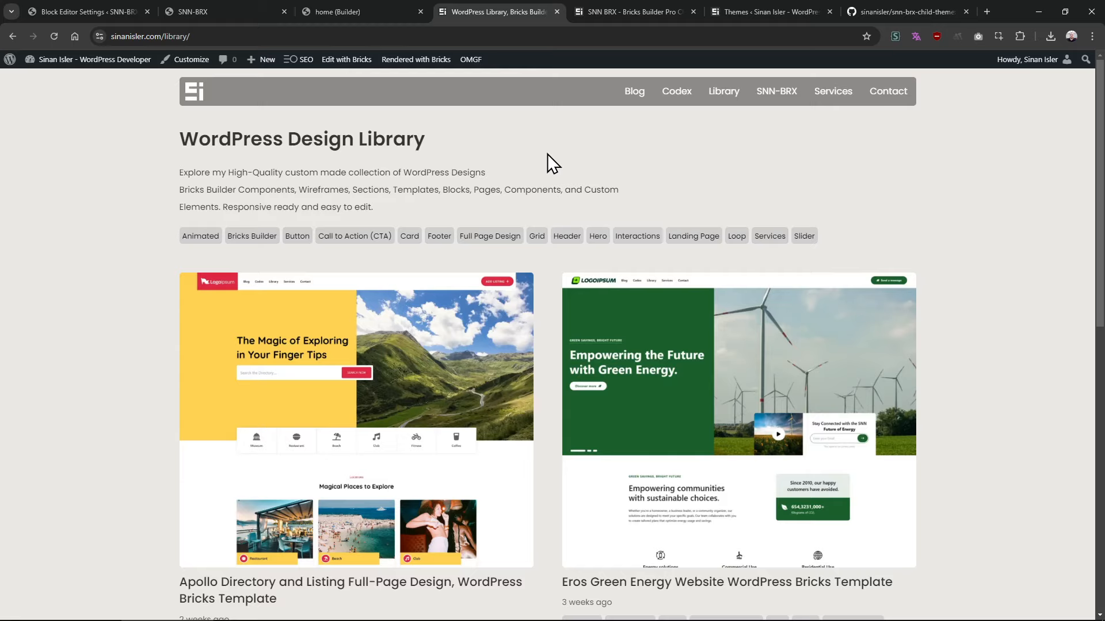
scroll(543, 349, down, 2)
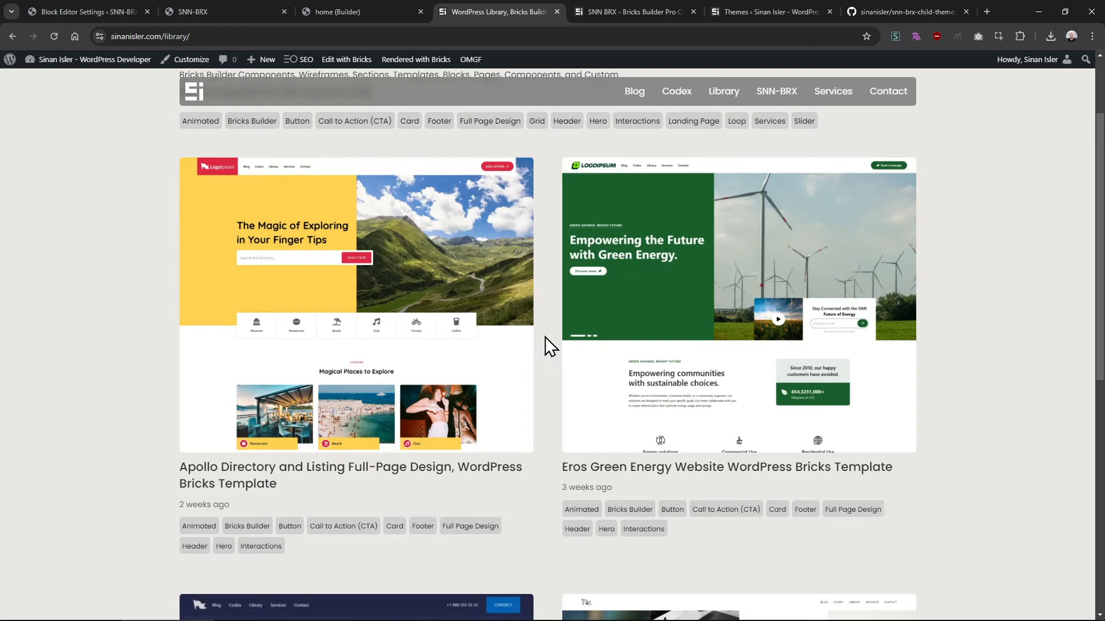
scroll(544, 326, down, 8)
scroll(544, 326, up, 10)
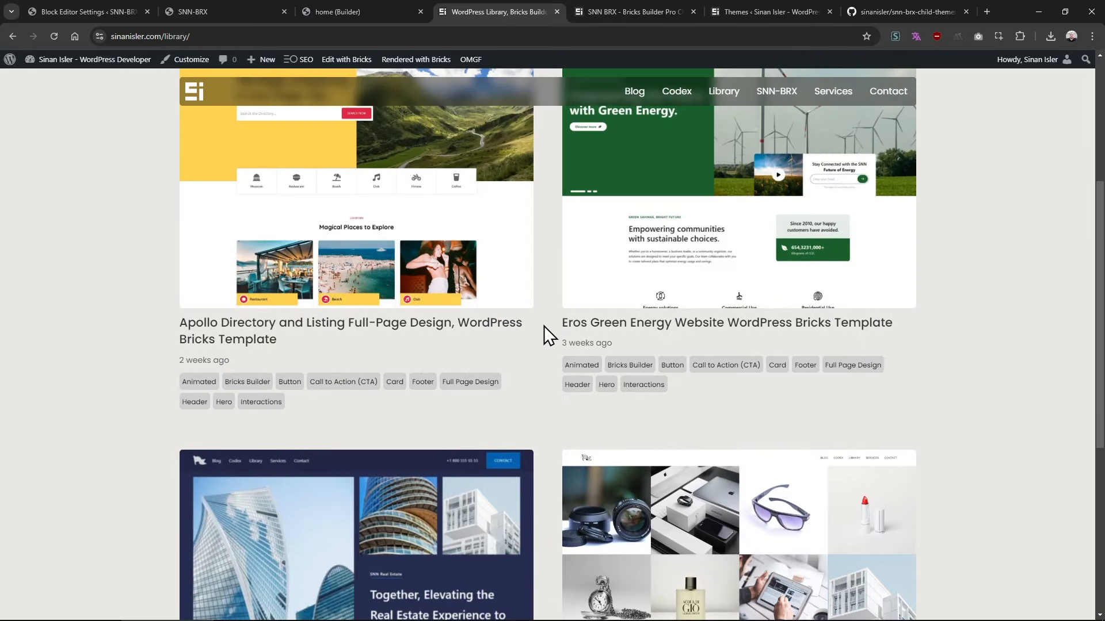